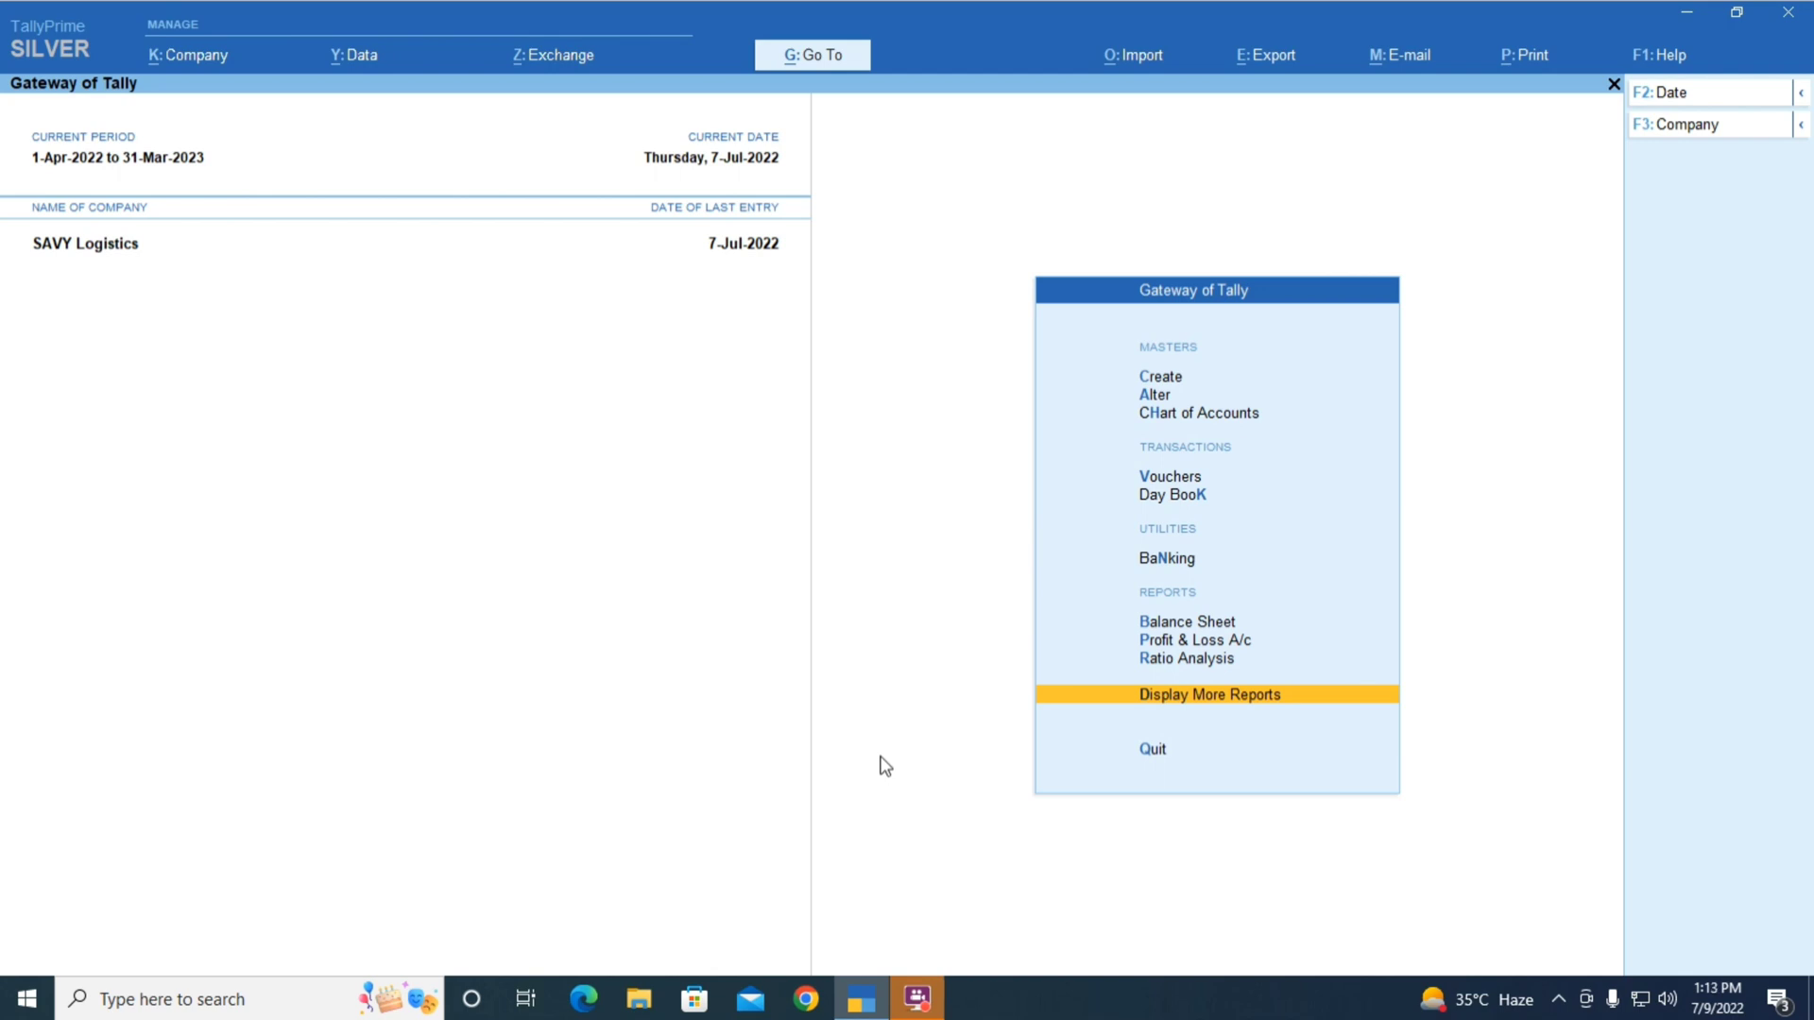
Open TallyPrime's GSTR-1 report under More Reports > GST Reports and bring up its 1-6-2022 to 30-6-2022 period
{"action": "key", "text": "Return"}
{"action": "key", "text": "Down"}
{"action": "key", "text": "Down"}
{"action": "key", "text": "Down"}
{"action": "key", "text": "Down"}
{"action": "key", "text": "Down"}
{"action": "key", "text": "Down"}
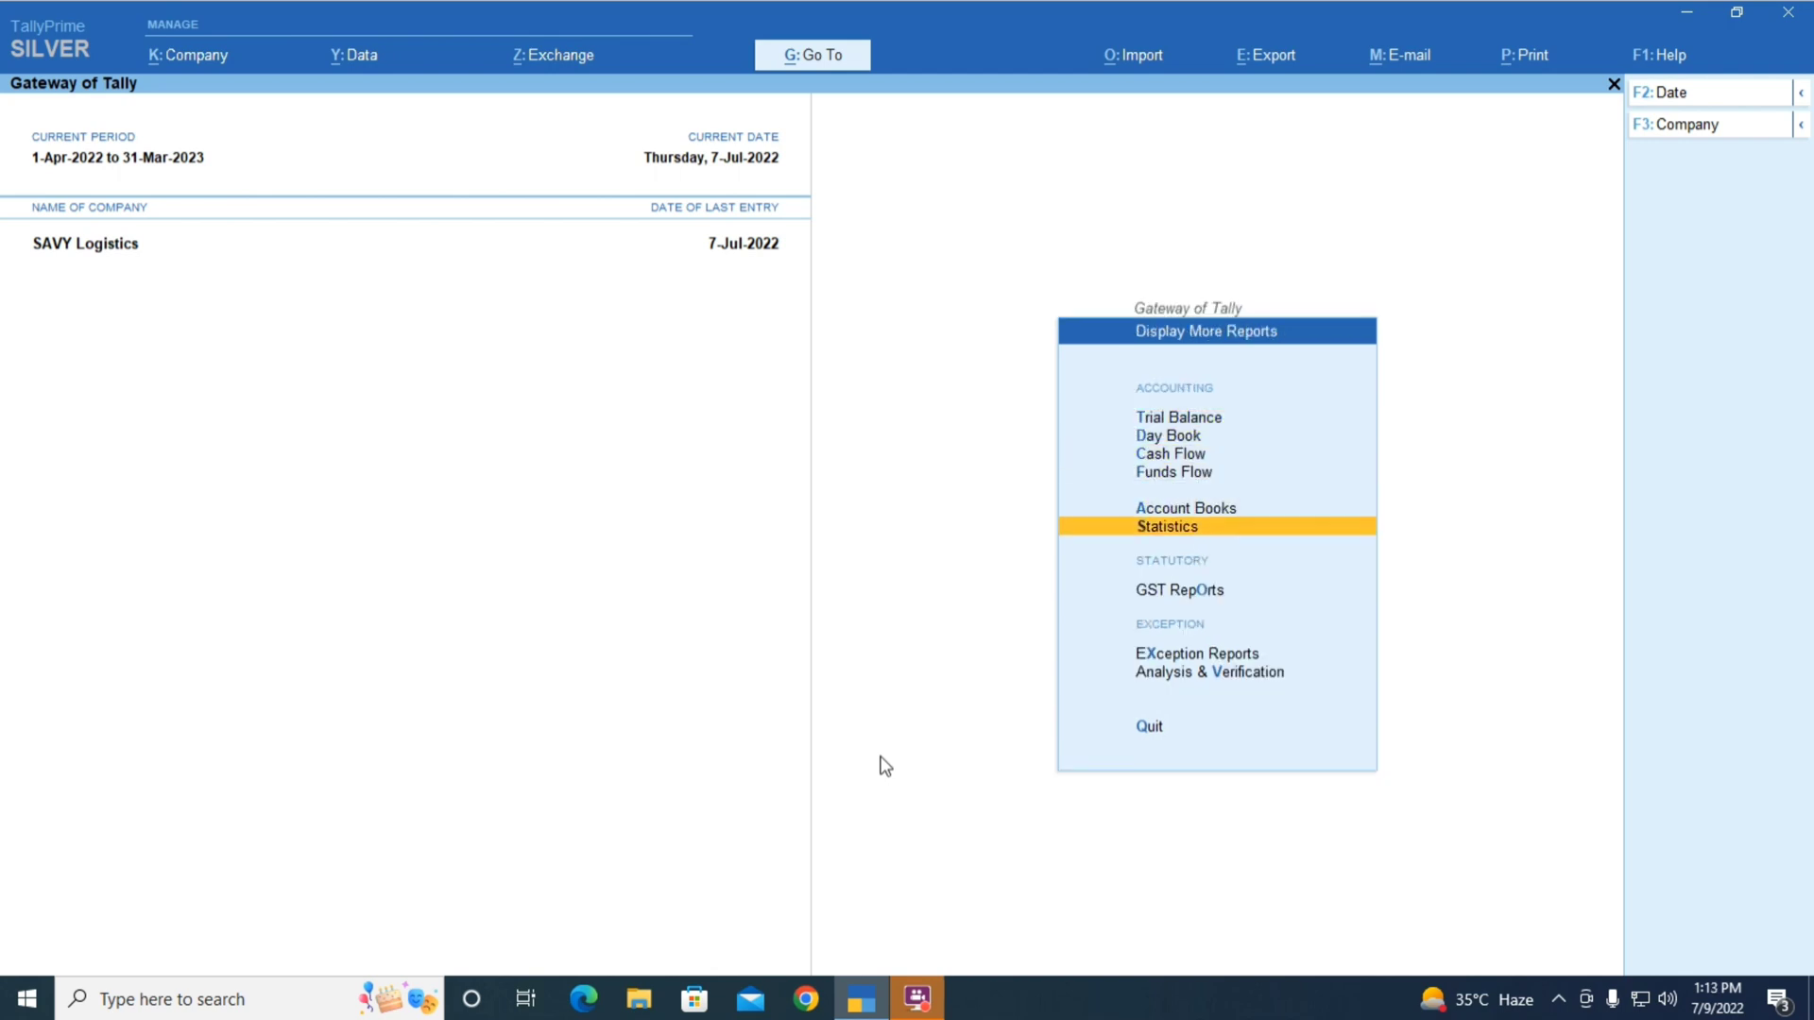
{"action": "key", "text": "Return"}
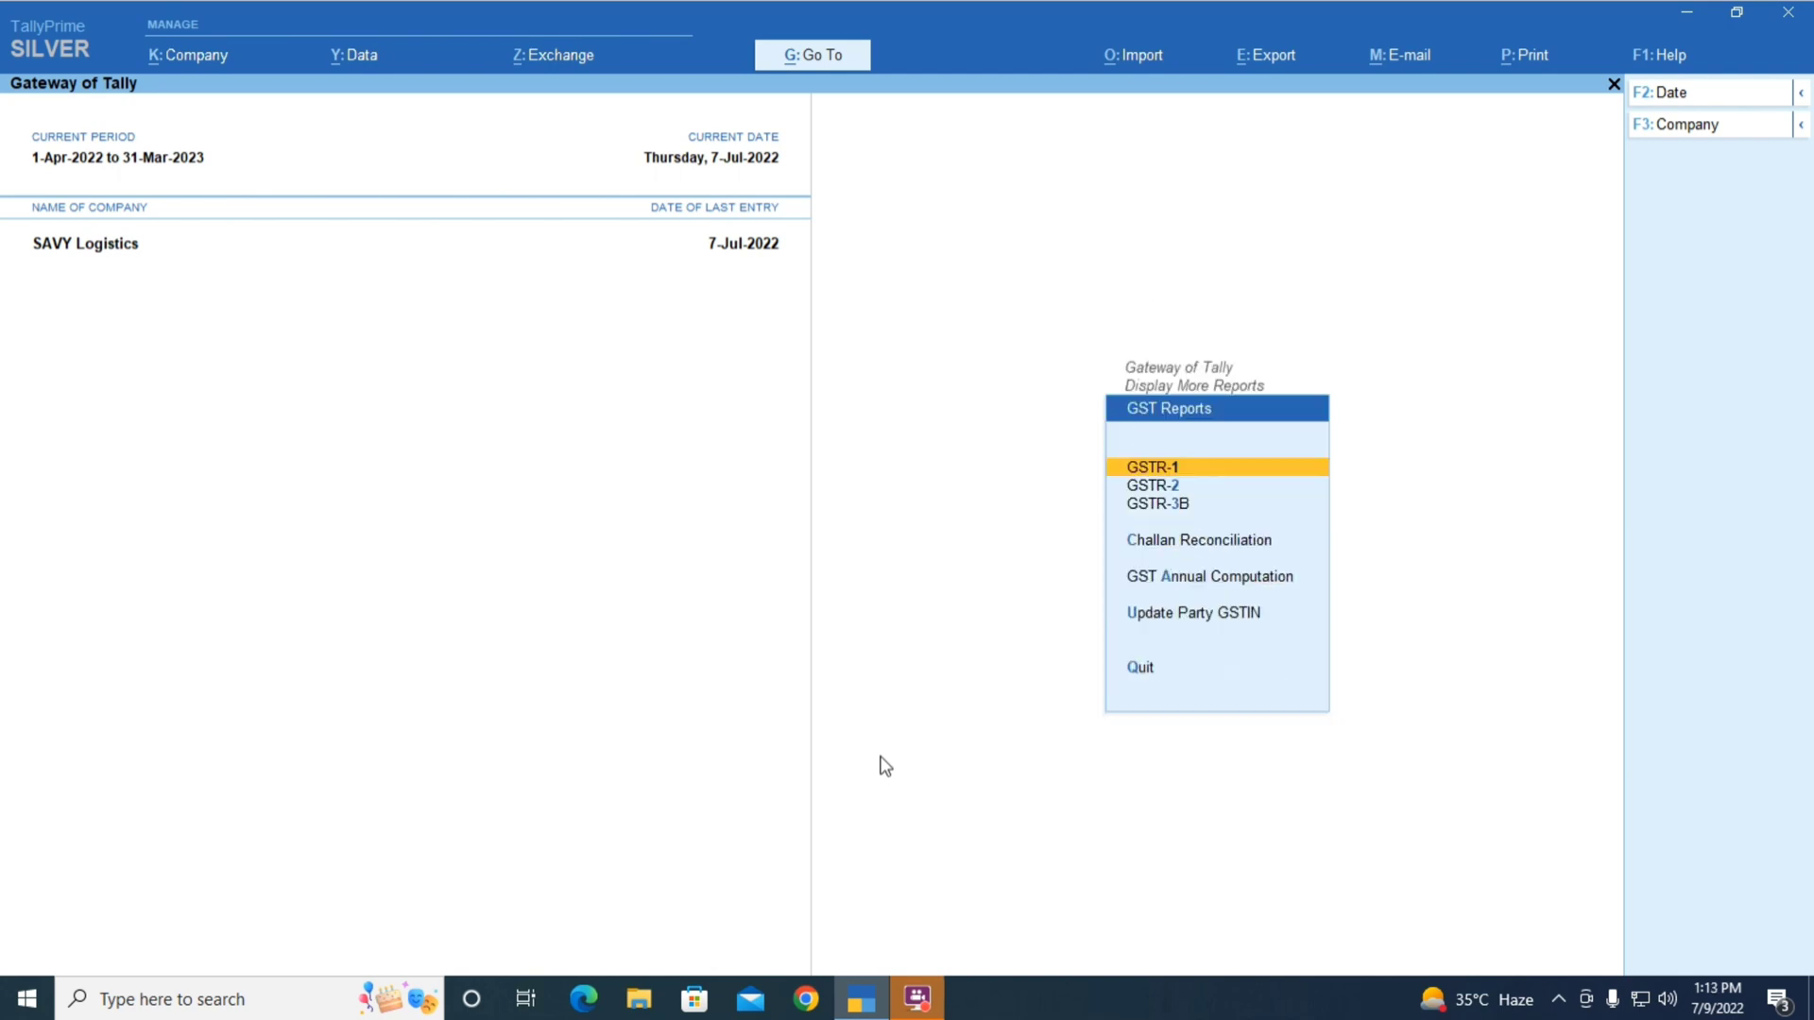
{"action": "key", "text": "Return"}
{"action": "key", "text": "F2"}
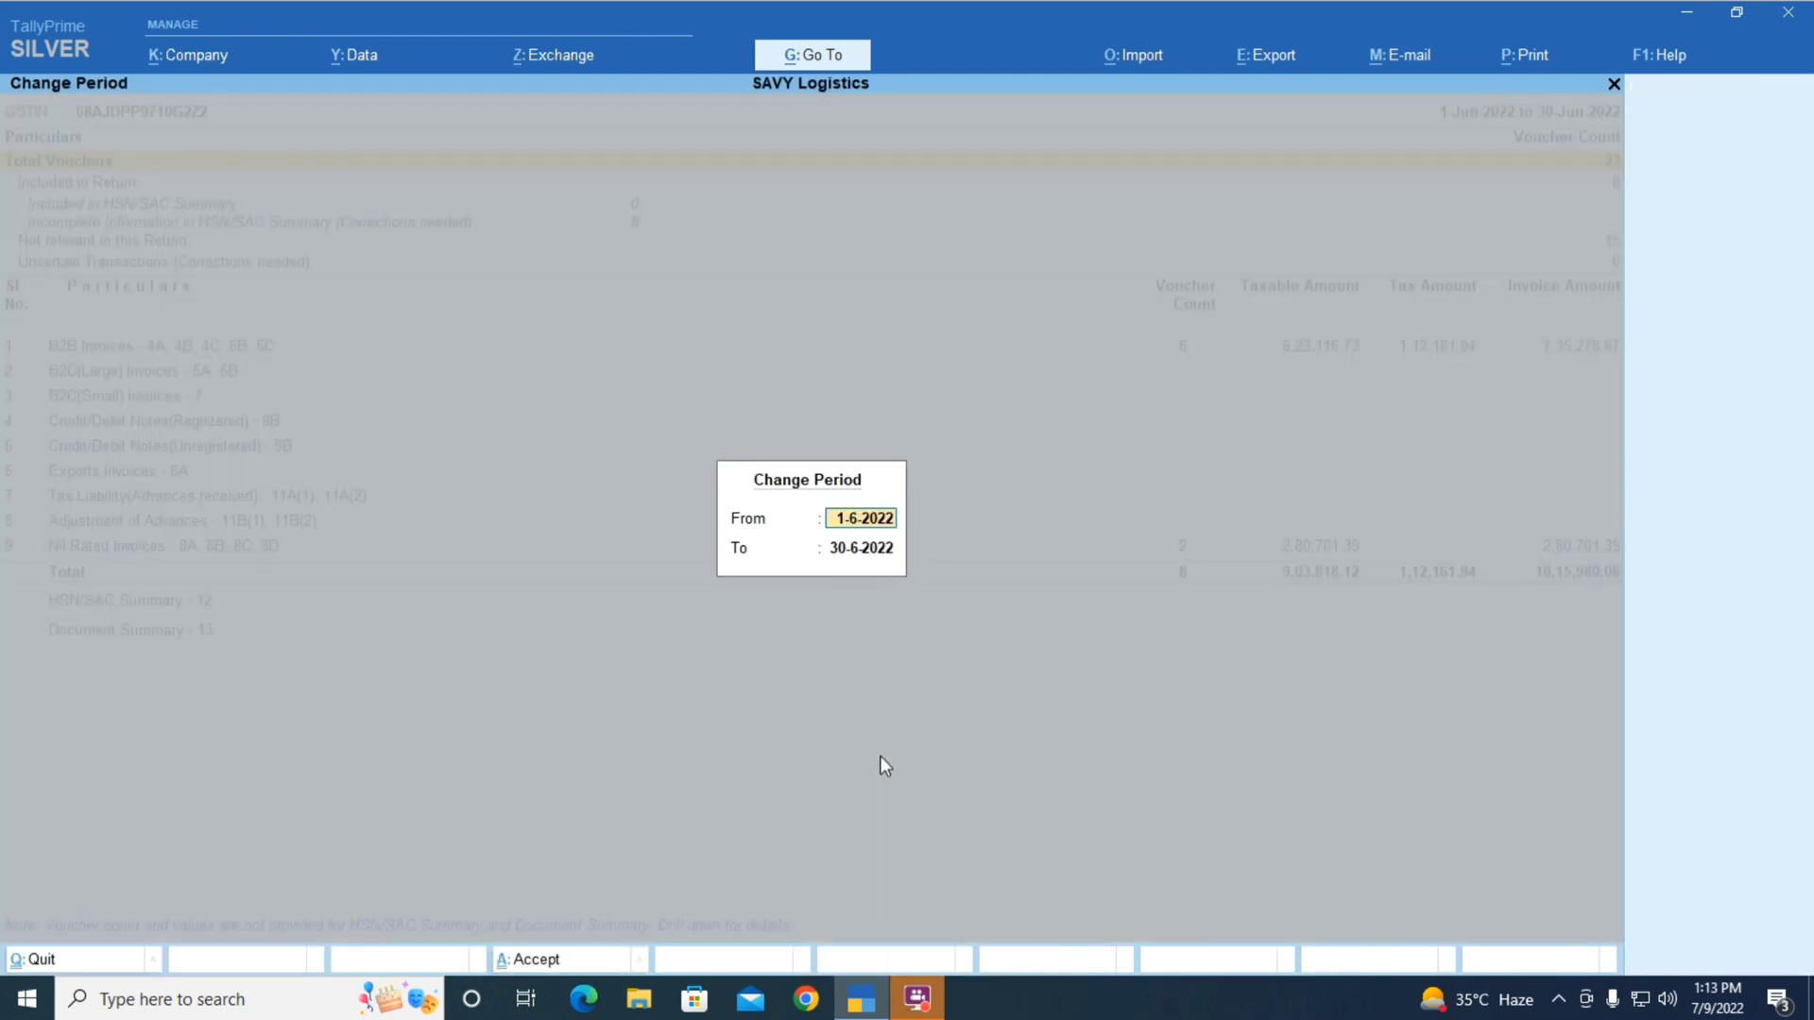
Accept the June 2022 period, review the 23-voucher GSTR-1 totals, and bring up the Export menu
{"action": "key", "text": "Return"}
{"action": "key", "text": "Return"}
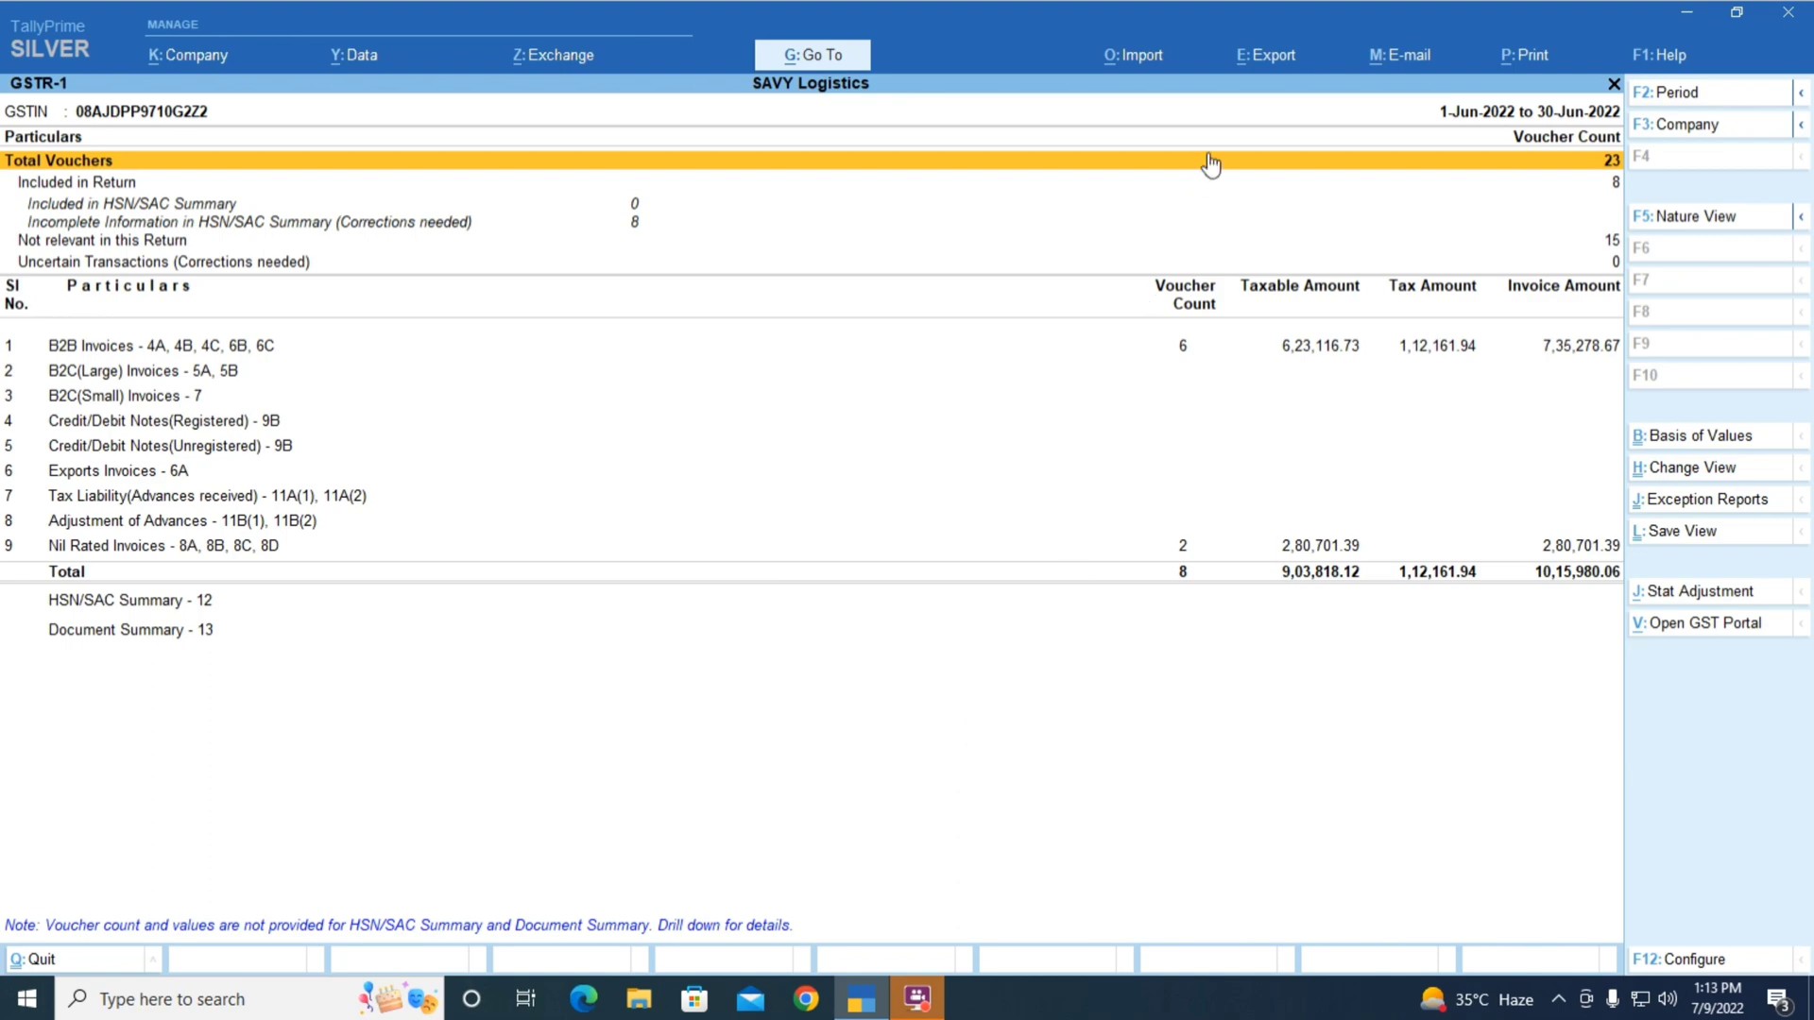
{"action": "left_click", "coordinate": [1272, 66]}
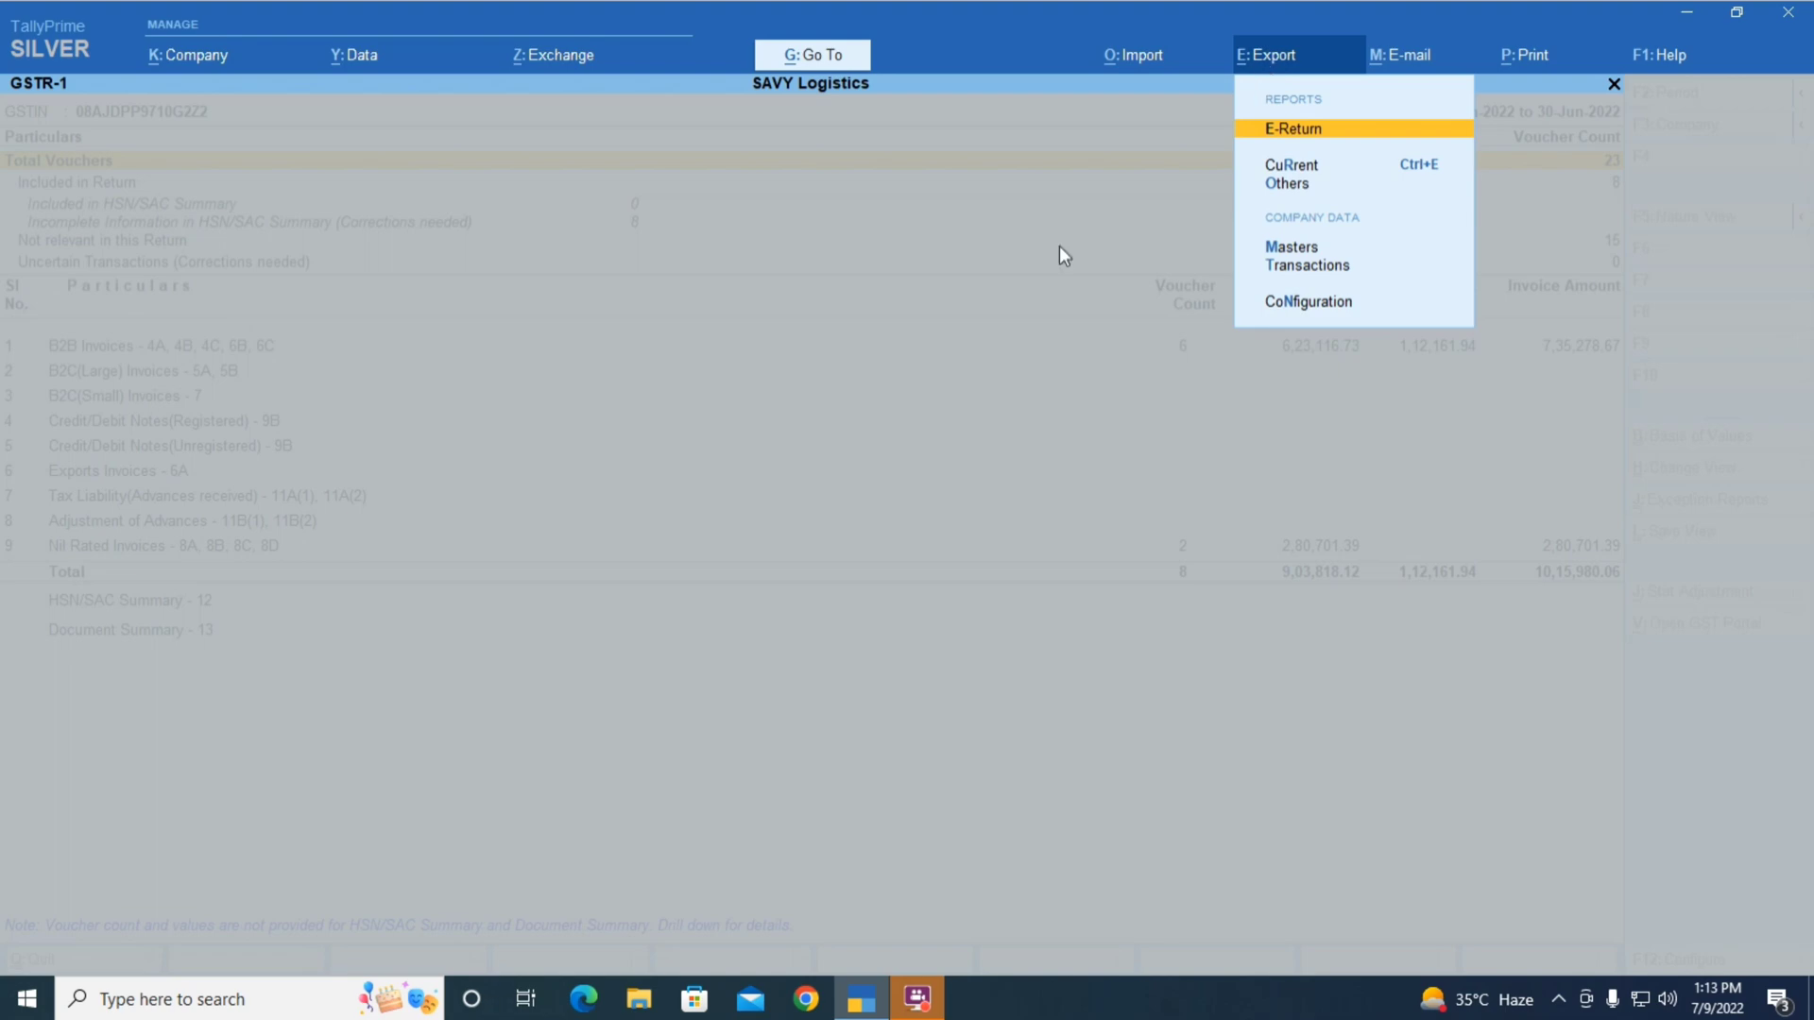
Choose the GSTR-1 e-return export and change its file format from Excel to JSON (Data Interchange)
{"action": "key", "text": "Return"}
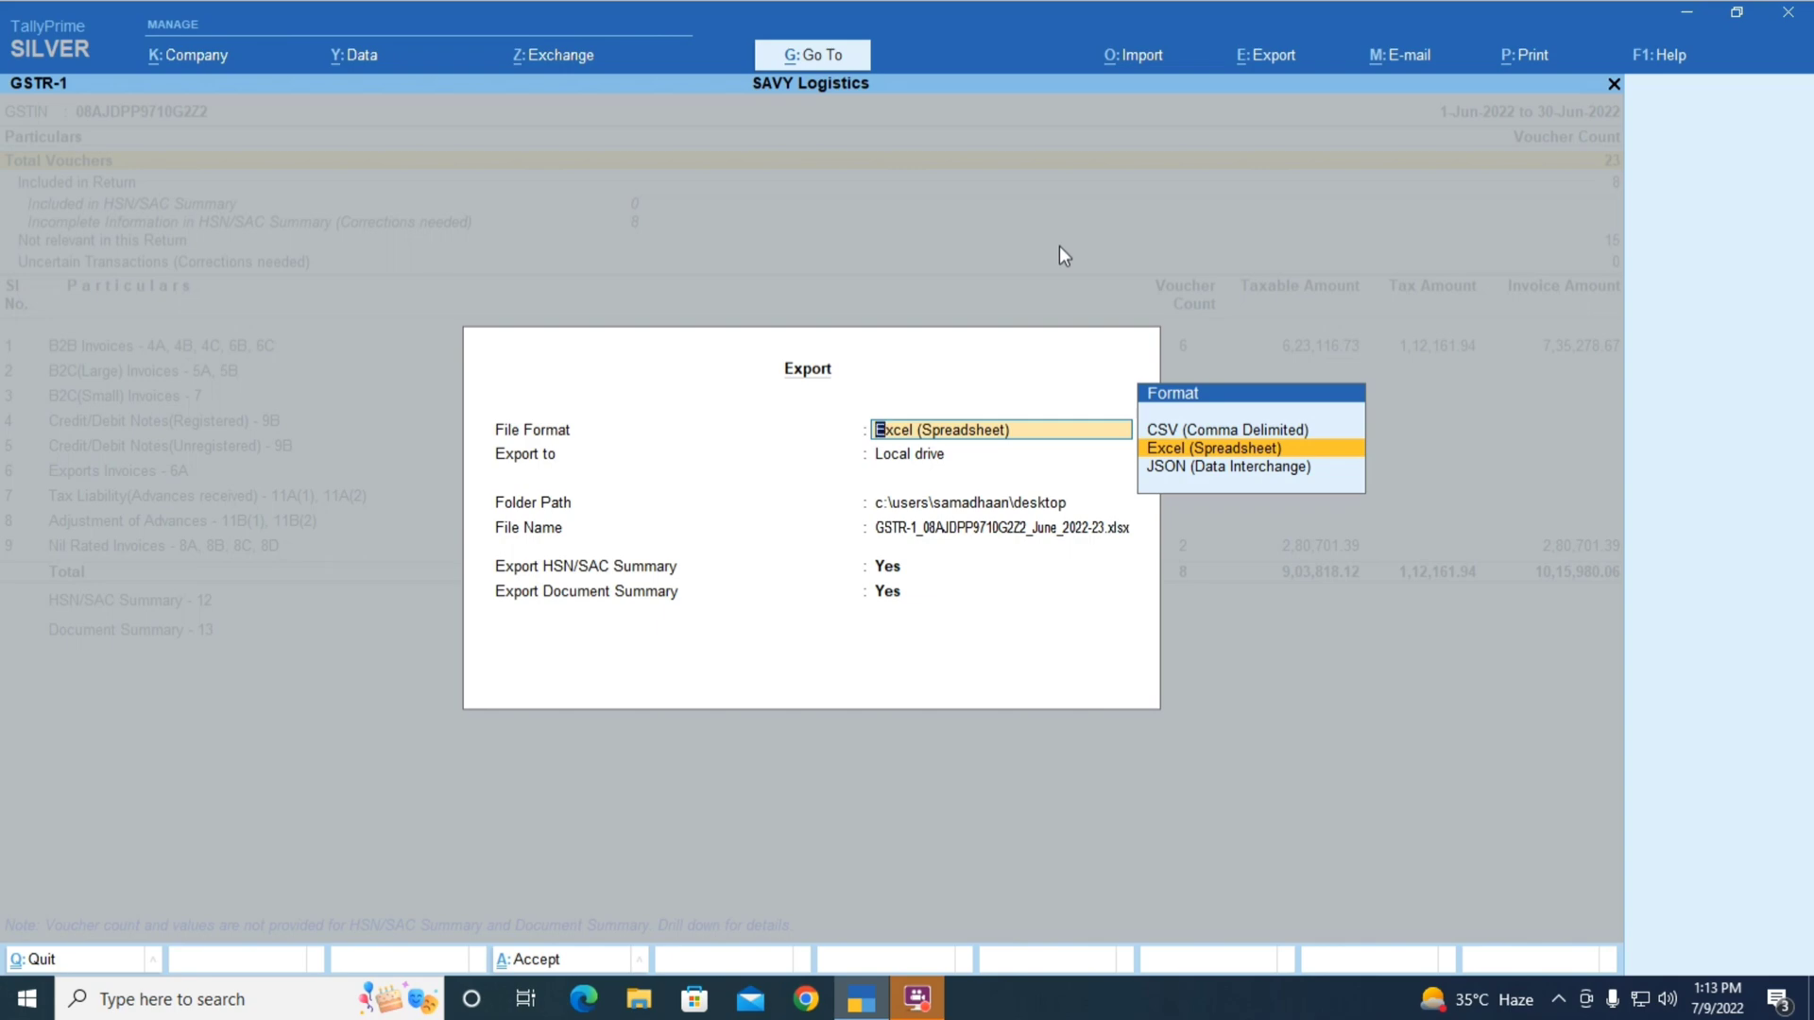
{"action": "key", "text": "Down"}
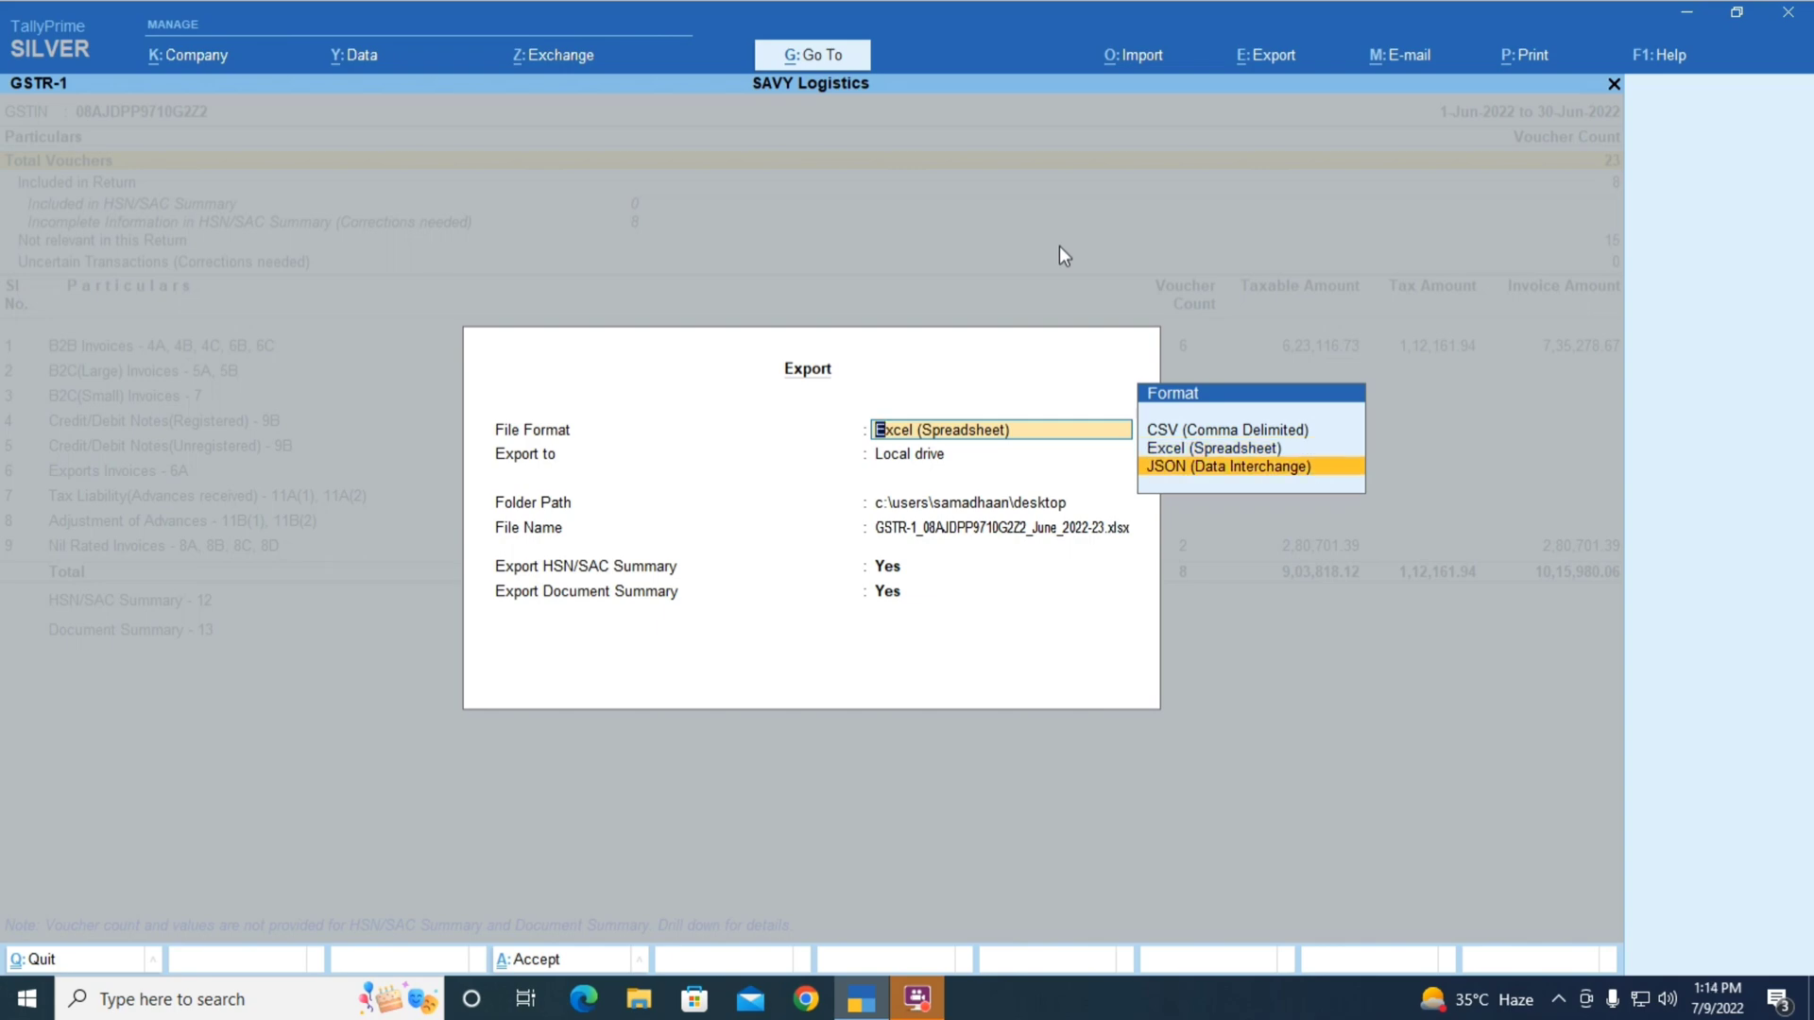
{"action": "key", "text": "Return"}
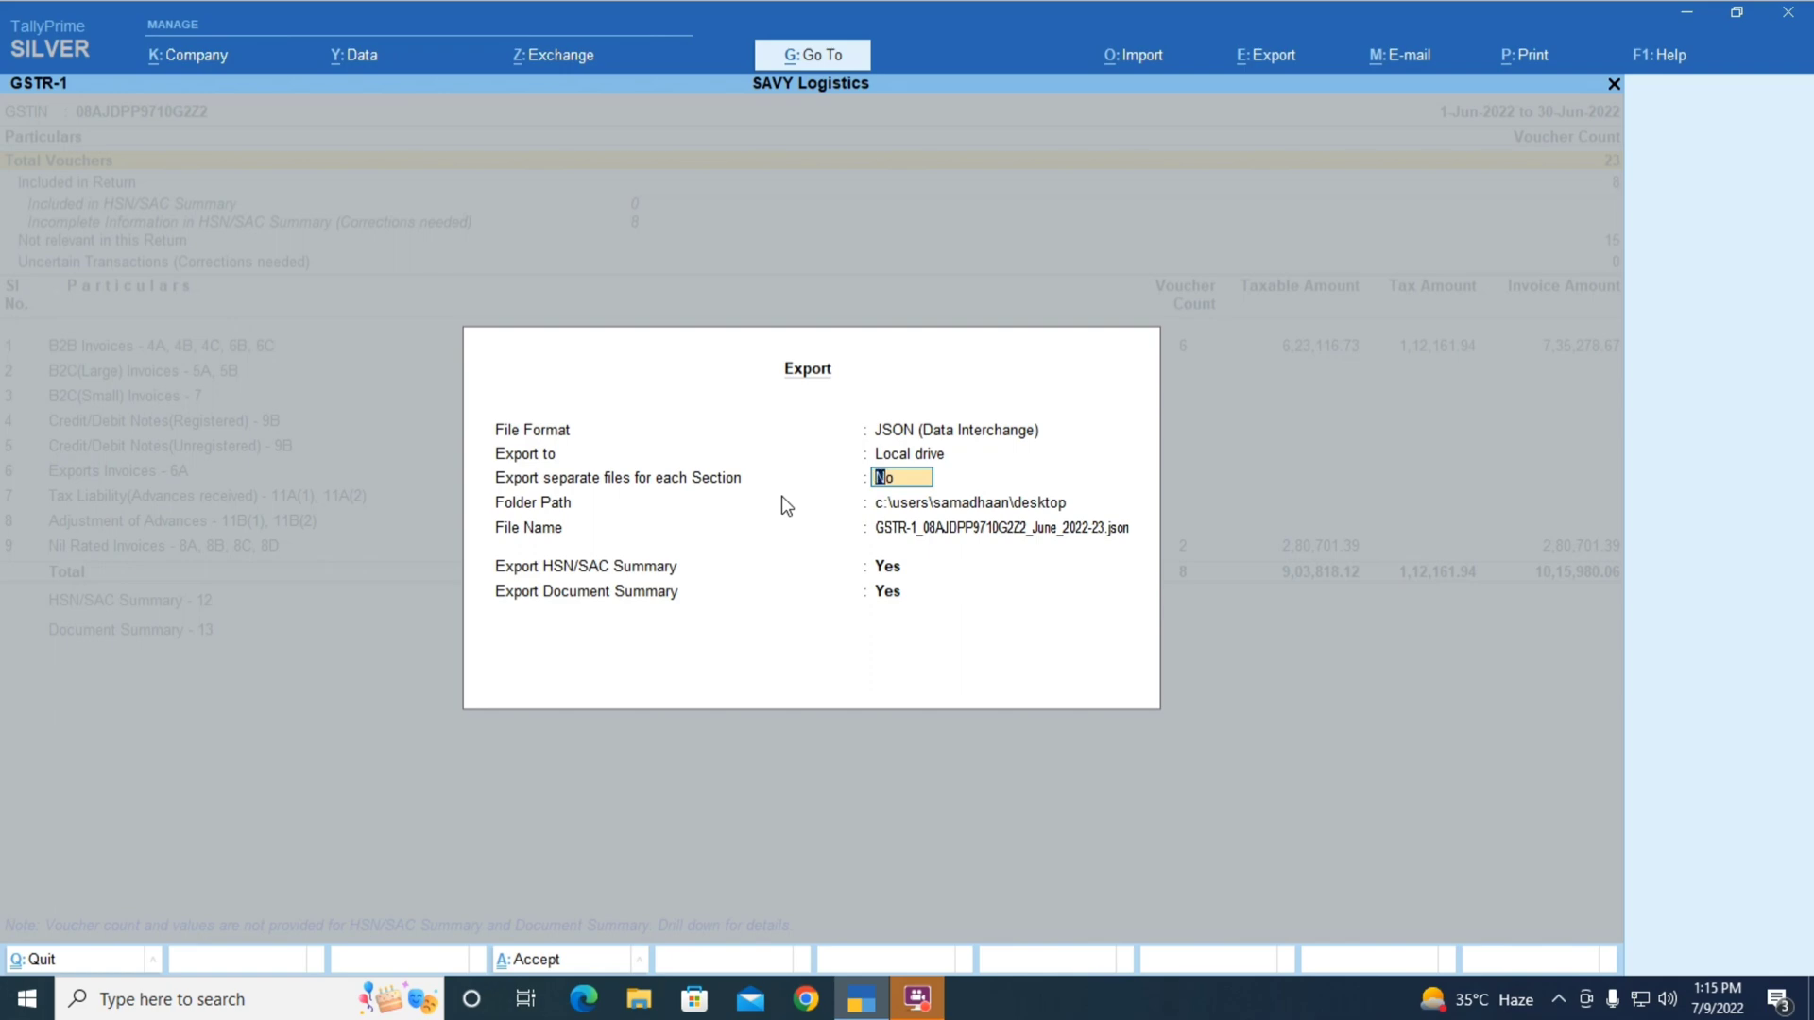
Export a single JSON file to the desktop with the default name, with HSN/SAC Summary set to No
{"action": "key", "text": "Return"}
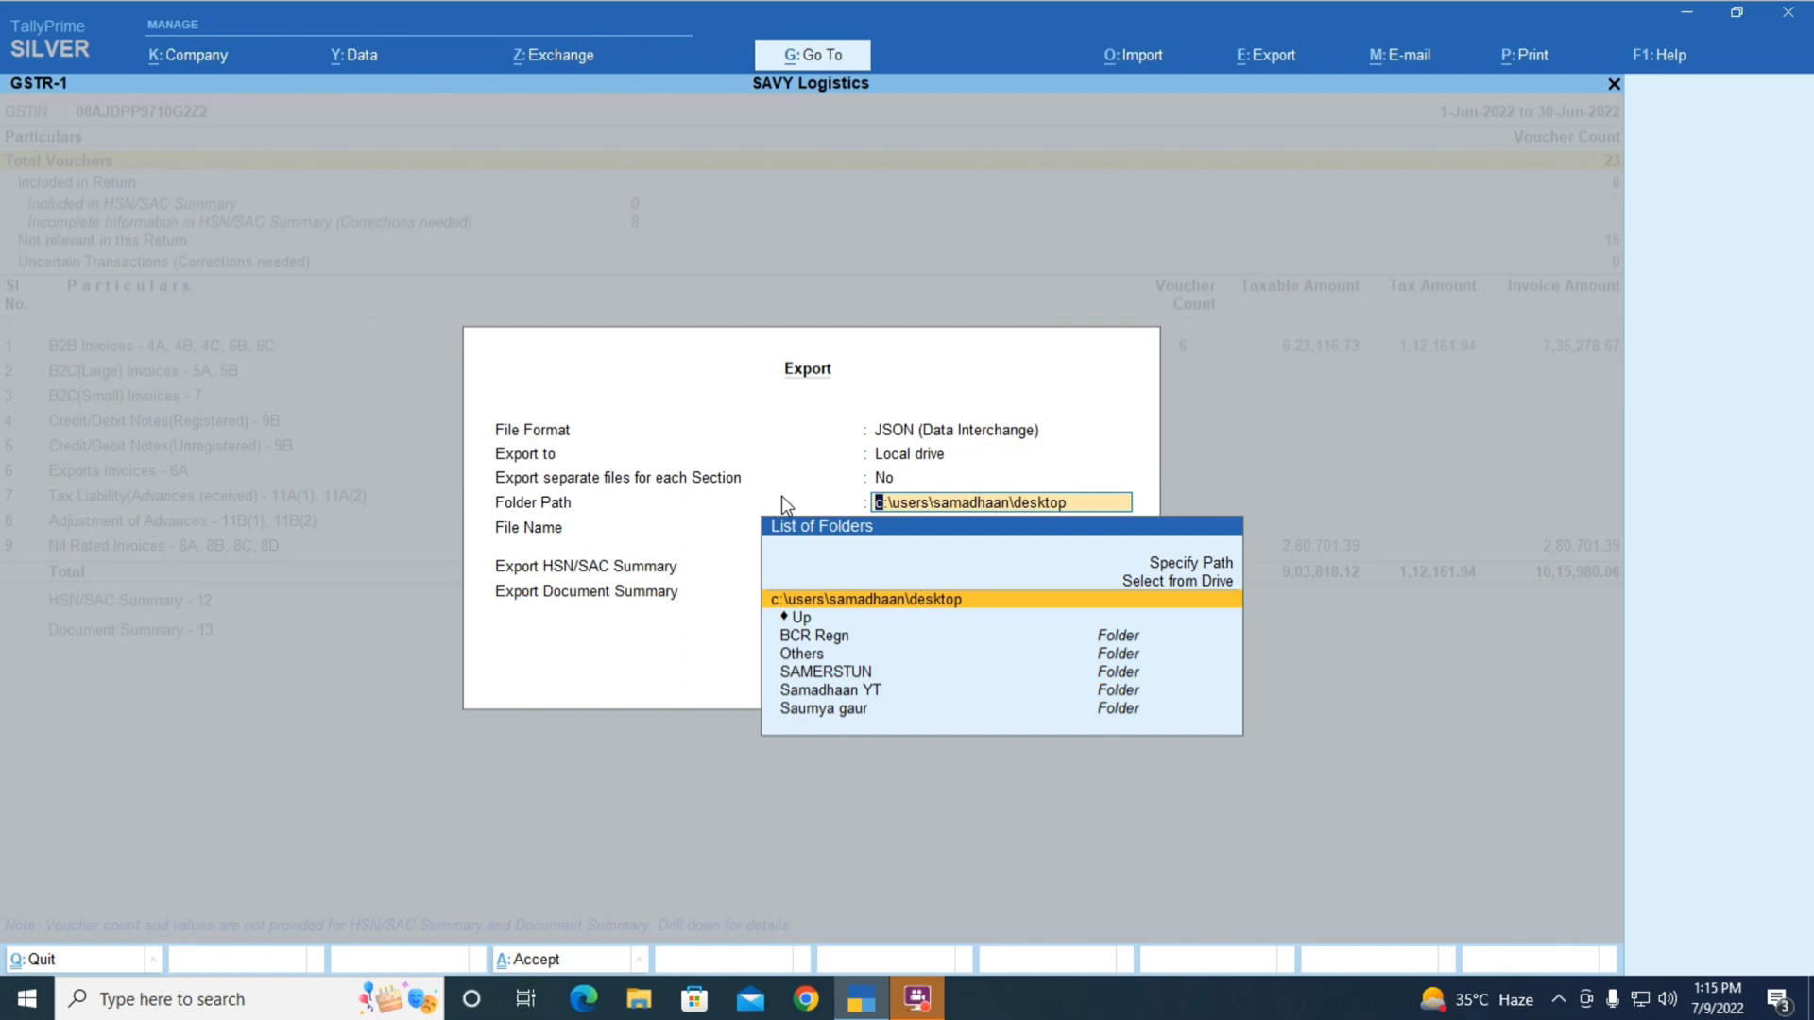
{"action": "key", "text": "Return"}
{"action": "key", "text": "Return"}
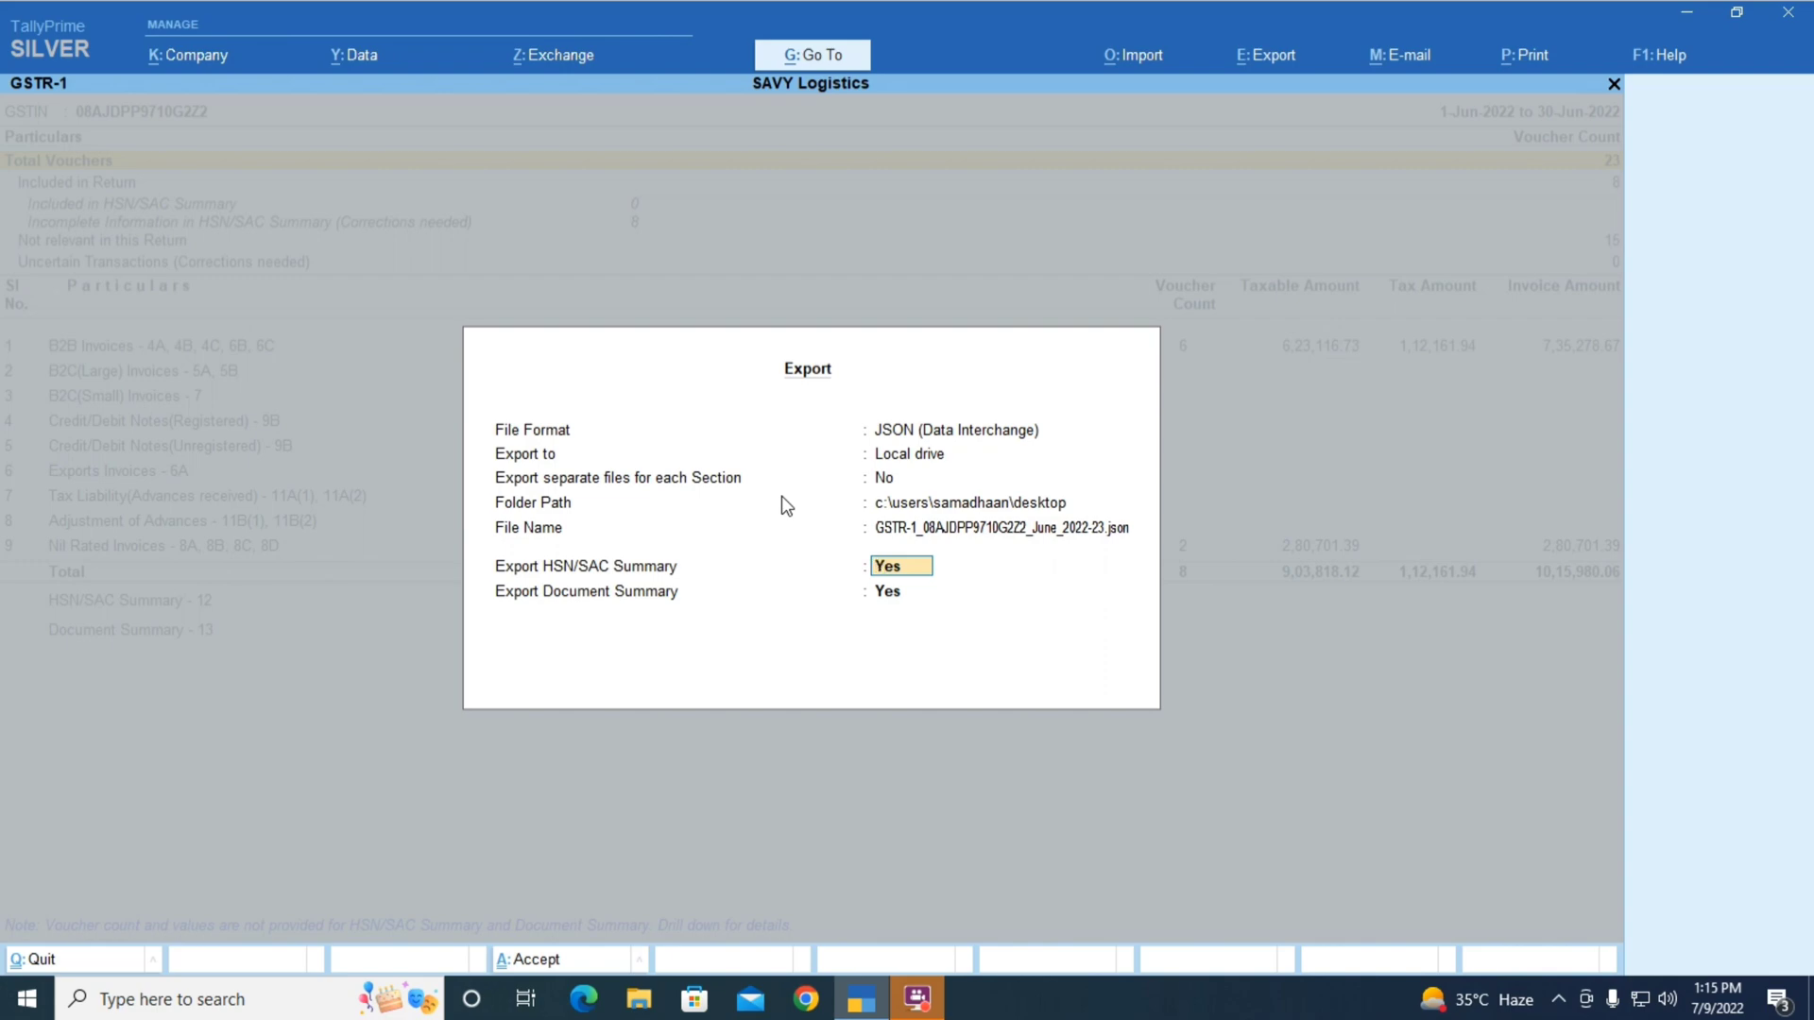
{"action": "type", "text": "n"}
{"action": "key", "text": "Return"}
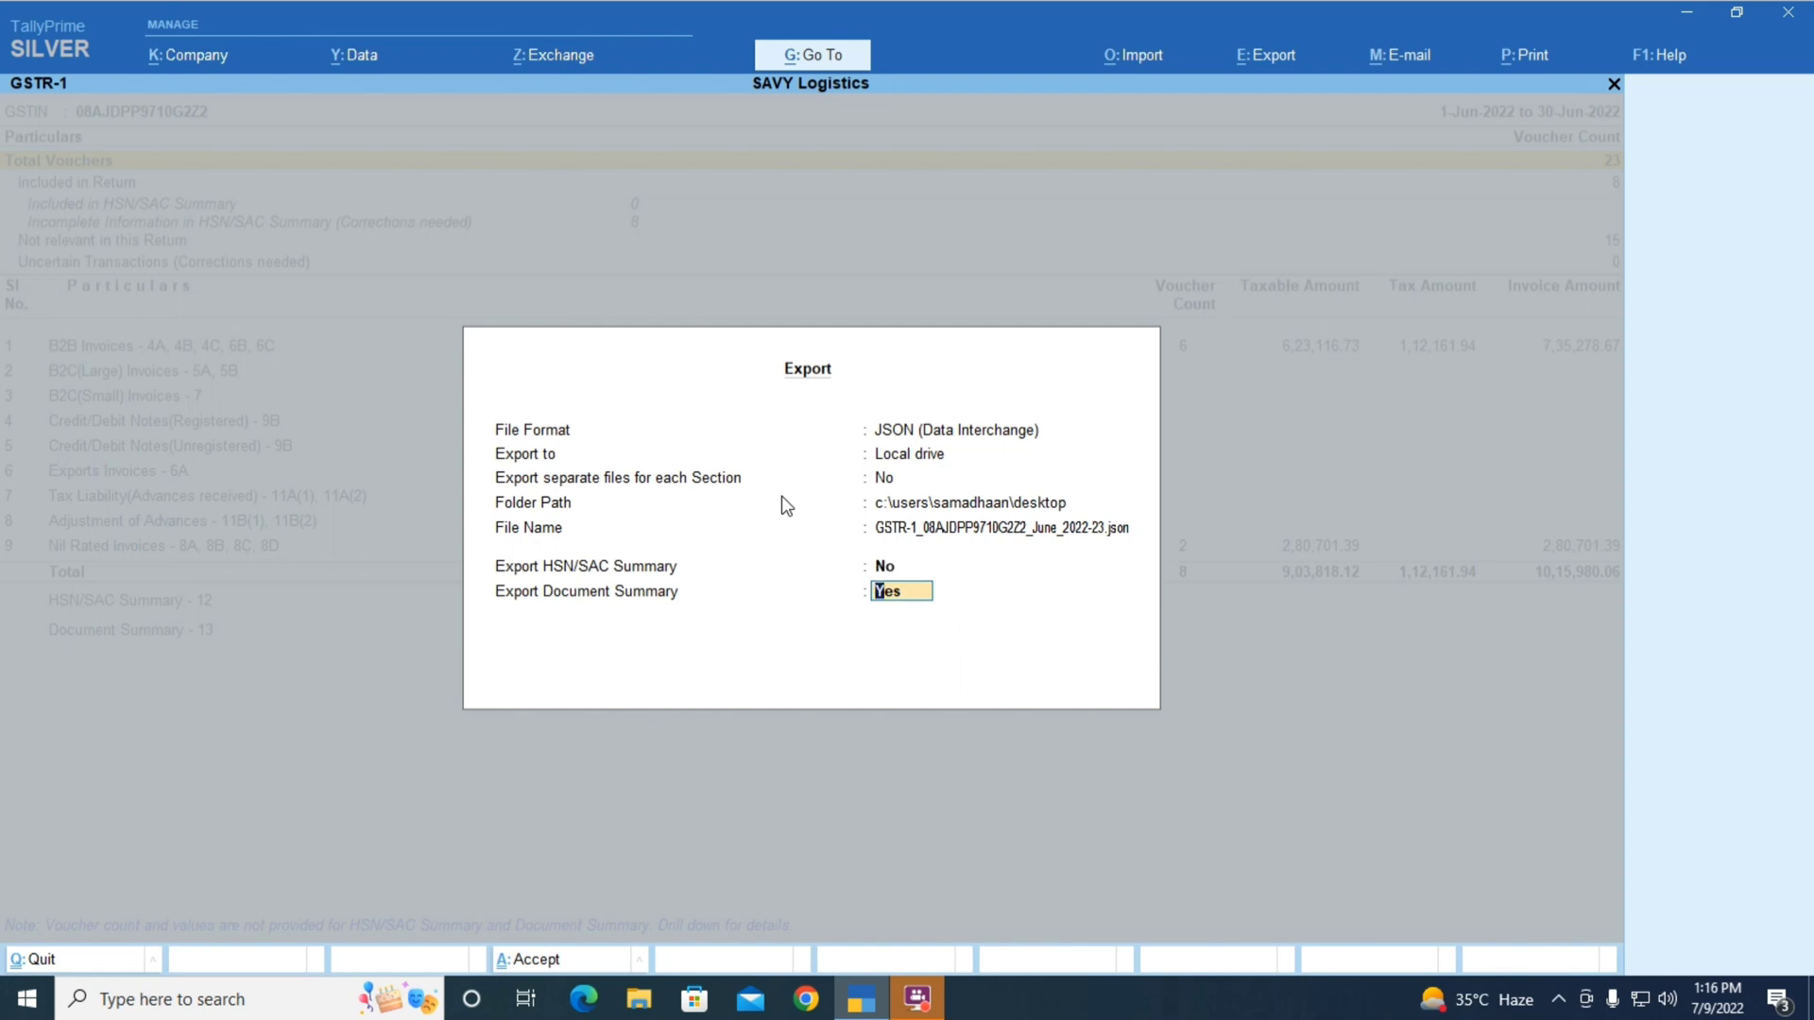
{"action": "key", "text": "Return"}
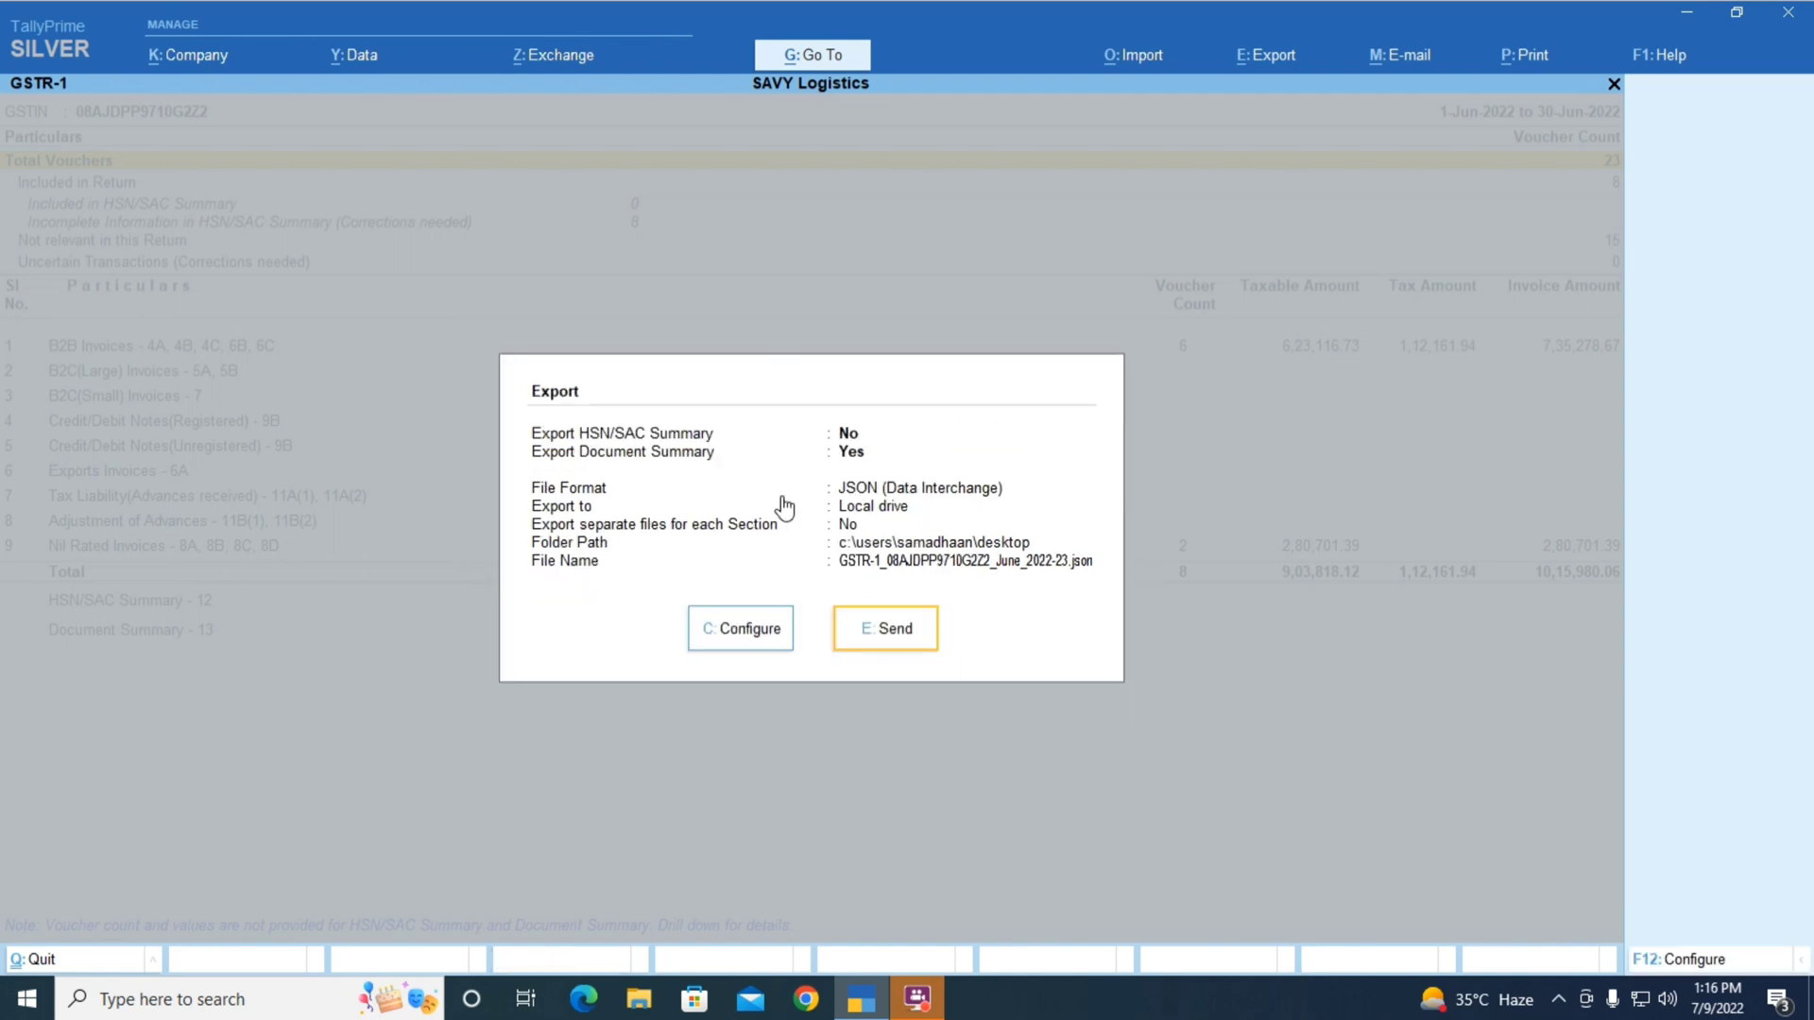
{"action": "left_click", "coordinate": [886, 630]}
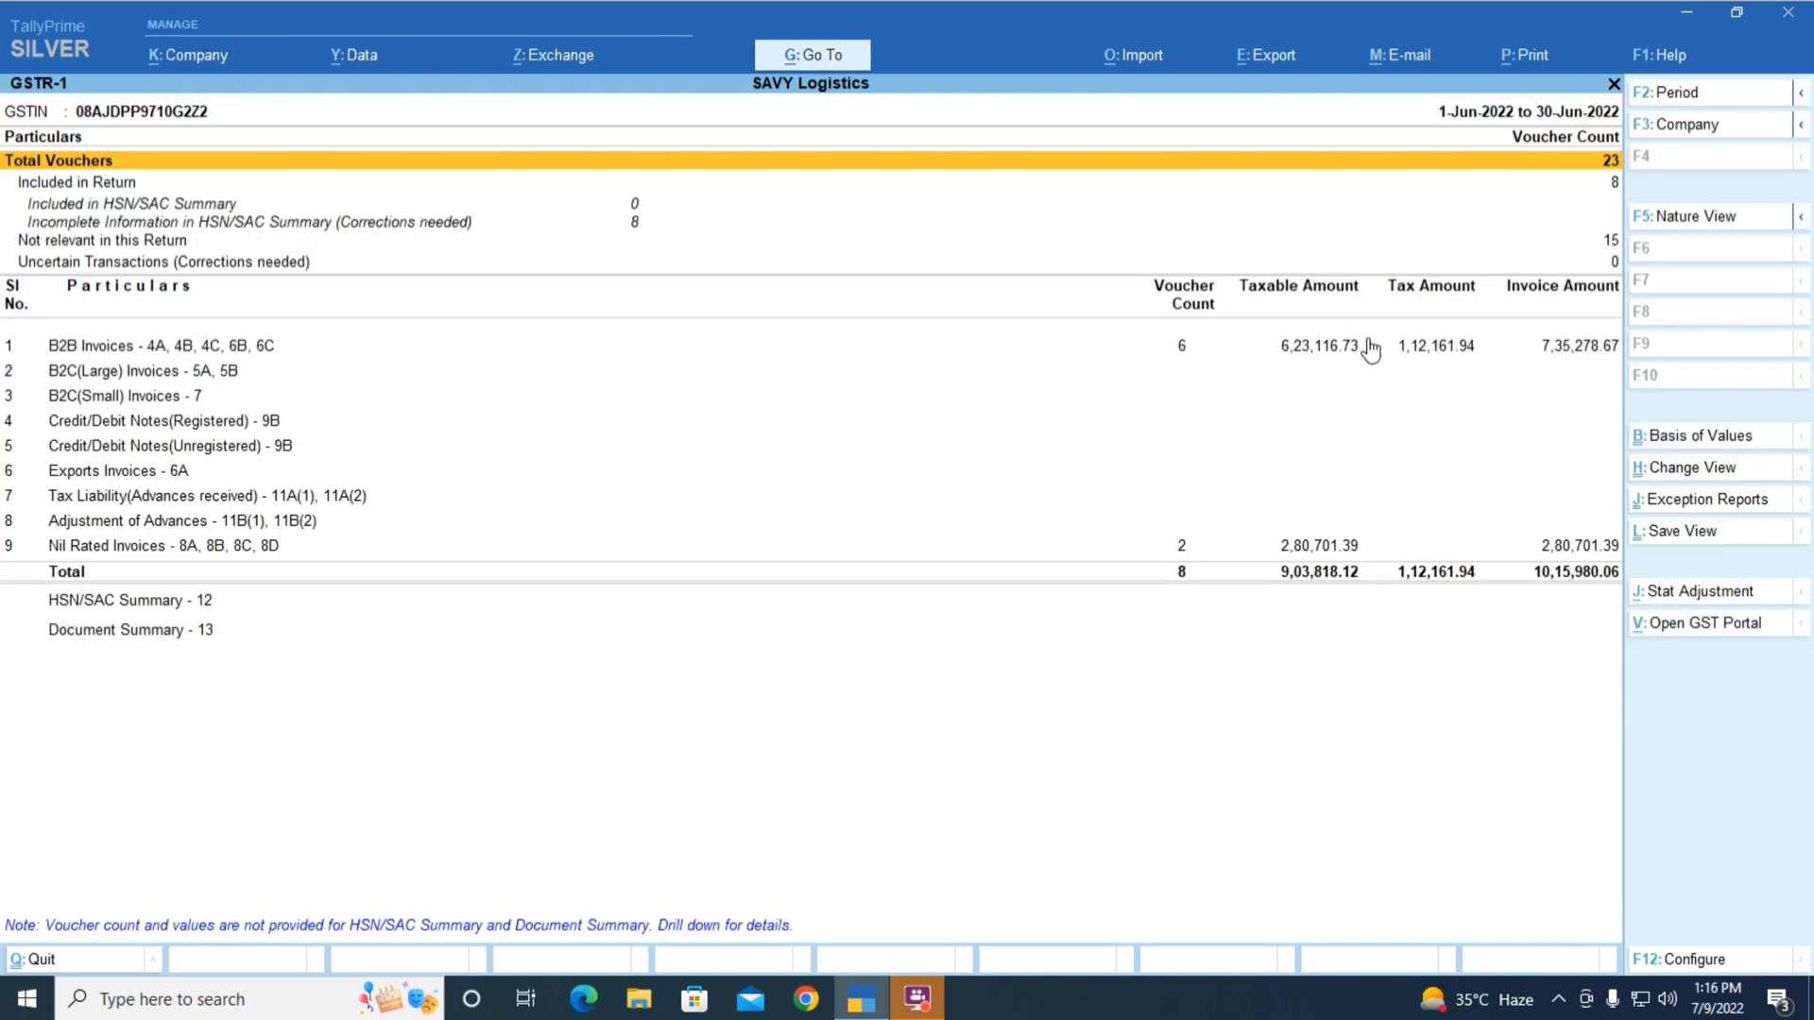
Minimize TallyPrime and load gst.gov.in in Google Chrome by entering gst in the address bar
{"action": "left_click", "coordinate": [1684, 15]}
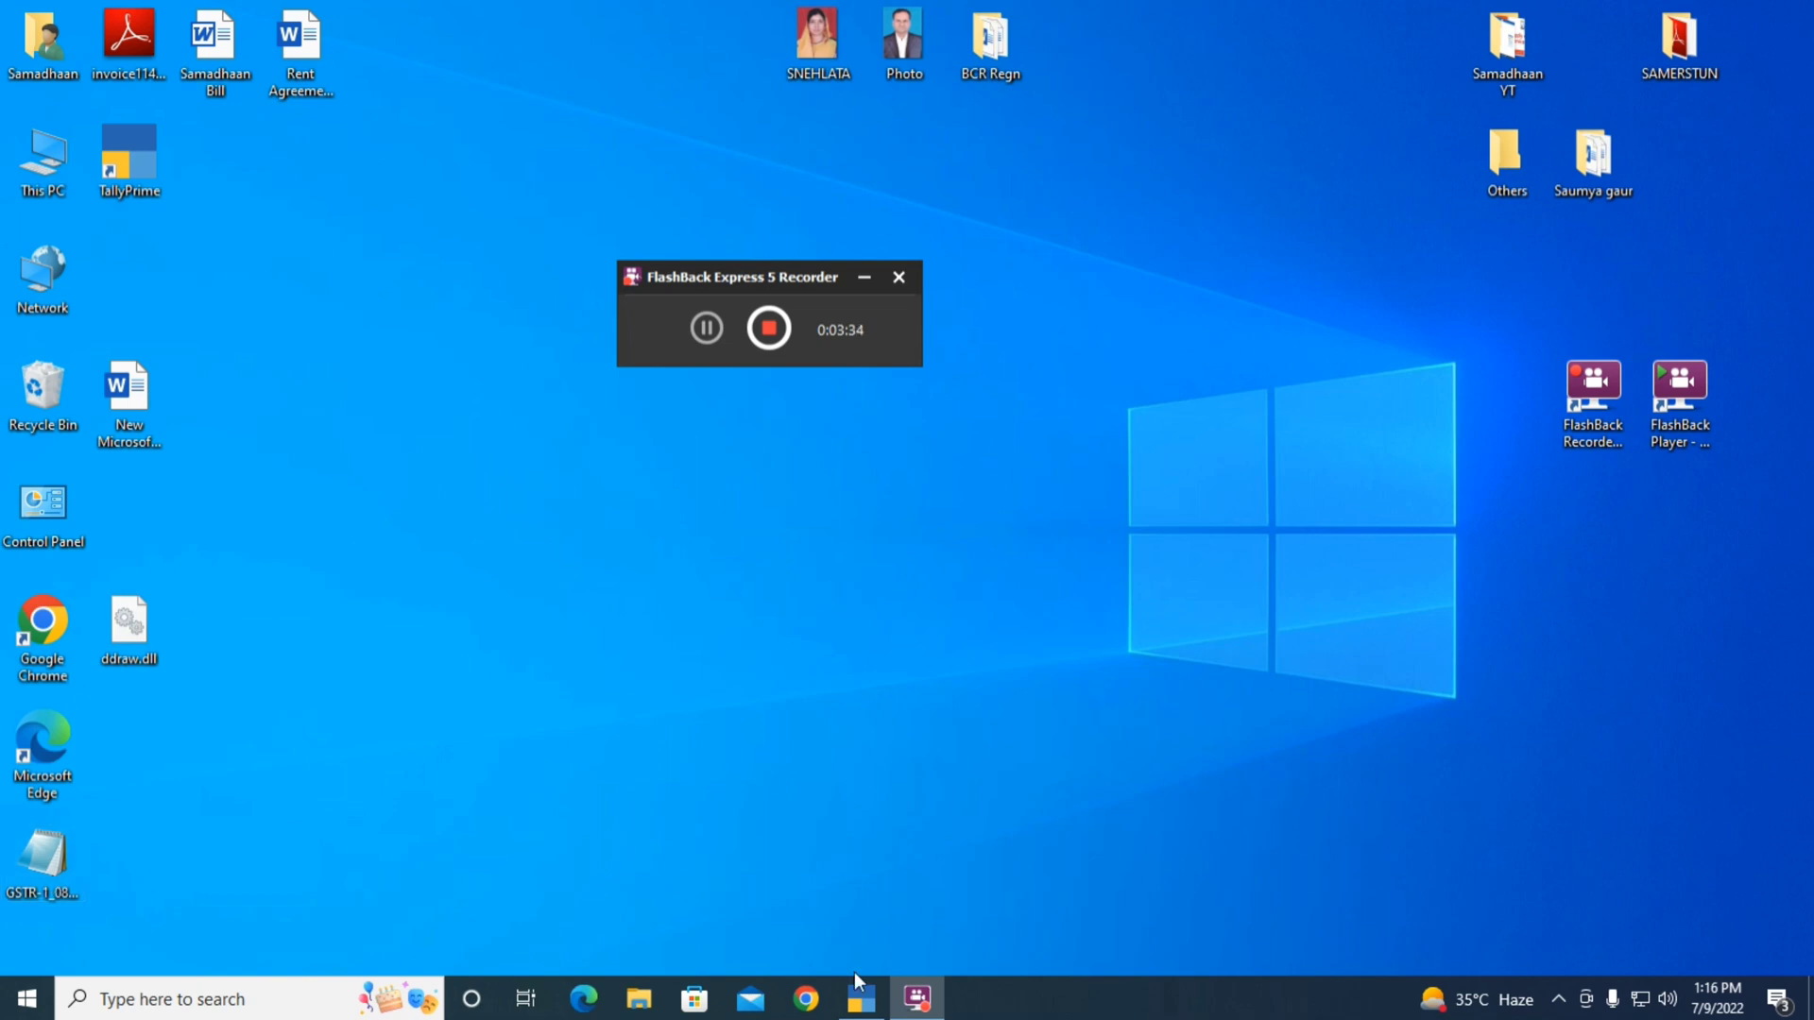
{"action": "left_click", "coordinate": [806, 1003]}
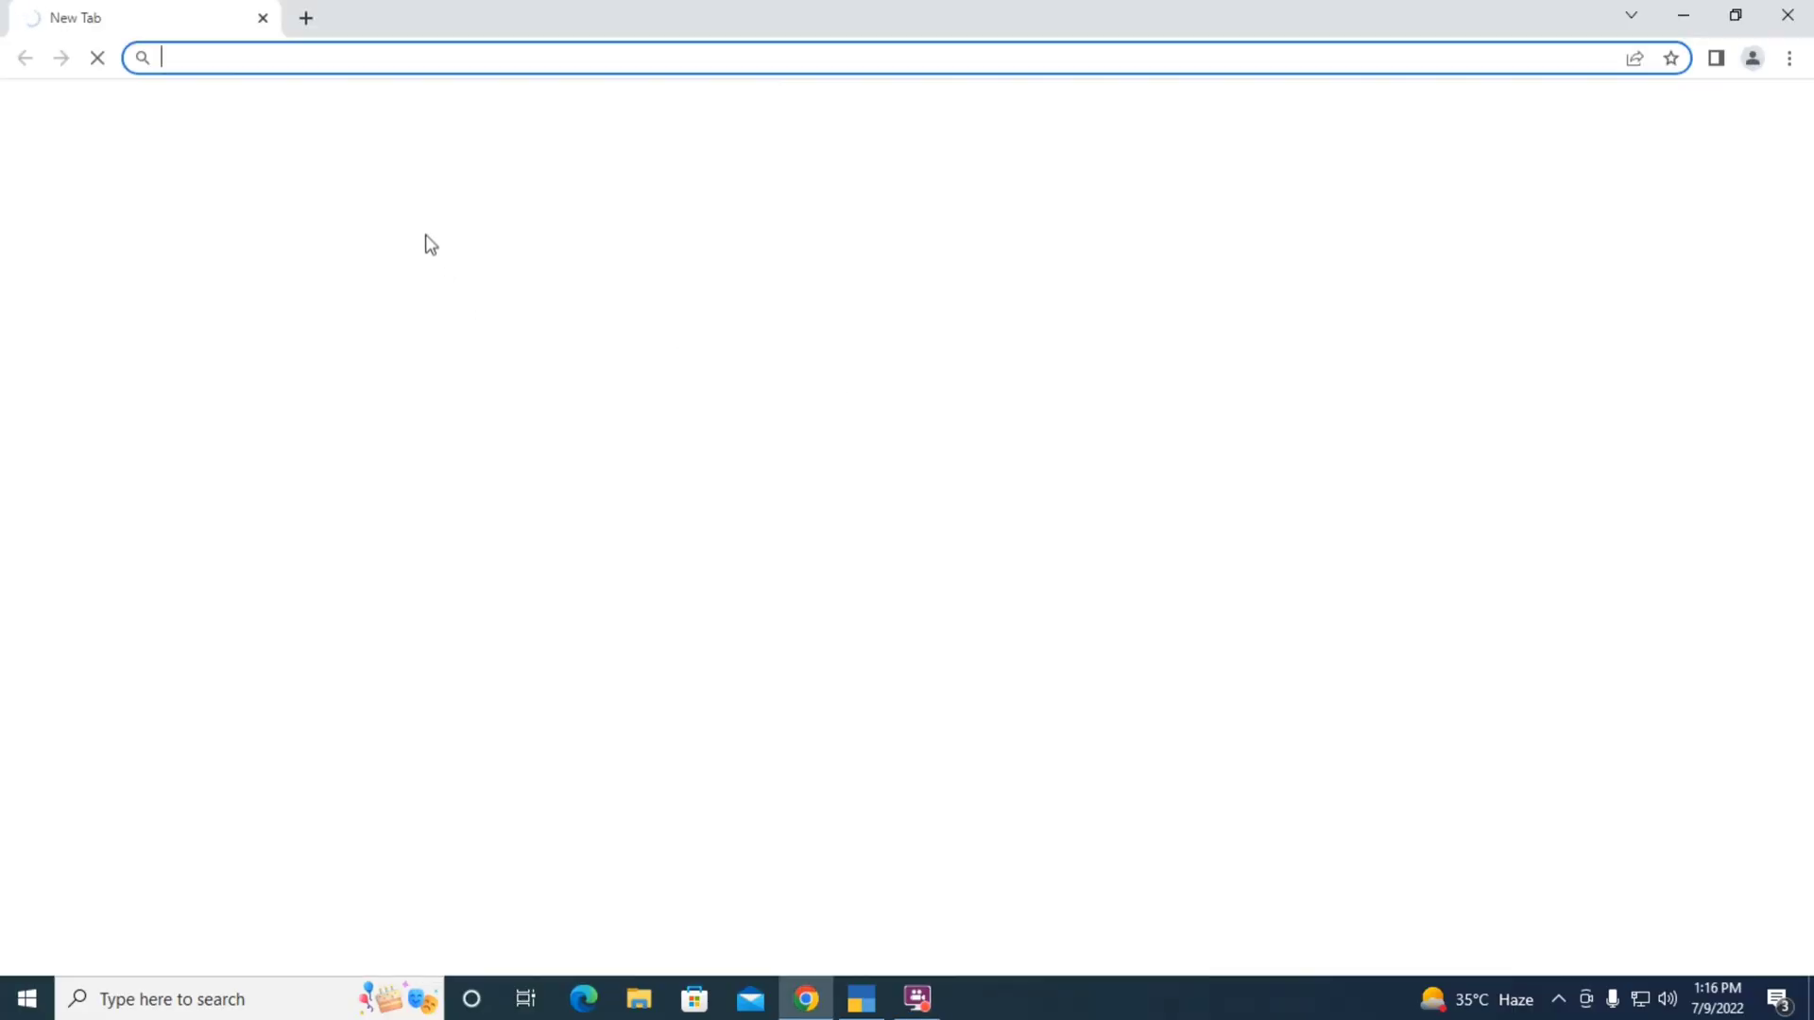
{"action": "type", "text": "gst"}
{"action": "key", "text": "Return"}
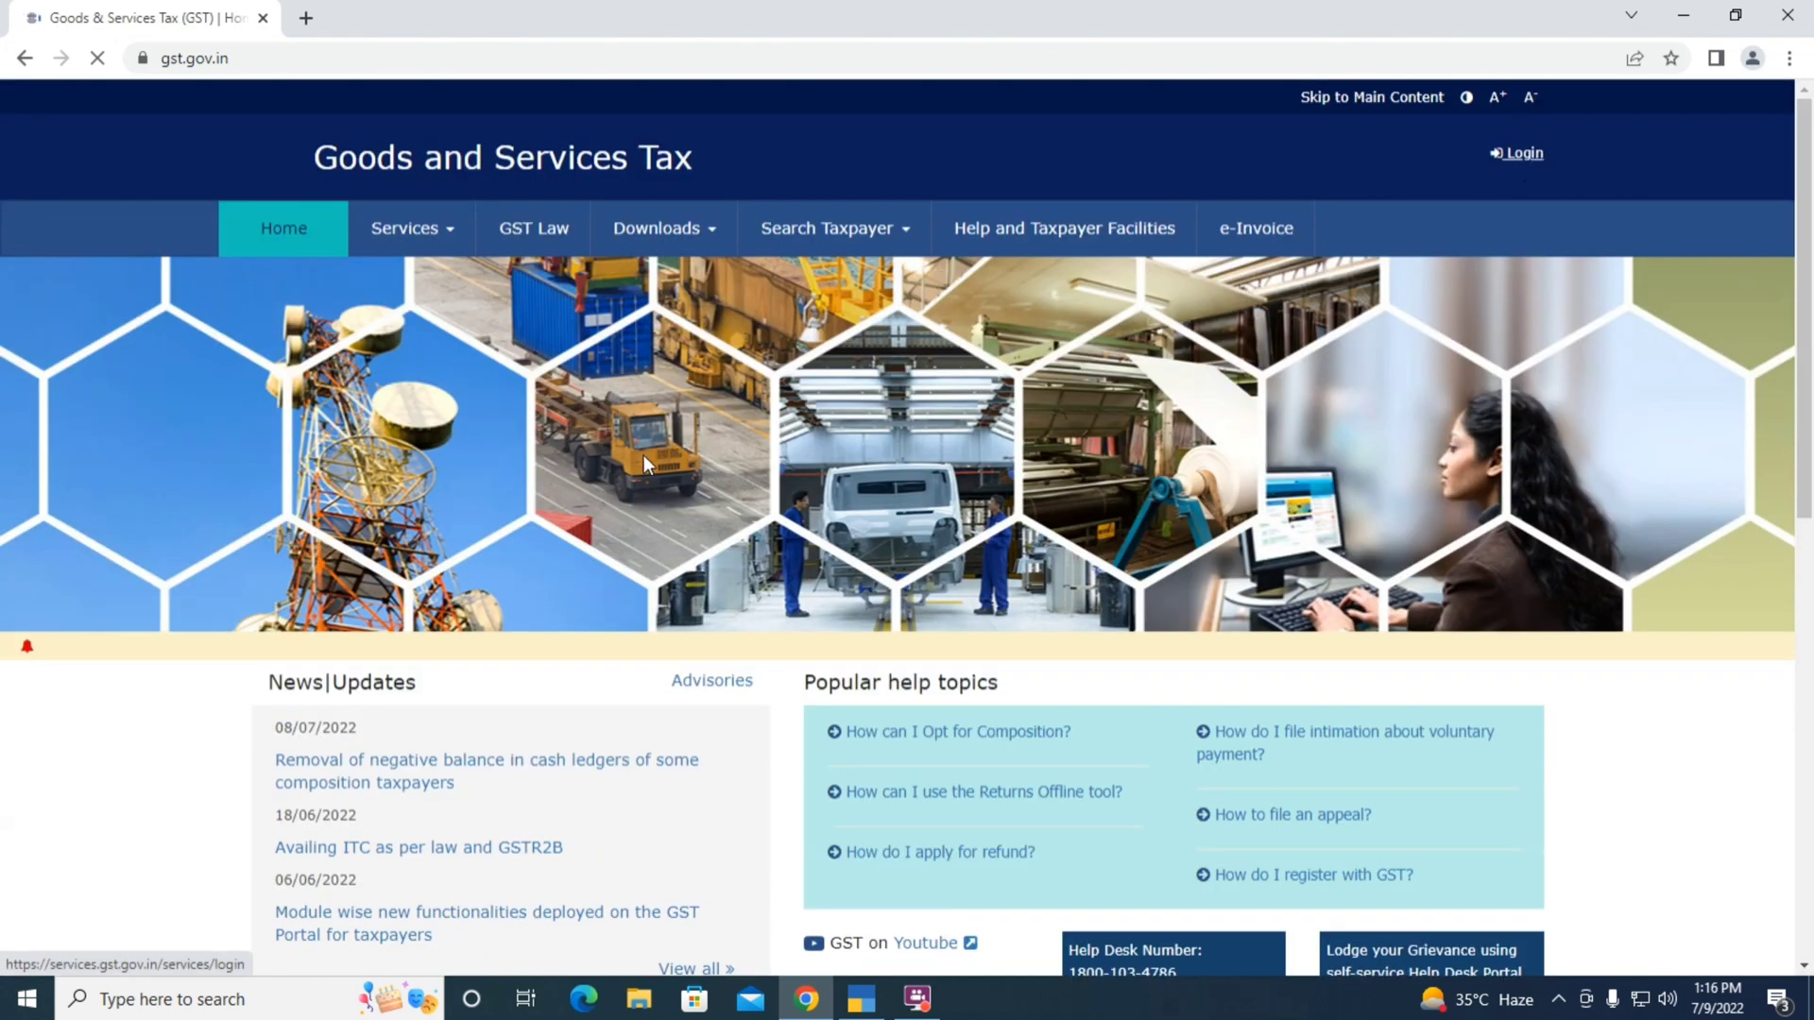
Log in to the GST Portal with the taxpayer's username, password and the captcha characters
{"action": "left_click", "coordinate": [641, 455]}
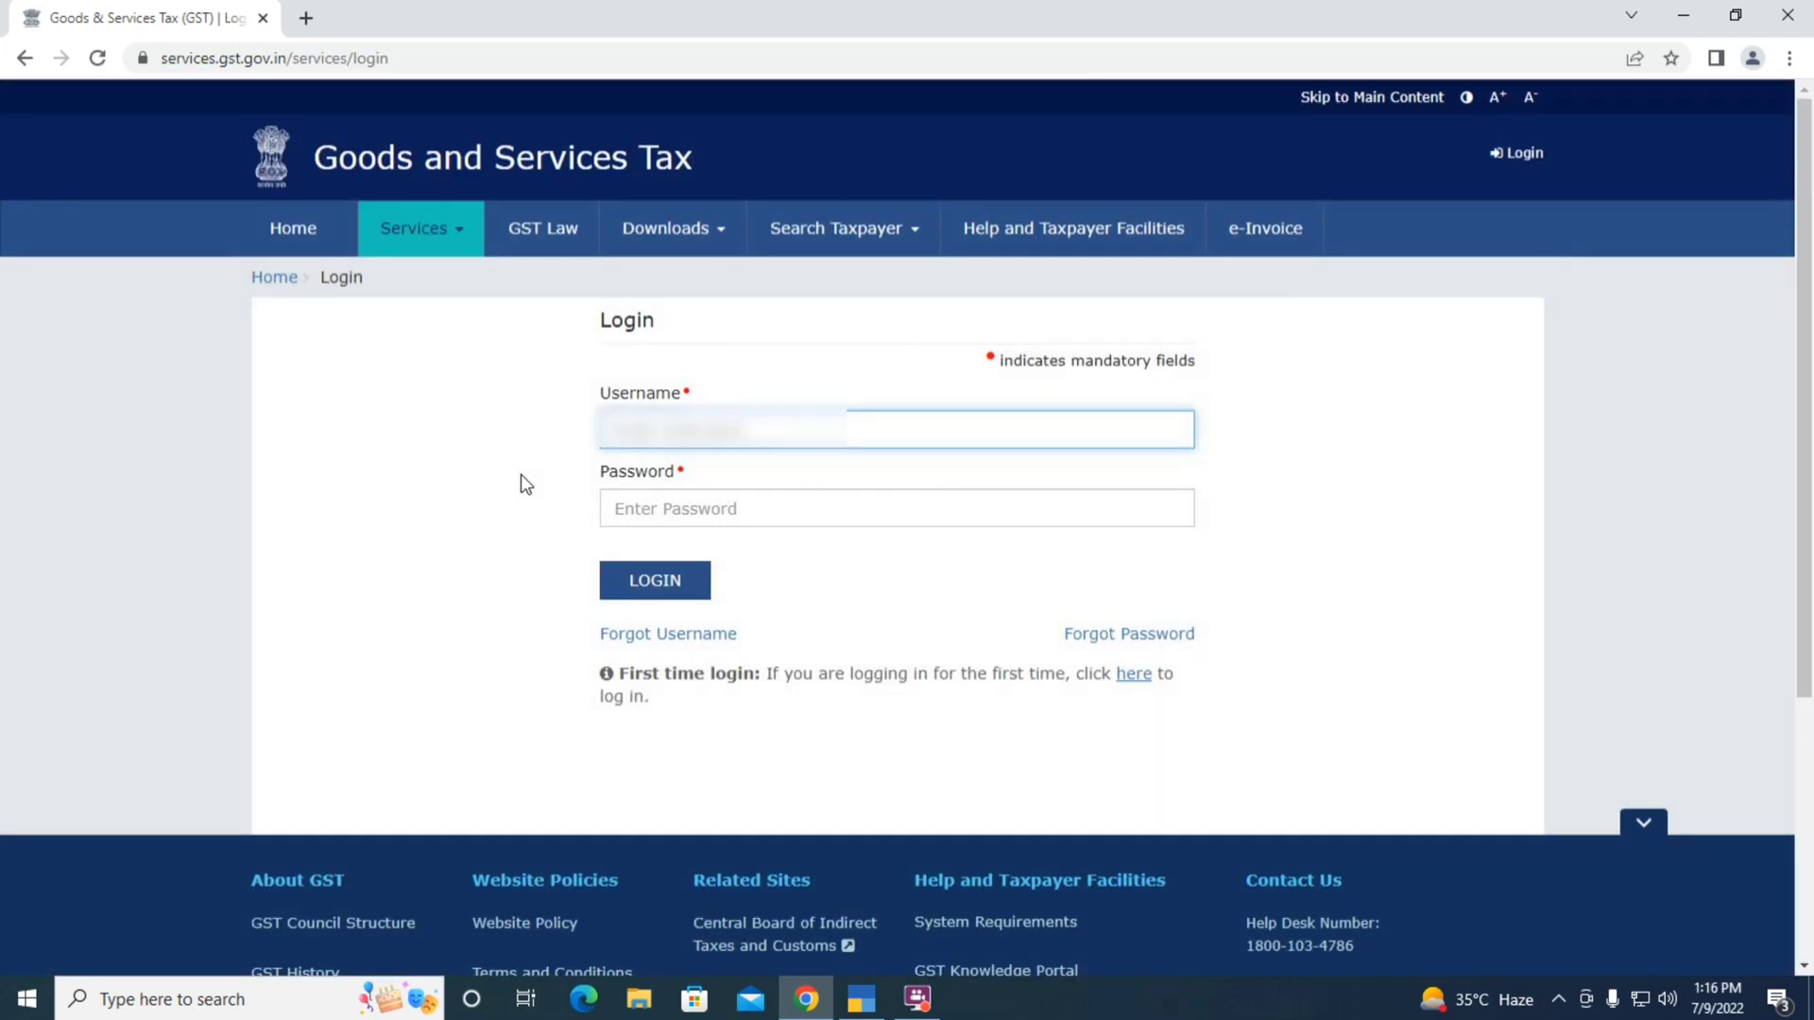
{"action": "type", "text": "aaaaaa"}
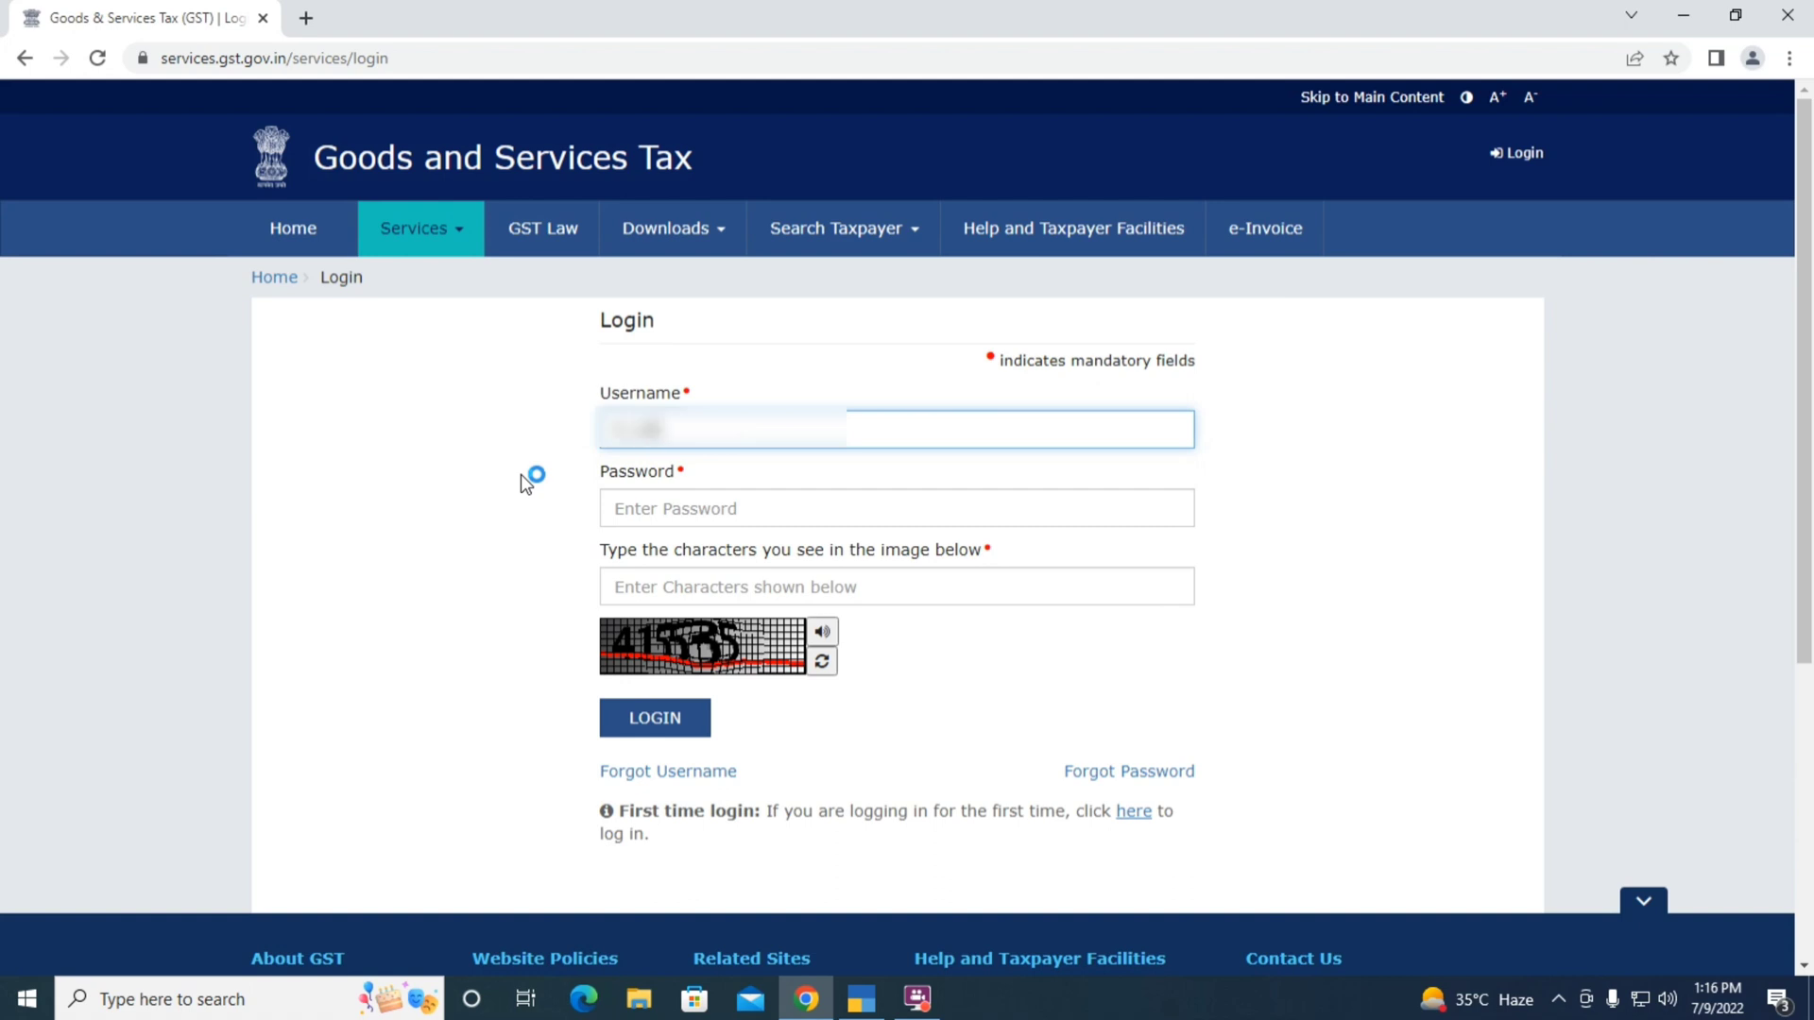
{"action": "type", "text": "aaaaaa"}
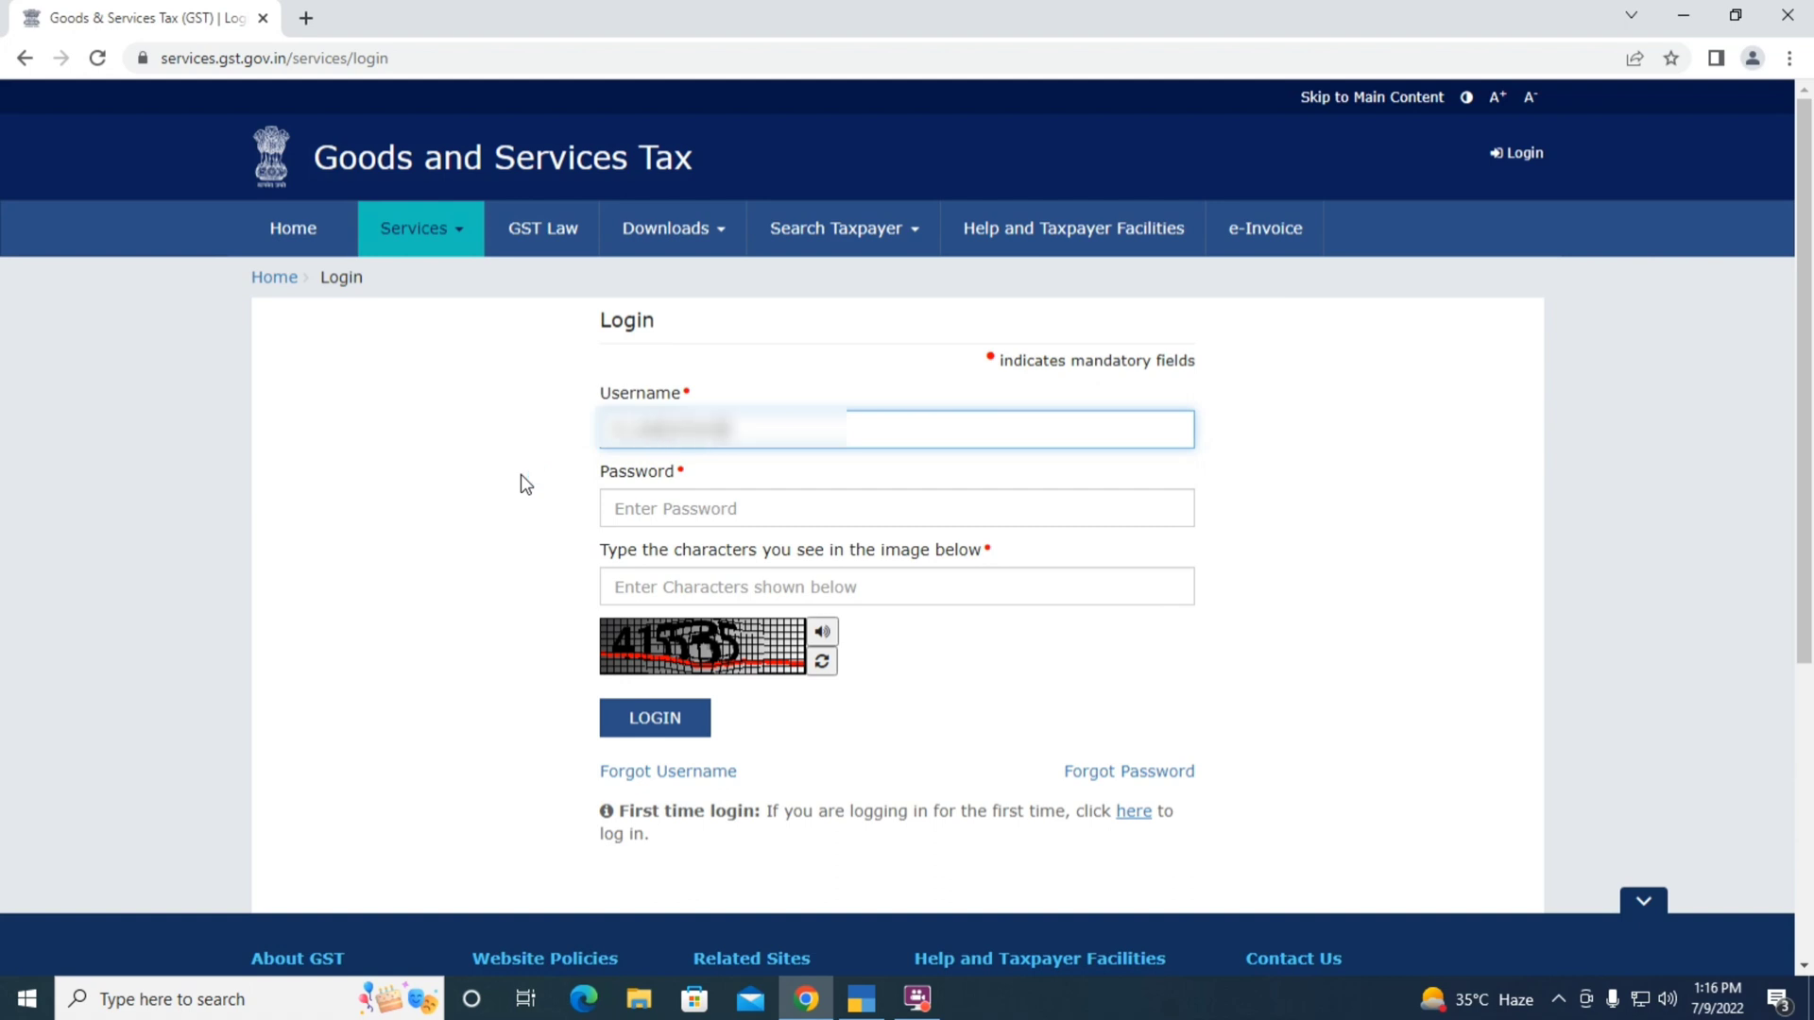
{"action": "key", "text": "Tab"}
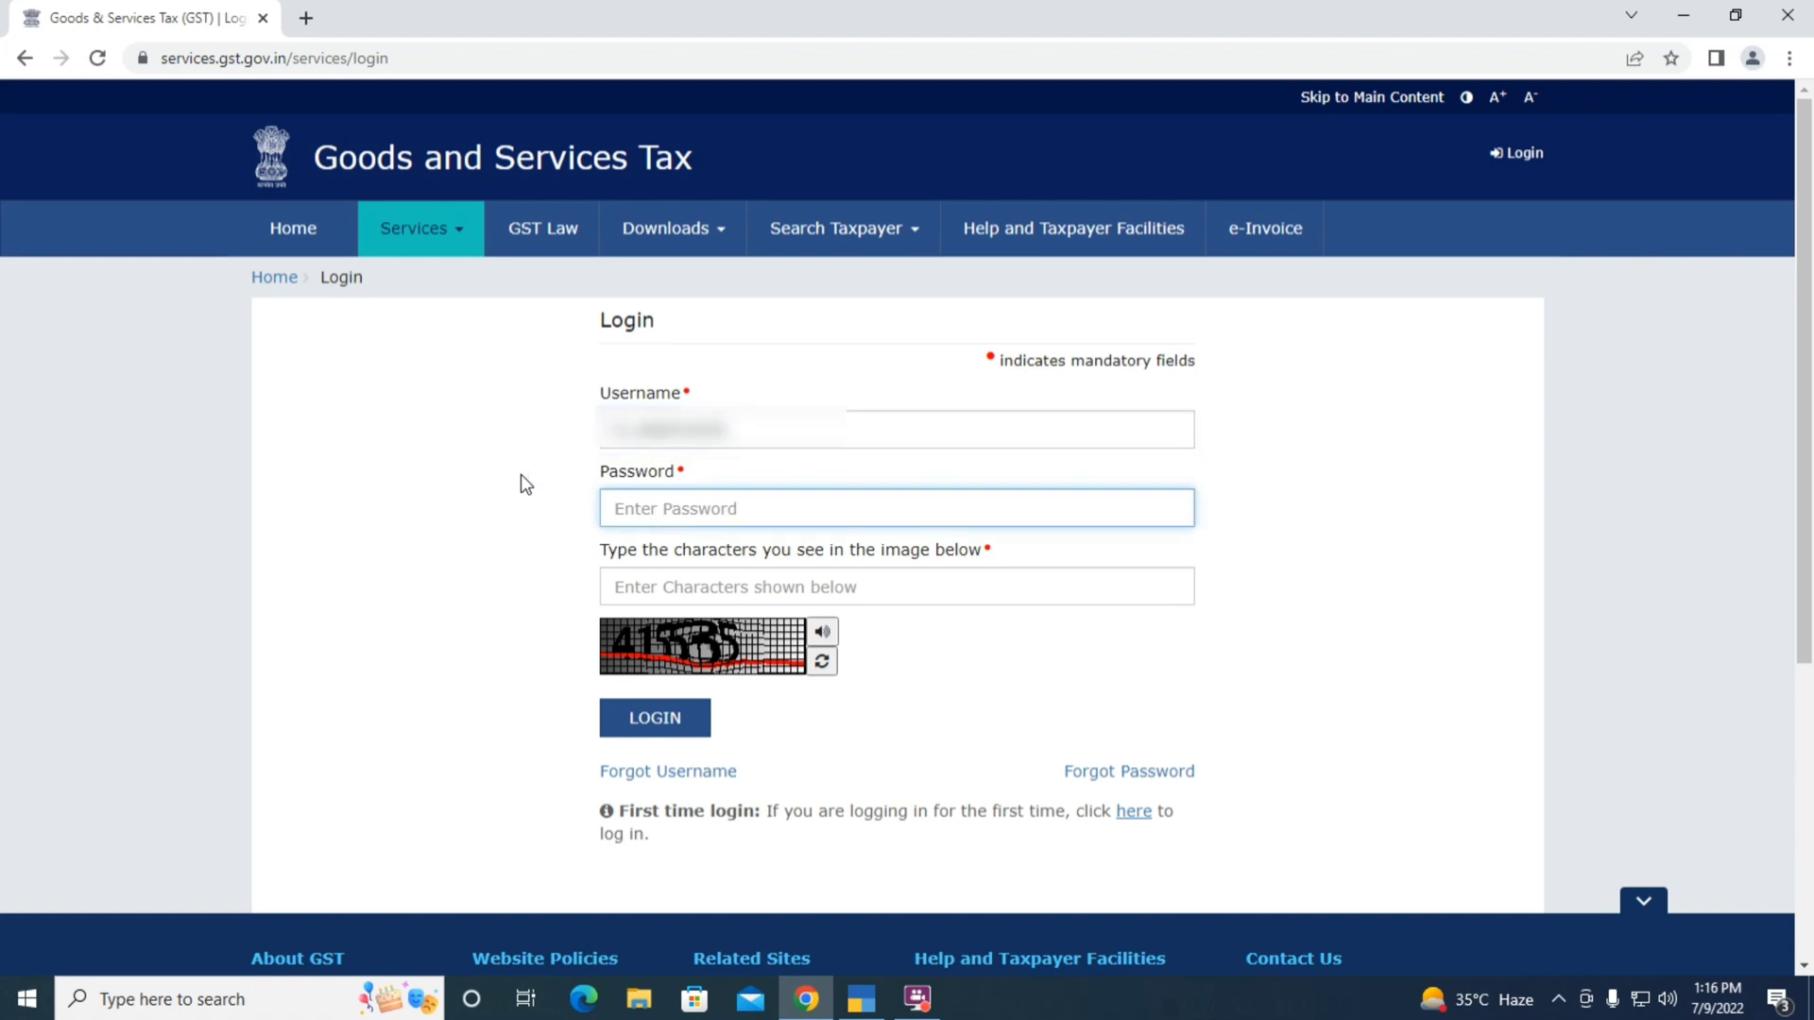
{"action": "type", "text": "aaaaaaaaaaa"}
{"action": "key", "text": "Tab"}
{"action": "type", "text": "415535"}
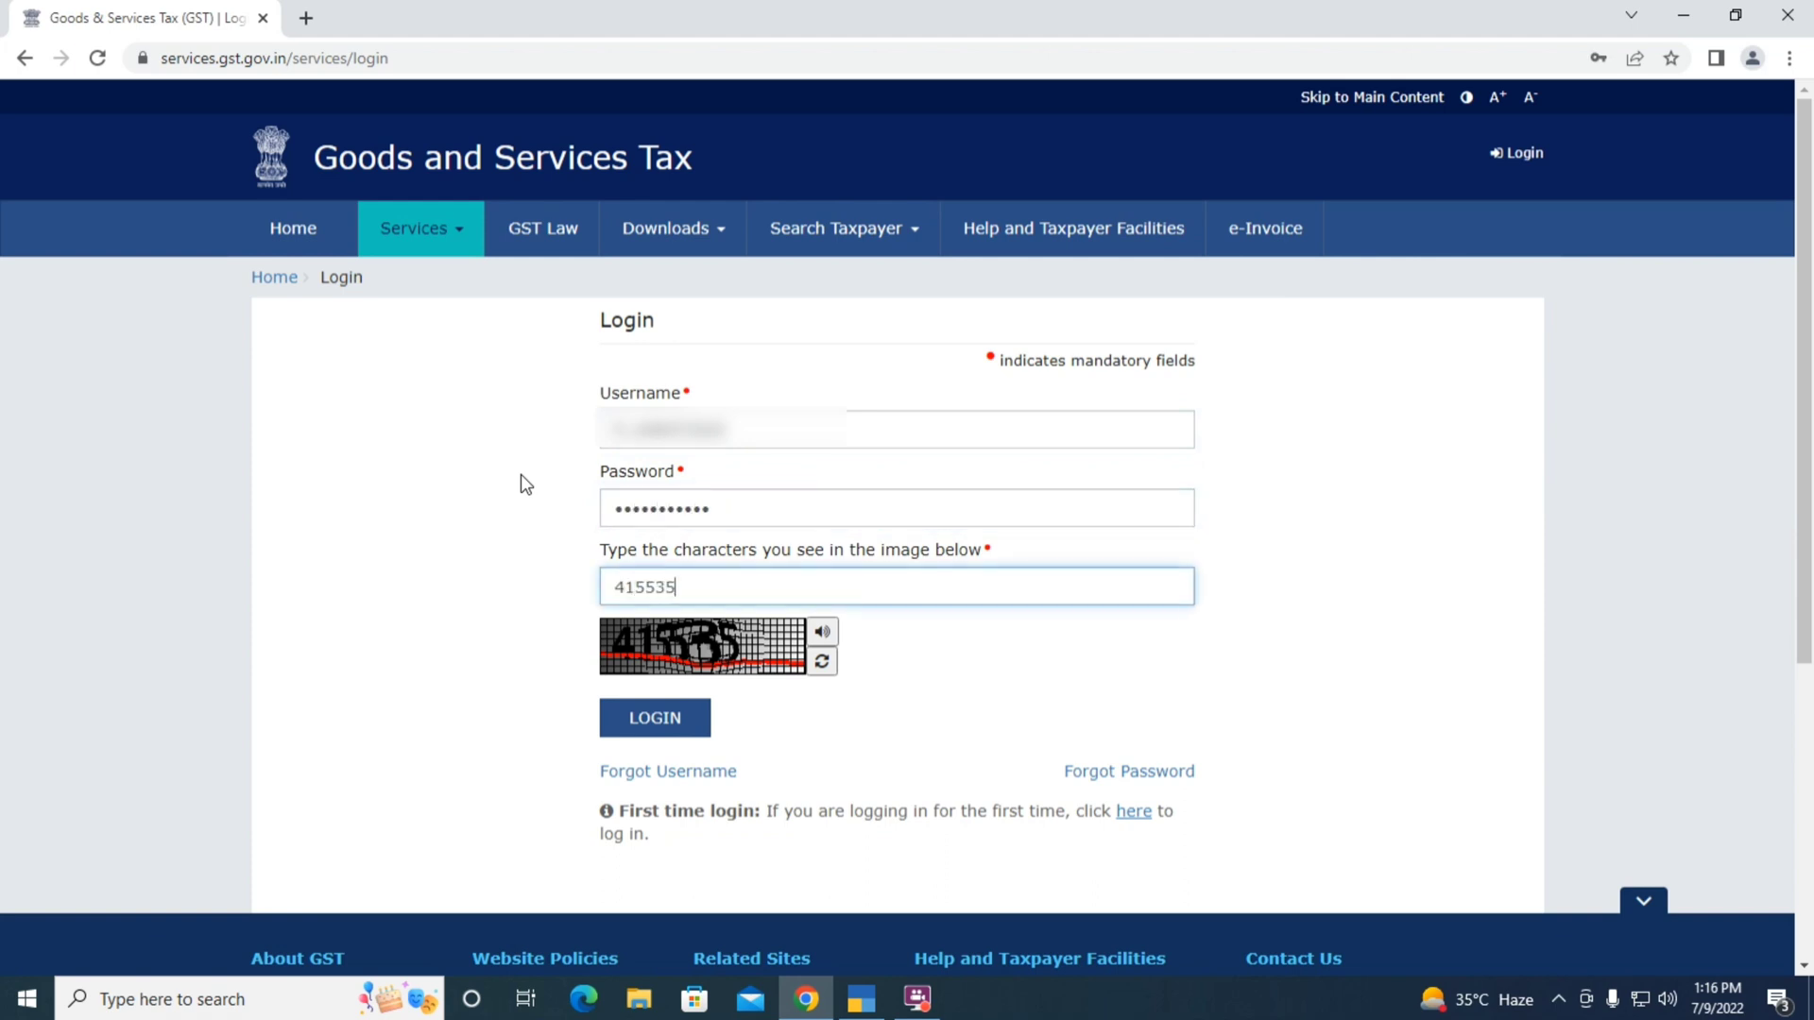
{"action": "left_click", "coordinate": [648, 718]}
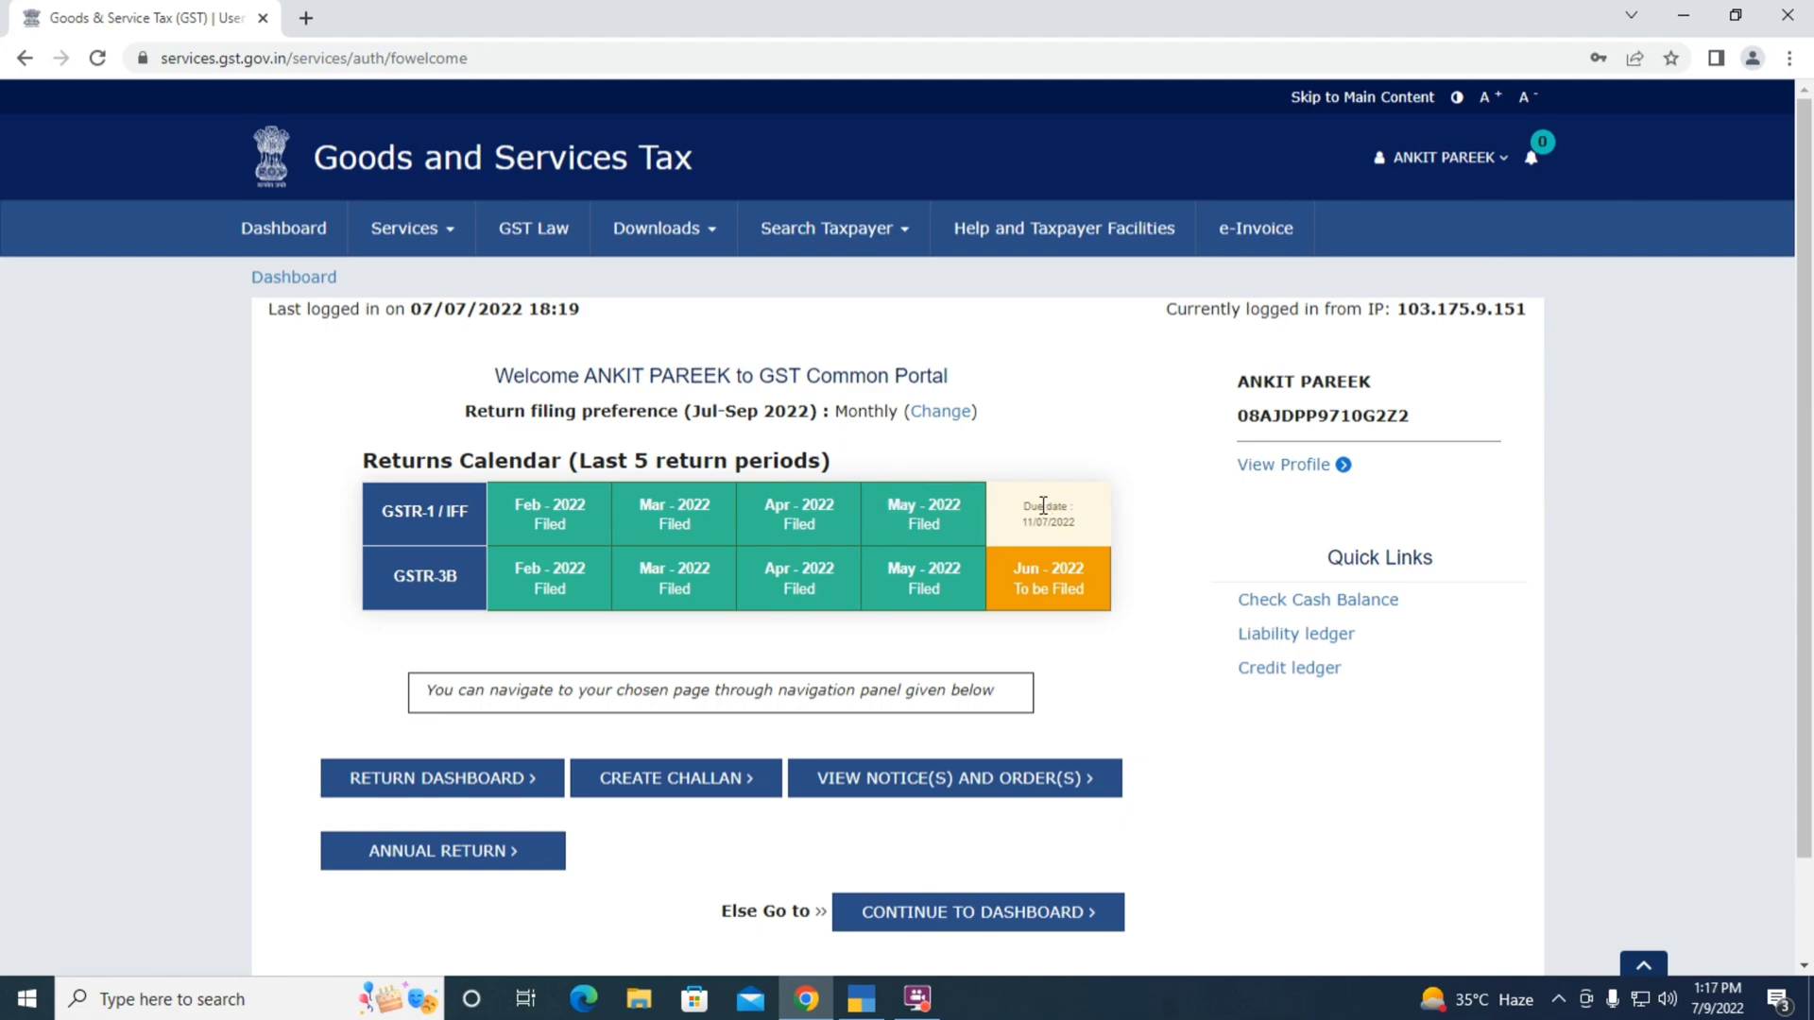
Search the Returns Dashboard for Quarter 1 (Apr - Jun), June, and choose PREPARE OFFLINE for GSTR-1
{"action": "left_click", "coordinate": [408, 786]}
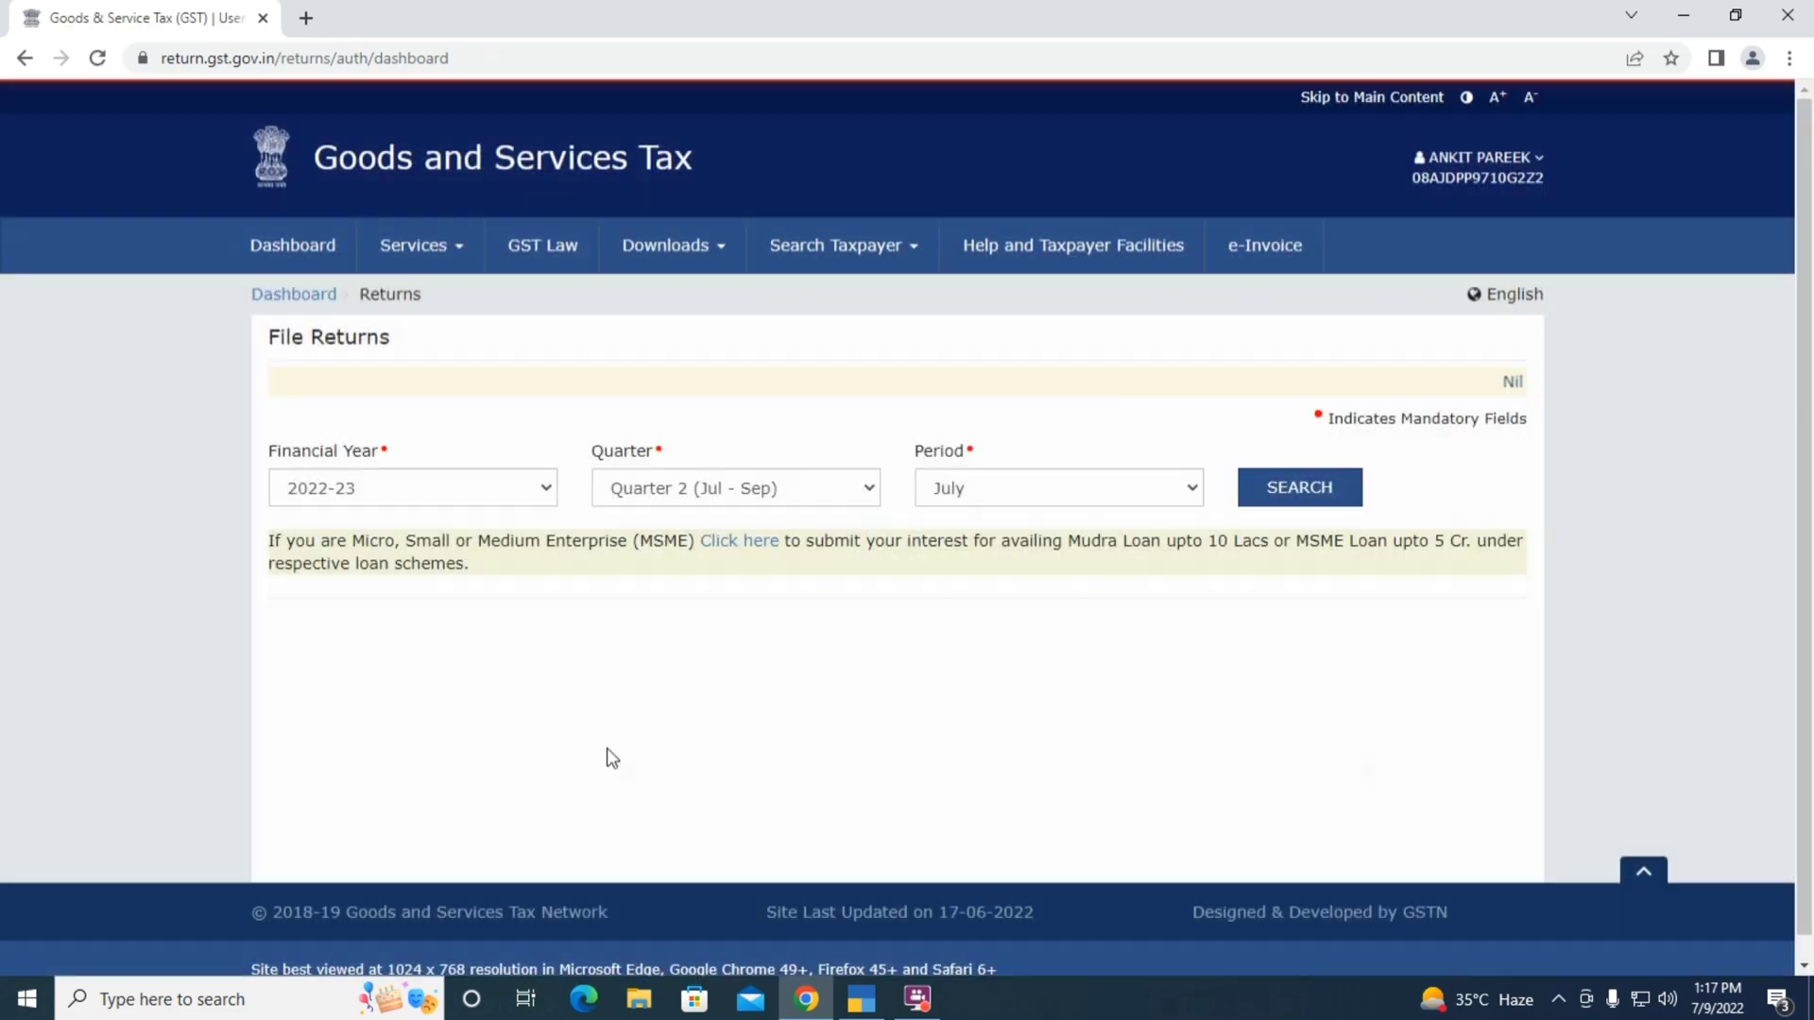
{"action": "left_click", "coordinate": [710, 487]}
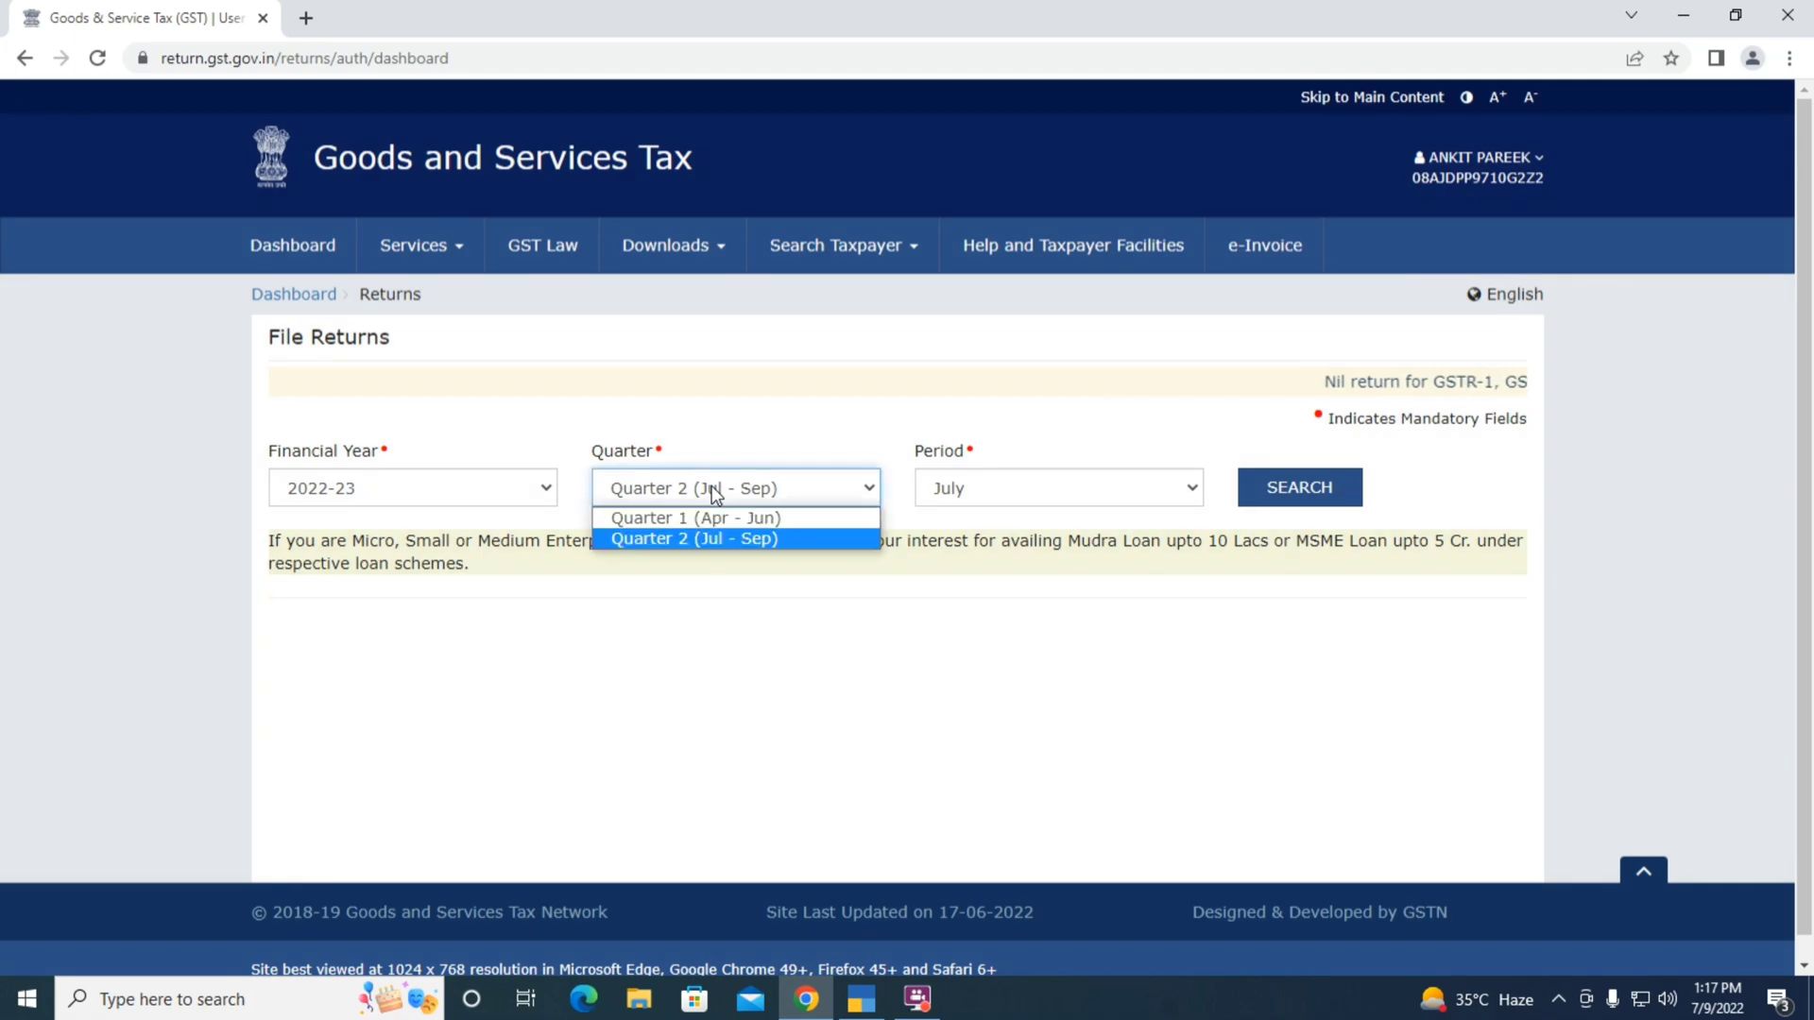
{"action": "left_click", "coordinate": [709, 517]}
{"action": "left_click", "coordinate": [1285, 493]}
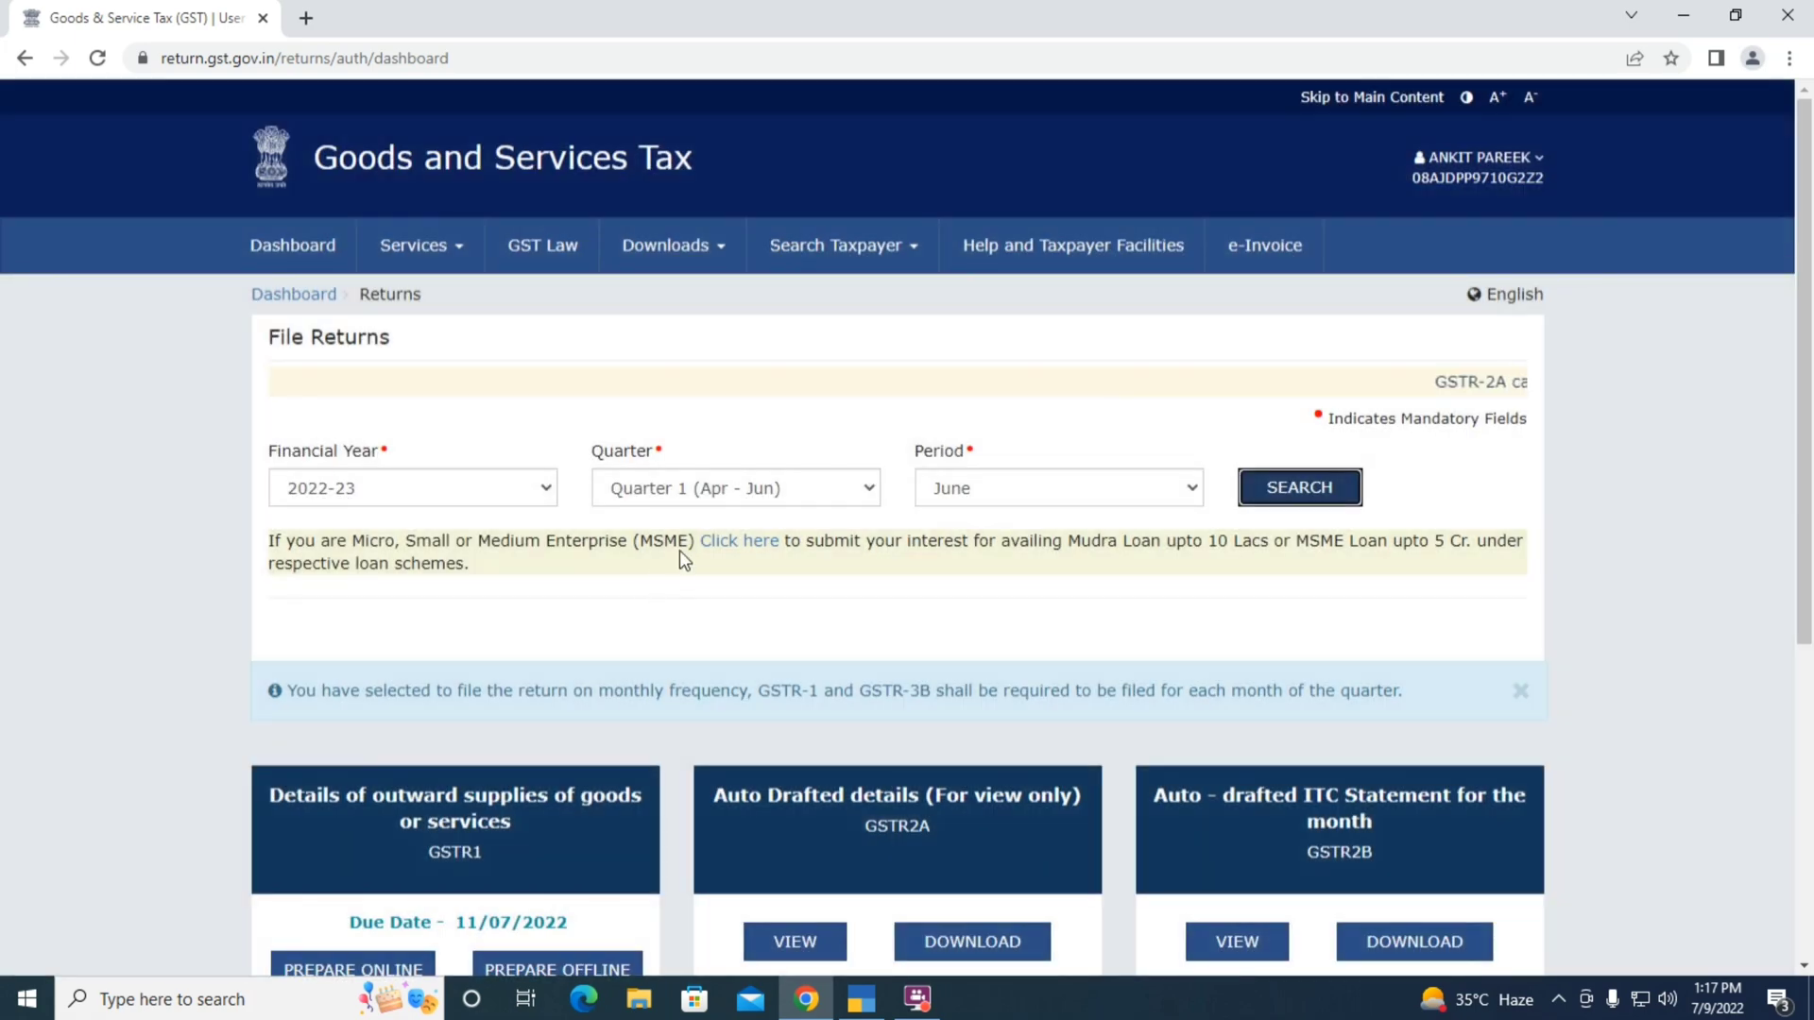
{"action": "scroll", "coordinate": [678, 549], "scroll_direction": "down", "scroll_amount": 3}
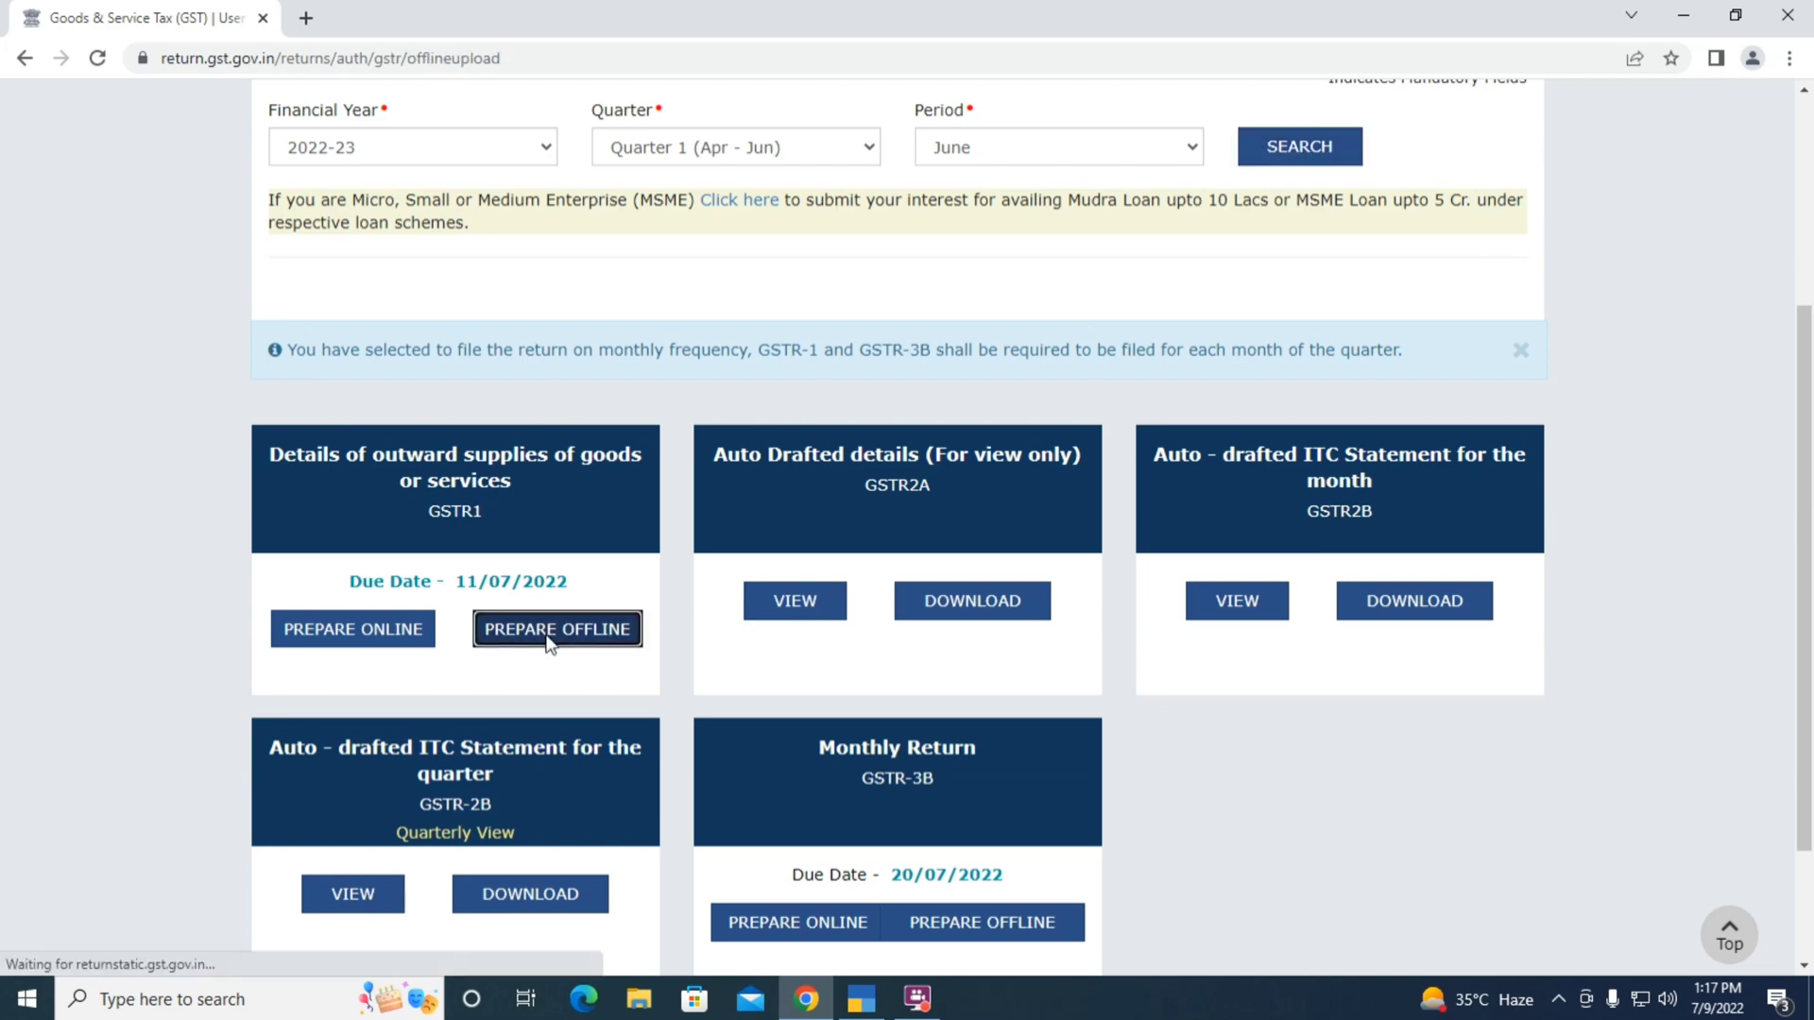
{"action": "left_click", "coordinate": [548, 633]}
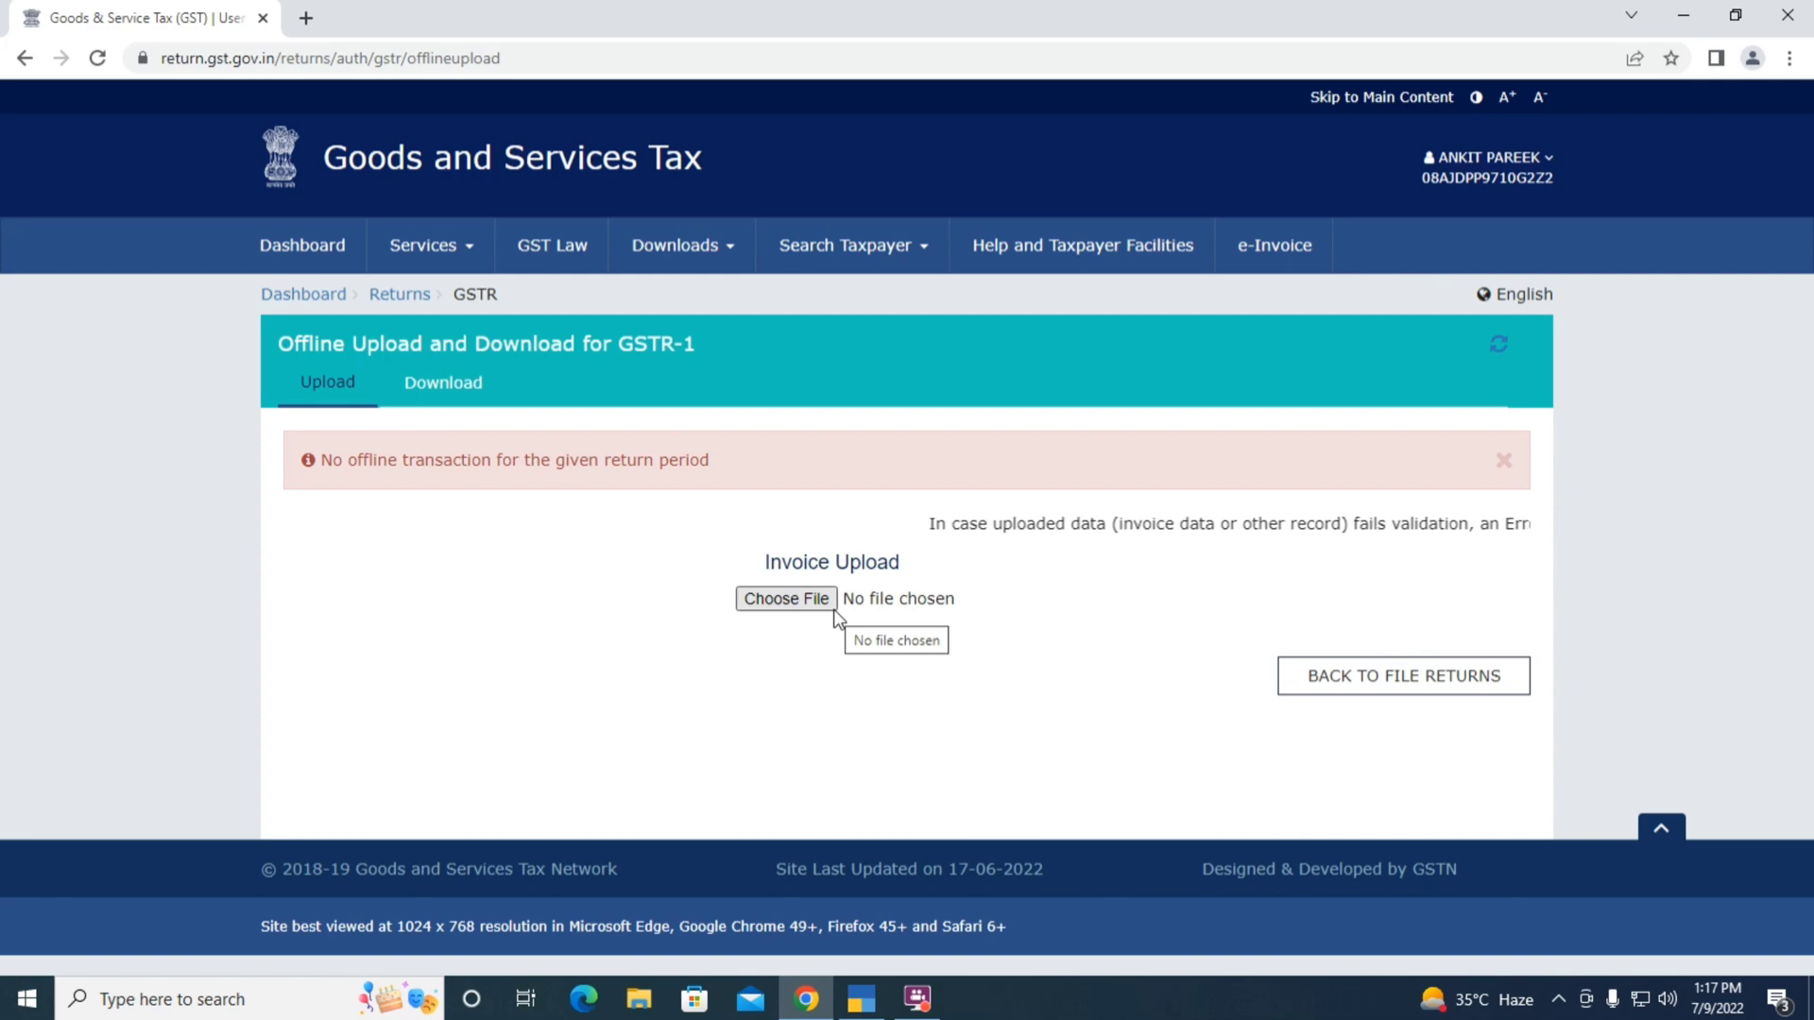
Upload the June GSTR-1 JSON file from the Desktop through Choose File
{"action": "left_click", "coordinate": [774, 603]}
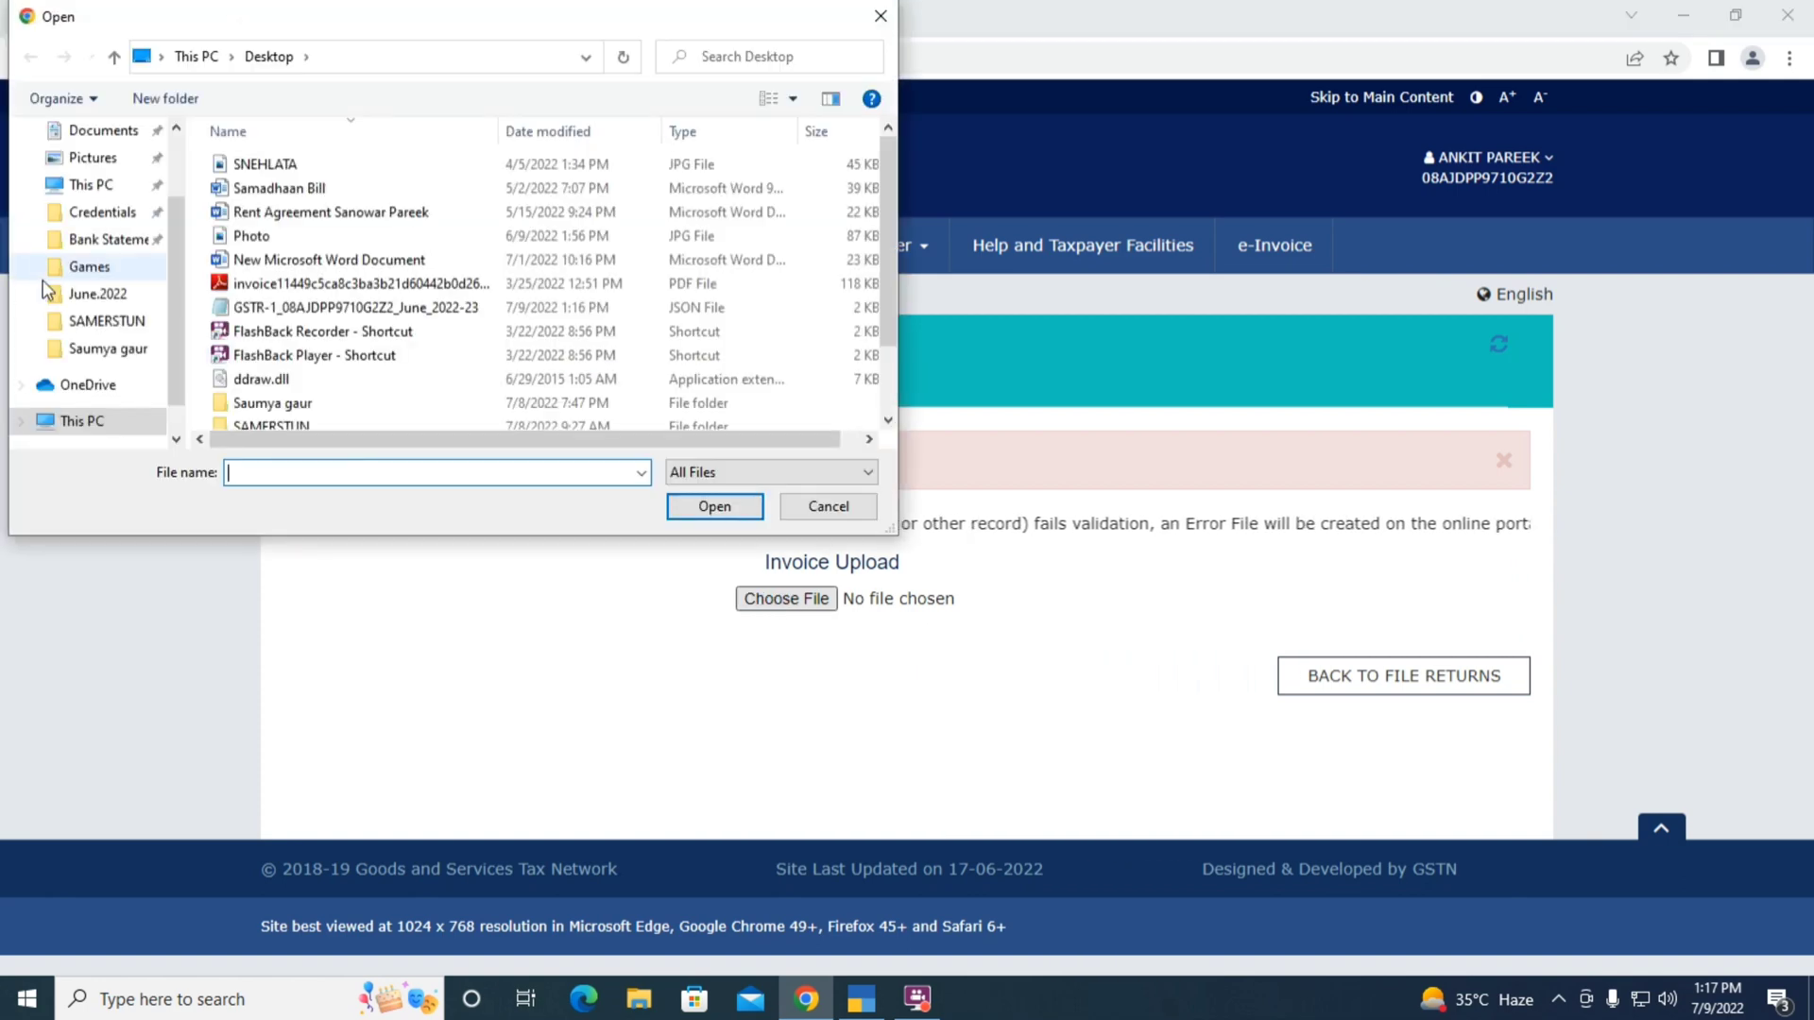
{"action": "left_click_drag", "start_coordinate": [167, 225], "coordinate": [182, 162]}
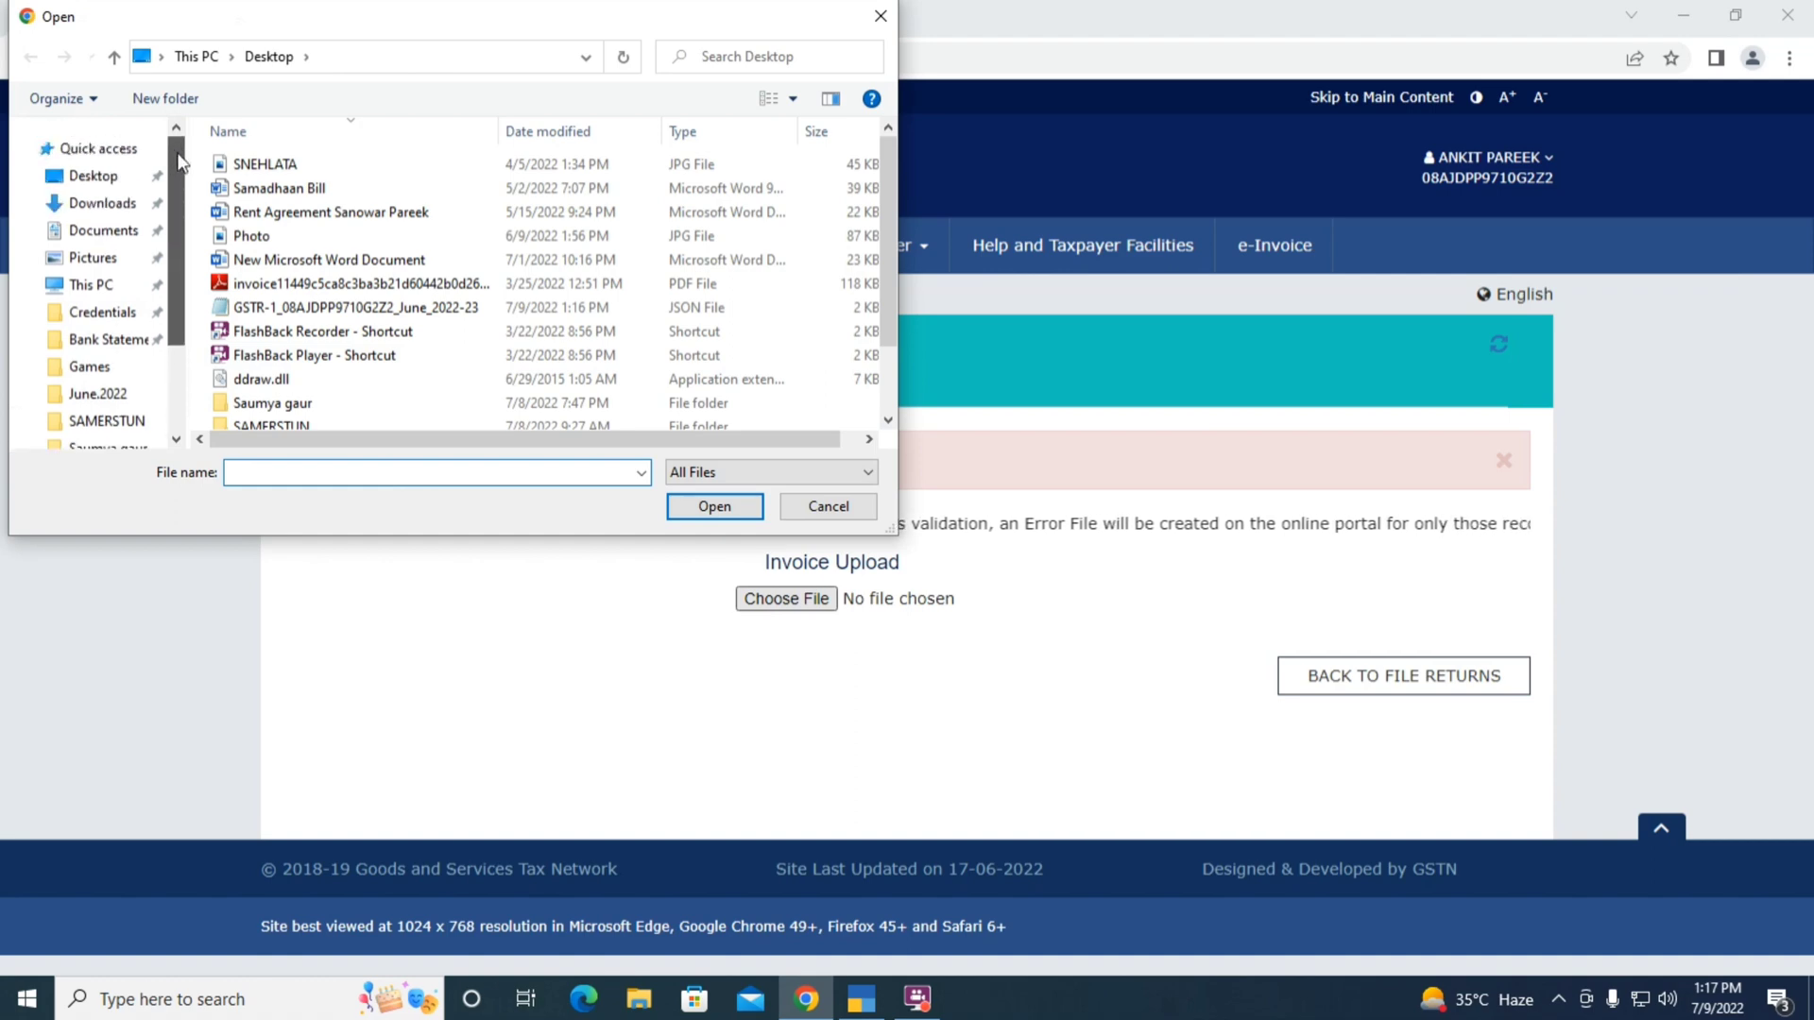
{"action": "left_click", "coordinate": [105, 180]}
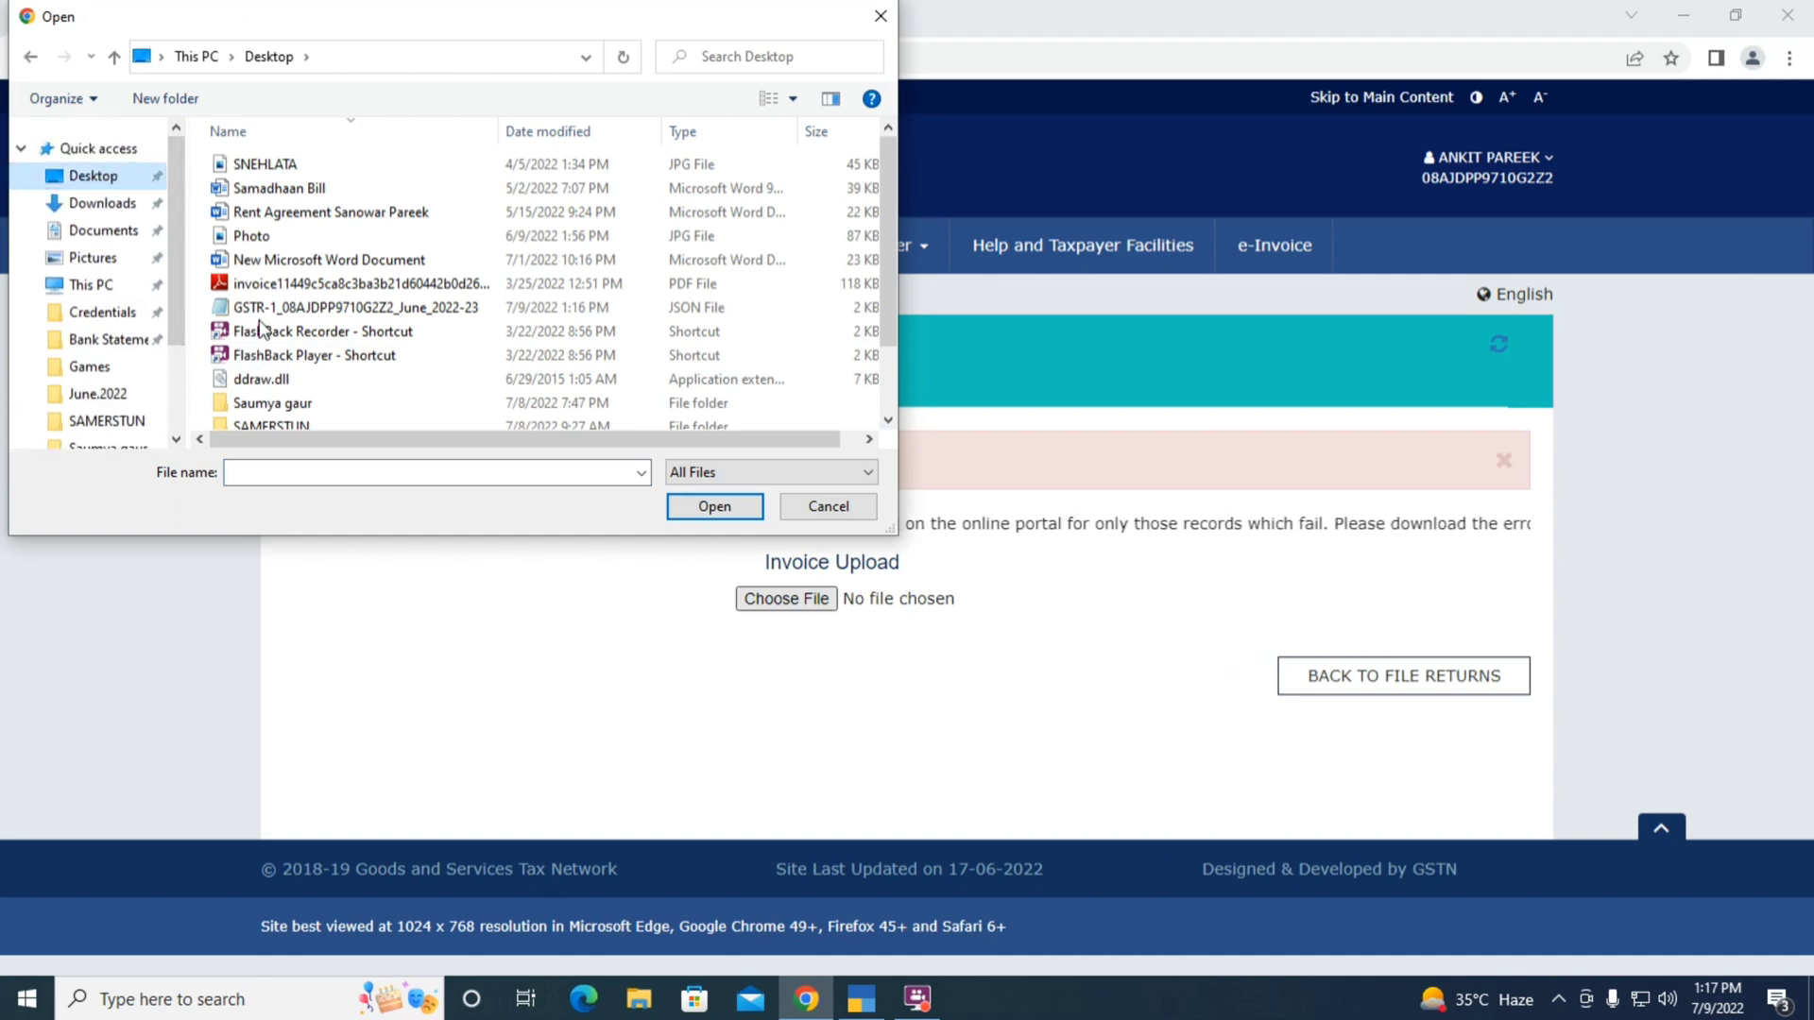
{"action": "left_click", "coordinate": [332, 310]}
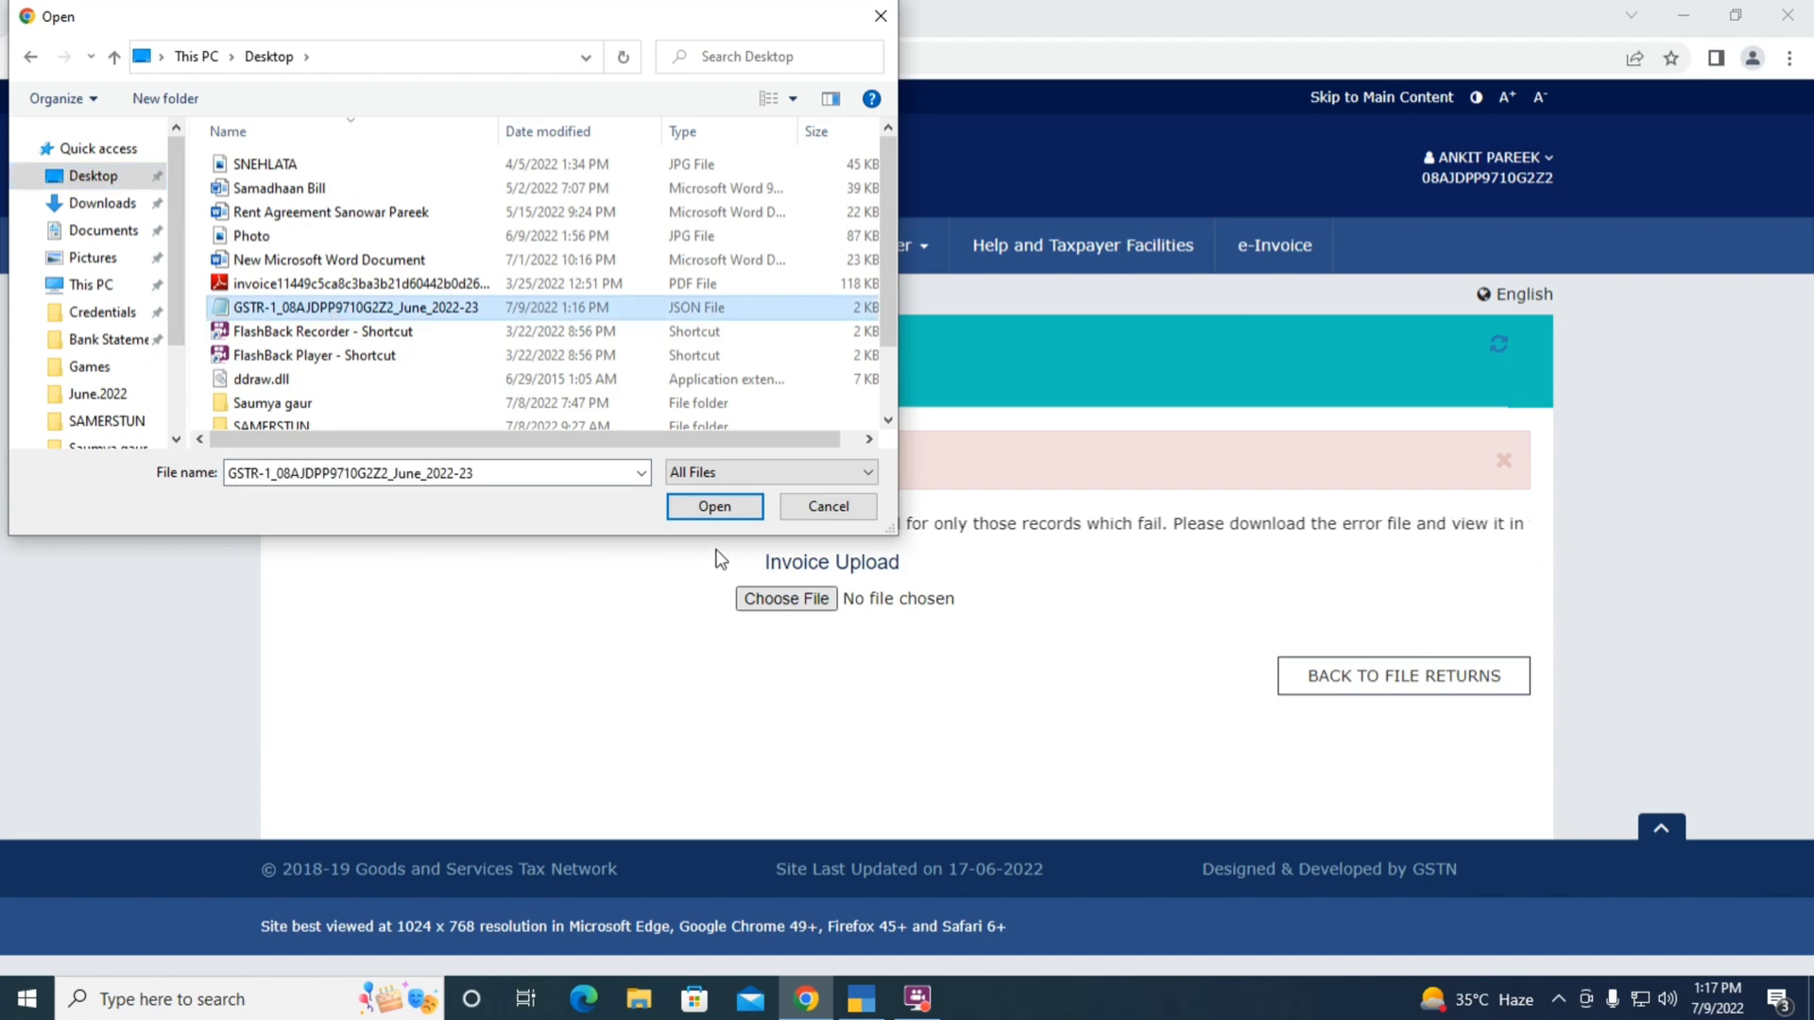
{"action": "left_click", "coordinate": [698, 510]}
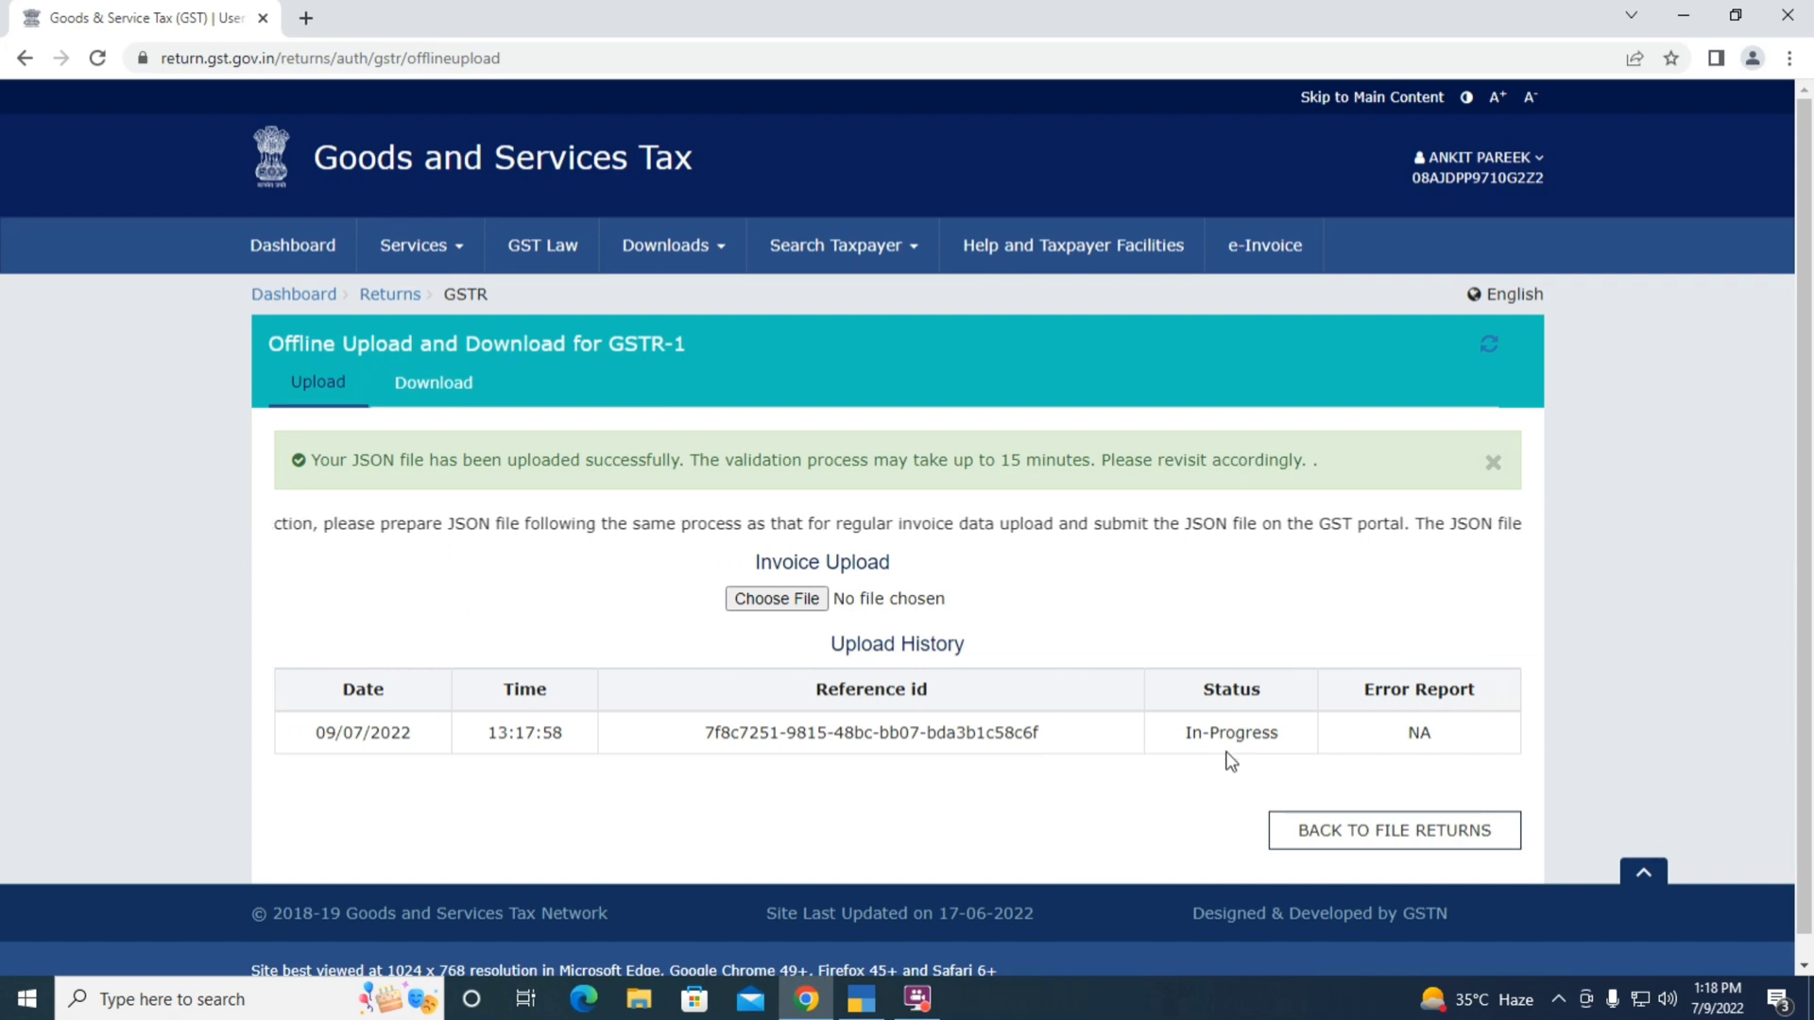
Refresh until the upload shows Processed, then reload Quarter 1 June returns and prepare GSTR1 online
{"action": "left_click", "coordinate": [1492, 463]}
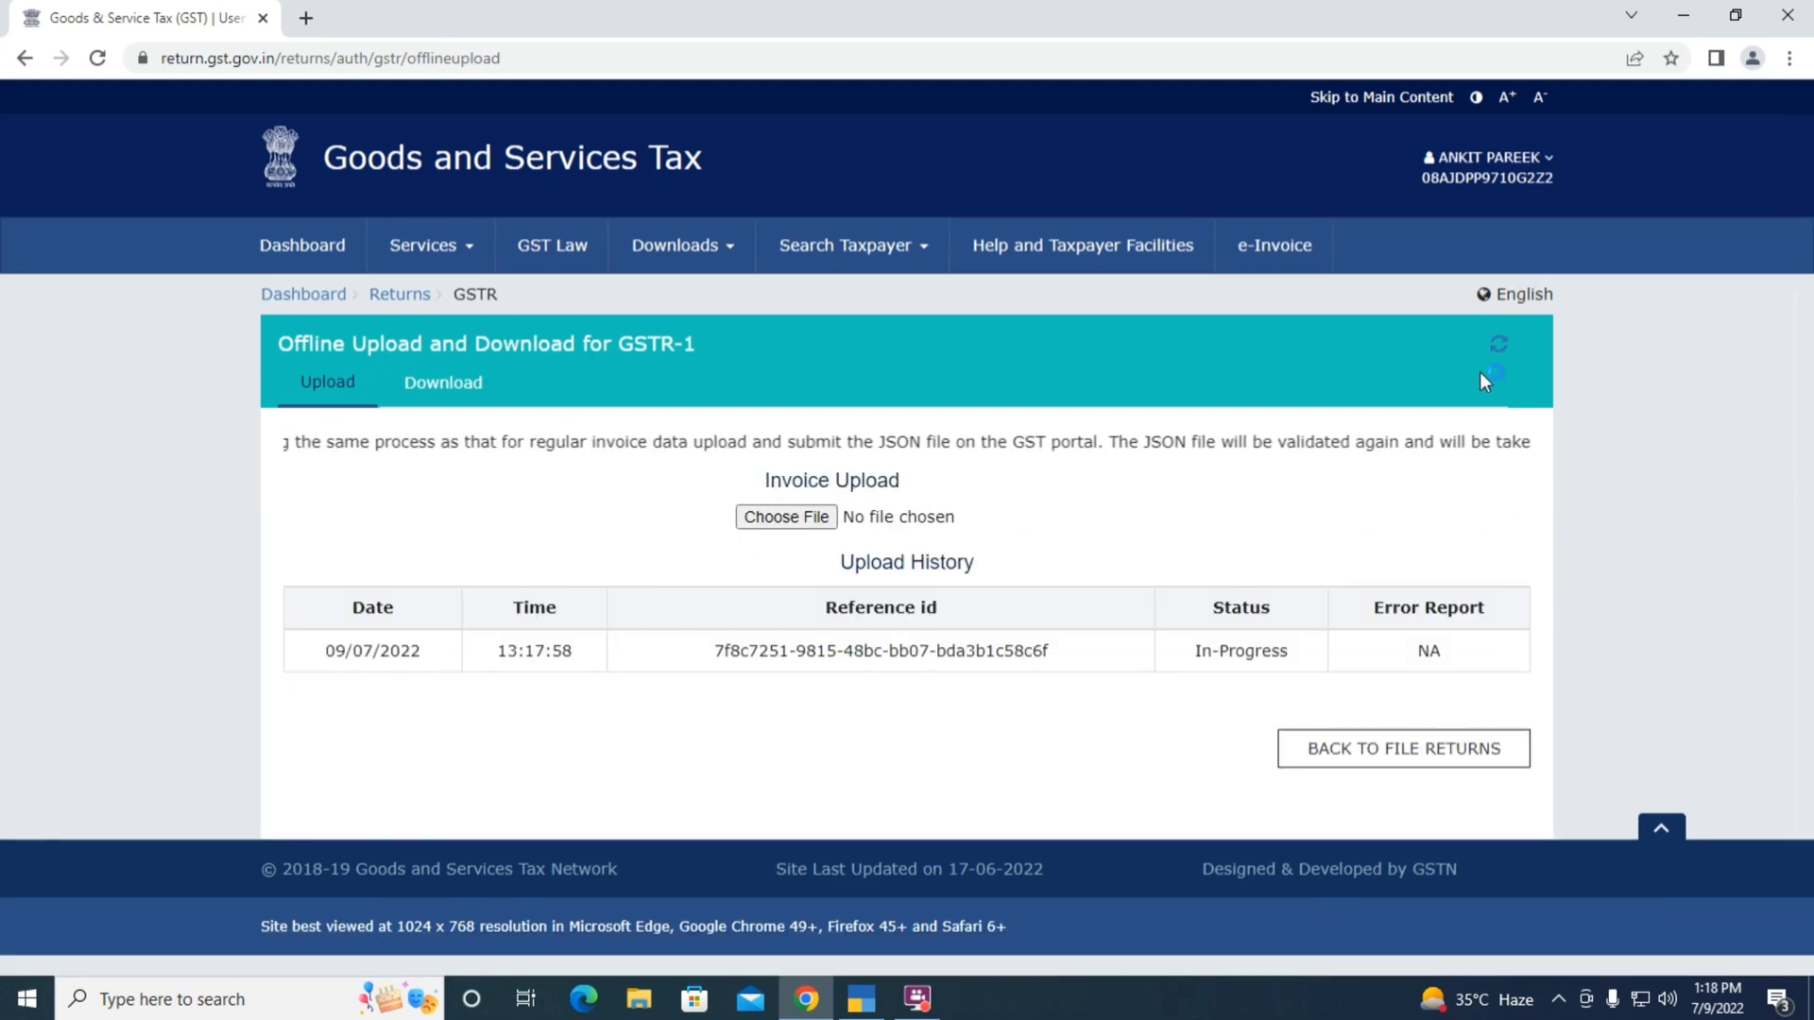
{"action": "left_click", "coordinate": [1500, 344]}
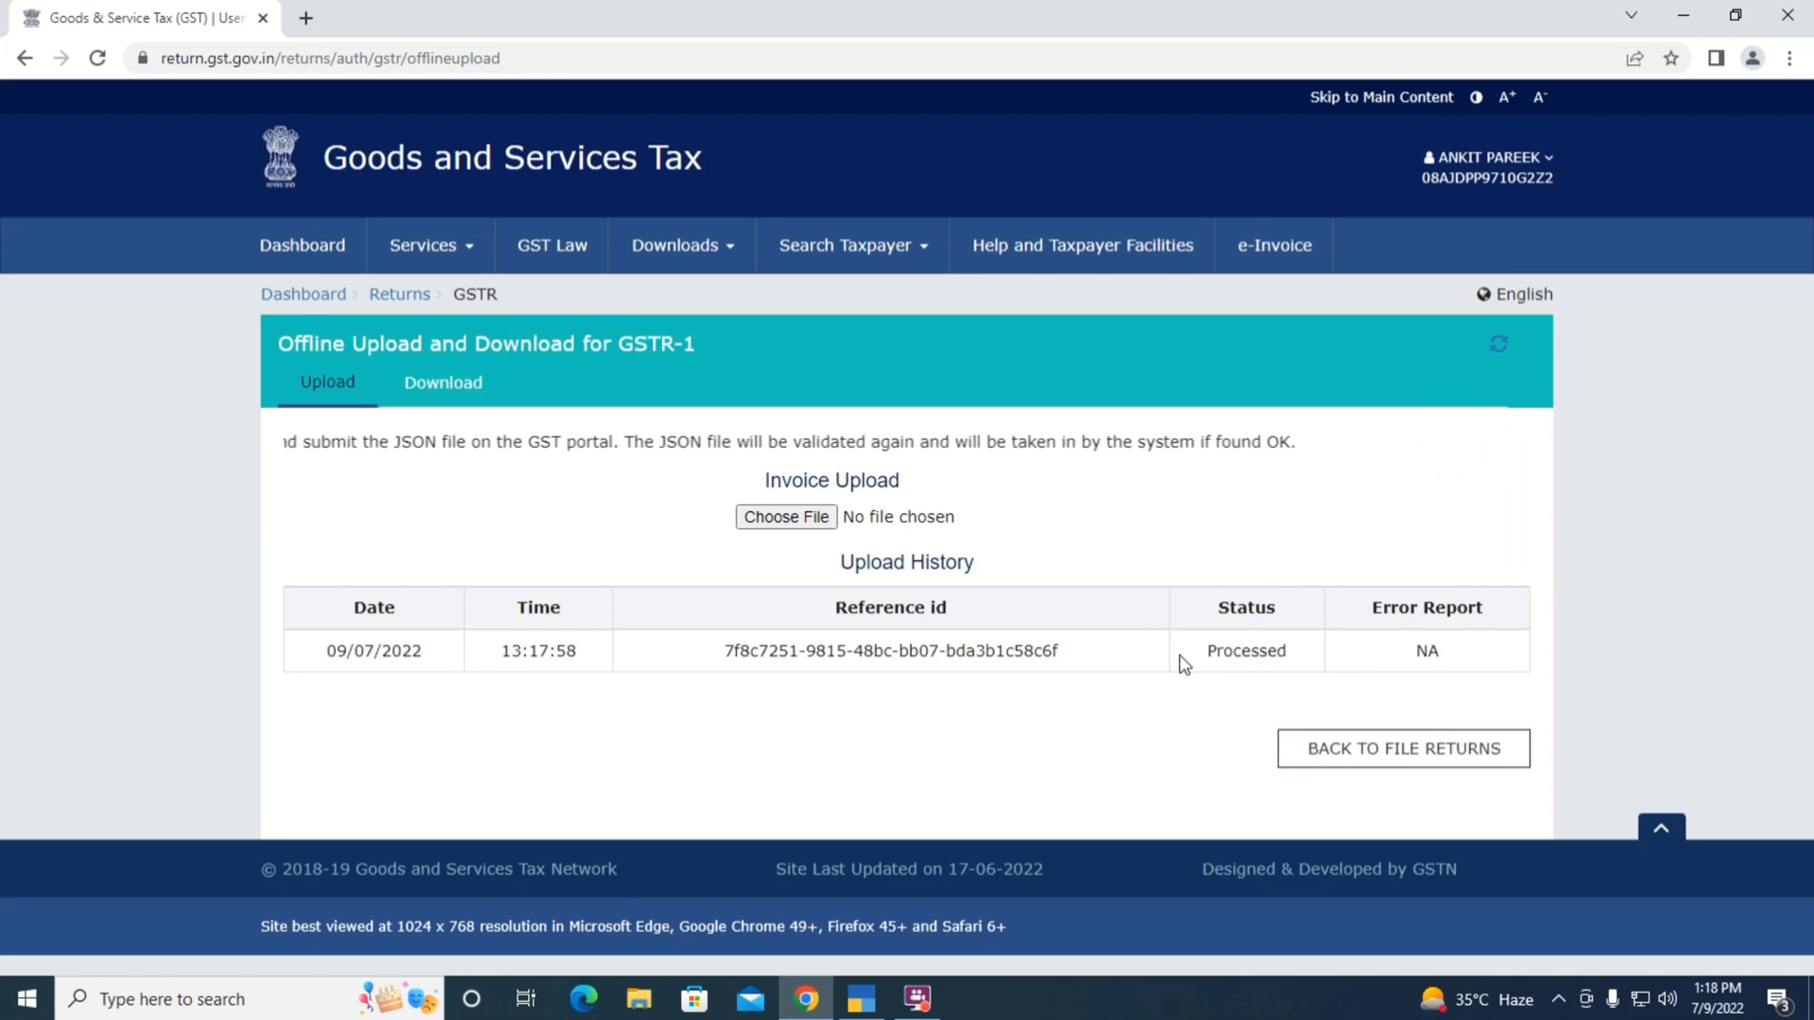
{"action": "left_click", "coordinate": [1408, 752]}
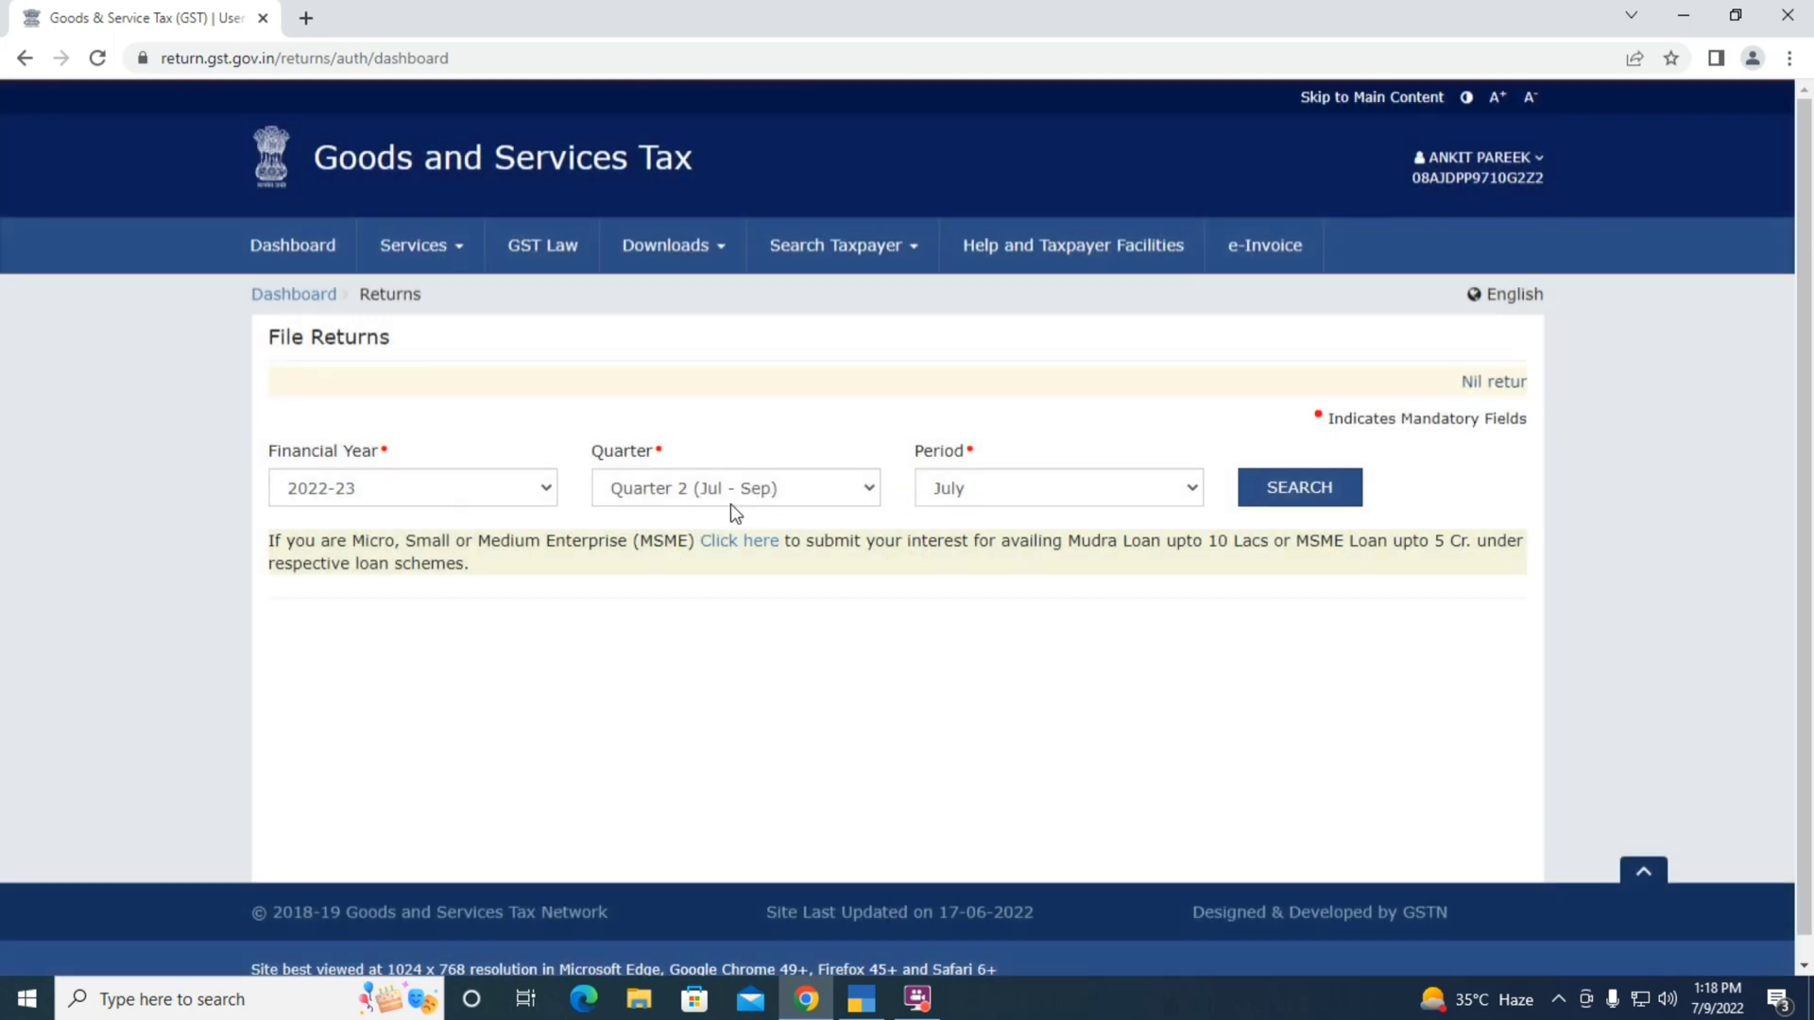
{"action": "left_click", "coordinate": [756, 489]}
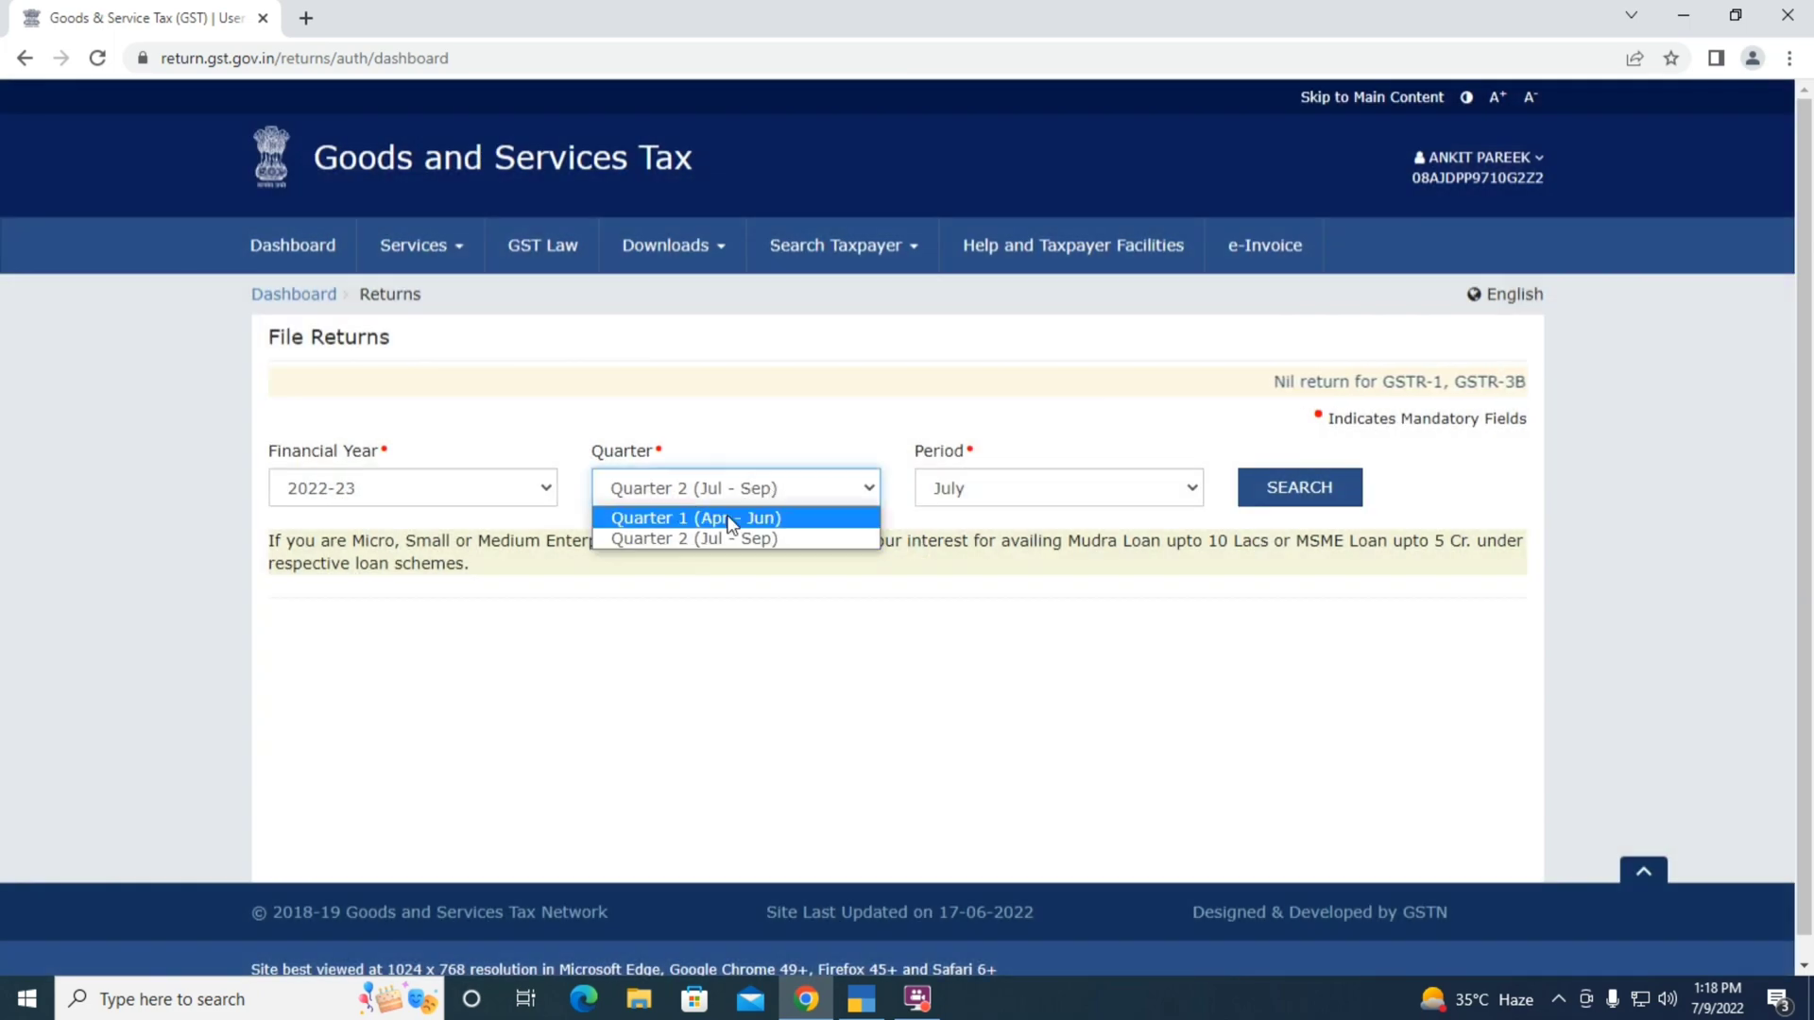
{"action": "left_click", "coordinate": [730, 518]}
{"action": "left_click", "coordinate": [1258, 484]}
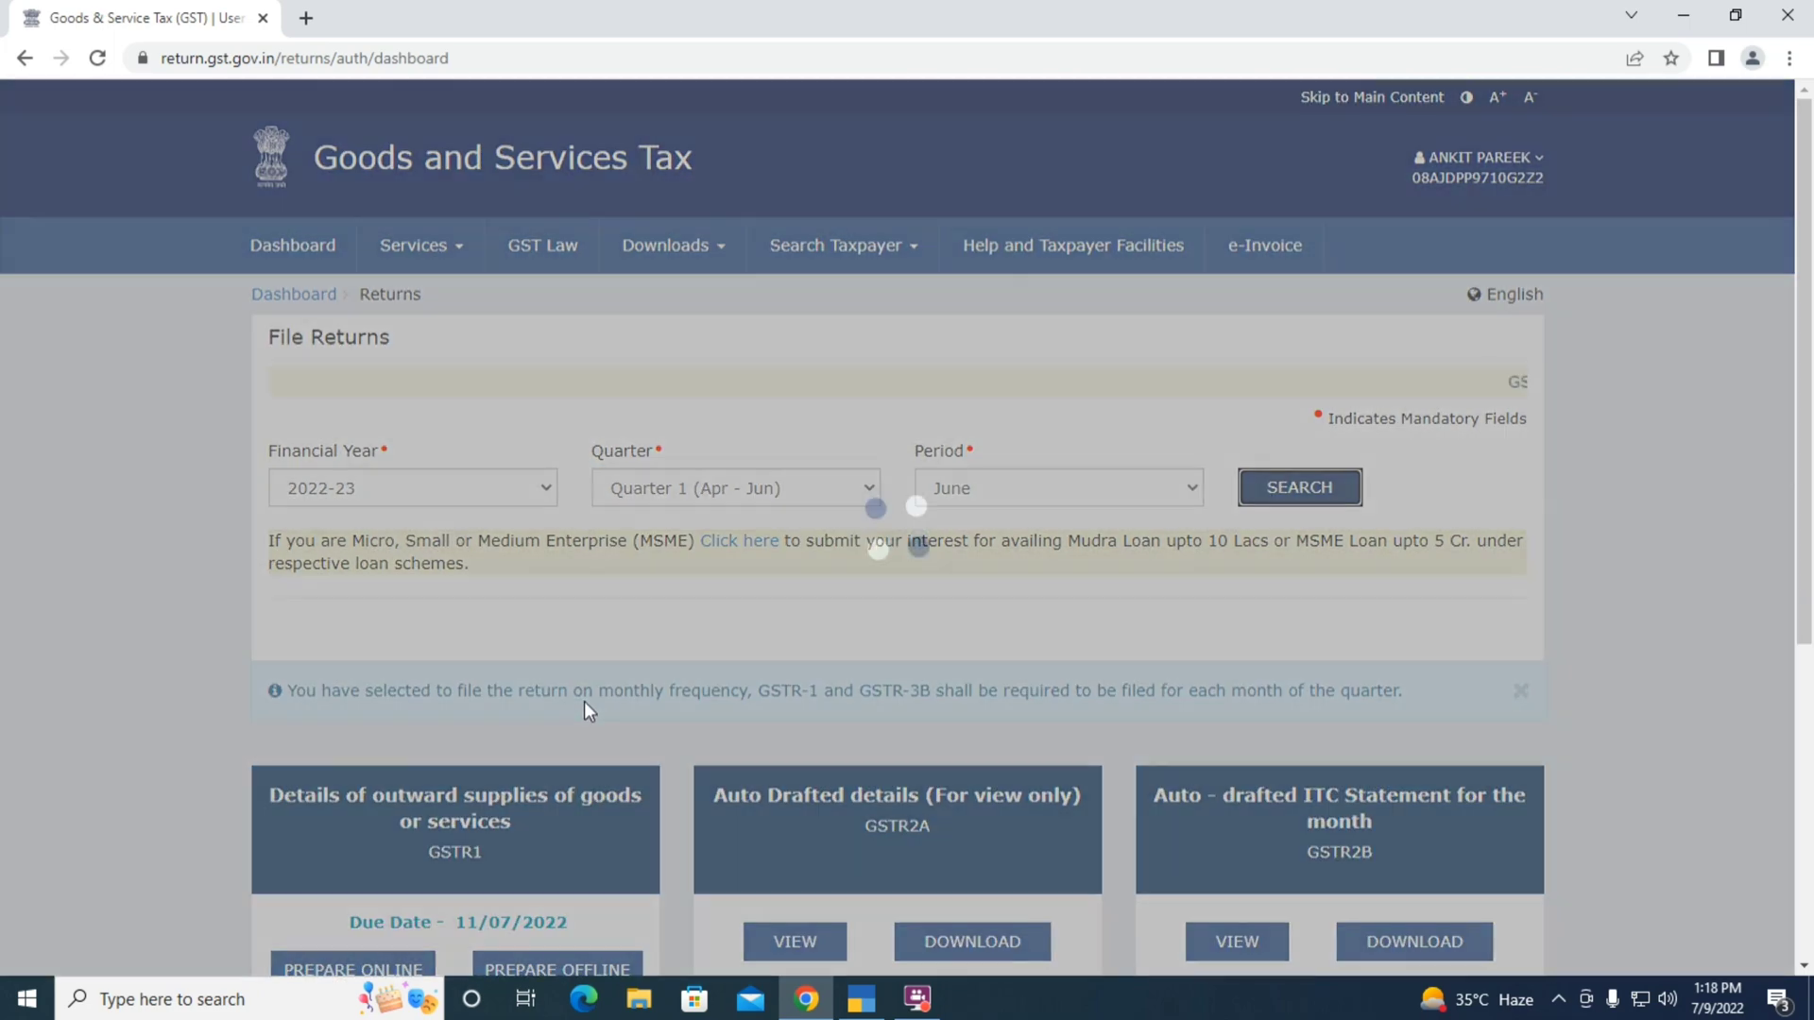
{"action": "scroll", "coordinate": [630, 486], "scroll_direction": "down", "scroll_amount": 4}
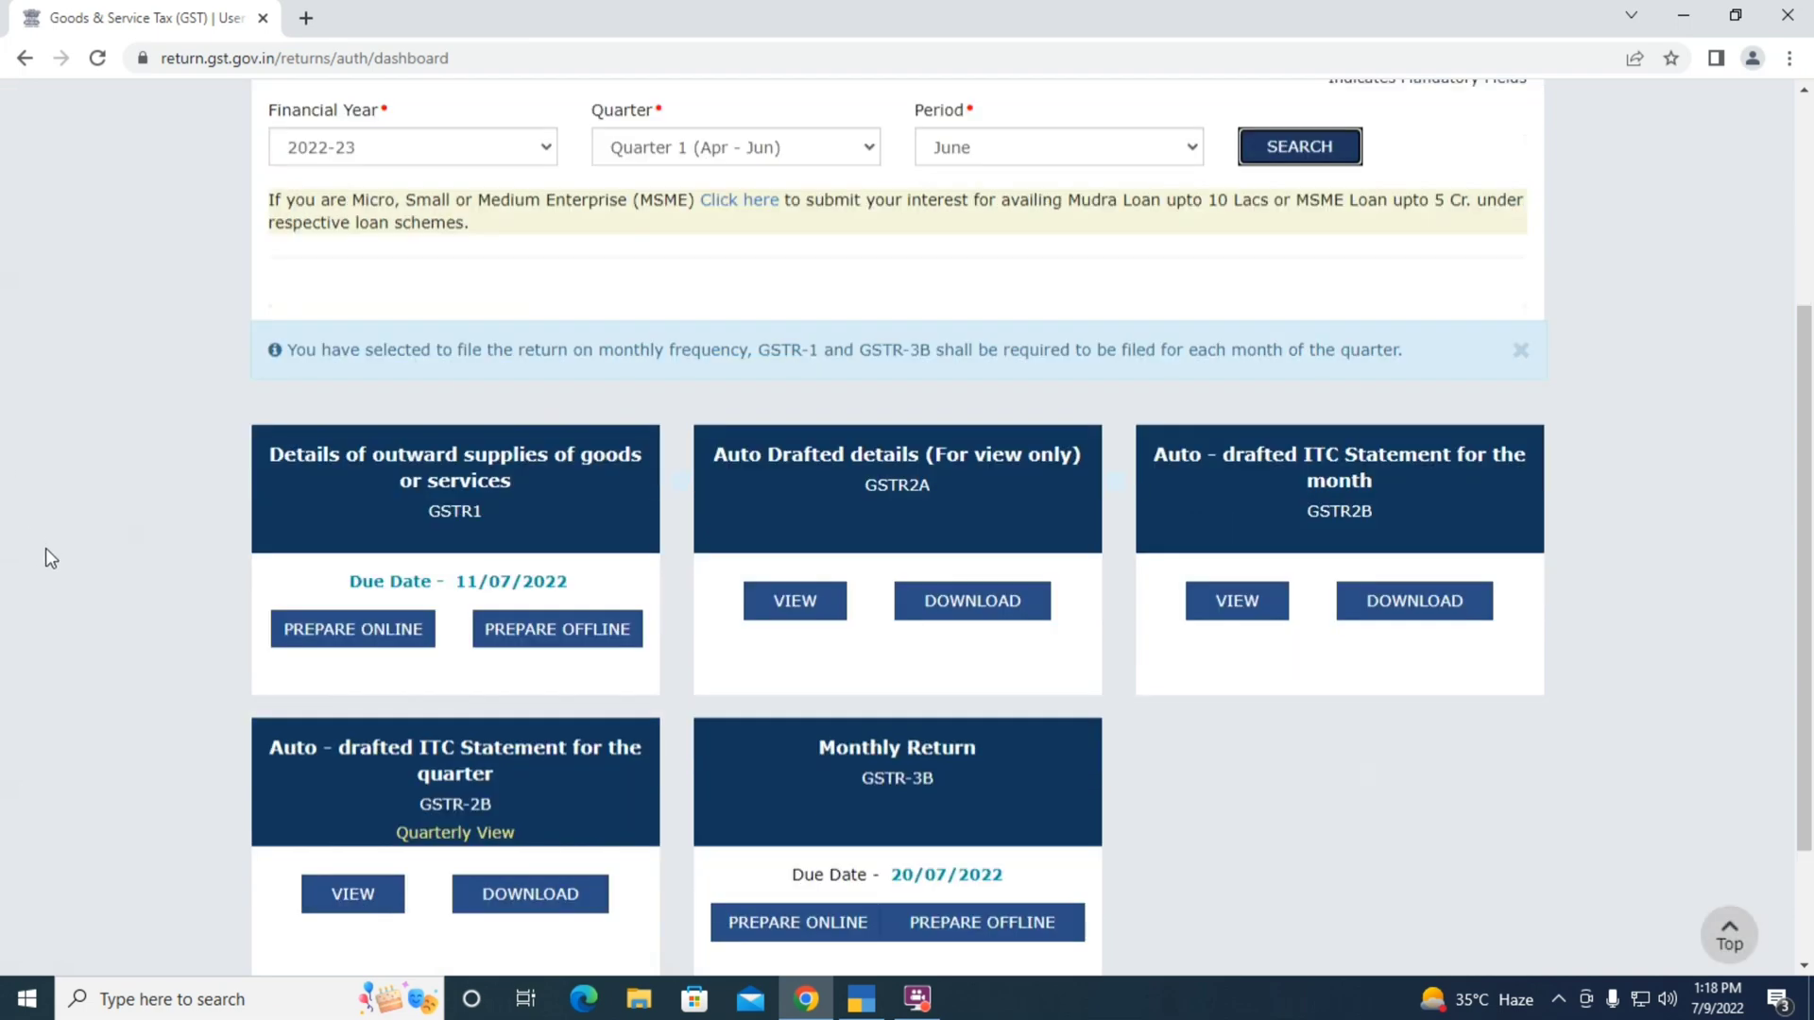
{"action": "left_click", "coordinate": [305, 638]}
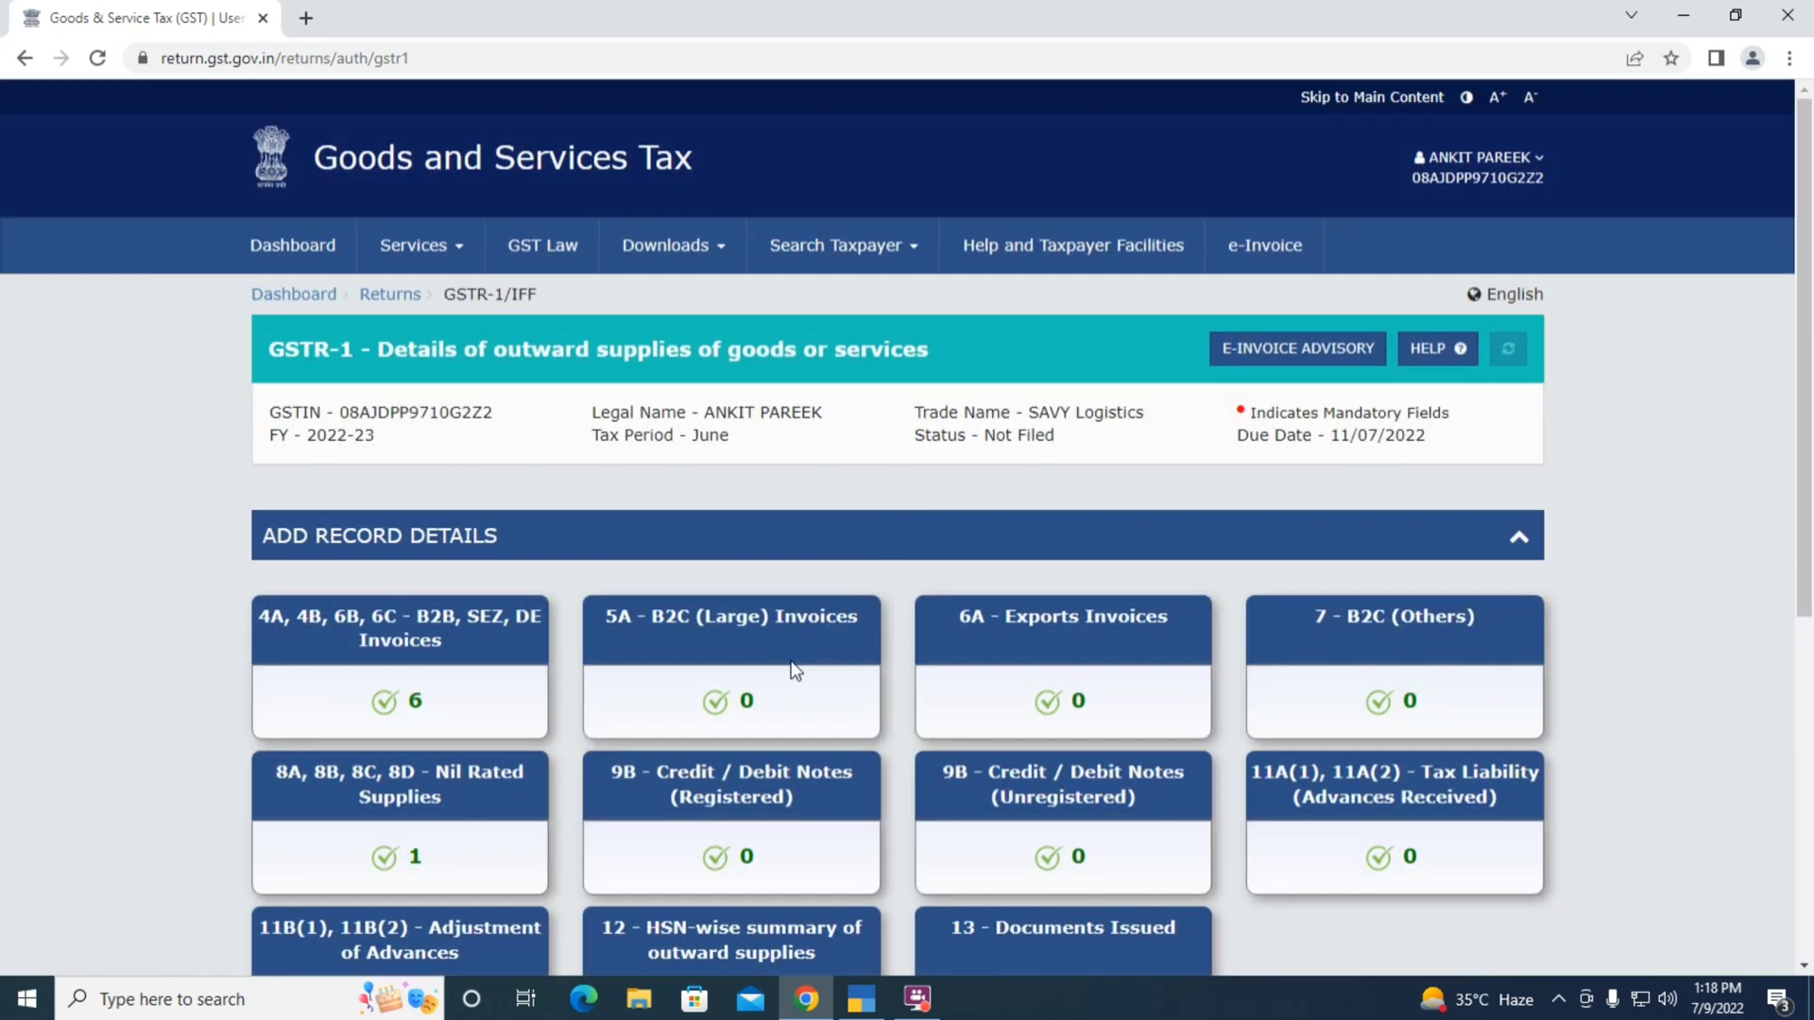
Open the 4A, 4B, 6B, 6C - B2B, SEZ, DE Invoices tile under ADD RECORD DETAILS
{"action": "scroll", "coordinate": [490, 600], "scroll_direction": "down", "scroll_amount": 2}
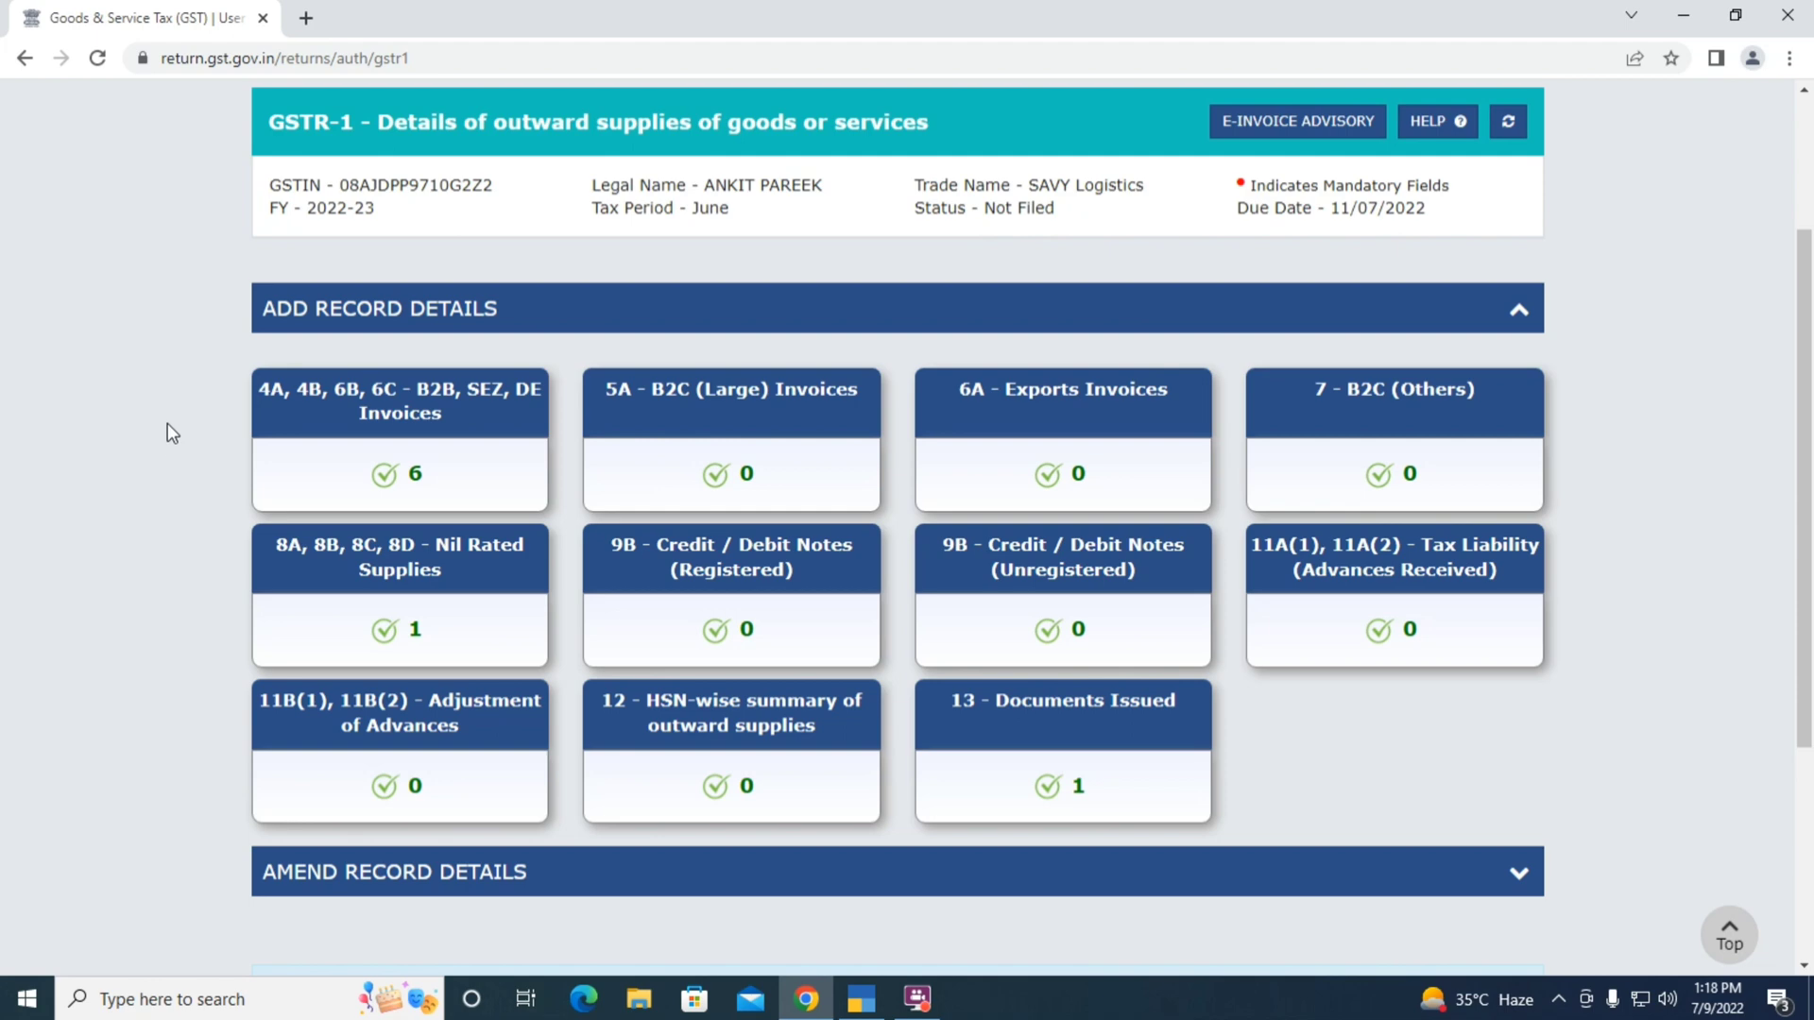
{"action": "left_click", "coordinate": [448, 415]}
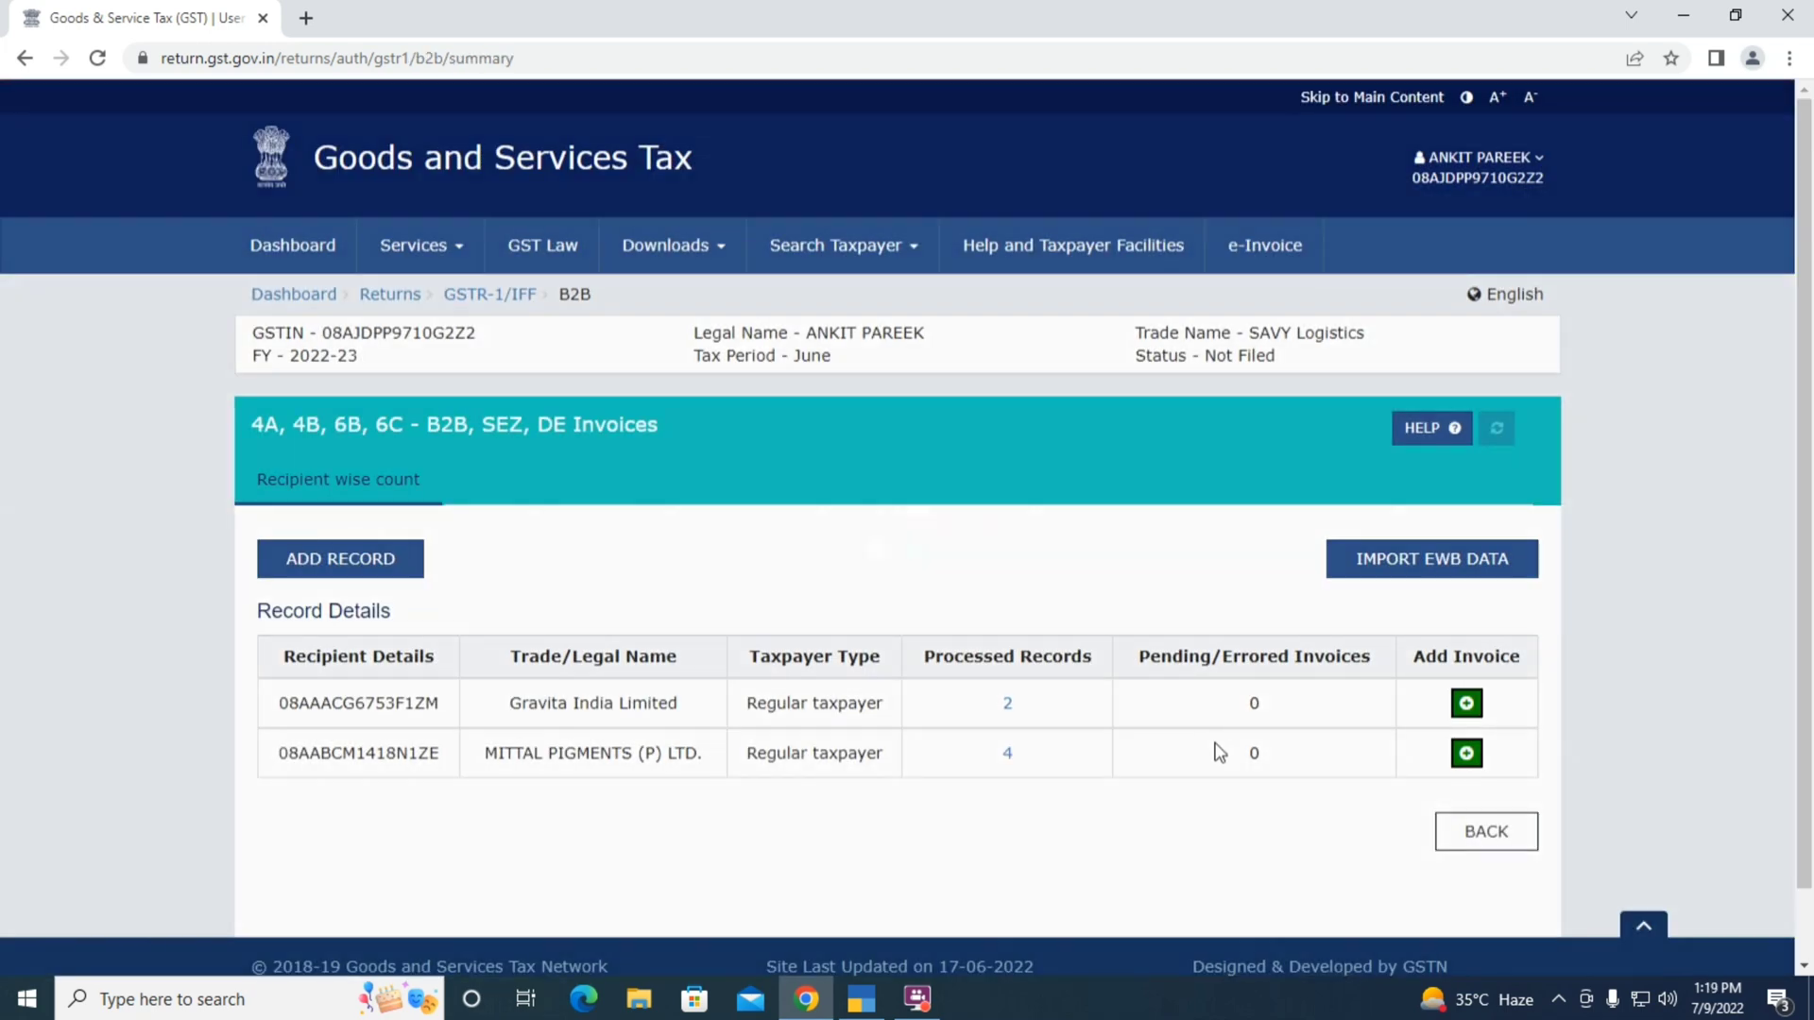
Check the portal's B2B recipients against TallyPrime's B2B register (2 recipients, 4 vouchers), then go back to GSTR-1
{"action": "scroll", "coordinate": [536, 803], "scroll_direction": "down", "scroll_amount": 1}
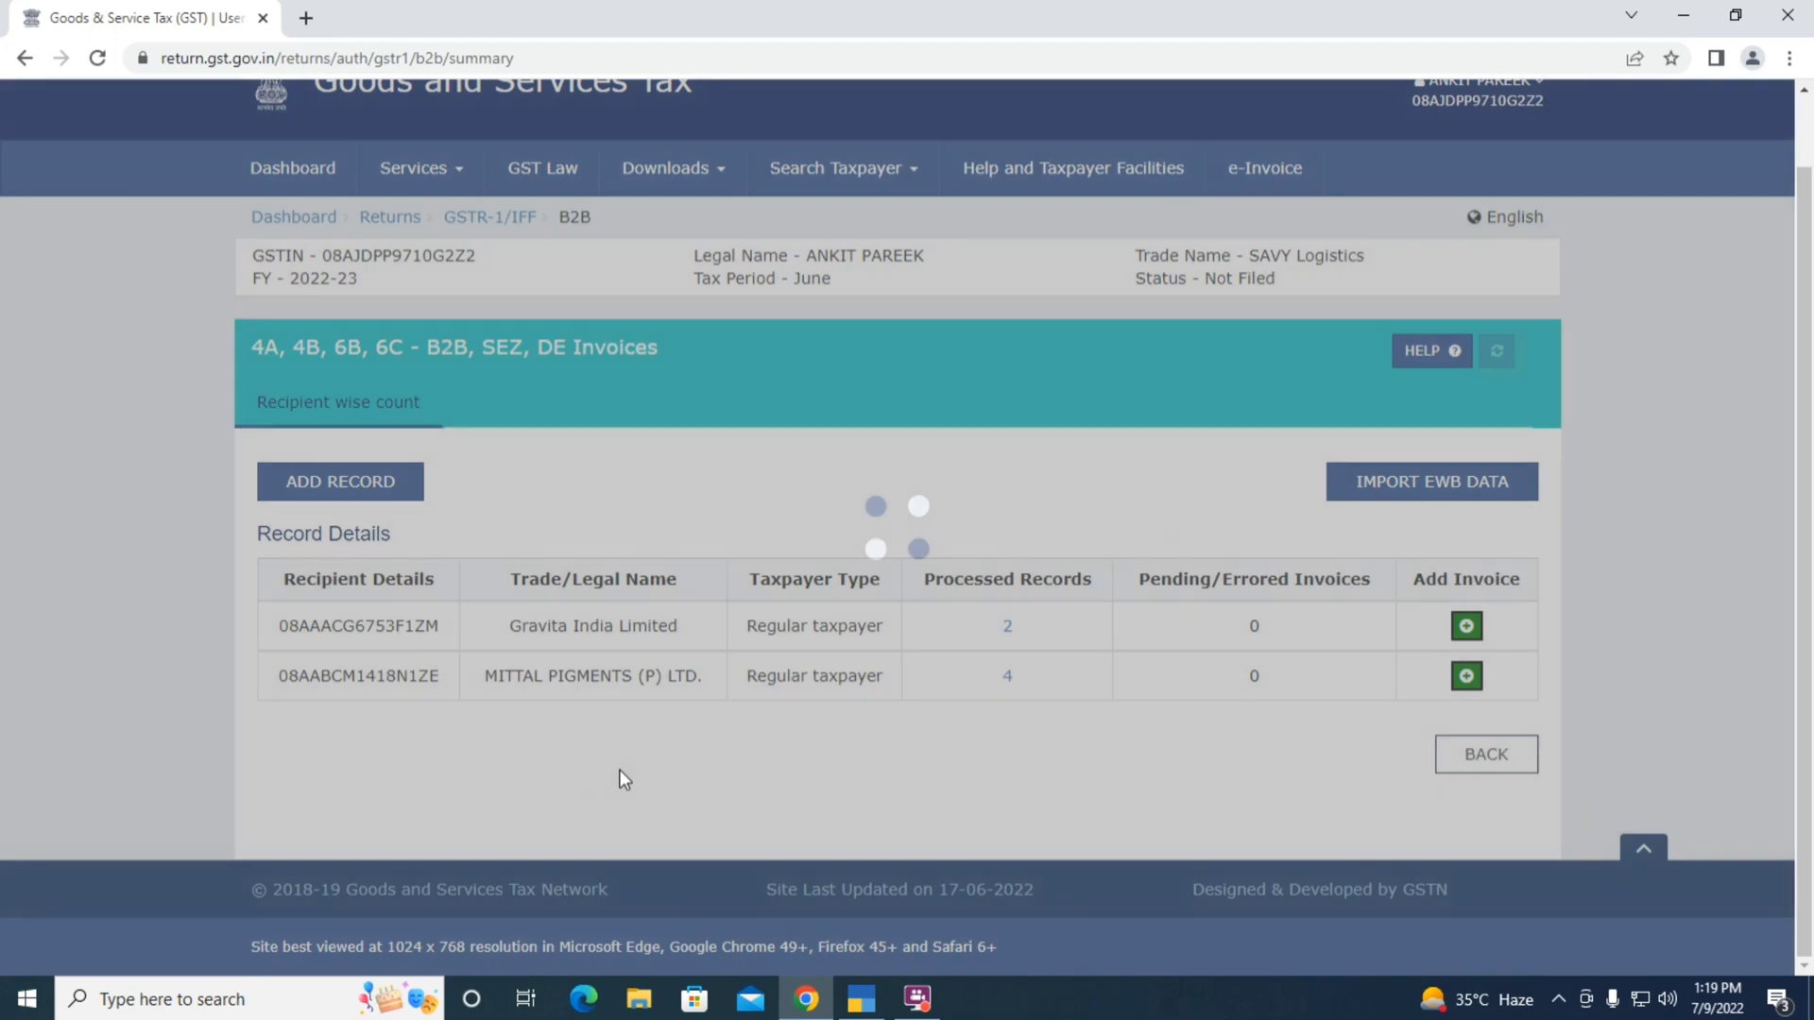
{"action": "key", "text": "alt+Tab"}
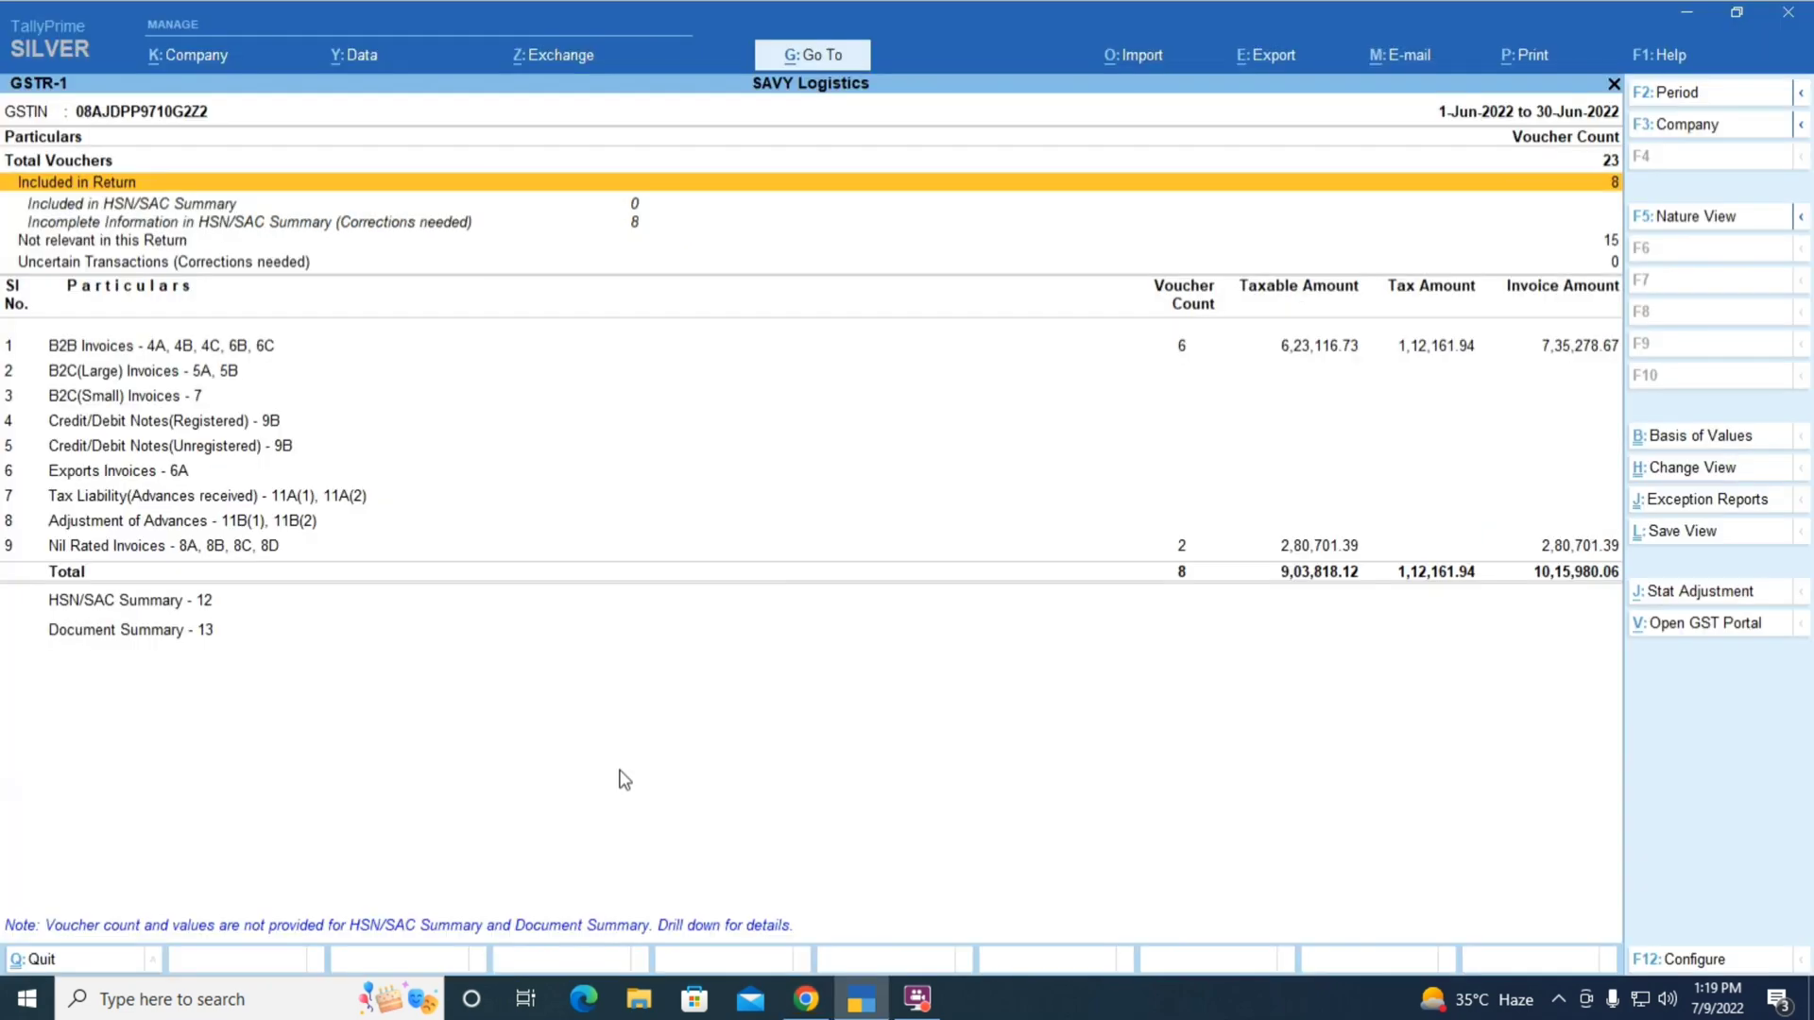
{"action": "key", "text": "Down"}
{"action": "key", "text": "Down"}
{"action": "key", "text": "Down"}
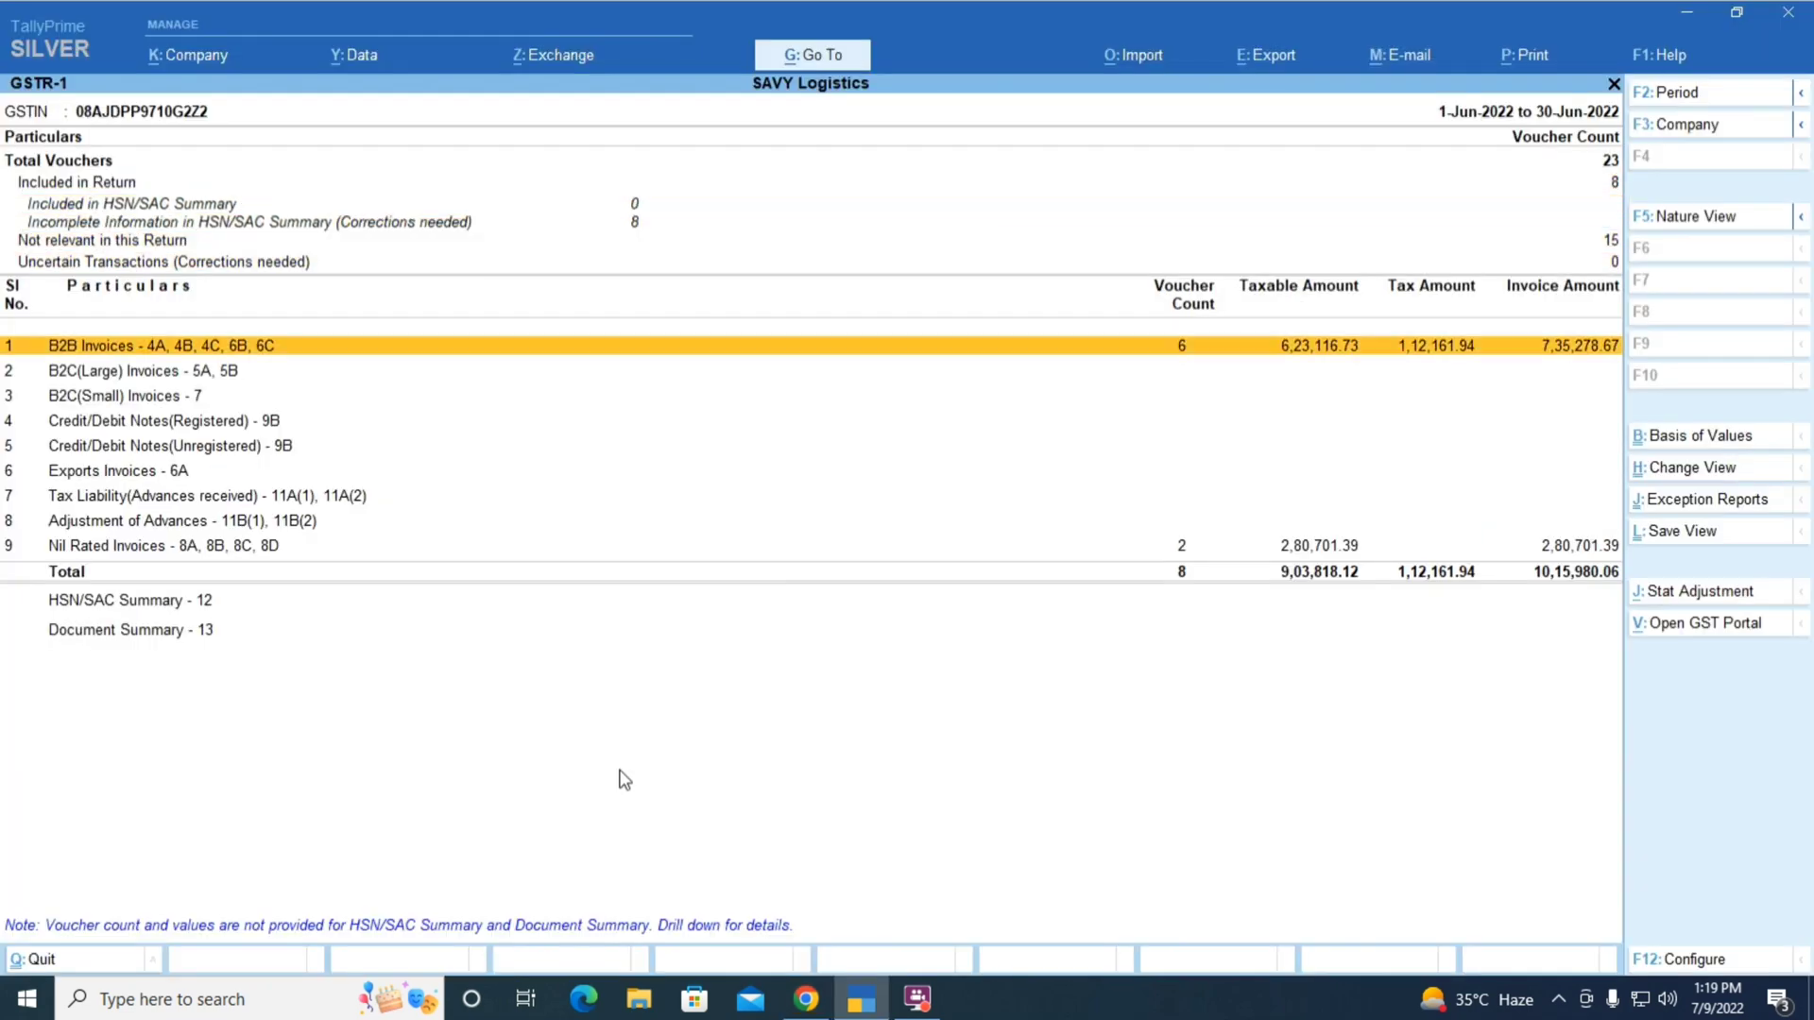
{"action": "key", "text": "alt+Tab"}
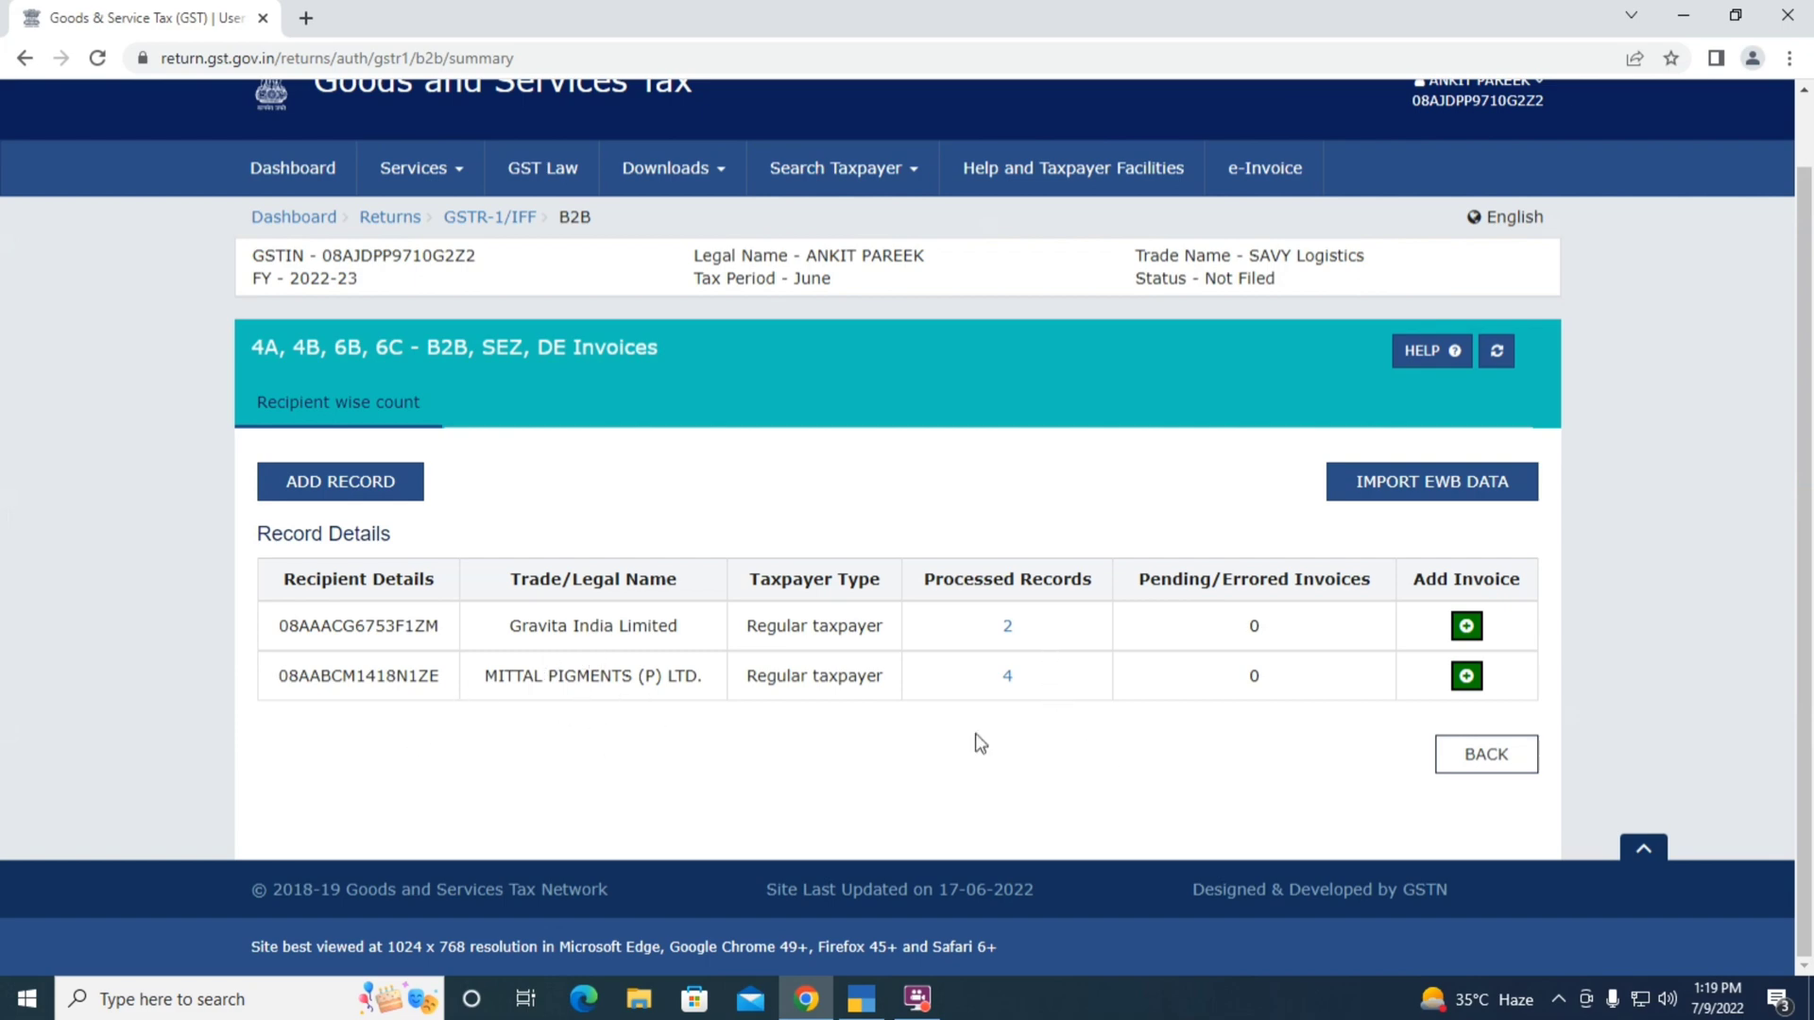
{"action": "key", "text": "alt+Tab"}
{"action": "key", "text": "Return"}
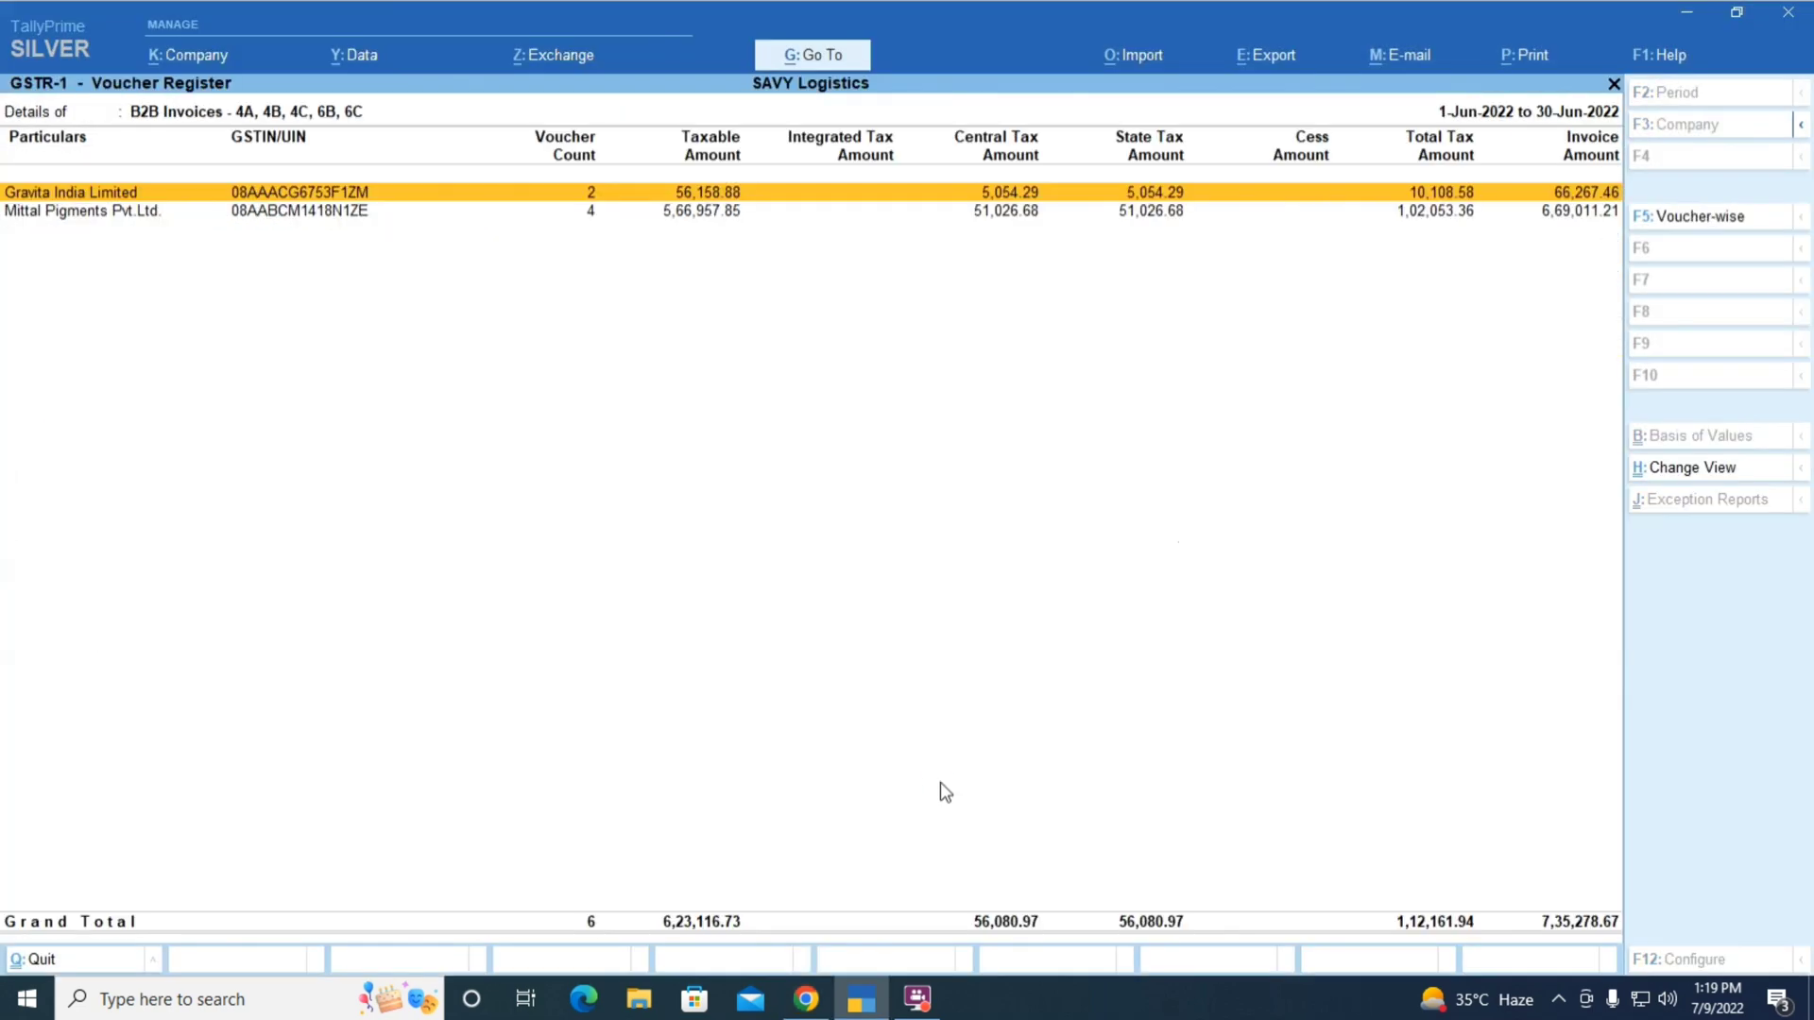
{"action": "key", "text": "Down"}
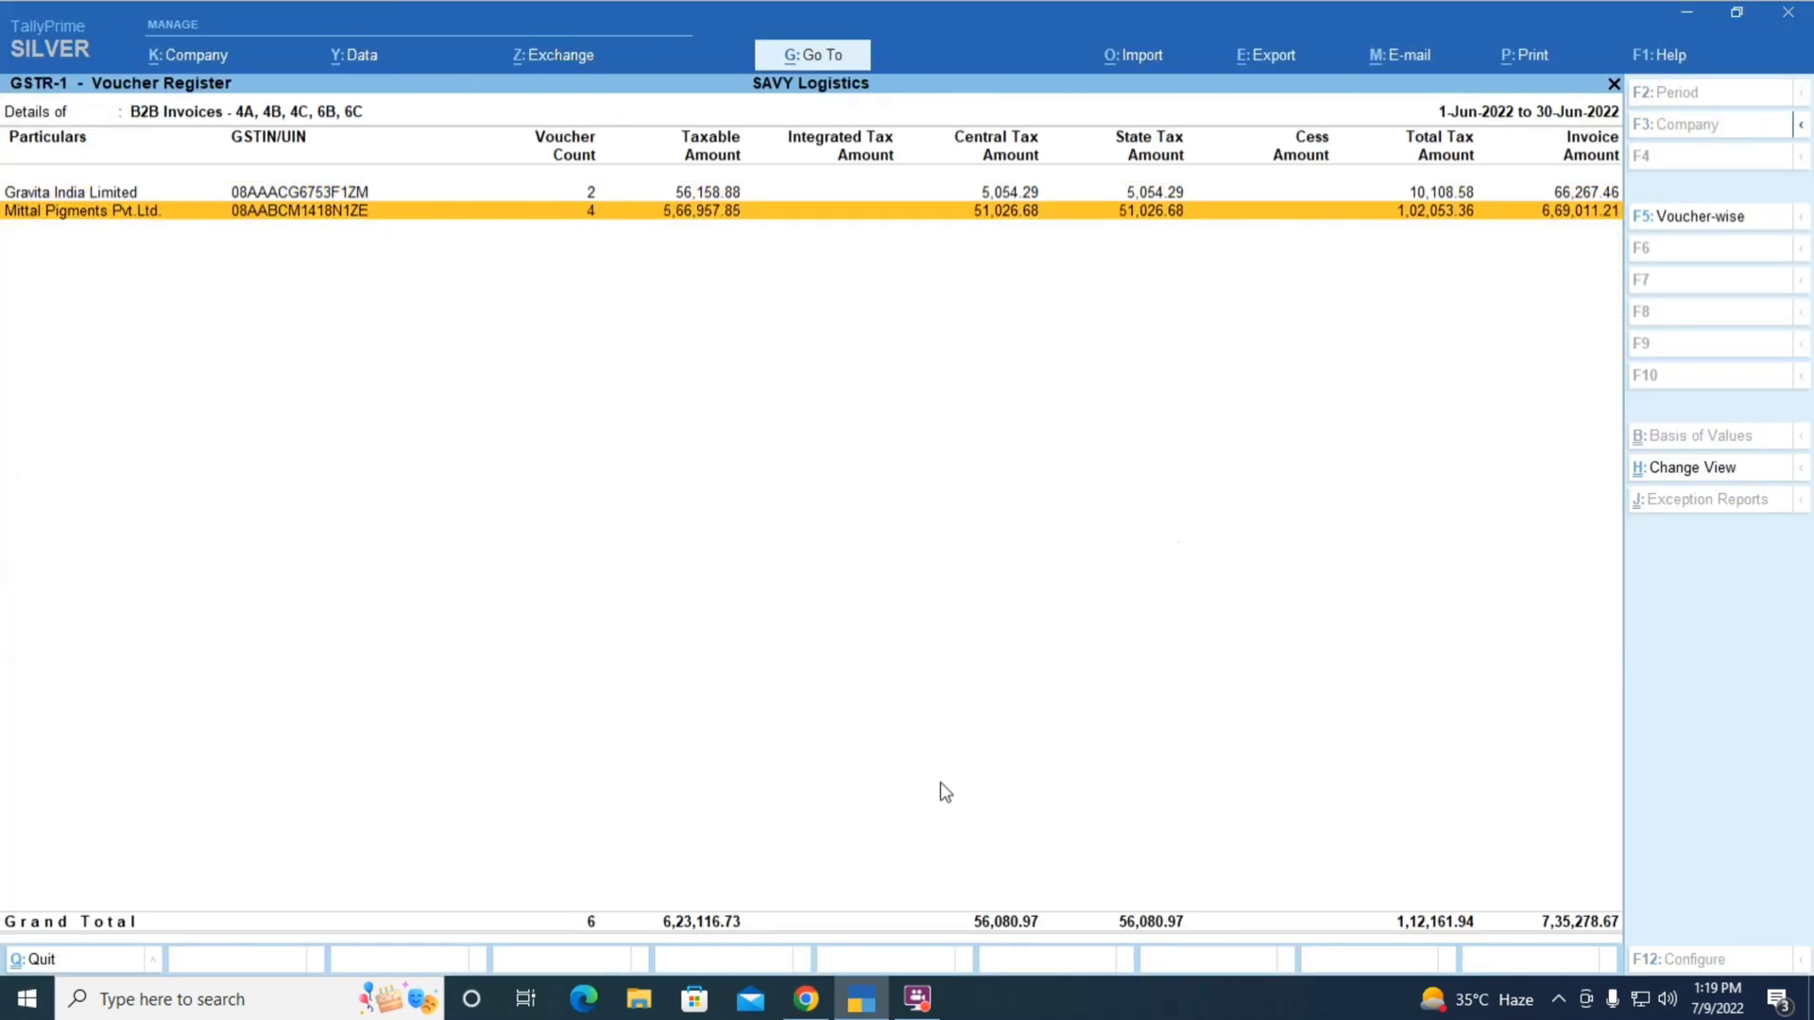
{"action": "key", "text": "Up"}
{"action": "key", "text": "Escape"}
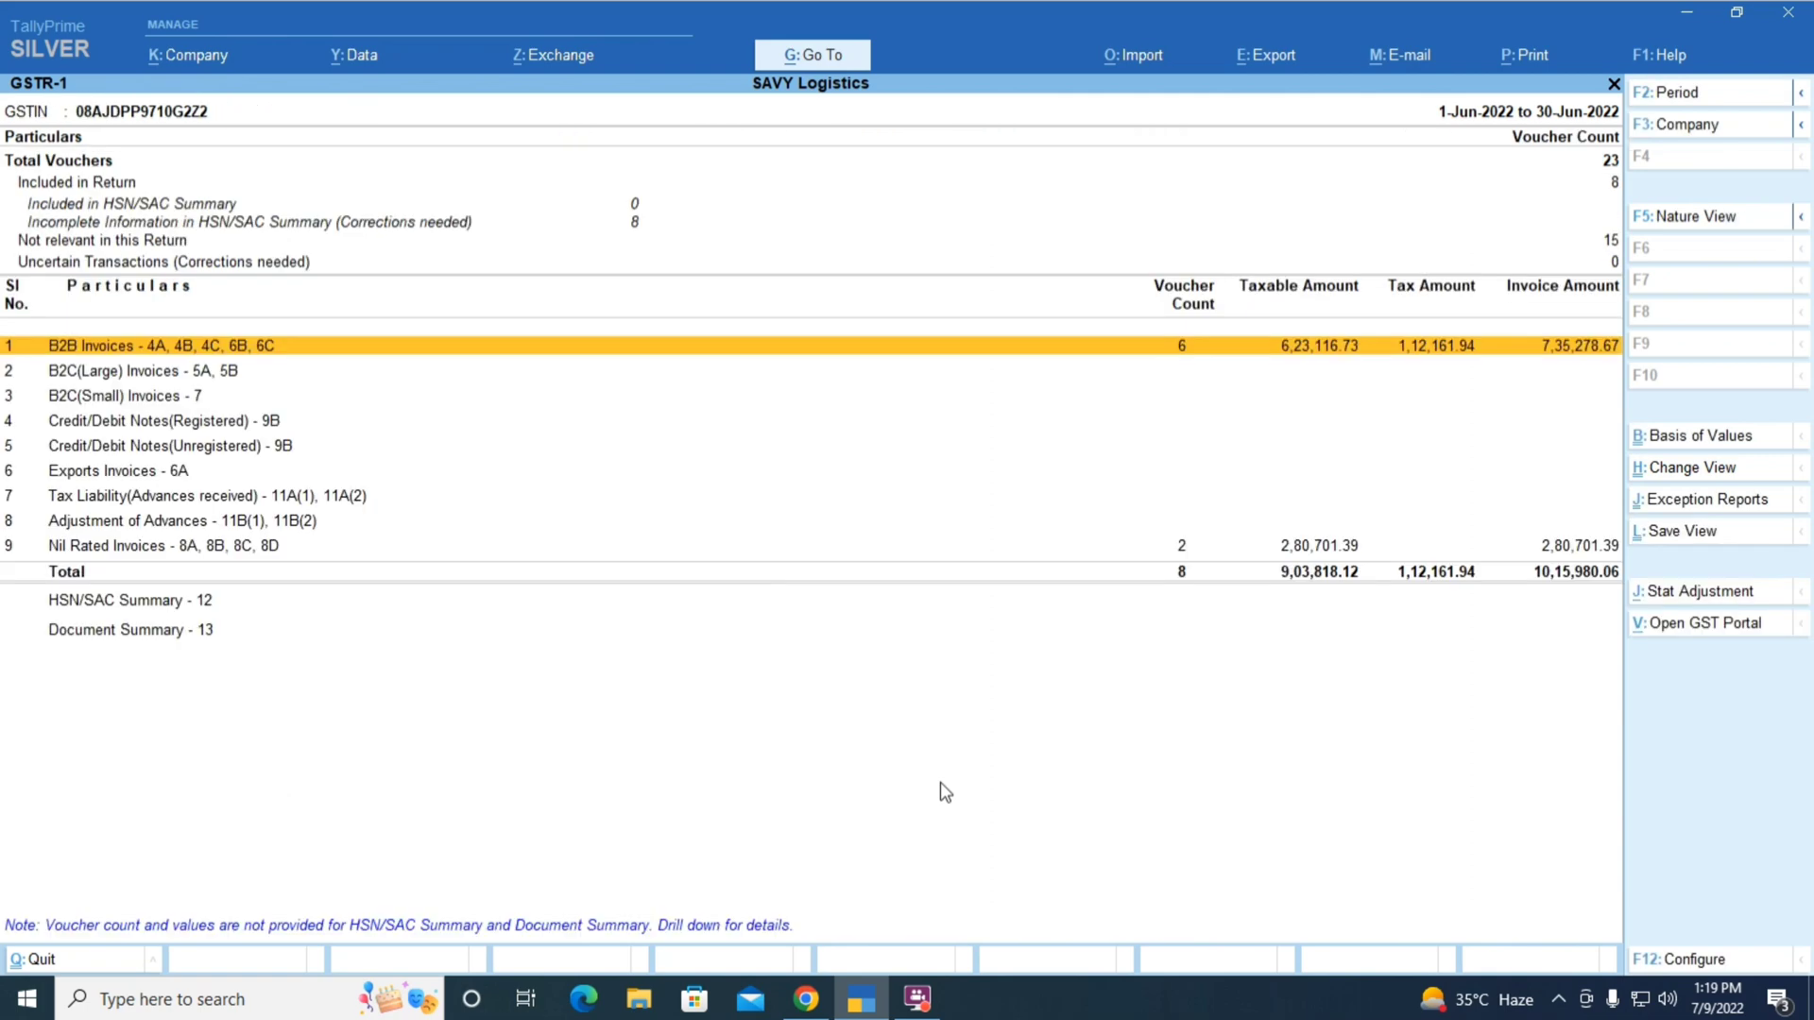
{"action": "key", "text": "alt+Tab"}
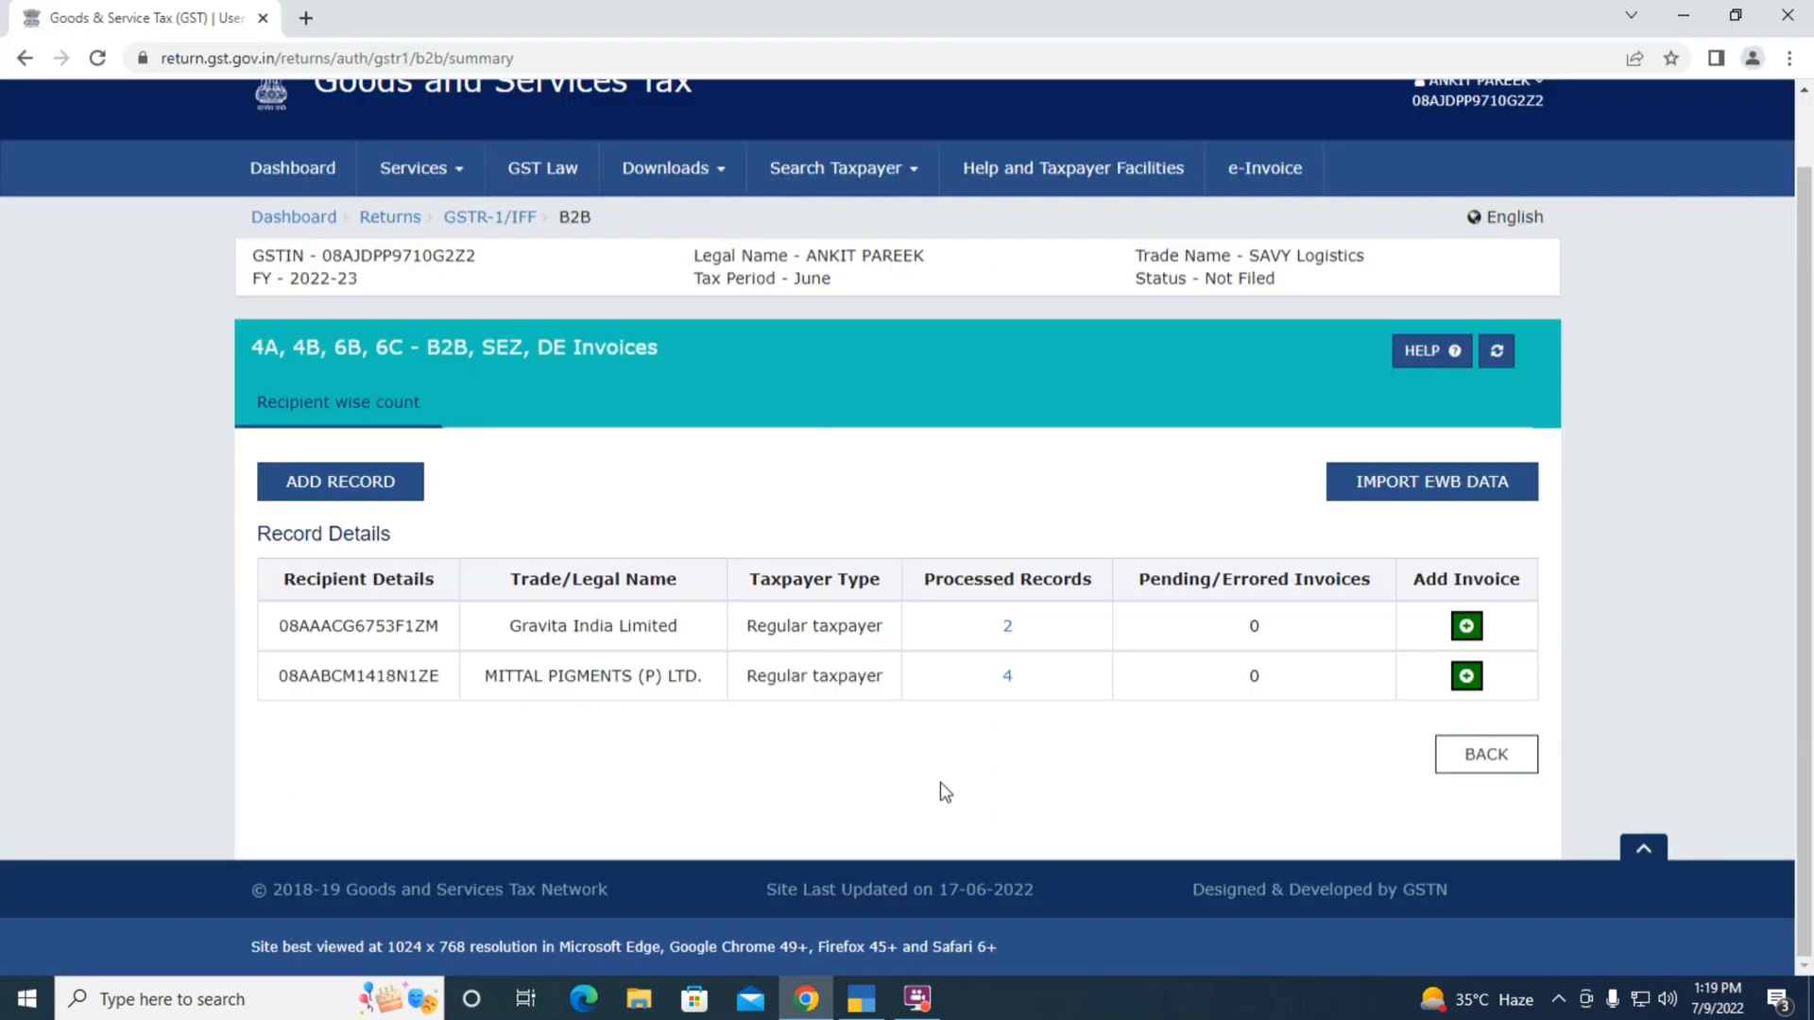
{"action": "left_click", "coordinate": [1455, 761]}
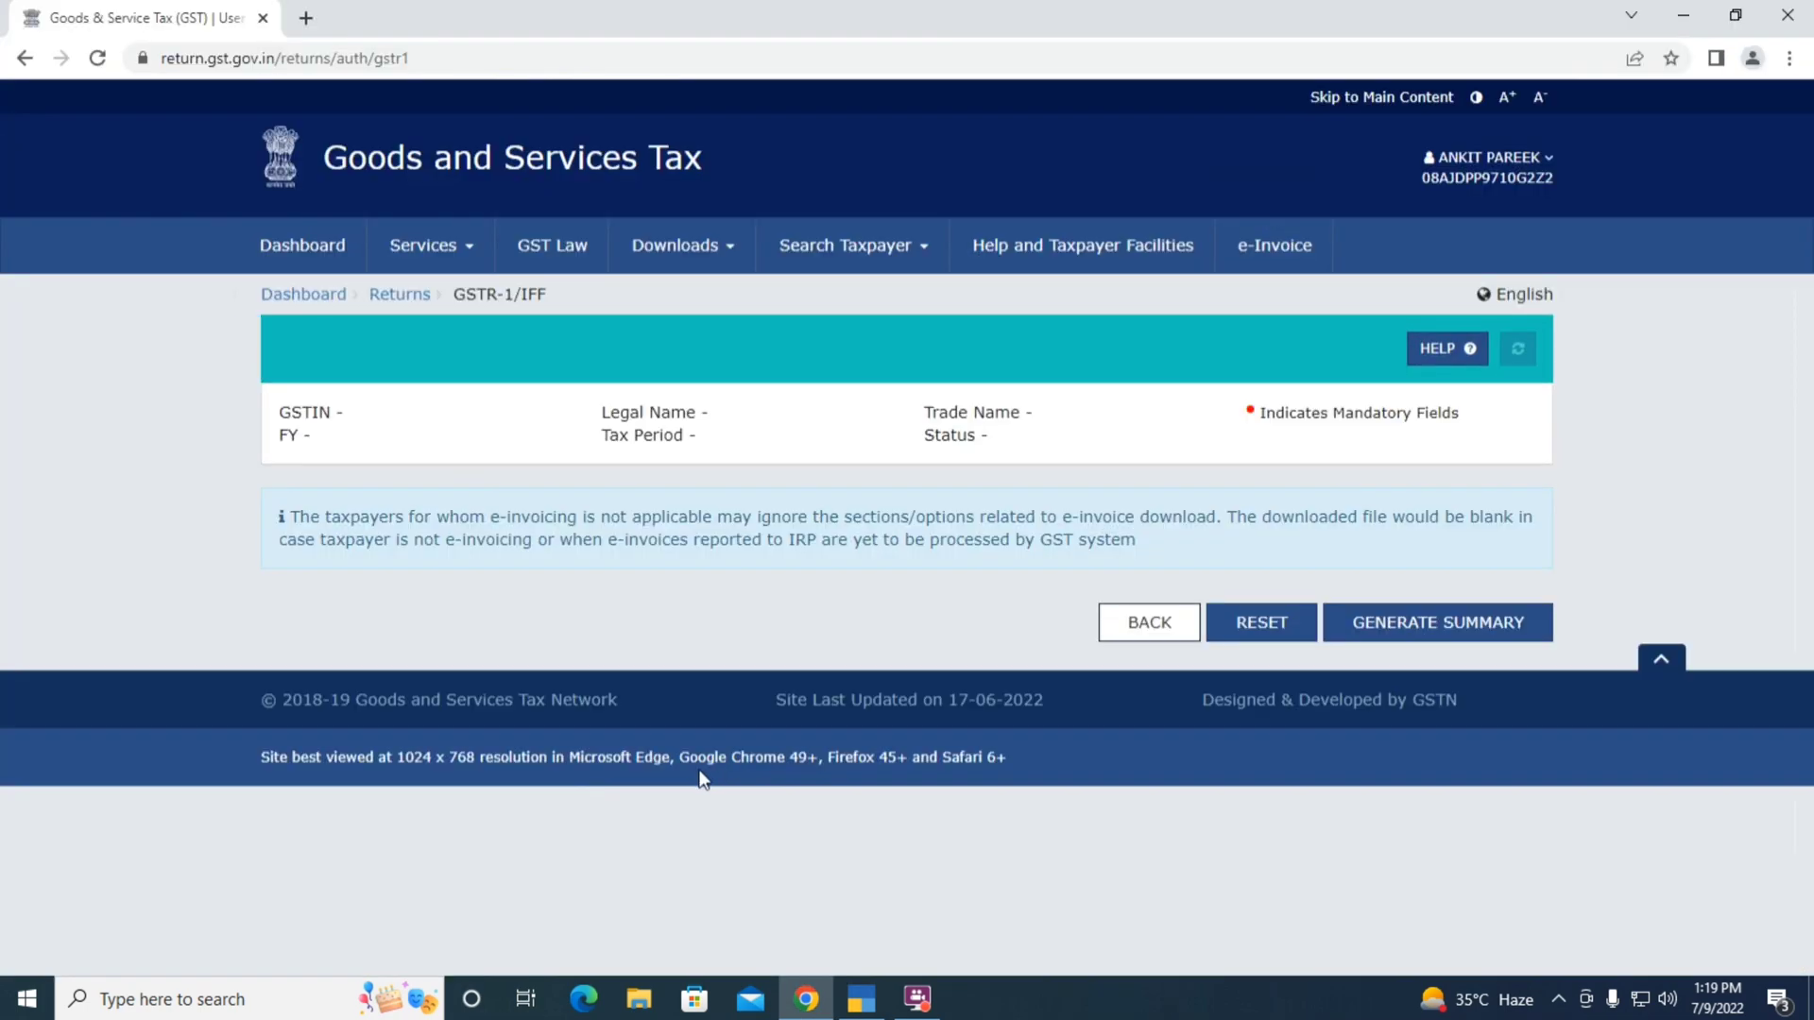
Match the Nil Rated exempted intra-state supplies of 2,80,701.39 against TallyPrime's nil-rated register, then go back
{"action": "scroll", "coordinate": [689, 531], "scroll_direction": "down", "scroll_amount": 4}
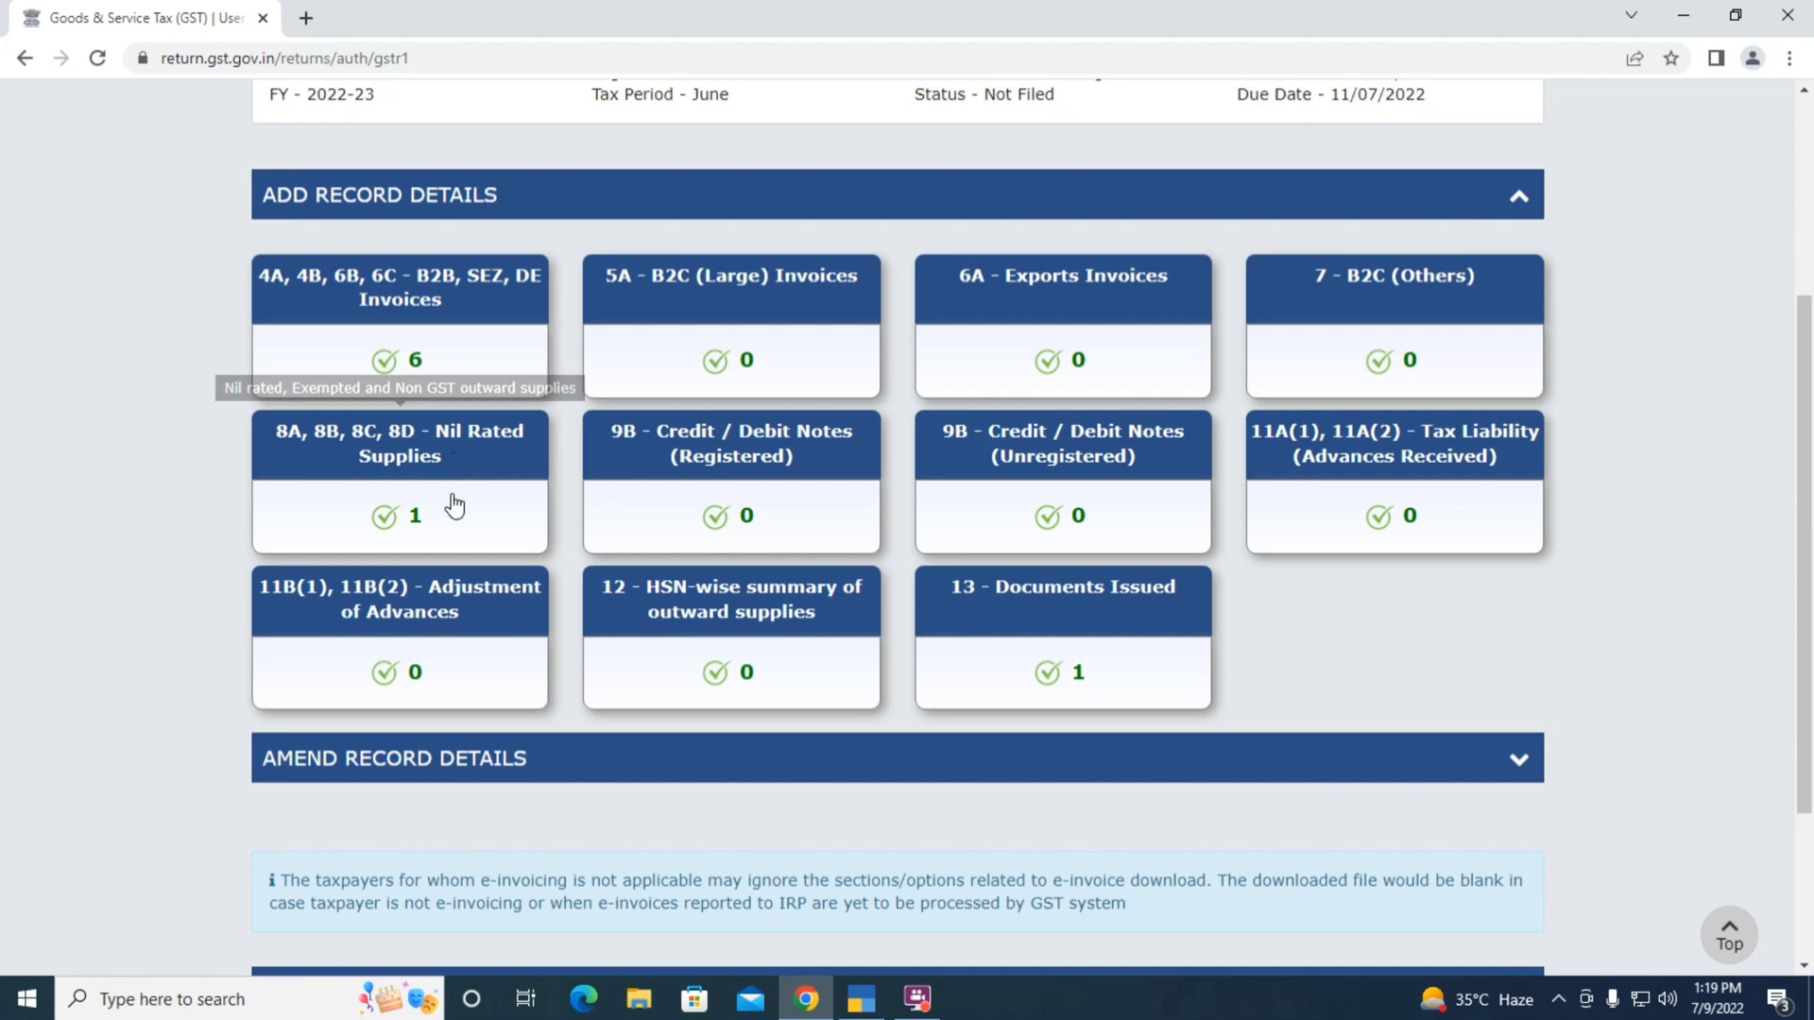
{"action": "left_click", "coordinate": [427, 451]}
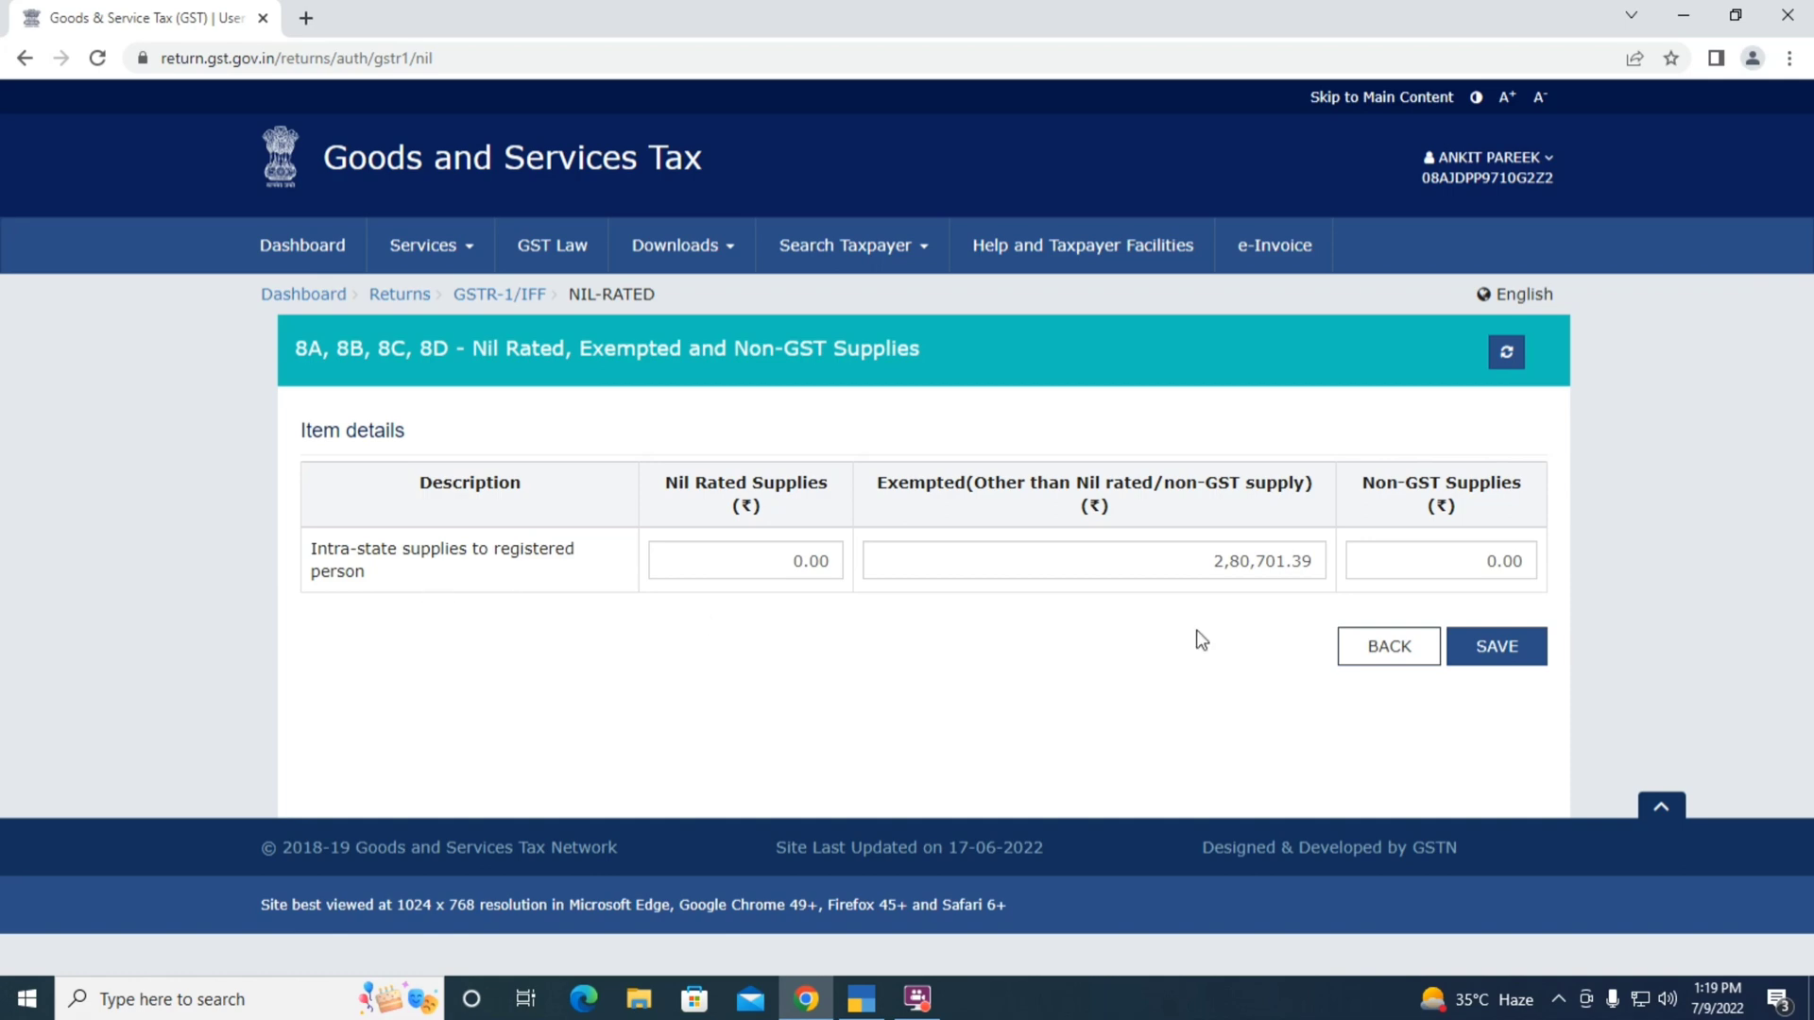
{"action": "key", "text": "alt+Tab"}
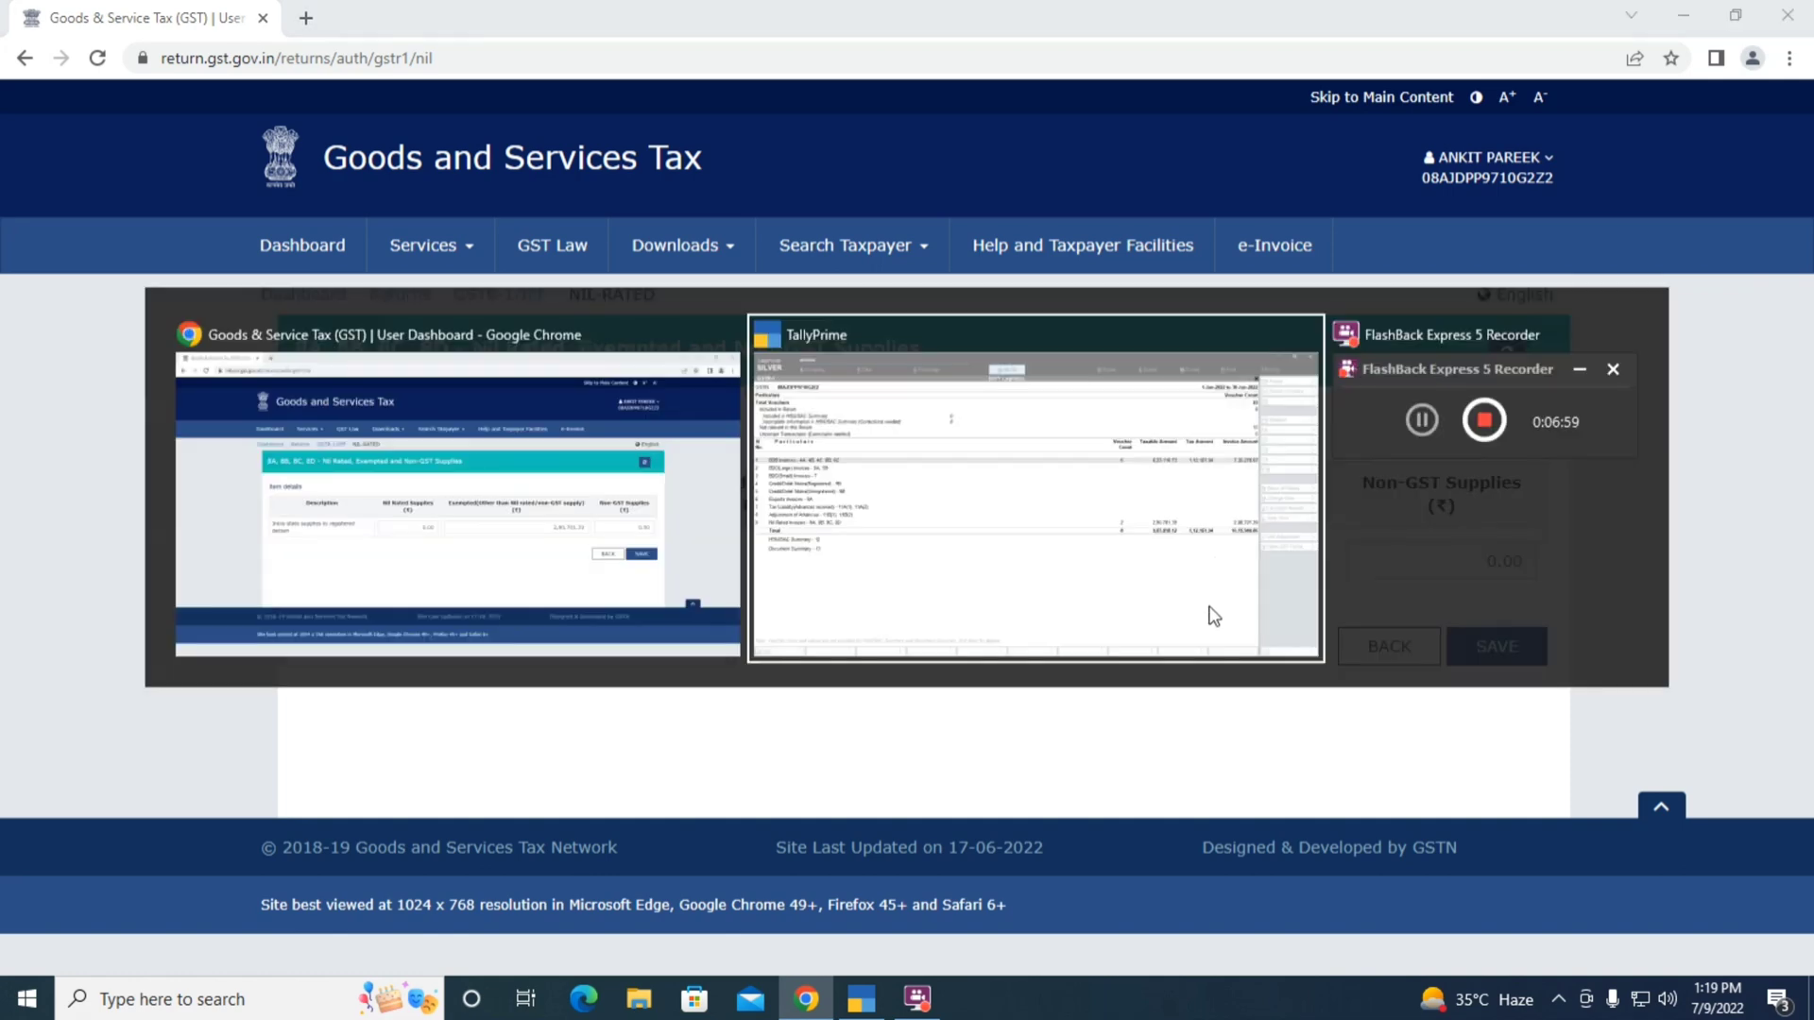
{"action": "key", "text": "Down"}
{"action": "key", "text": "Down"}
{"action": "key", "text": "Down"}
{"action": "key", "text": "Down"}
{"action": "key", "text": "Down"}
{"action": "key", "text": "Down"}
{"action": "key", "text": "Down"}
{"action": "key", "text": "Down"}
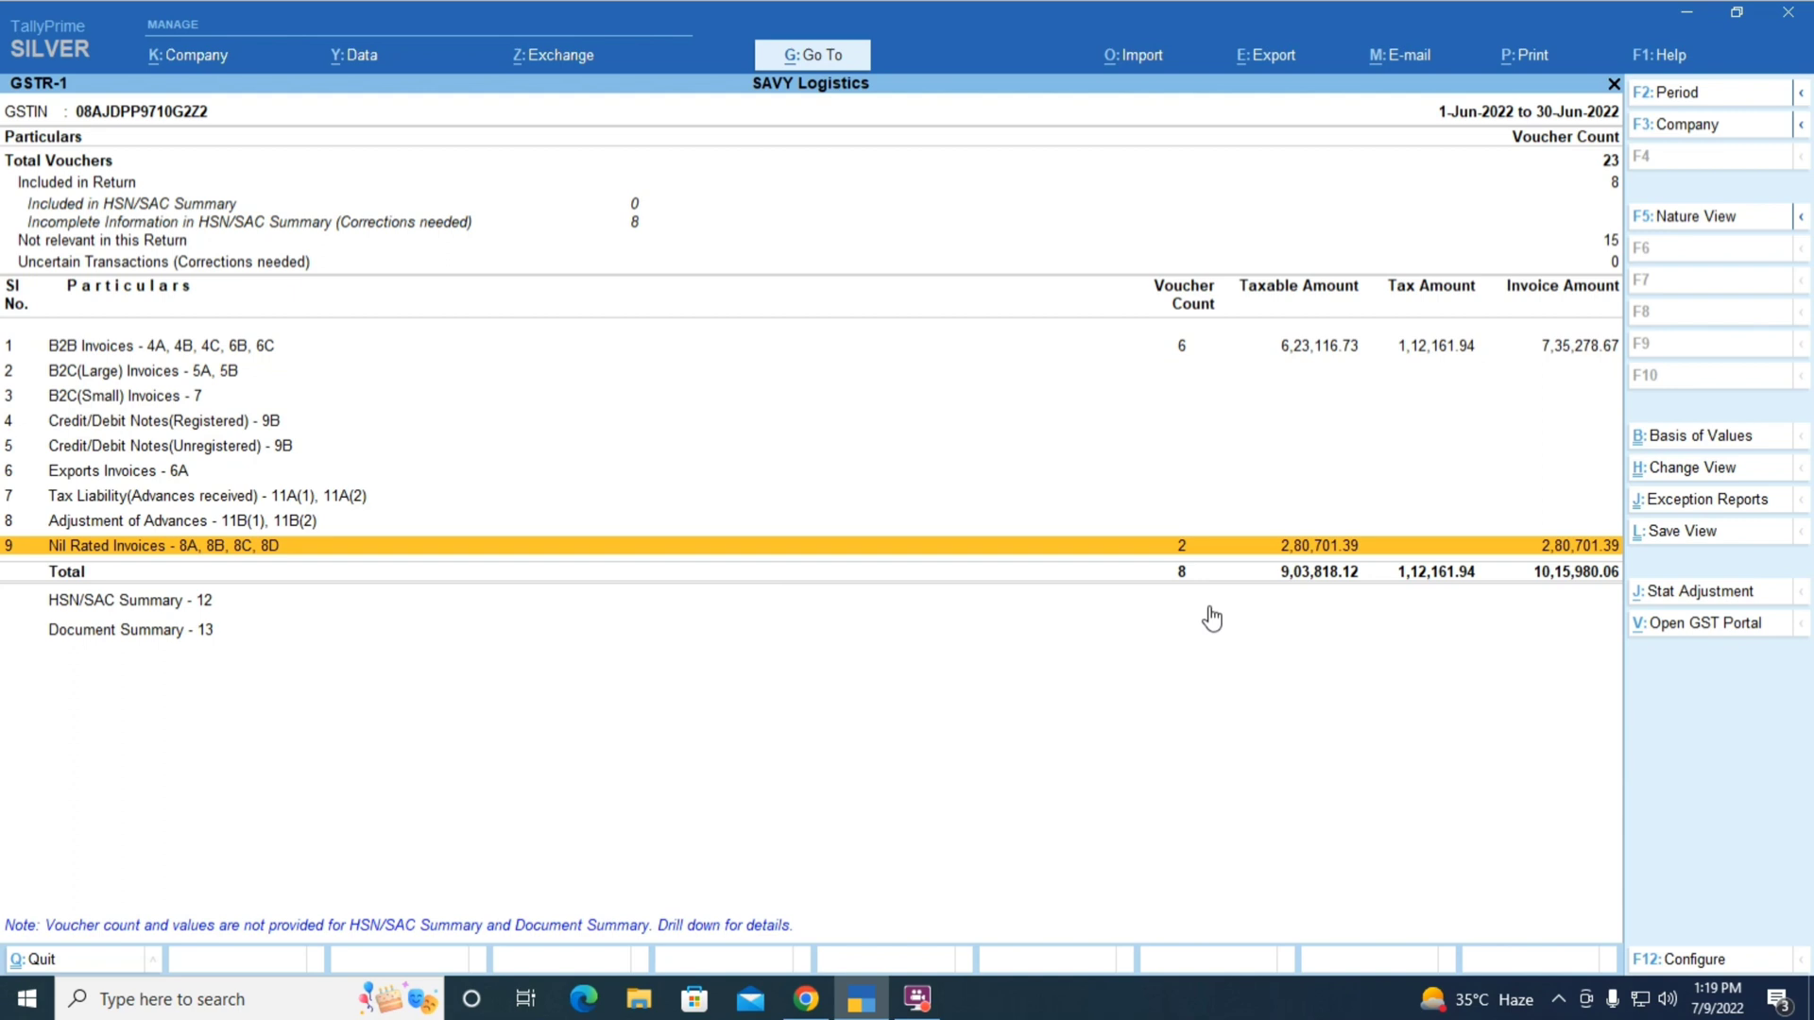
{"action": "key", "text": "Return"}
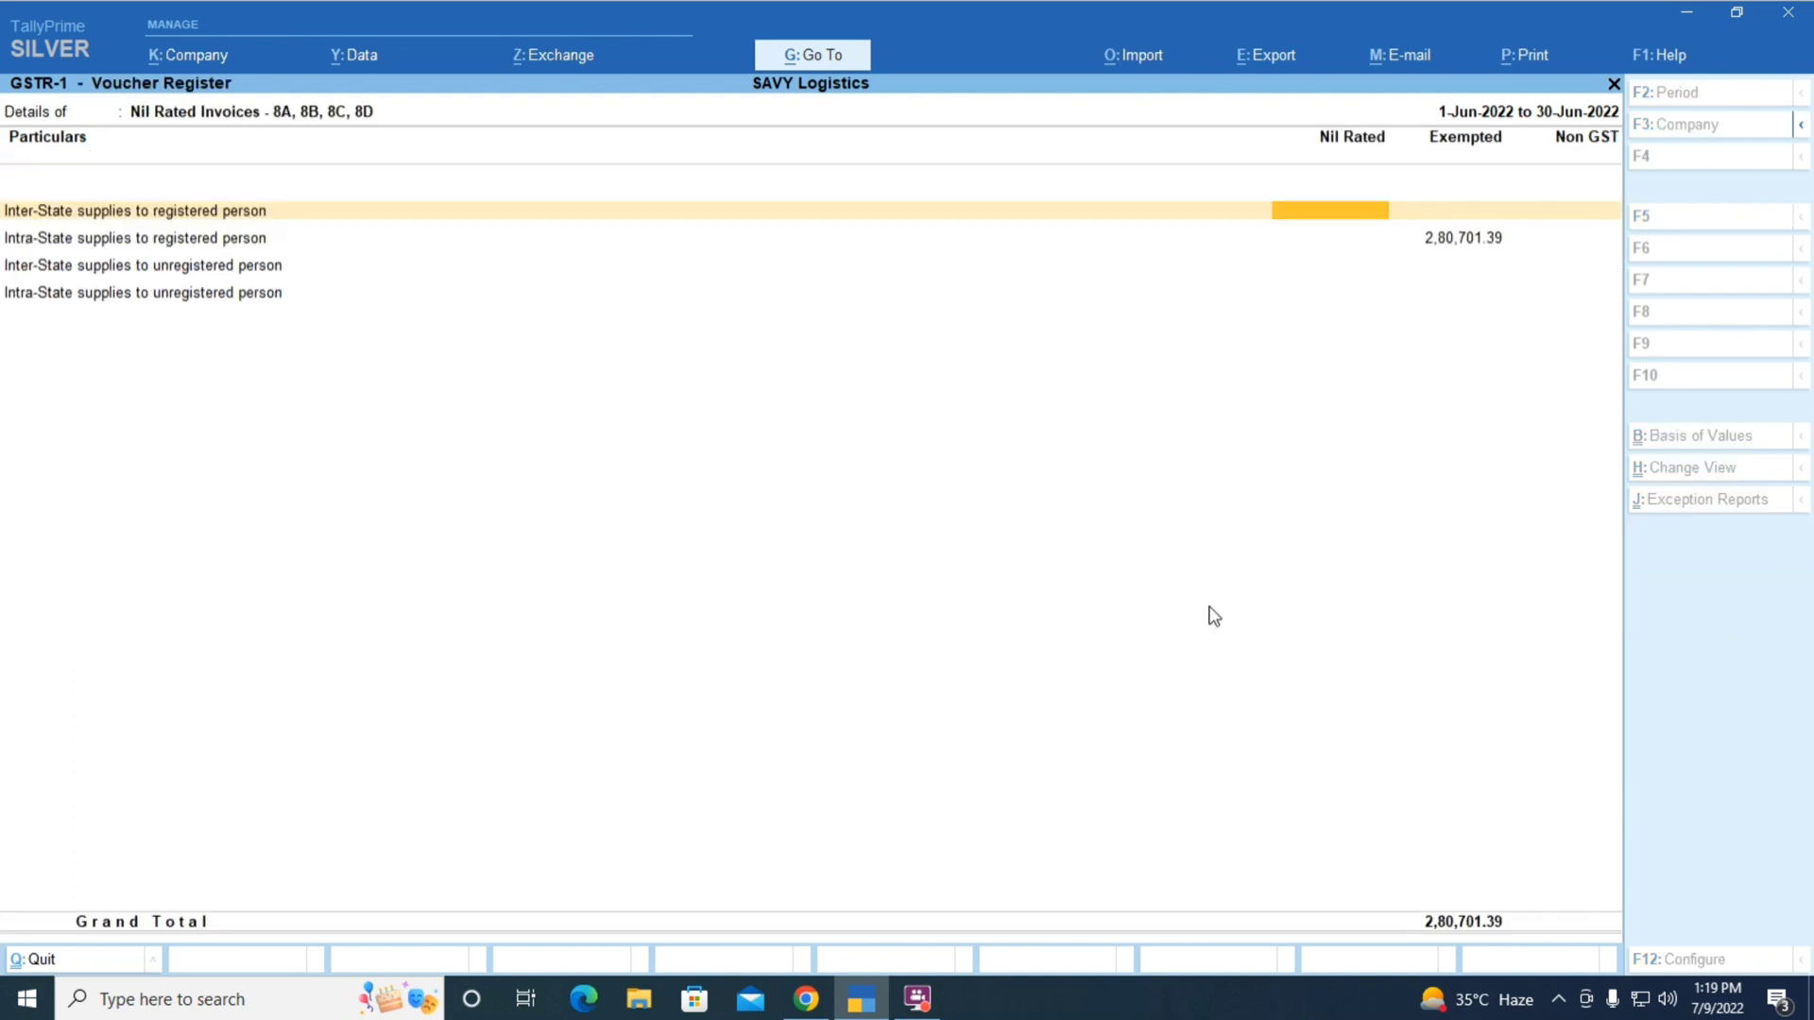
{"action": "key", "text": "Down"}
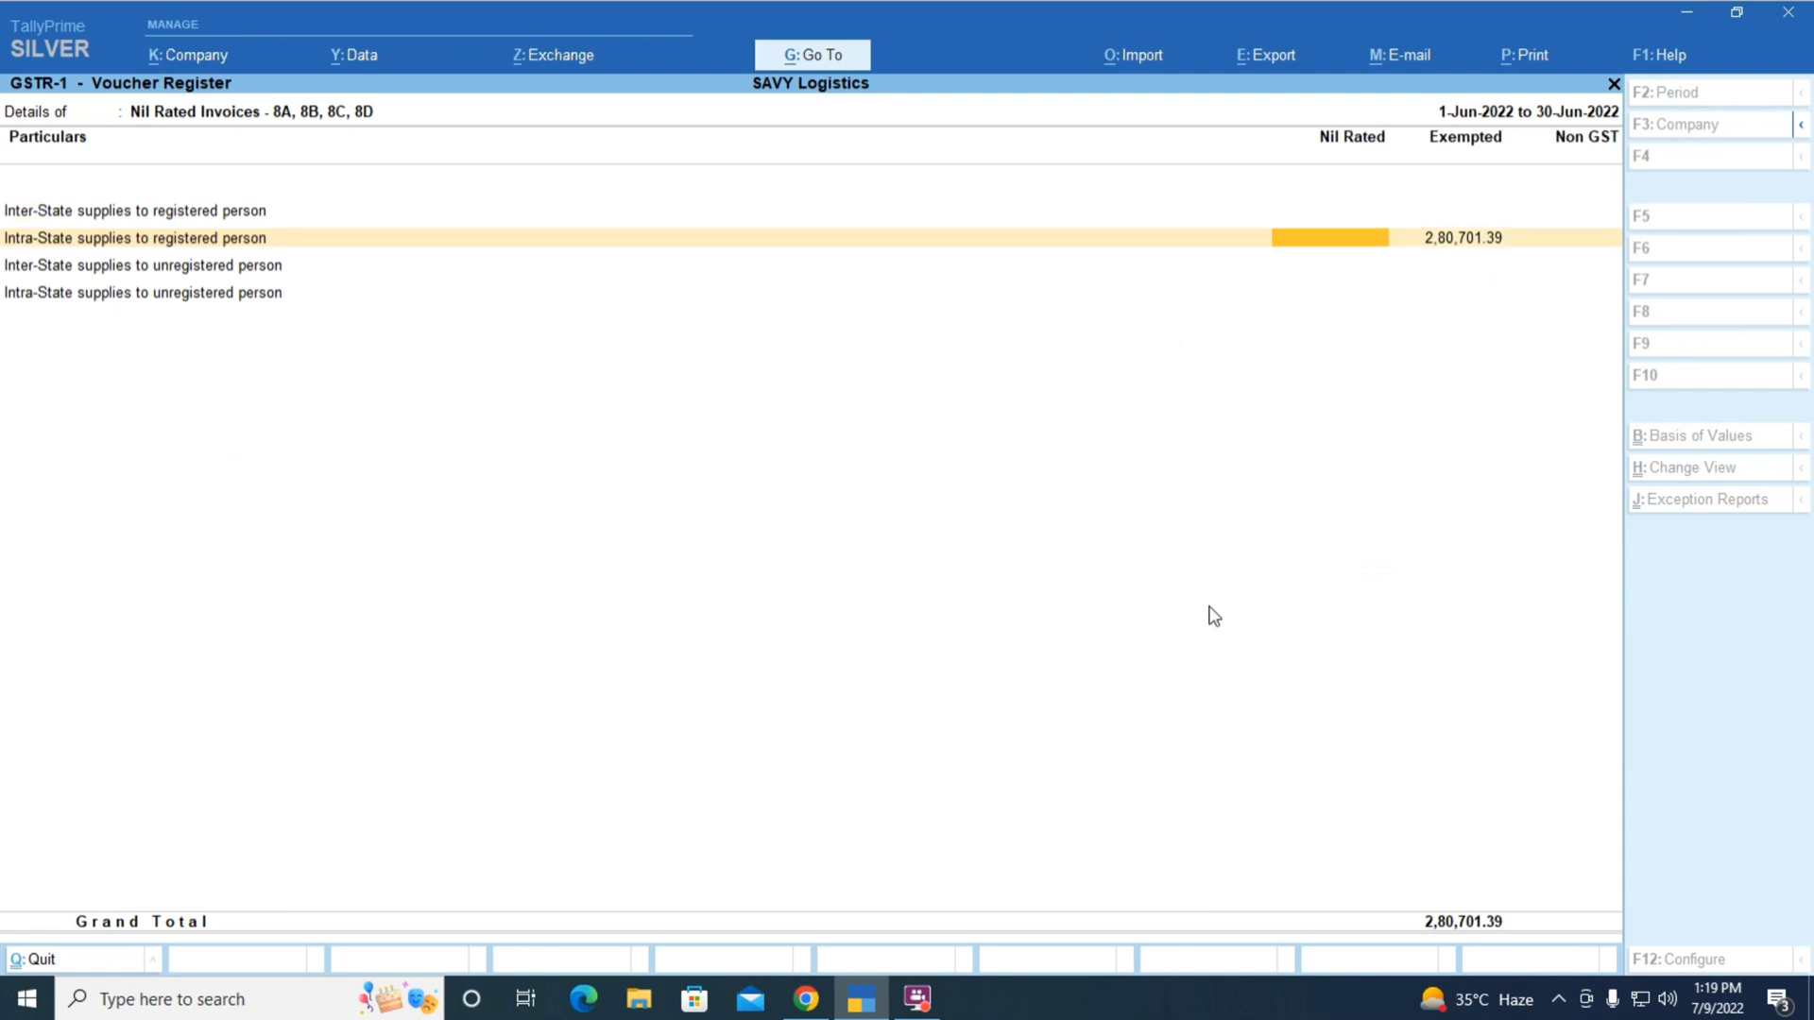
{"action": "key", "text": "Escape"}
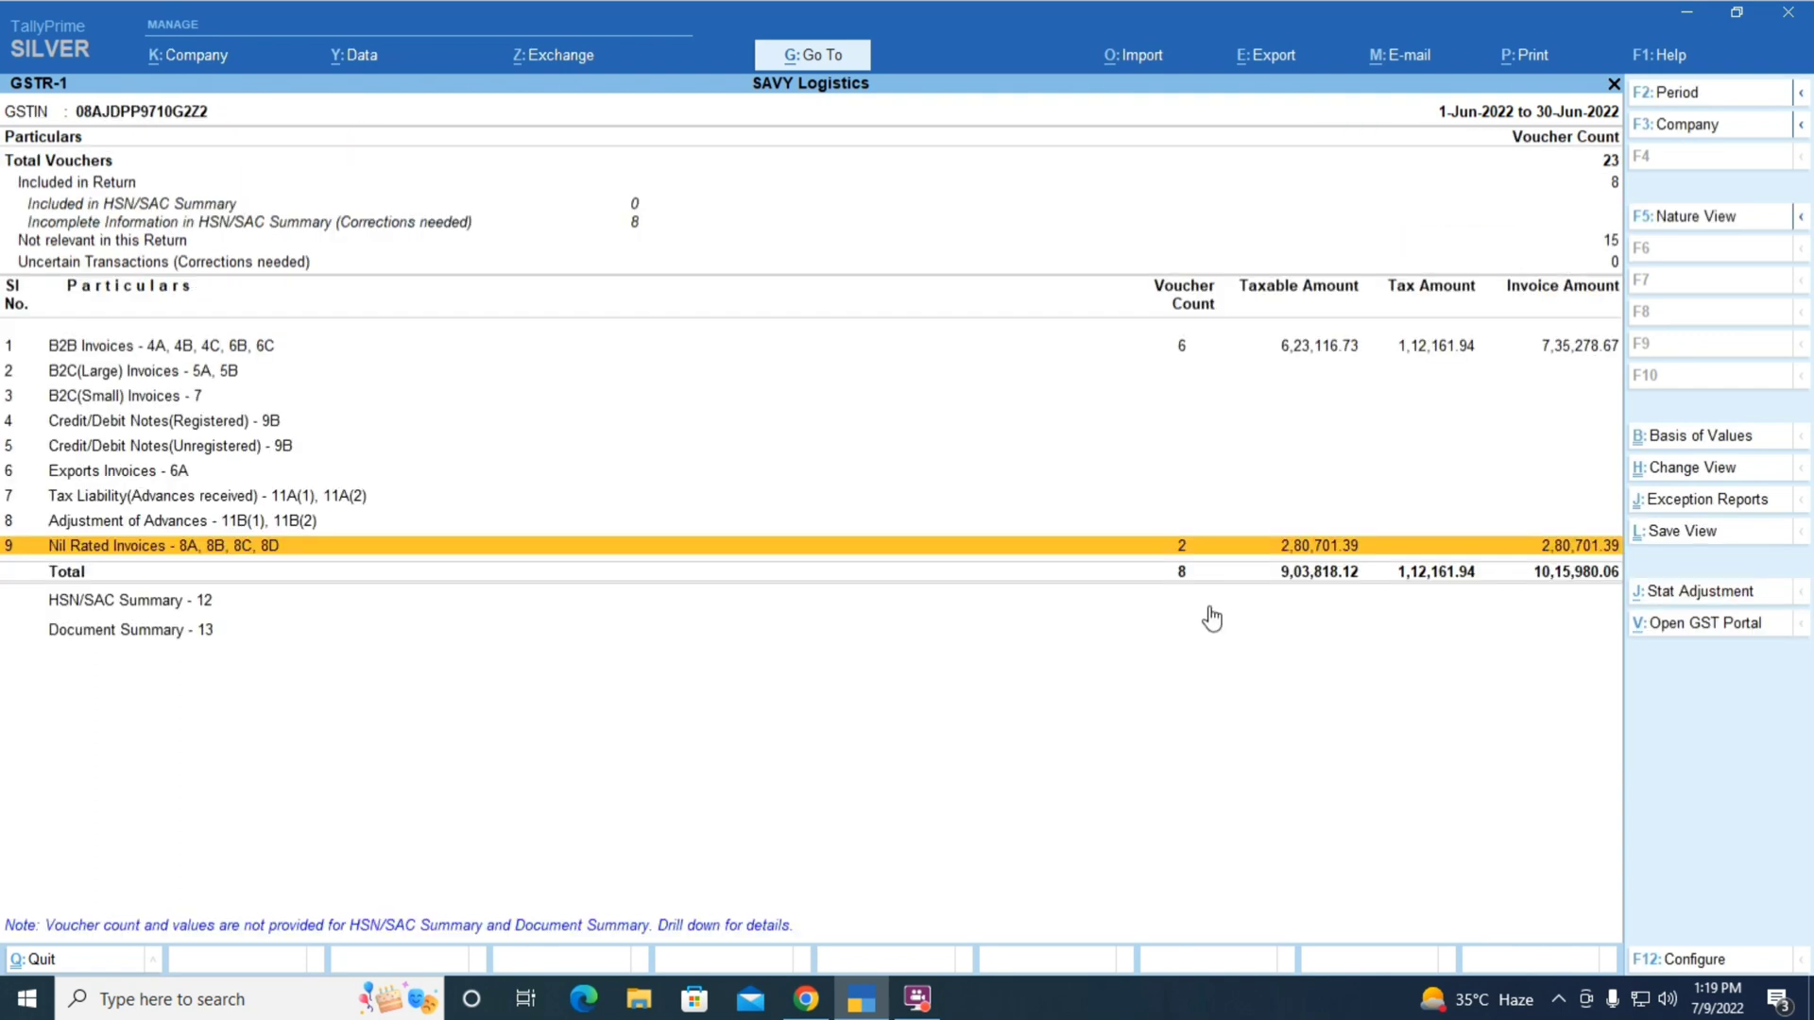
{"action": "key", "text": "alt+Tab"}
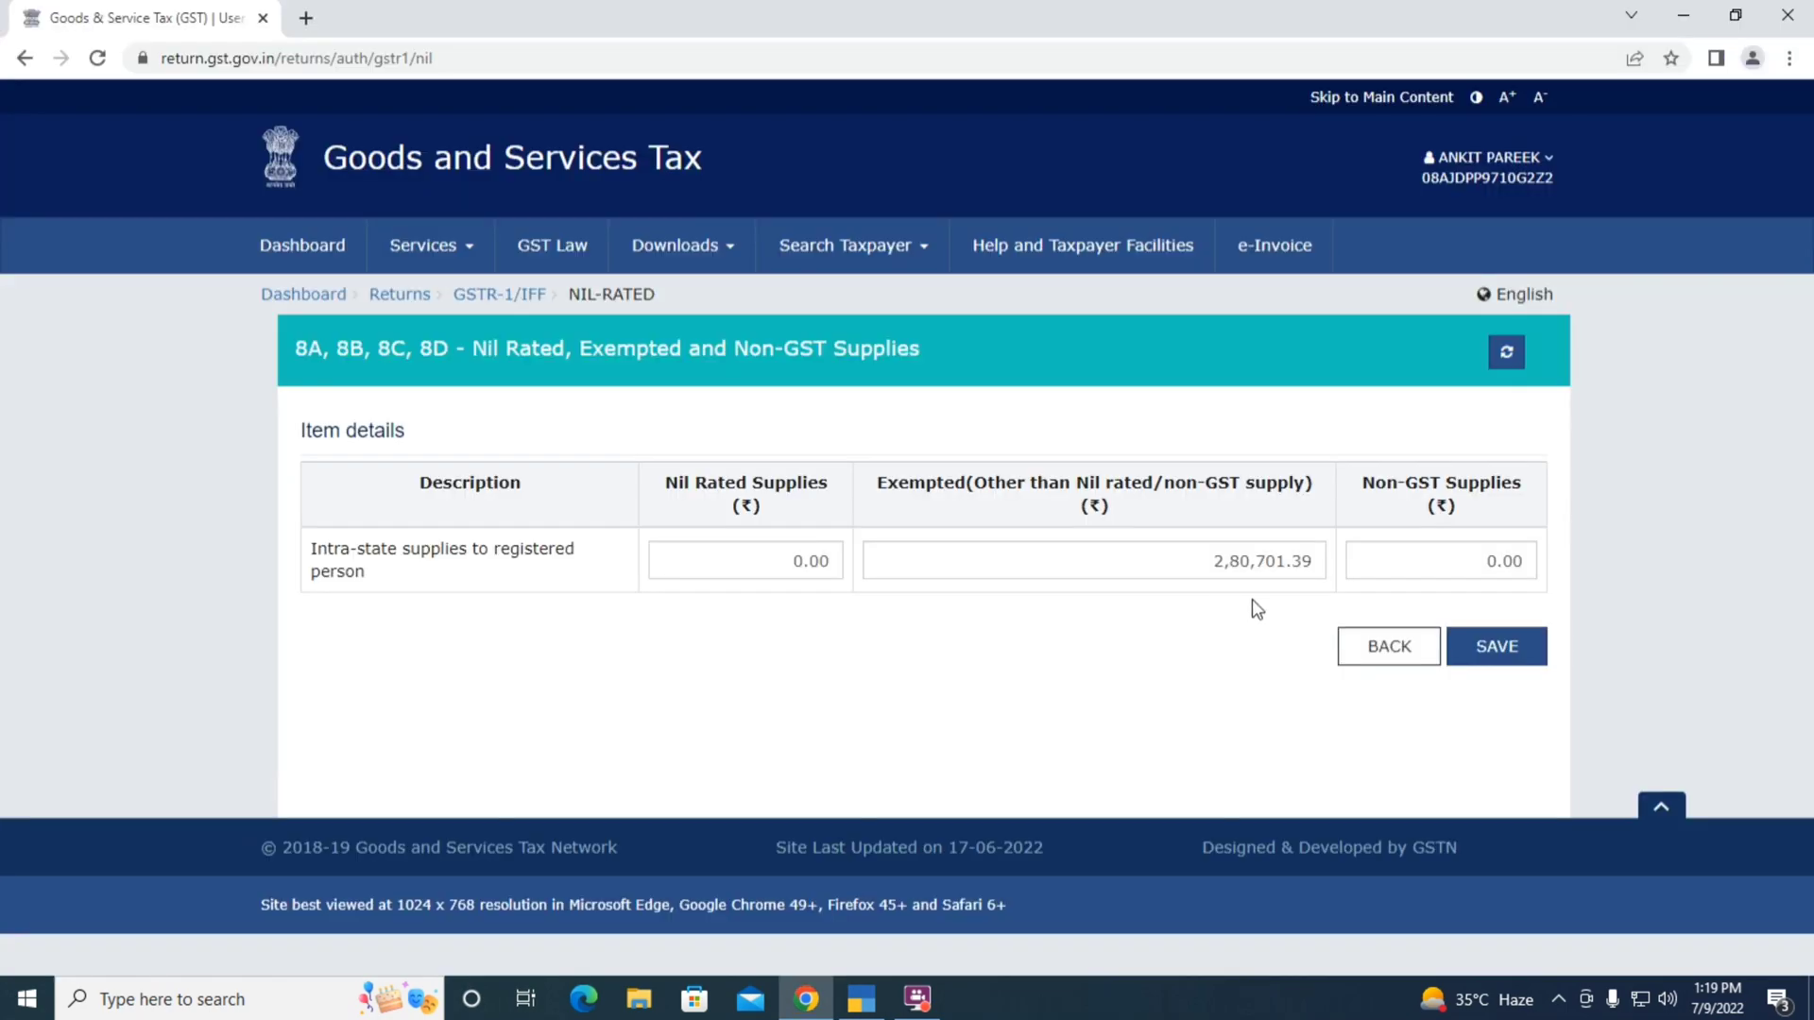
{"action": "key", "text": "alt+Tab"}
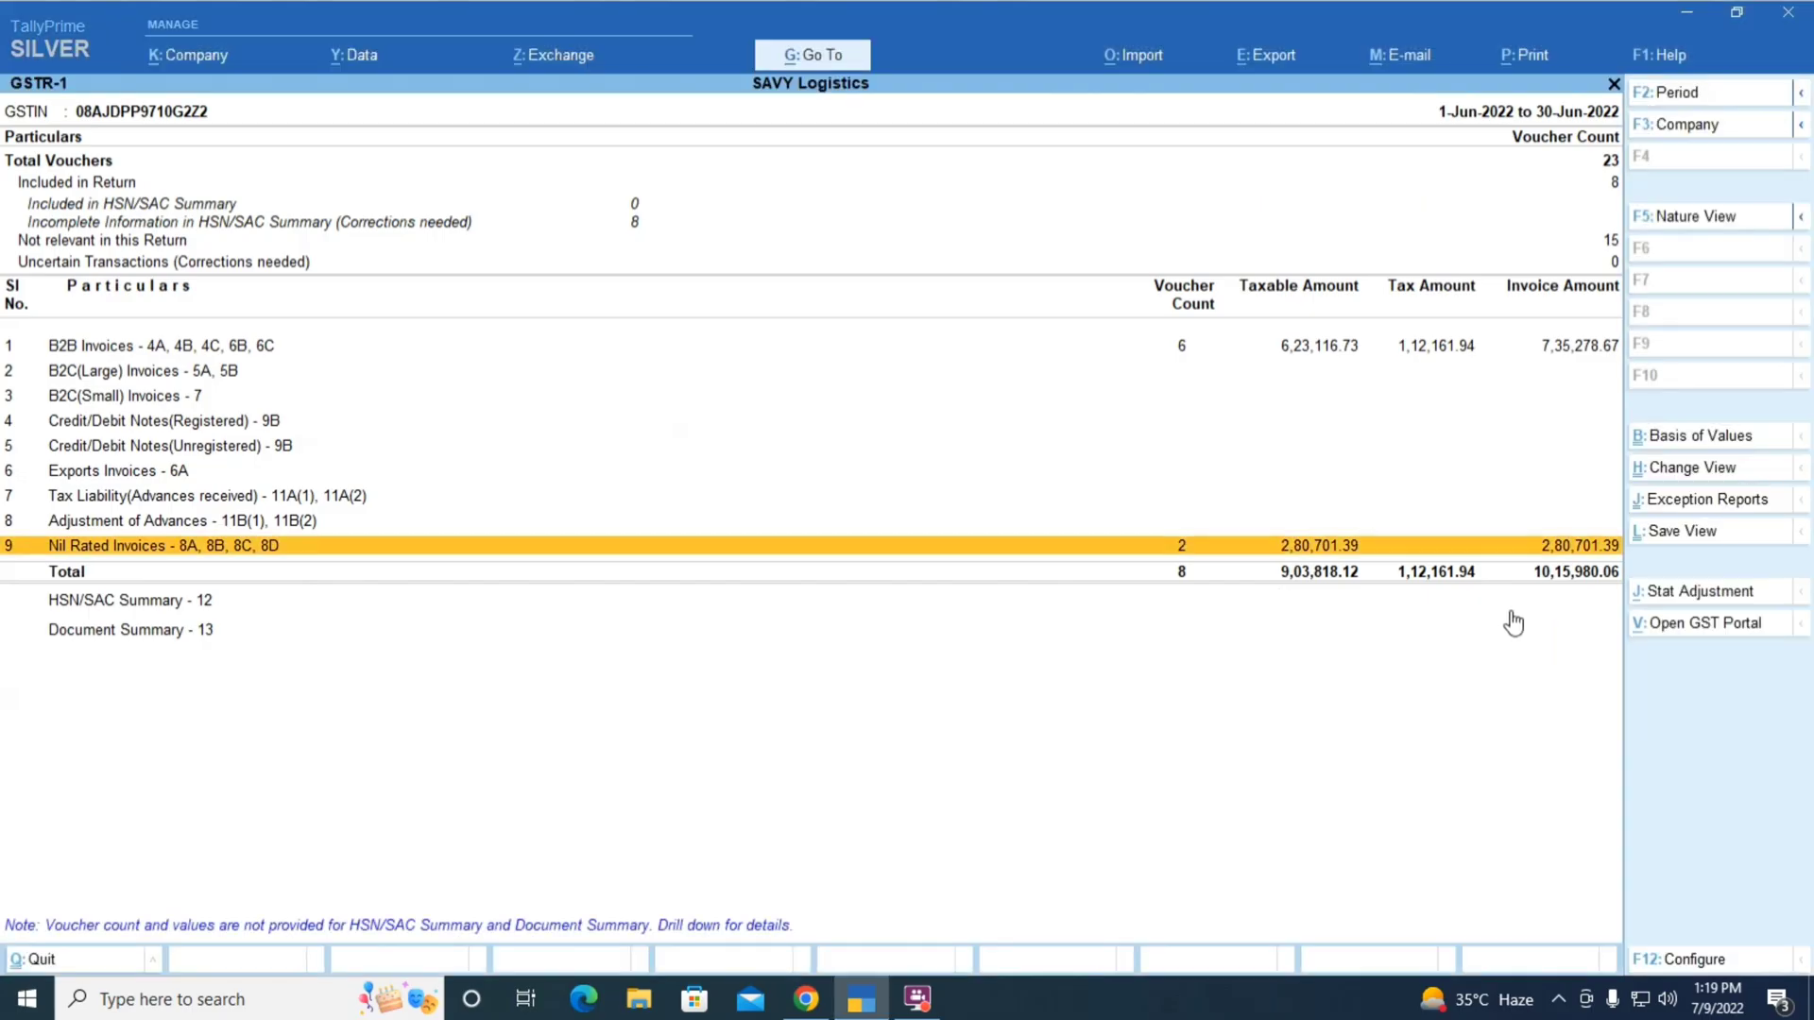
{"action": "key", "text": "alt+Tab"}
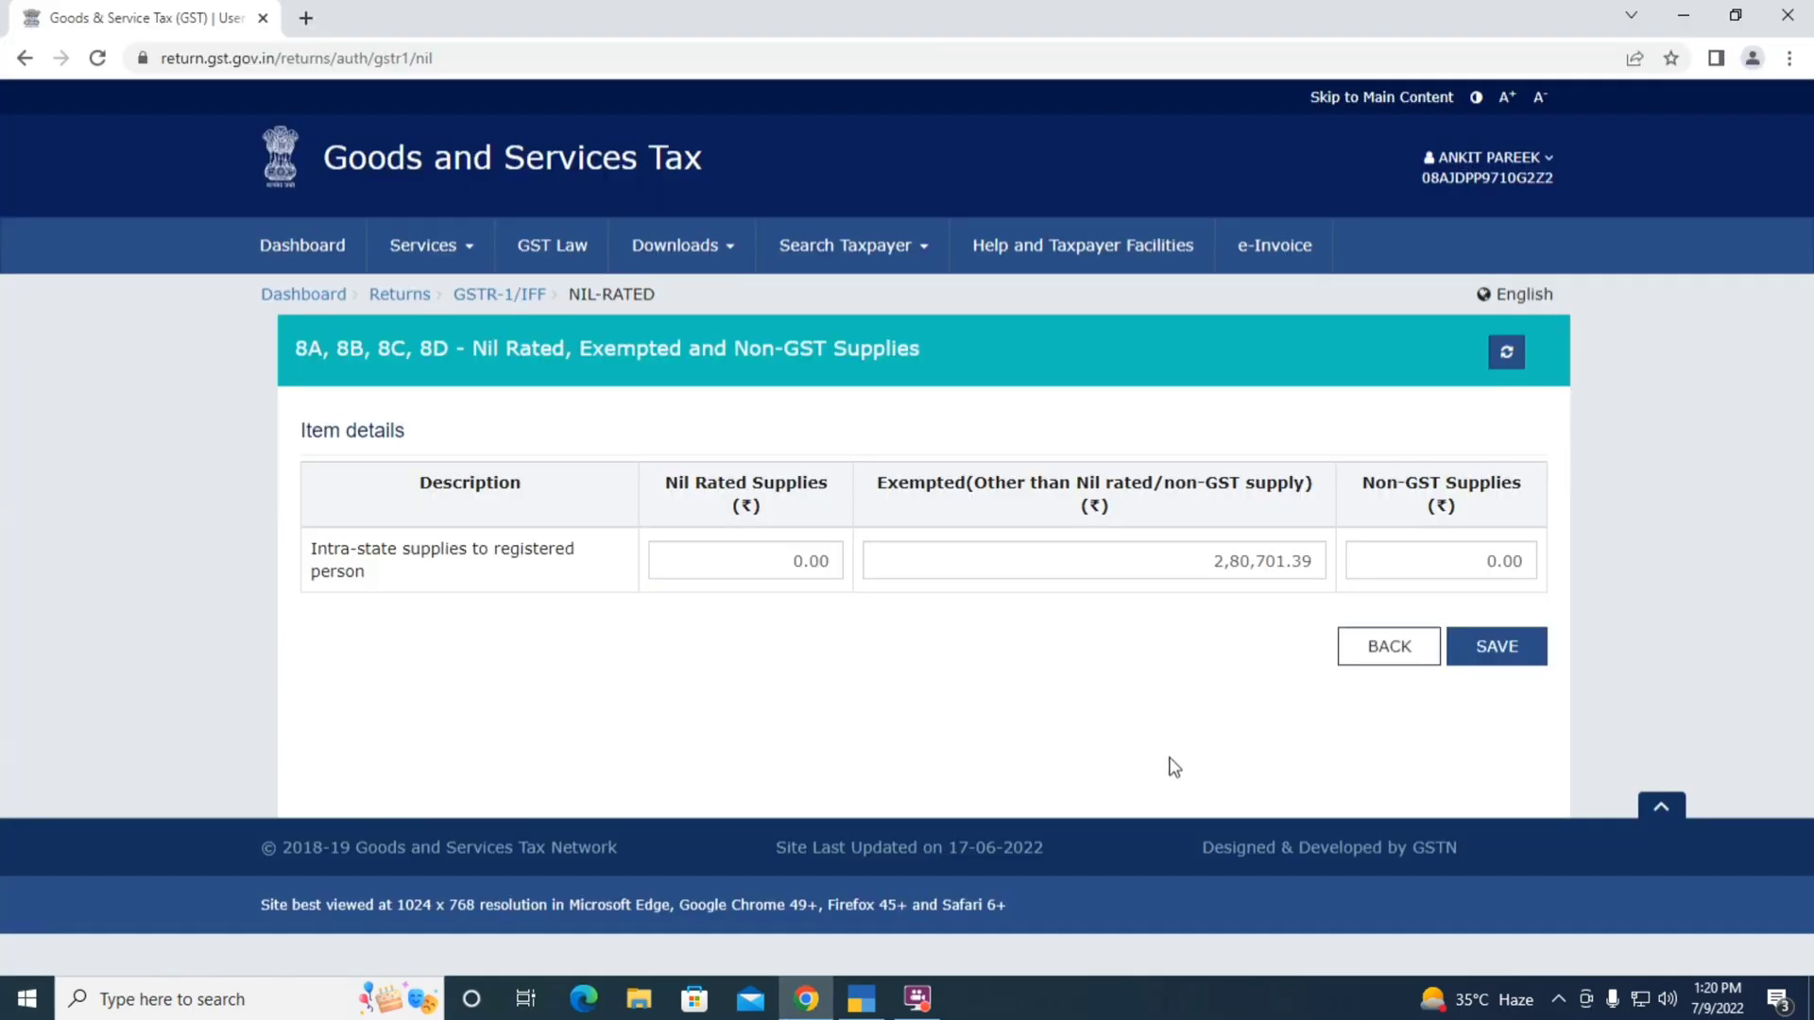
{"action": "left_click", "coordinate": [1351, 662]}
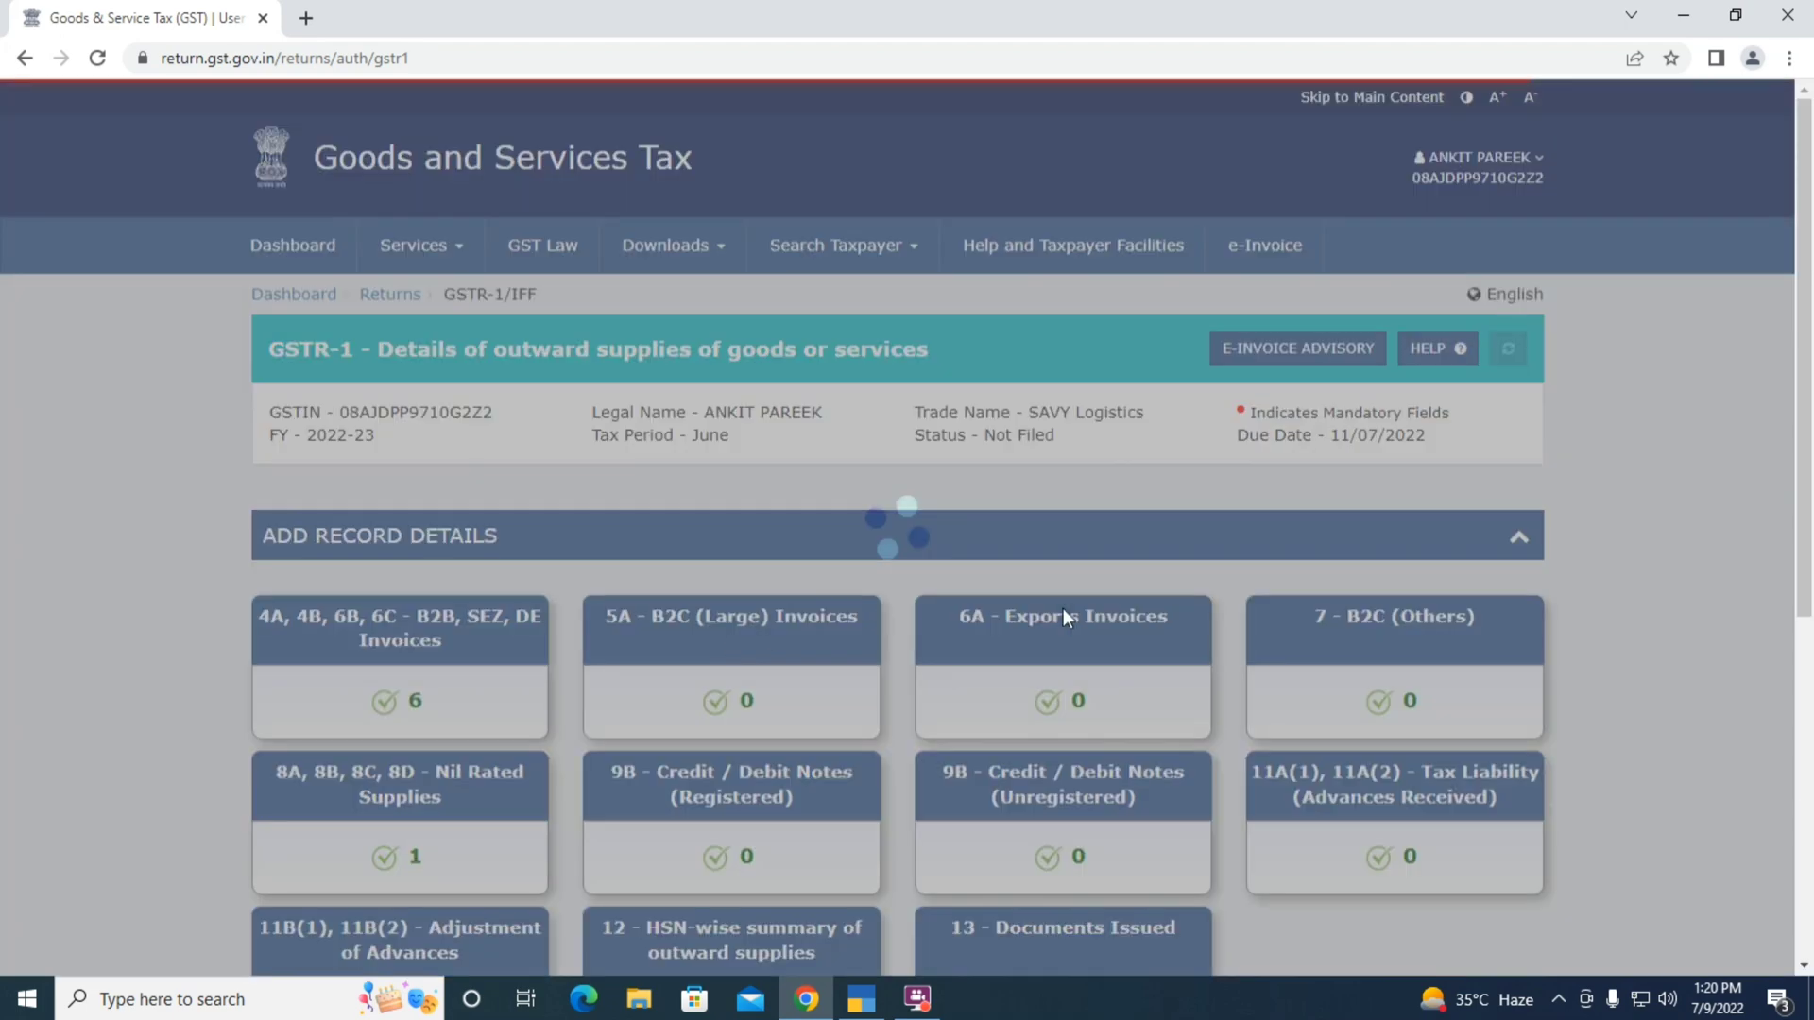
{"action": "scroll", "coordinate": [1165, 659], "scroll_direction": "down", "scroll_amount": 3}
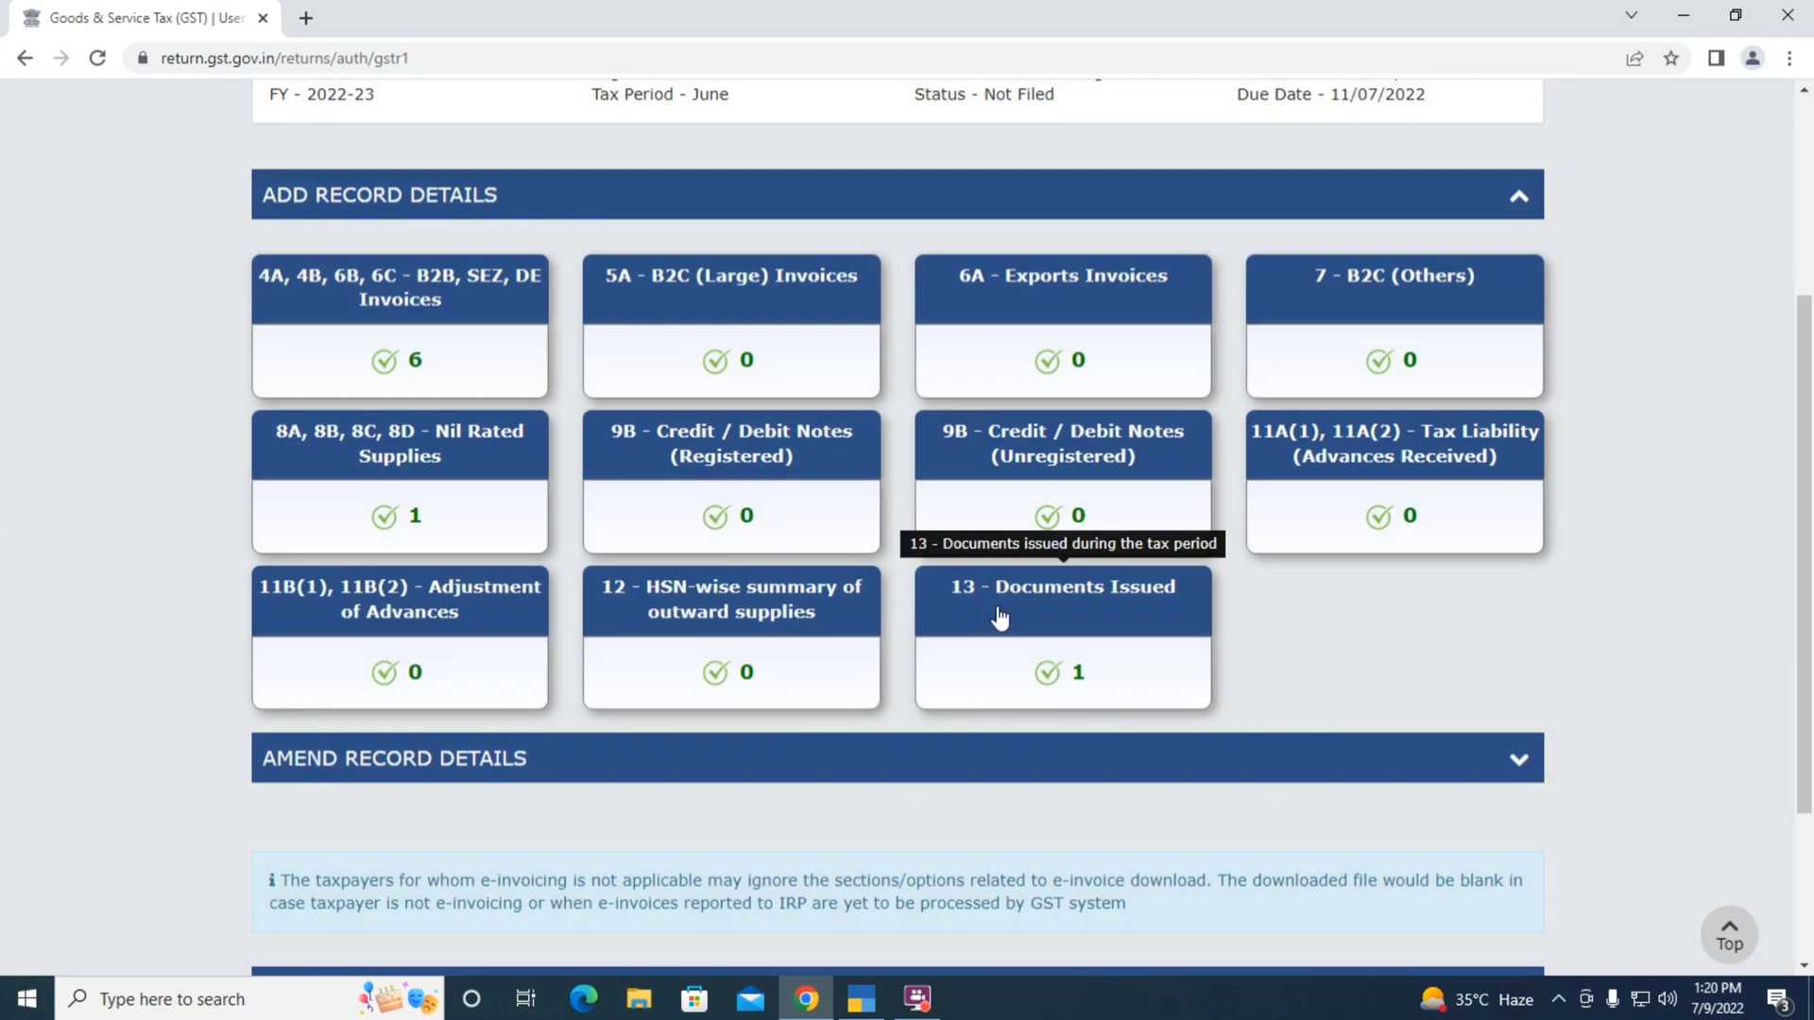
{"action": "left_click", "coordinate": [1081, 605]}
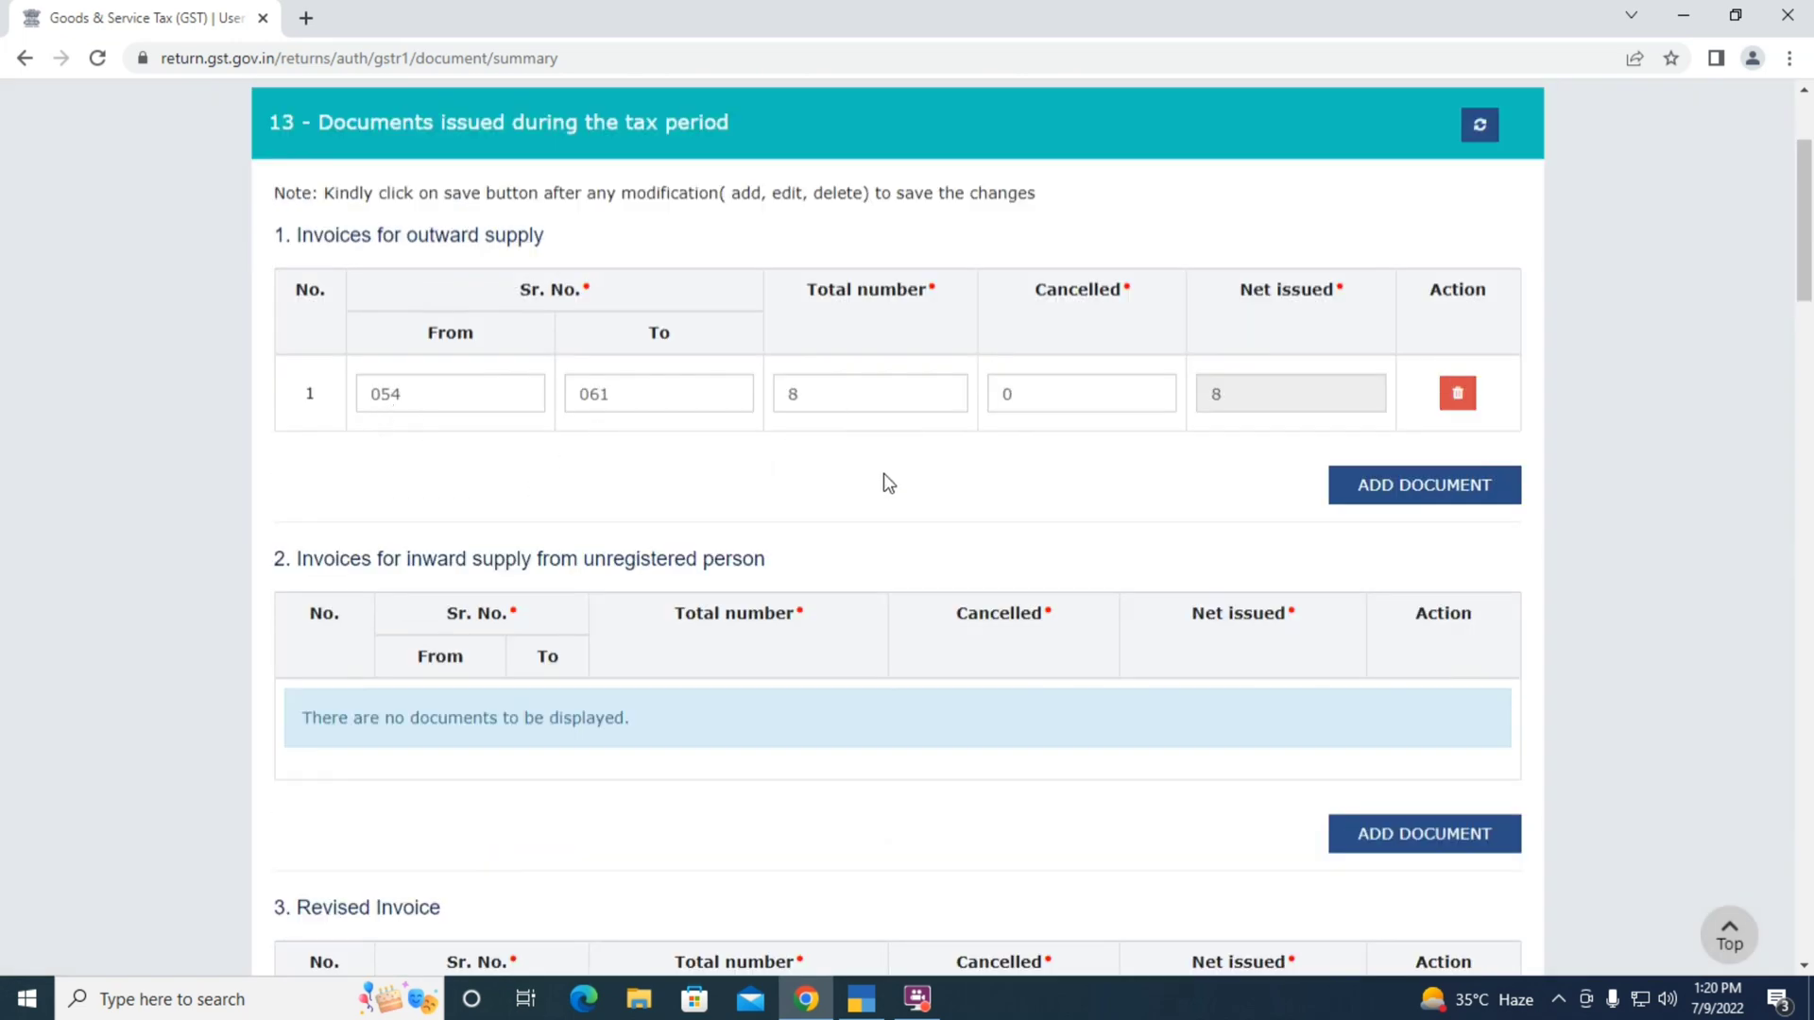
{"action": "key", "text": "alt+Tab"}
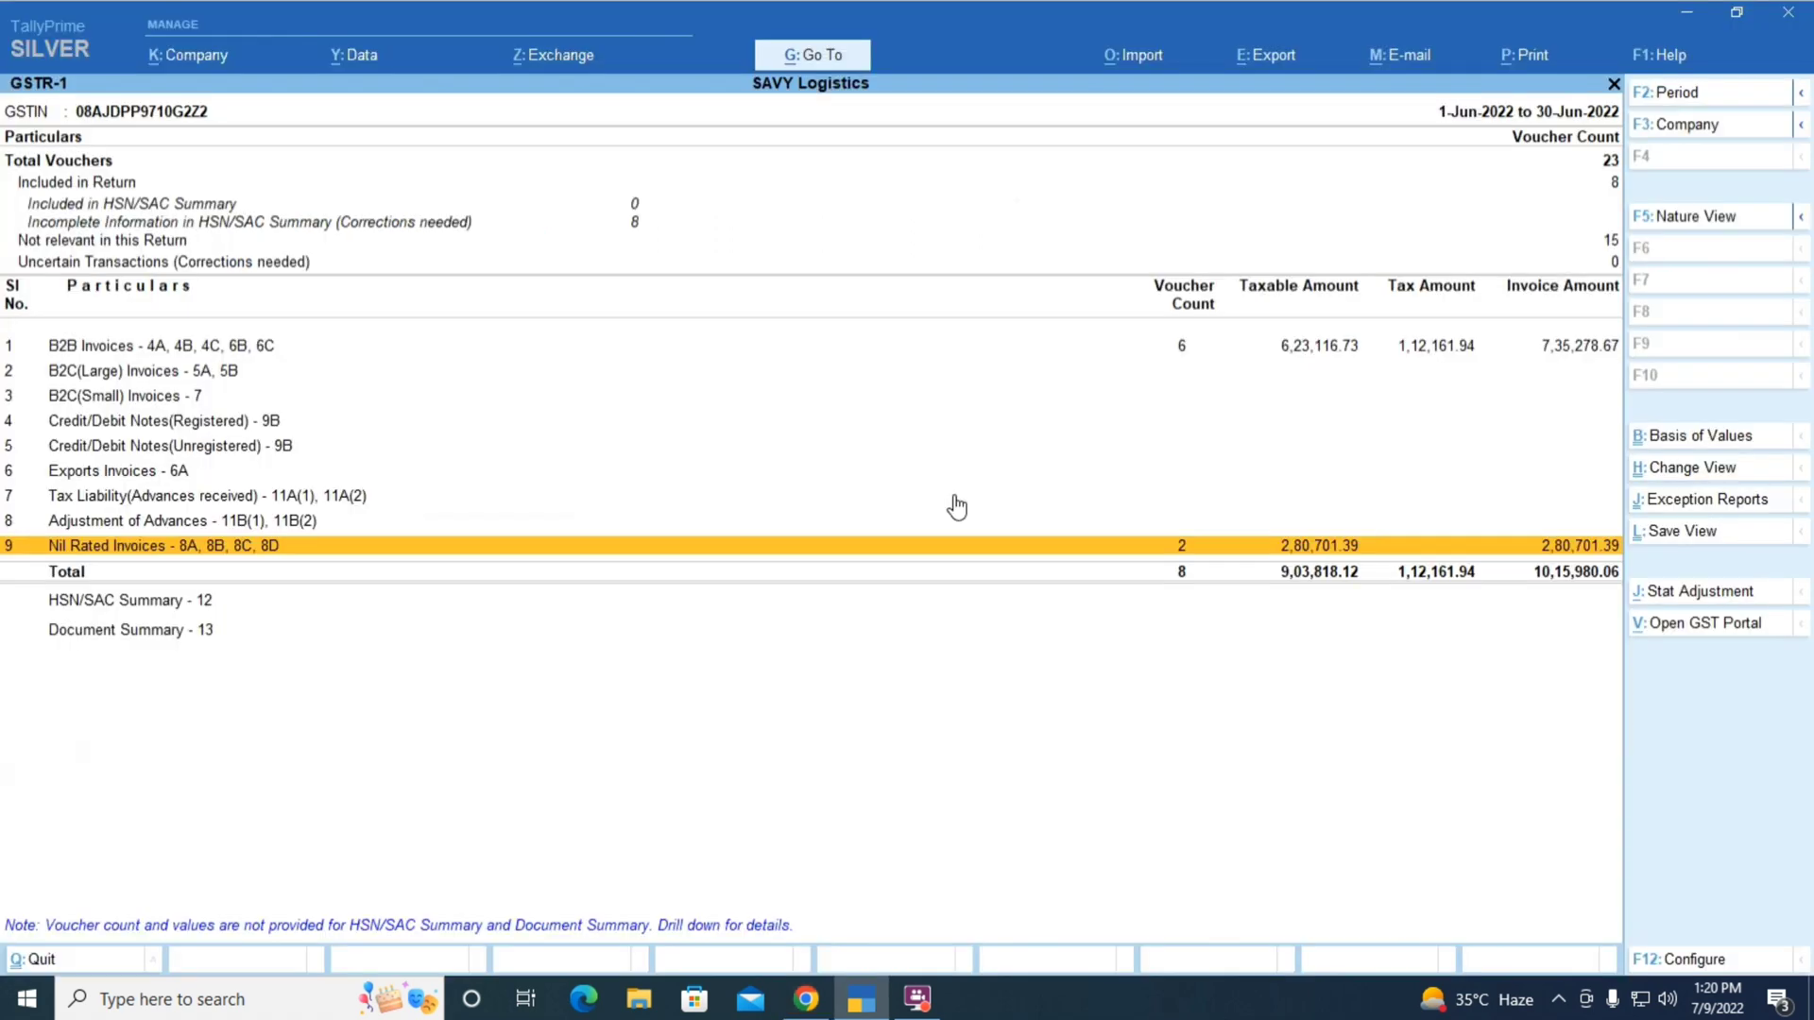
{"action": "key", "text": "Down"}
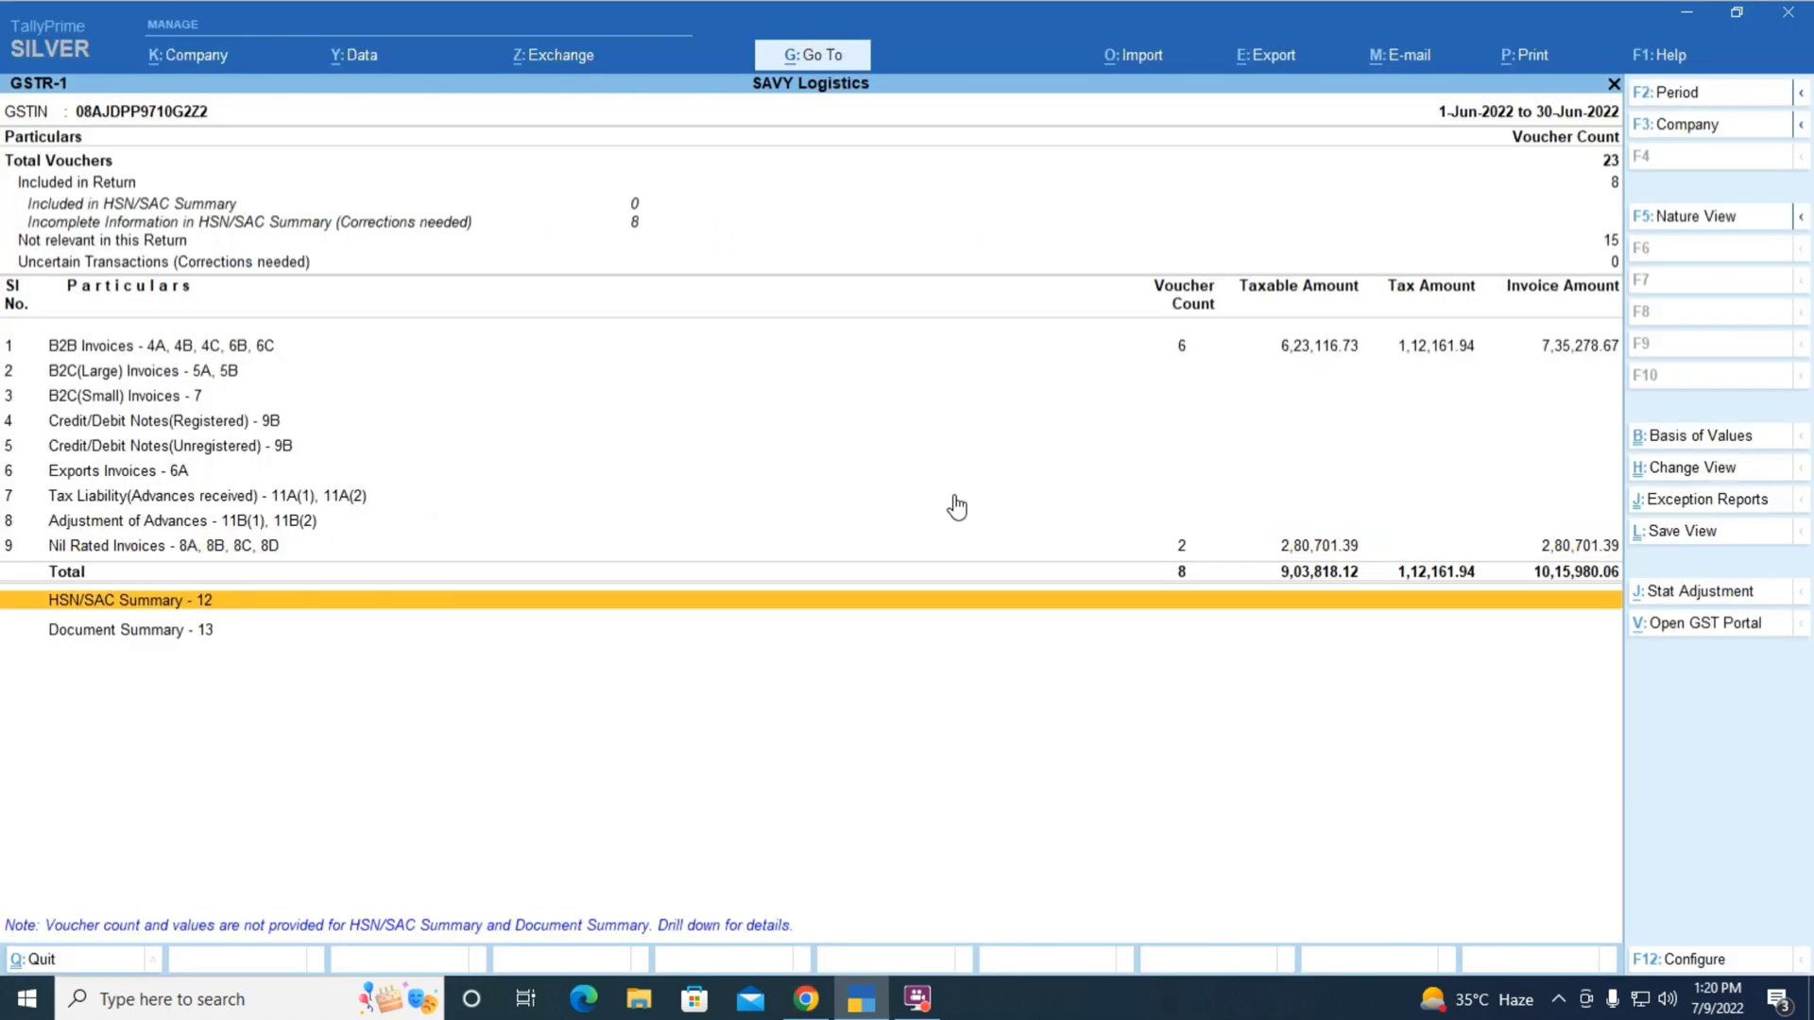
{"action": "key", "text": "Up"}
{"action": "key", "text": "Down"}
{"action": "key", "text": "Down"}
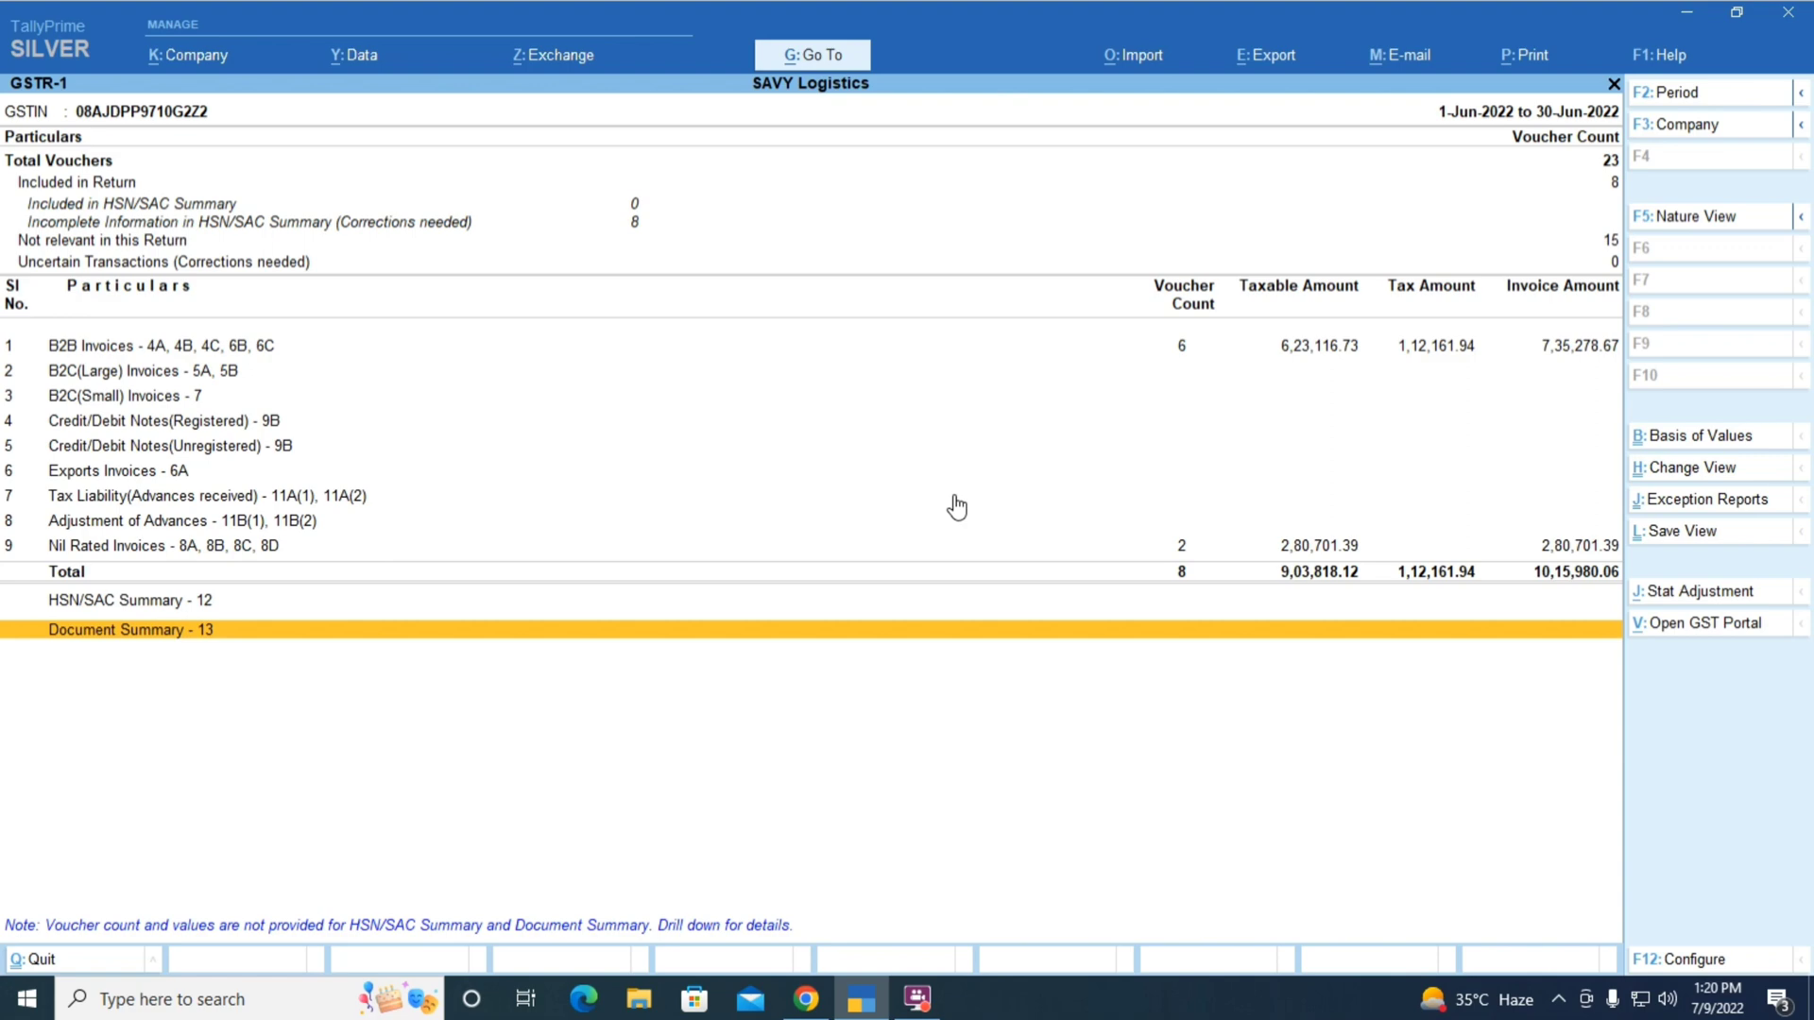
{"action": "key", "text": "Return"}
{"action": "key", "text": "Down"}
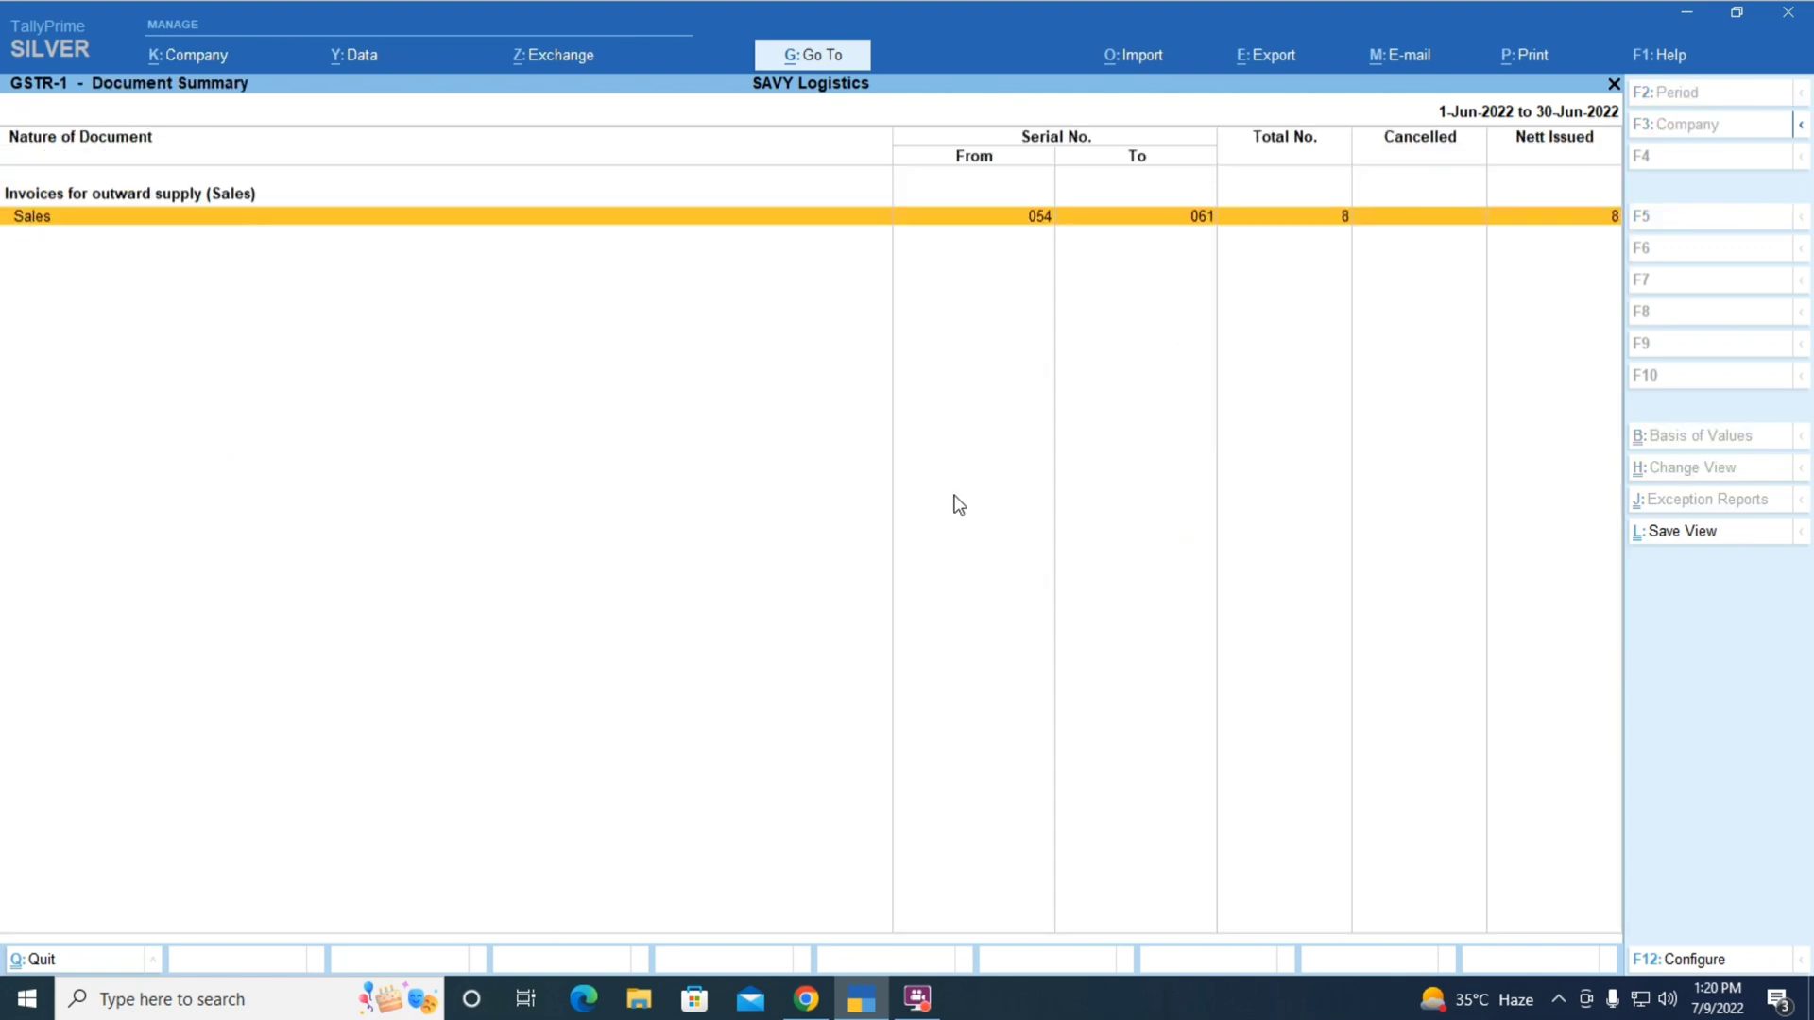
{"action": "key", "text": "alt+Tab"}
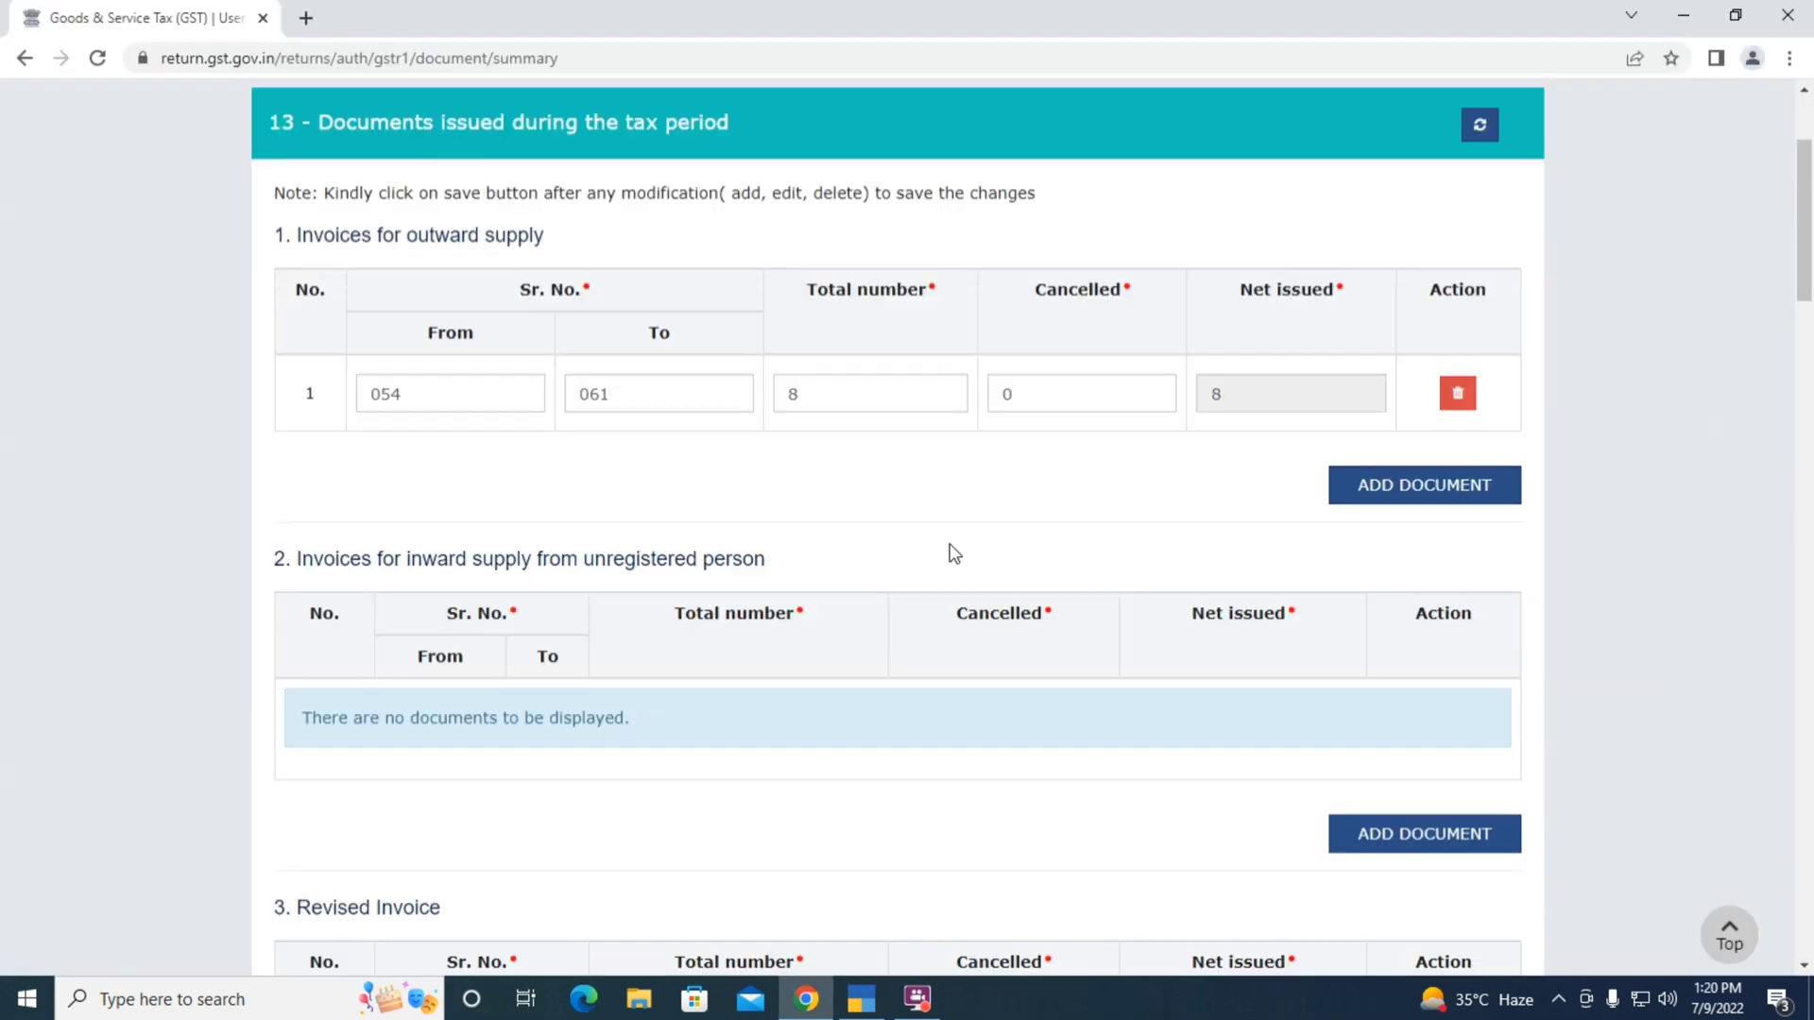
{"action": "key", "text": "alt+Tab"}
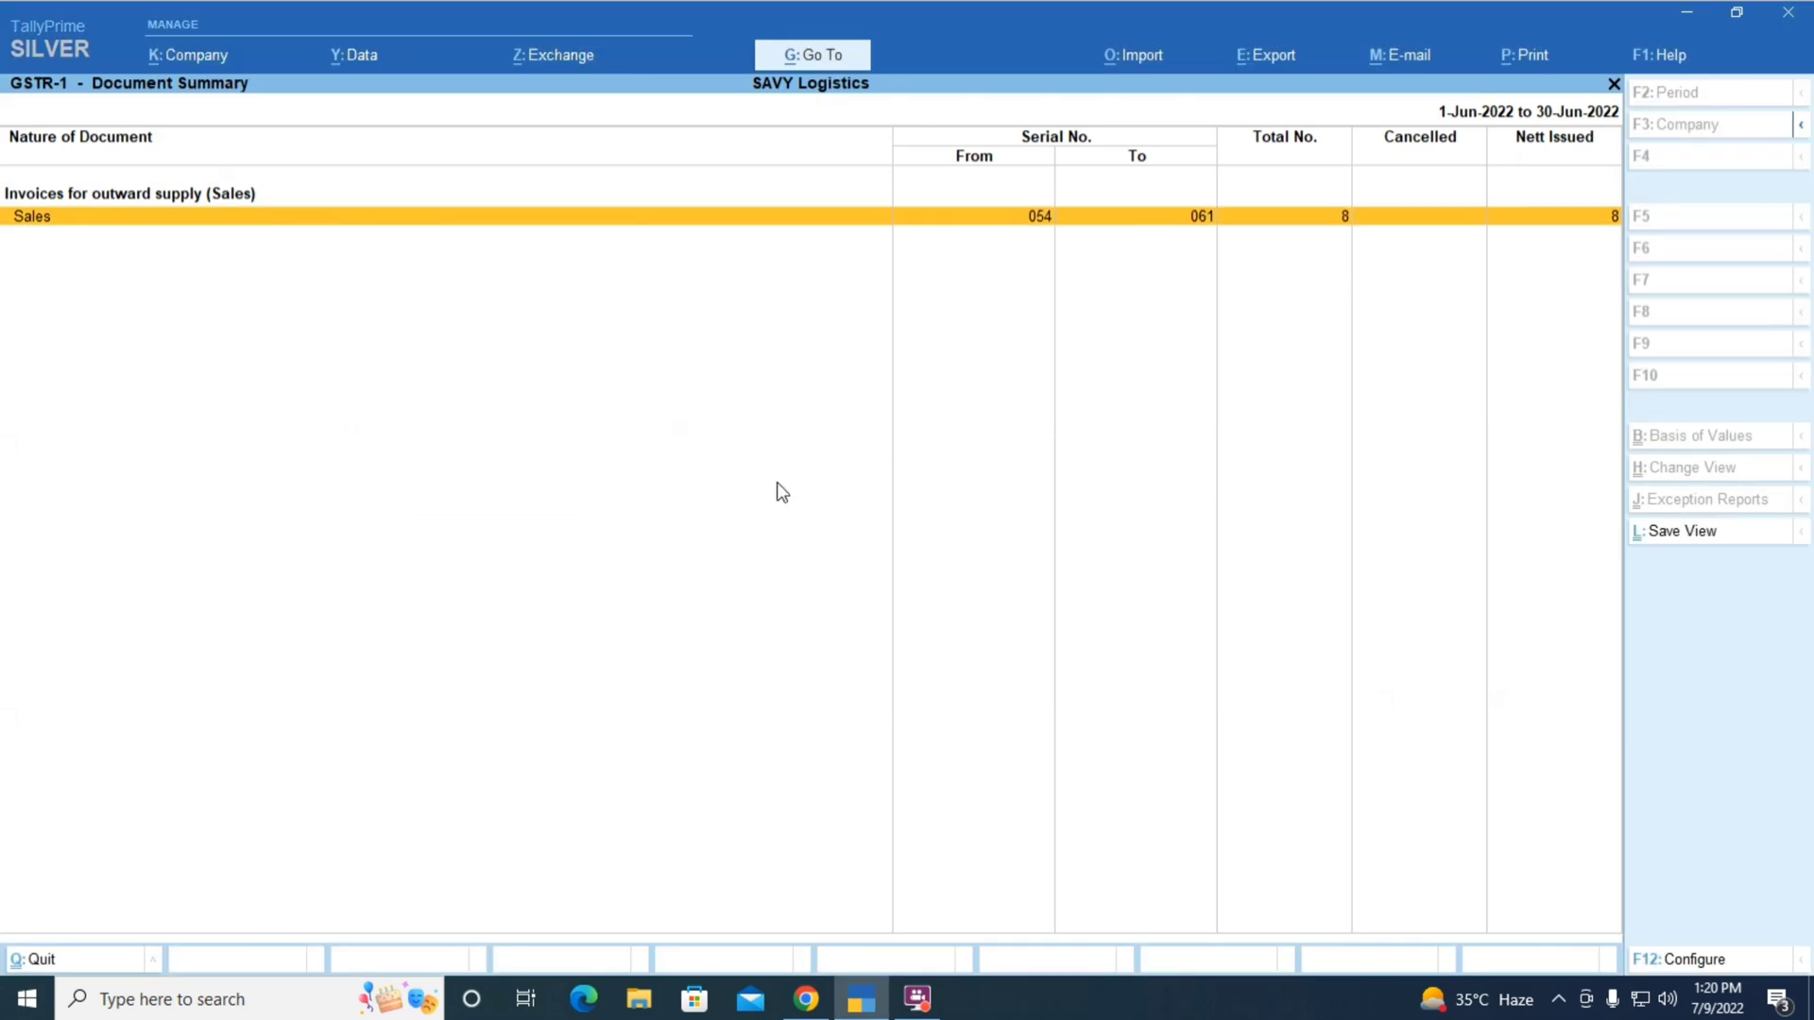
{"action": "key", "text": "Escape"}
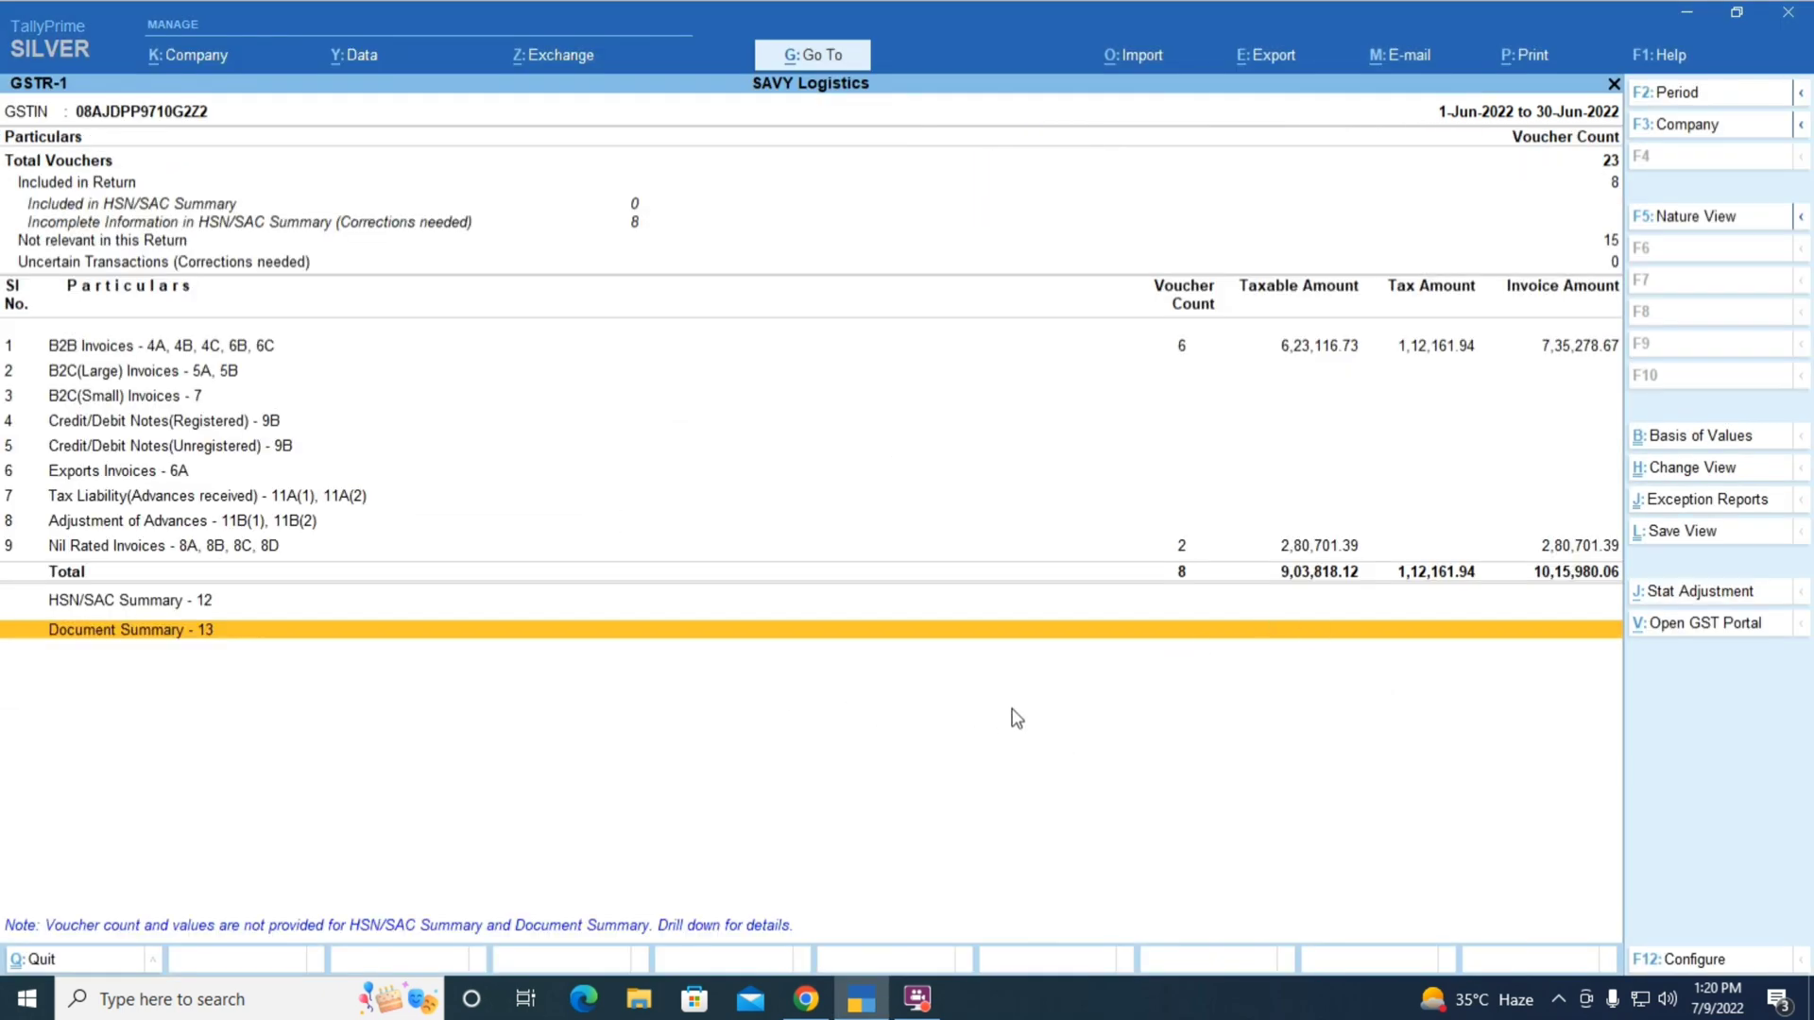
{"action": "key", "text": "alt+Tab"}
{"action": "scroll", "coordinate": [990, 676], "scroll_direction": "down", "scroll_amount": 15}
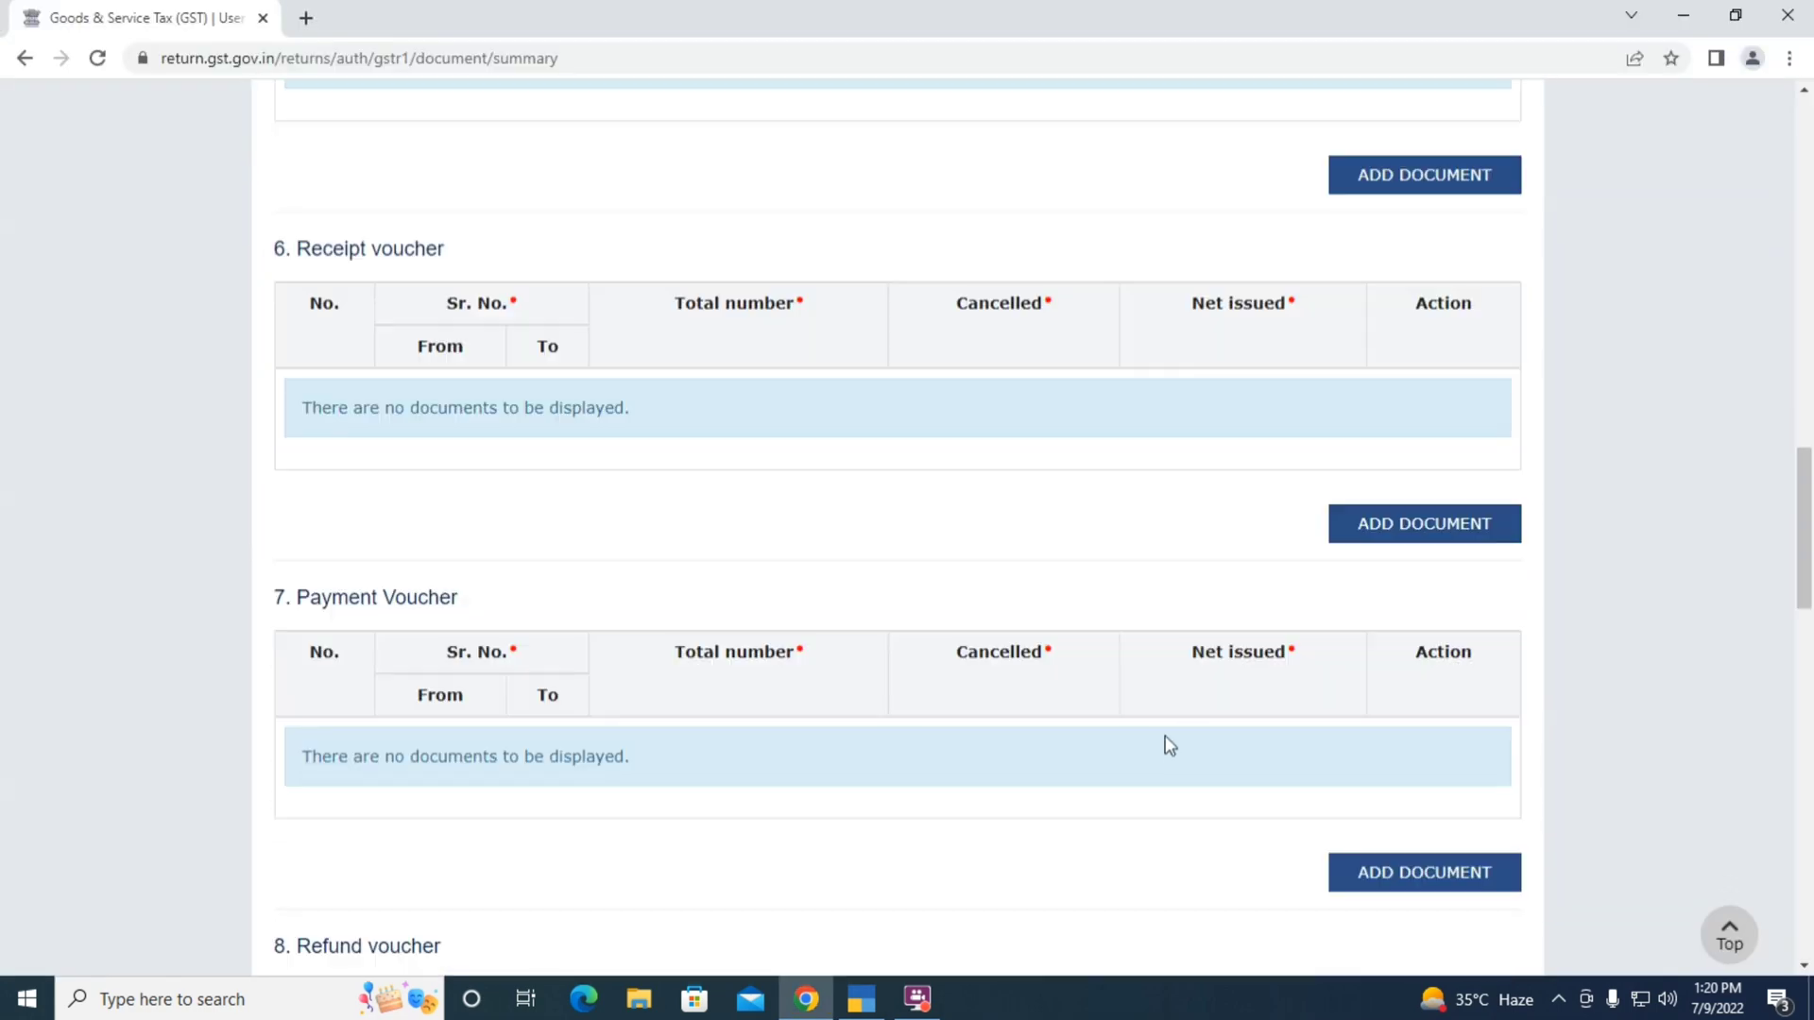
{"action": "scroll", "coordinate": [1166, 738], "scroll_direction": "up", "scroll_amount": 15}
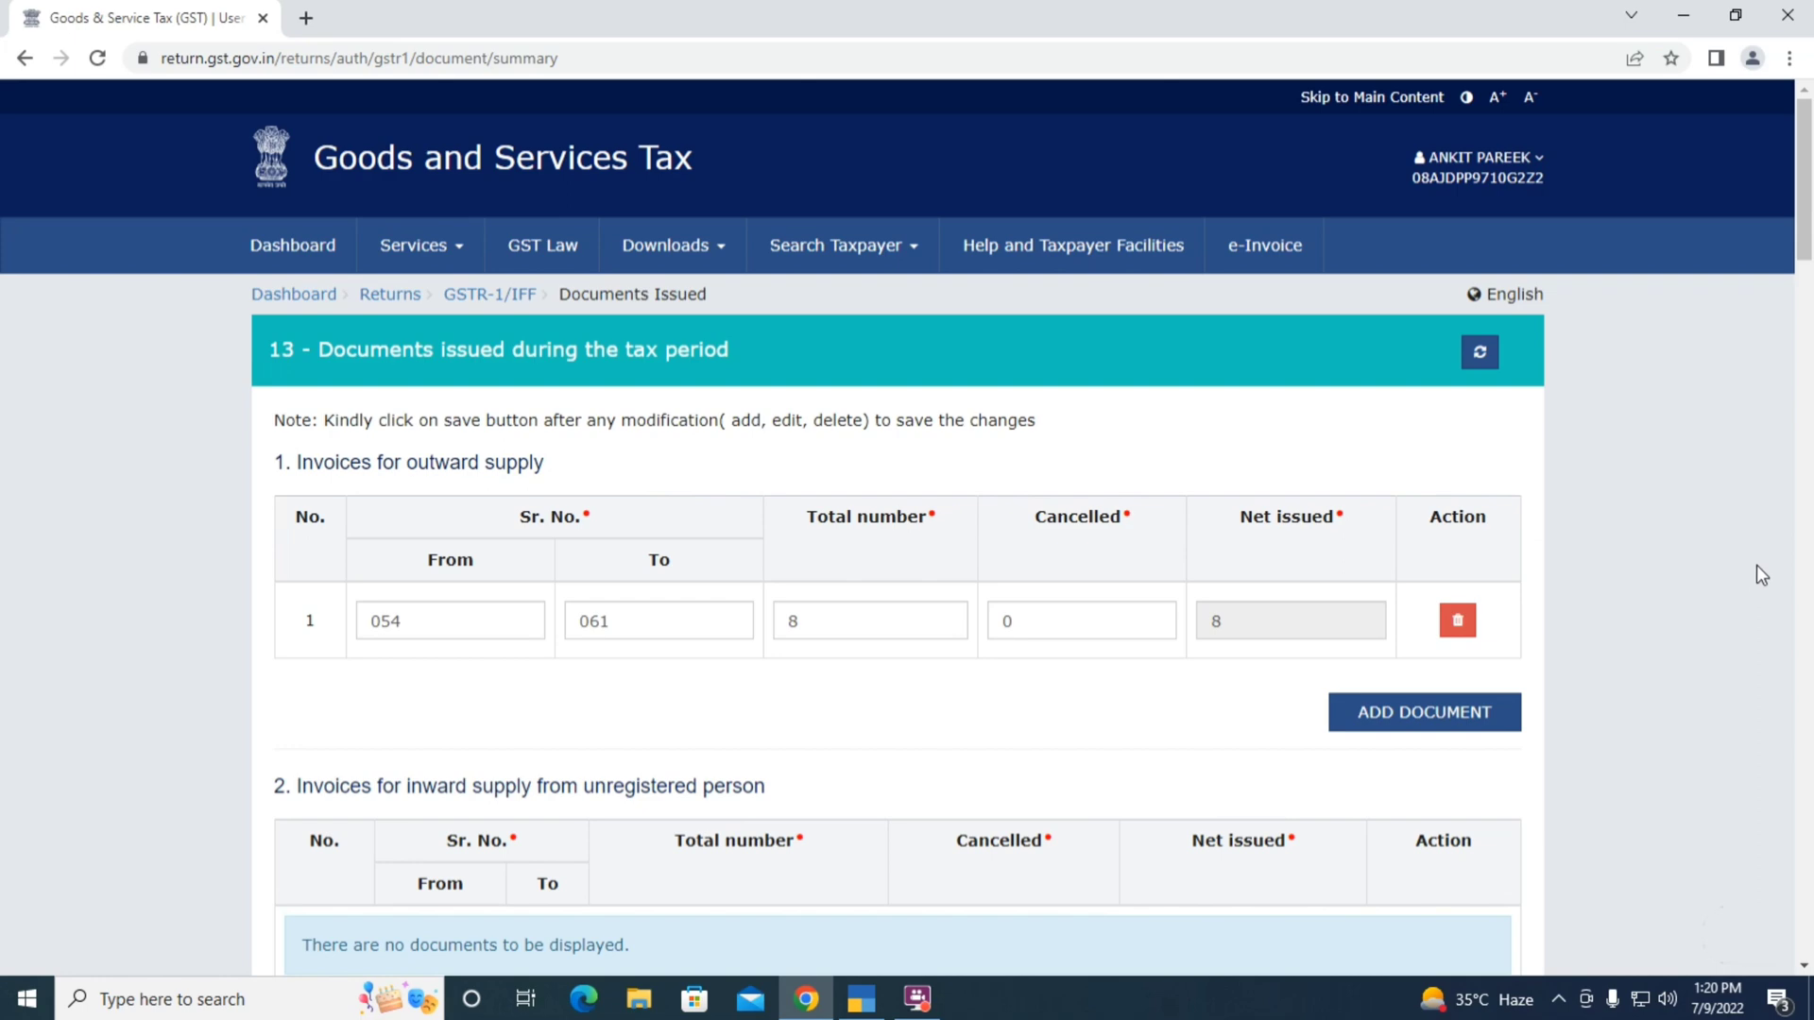
{"action": "scroll", "coordinate": [1755, 565], "scroll_direction": "down", "scroll_amount": 20}
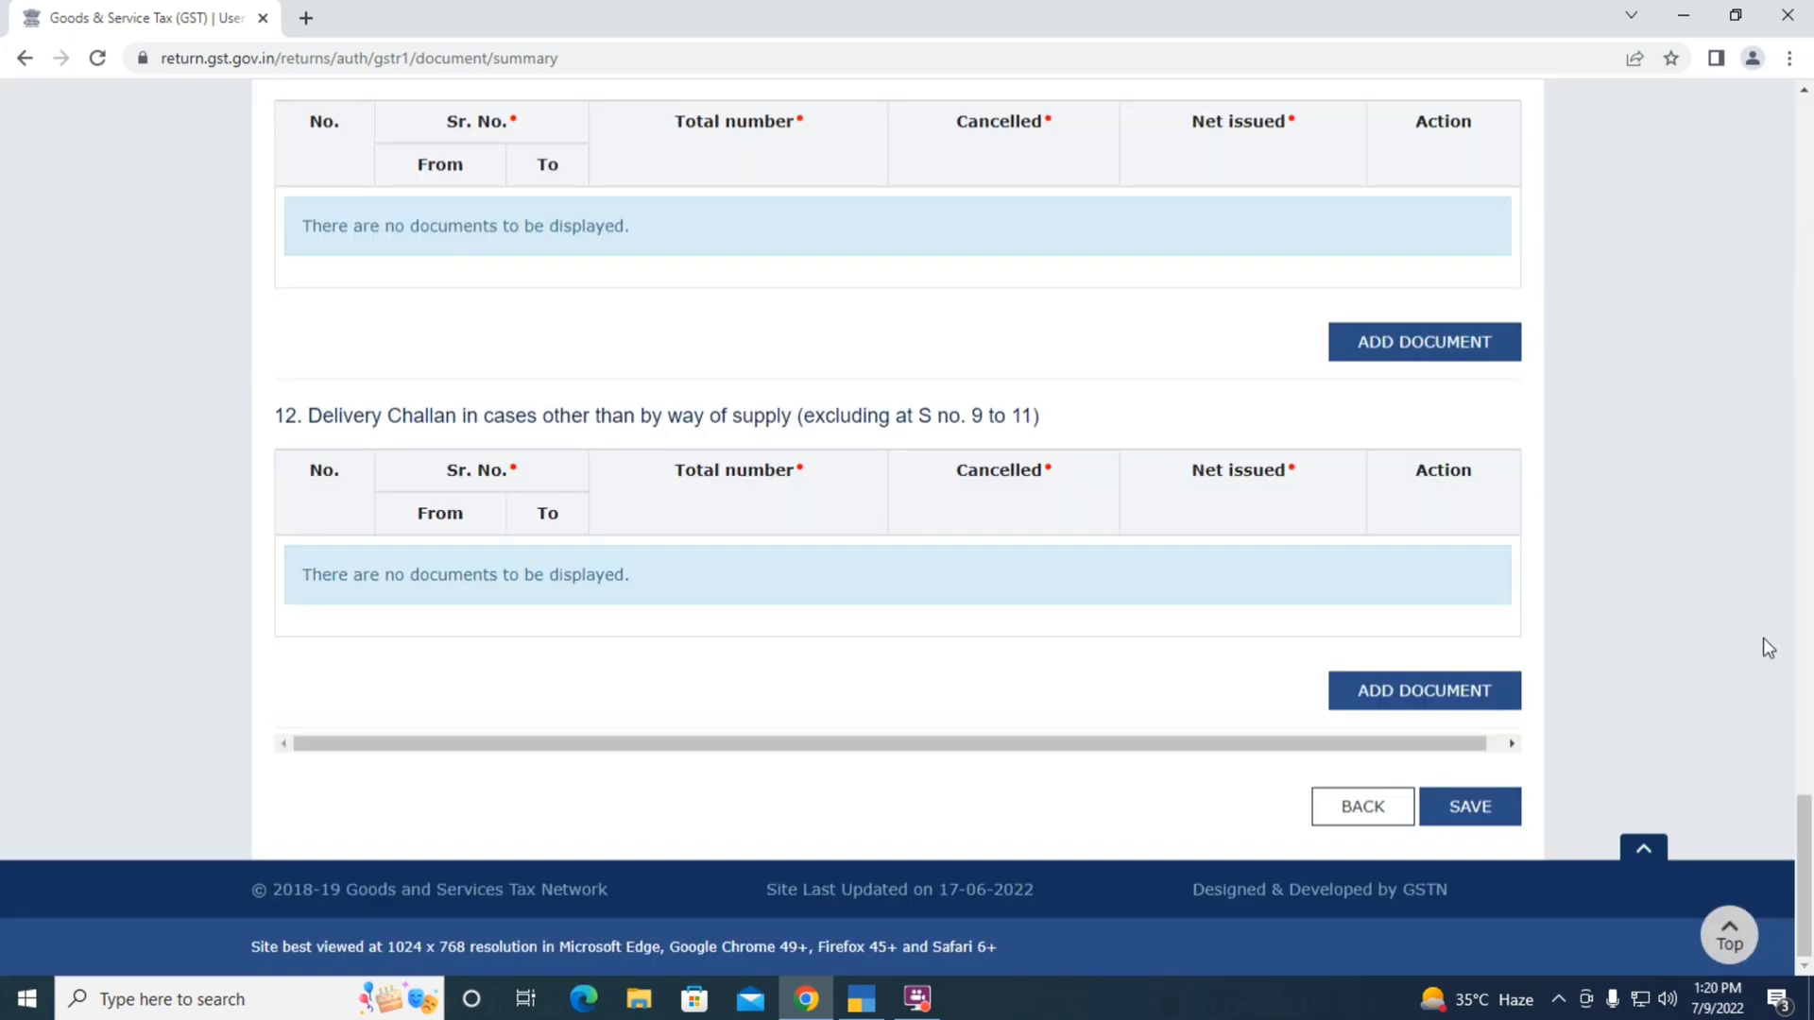
{"action": "left_click", "coordinate": [1315, 818]}
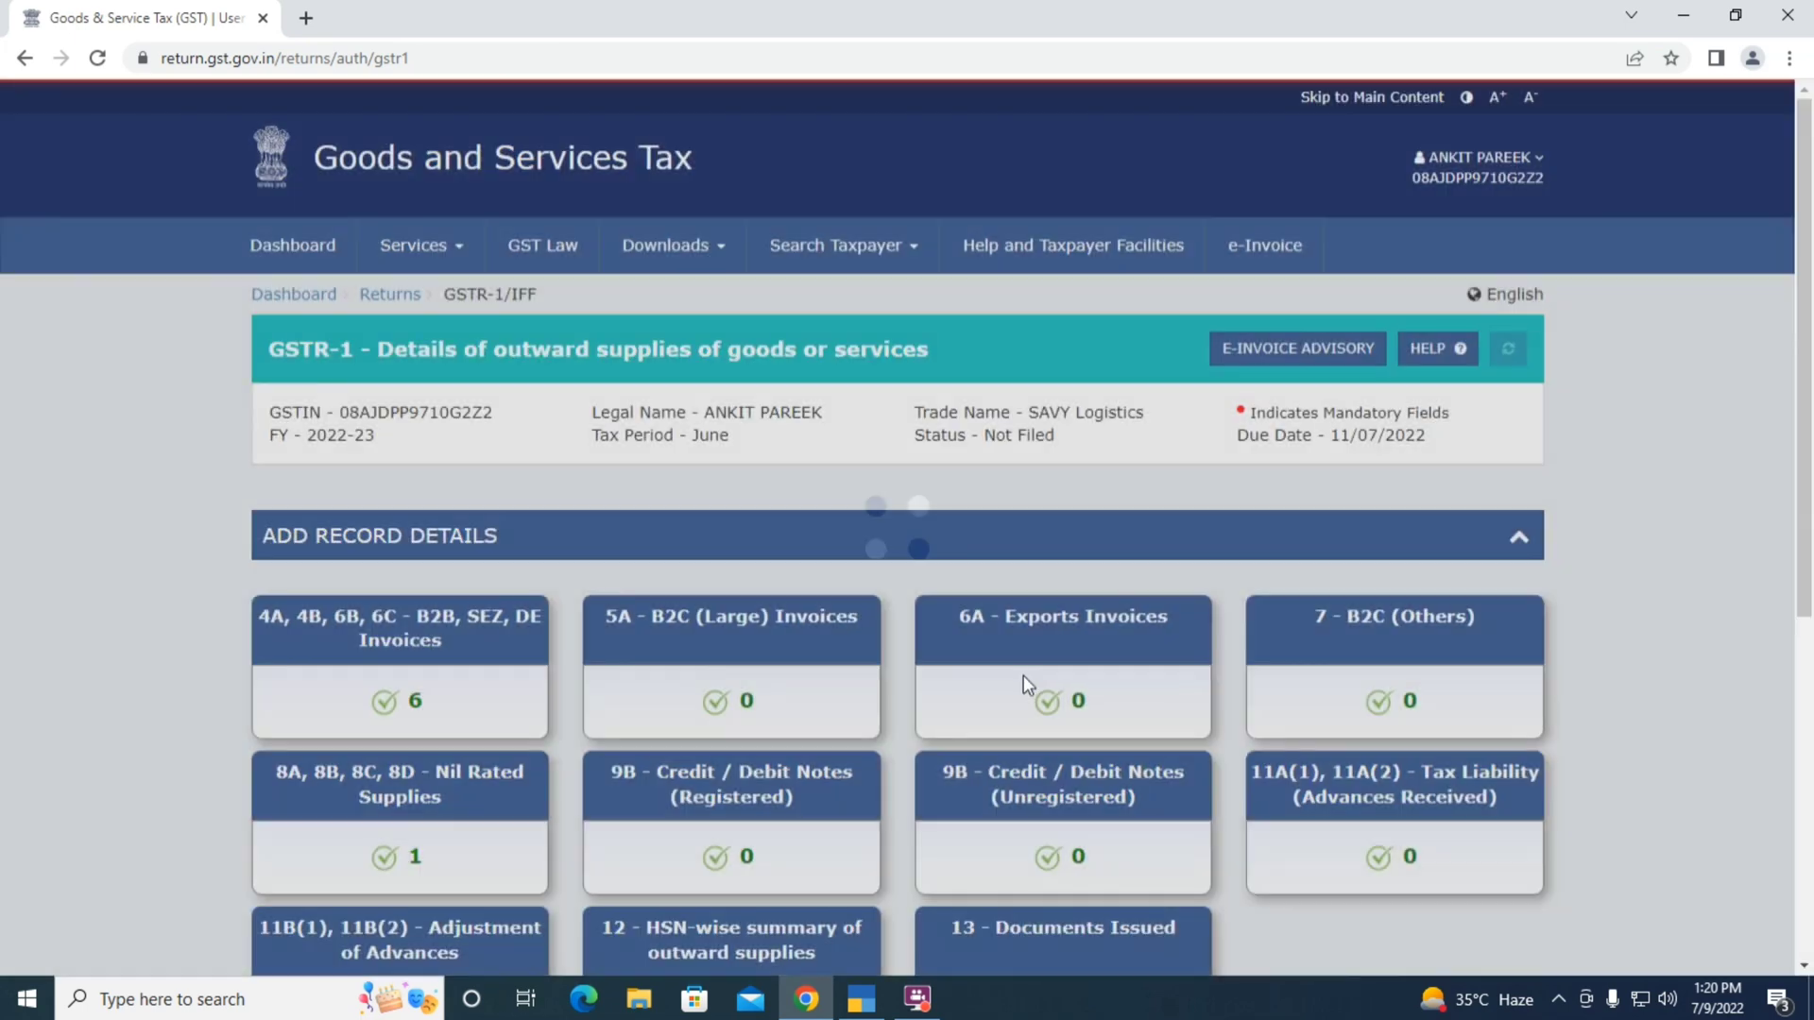
Open tile 12 HSN-wise summary, then minimise Chrome and TallyPrime to show the desktop
{"action": "scroll", "coordinate": [1219, 614], "scroll_direction": "down", "scroll_amount": 5}
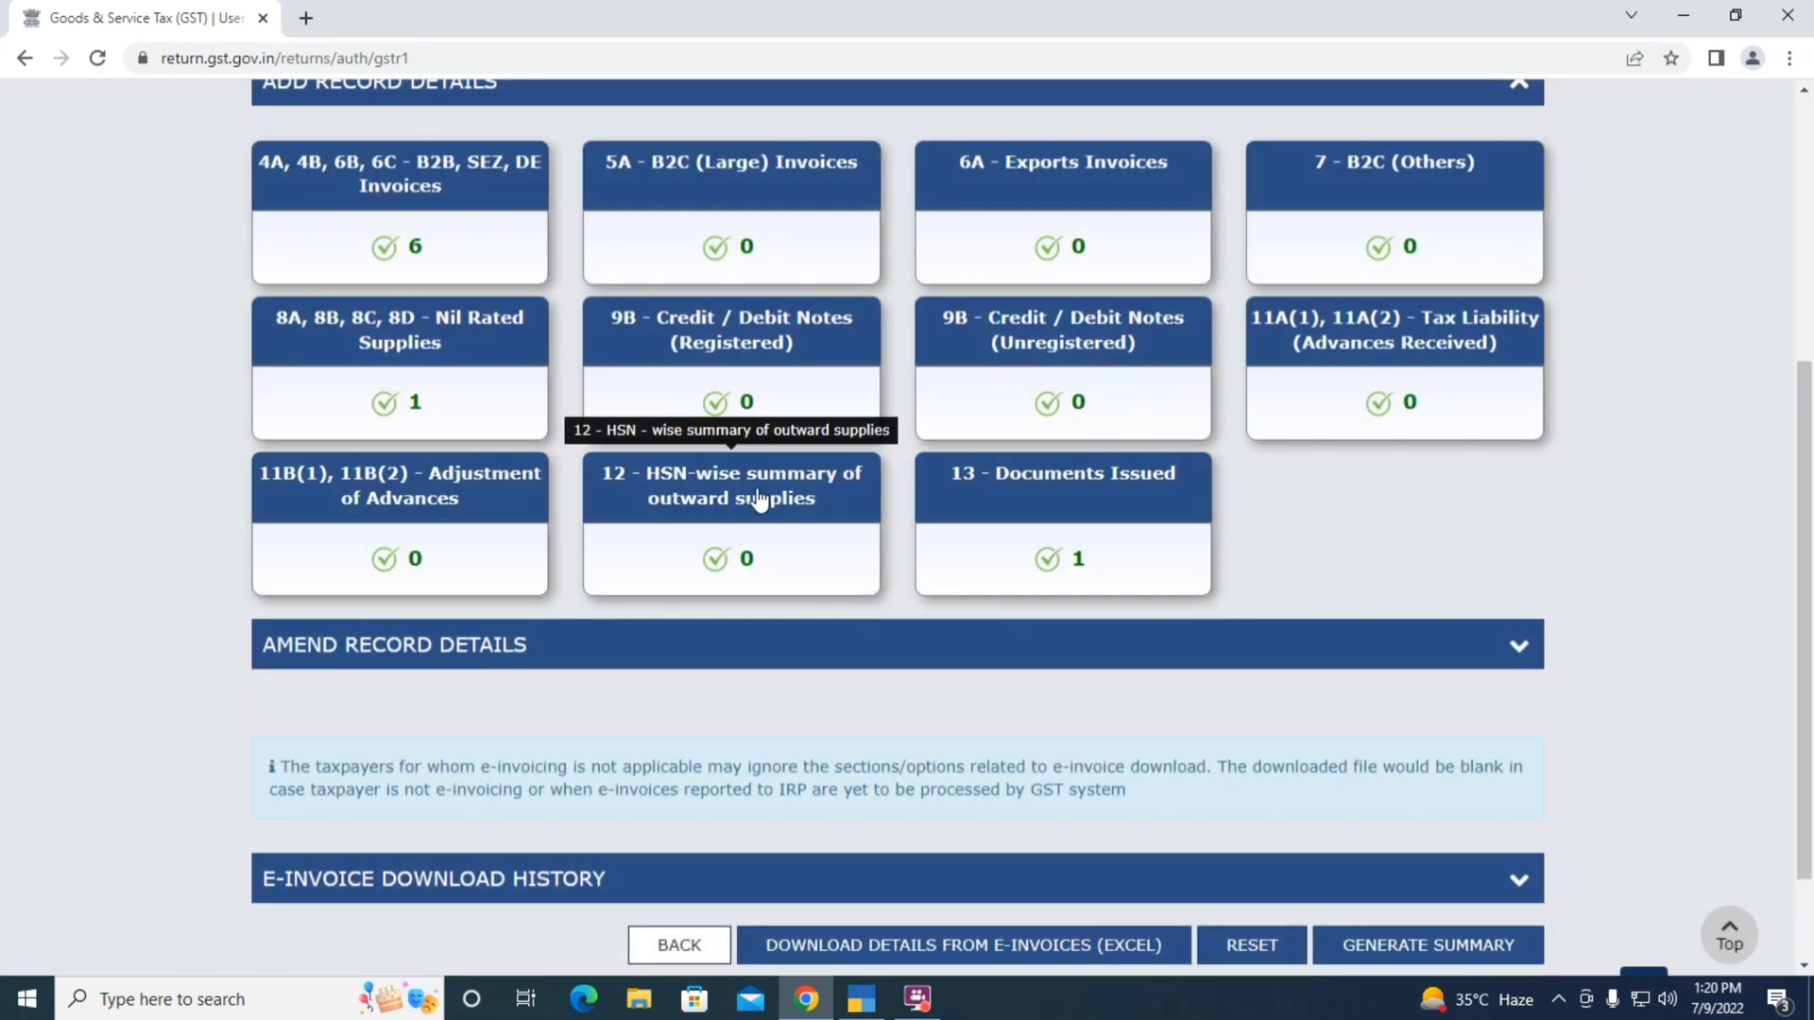
{"action": "left_click", "coordinate": [690, 505]}
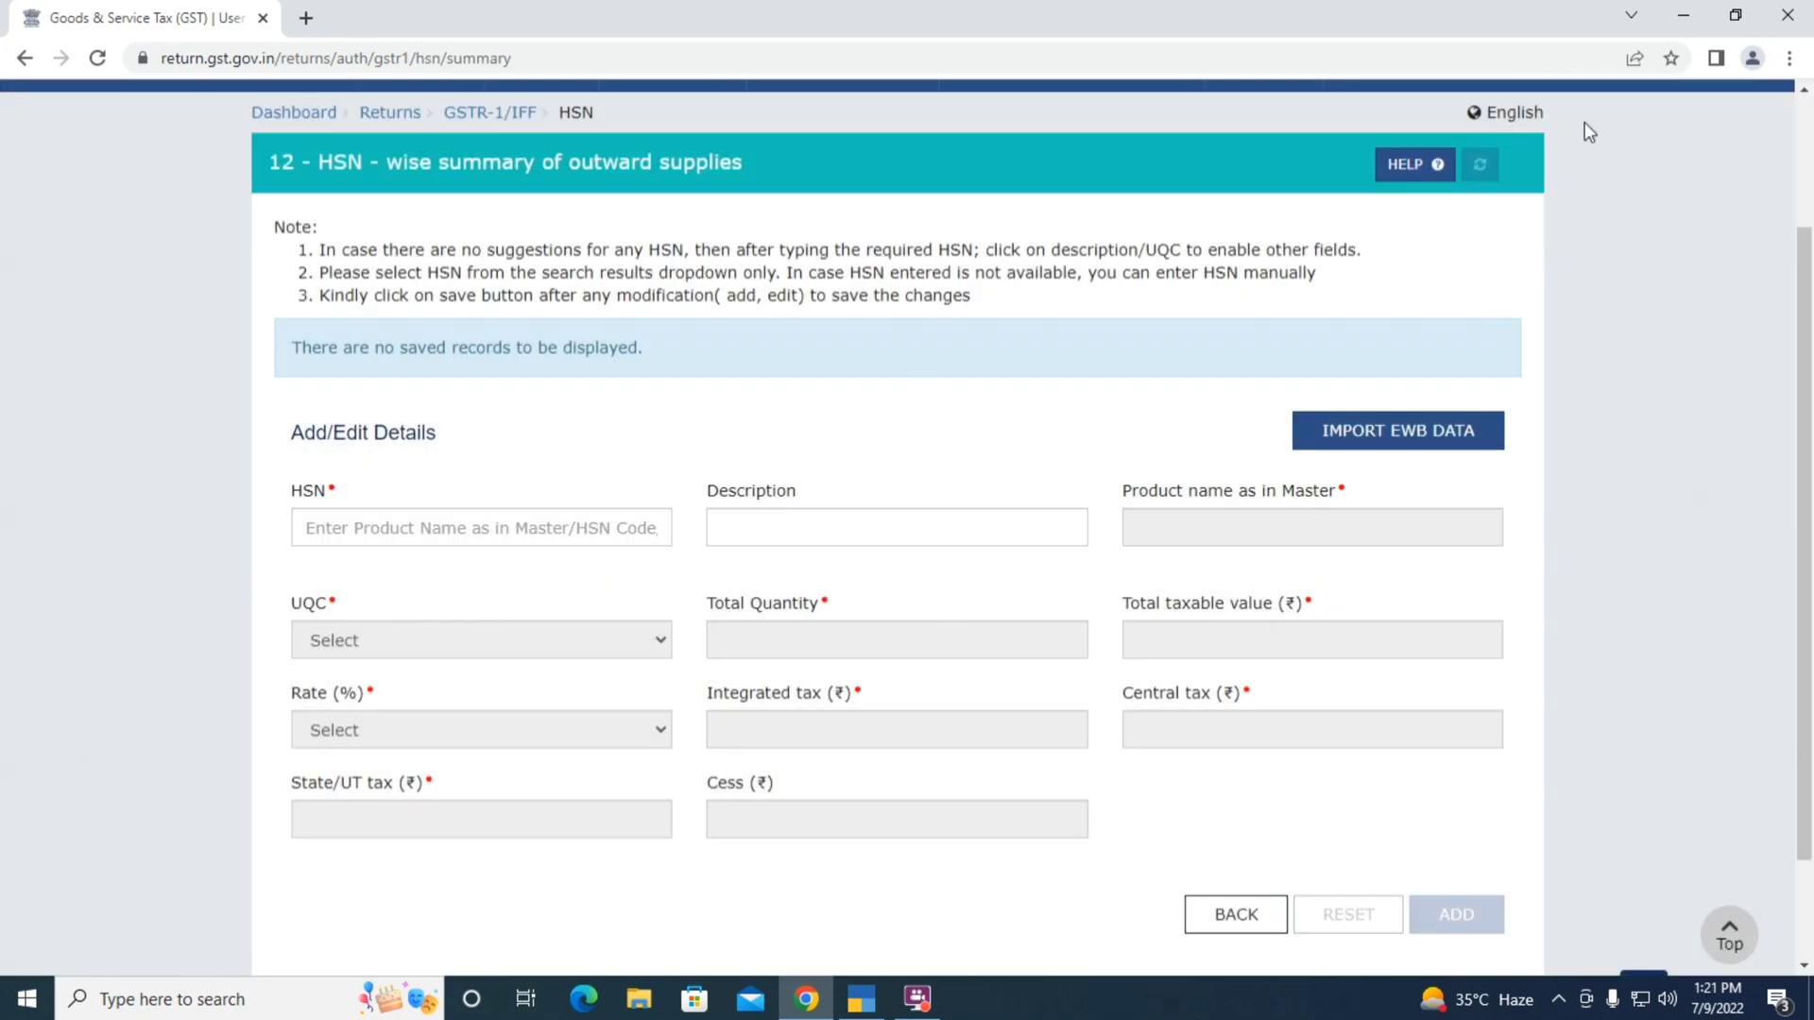
{"action": "left_click", "coordinate": [1684, 16]}
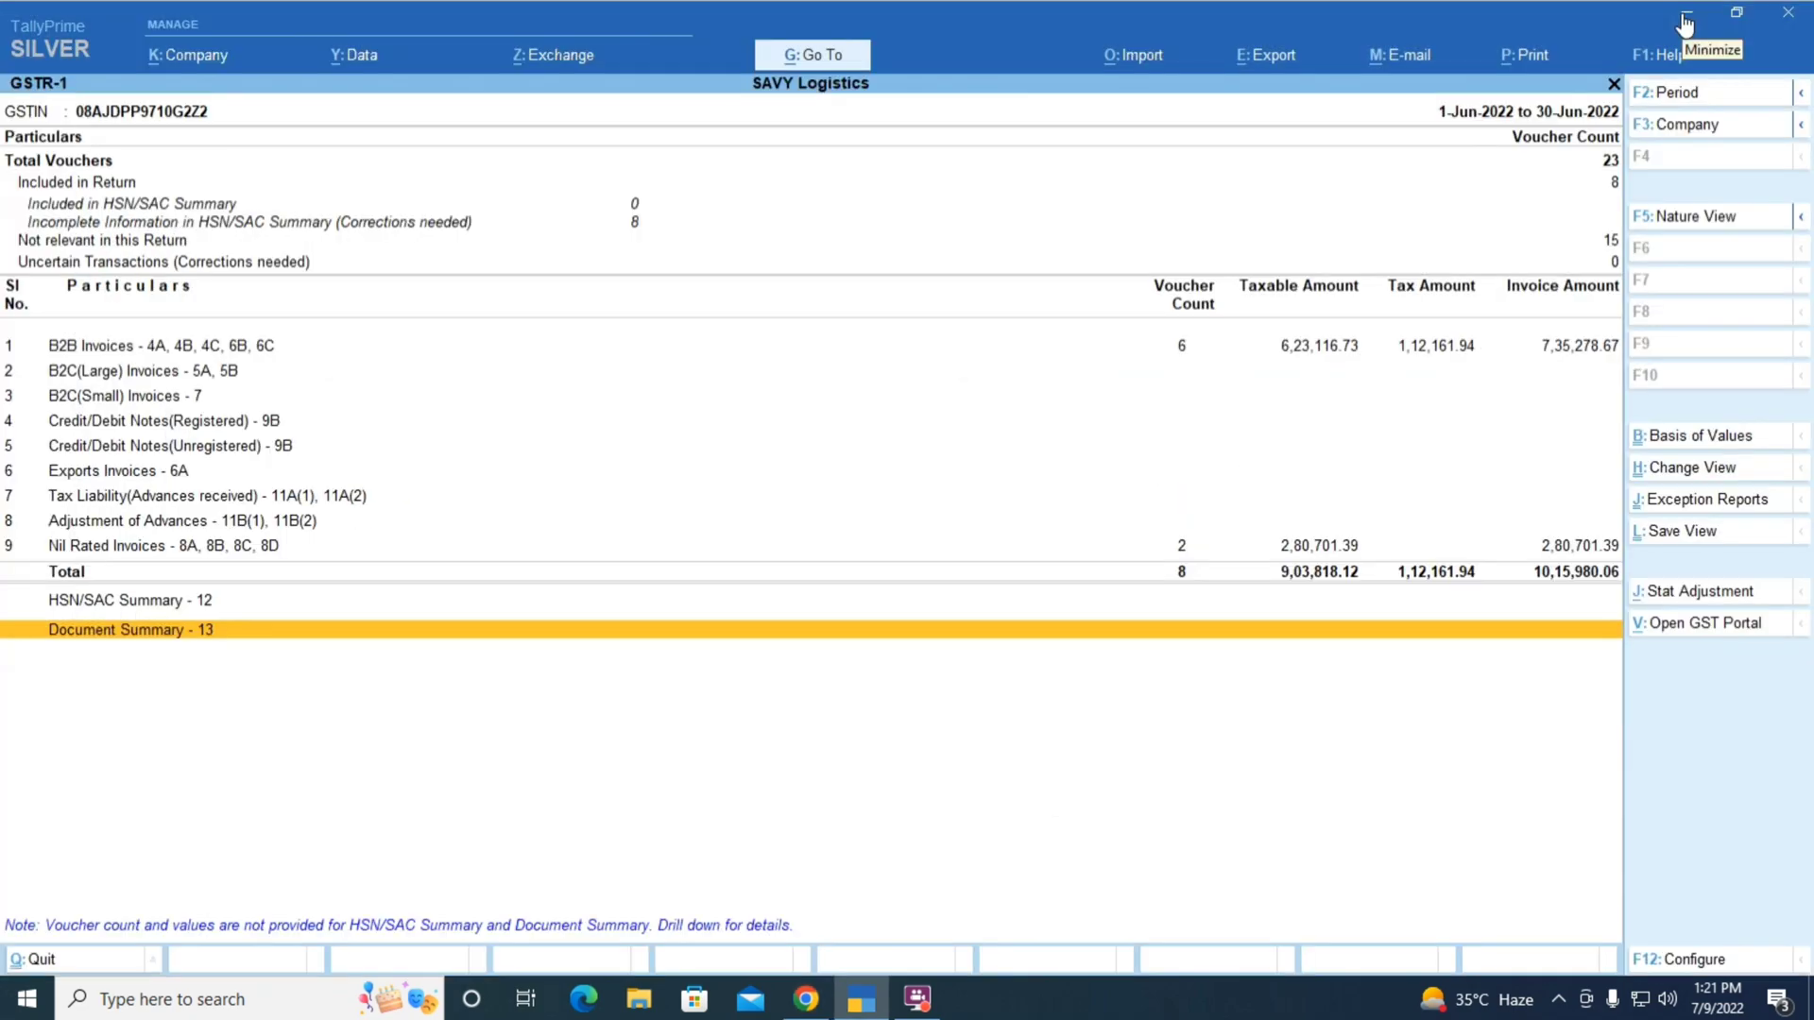
{"action": "left_click", "coordinate": [1683, 17]}
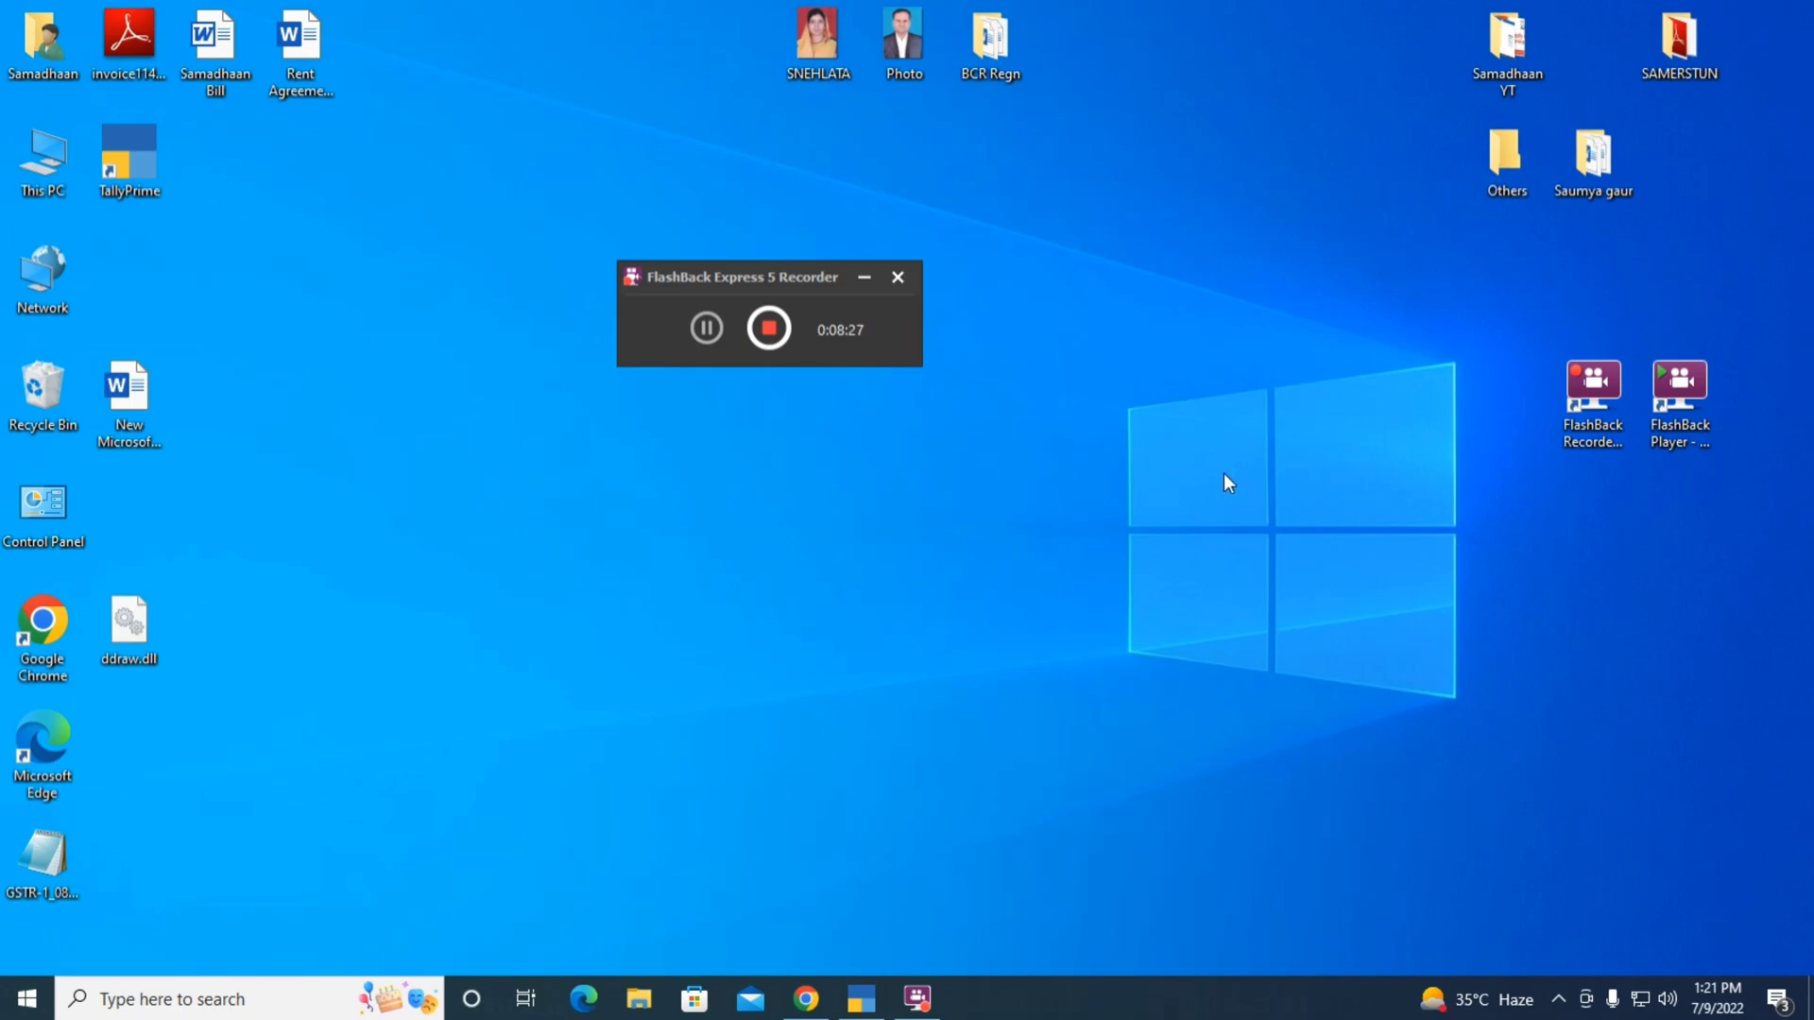
Open the HSN DETAILS workbook from F:\SAVY Logistics\F.Y. 2022-2023 in File Explorer
{"action": "key", "text": "super+e"}
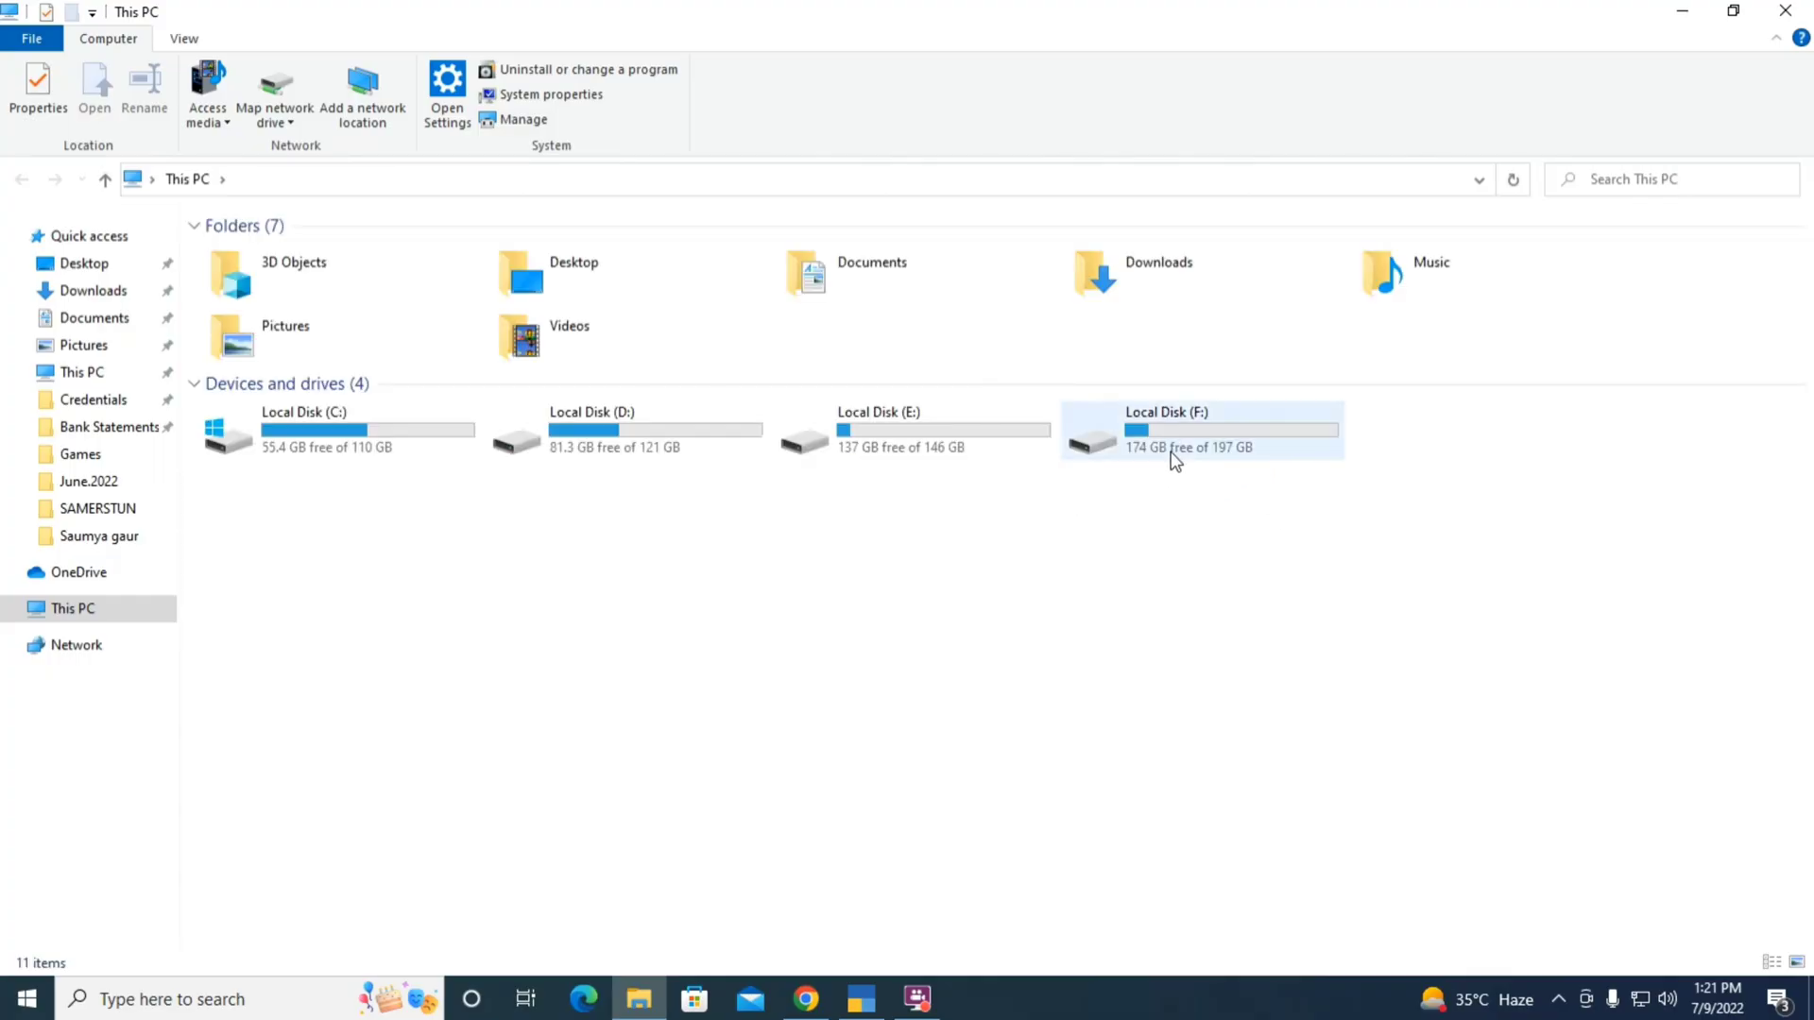
{"action": "double_click", "coordinate": [1174, 461]}
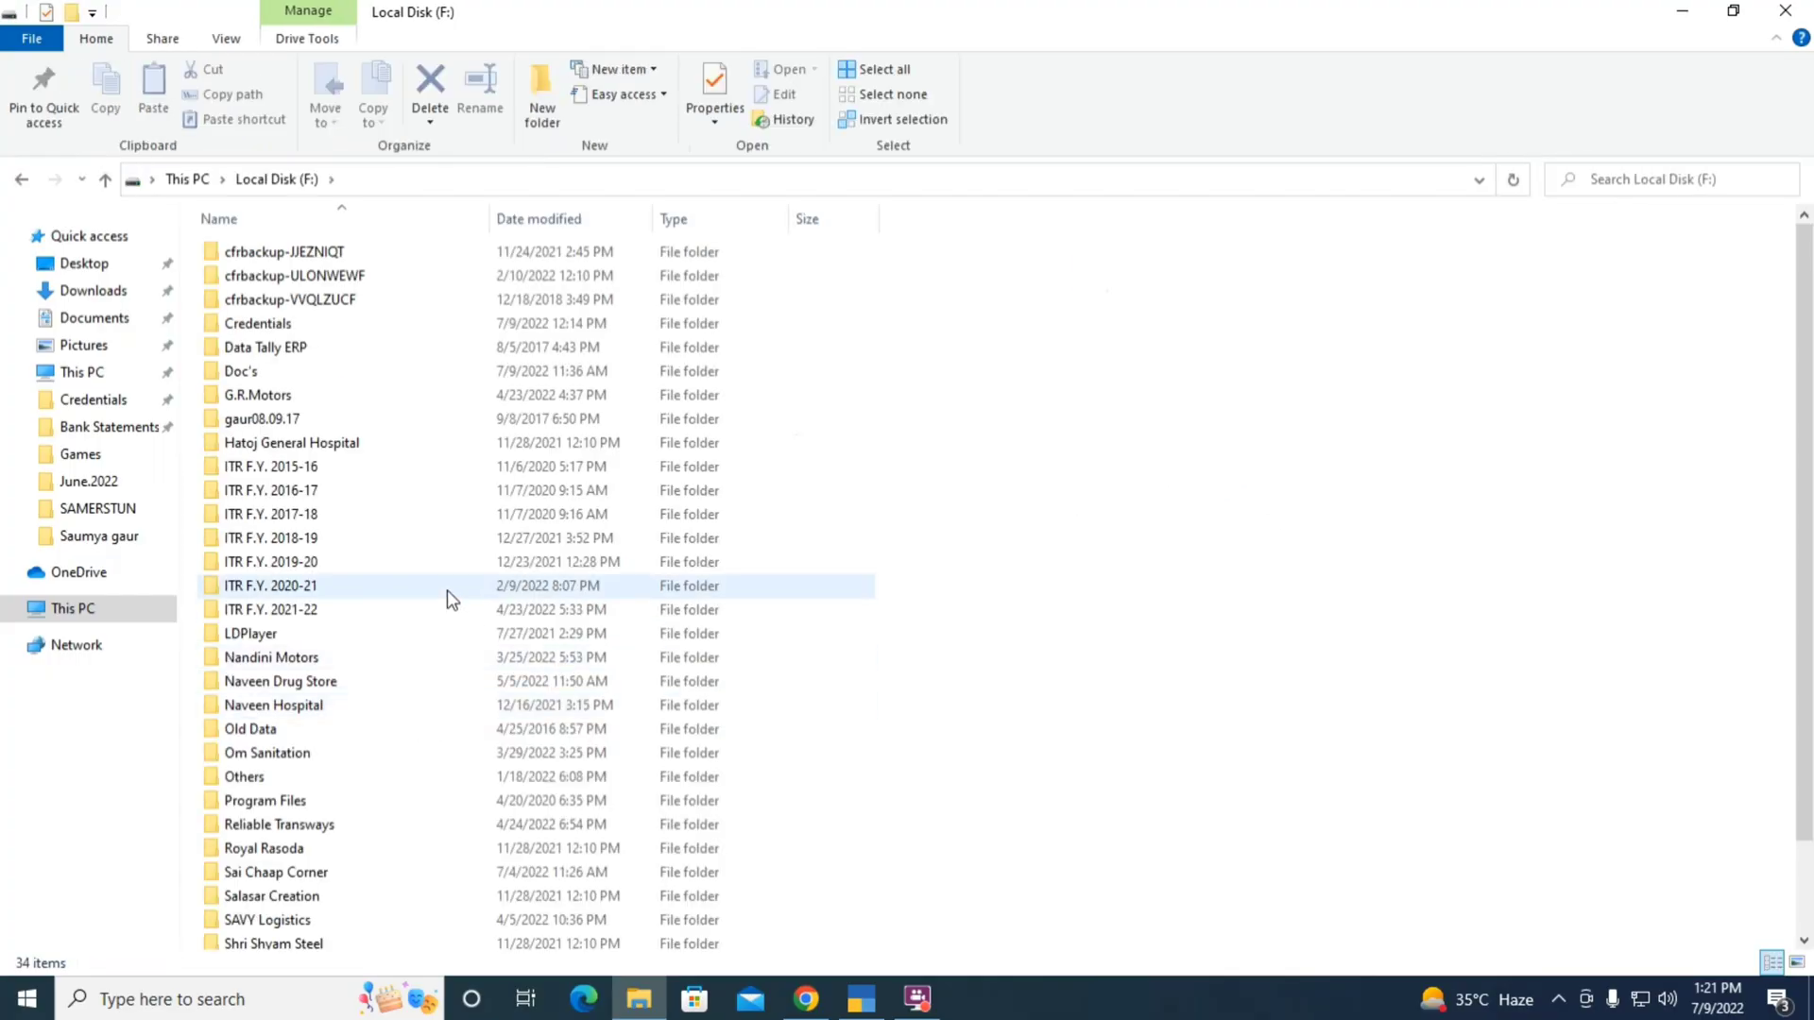
{"action": "scroll", "coordinate": [446, 590], "scroll_direction": "down", "scroll_amount": 2}
{"action": "left_click", "coordinate": [245, 826]}
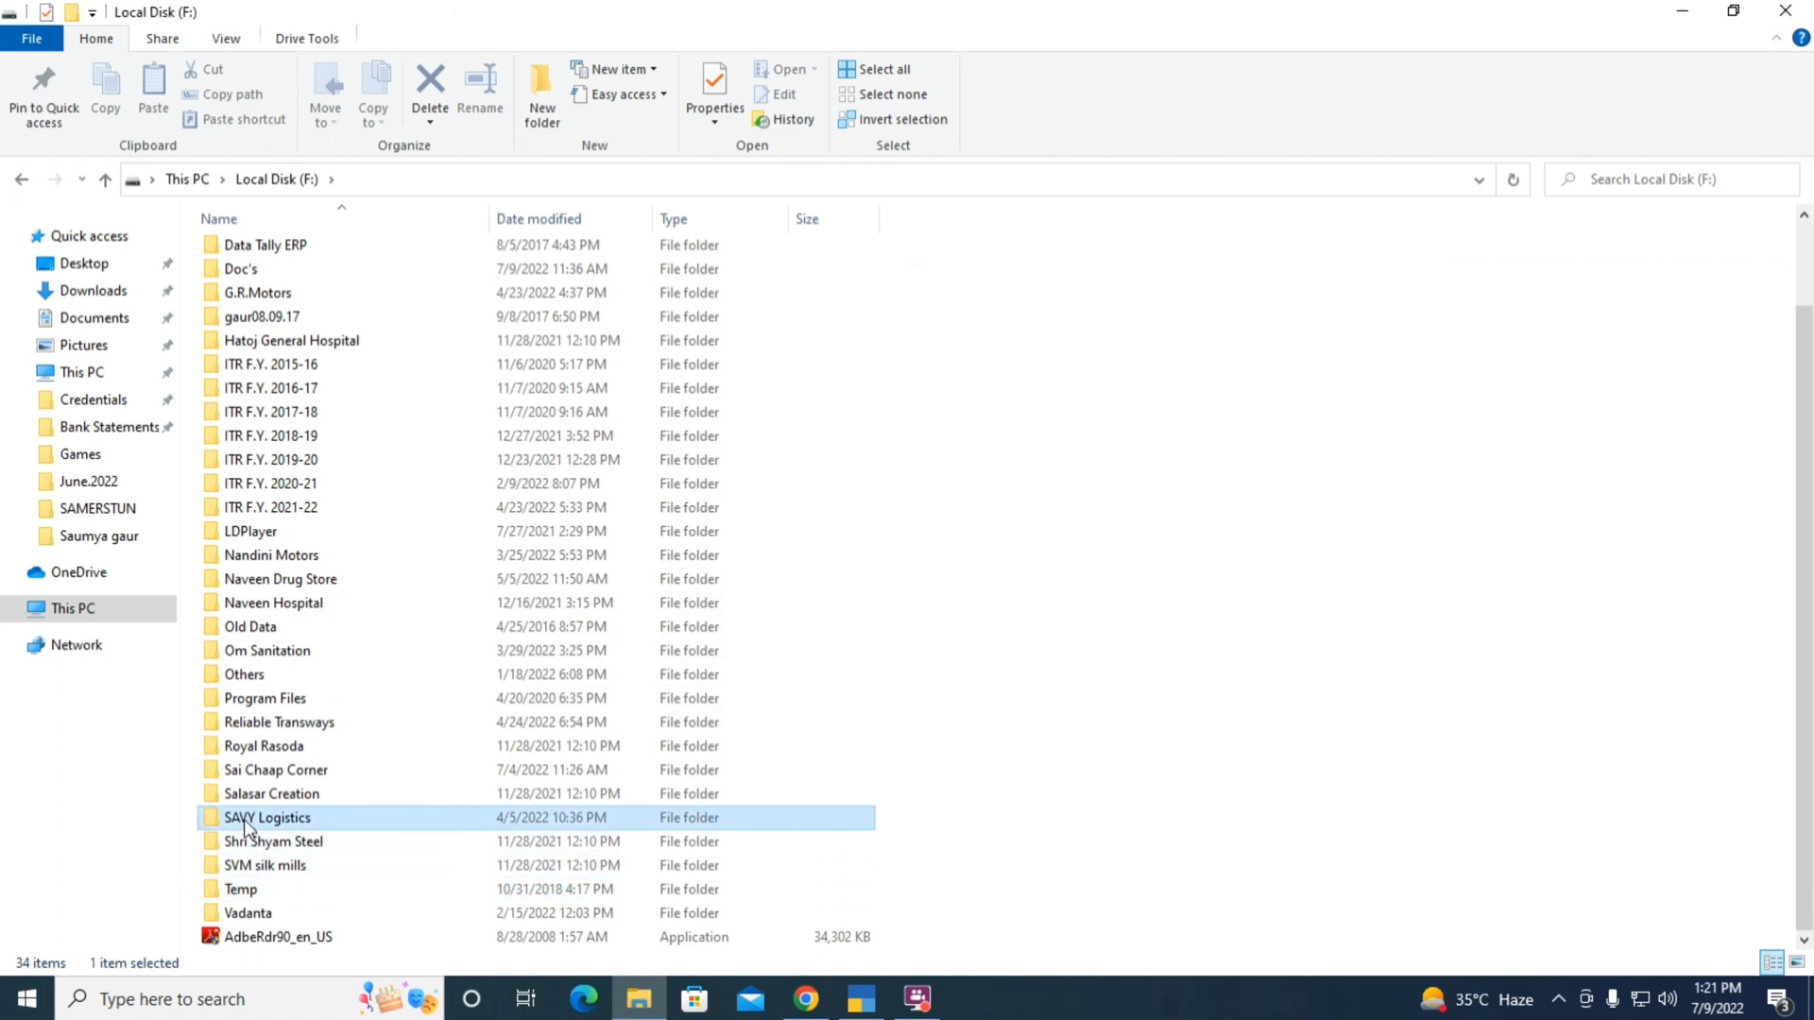
{"action": "double_click", "coordinate": [245, 826]}
{"action": "double_click", "coordinate": [253, 302]}
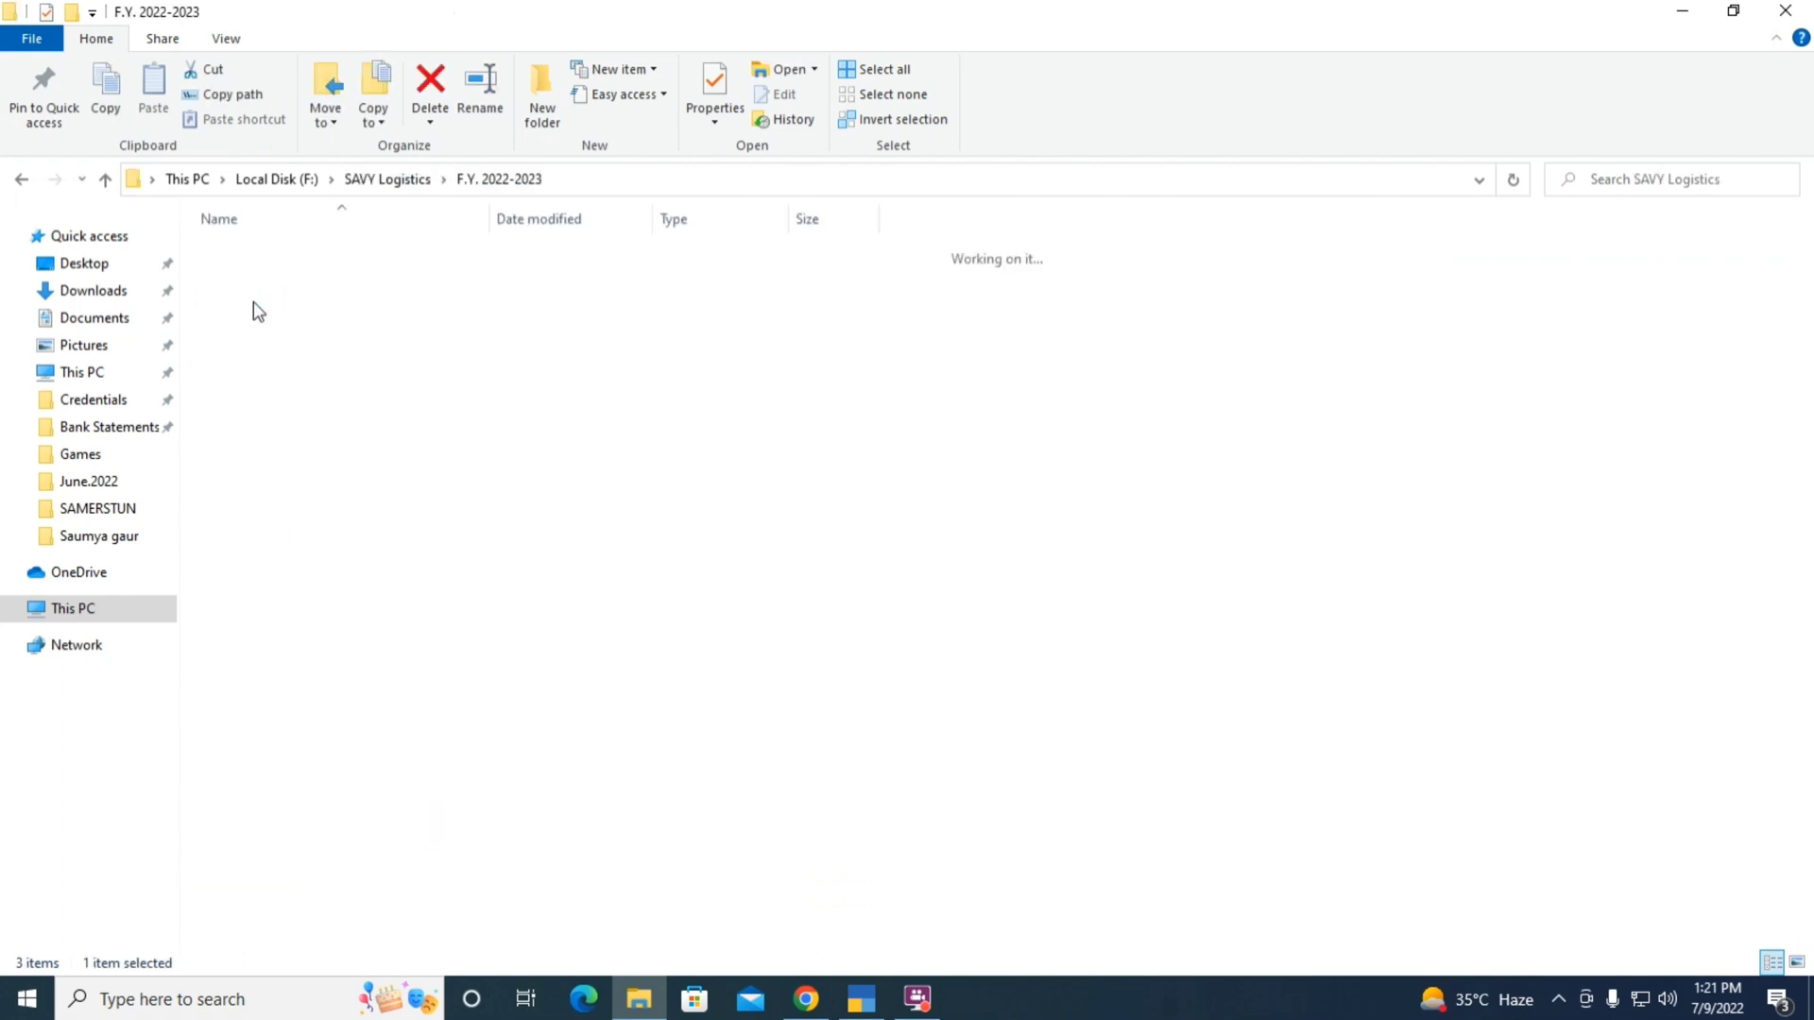
{"action": "left_click", "coordinate": [289, 351]}
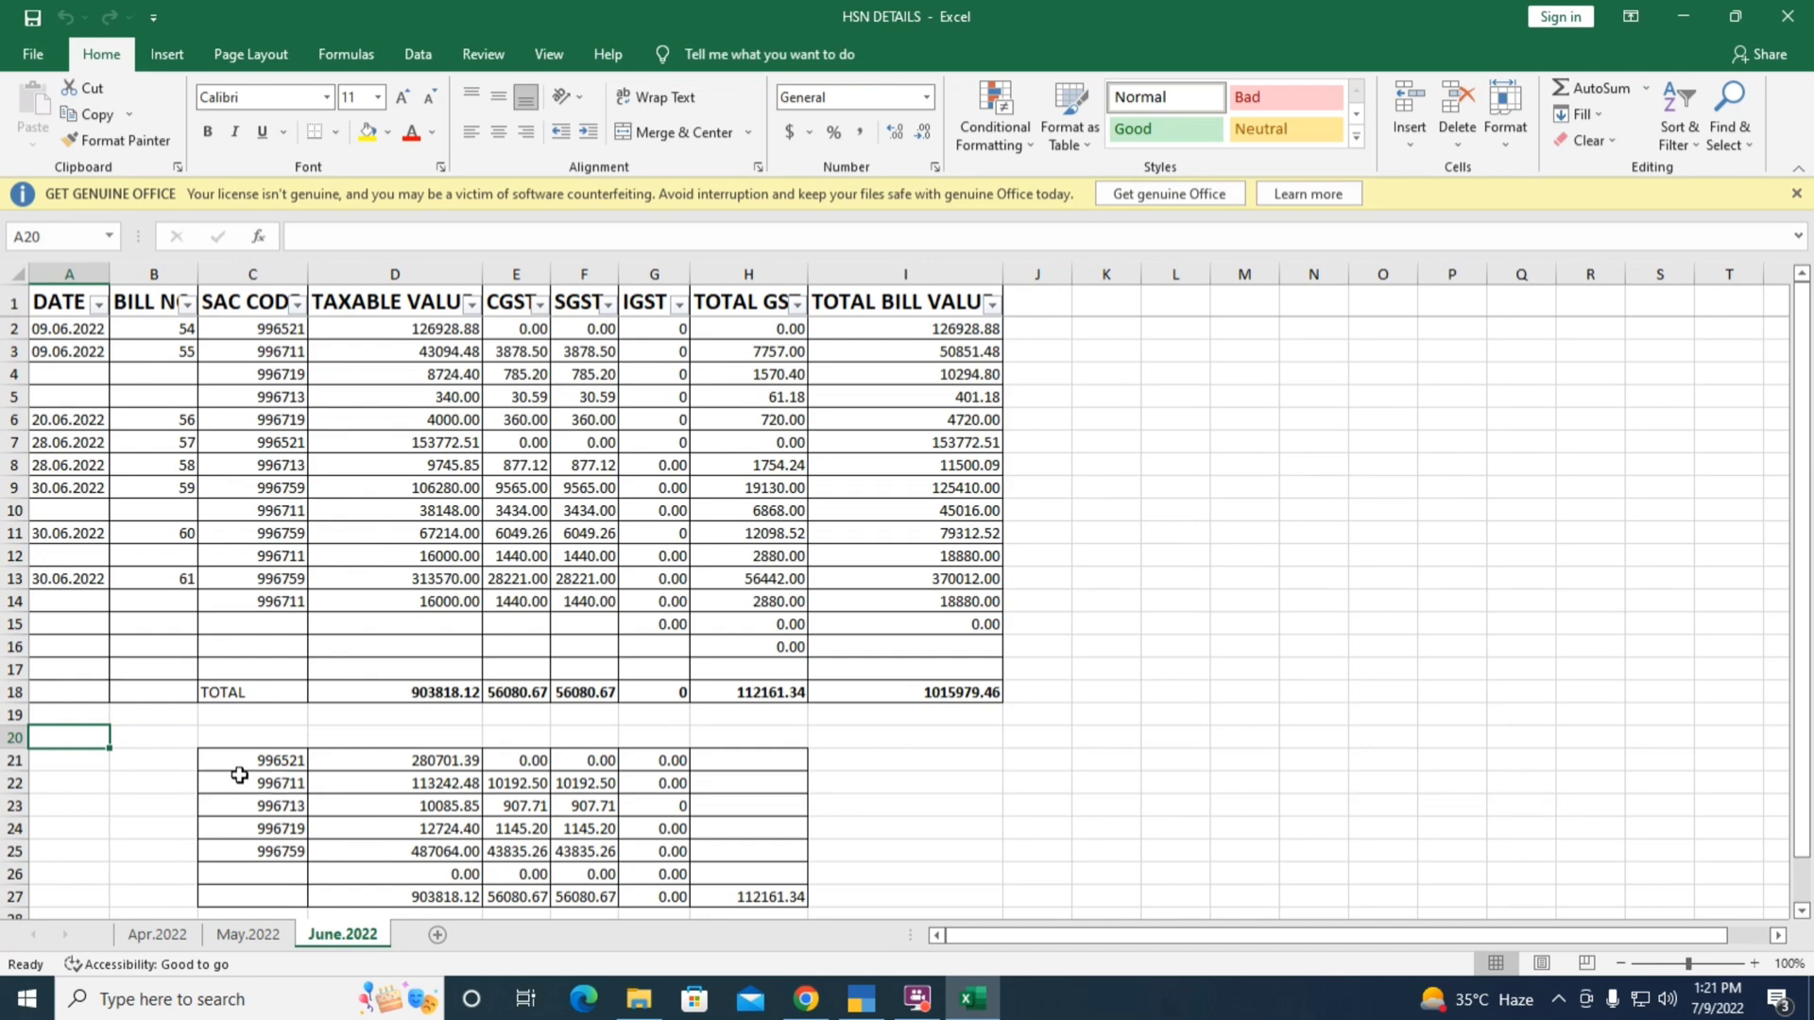
Review the June.2022 SAC-wise totals: 903818.12 taxable value and 112161.34 GST
{"action": "left_click", "coordinate": [237, 761]}
{"action": "scroll", "coordinate": [344, 790], "scroll_direction": "down", "scroll_amount": 1}
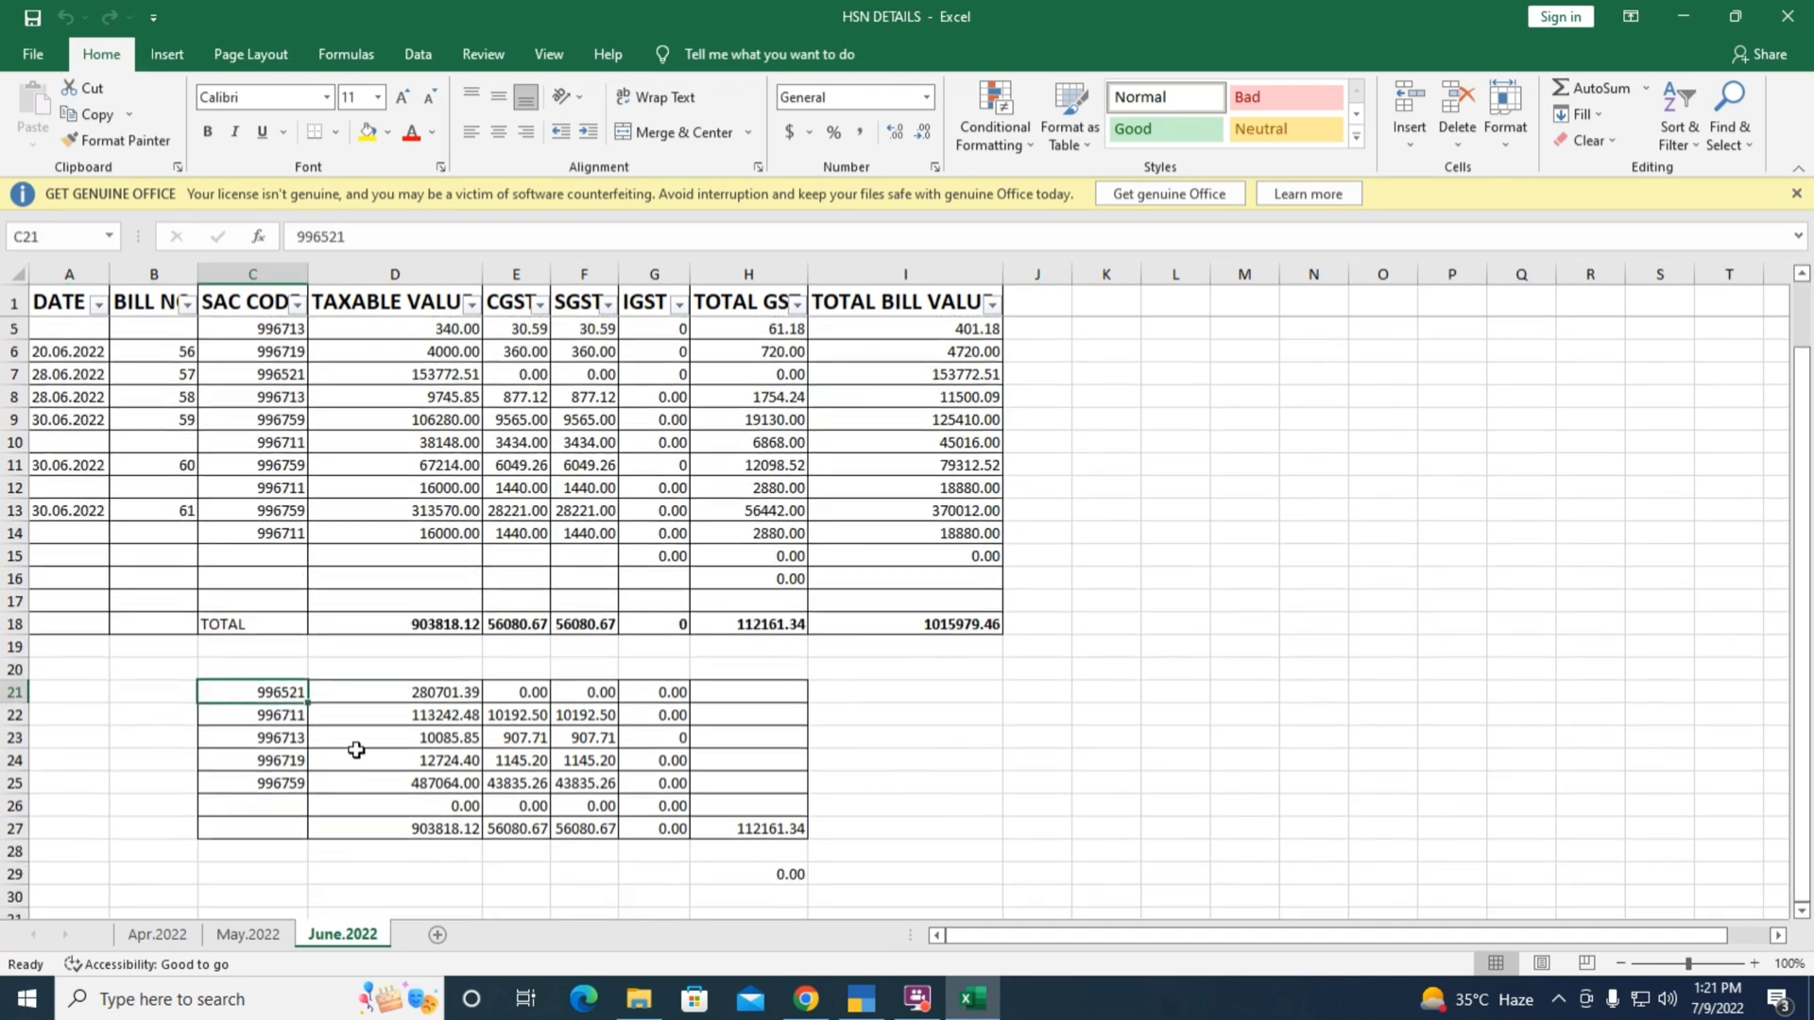
{"action": "scroll", "coordinate": [343, 715], "scroll_direction": "down", "scroll_amount": 1}
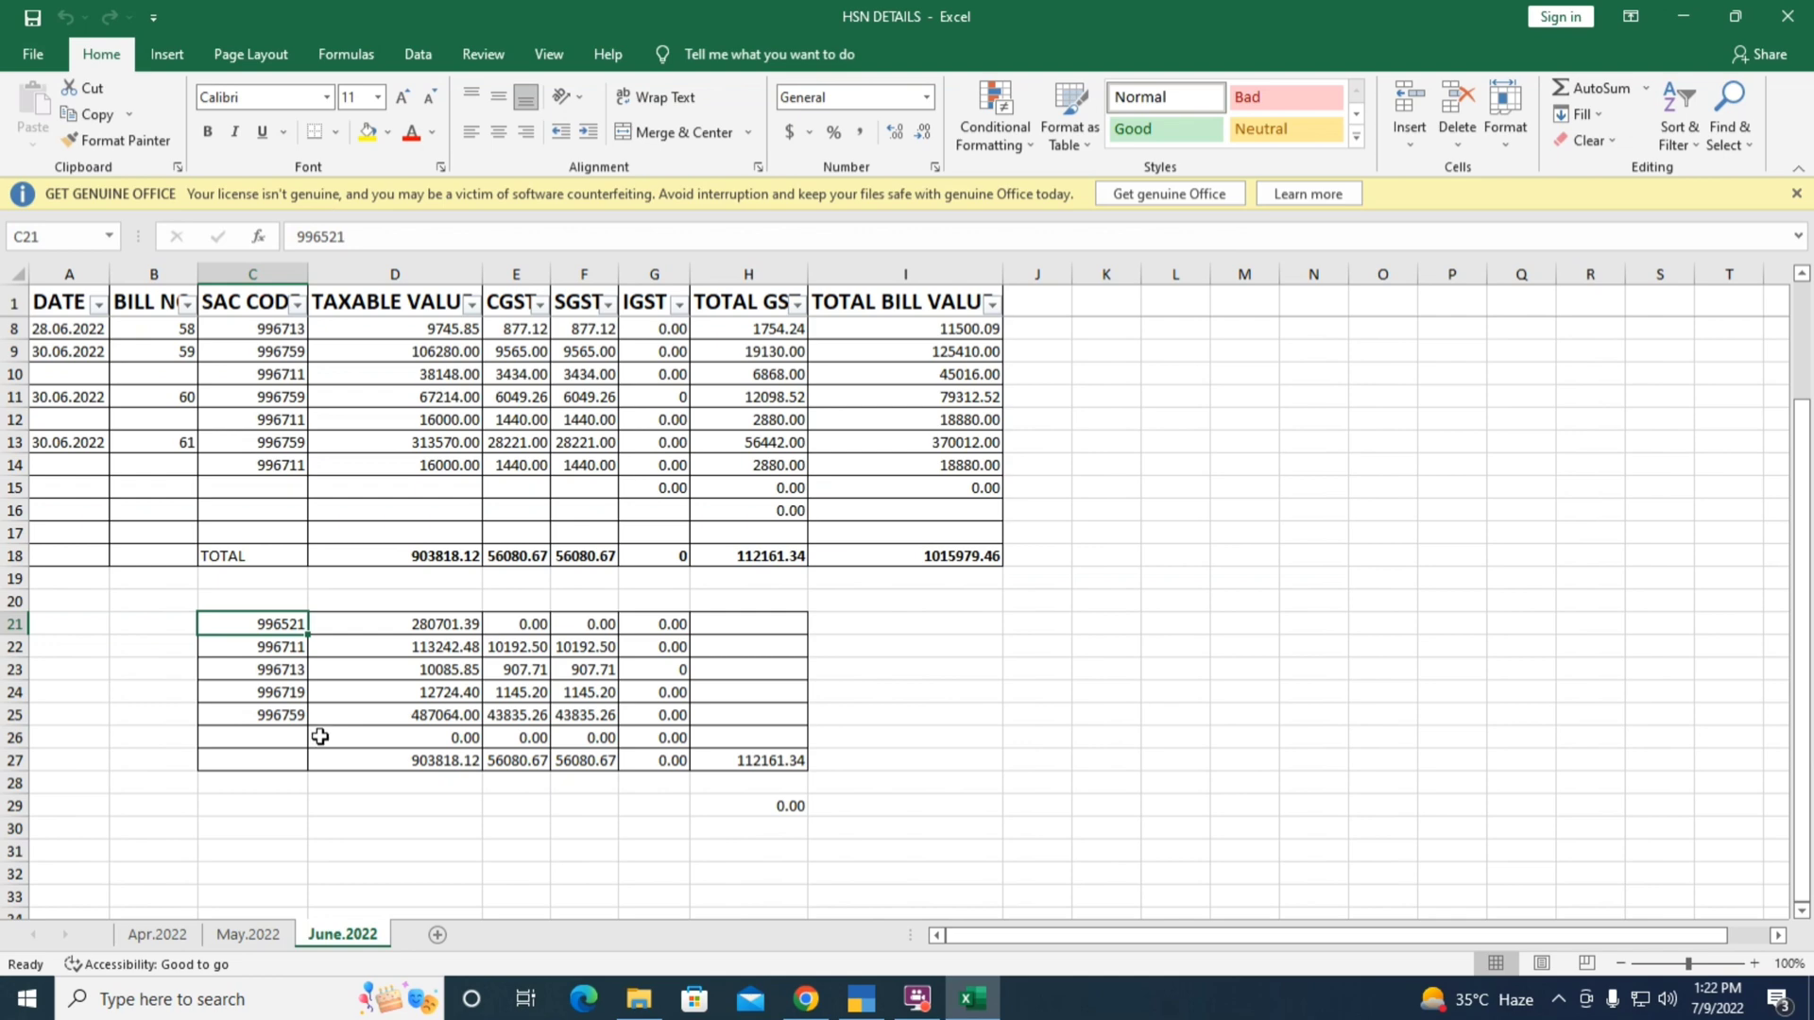
Switch from Excel back to the GST portal's HSN summary form
{"action": "key", "text": "alt+Tab"}
{"action": "key", "text": "alt+Tab"}
{"action": "key", "text": "alt+Tab"}
{"action": "key", "text": "Tab"}
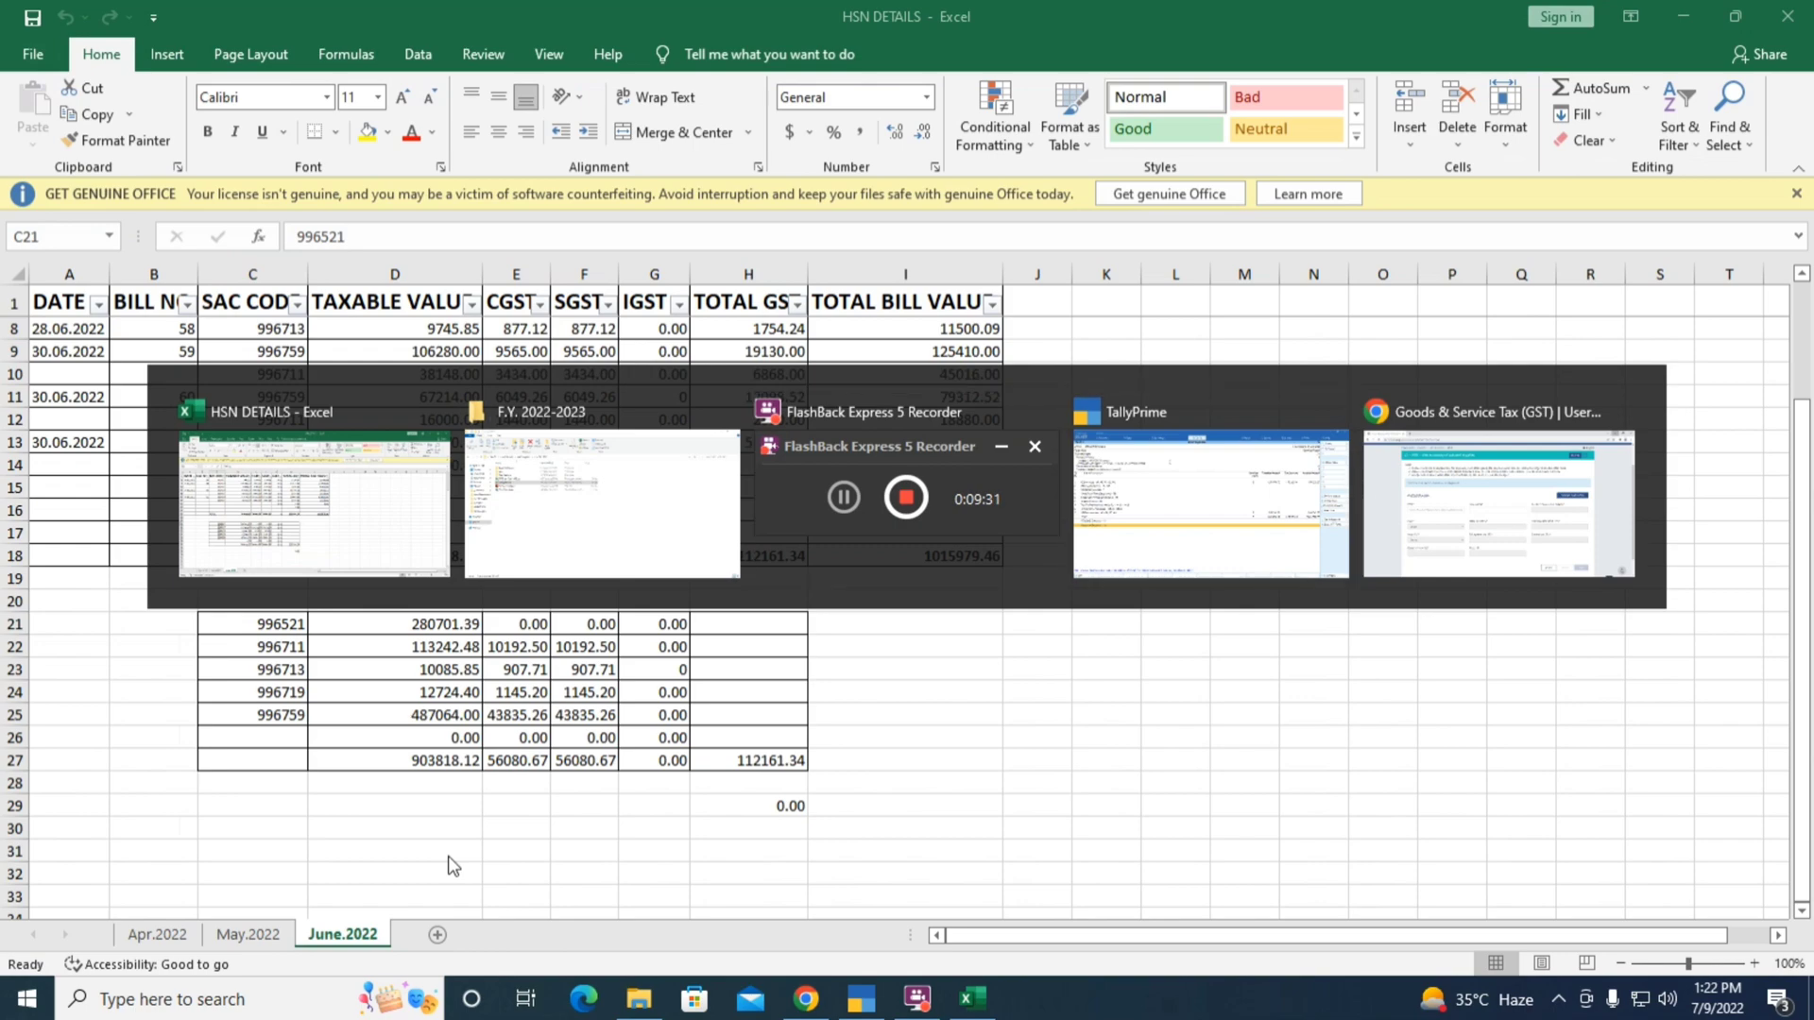
{"action": "key", "text": "Tab"}
{"action": "key", "text": "alt+Tab"}
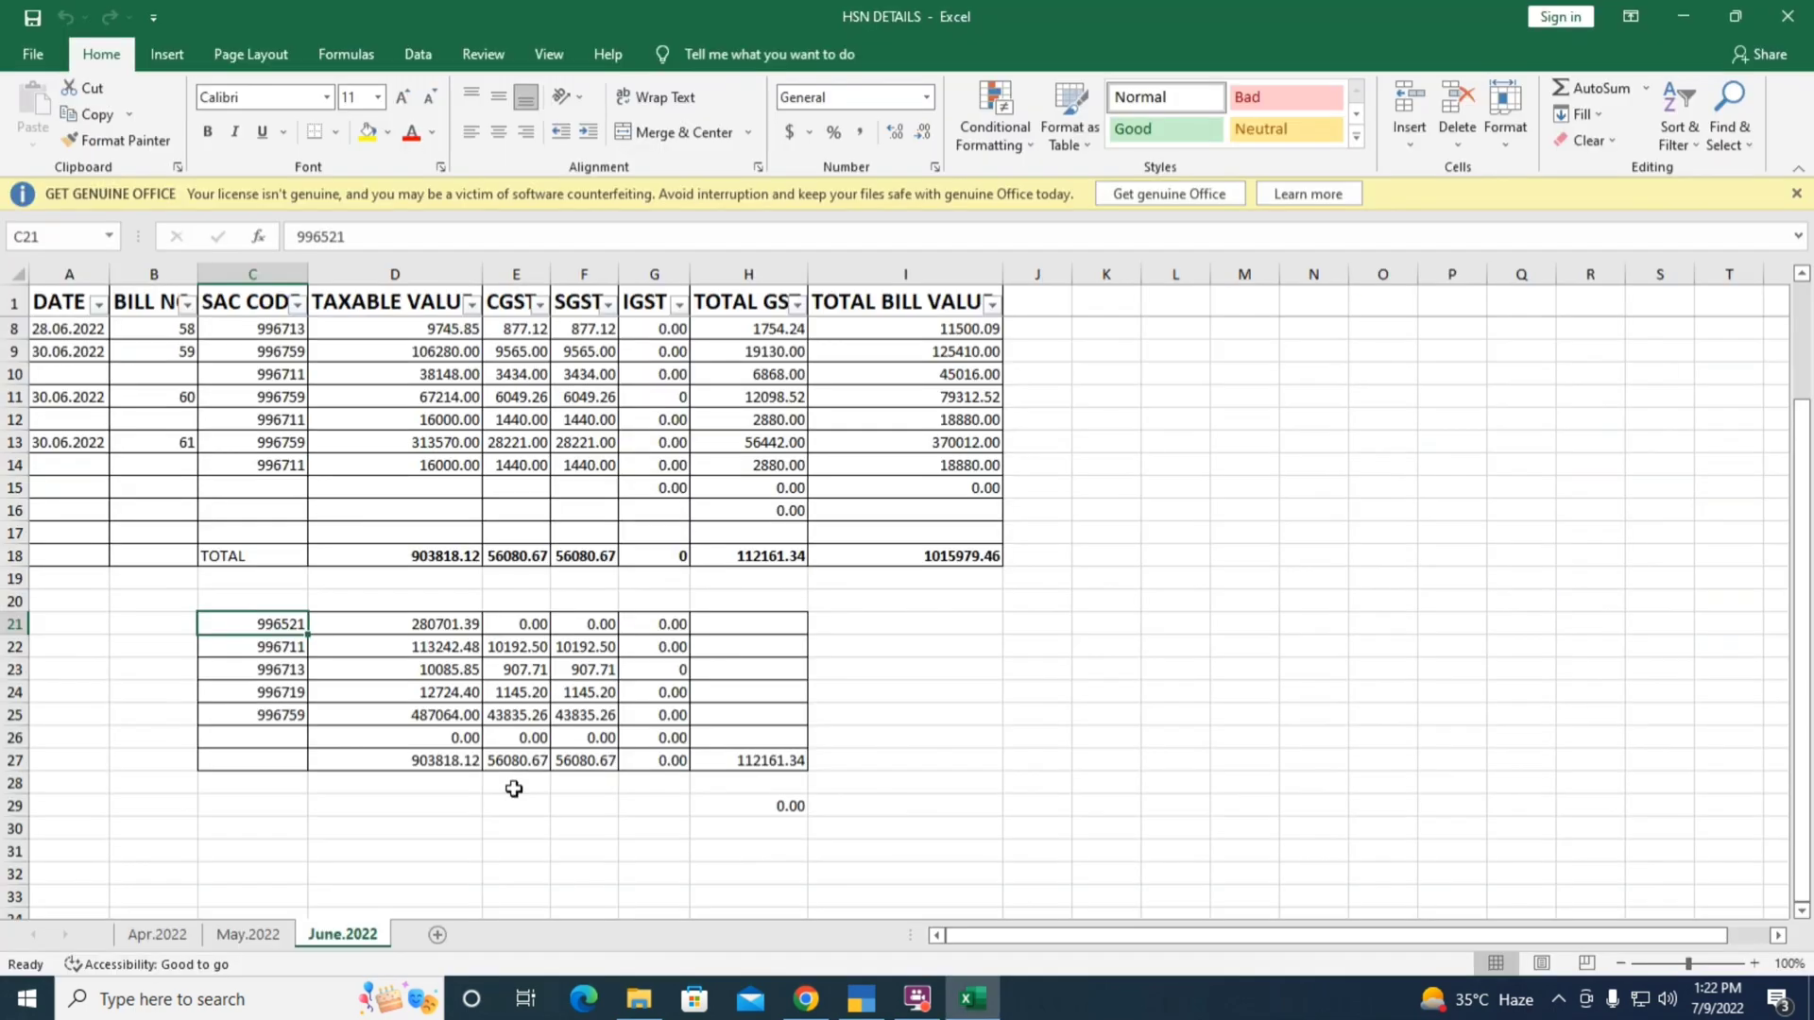
{"action": "key", "text": "alt+Tab"}
{"action": "key", "text": "Tab"}
{"action": "key", "text": "Tab"}
{"action": "key", "text": "Tab"}
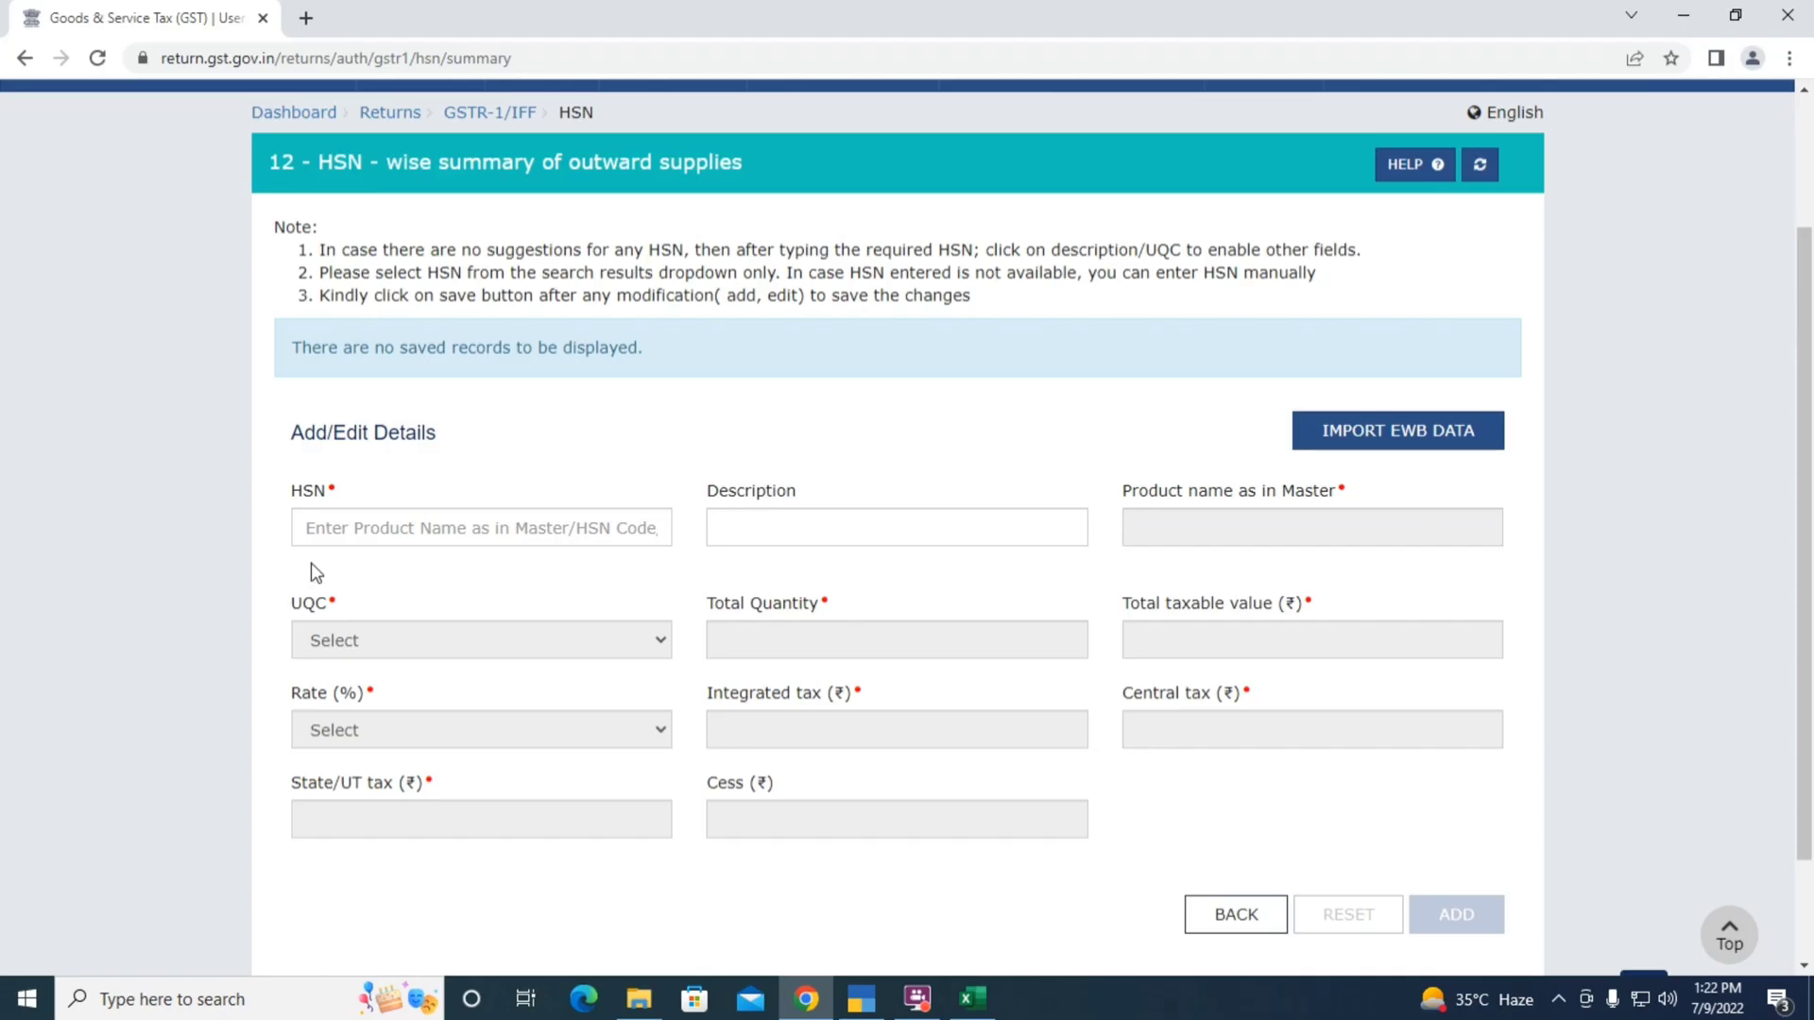
Enter HSN 996521 with taxable value 2,80,701.39 taken from the workbook
{"action": "left_click", "coordinate": [357, 525]}
{"action": "type", "text": "99"}
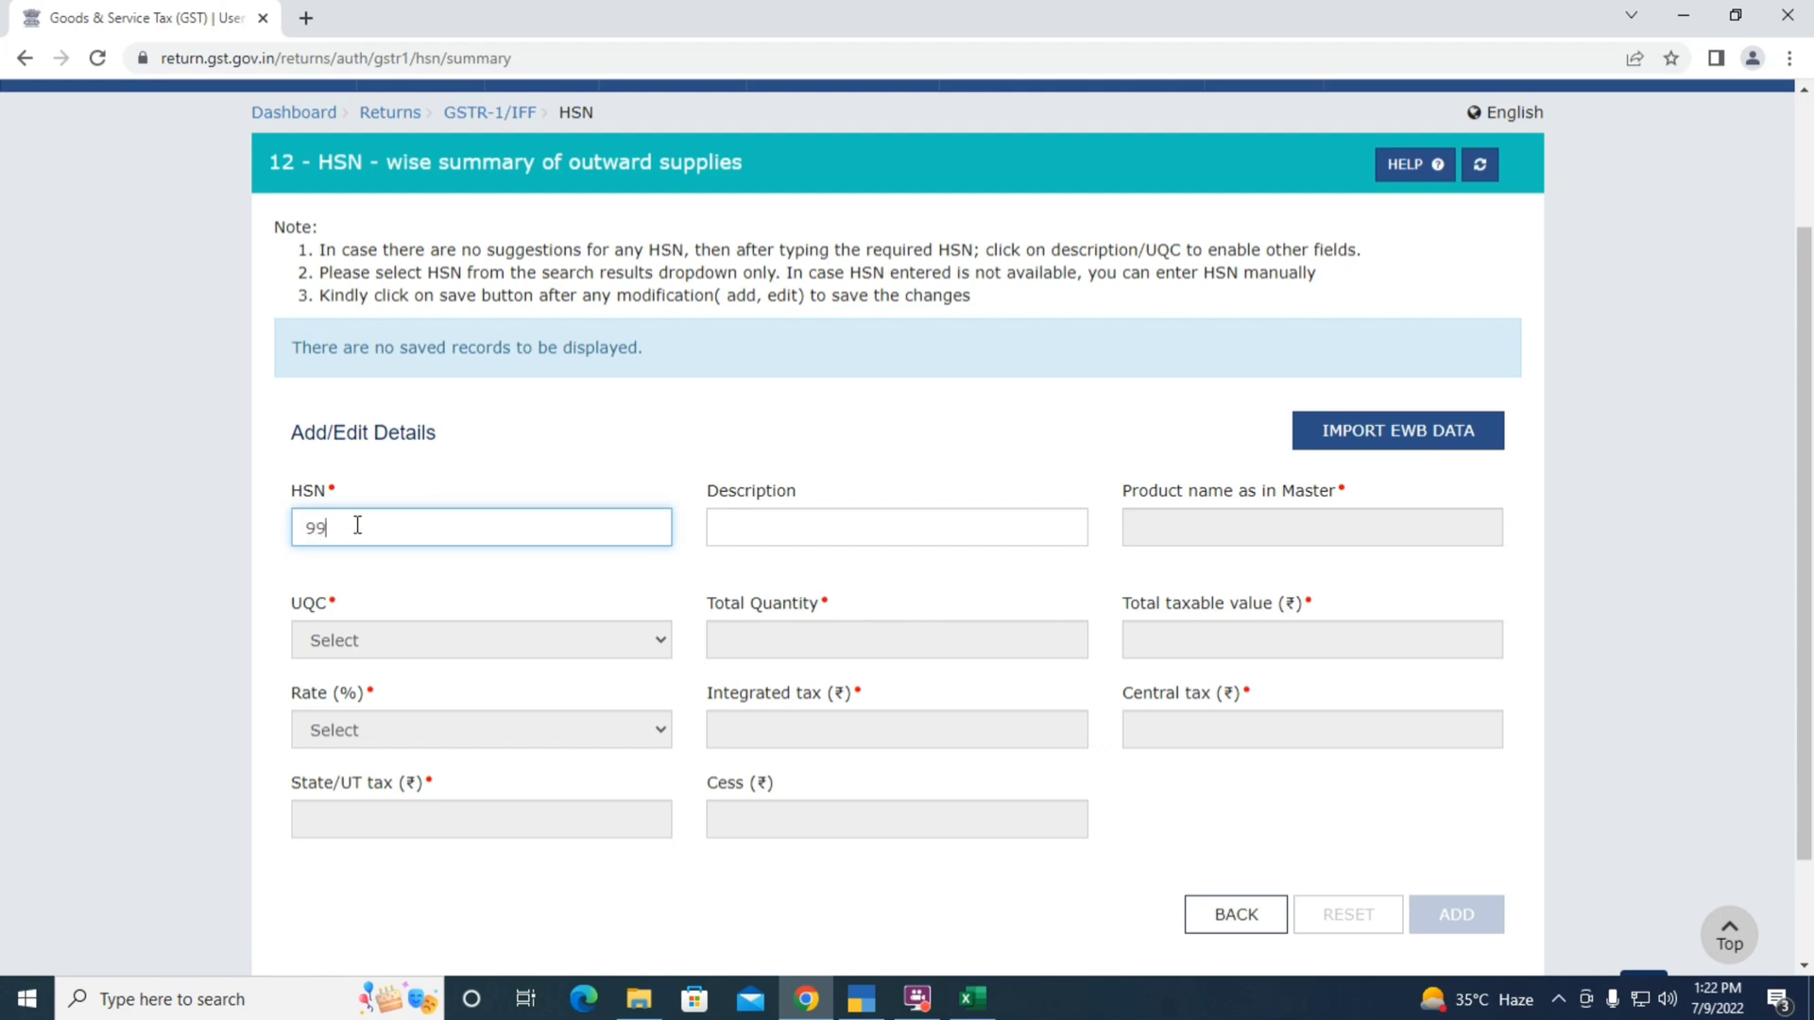
{"action": "type", "text": "6521"}
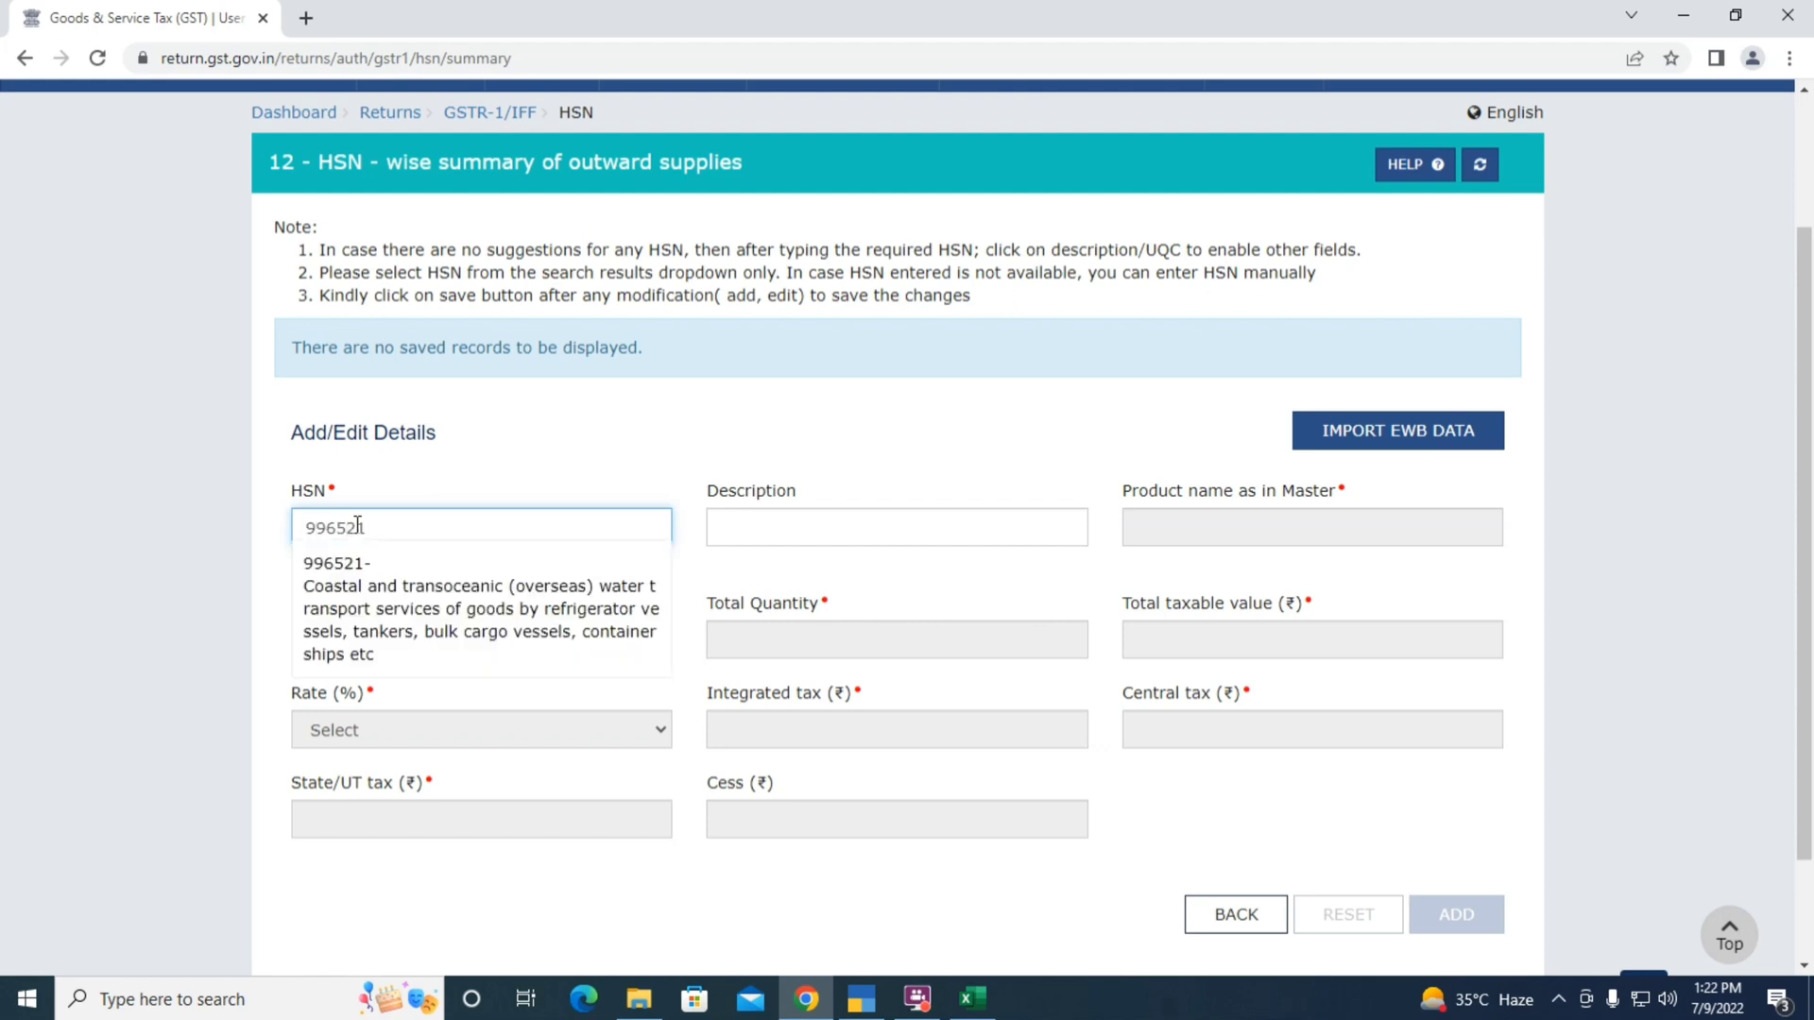
{"action": "left_click", "coordinate": [395, 622]}
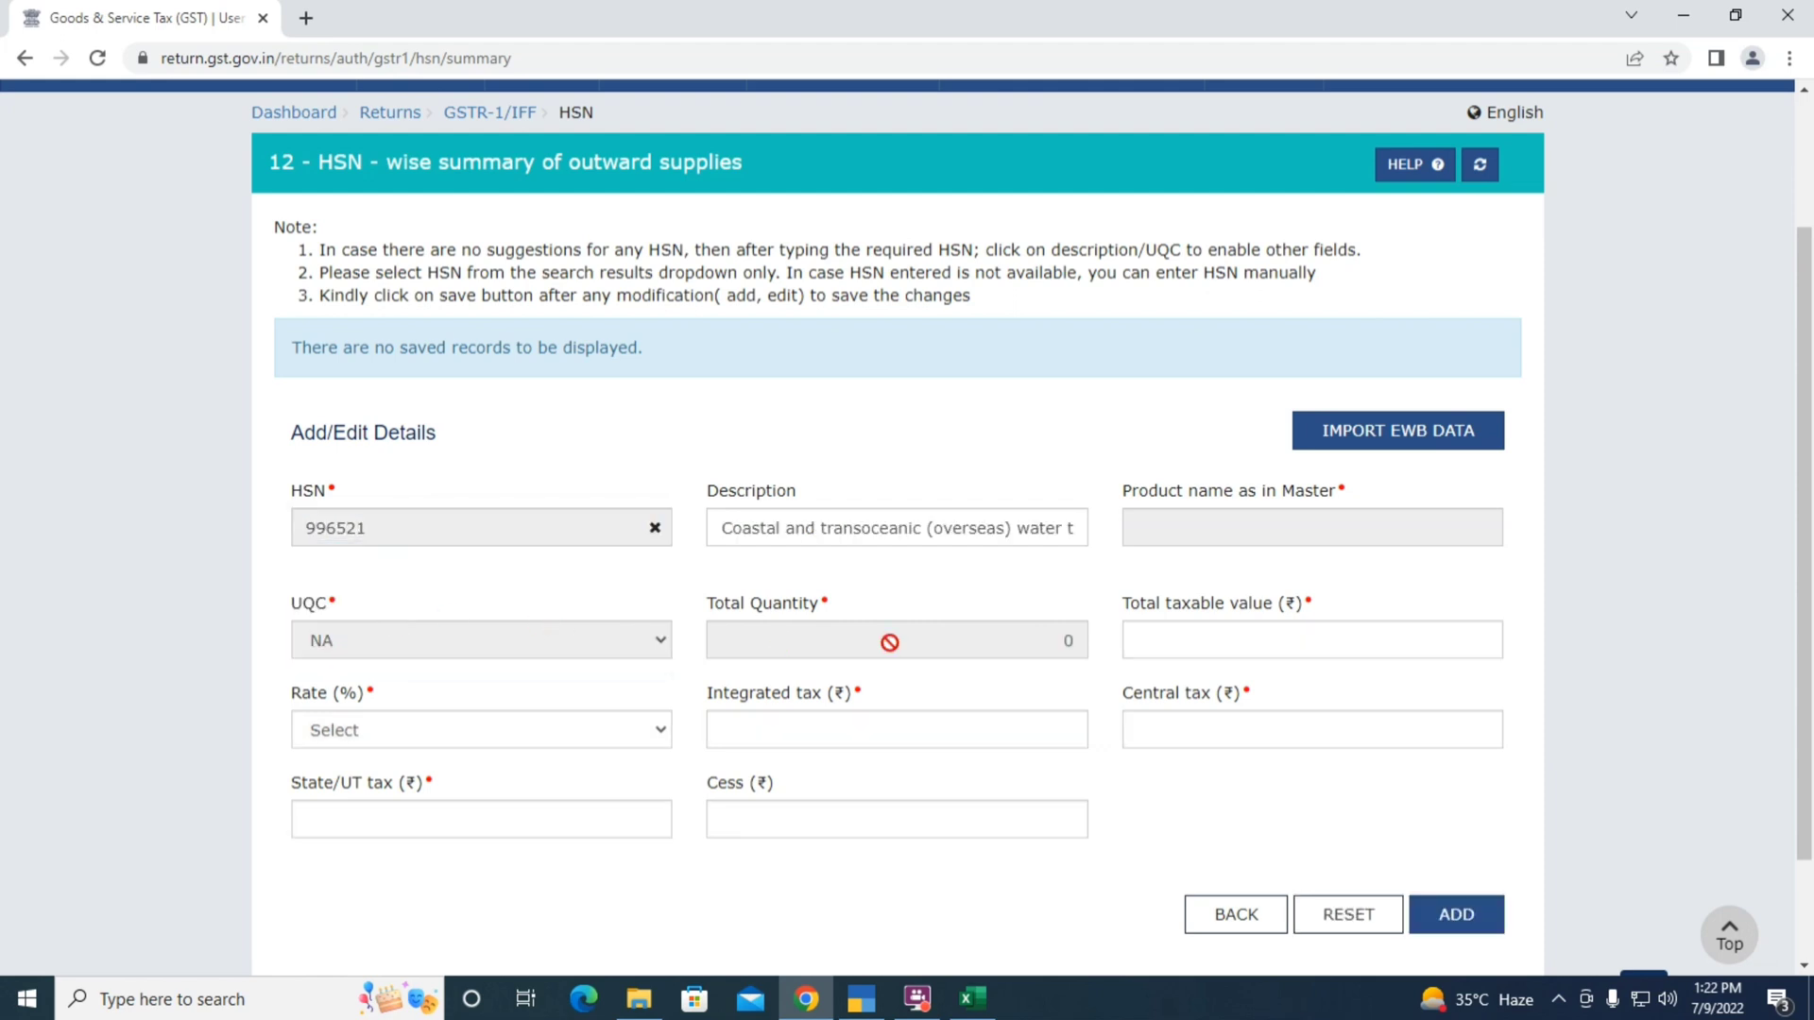
{"action": "left_click", "coordinate": [1194, 649]}
{"action": "key", "text": "alt+Tab"}
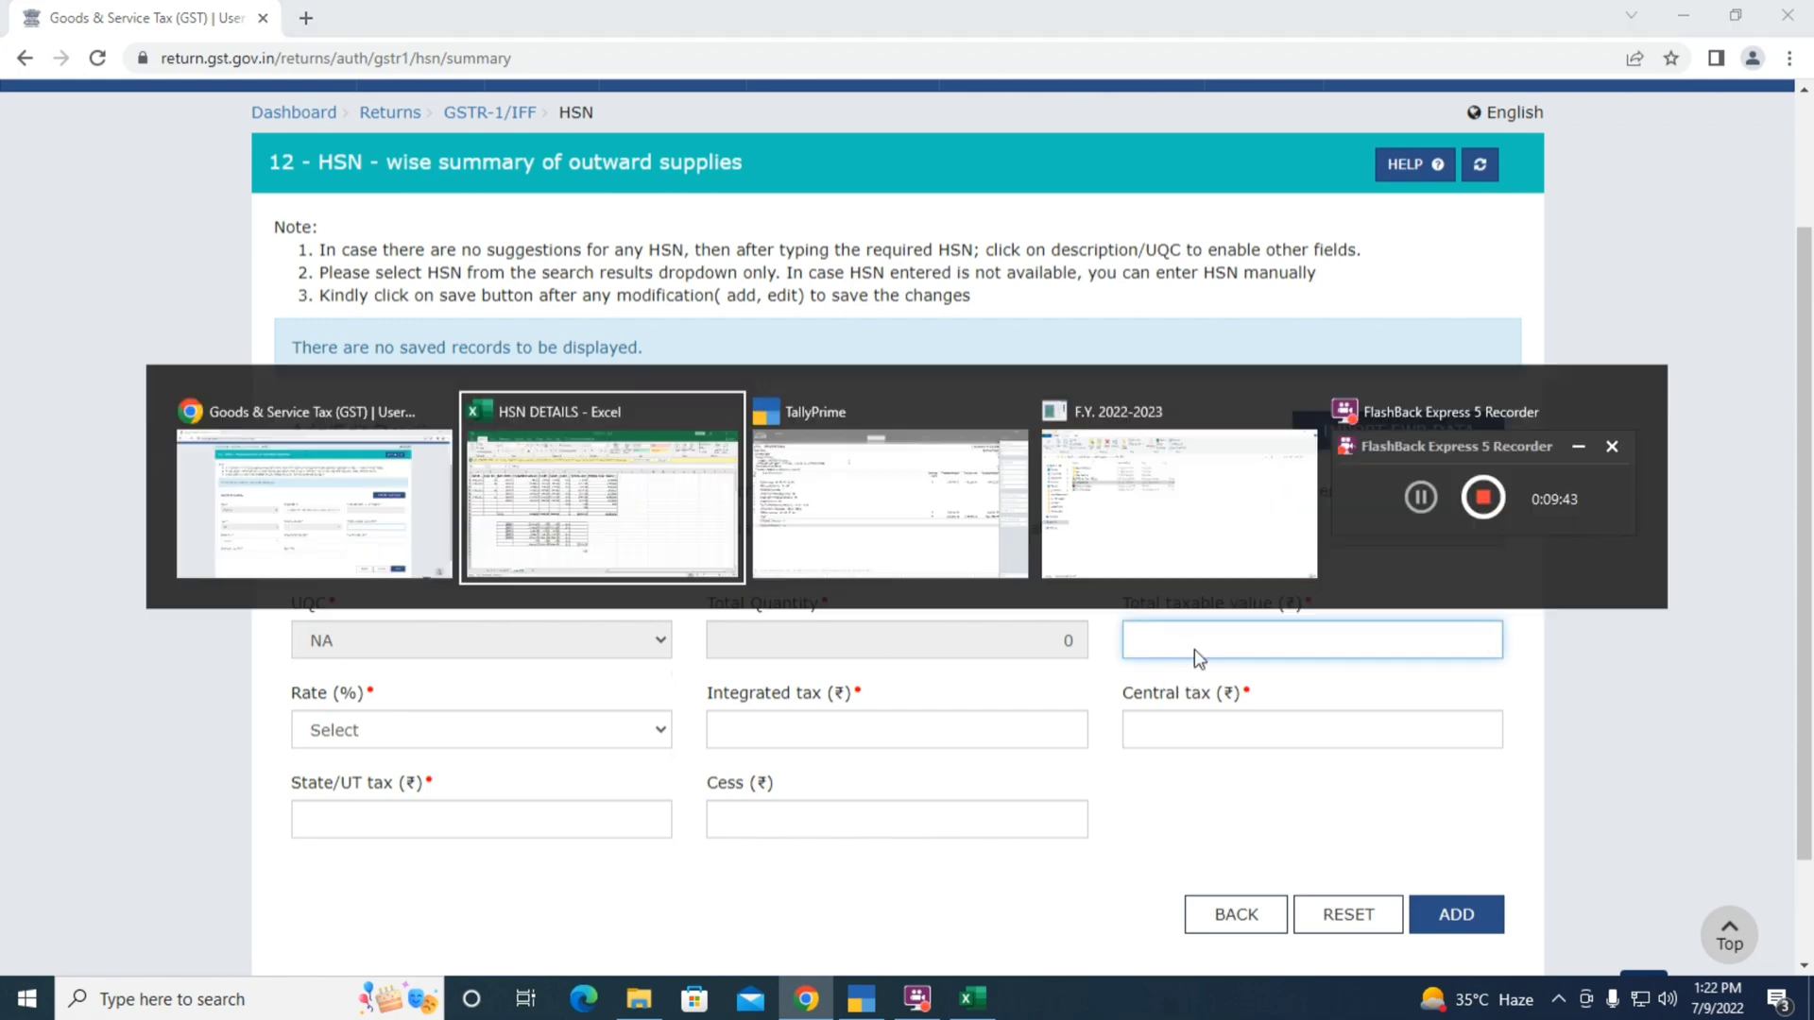
{"action": "key", "text": "Right"}
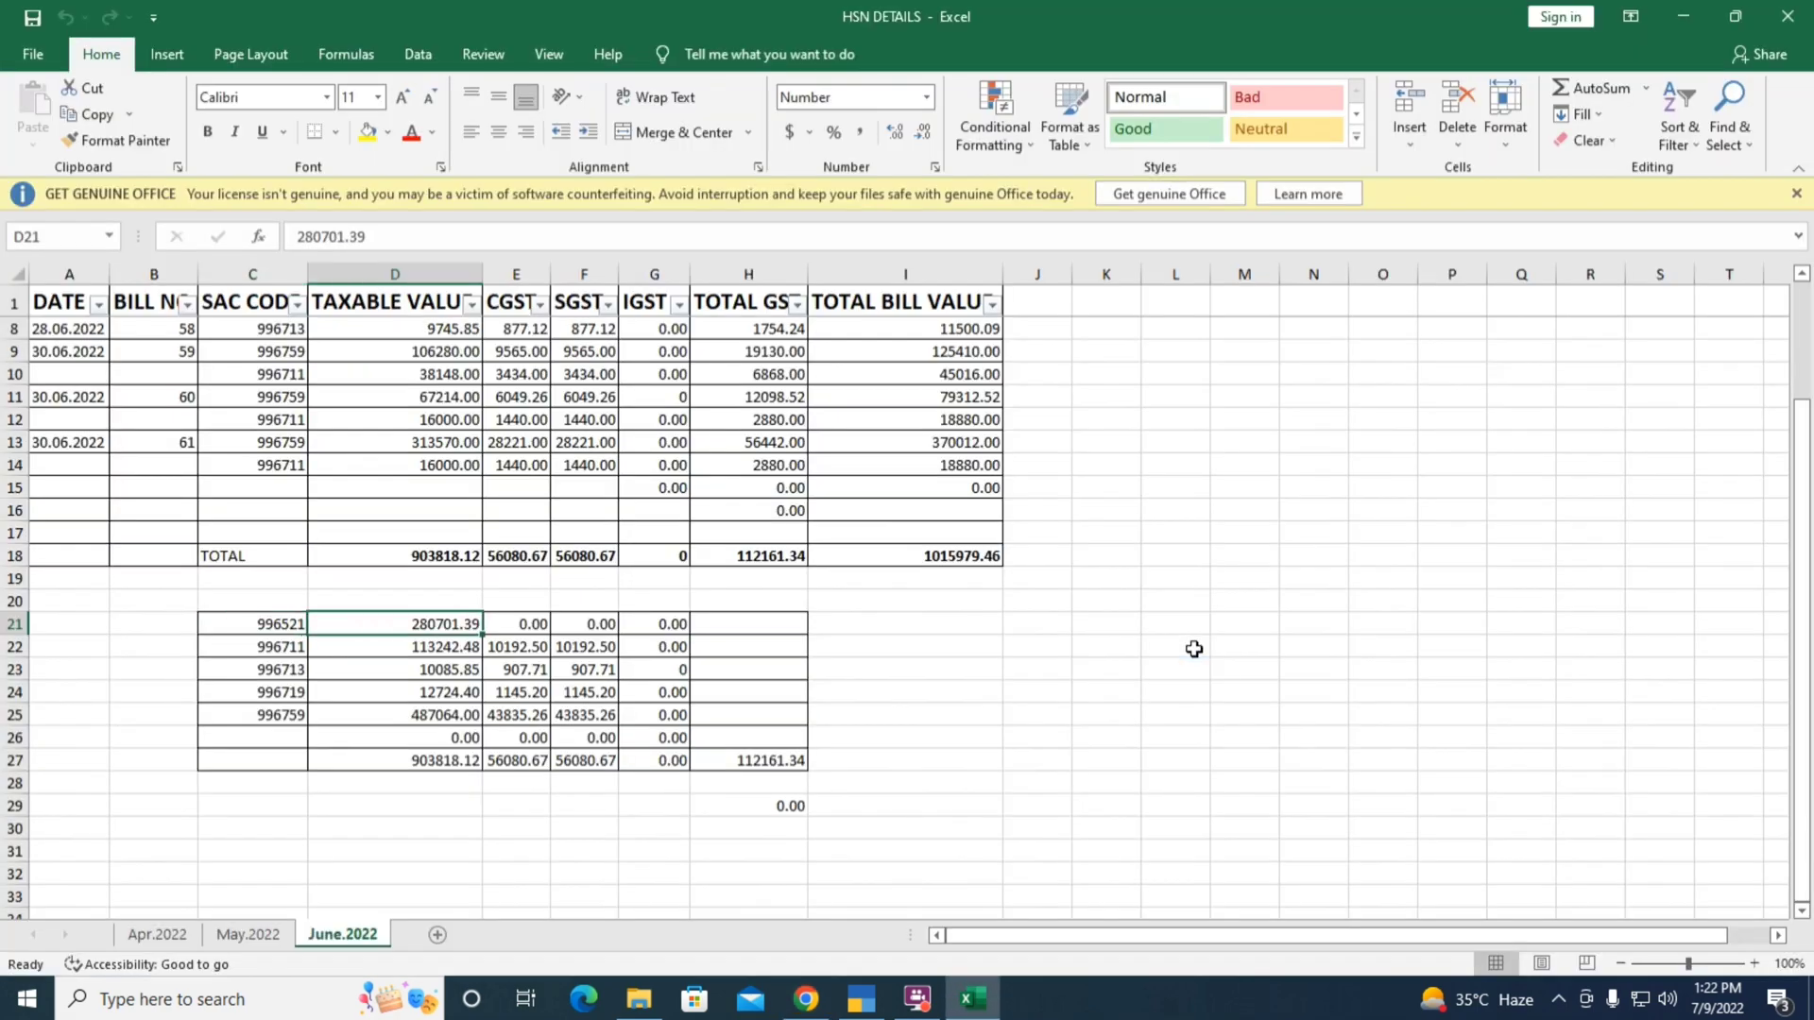
{"action": "key", "text": "alt+Tab"}
{"action": "type", "text": "8"}
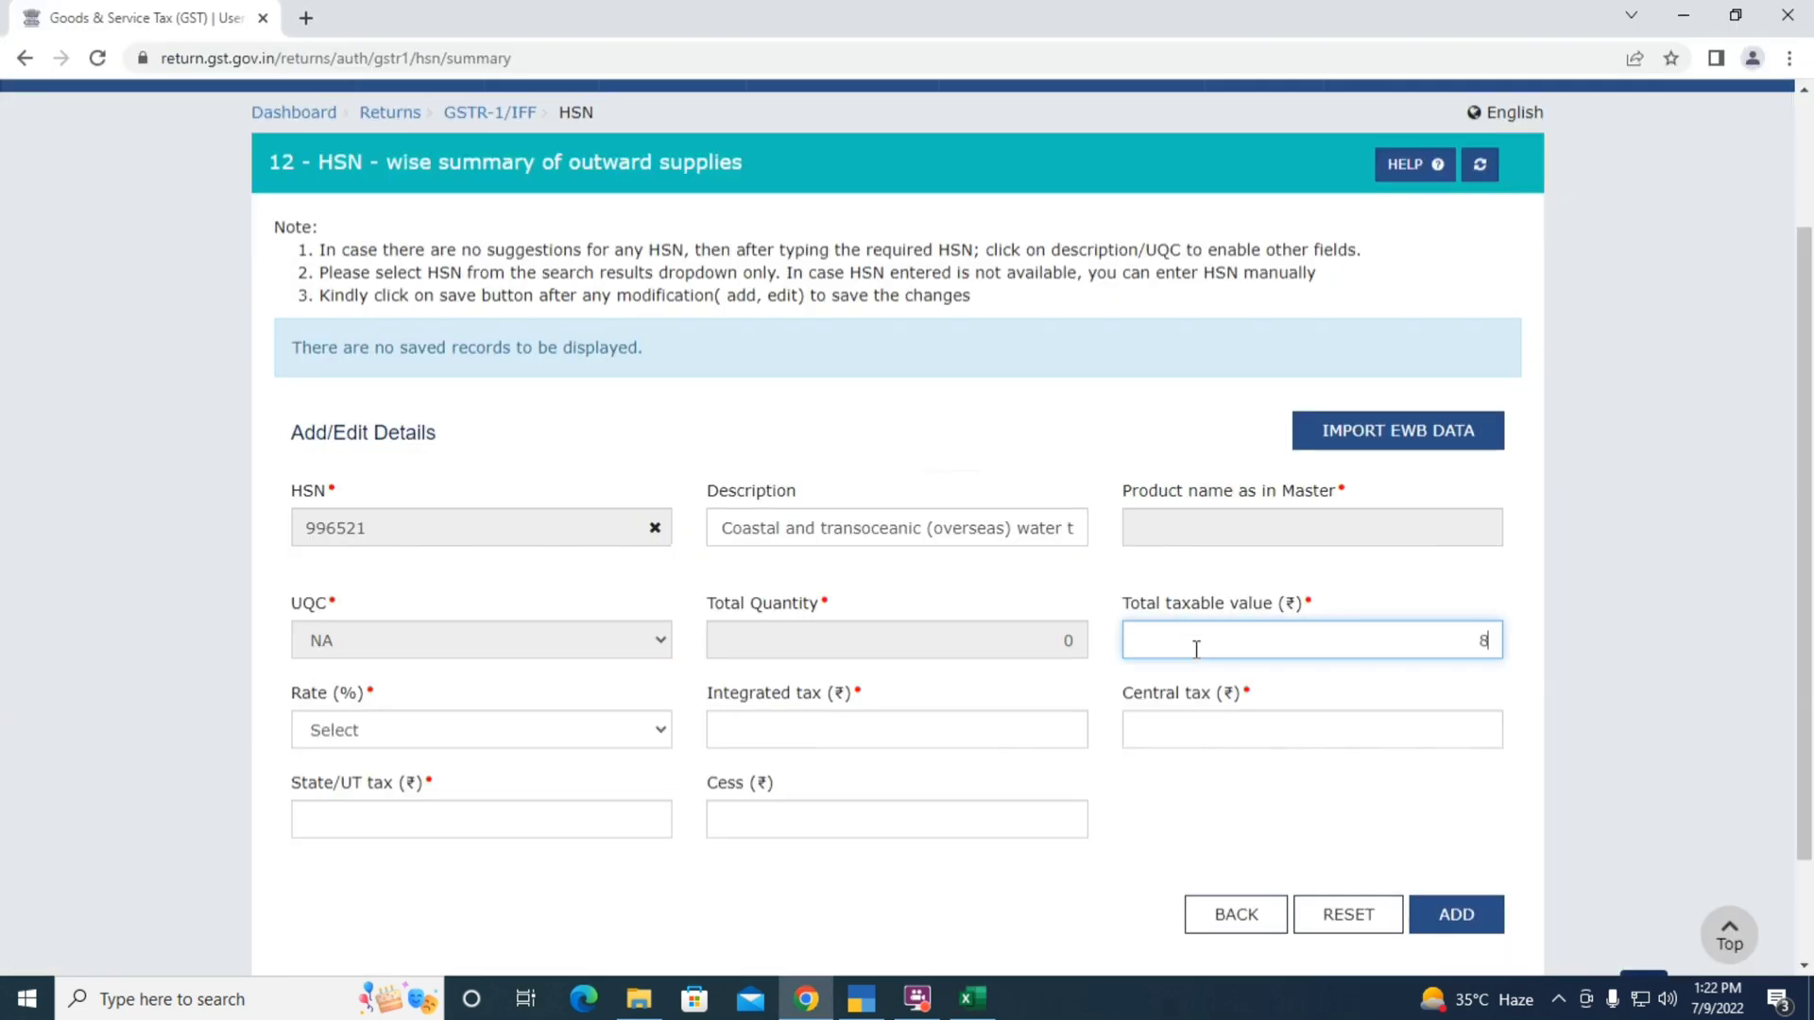
{"action": "type", "text": "0,701.39"}
Set rate 0 with zero taxes and cess, and add the 996521 record
{"action": "key", "text": "Tab"}
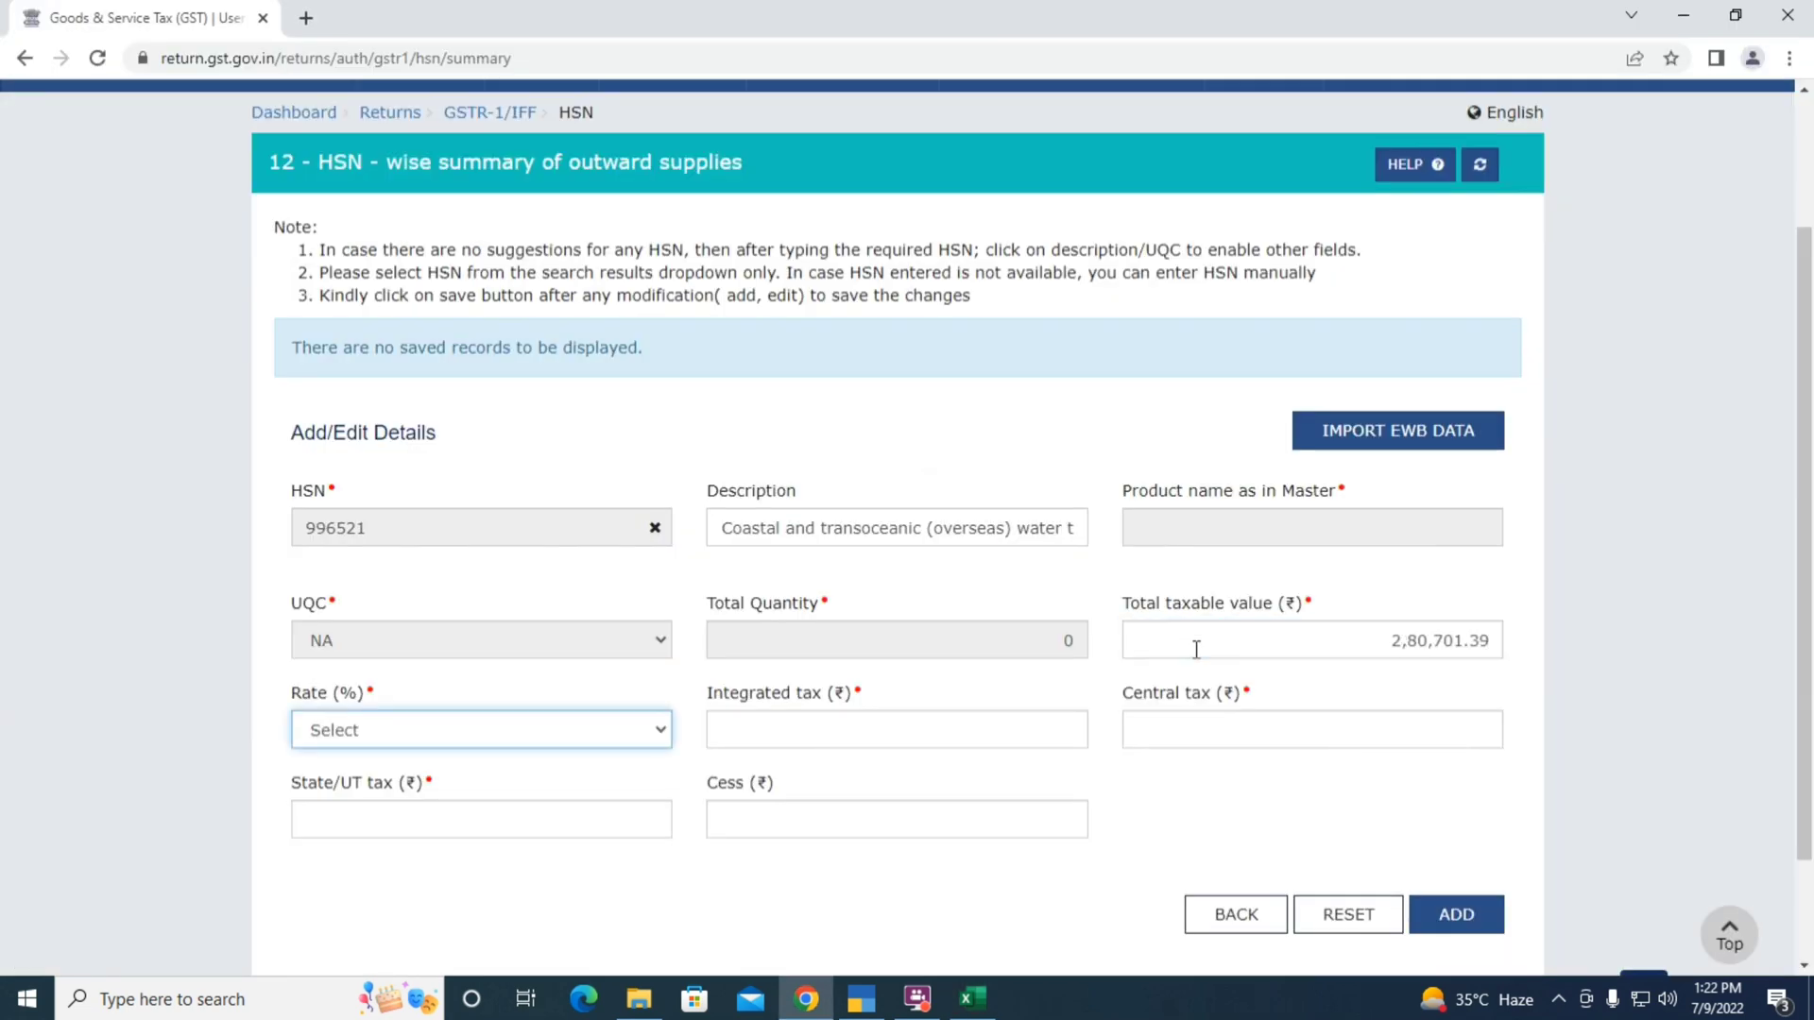
{"action": "key", "text": "alt+Tab"}
{"action": "key", "text": "alt+Tab"}
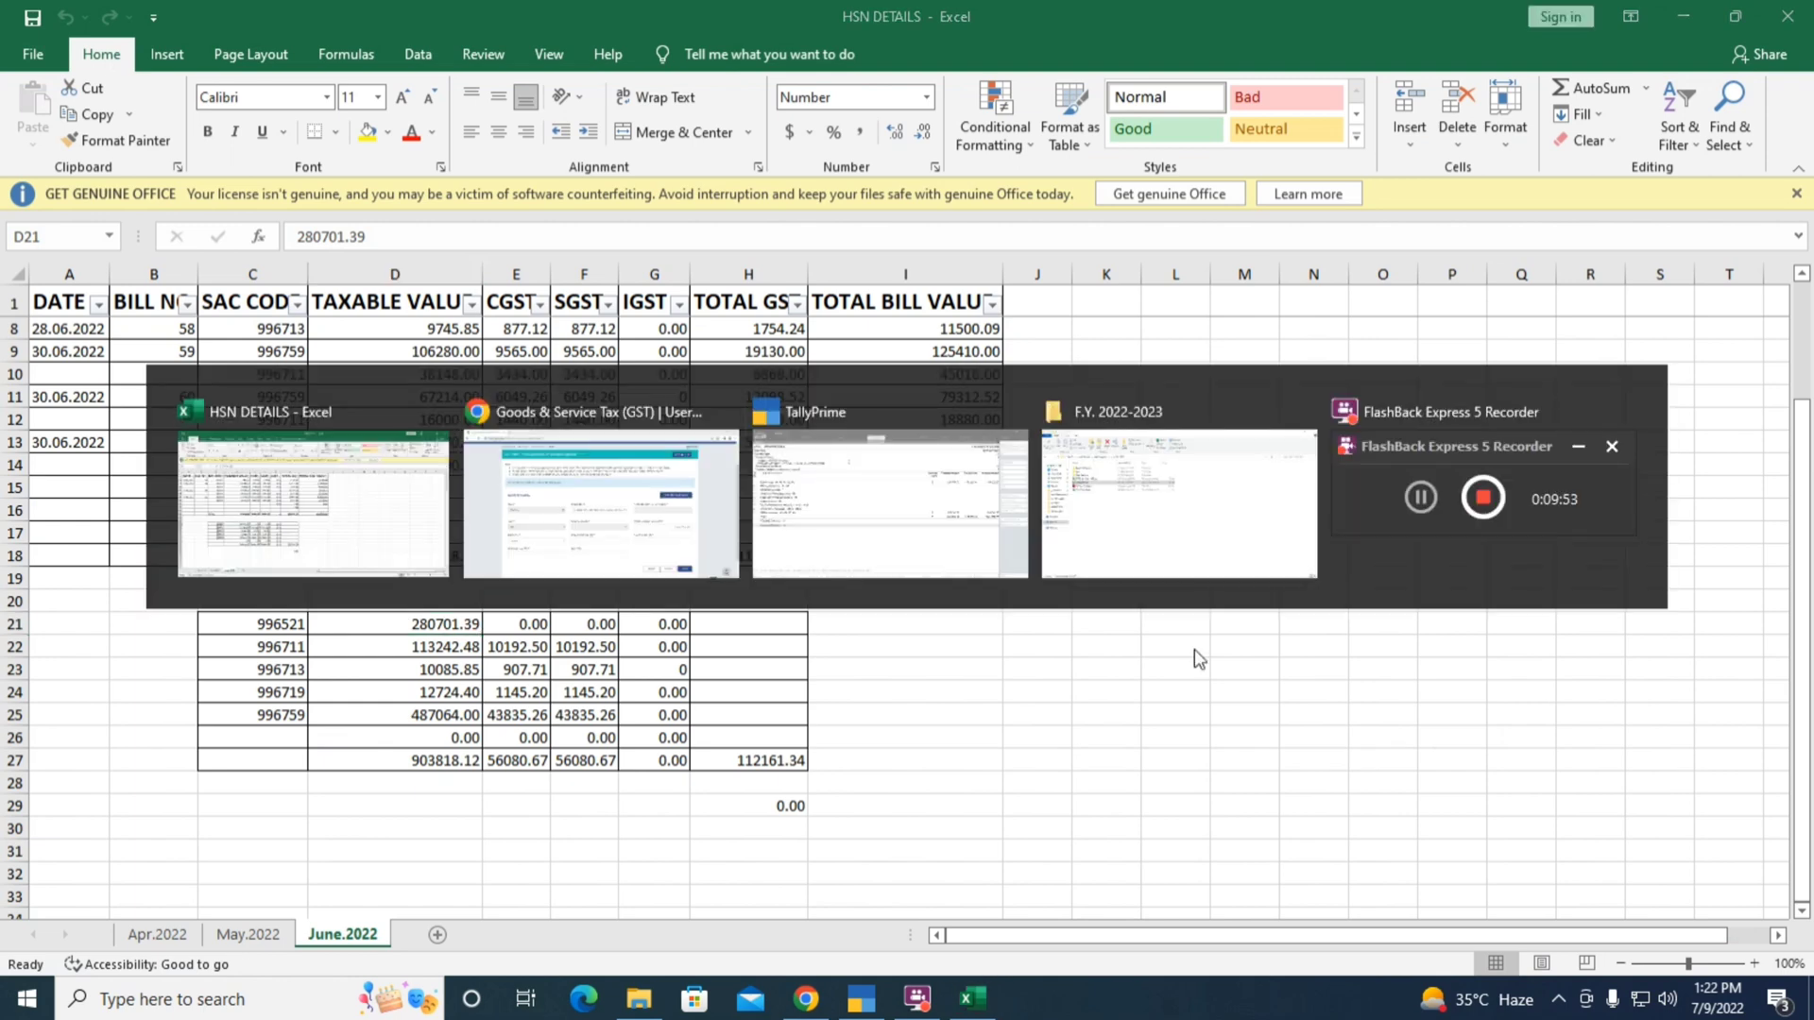
{"action": "left_click", "coordinate": [350, 730]}
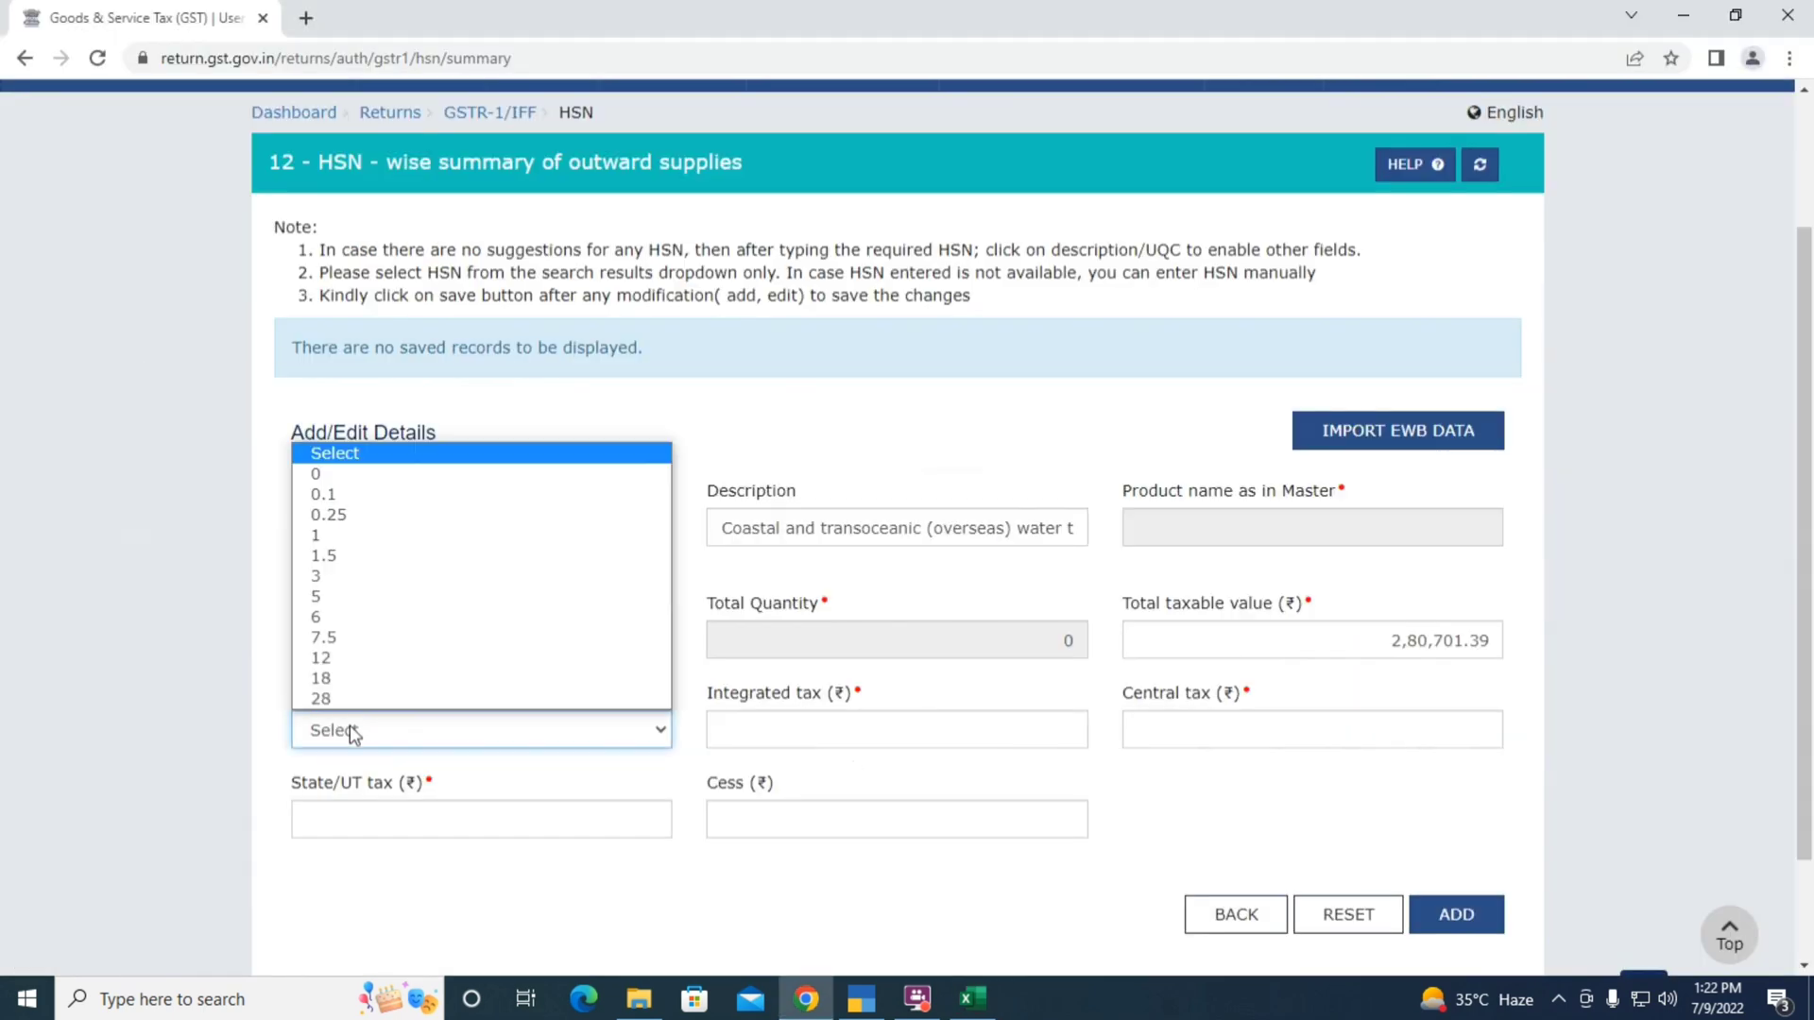
{"action": "left_click", "coordinate": [359, 473]}
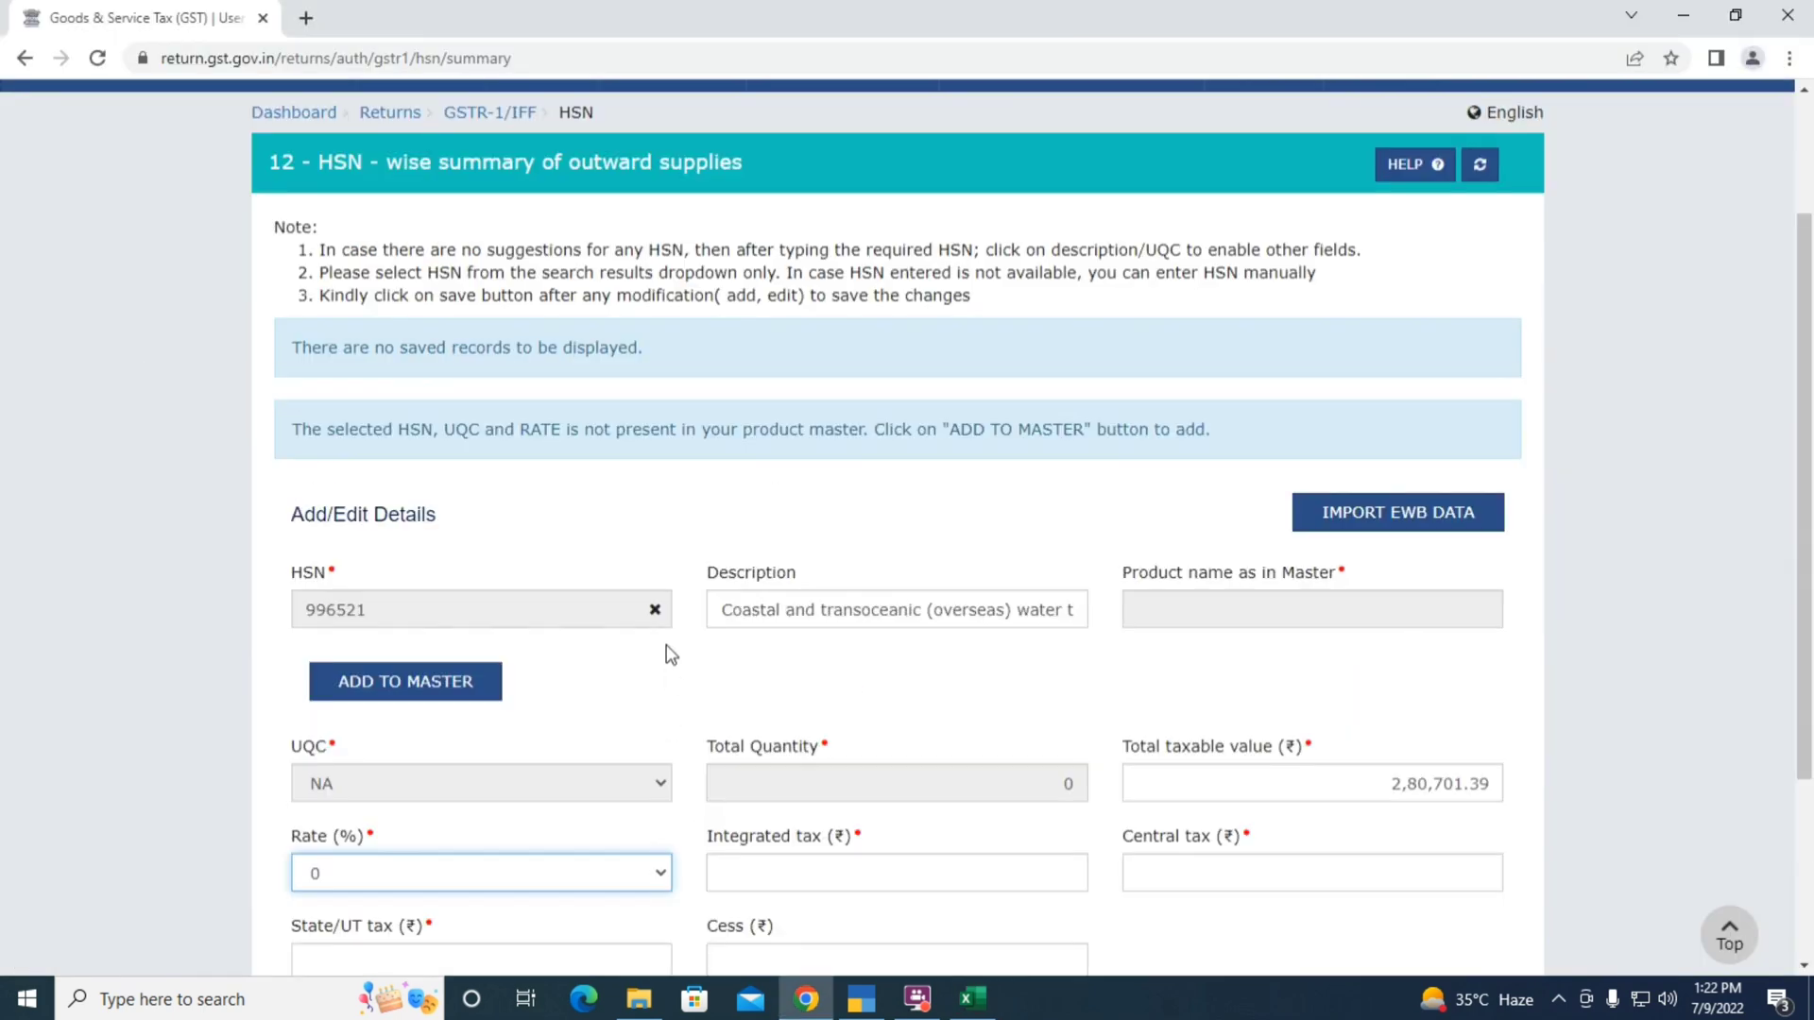
{"action": "scroll", "coordinate": [737, 690], "scroll_direction": "down", "scroll_amount": 3}
{"action": "key", "text": "Tab"}
{"action": "type", "text": "0"}
{"action": "key", "text": "Tab"}
{"action": "type", "text": "0"}
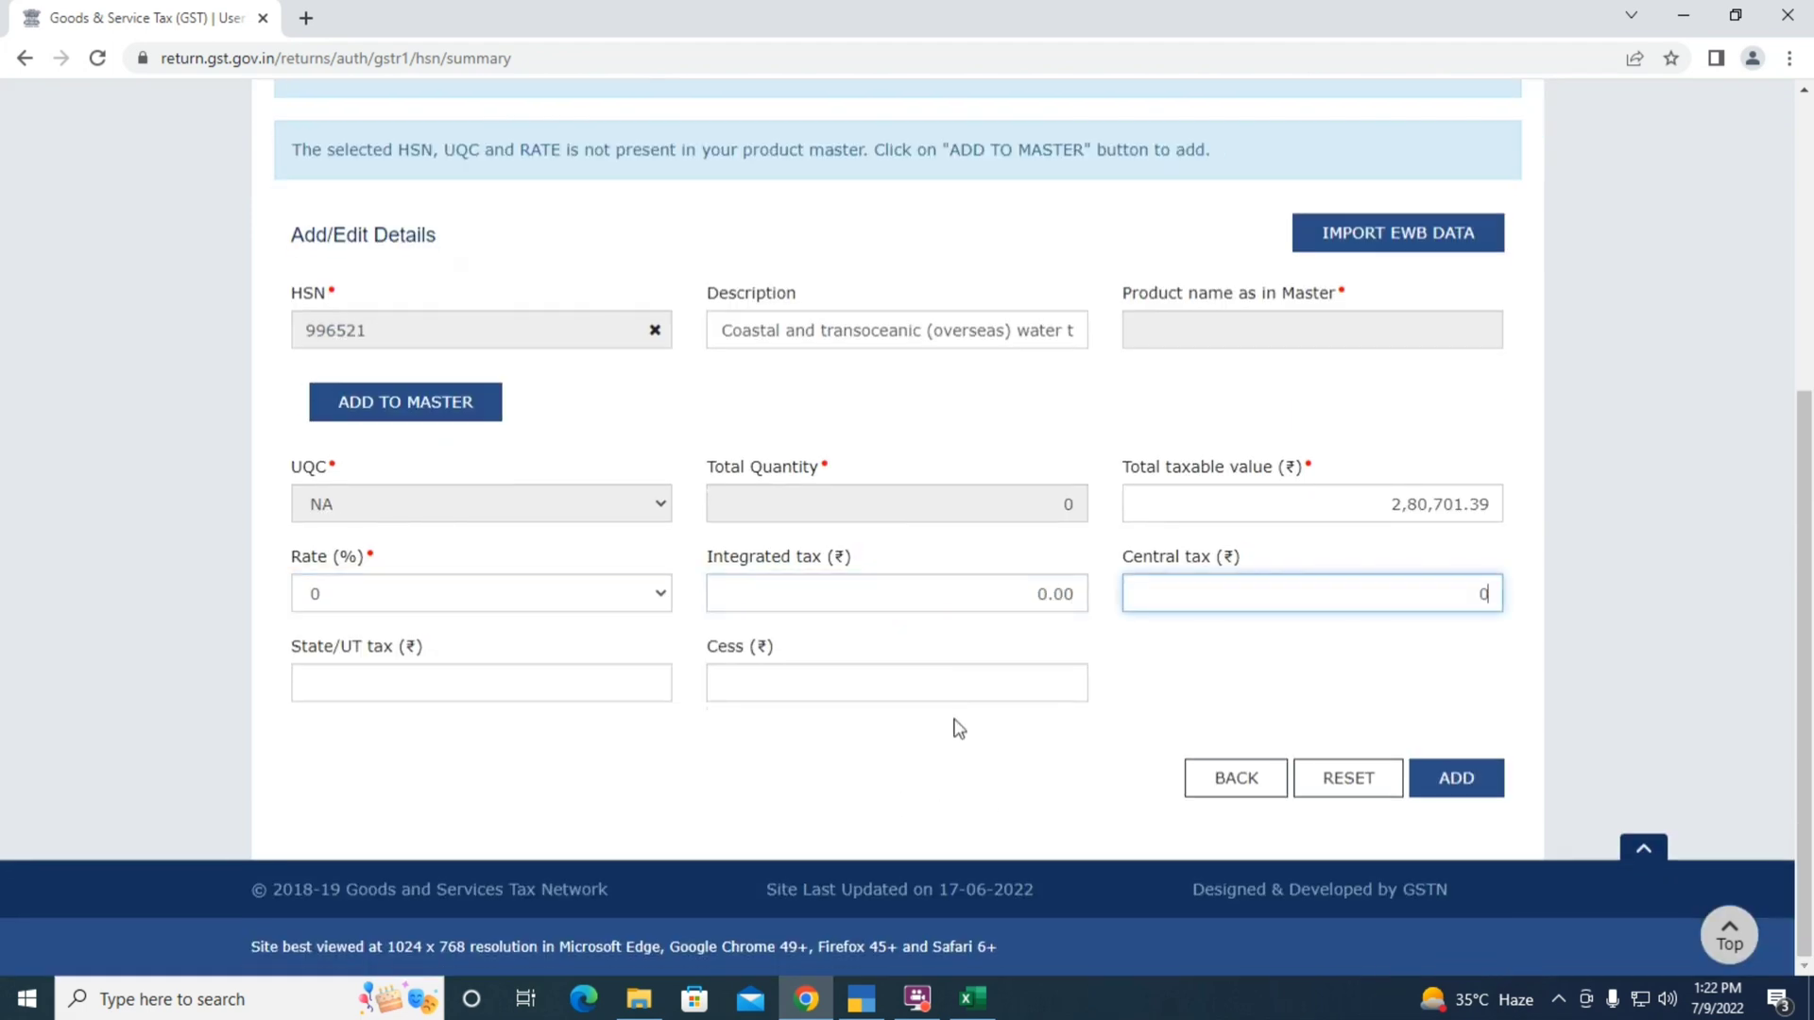
{"action": "key", "text": "Tab"}
{"action": "key", "text": "Tab"}
{"action": "type", "text": "0"}
{"action": "key", "text": "Tab"}
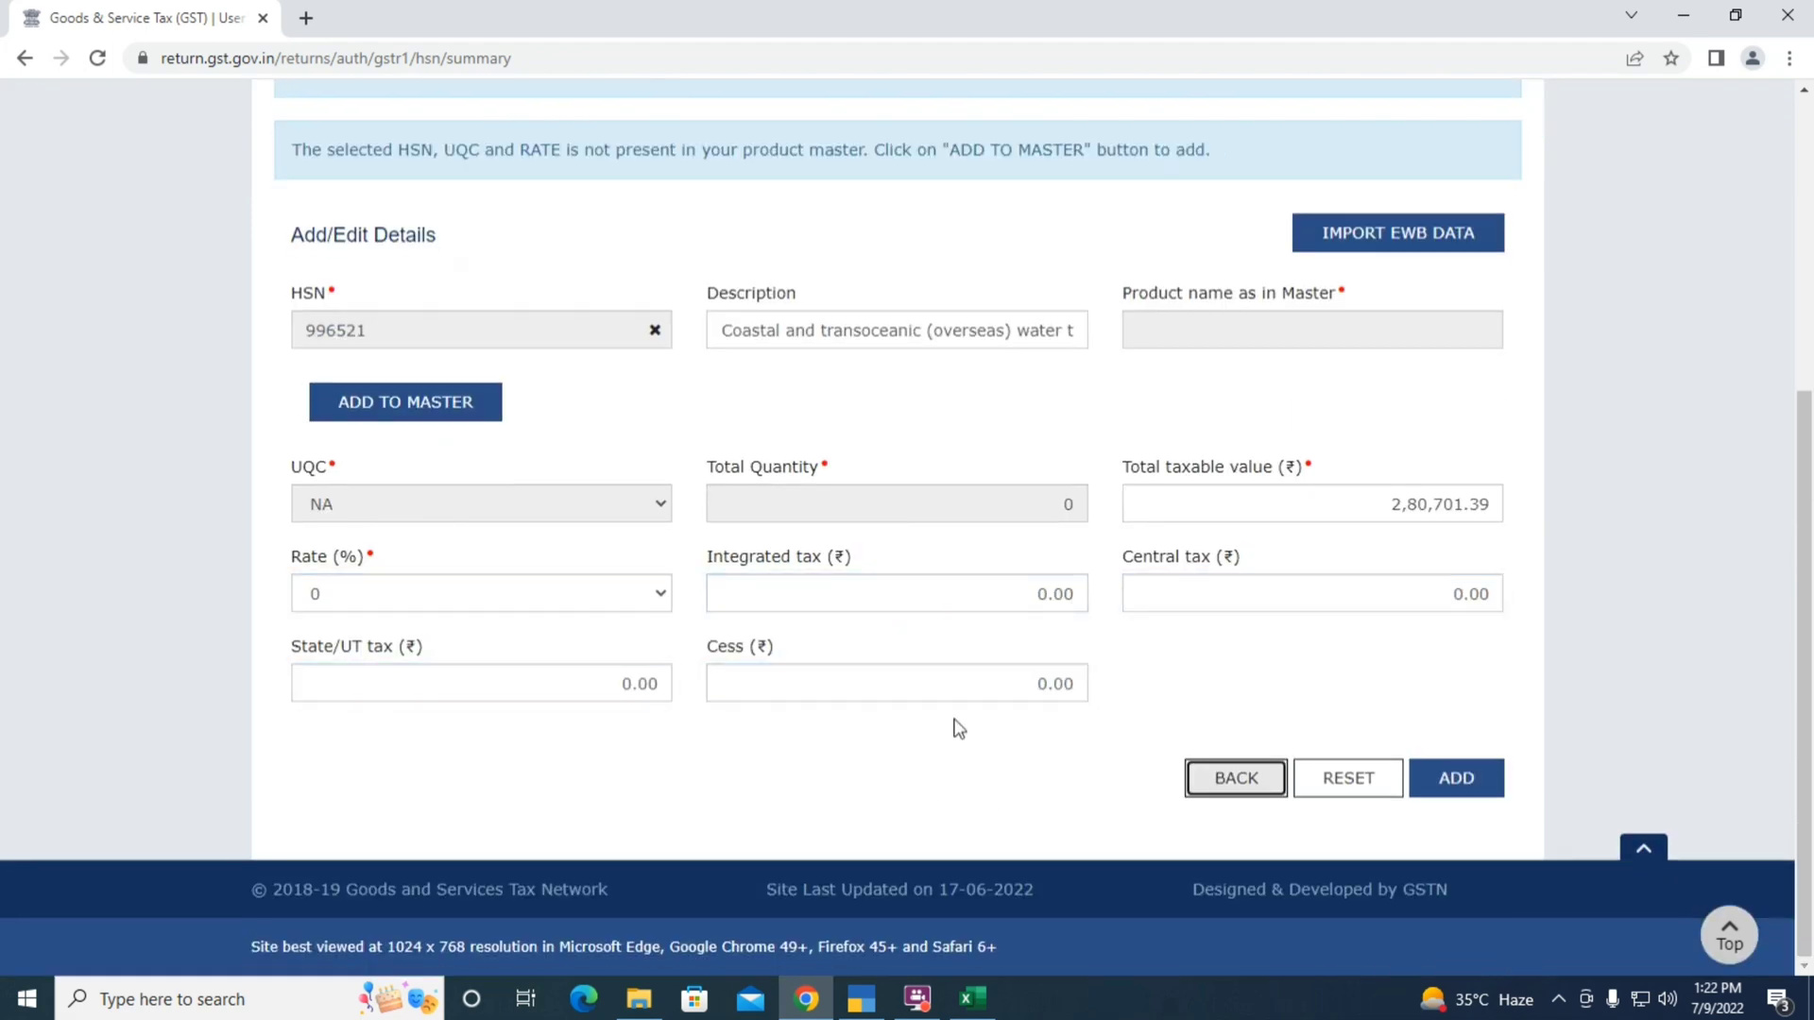
{"action": "left_click", "coordinate": [1489, 782]}
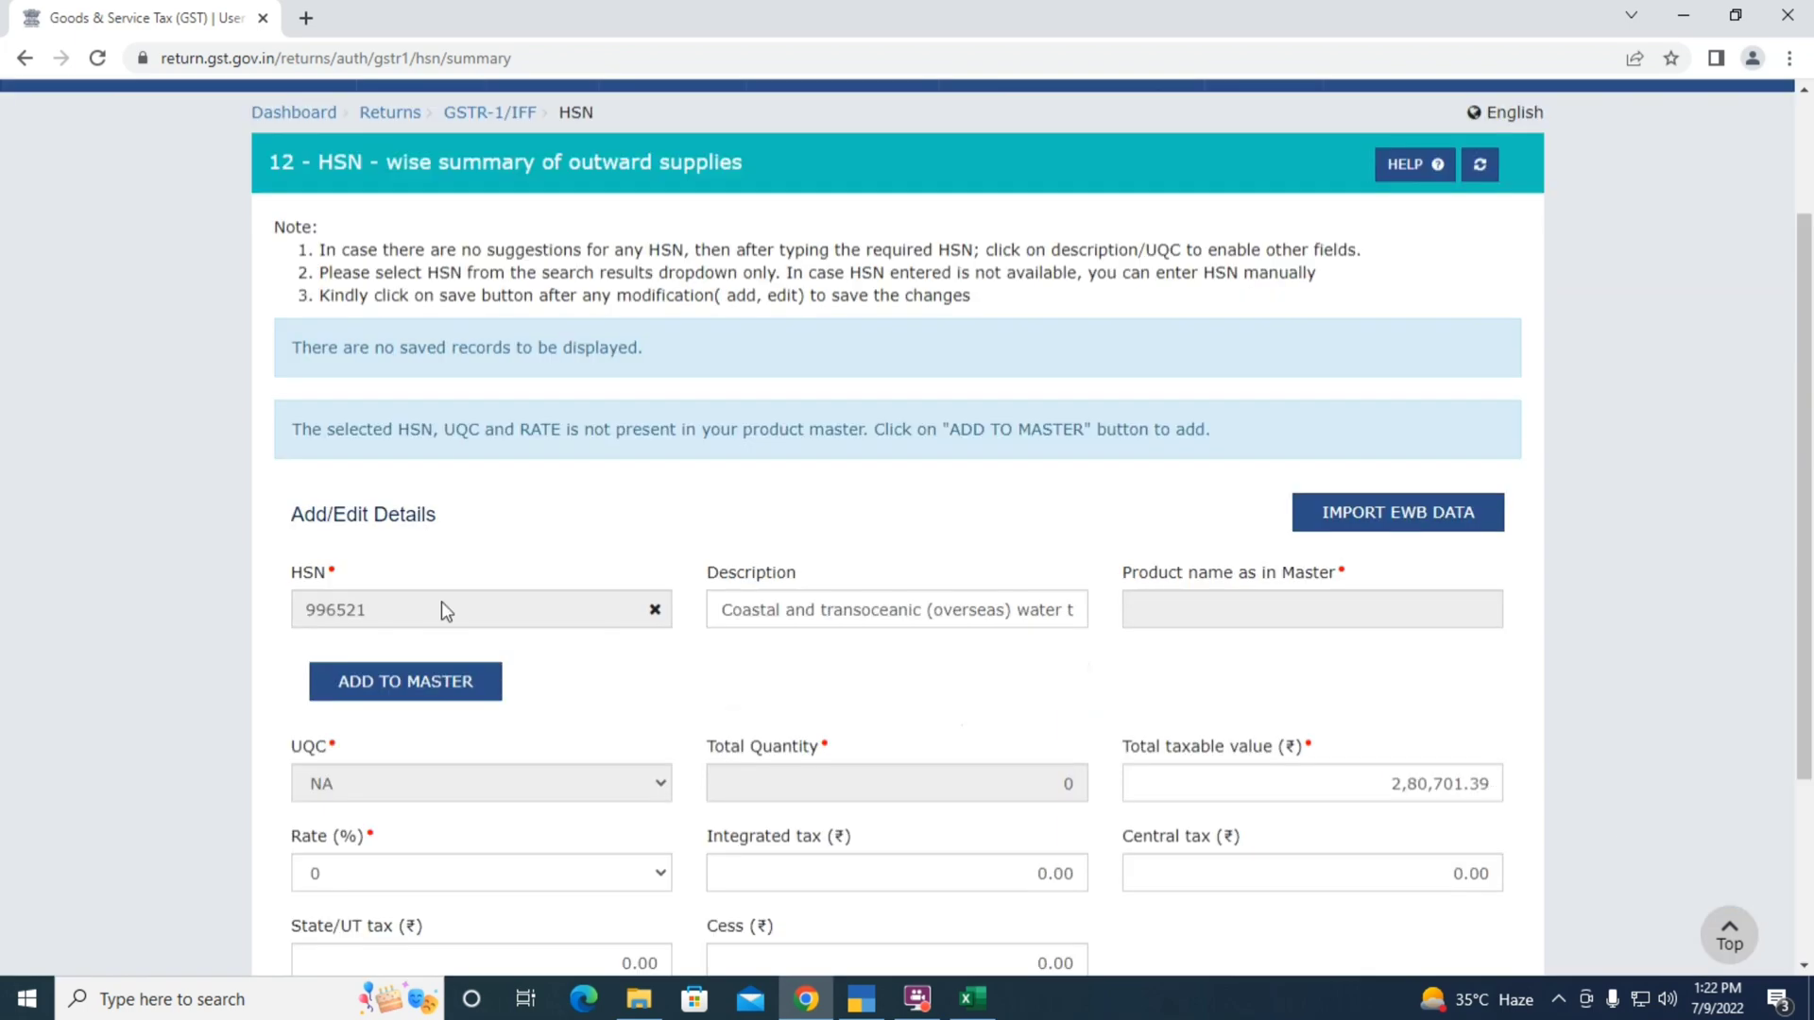
Look up the next HSN code, 996711, in the HSN DETAILS workbook
{"action": "left_click", "coordinate": [379, 618]}
{"action": "key", "text": "alt+Tab"}
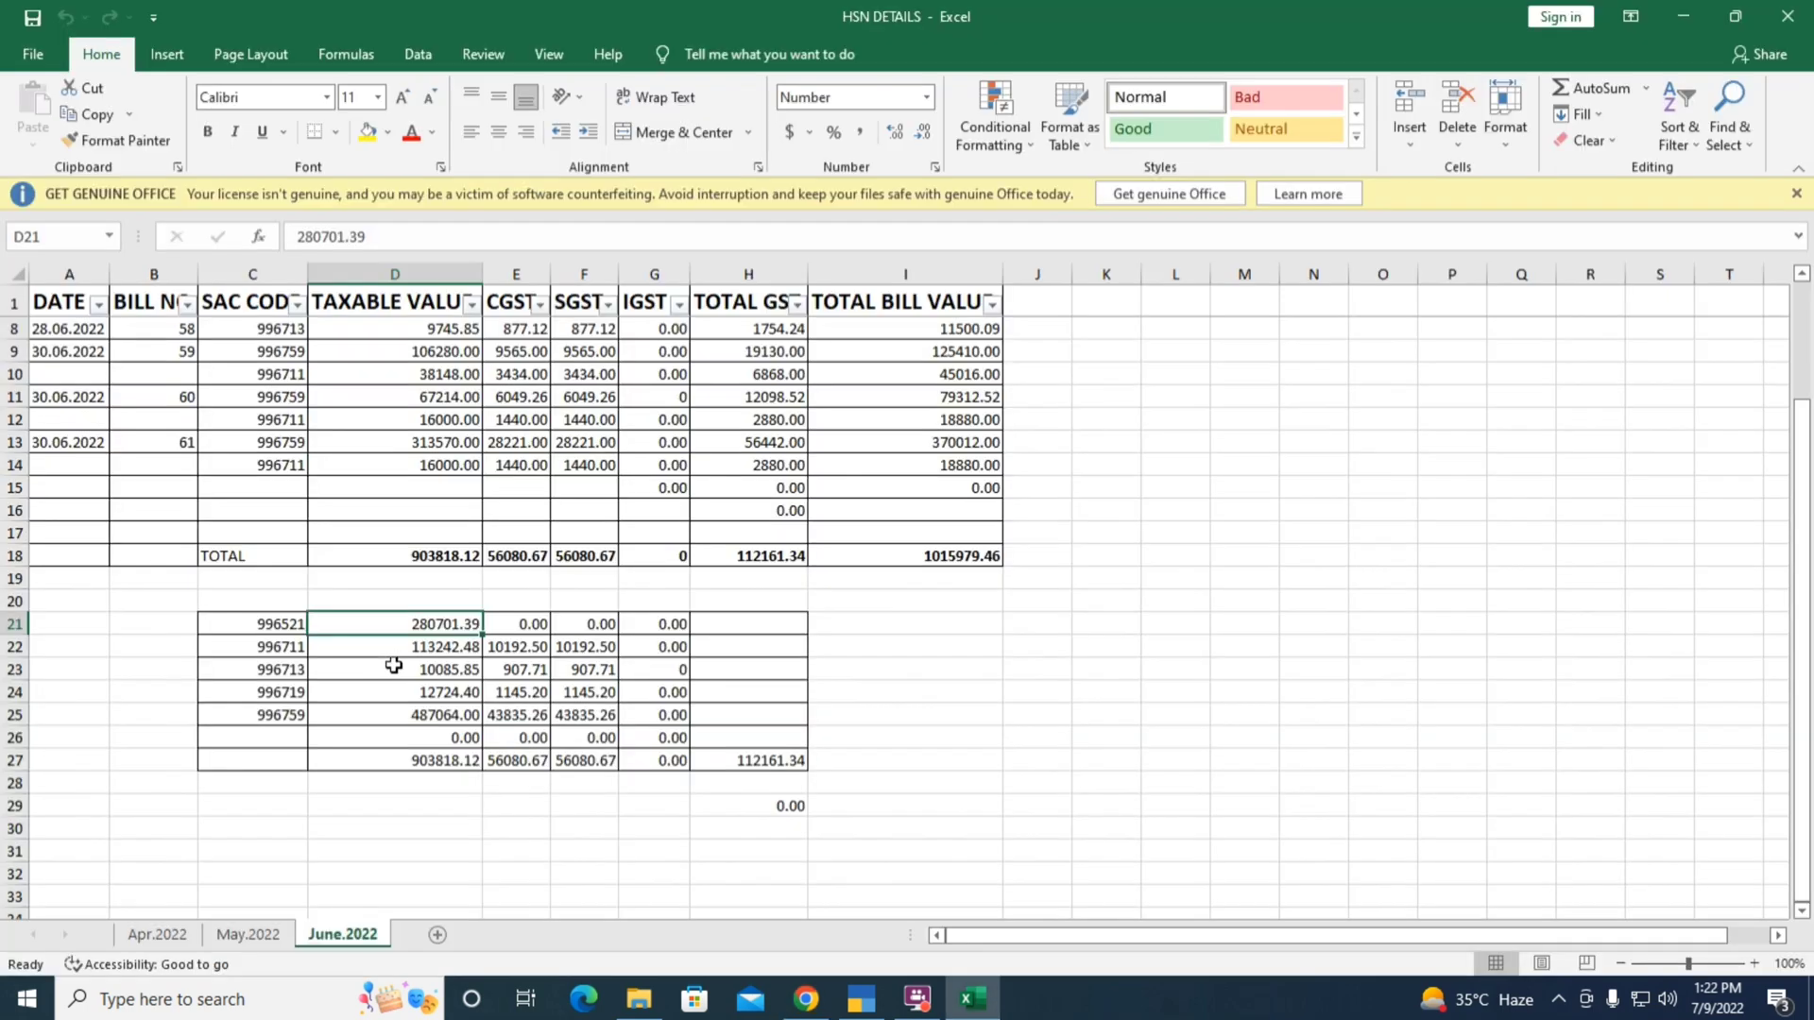
{"action": "key", "text": "Down"}
{"action": "key", "text": "Left"}
Enter HSN 996711 with taxable value 1,13,242.48 from the workbook
{"action": "key", "text": "alt+Tab"}
{"action": "type", "text": "99"}
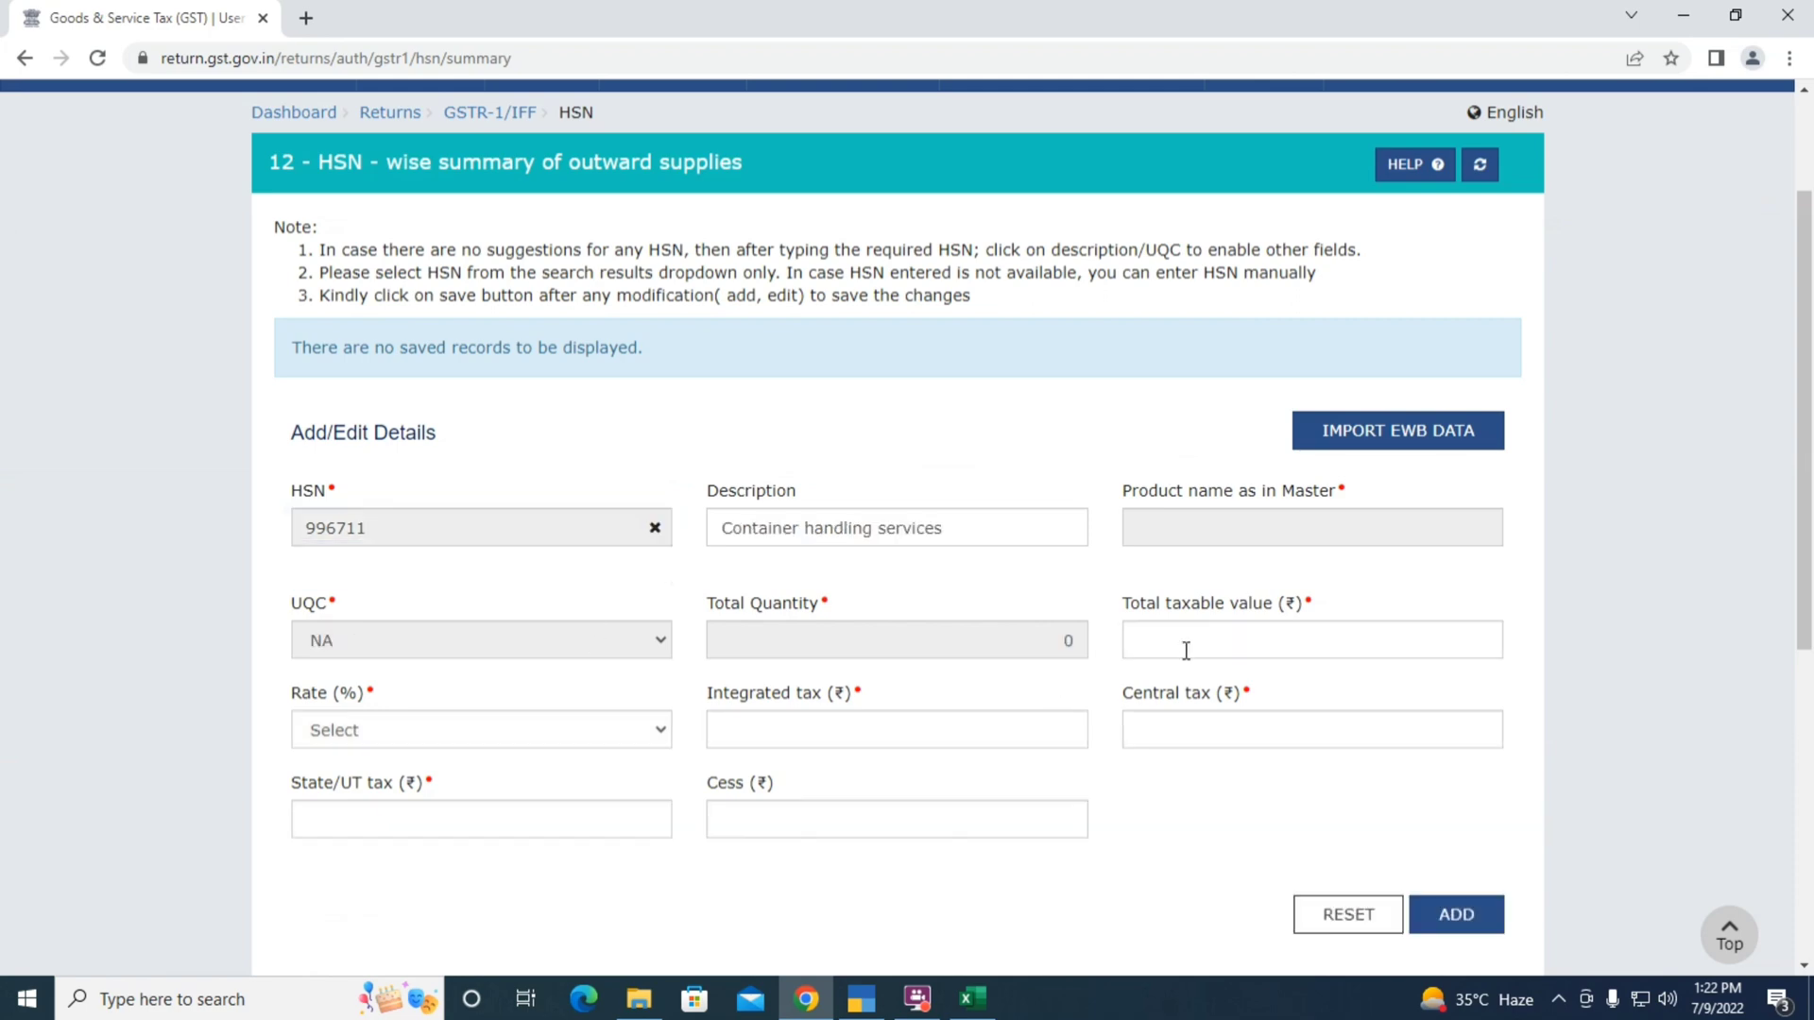
{"action": "left_click", "coordinate": [1185, 650]}
{"action": "key", "text": "alt+Tab"}
{"action": "key", "text": "Right"}
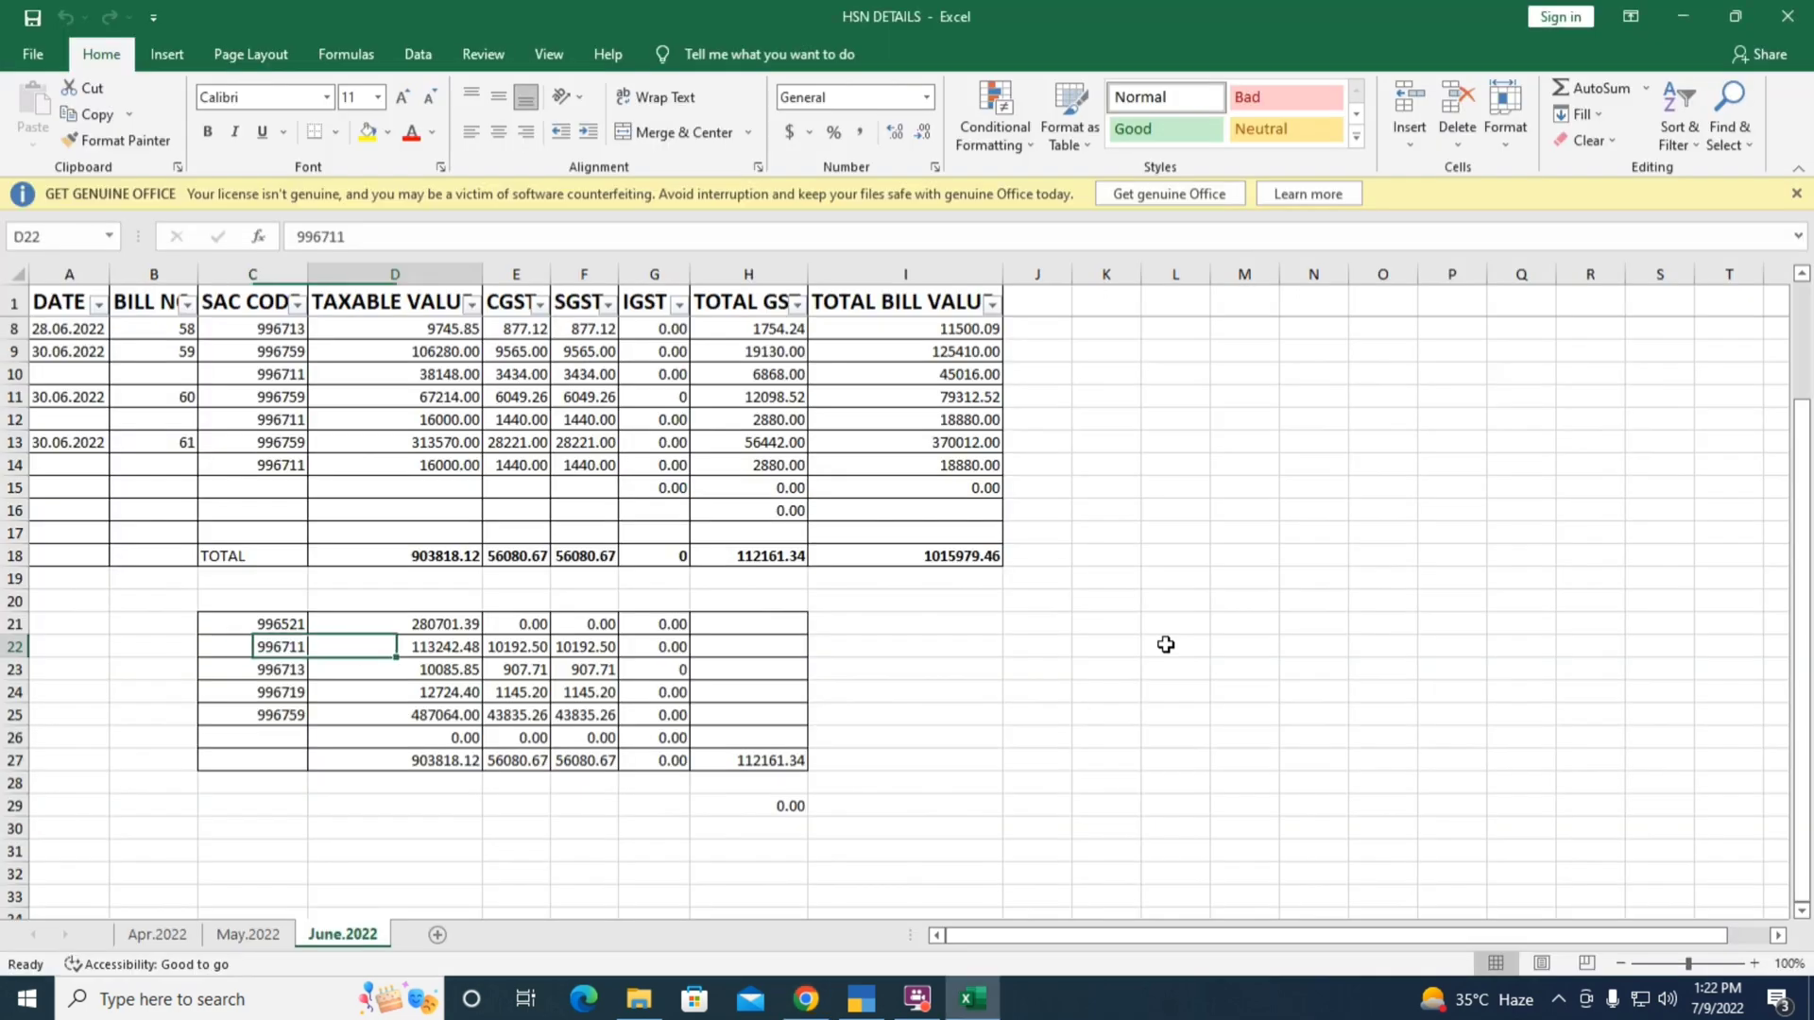
{"action": "key", "text": "alt+Tab"}
{"action": "type", "text": "113"}
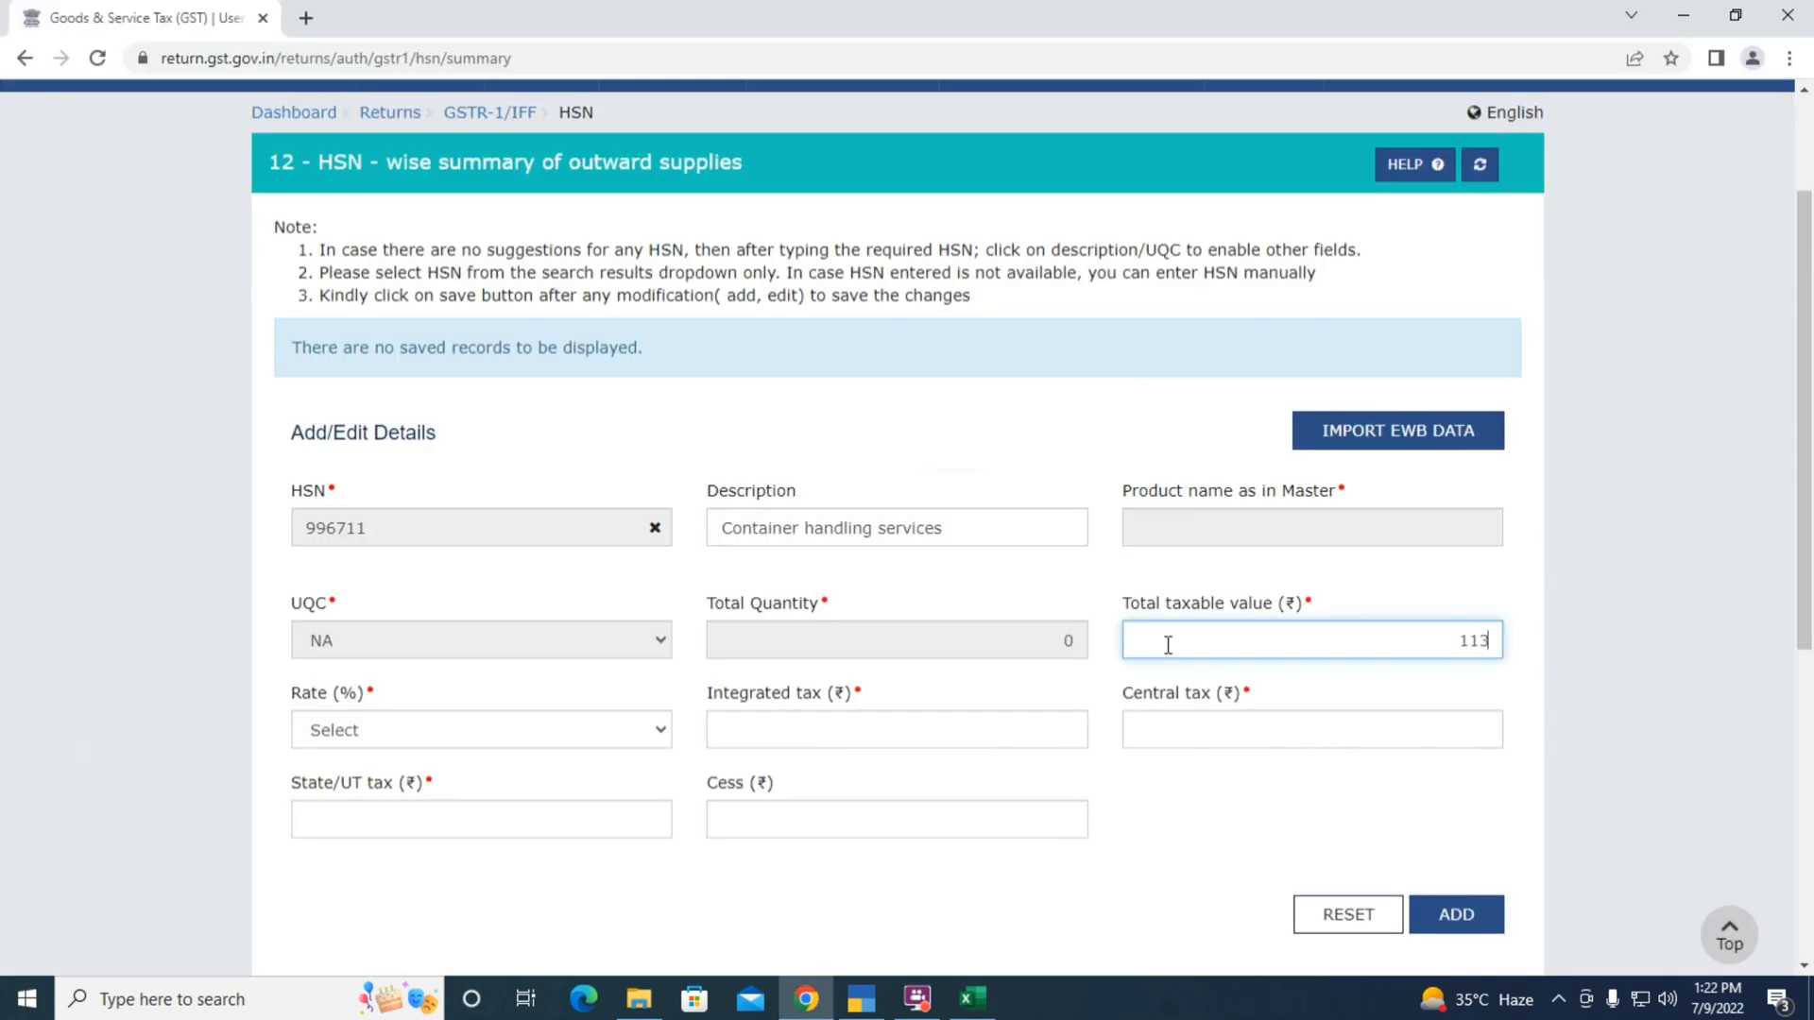
{"action": "type", "text": "242.48"}
{"action": "key", "text": "Tab"}
Give 996711 an 18% rate, central tax 10,192.5 and zero cess, then add it
{"action": "key", "text": "alt+Tab"}
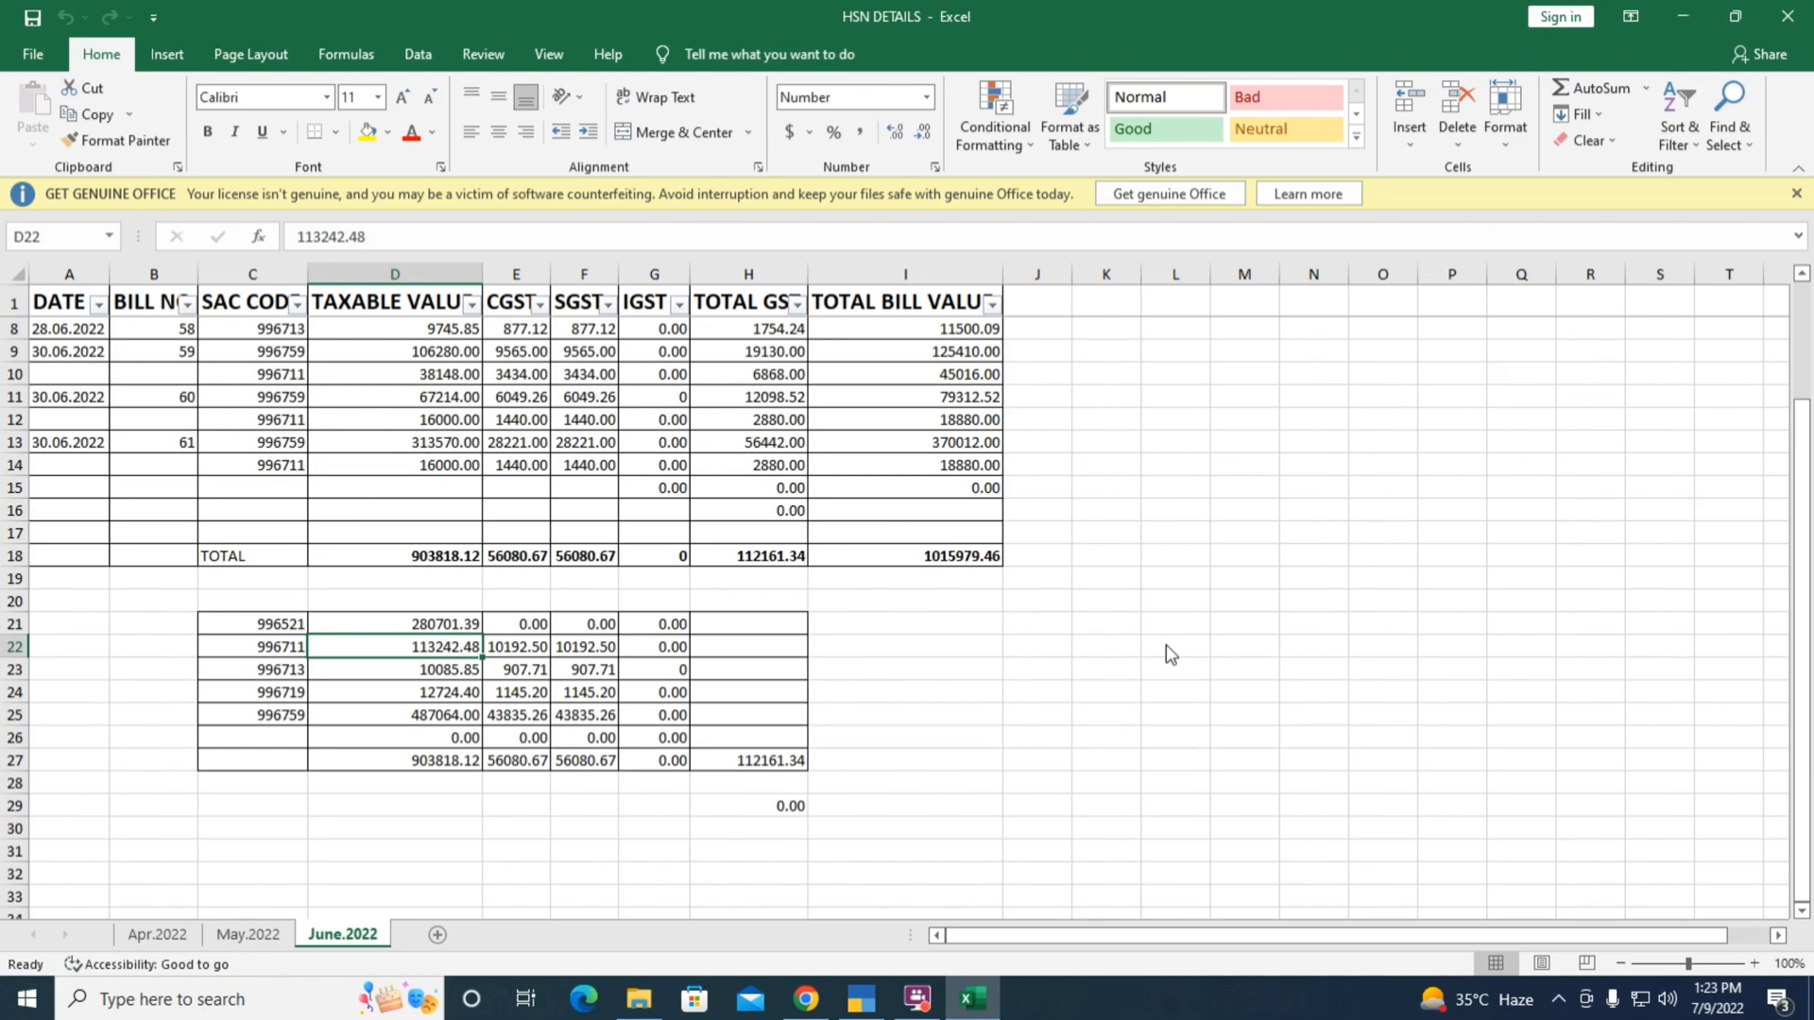
{"action": "key", "text": "alt+Tab"}
{"action": "type", "text": "18"}
{"action": "key", "text": "Tab"}
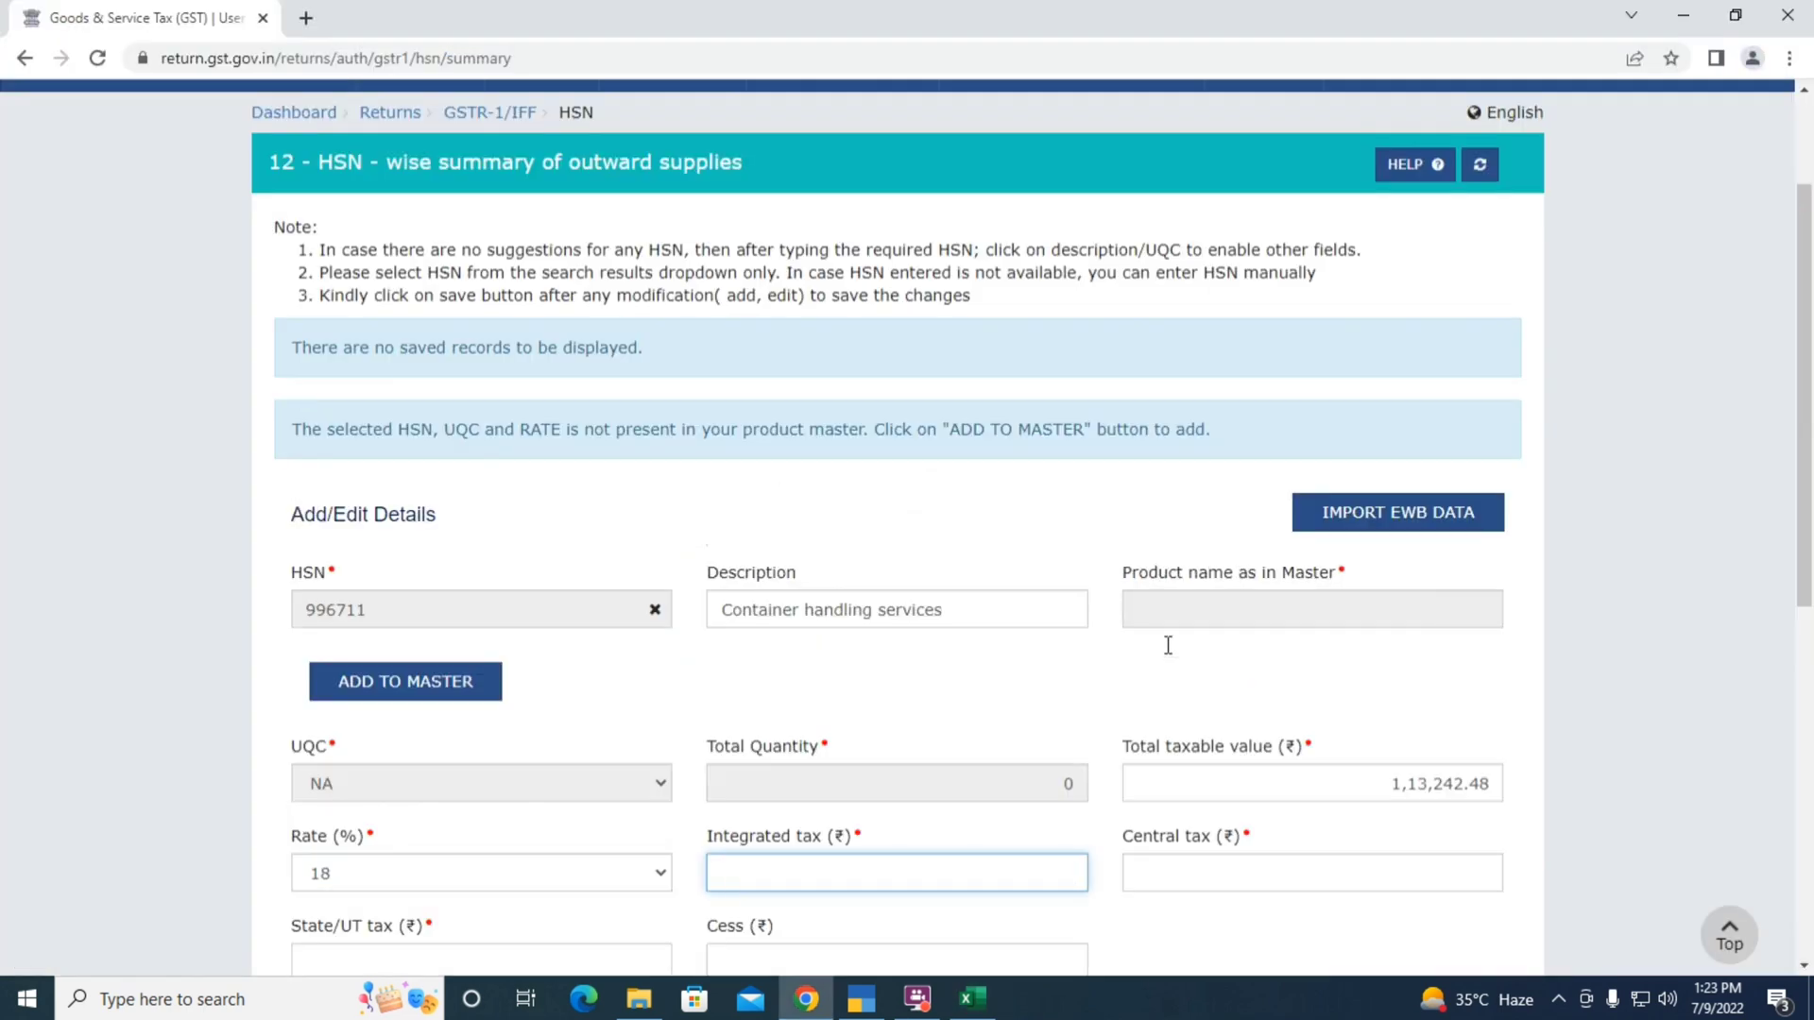
{"action": "key", "text": "Tab"}
{"action": "key", "text": "alt+Tab"}
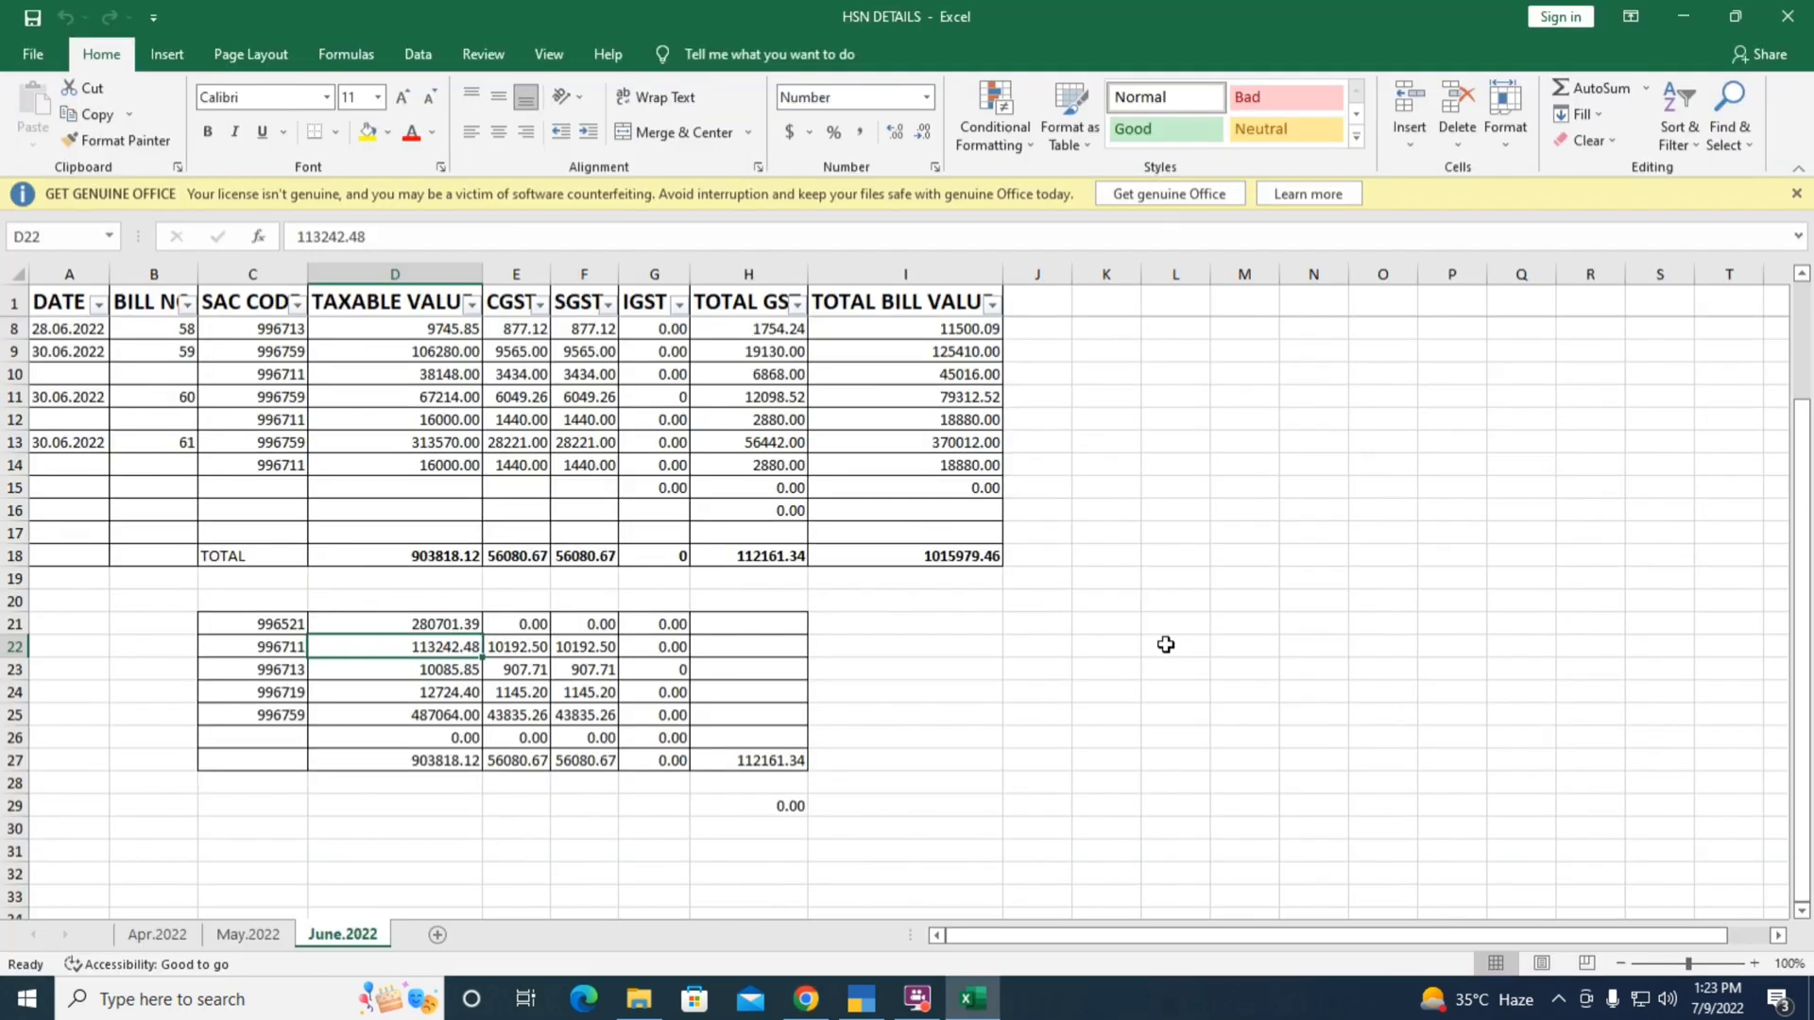
{"action": "key", "text": "alt+Tab"}
{"action": "type", "text": "10,19"}
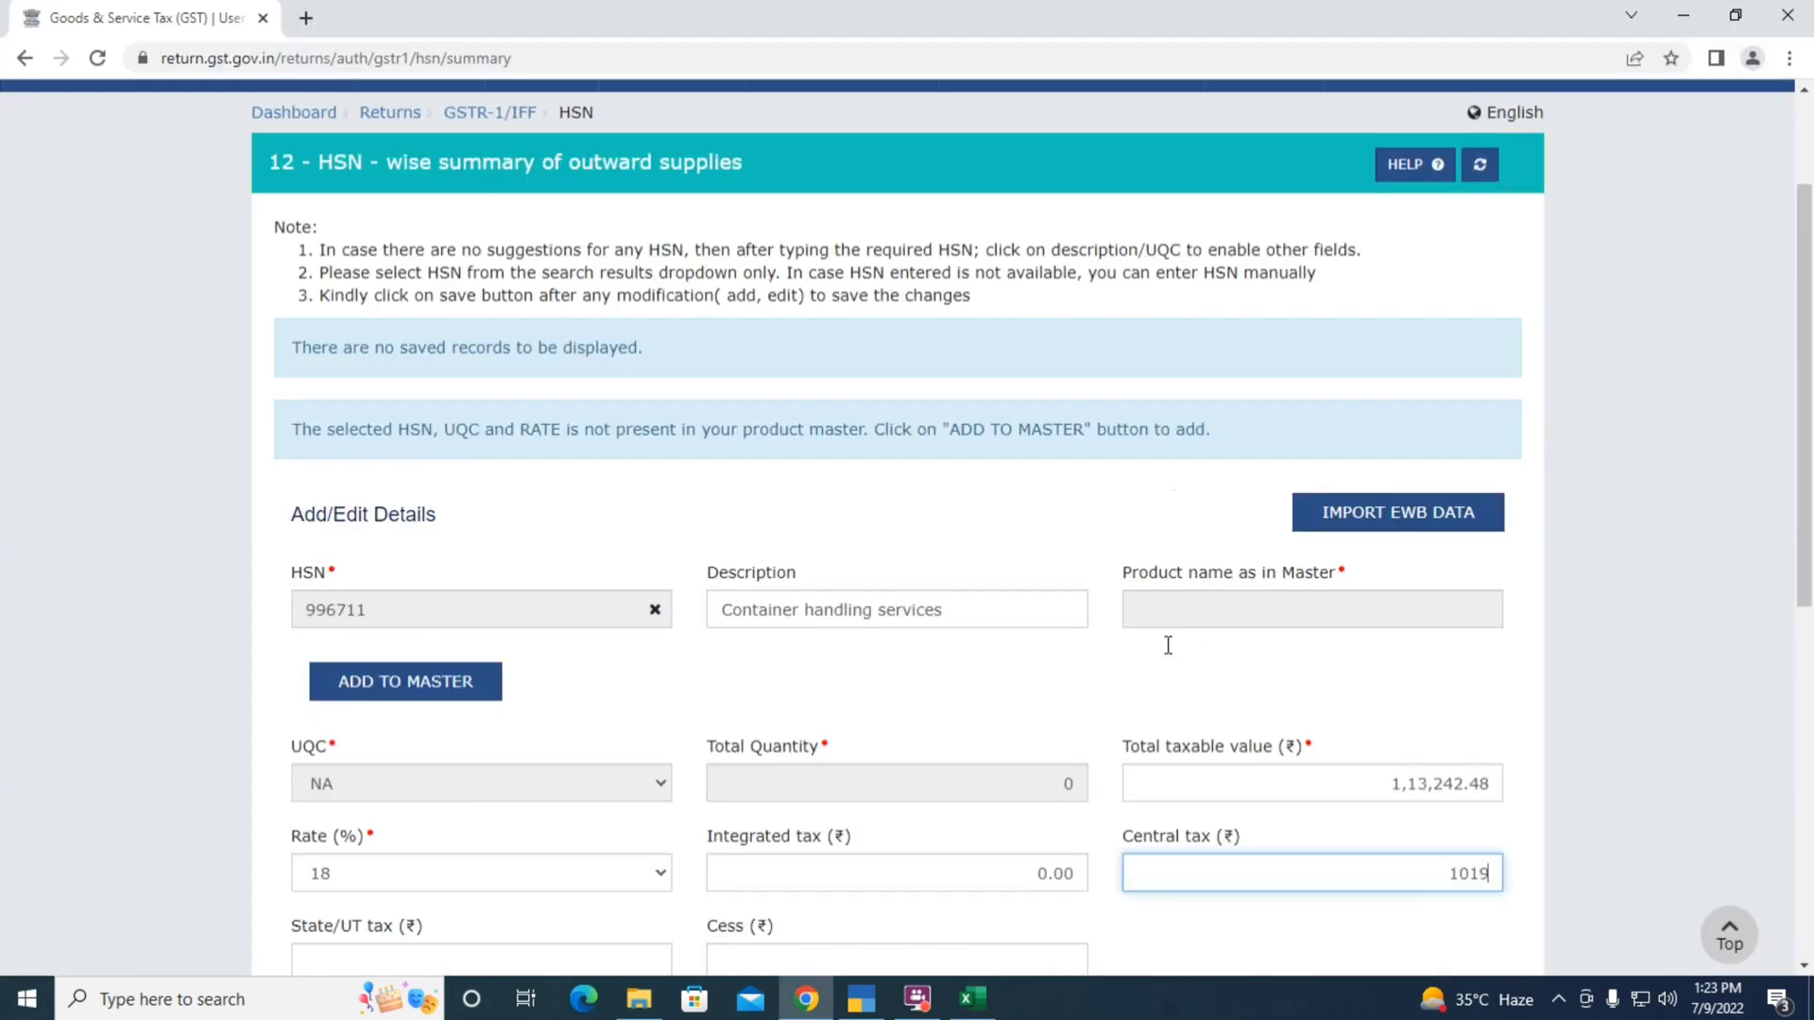
{"action": "type", "text": "2.5"}
{"action": "key", "text": "Tab"}
{"action": "type", "text": "10,192.5"}
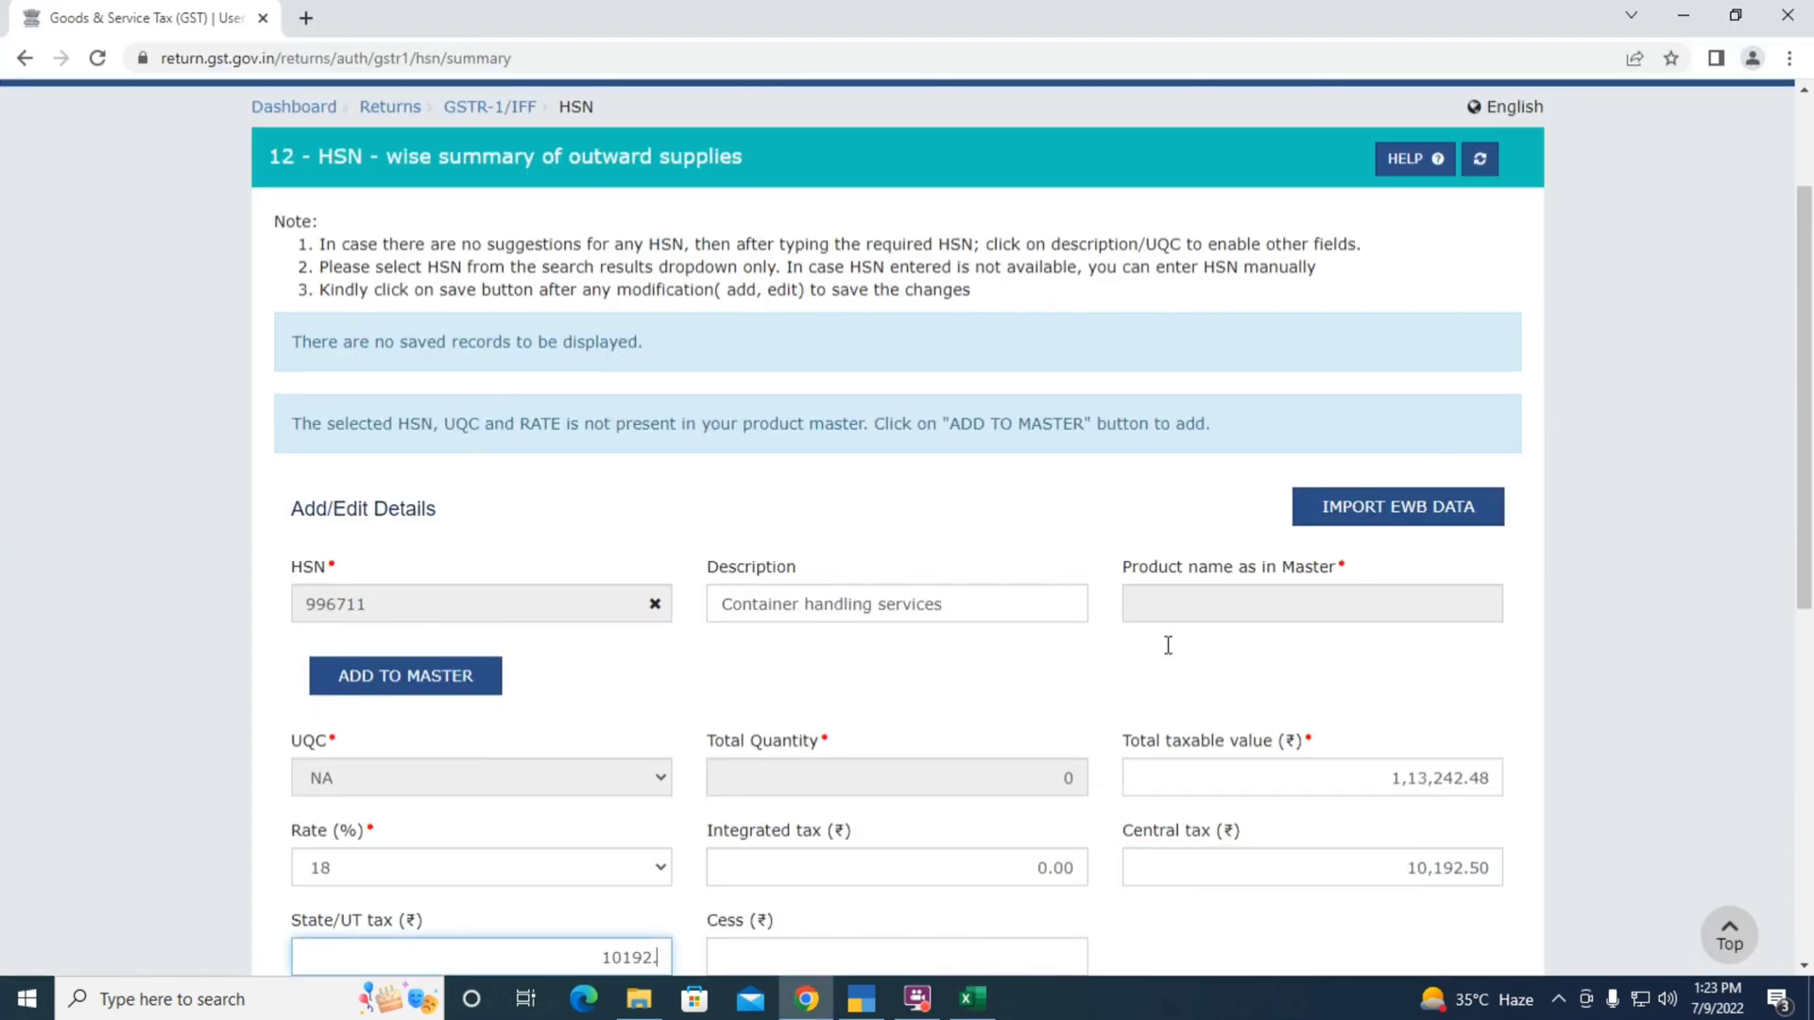
{"action": "key", "text": "Tab"}
{"action": "type", "text": "0"}
{"action": "key", "text": "Tab"}
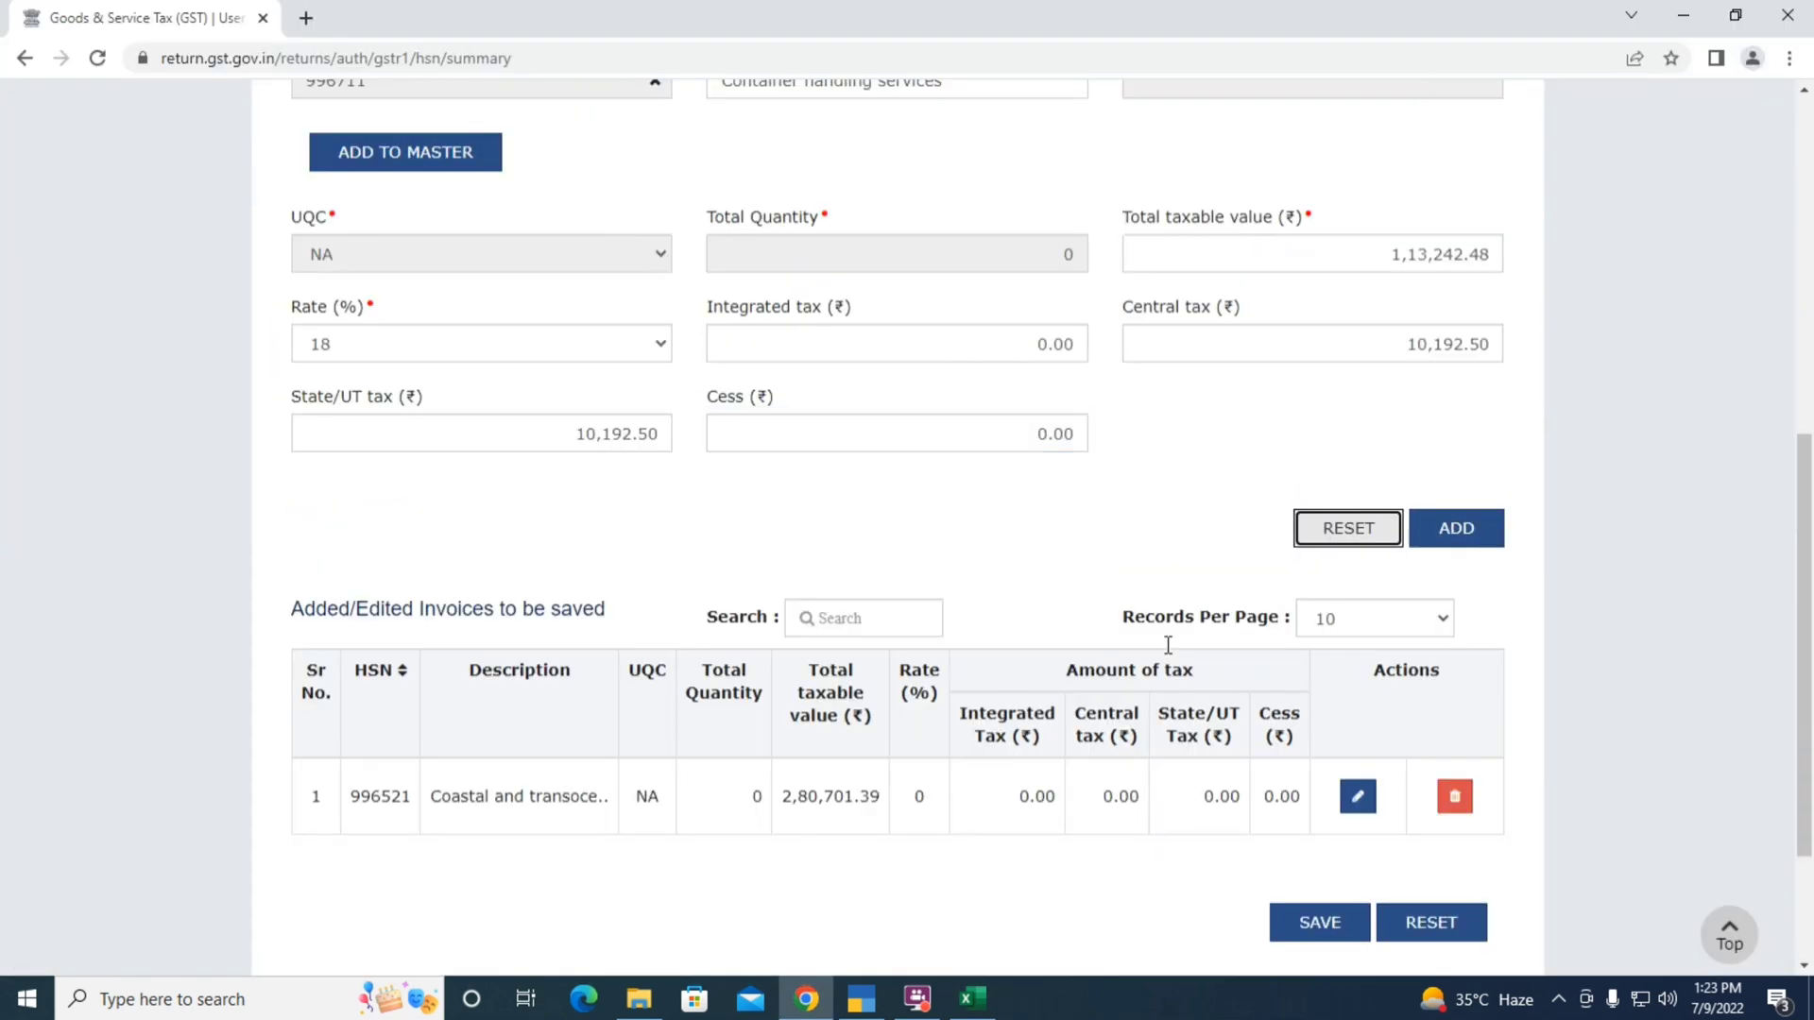
{"action": "left_click", "coordinate": [1462, 529]}
Enter HSN 996713, clearing and forwarding services, from the suggestions
{"action": "left_click", "coordinate": [366, 609]}
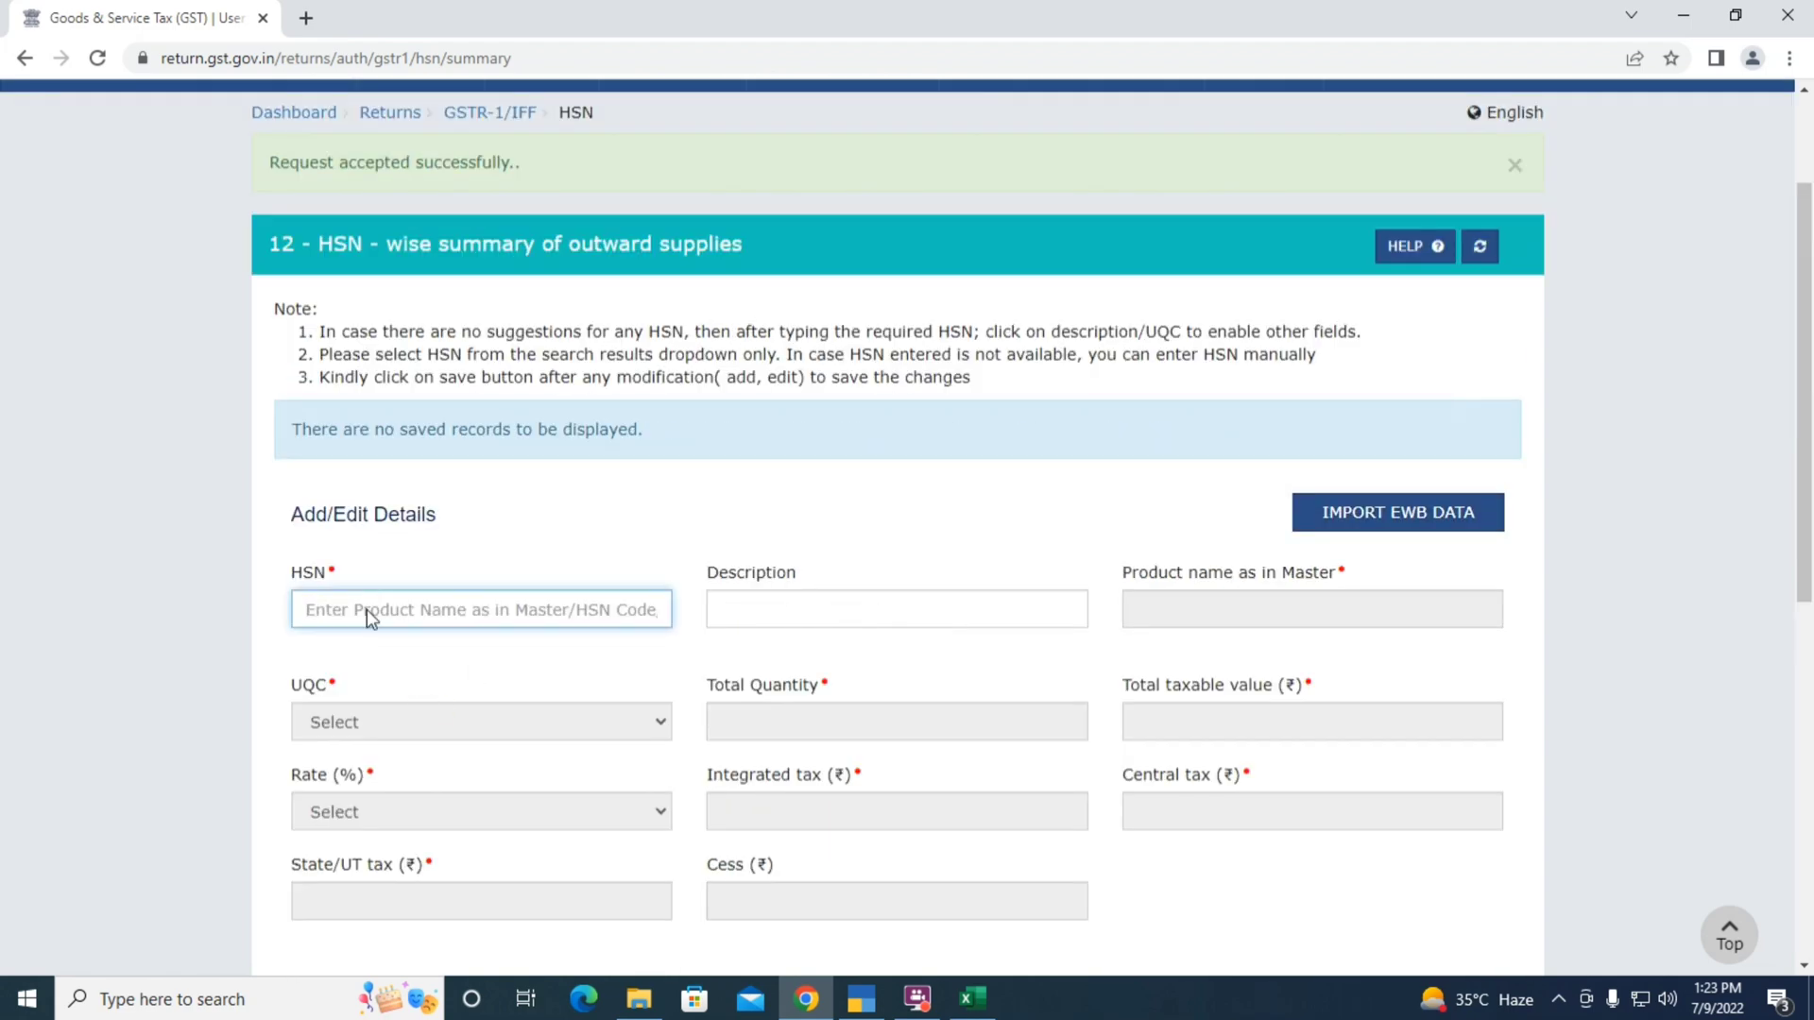
{"action": "key", "text": "alt+Tab"}
{"action": "key", "text": "Down"}
{"action": "key", "text": "Left"}
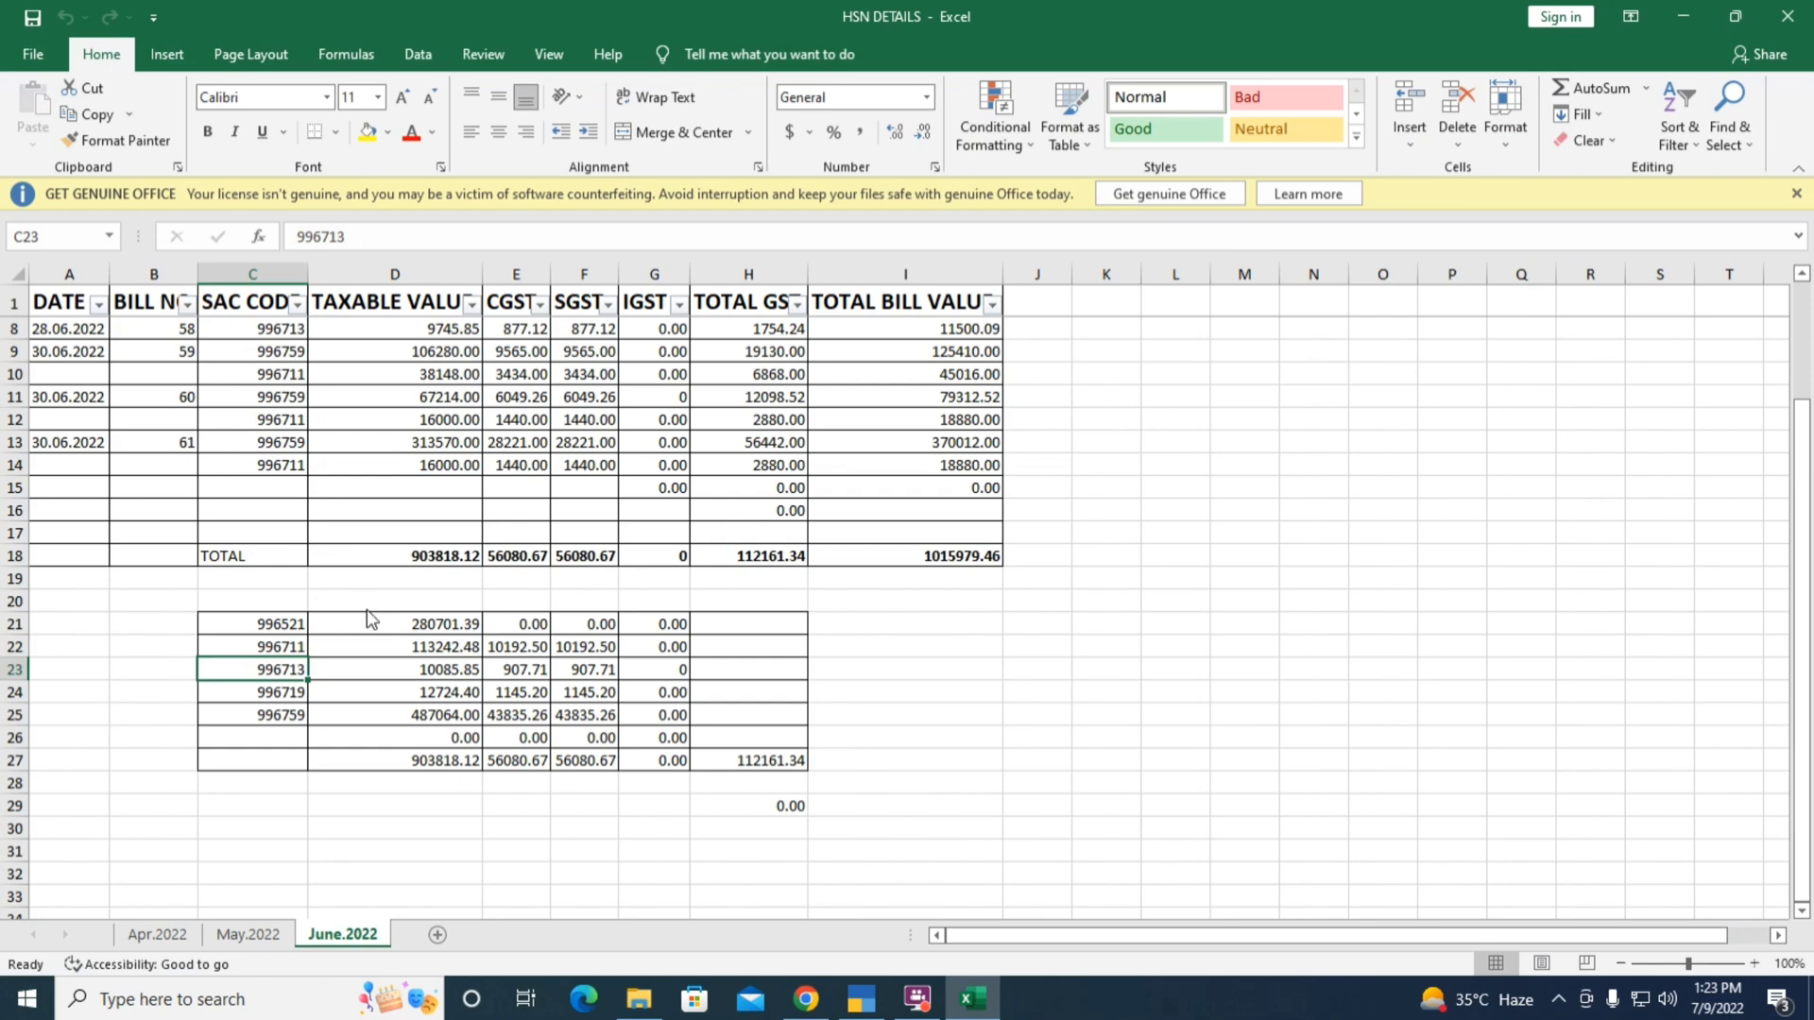
{"action": "key", "text": "alt+Tab"}
{"action": "type", "text": "996713"}
{"action": "key", "text": "Tab"}
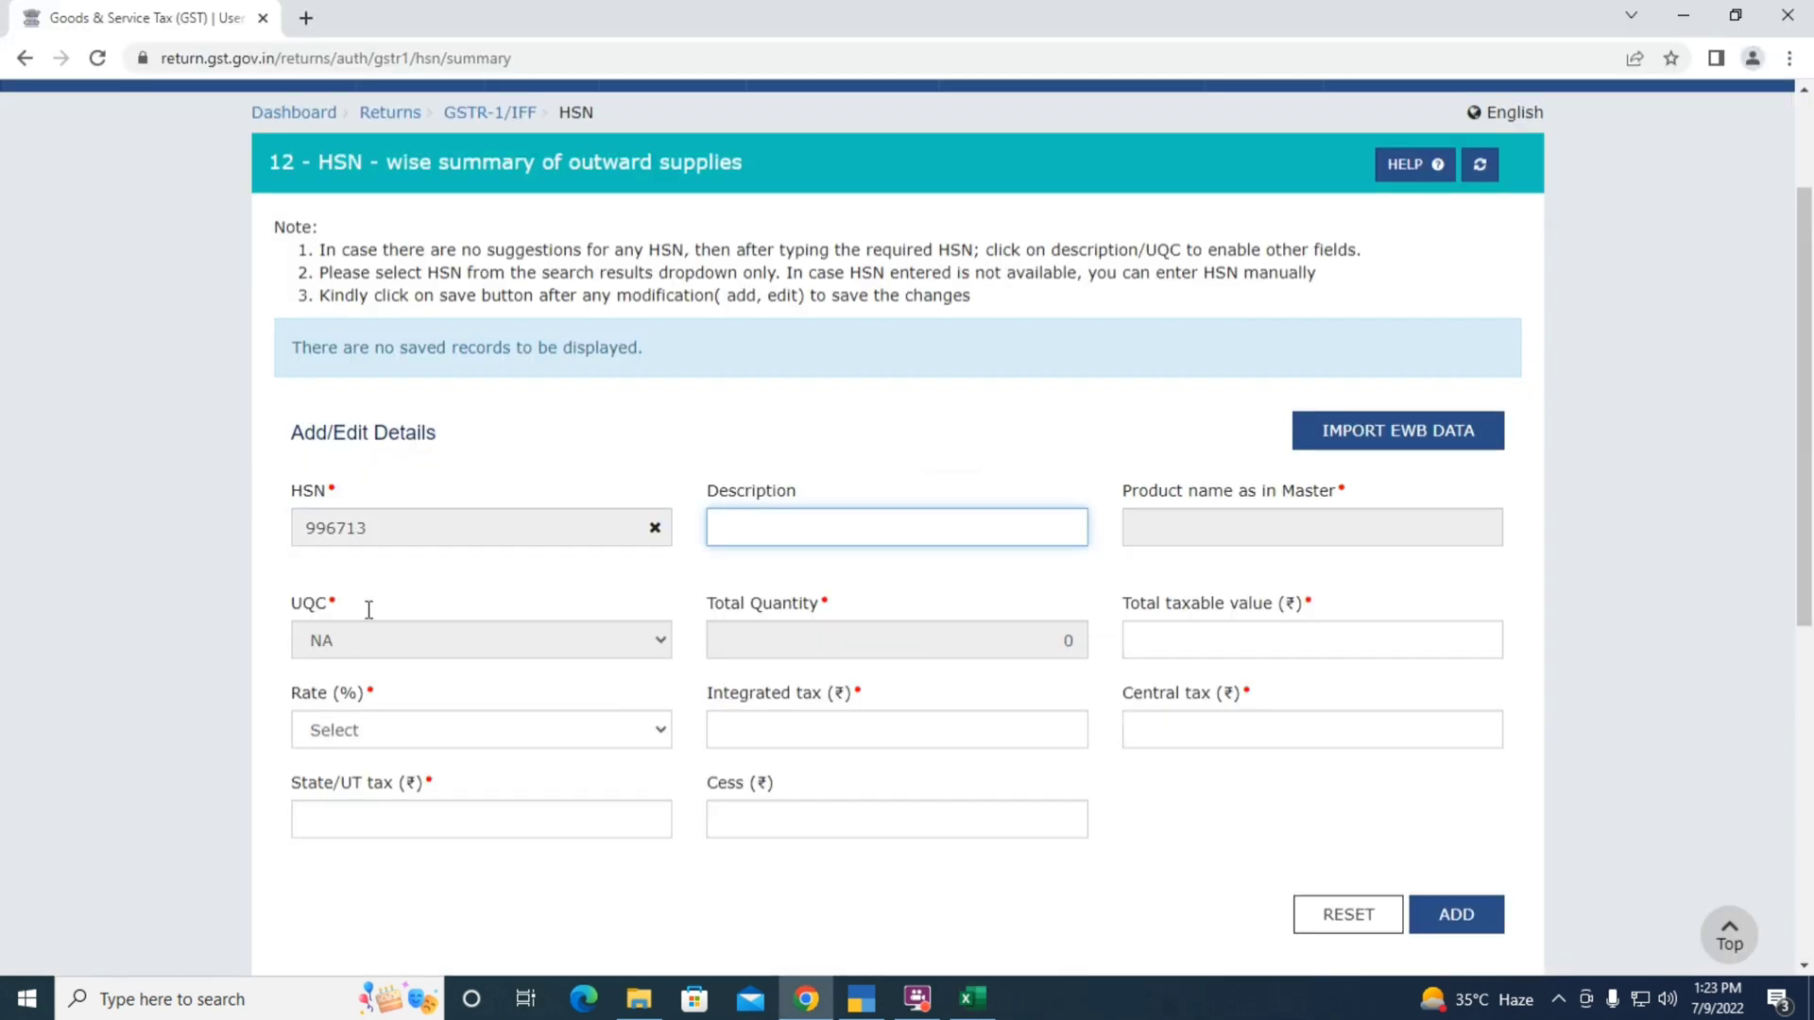
{"action": "left_click", "coordinate": [654, 529]}
{"action": "left_click", "coordinate": [395, 527]}
{"action": "type", "text": "99"}
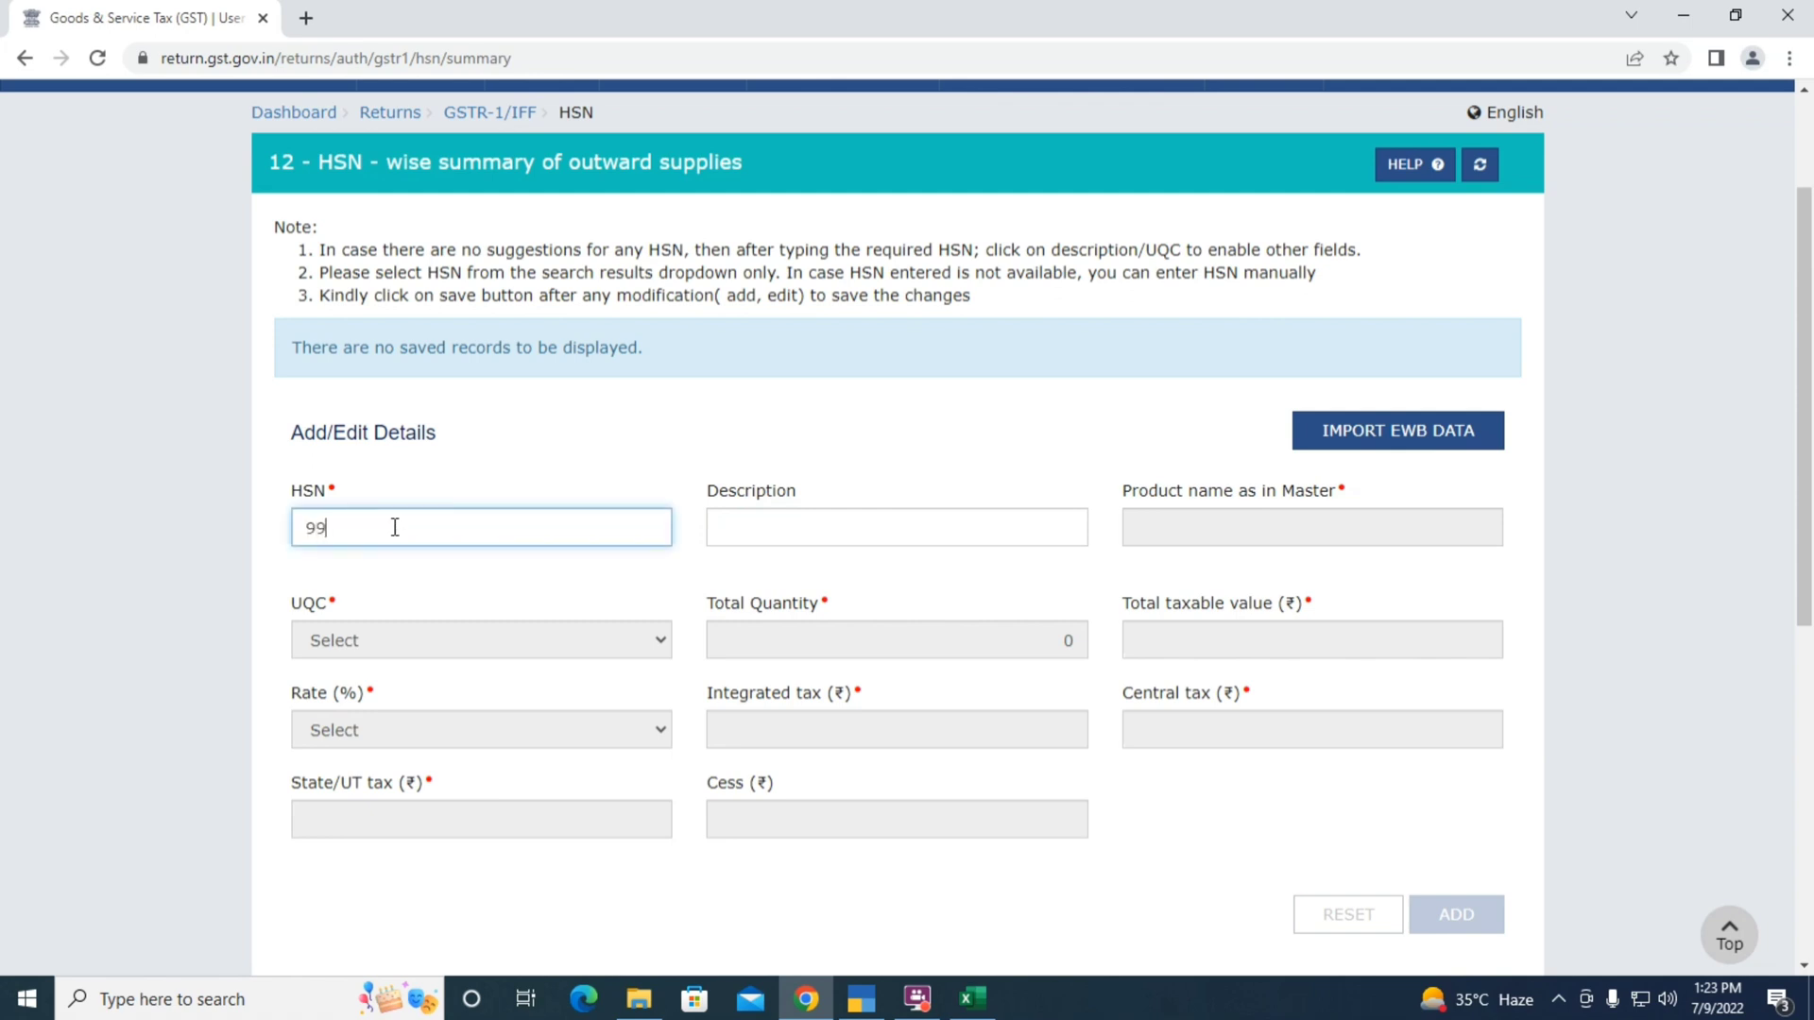
{"action": "type", "text": "6713"}
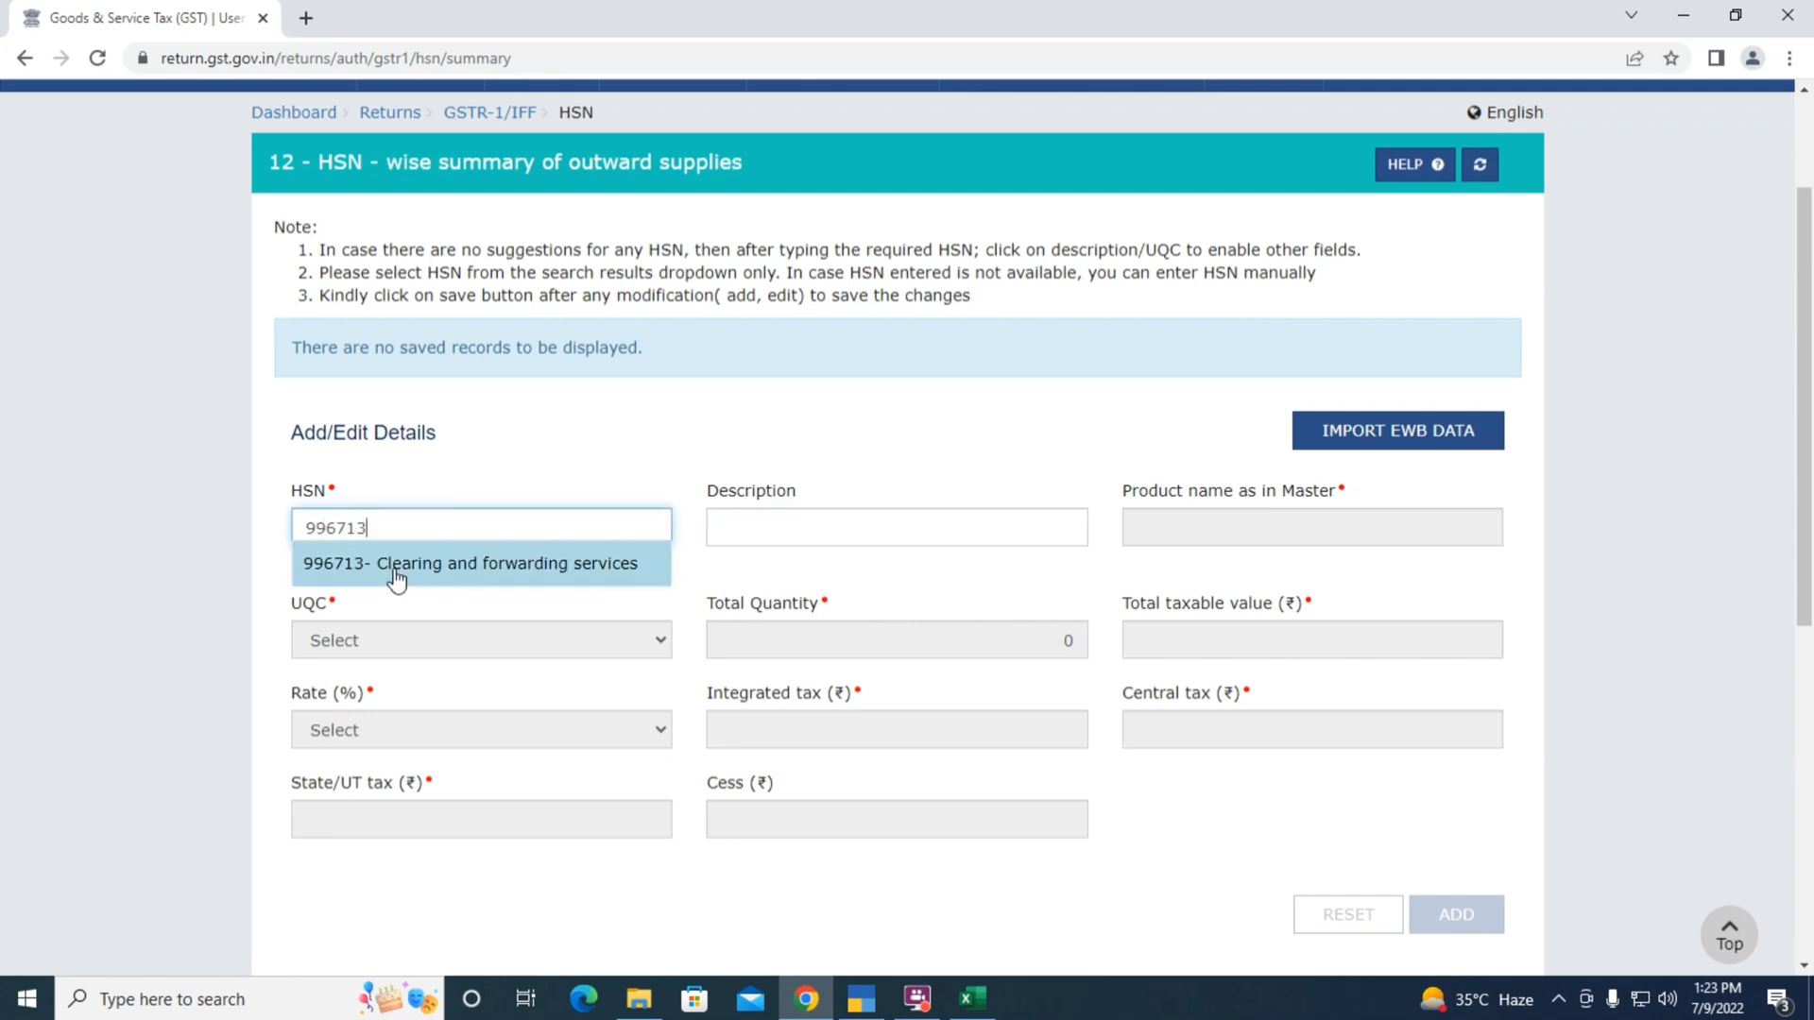
{"action": "left_click", "coordinate": [395, 567]}
Set 996713's taxable value to 10,085.85 and its rate to 18%
{"action": "left_click", "coordinate": [1220, 634]}
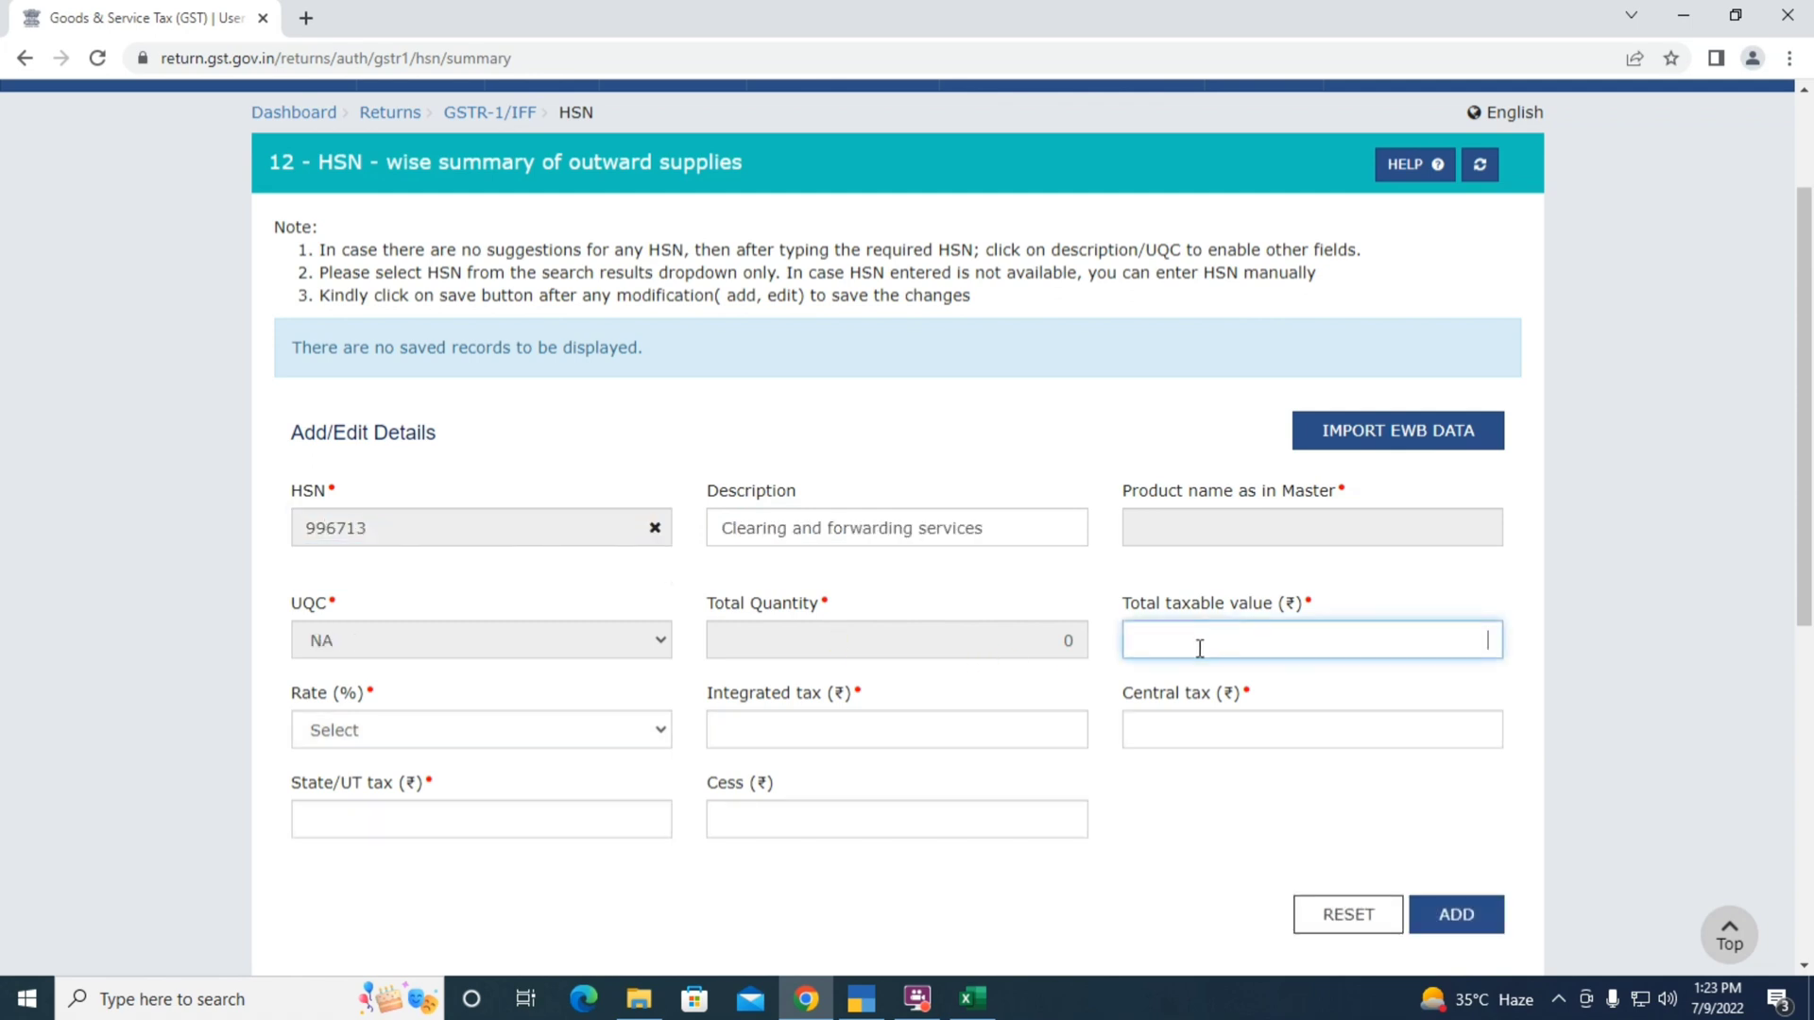
{"action": "key", "text": "alt+Tab"}
{"action": "key", "text": "Right"}
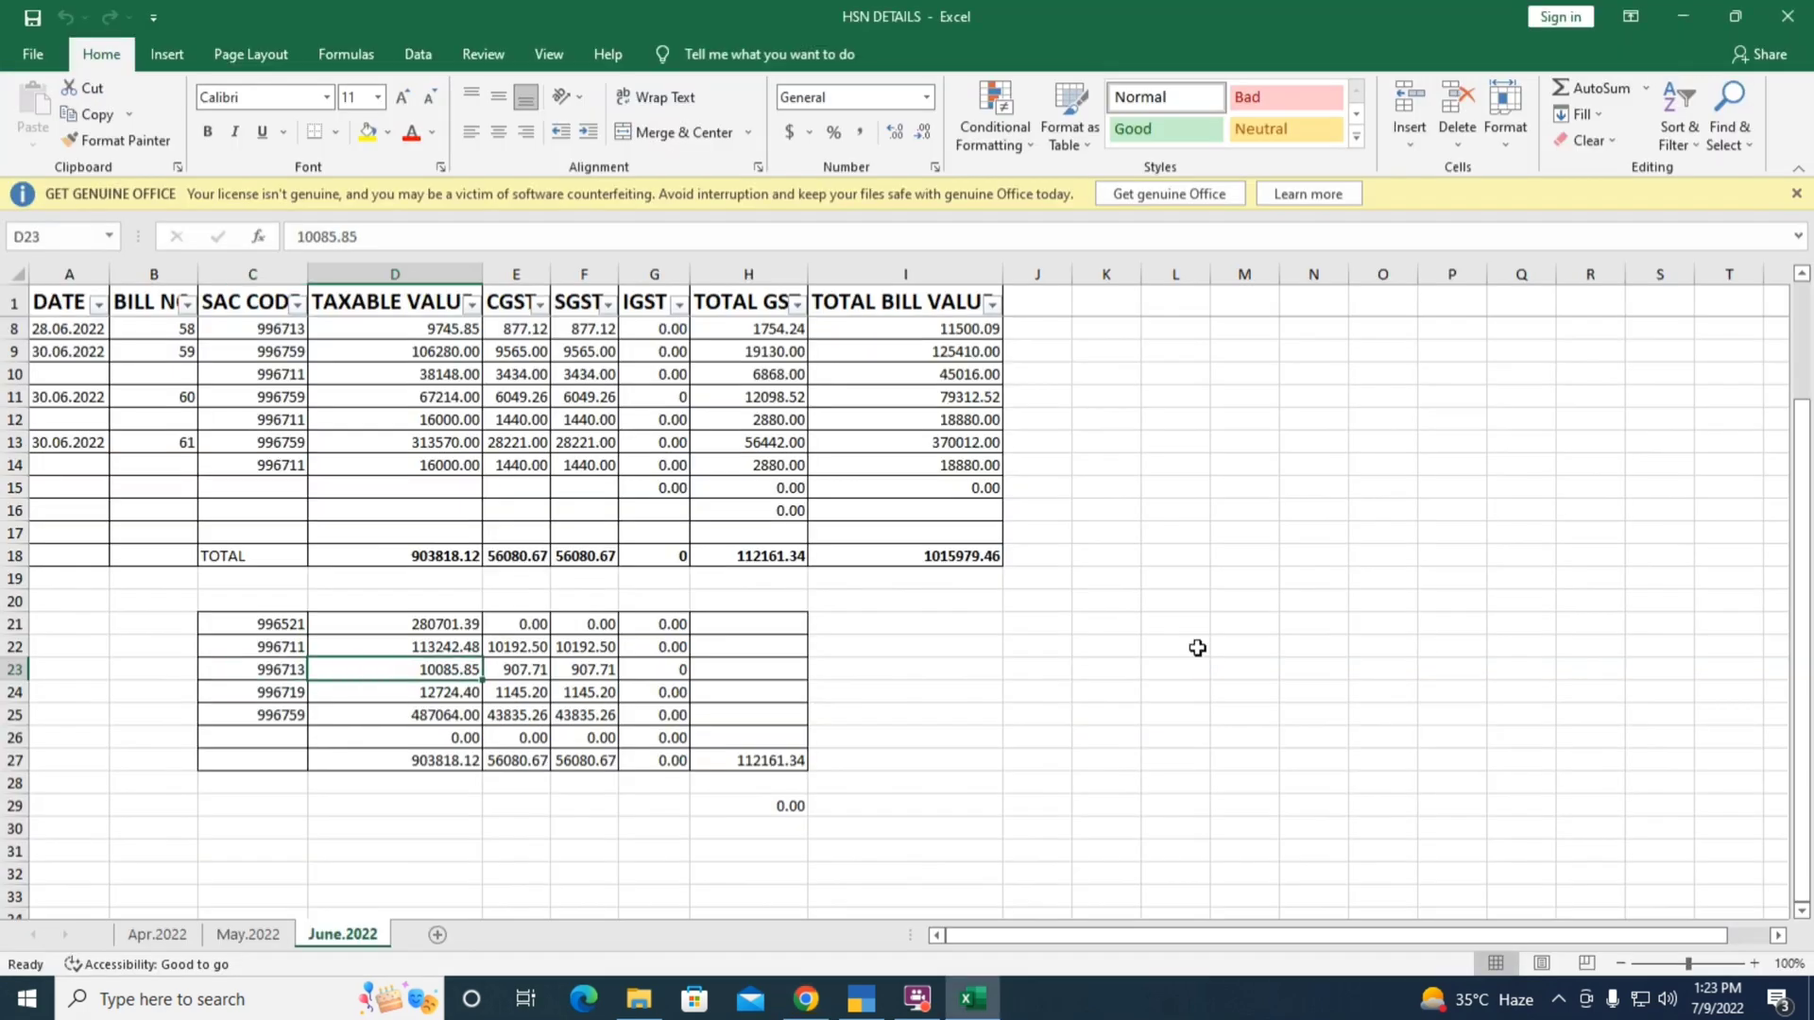
{"action": "key", "text": "alt+Tab"}
{"action": "type", "text": "10085.85"}
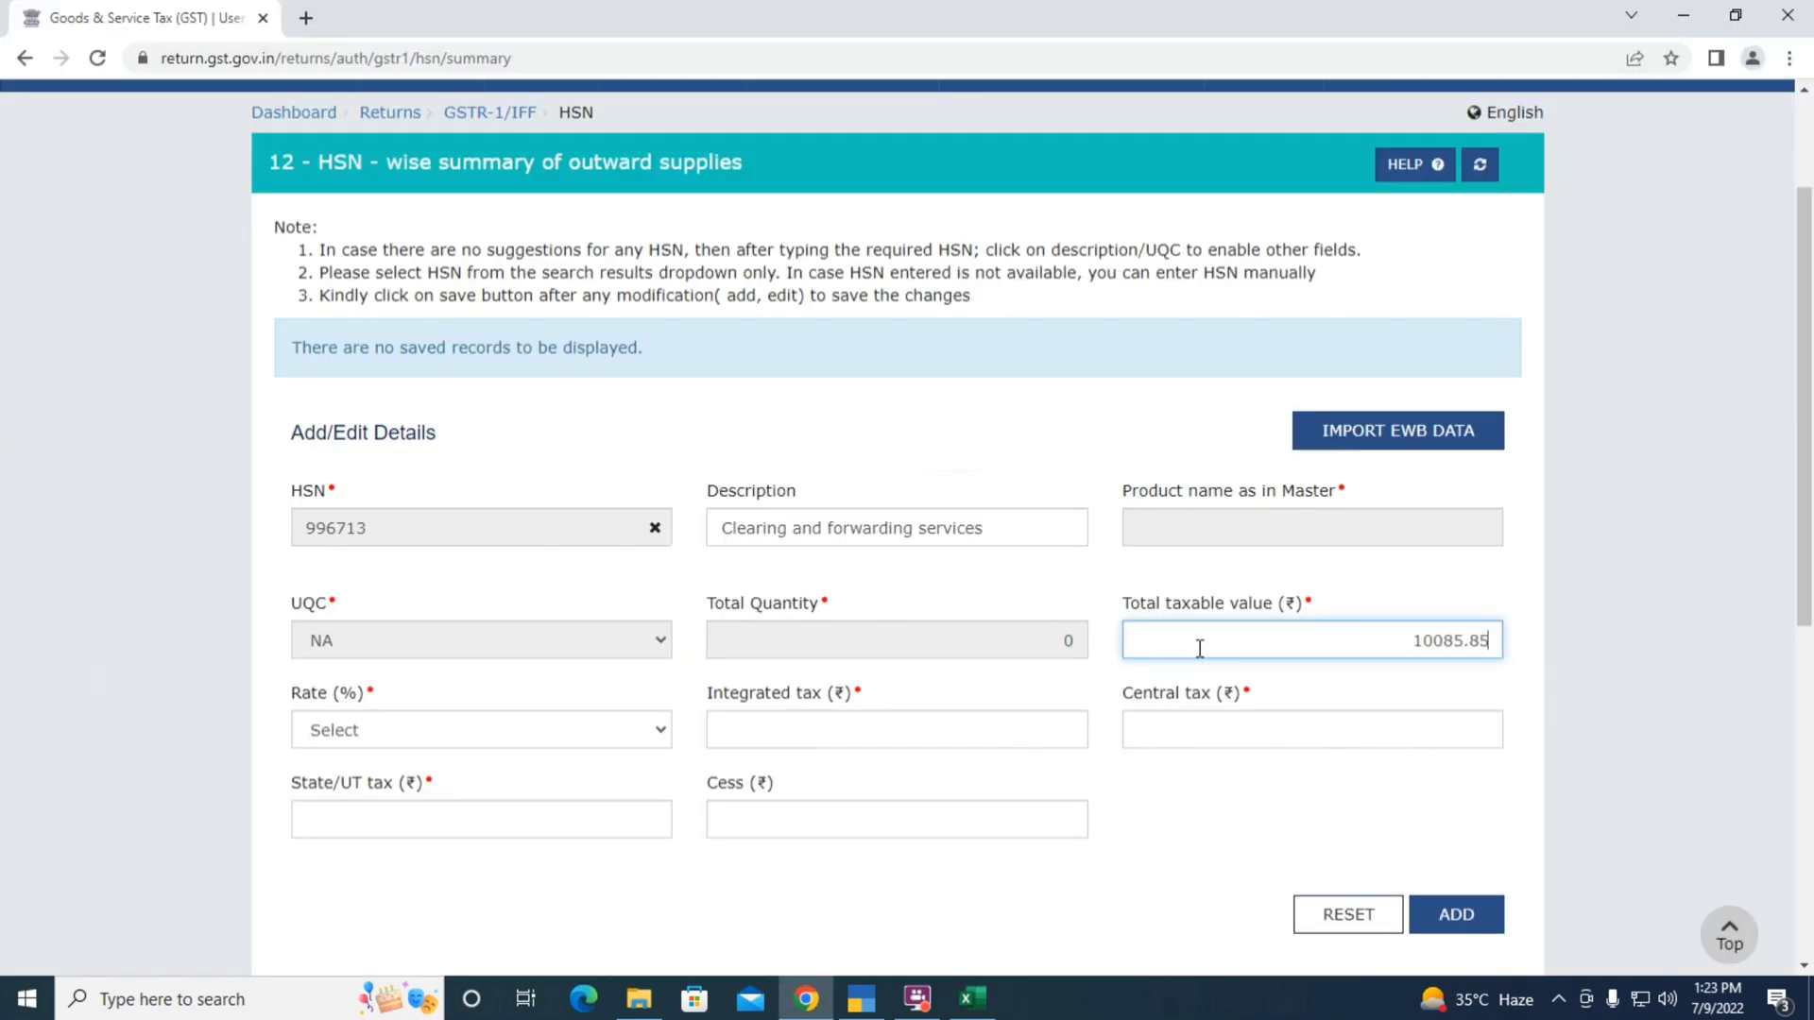
{"action": "key", "text": "Tab"}
{"action": "key", "text": "1"}
{"action": "key", "text": "8"}
Enter 907.71 central and state tax and 0 cess for 996713
{"action": "key", "text": "Tab"}
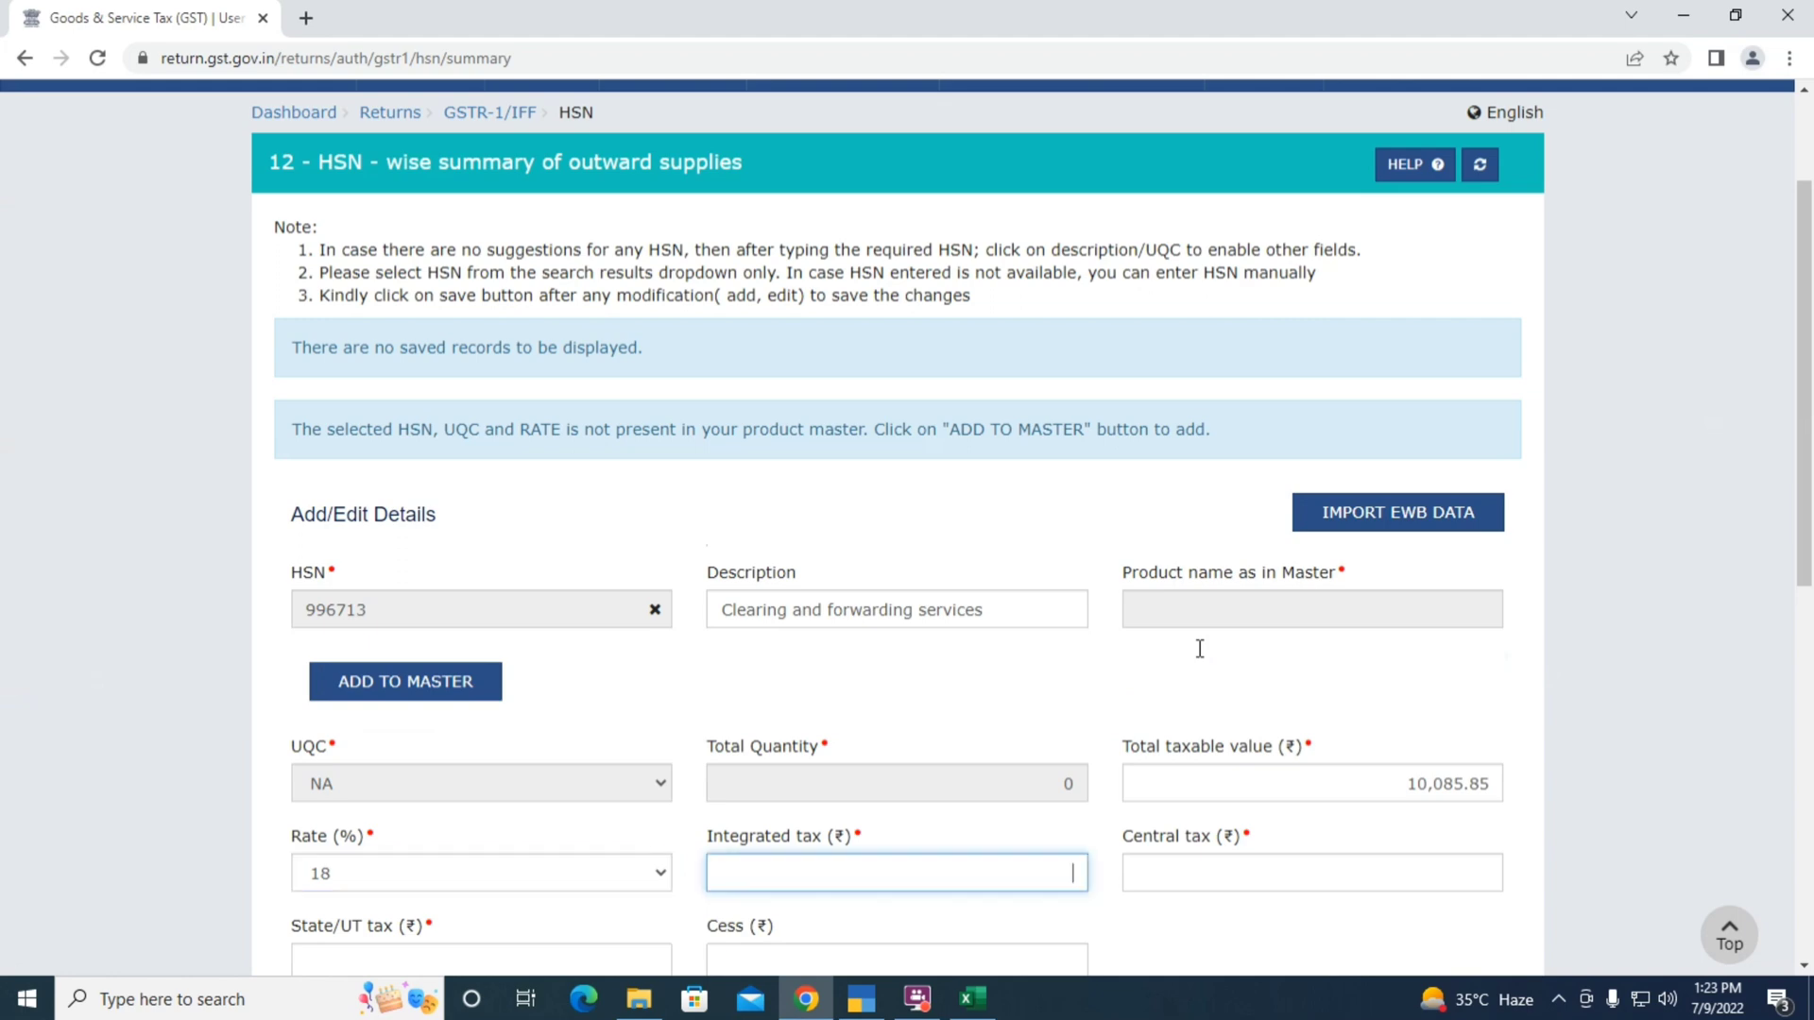
{"action": "key", "text": "Tab"}
{"action": "key", "text": "alt+Tab"}
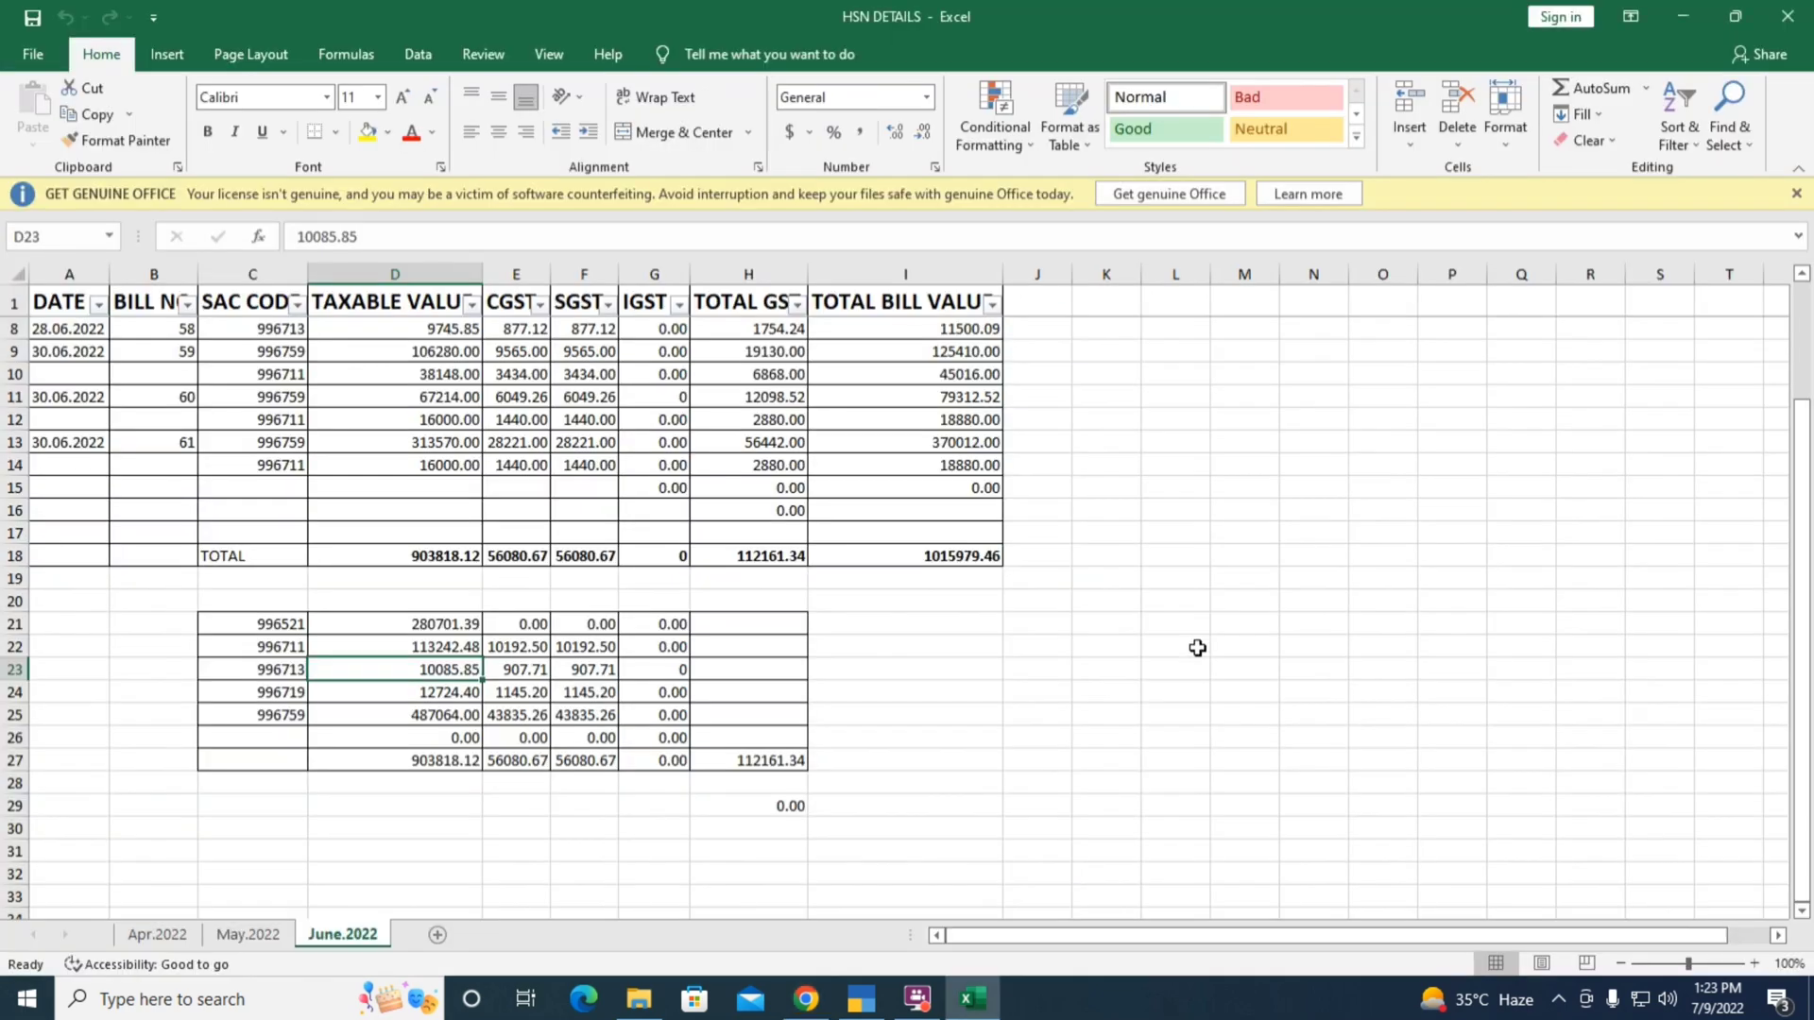
{"action": "key", "text": "alt+Tab"}
{"action": "type", "text": "07.7"}
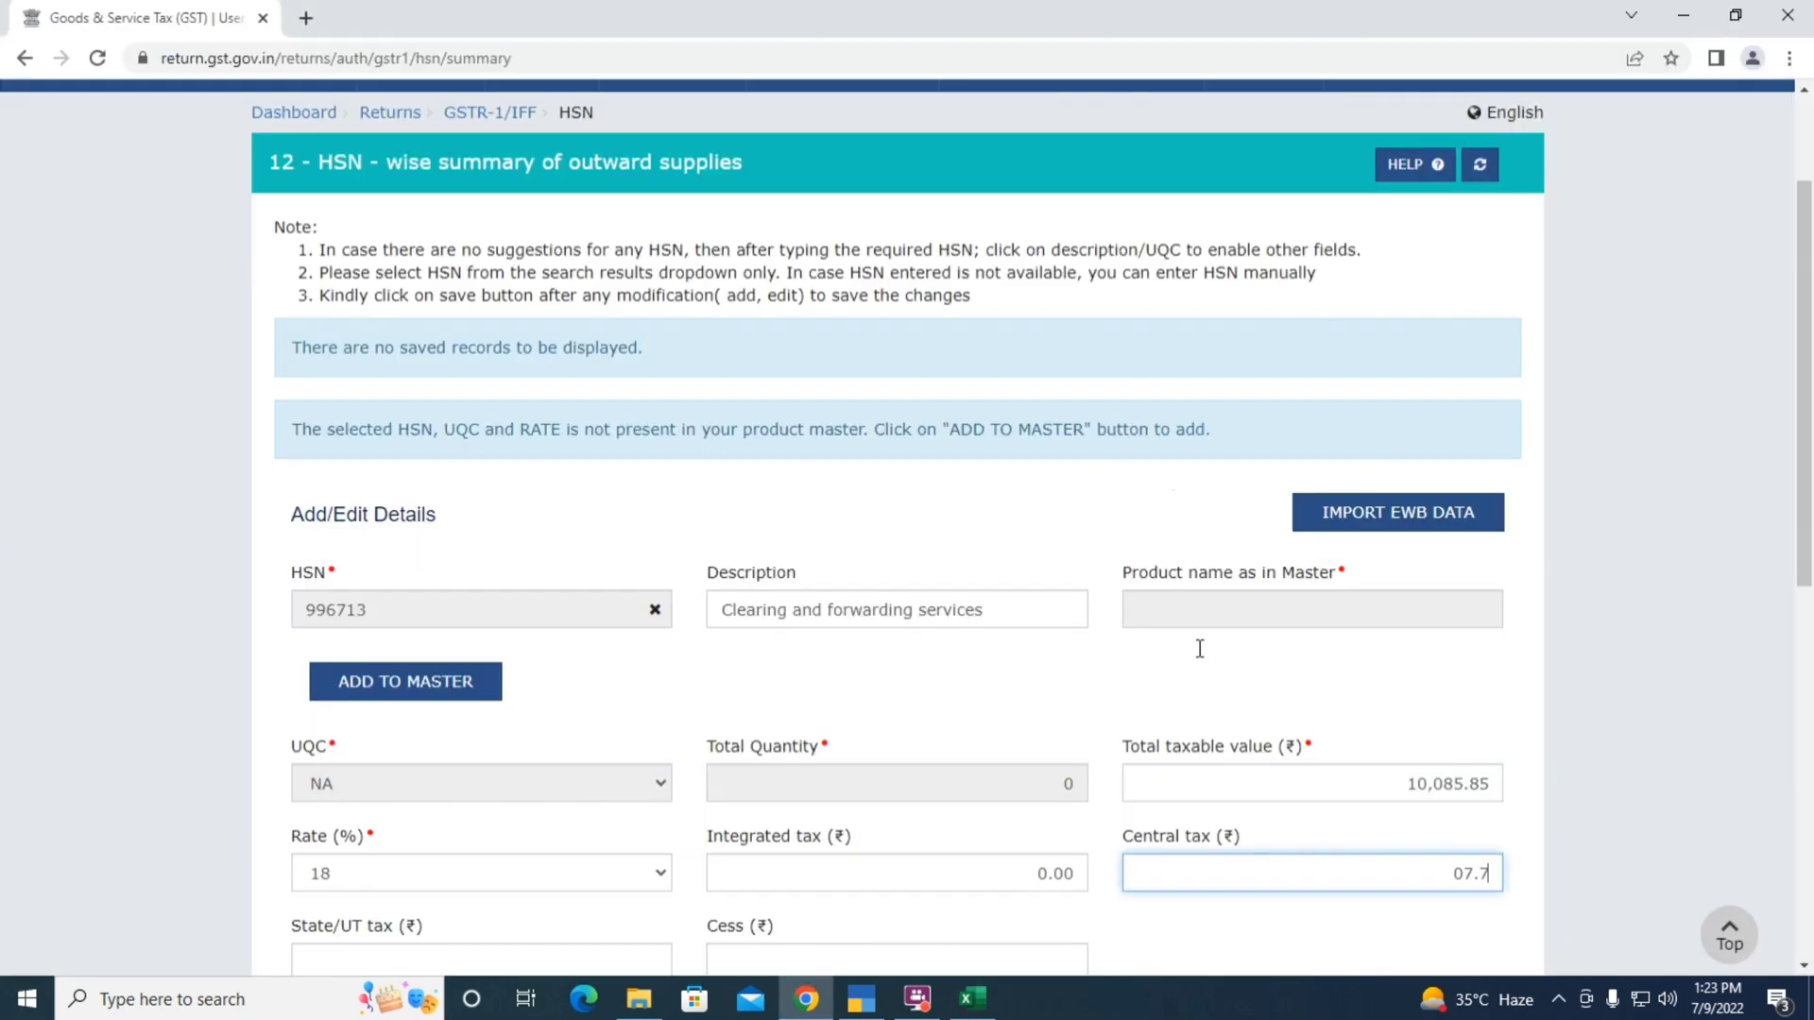
{"action": "key", "text": "BackSpace"}
{"action": "key", "text": "BackSpace"}
{"action": "key", "text": "BackSpace"}
{"action": "type", "text": "907.71"}
{"action": "key", "text": "Tab"}
{"action": "type", "text": "907.71"}
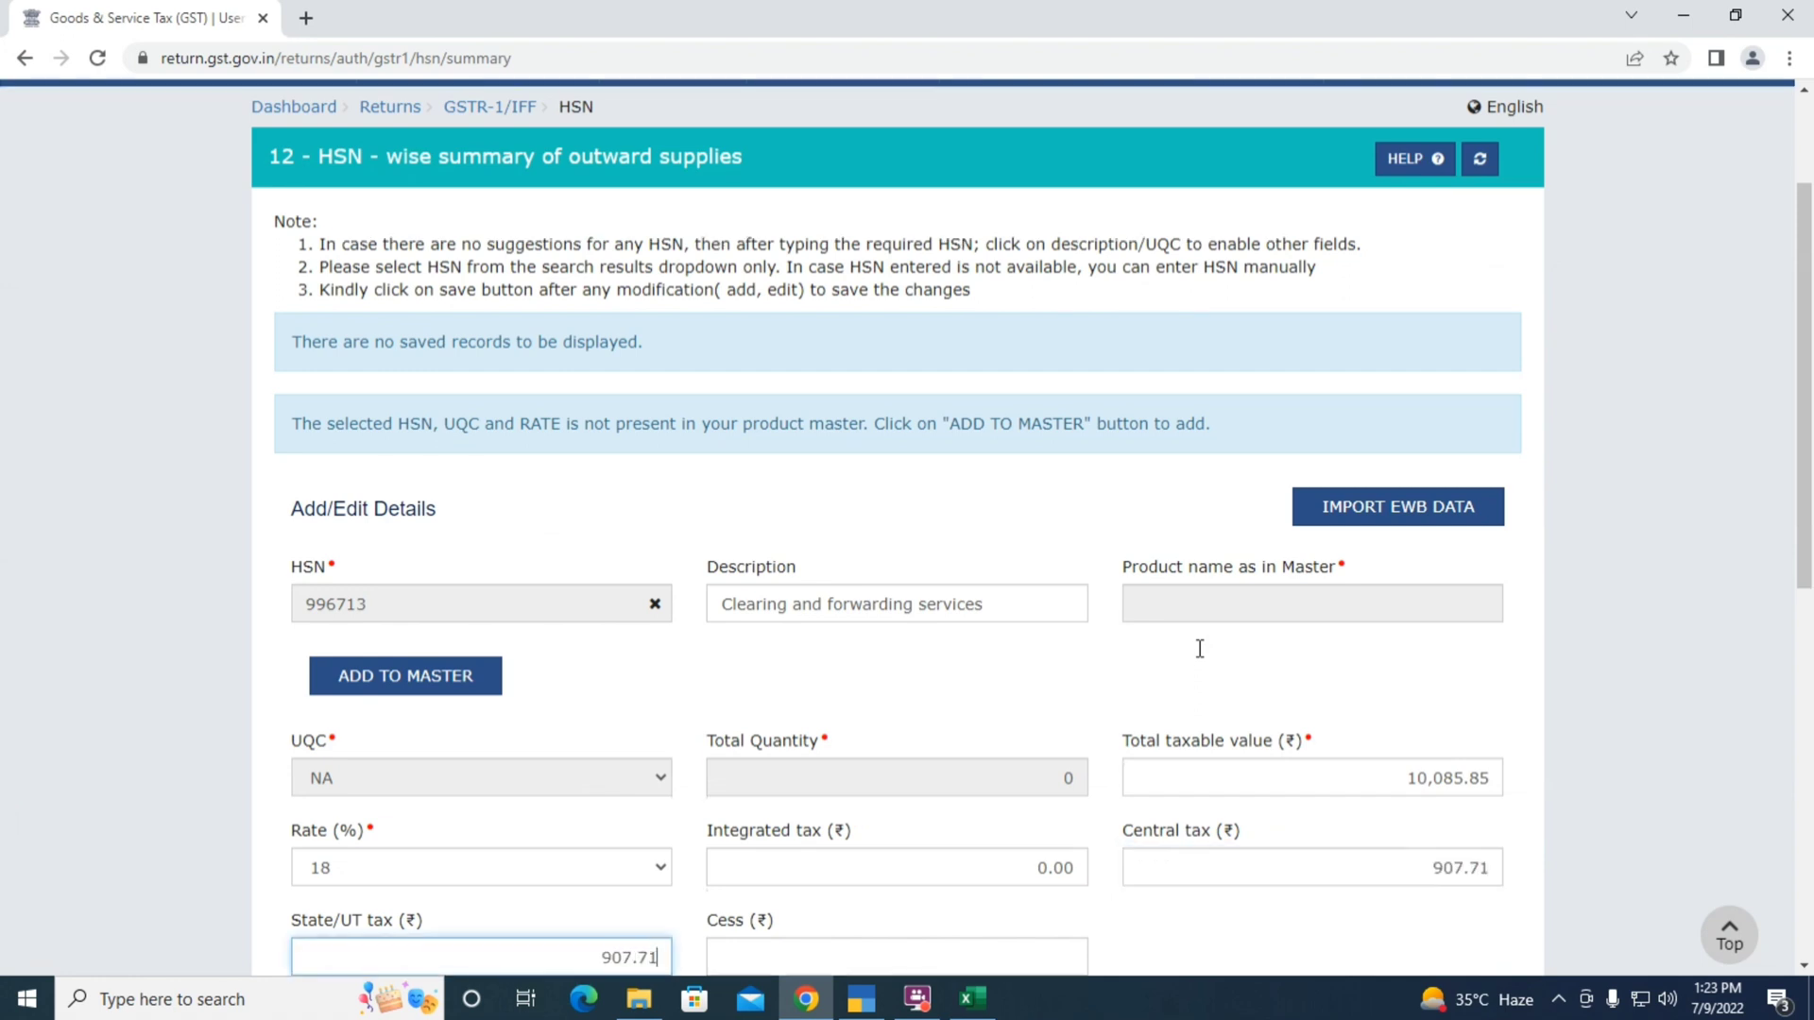
{"action": "key", "text": "Tab"}
{"action": "type", "text": "0"}
{"action": "key", "text": "Tab"}
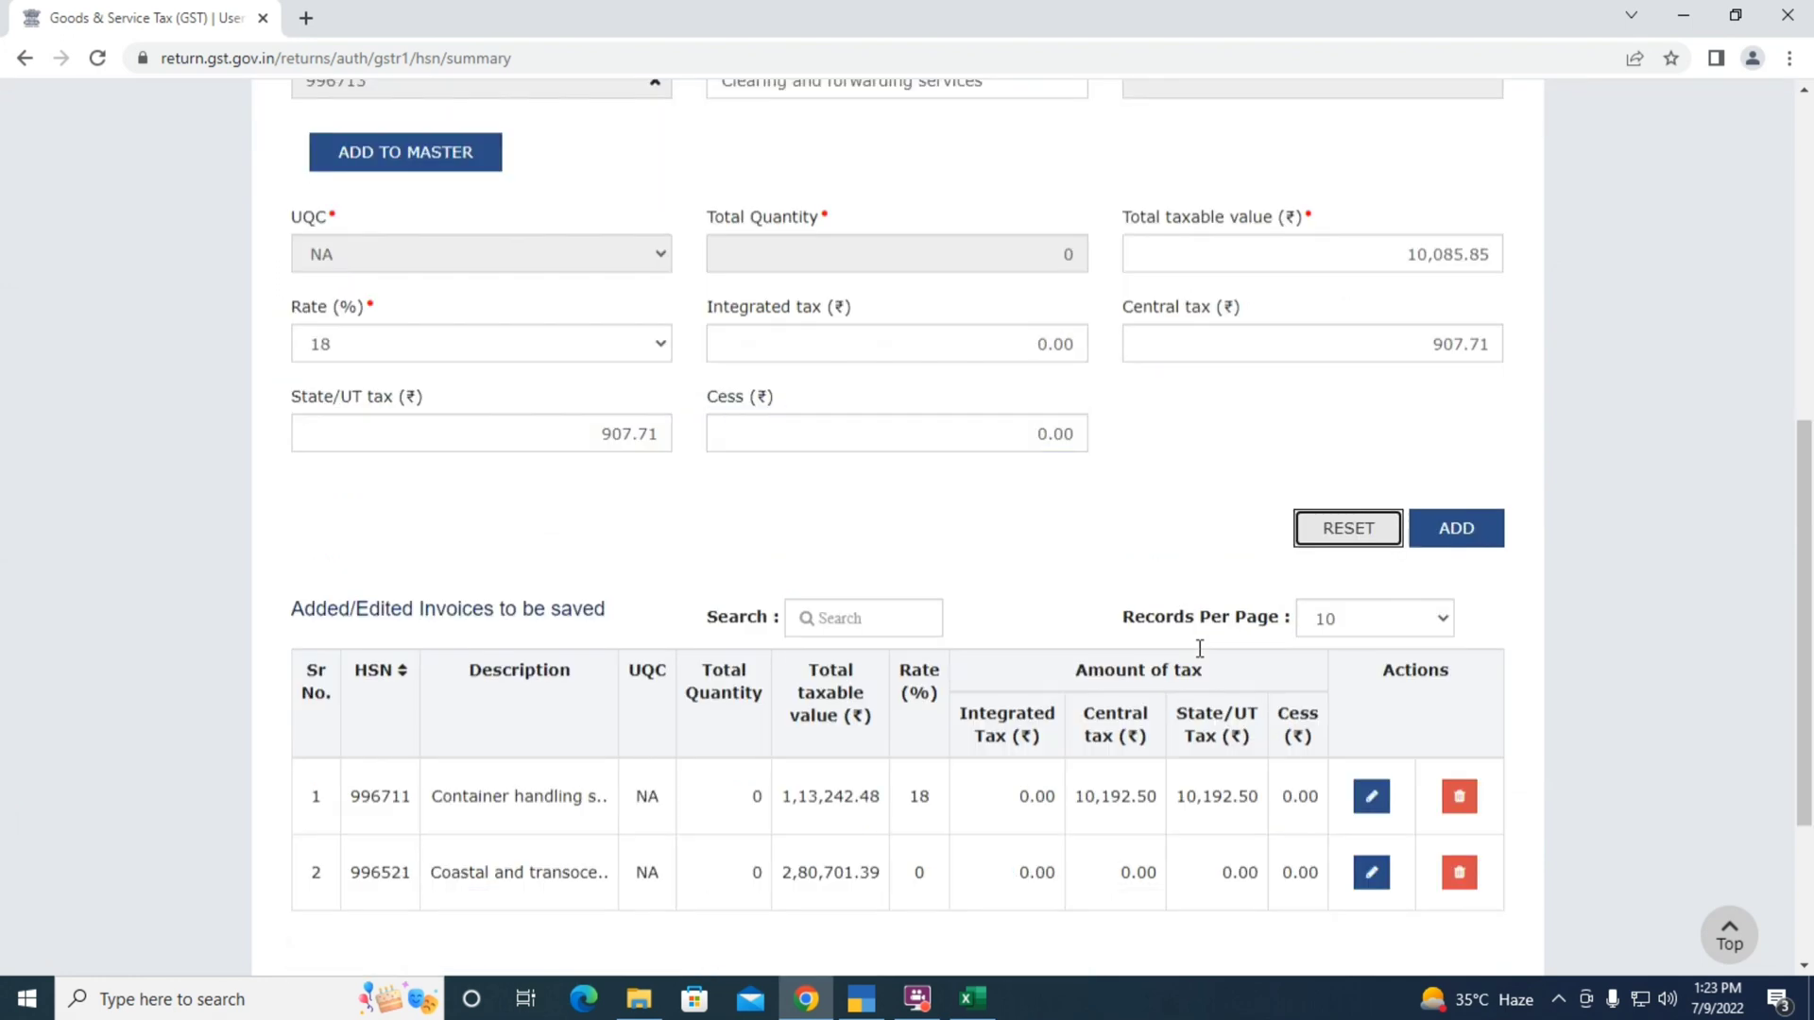
Add the 996713 row to the HSN list and select code 996719 for cargo handling
{"action": "left_click", "coordinate": [1456, 528]}
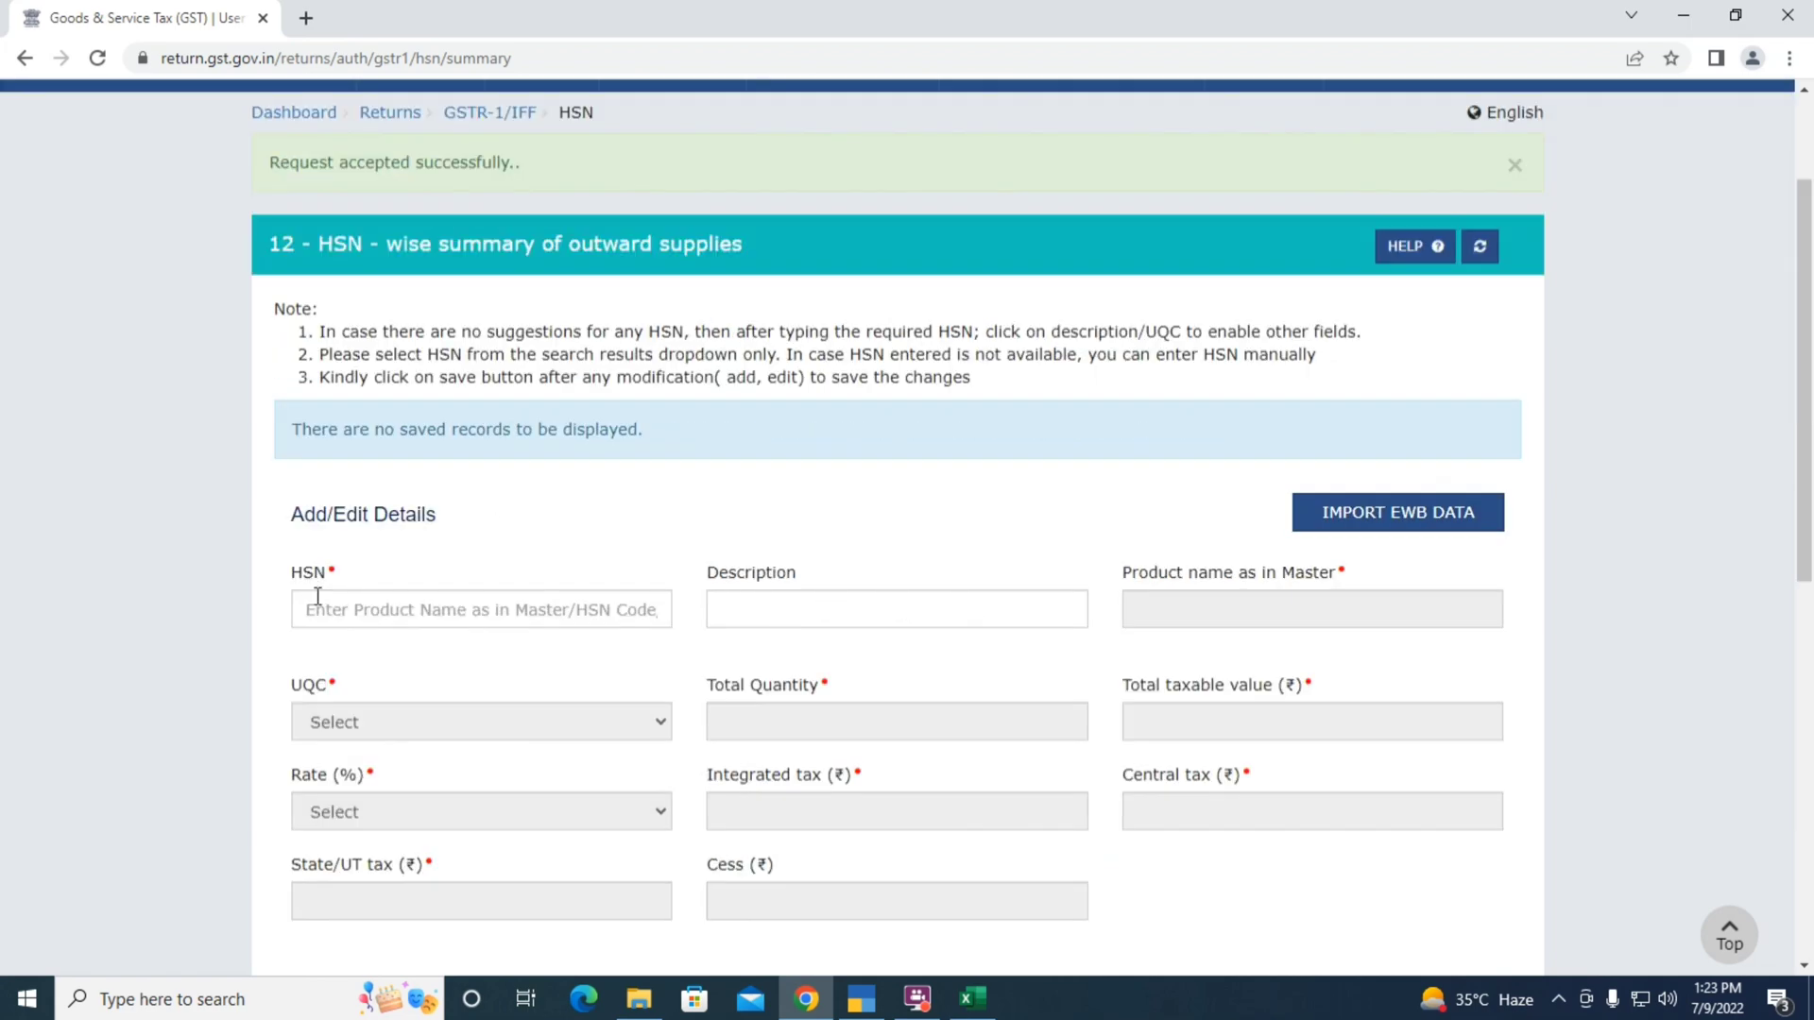
{"action": "key", "text": "alt+Tab"}
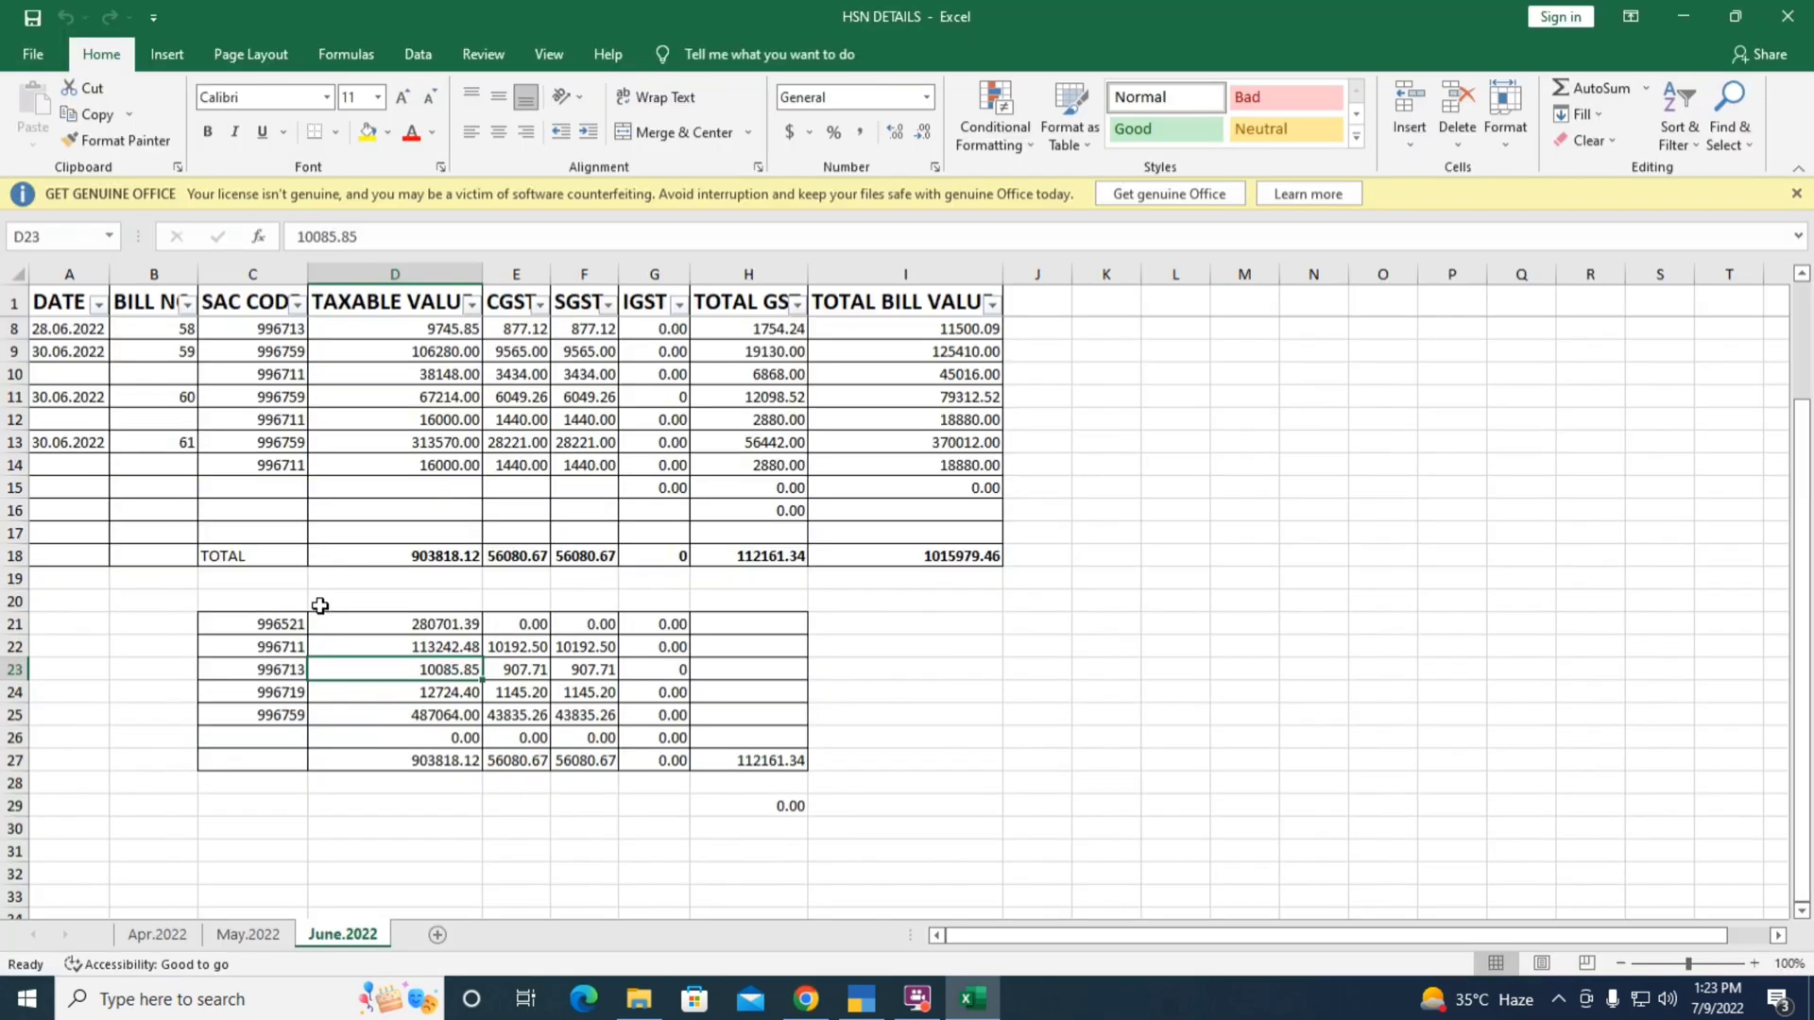
{"action": "key", "text": "Down"}
{"action": "key", "text": "Left"}
{"action": "key", "text": "alt+Tab"}
{"action": "type", "text": "9967"}
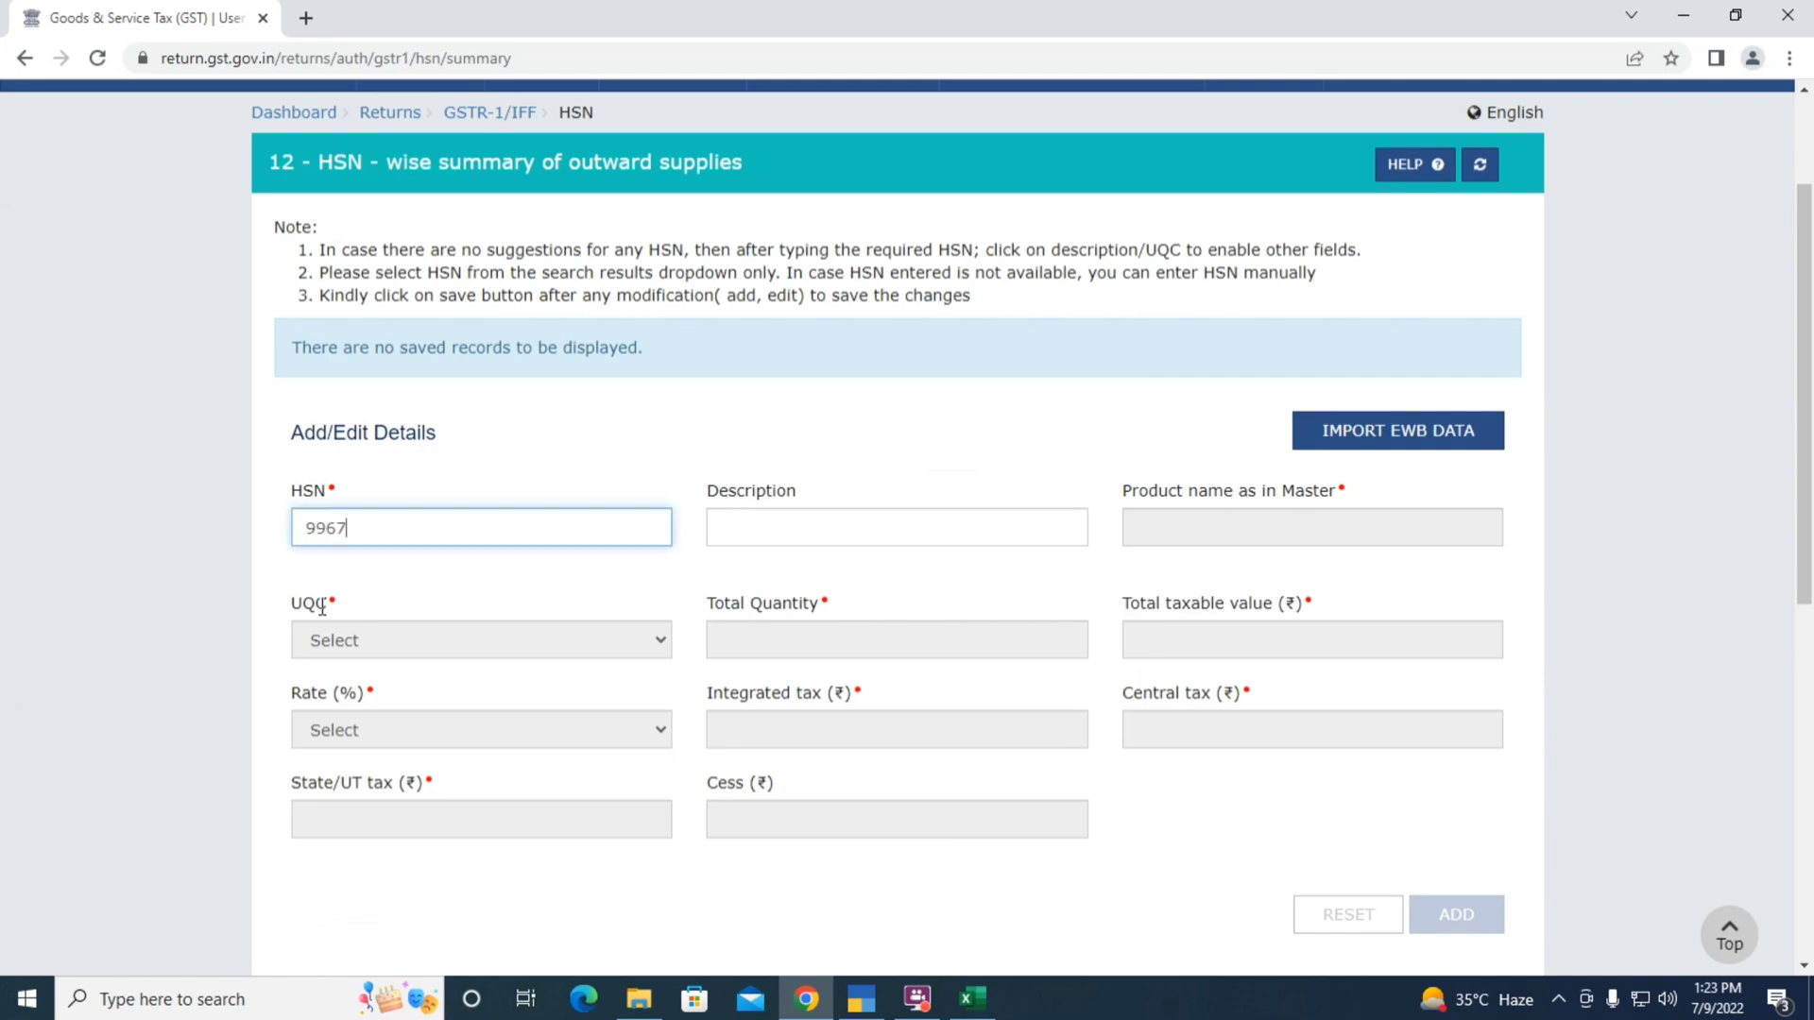
{"action": "left_click", "coordinate": [419, 595]}
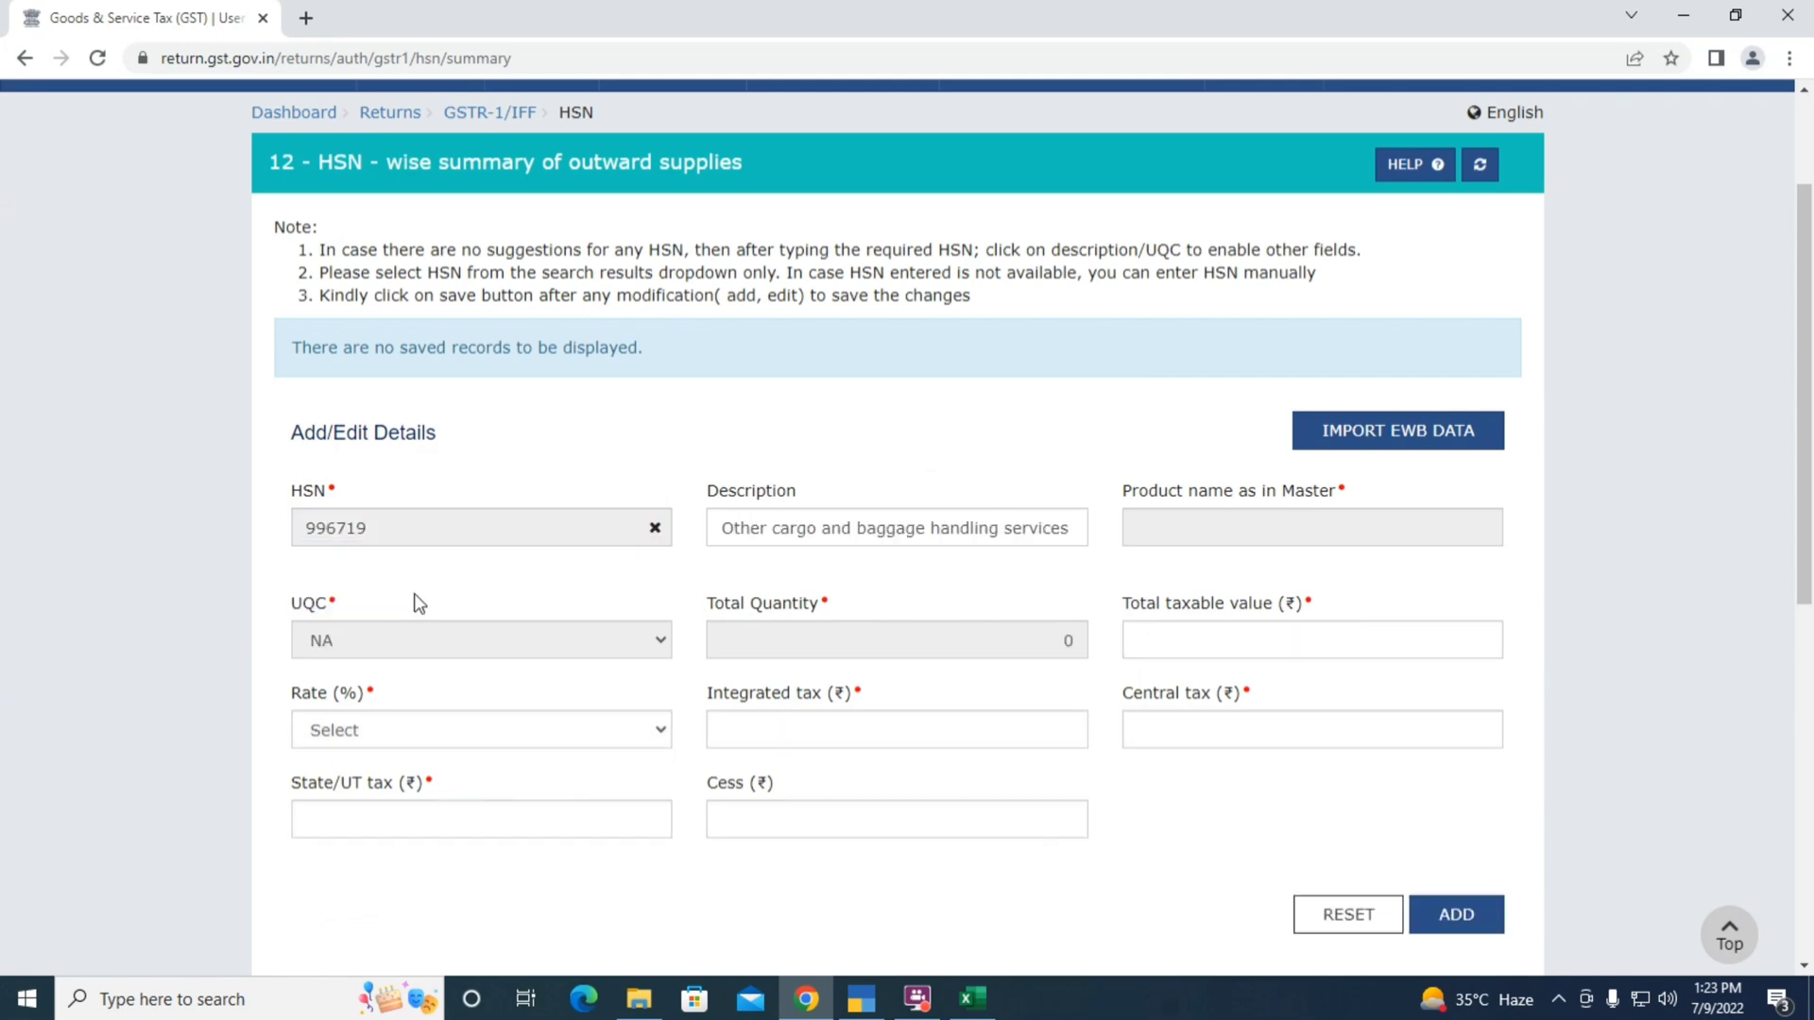
Enter 12,724.40 as the total taxable value for HSN 996719
{"action": "left_click", "coordinate": [1154, 641]}
{"action": "key", "text": "alt+Tab"}
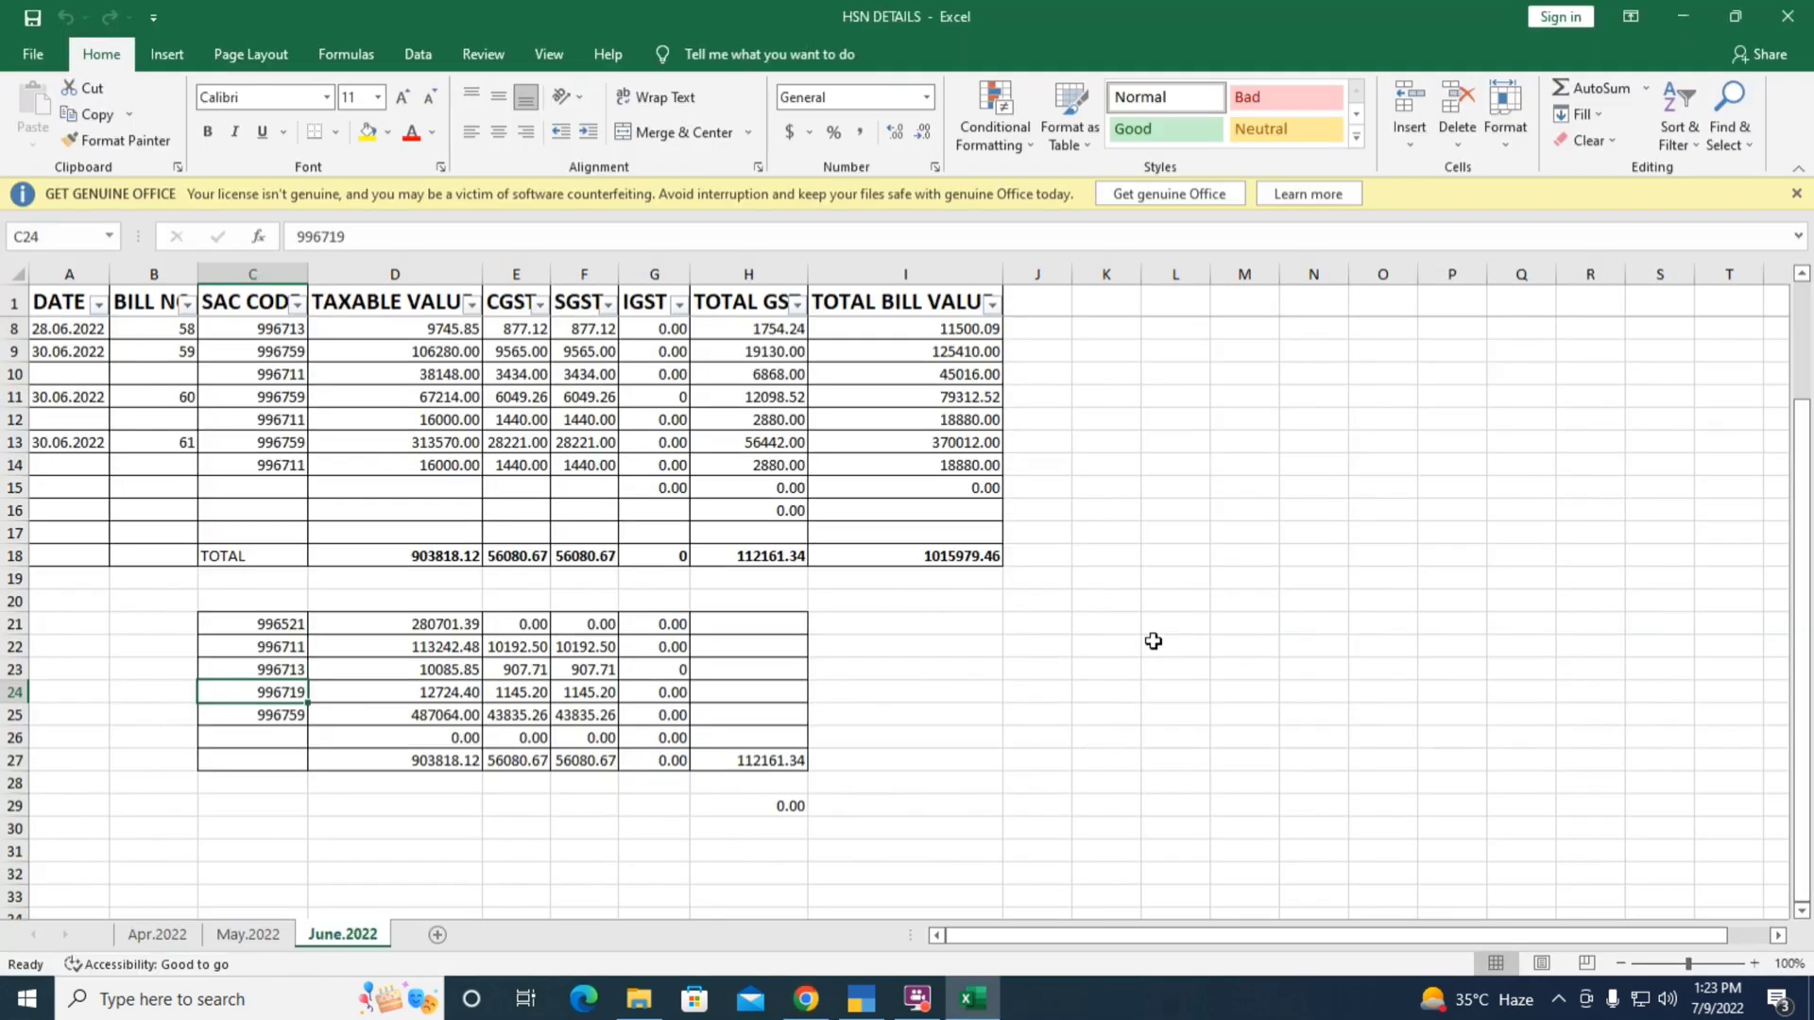
{"action": "key", "text": "Right"}
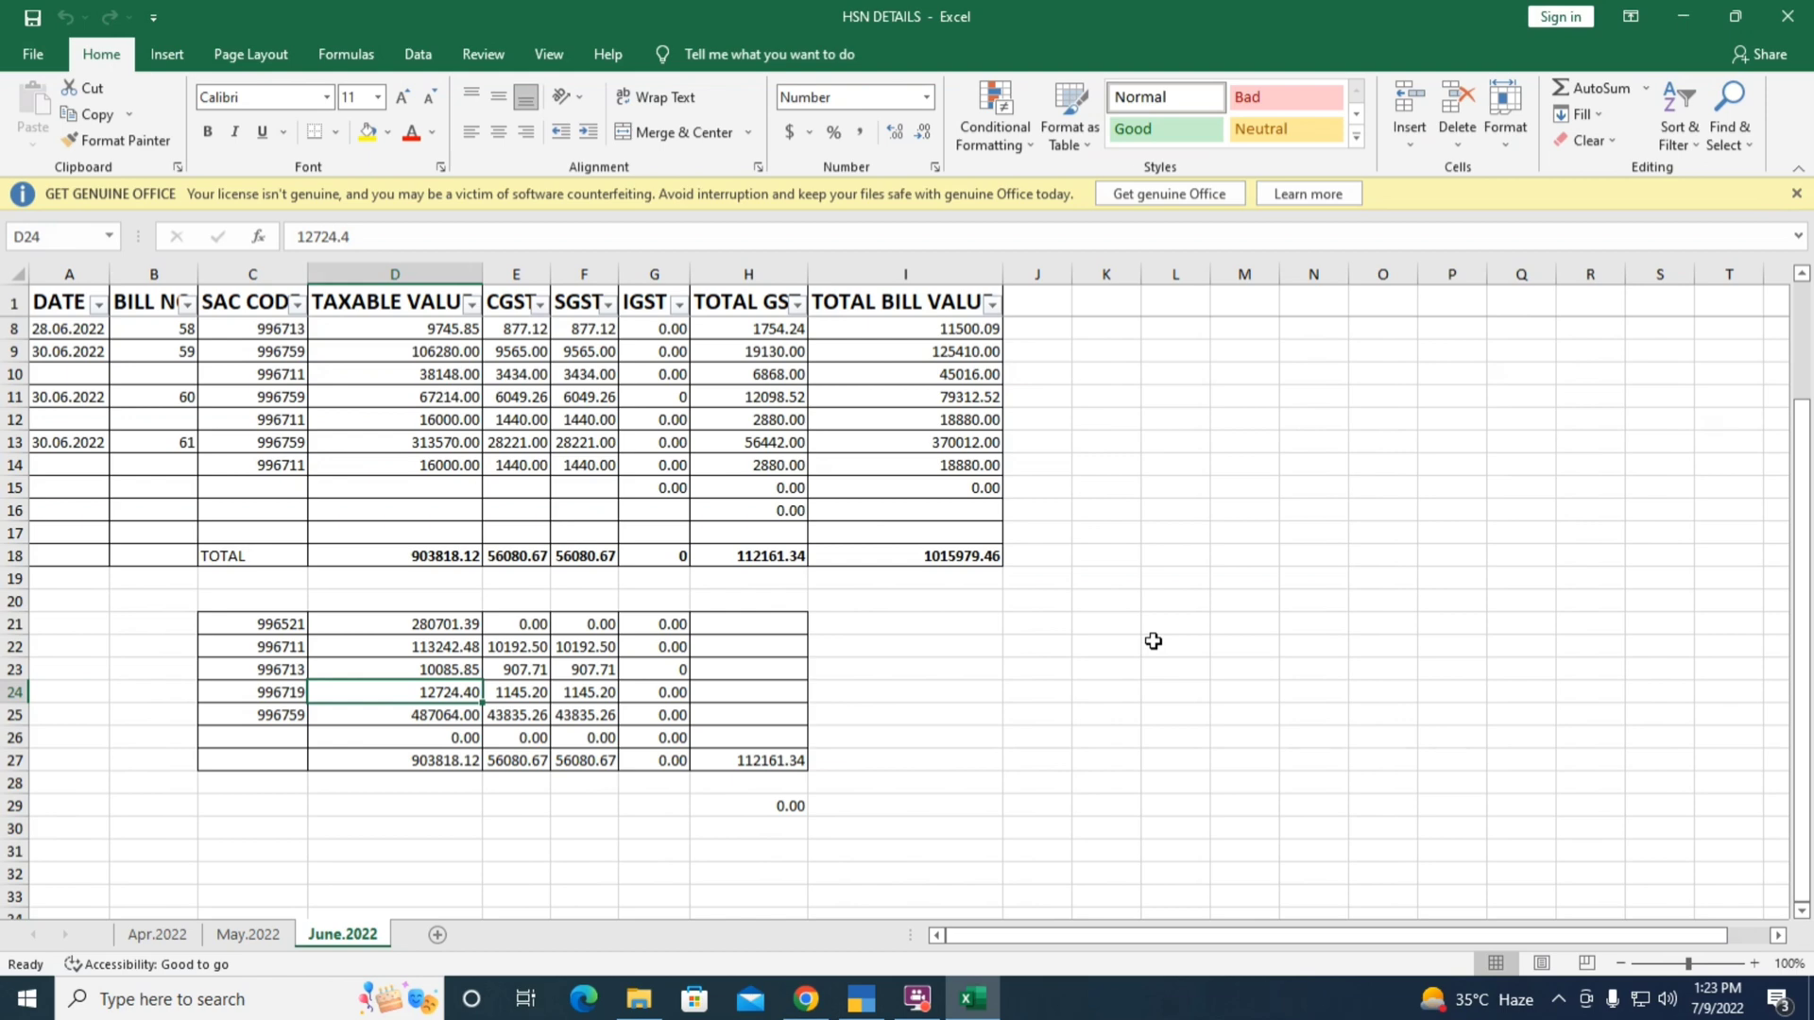
{"action": "key", "text": "alt+Tab"}
{"action": "type", "text": "12724"}
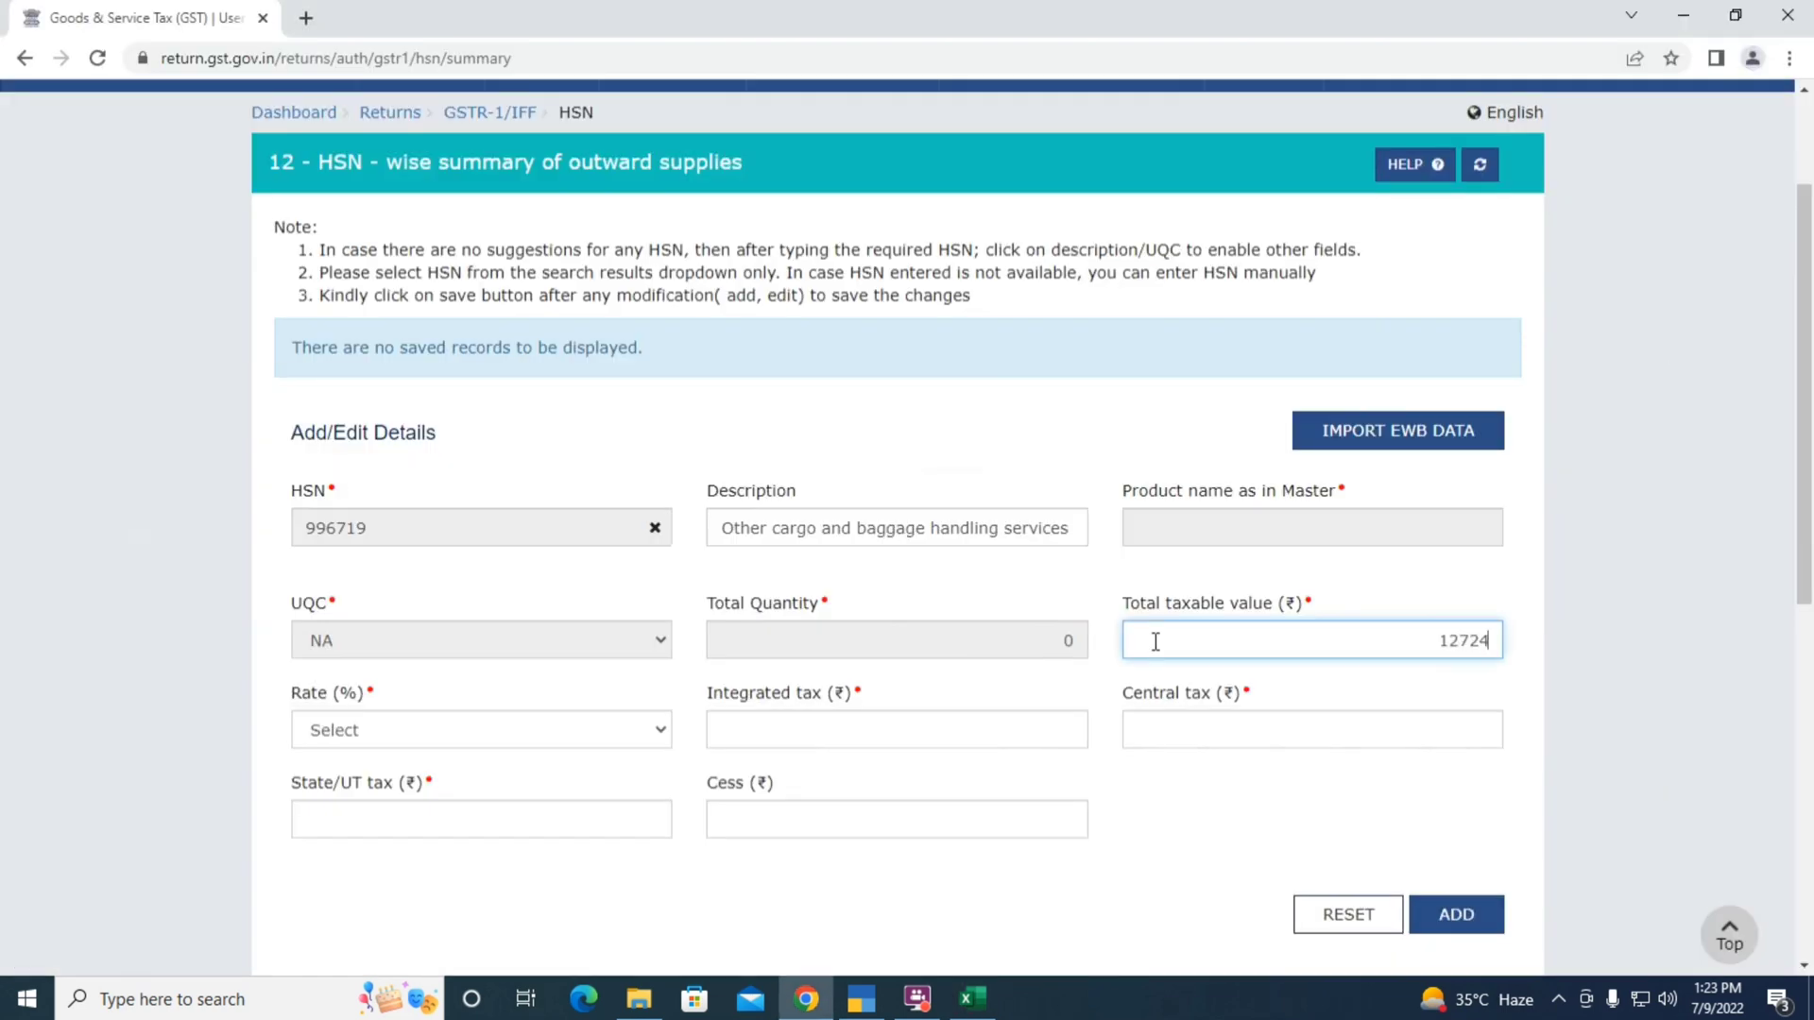
{"action": "type", "text": "."}
{"action": "key", "text": "alt+Tab"}
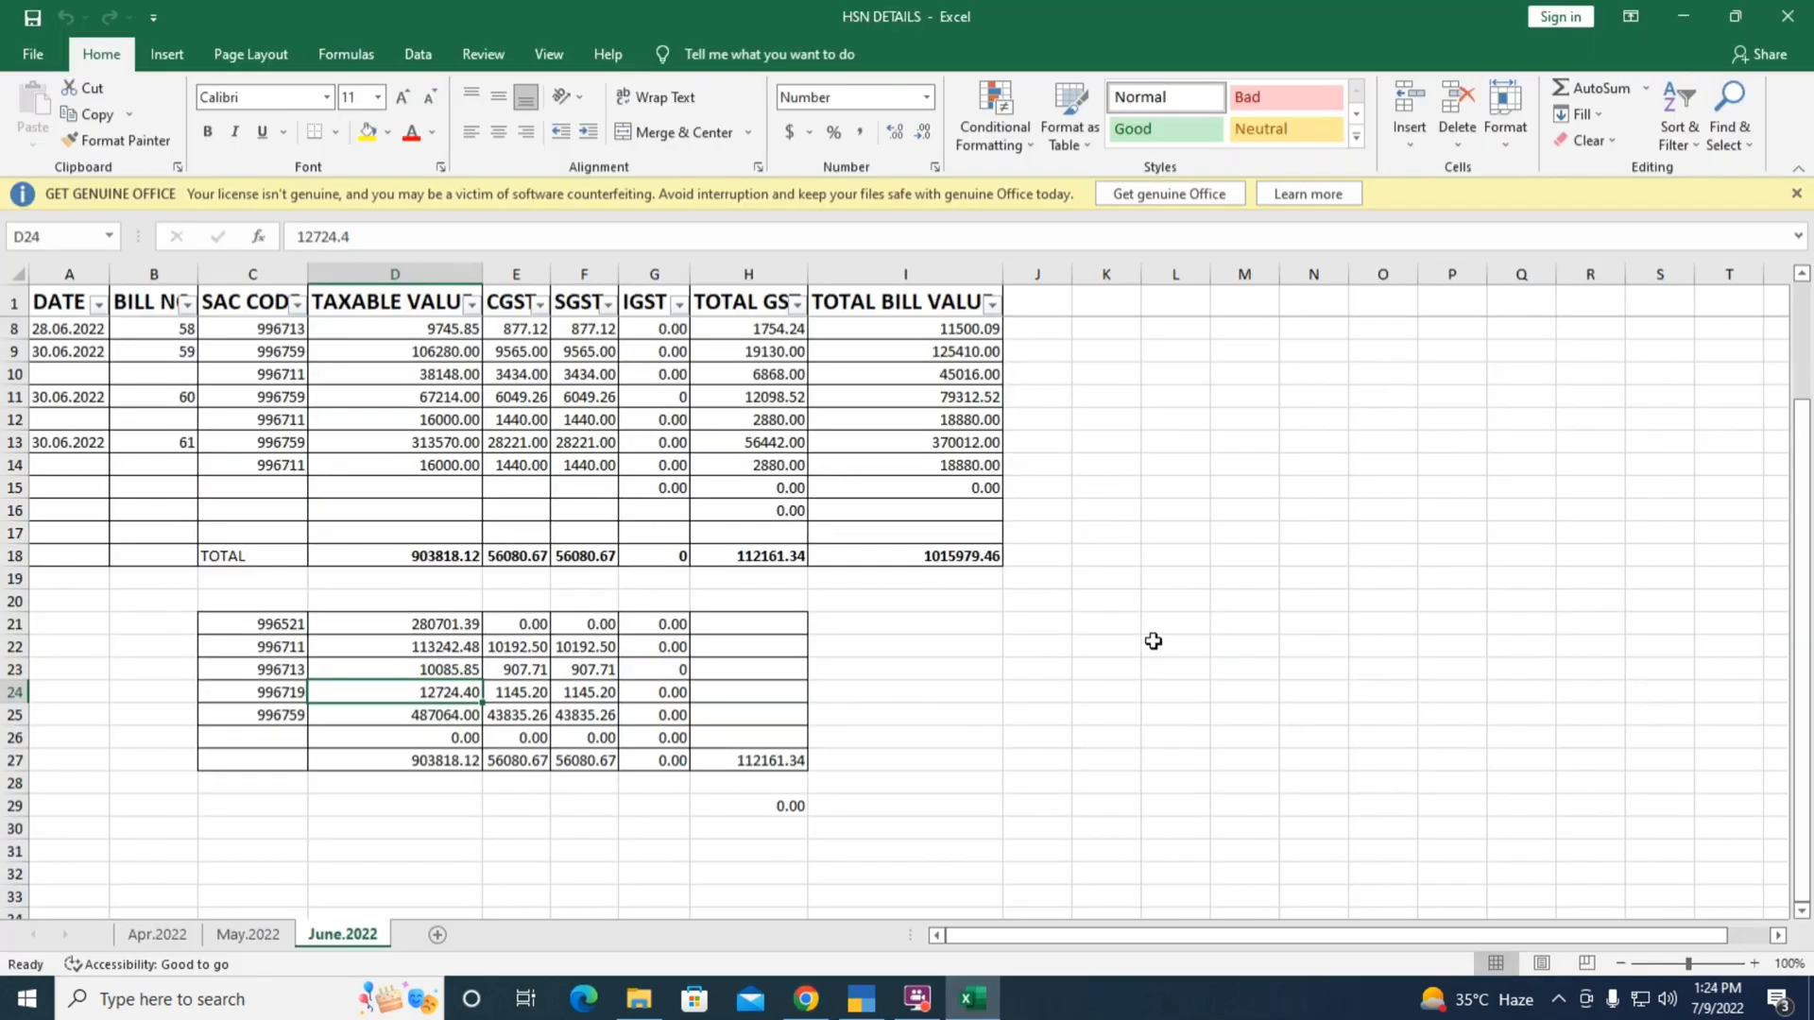
{"action": "key", "text": "alt+Tab"}
{"action": "left_click", "coordinate": [1154, 641]}
{"action": "key", "text": "BackSpace"}
{"action": "key", "text": "BackSpace"}
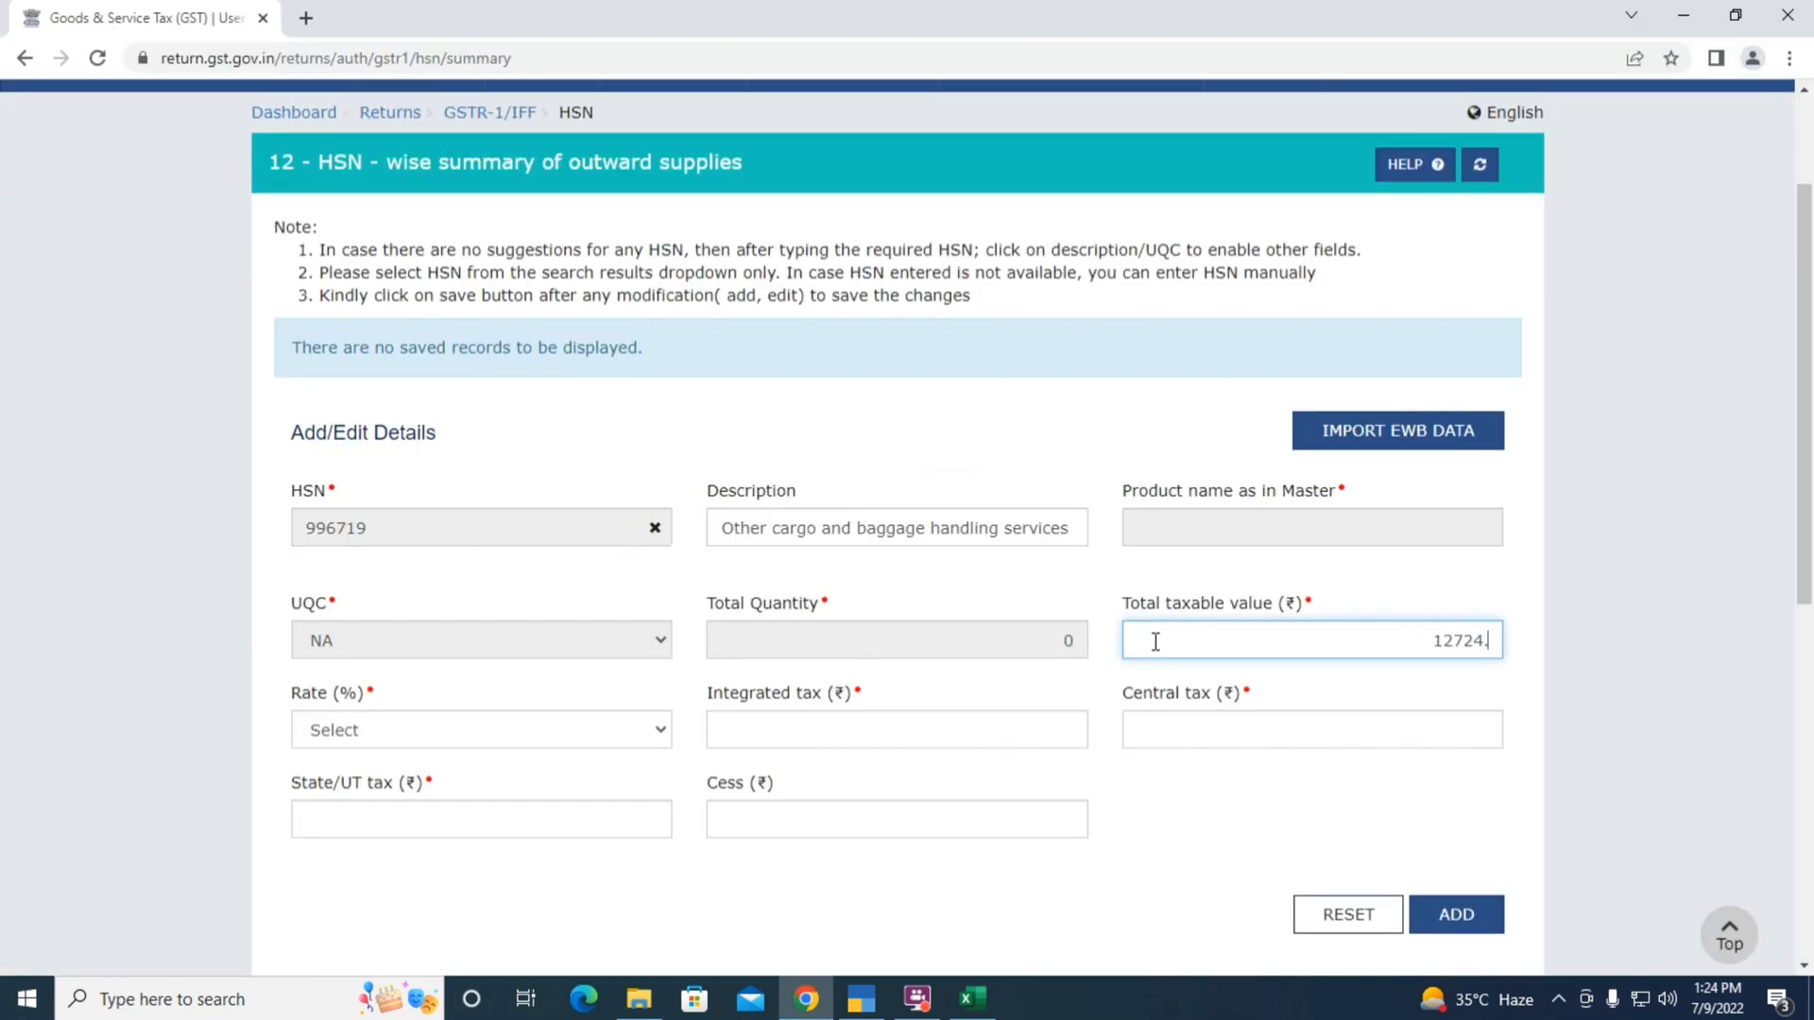
{"action": "type", "text": "40"}
{"action": "key", "text": "Tab"}
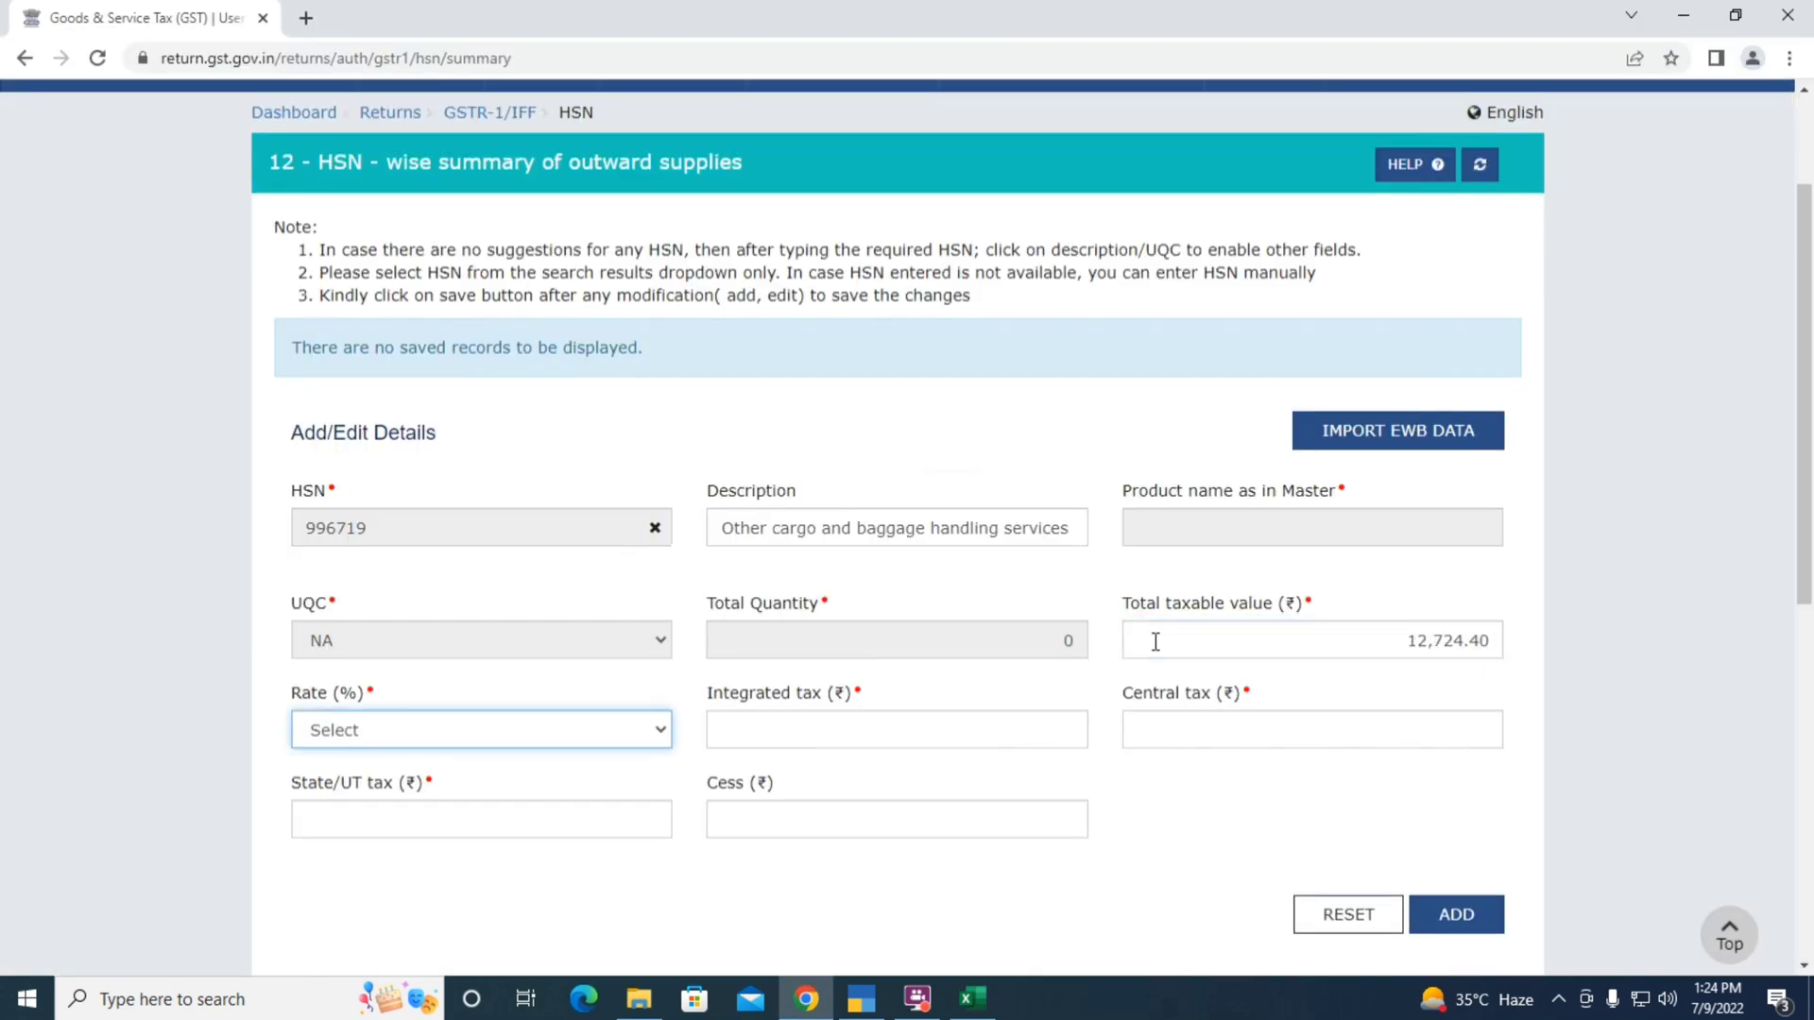
Choose the 18% rate, enter 1,145.20 central and state tax, and add the 996719 row
{"action": "key", "text": "alt+Tab"}
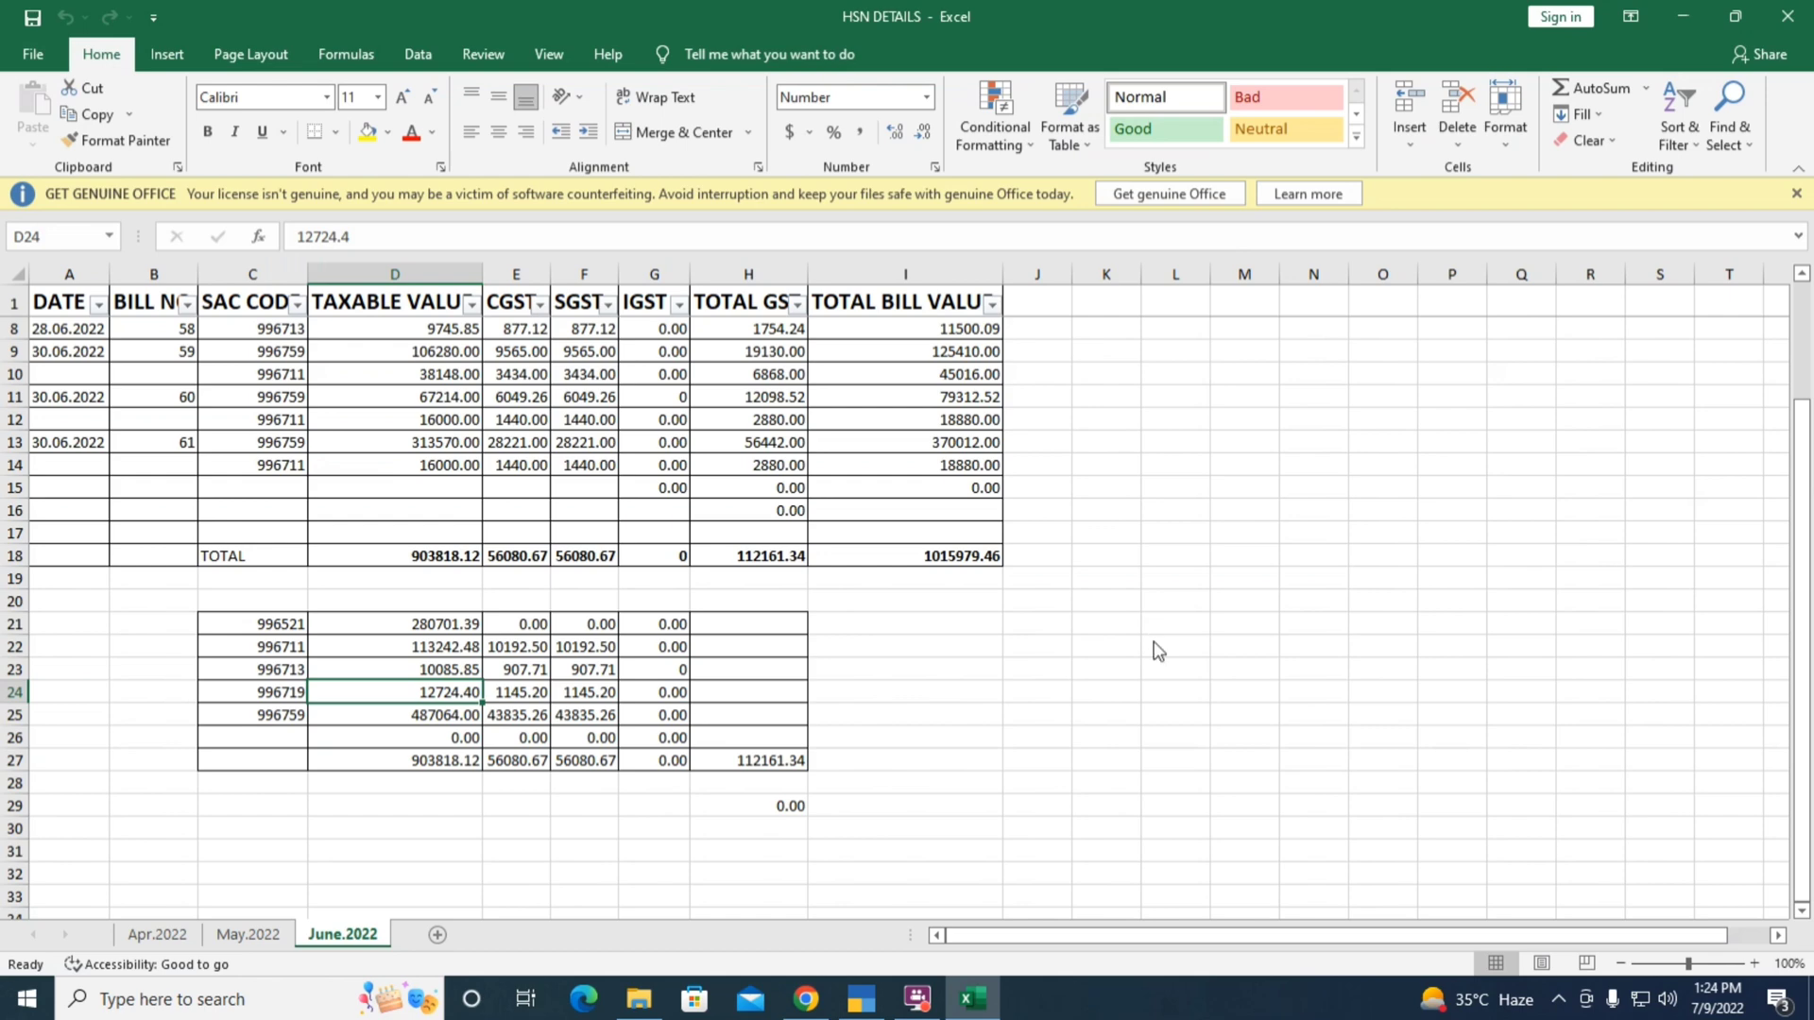
{"action": "key", "text": "alt+Tab"}
{"action": "key", "text": "1"}
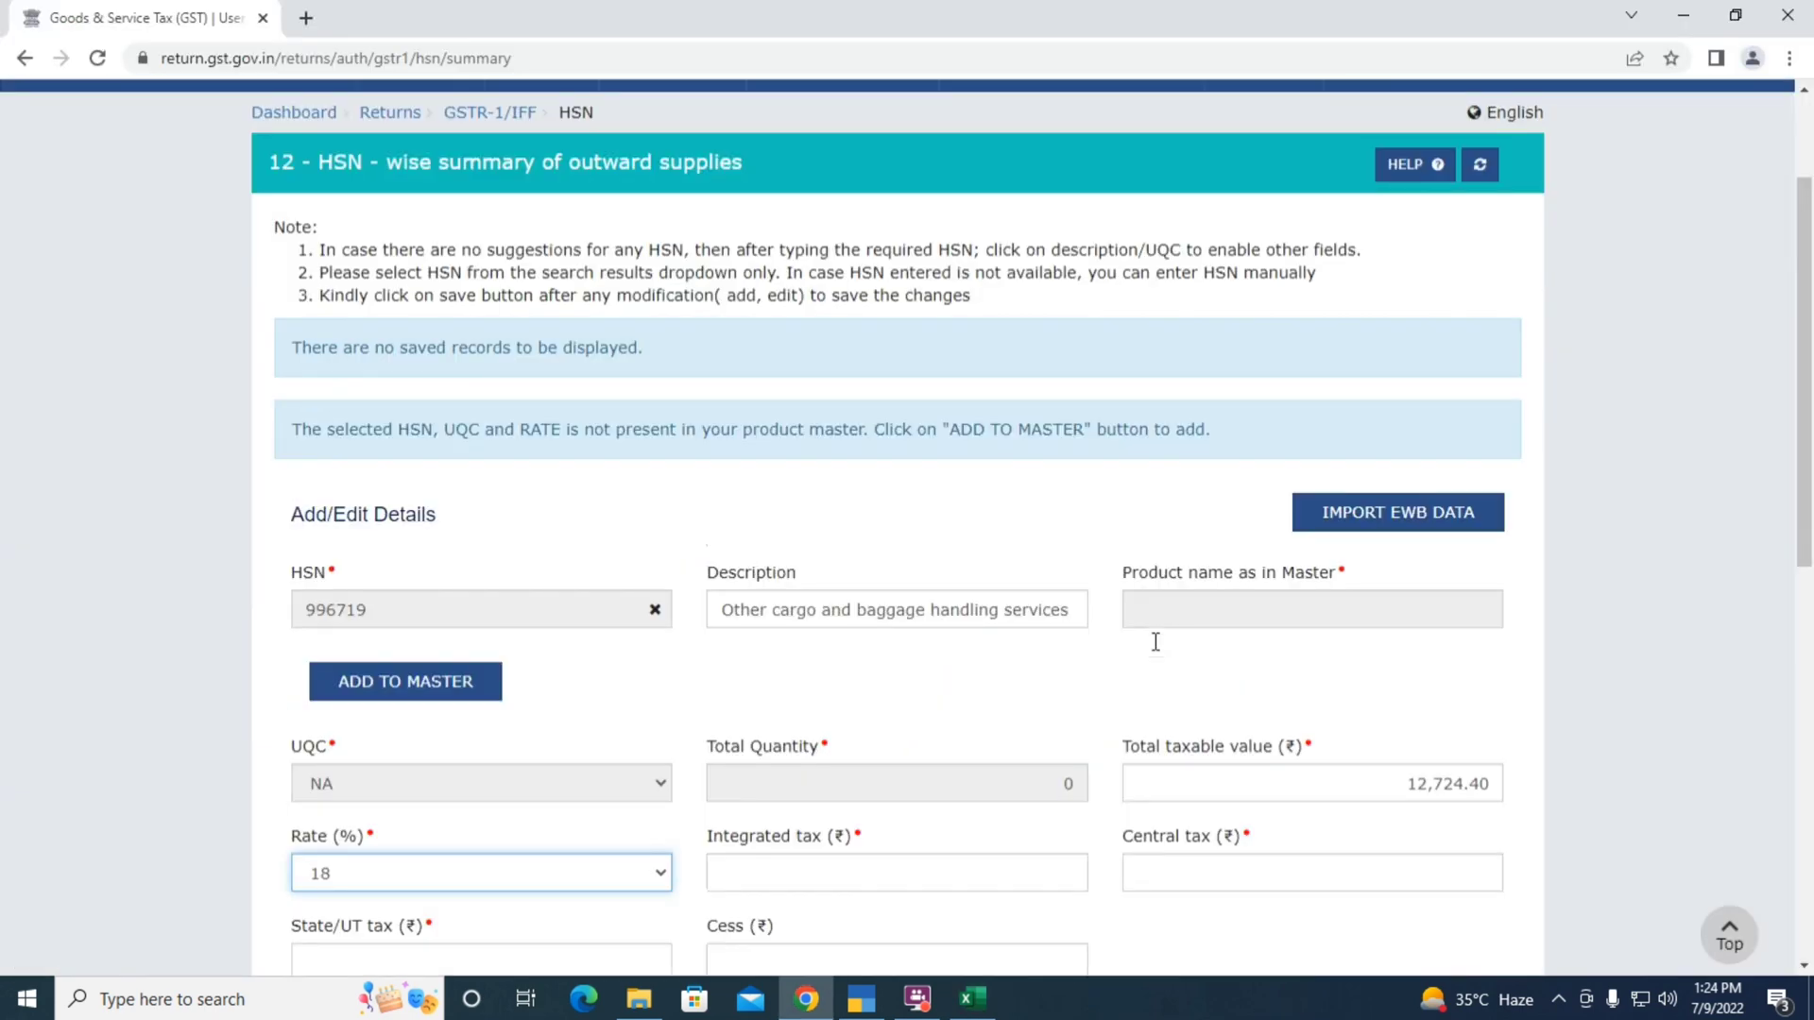
{"action": "key", "text": "Tab"}
{"action": "key", "text": "Tab"}
{"action": "key", "text": "alt+Tab"}
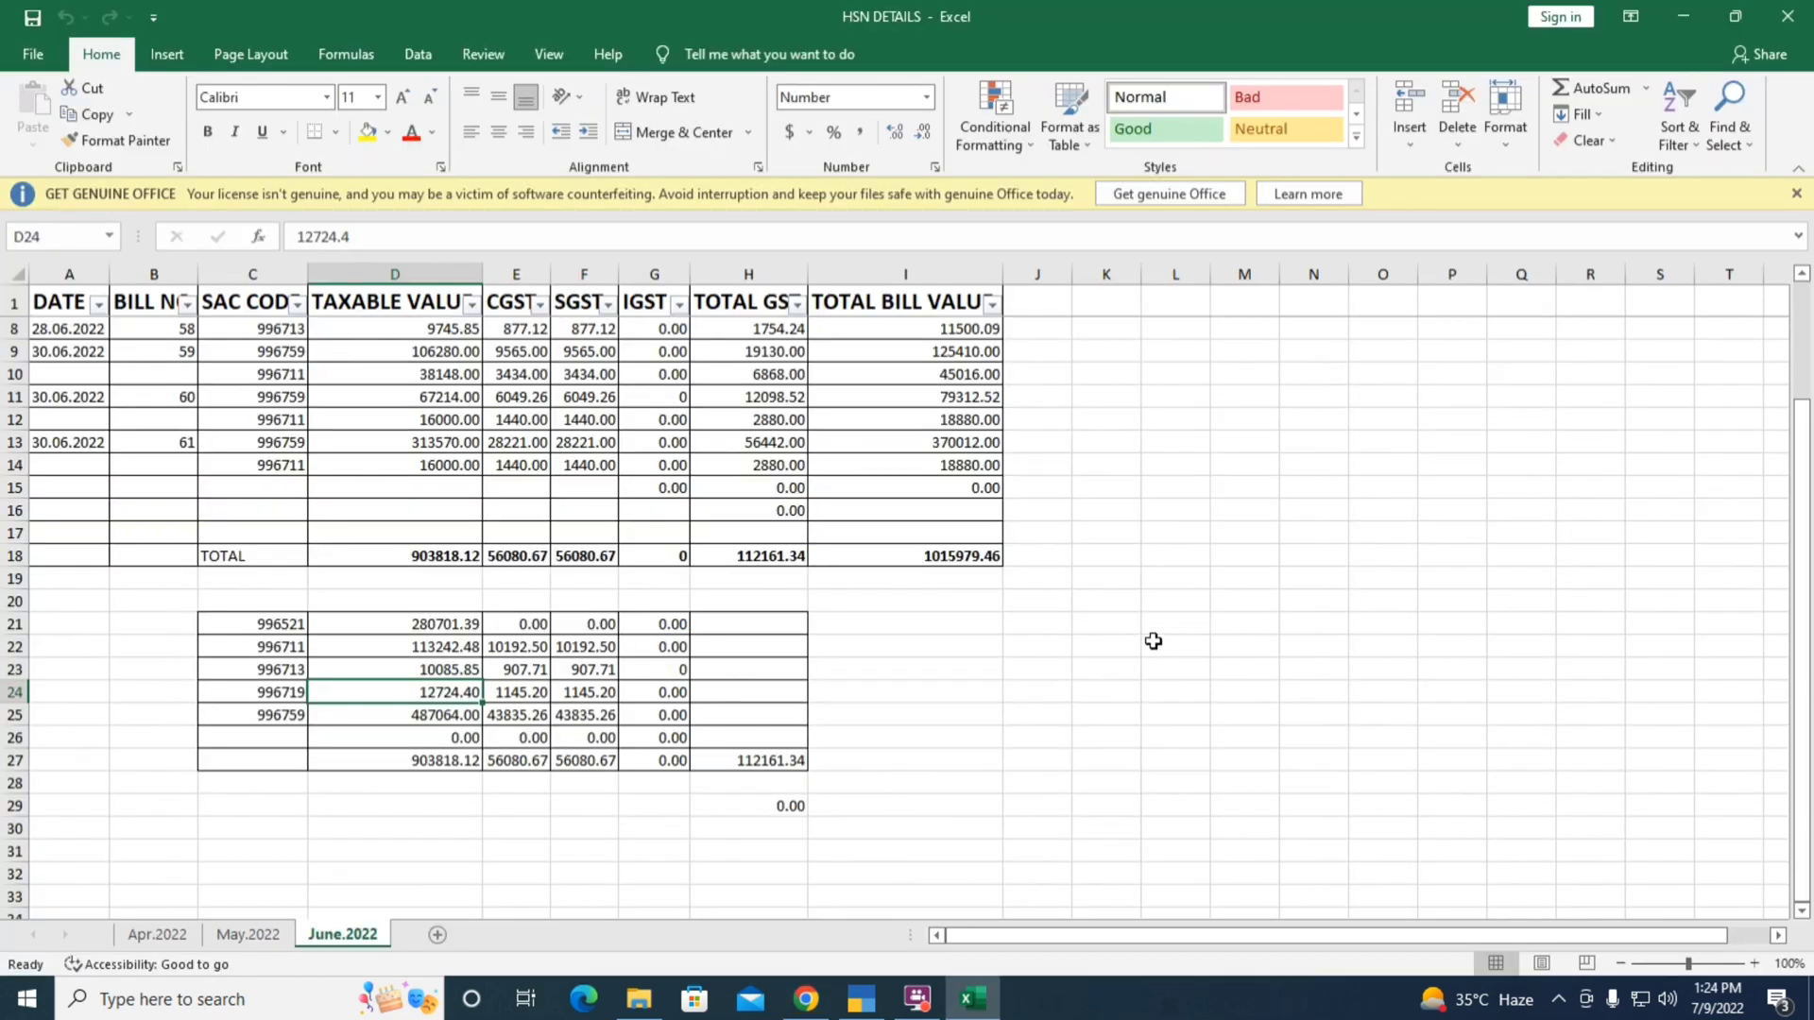
{"action": "key", "text": "alt+Tab"}
{"action": "type", "text": "145.2"}
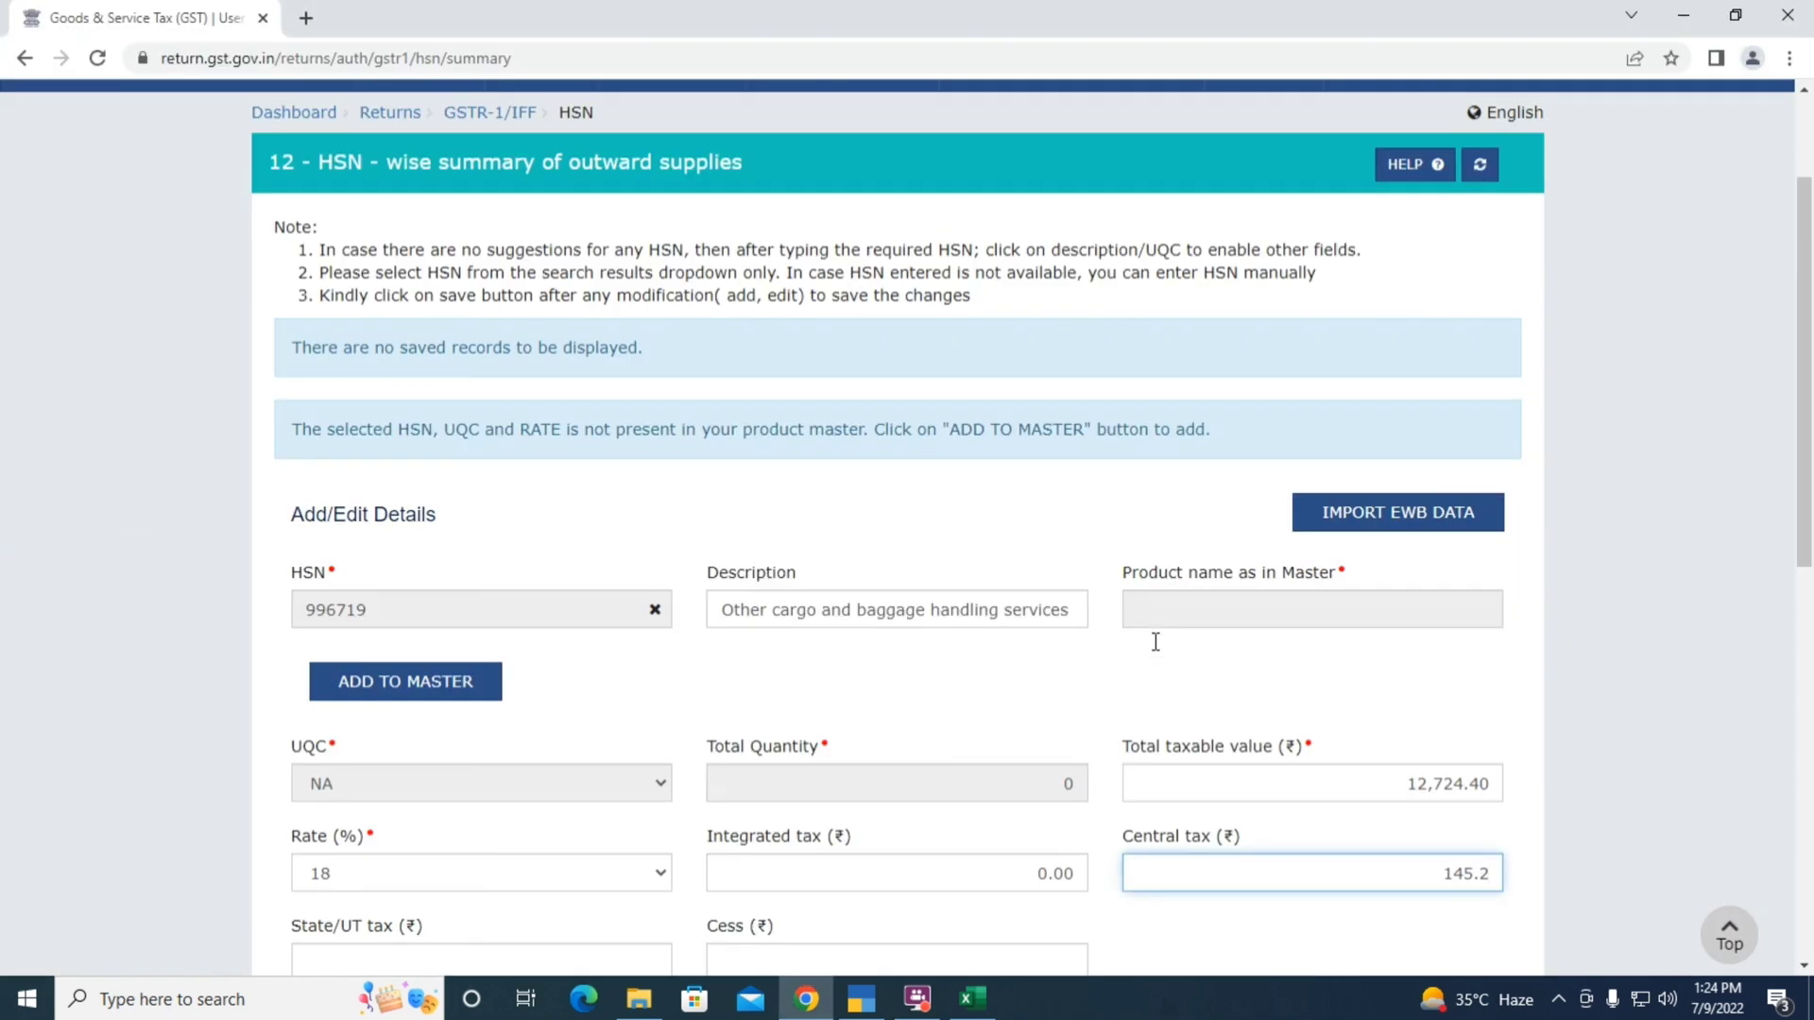
{"action": "key", "text": "BackSpace"}
{"action": "key", "text": "BackSpace"}
{"action": "key", "text": "BackSpace"}
{"action": "key", "text": "BackSpace"}
{"action": "type", "text": "145.2"}
{"action": "key", "text": "Tab"}
{"action": "type", "text": "1145.2"}
{"action": "key", "text": "Tab"}
{"action": "key", "text": "Tab"}
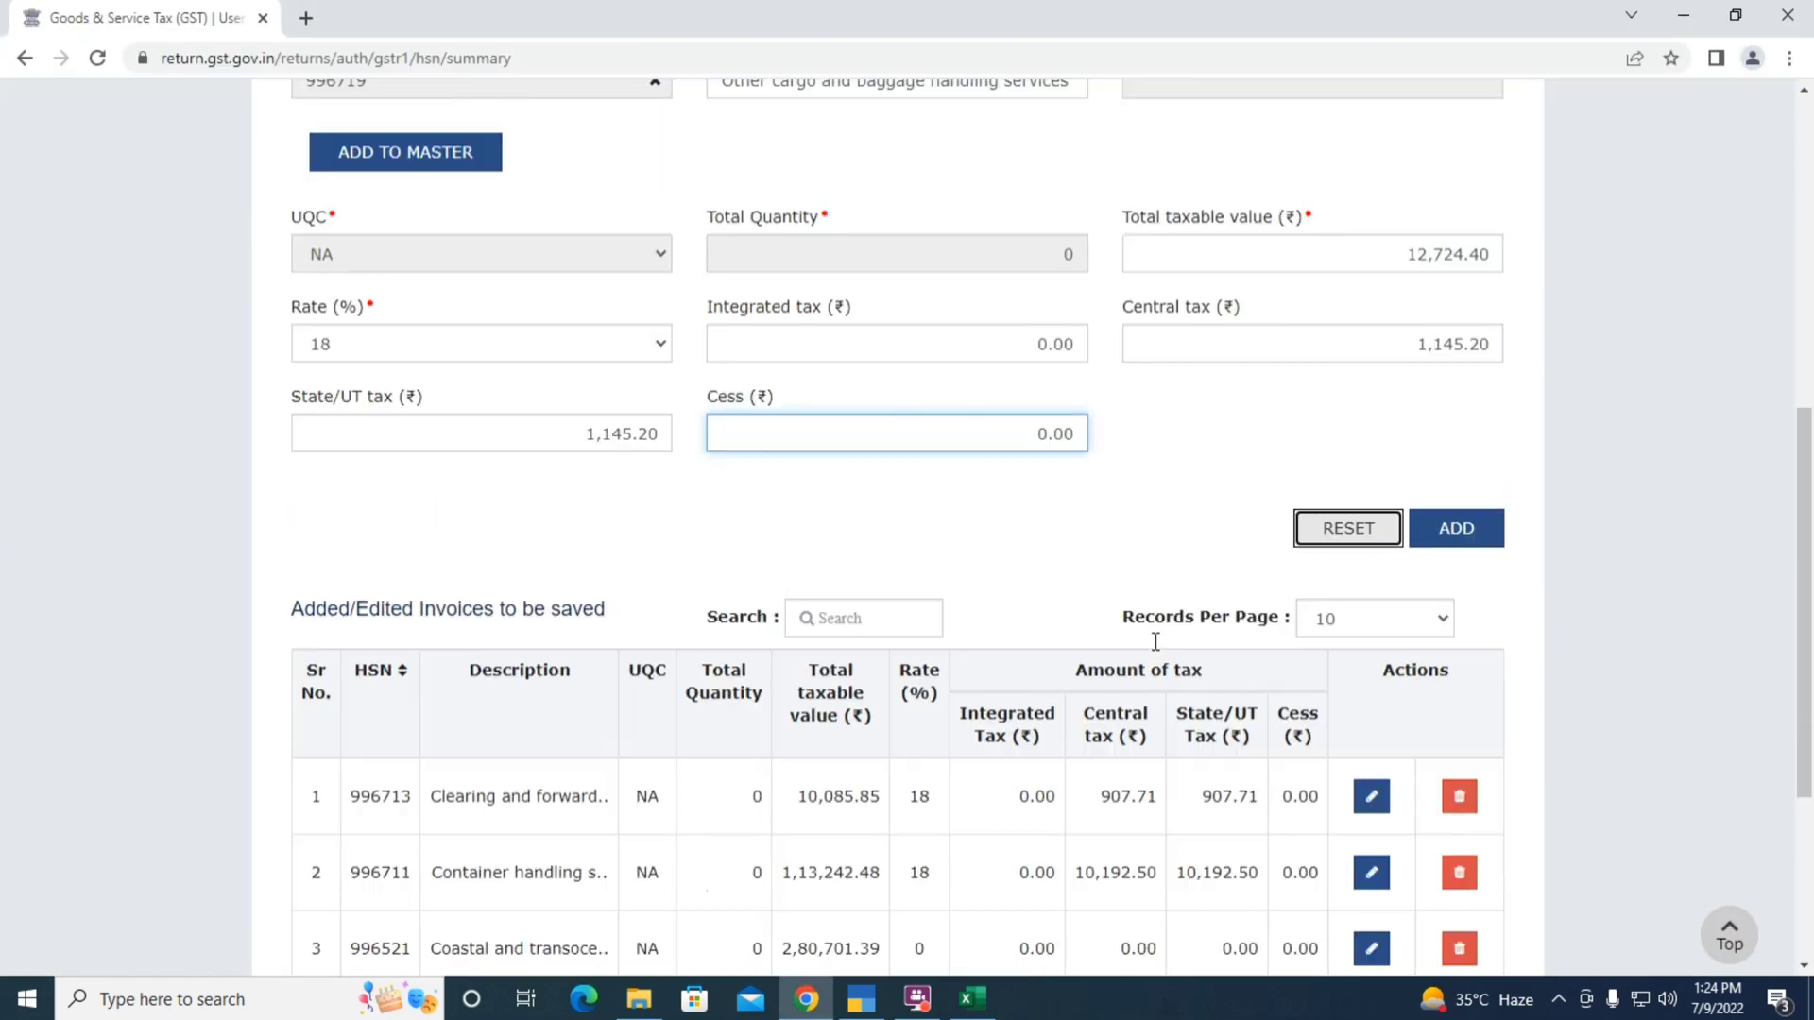
{"action": "left_click", "coordinate": [1482, 529]}
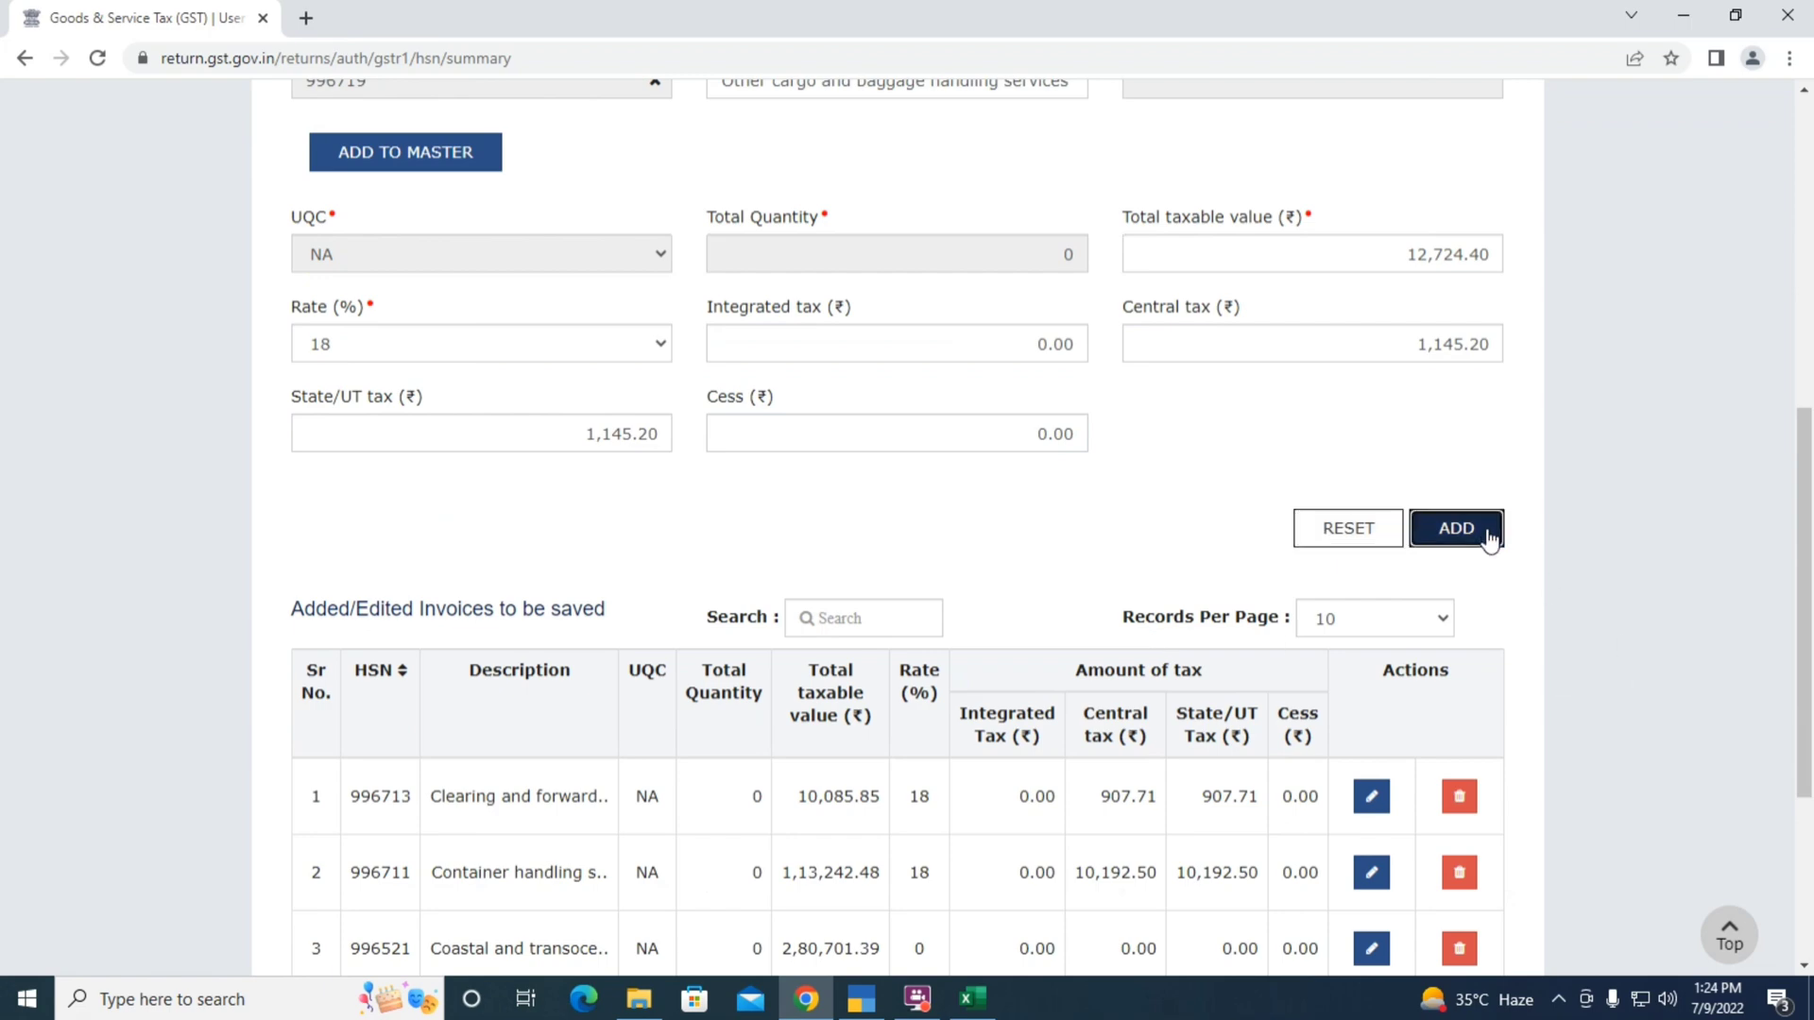
Enter HSN code 996759, picking it from the suggestion list
{"action": "left_click", "coordinate": [404, 611]}
{"action": "key", "text": "alt+Tab"}
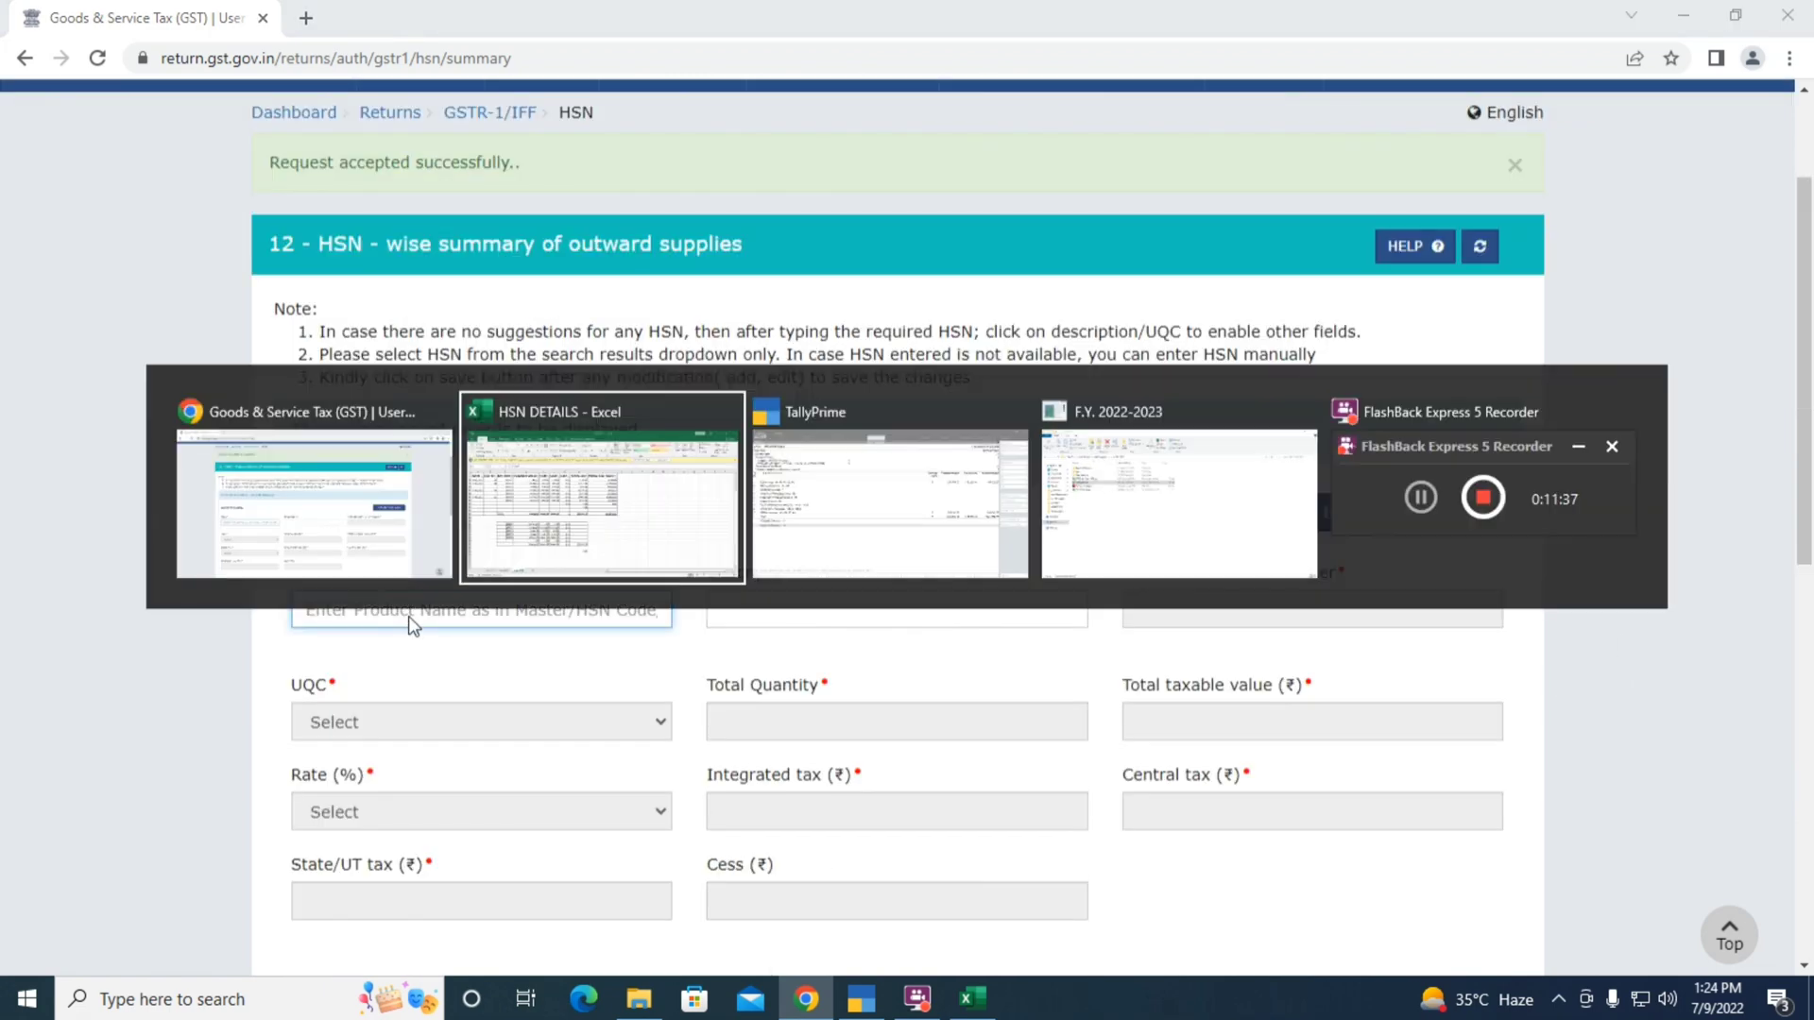
{"action": "key", "text": "Down"}
{"action": "key", "text": "Left"}
{"action": "key", "text": "alt+Tab"}
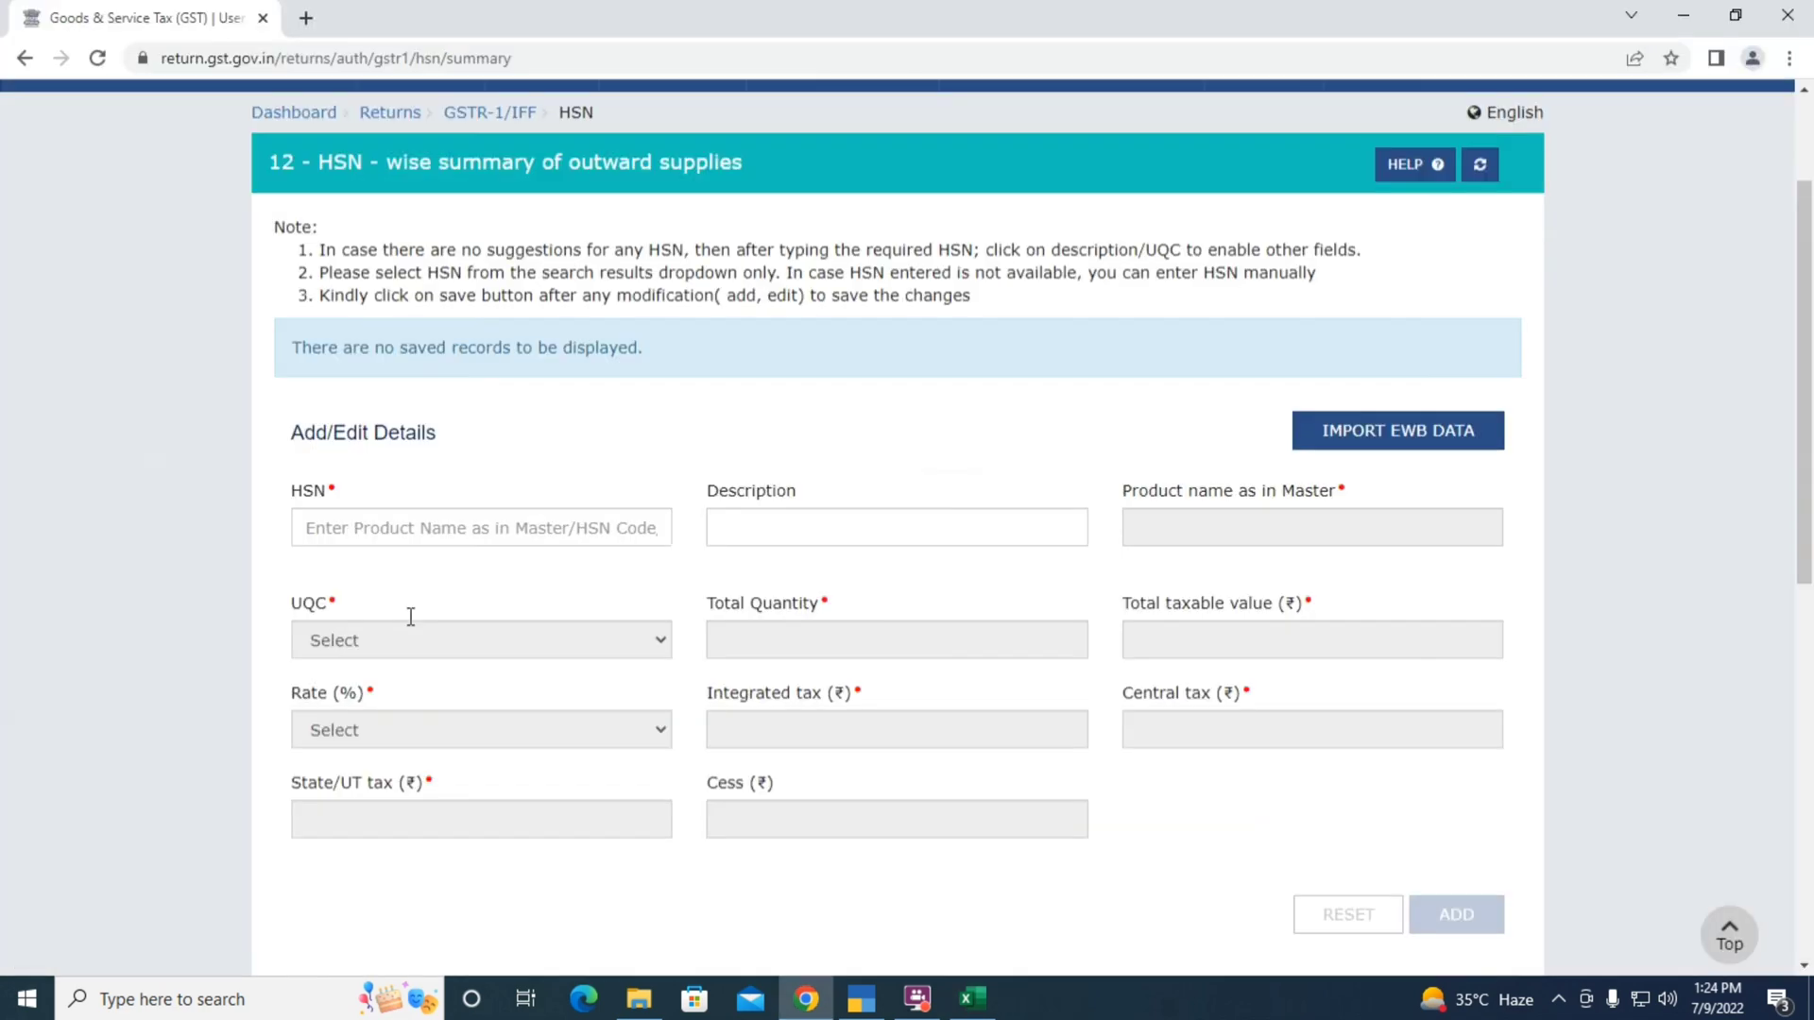
{"action": "type", "text": "996759"}
{"action": "key", "text": "Tab"}
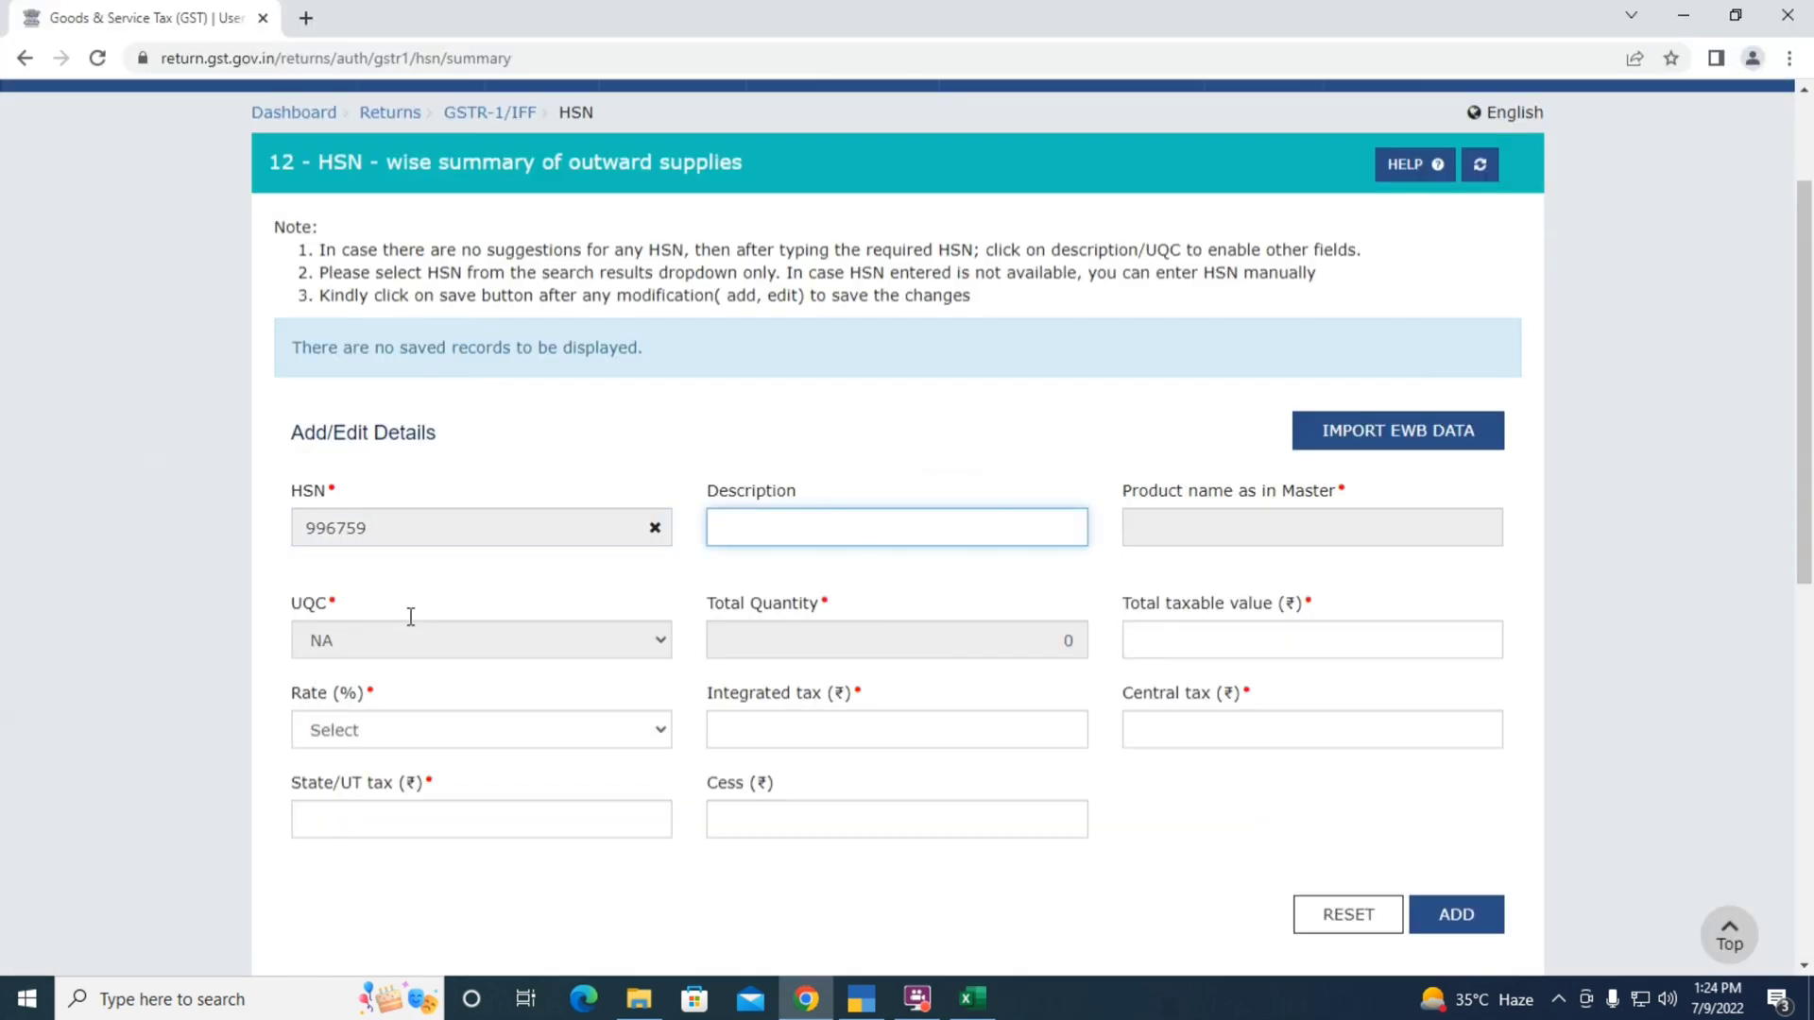
{"action": "left_click", "coordinate": [655, 527]}
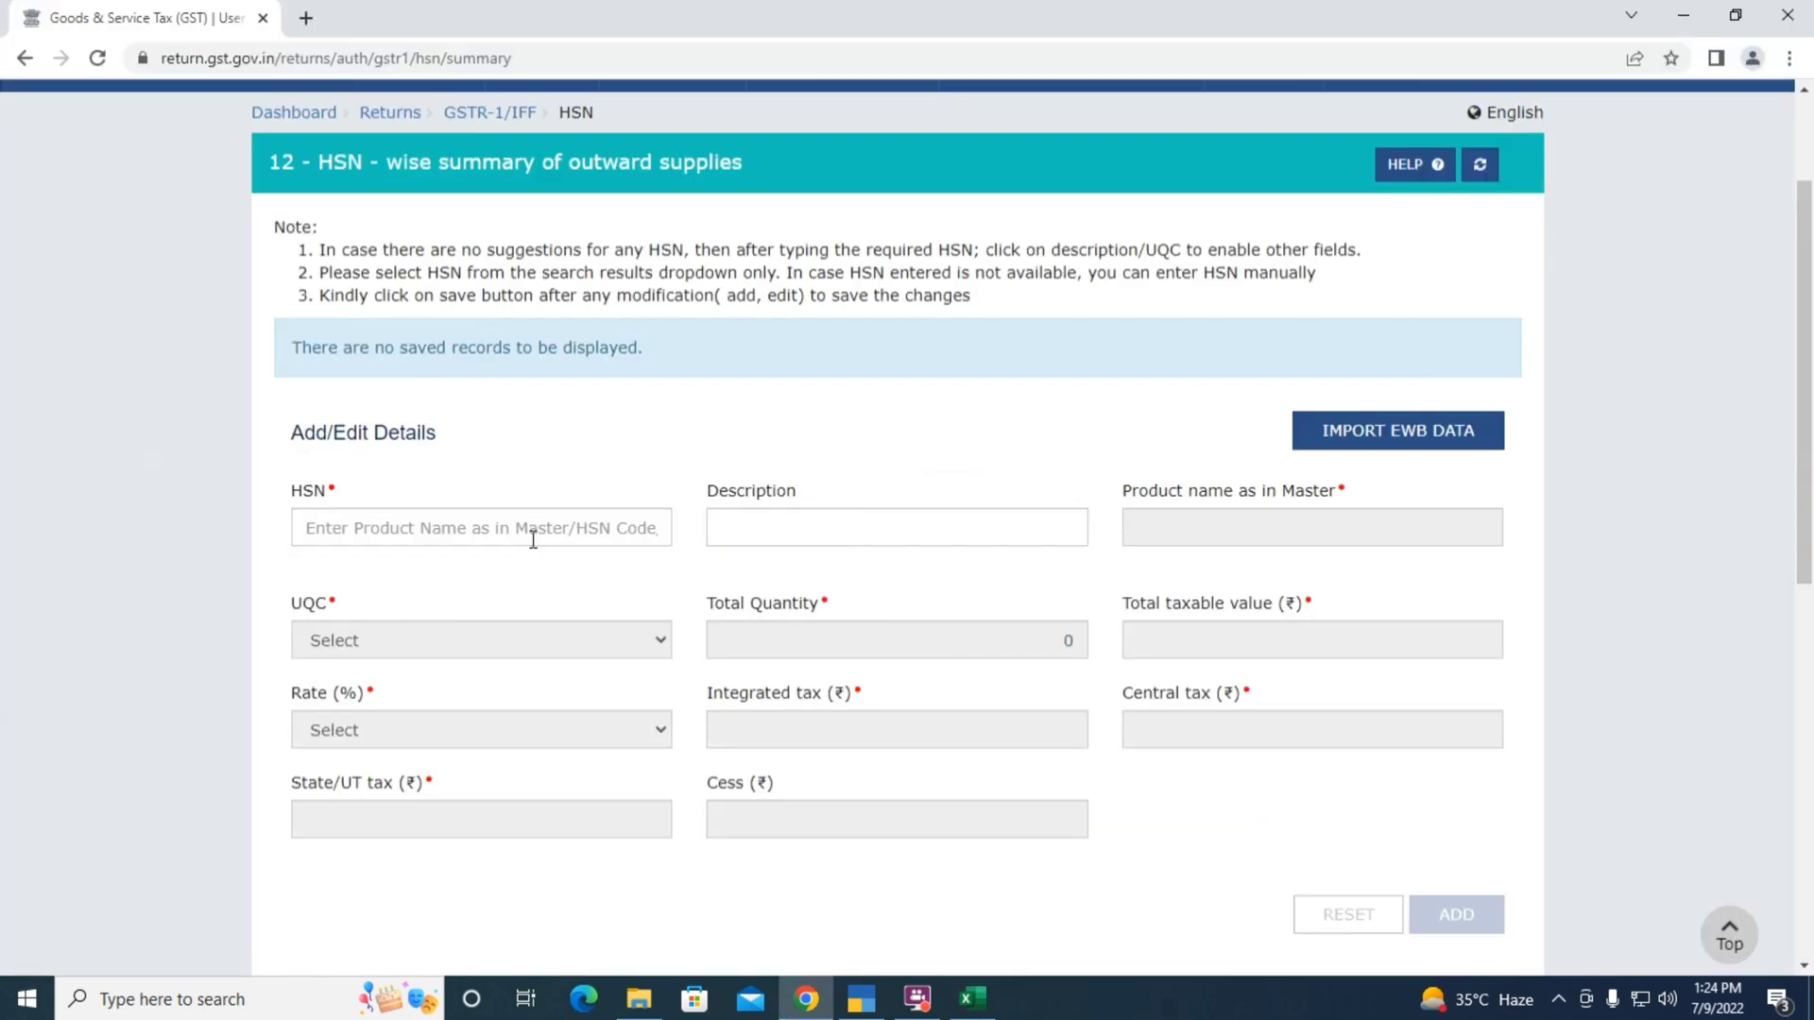
{"action": "left_click", "coordinate": [388, 534]}
{"action": "type", "text": "99675"}
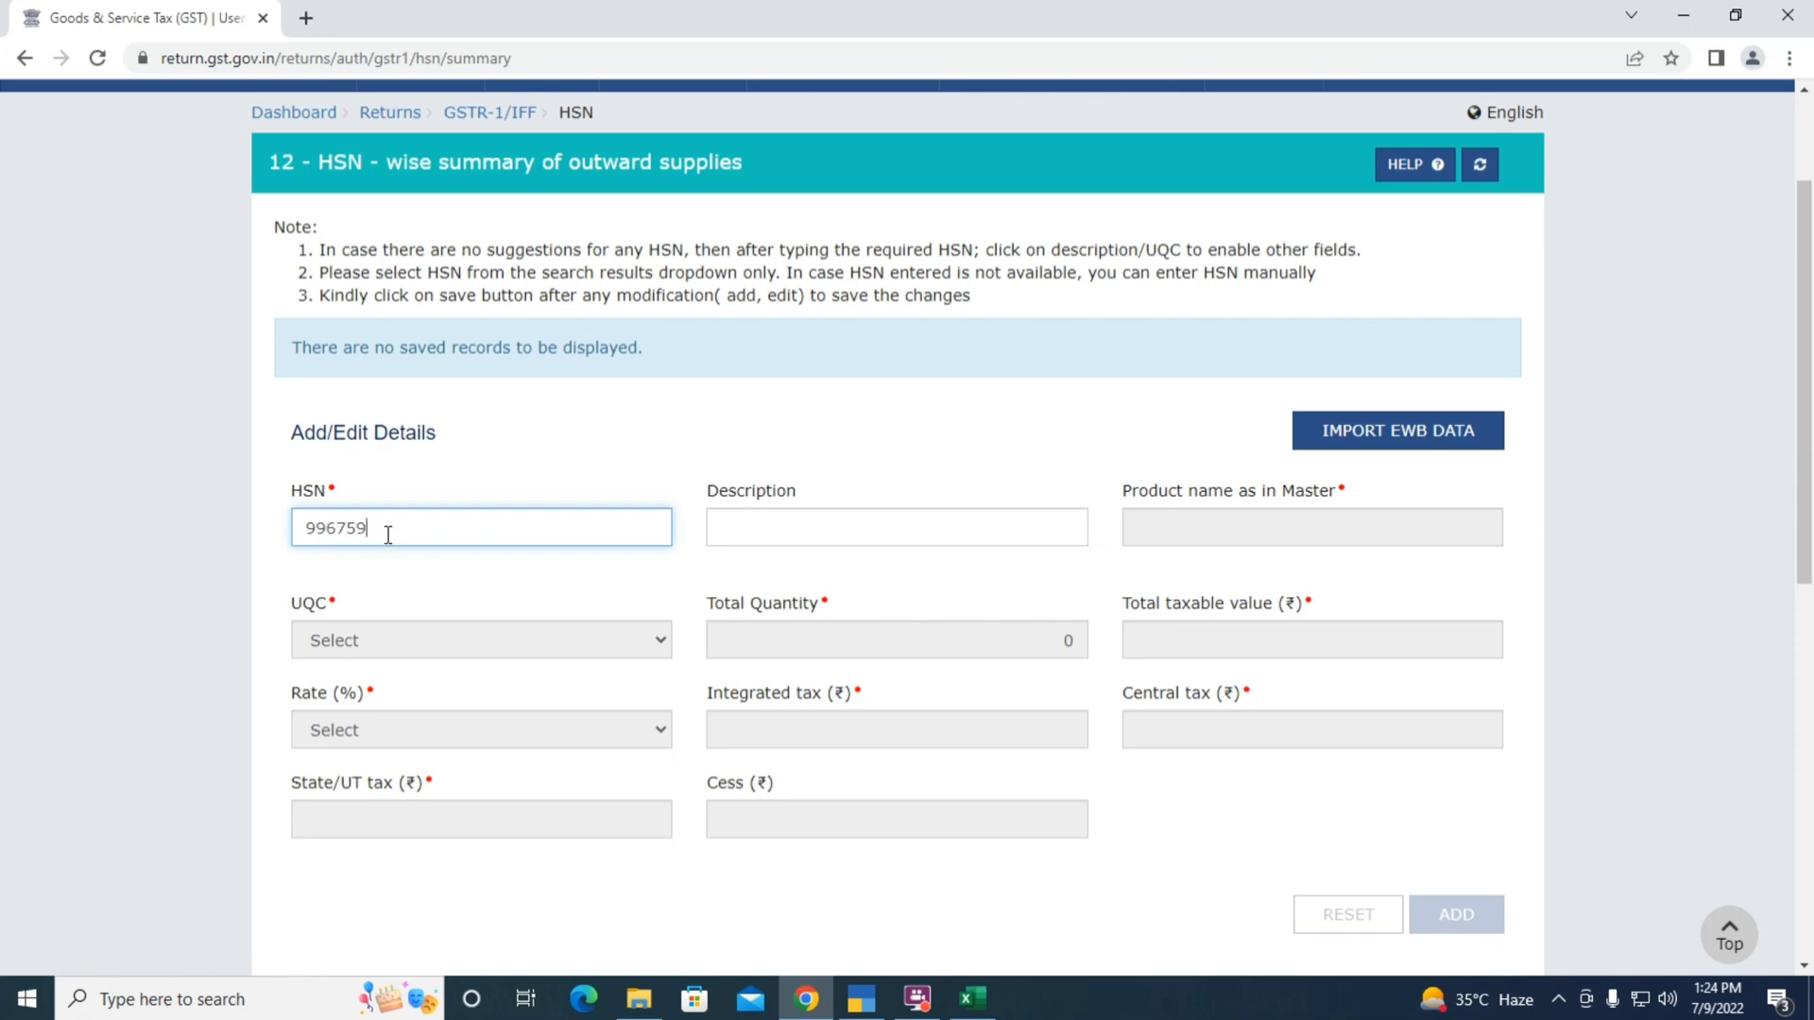
{"action": "type", "text": "9"}
{"action": "left_click", "coordinate": [395, 581]}
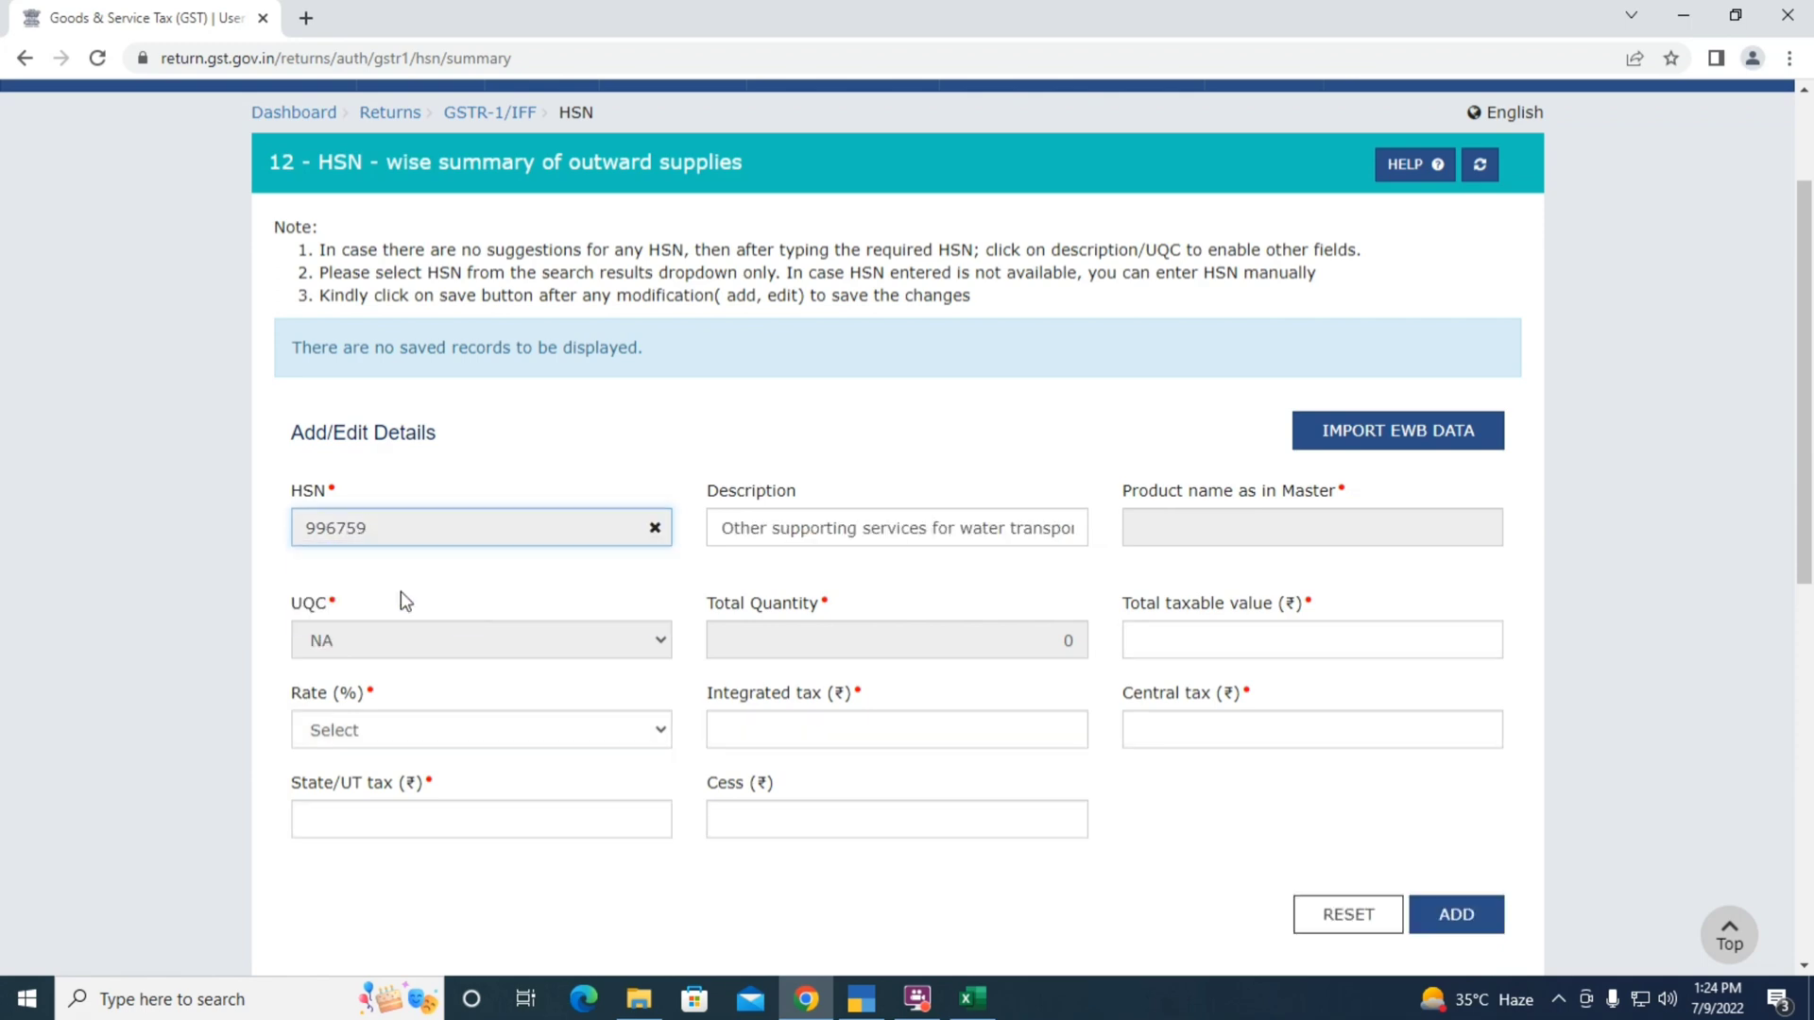
Enter taxable value 4,87,064.00 at the 18% rate with 0 integrated tax
{"action": "left_click", "coordinate": [1208, 645]}
{"action": "key", "text": "alt+Tab"}
{"action": "key", "text": "Right"}
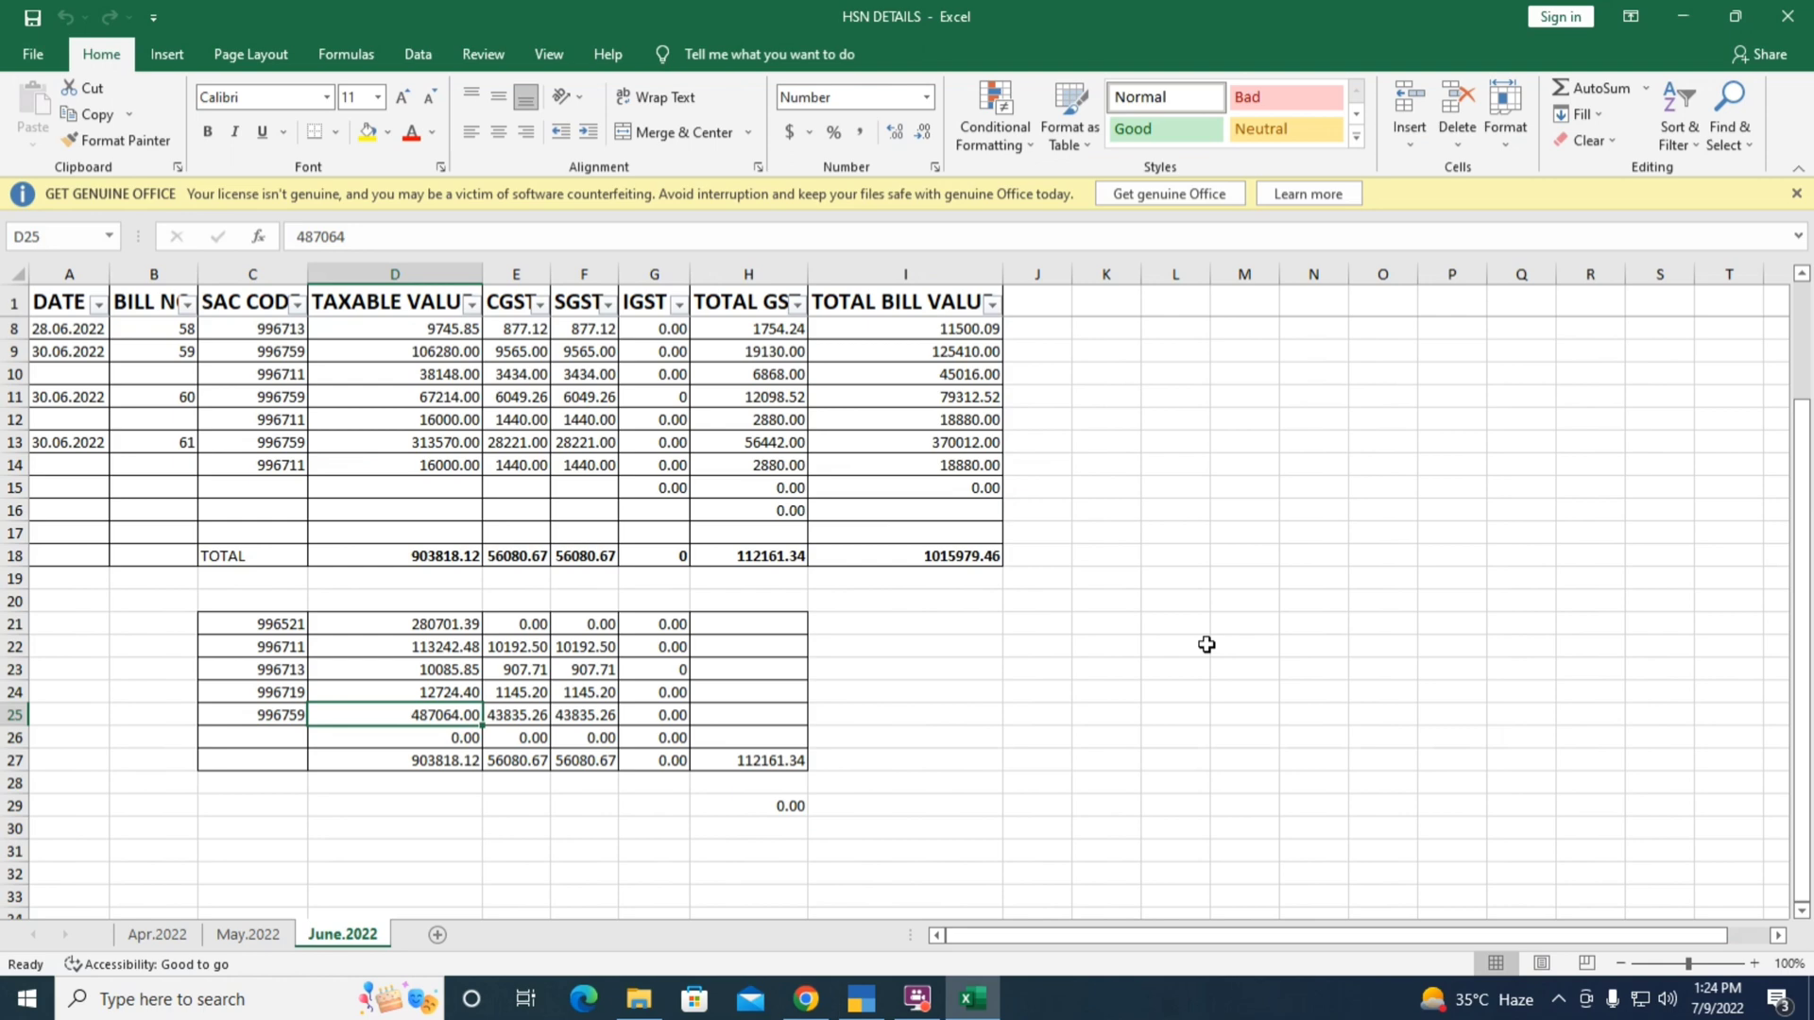
{"action": "key", "text": "alt+Tab"}
{"action": "type", "text": "487.64"}
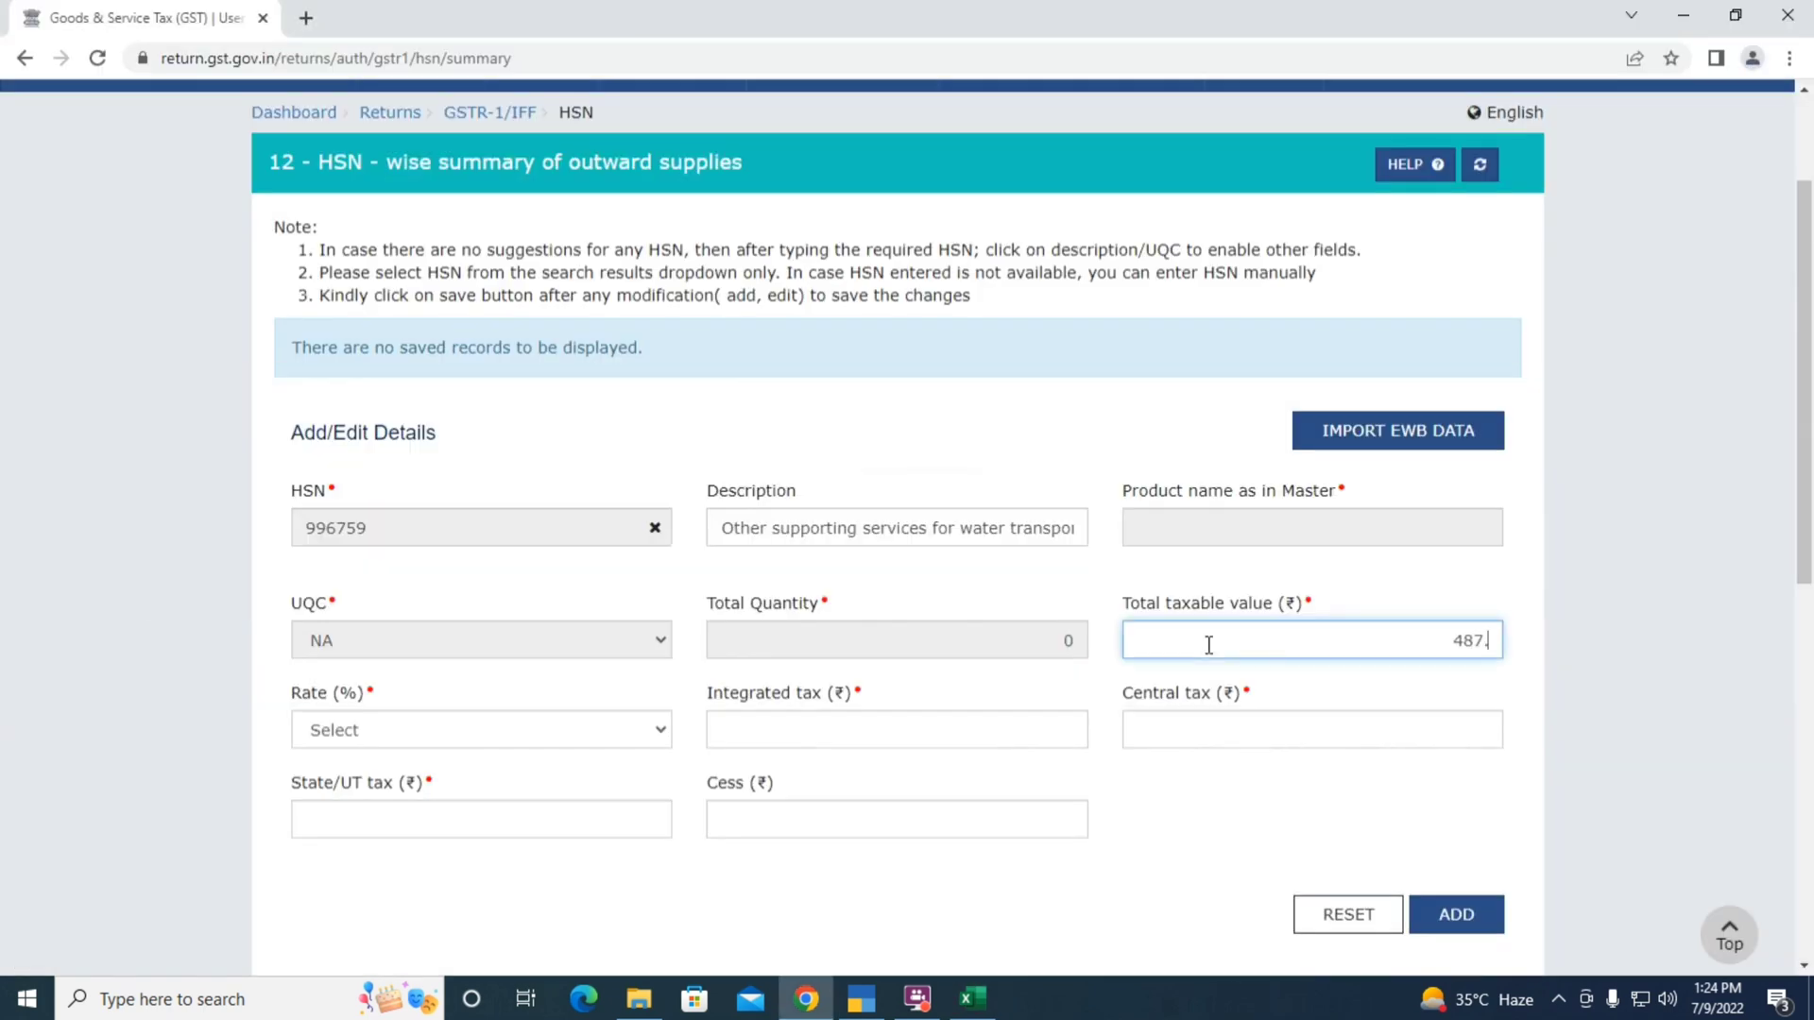
{"action": "key", "text": "BackSpace"}
{"action": "key", "text": "BackSpace"}
{"action": "type", "text": "064"}
{"action": "key", "text": "Tab"}
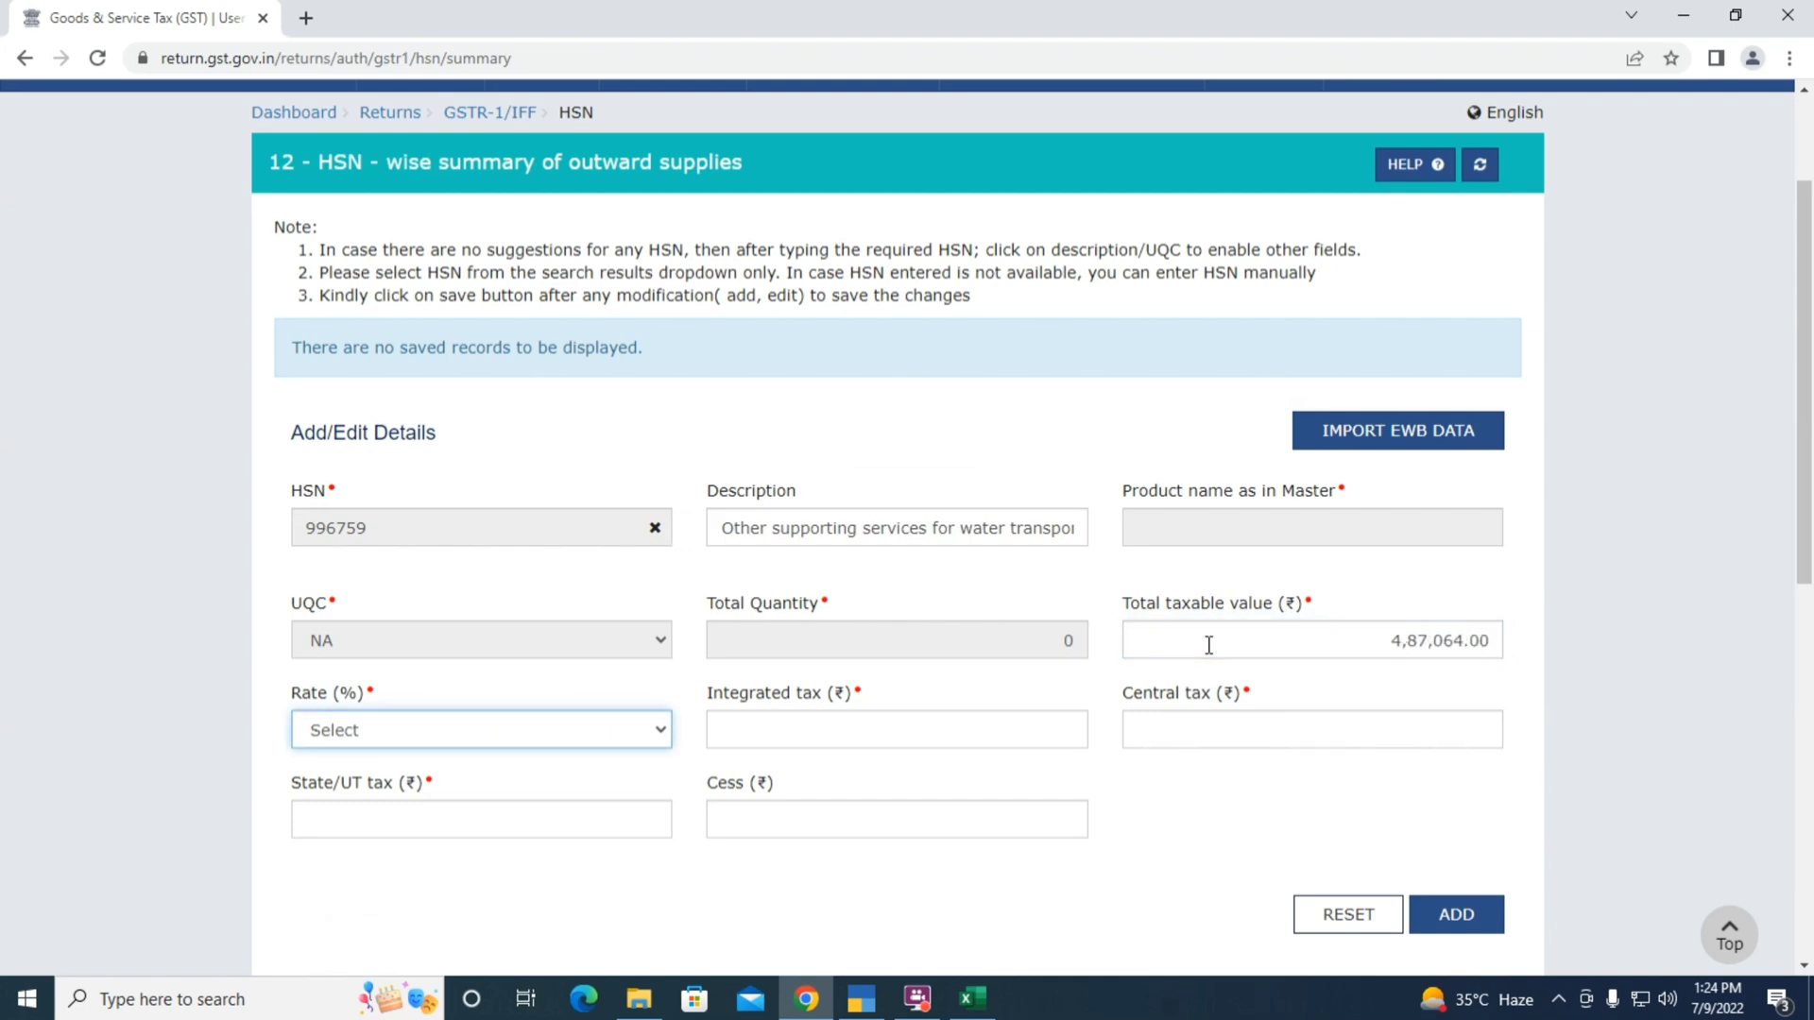
{"action": "type", "text": "18"}
{"action": "key", "text": "Tab"}
{"action": "type", "text": "0"}
{"action": "key", "text": "Tab"}
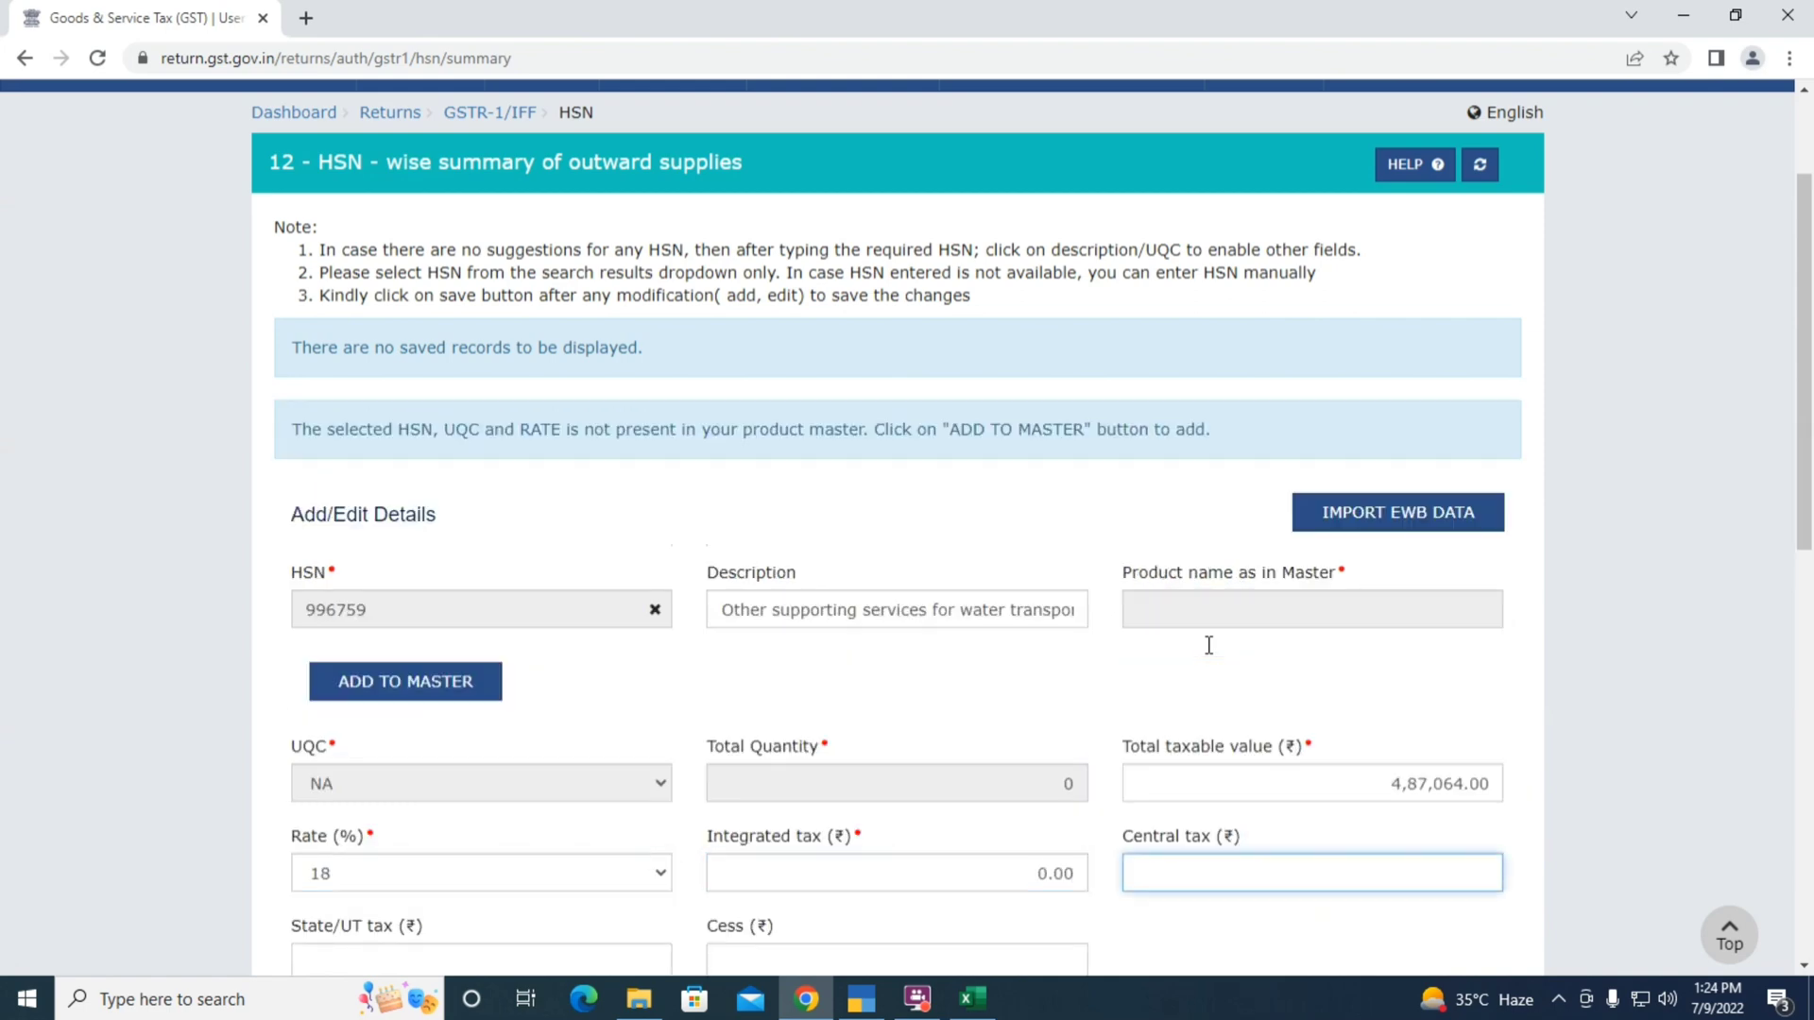
Enter 43,835.26 central and state tax and add the 996759 row
{"action": "key", "text": "alt+Tab"}
{"action": "scroll", "coordinate": [1073, 648], "scroll_direction": "down", "scroll_amount": 5}
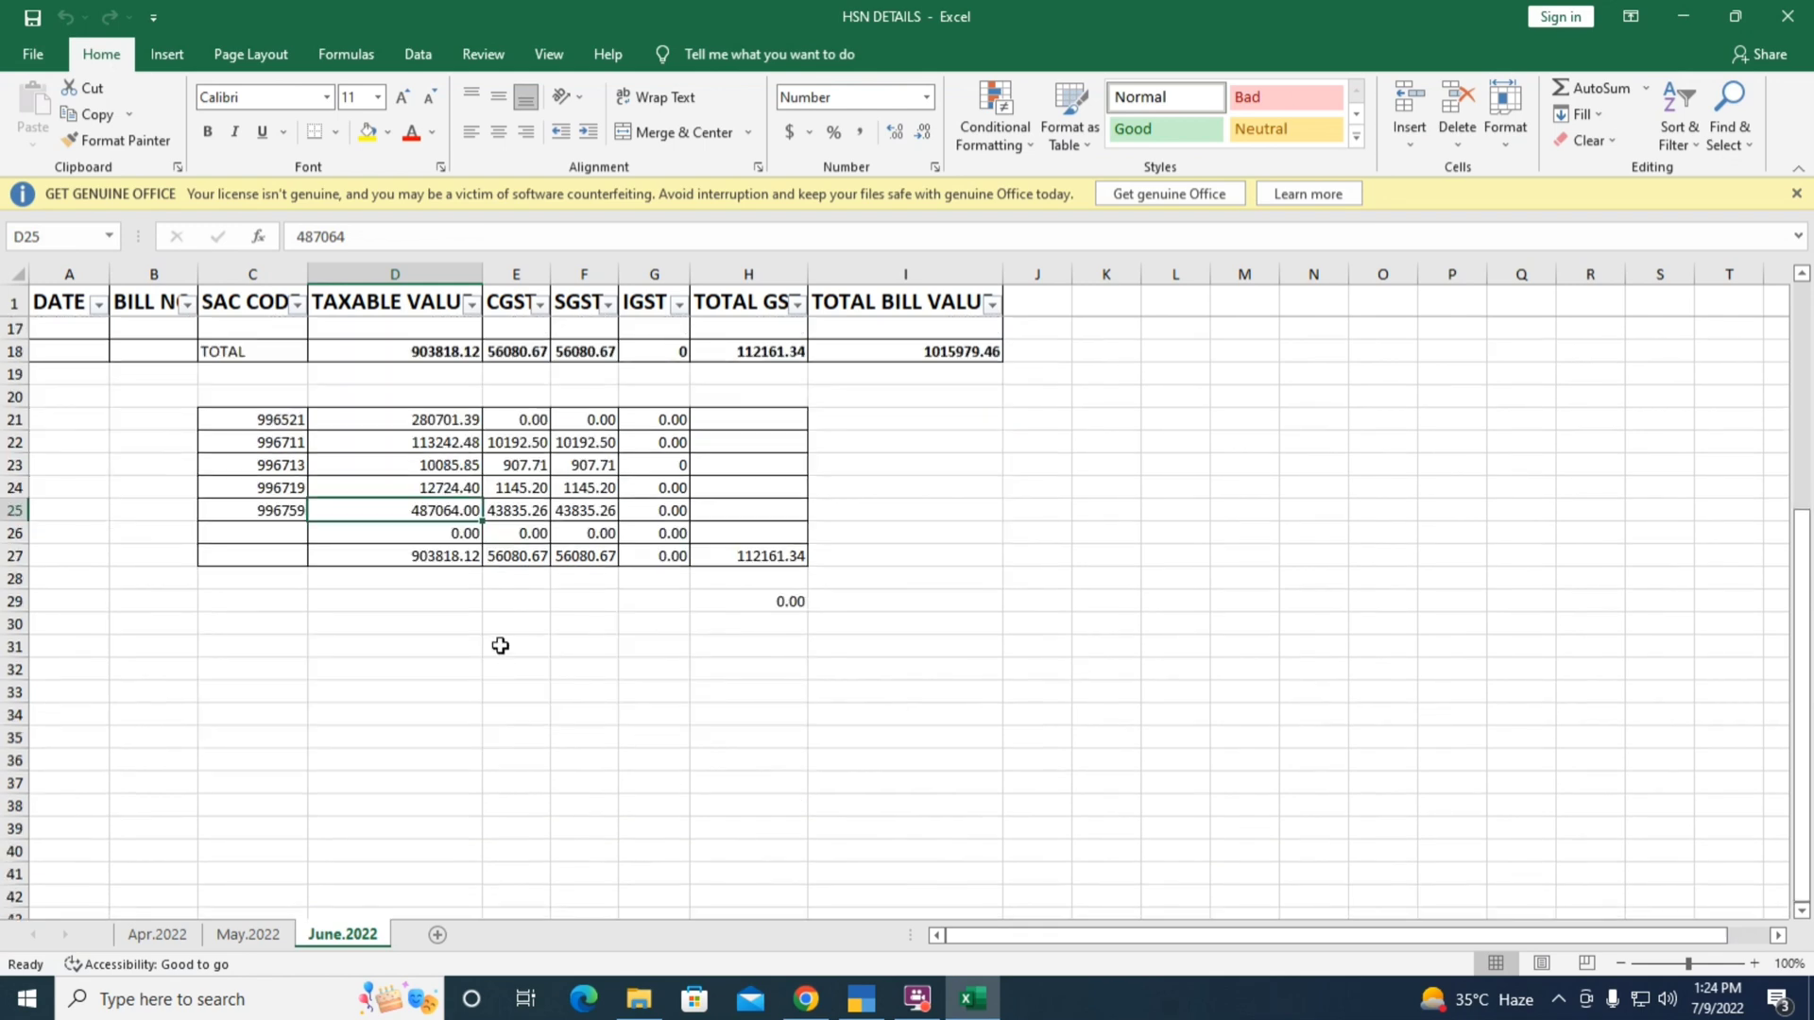
{"action": "key", "text": "alt+Tab"}
{"action": "type", "text": "43835.26"}
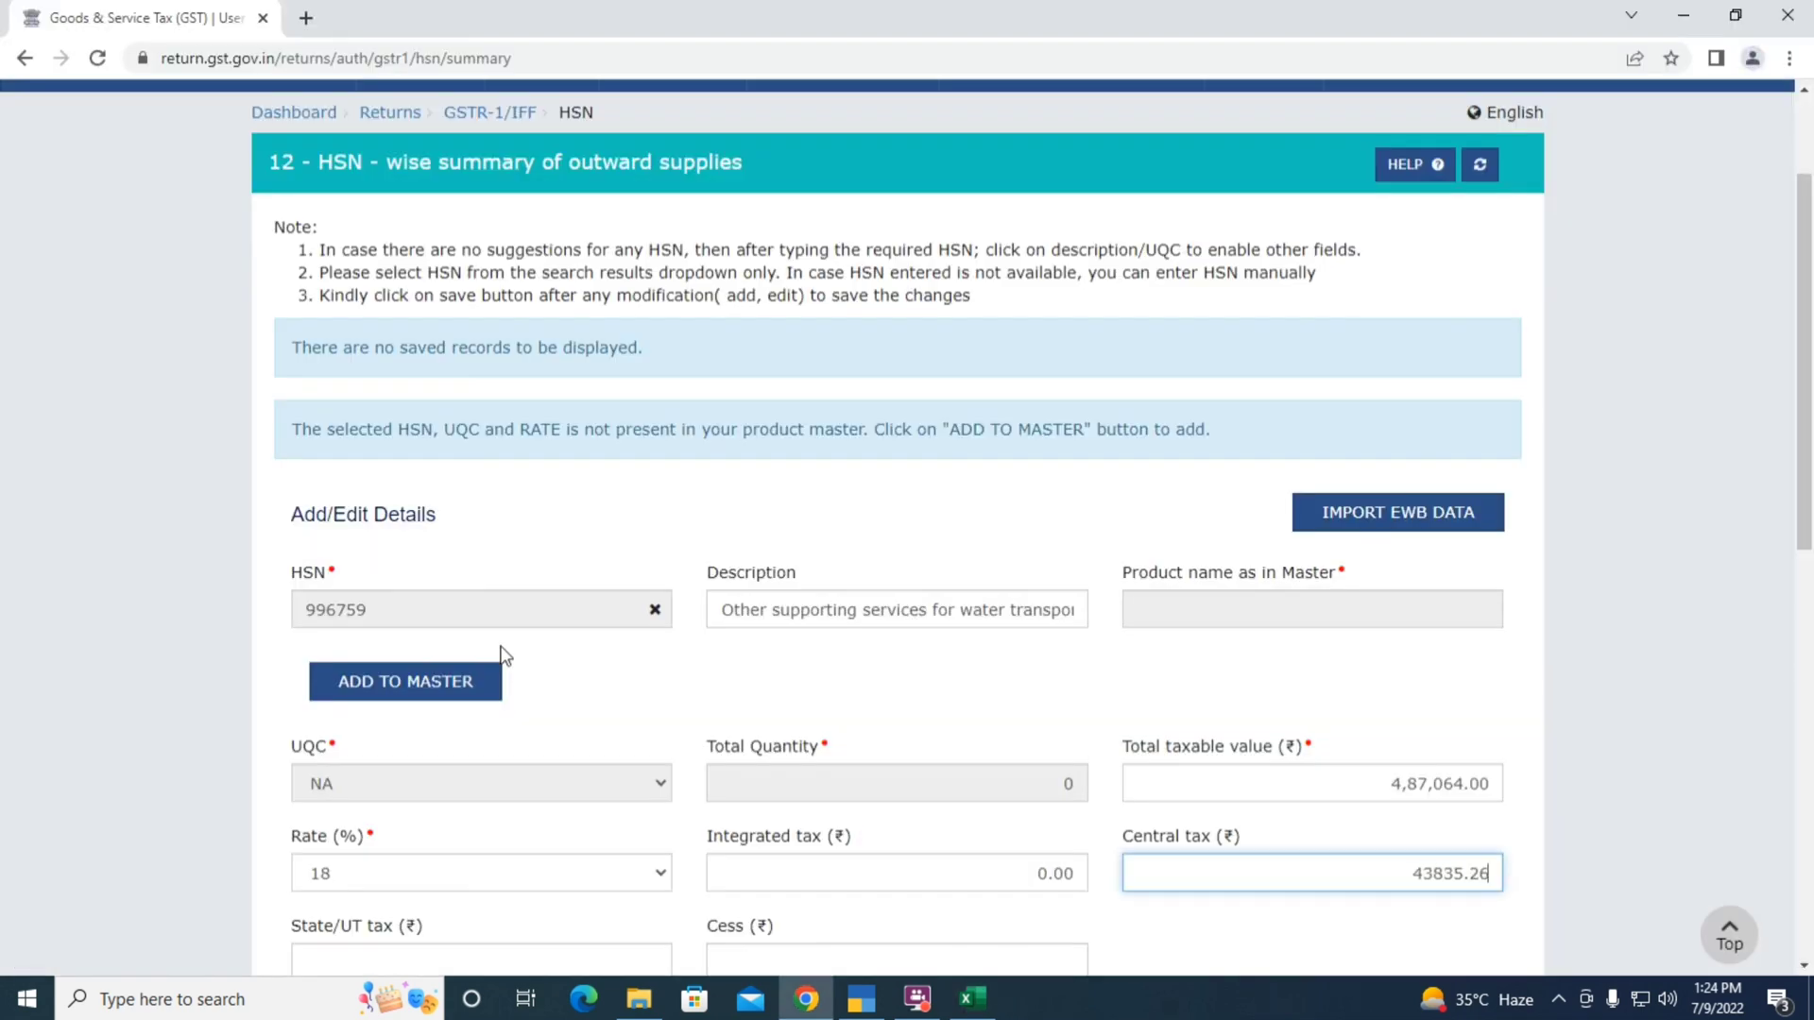
{"action": "key", "text": "Tab"}
{"action": "type", "text": "43,835.26"}
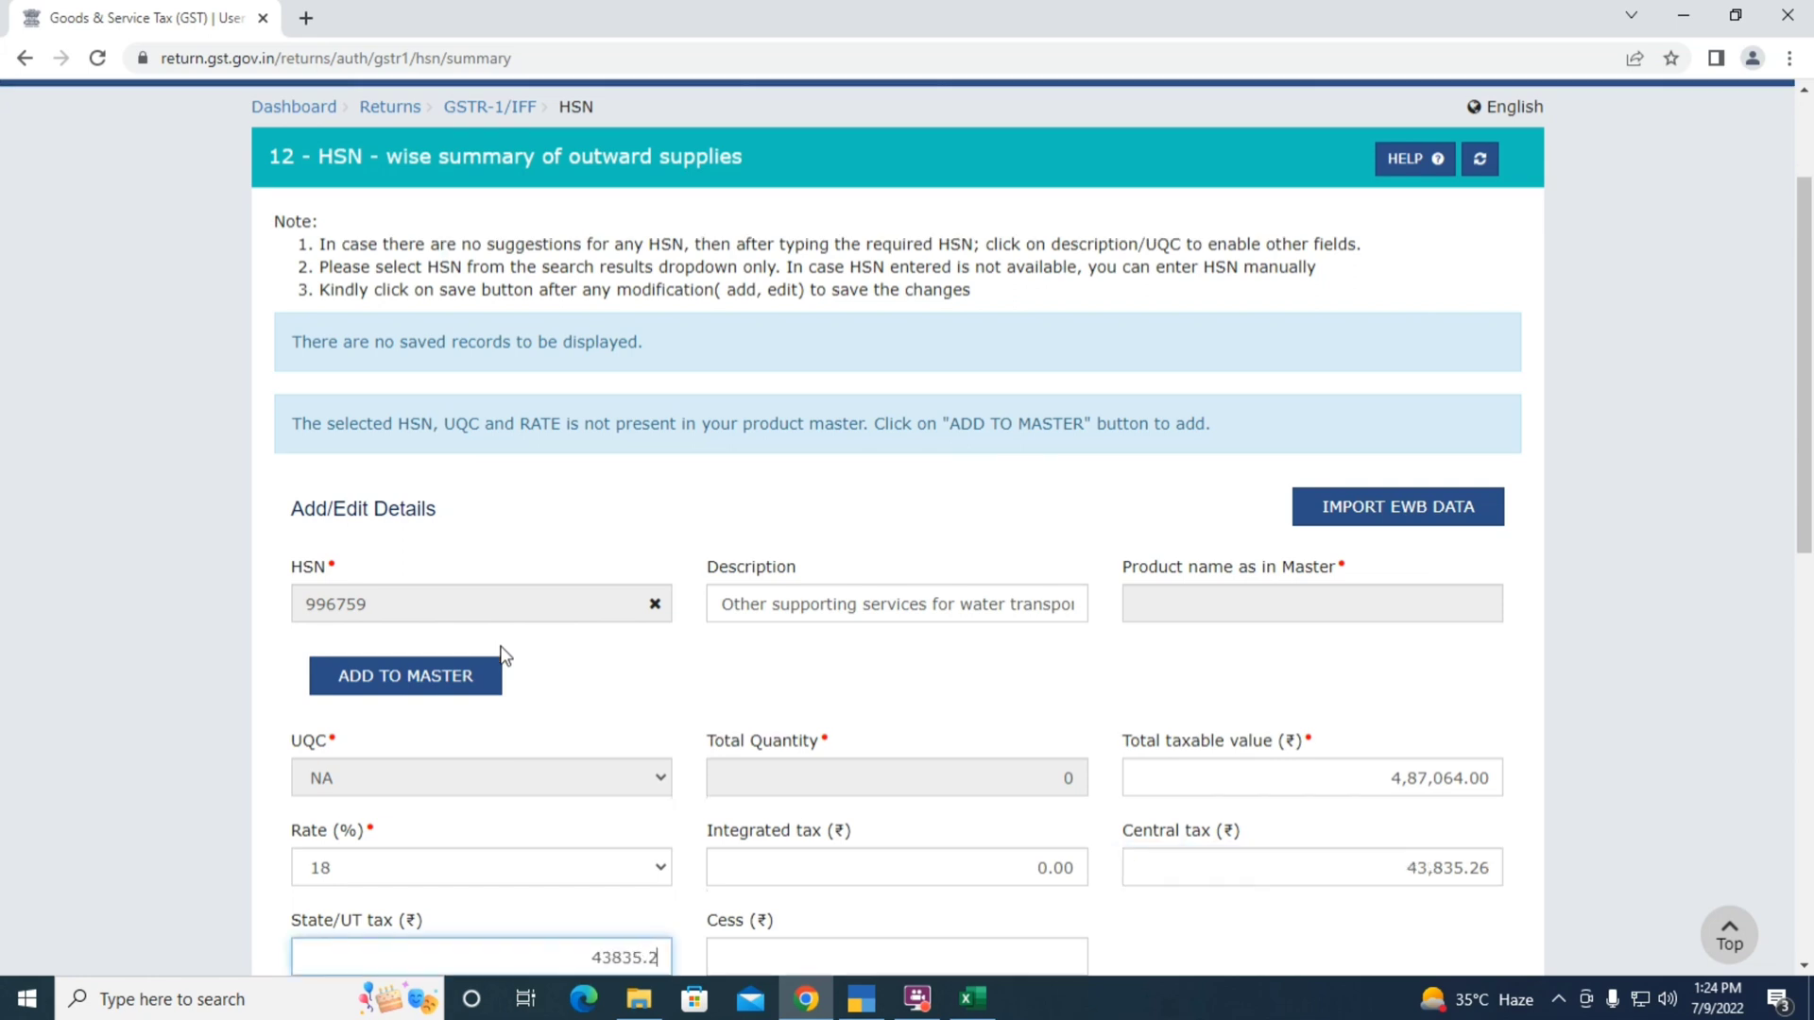
{"action": "key", "text": "Tab"}
{"action": "key", "text": "Tab"}
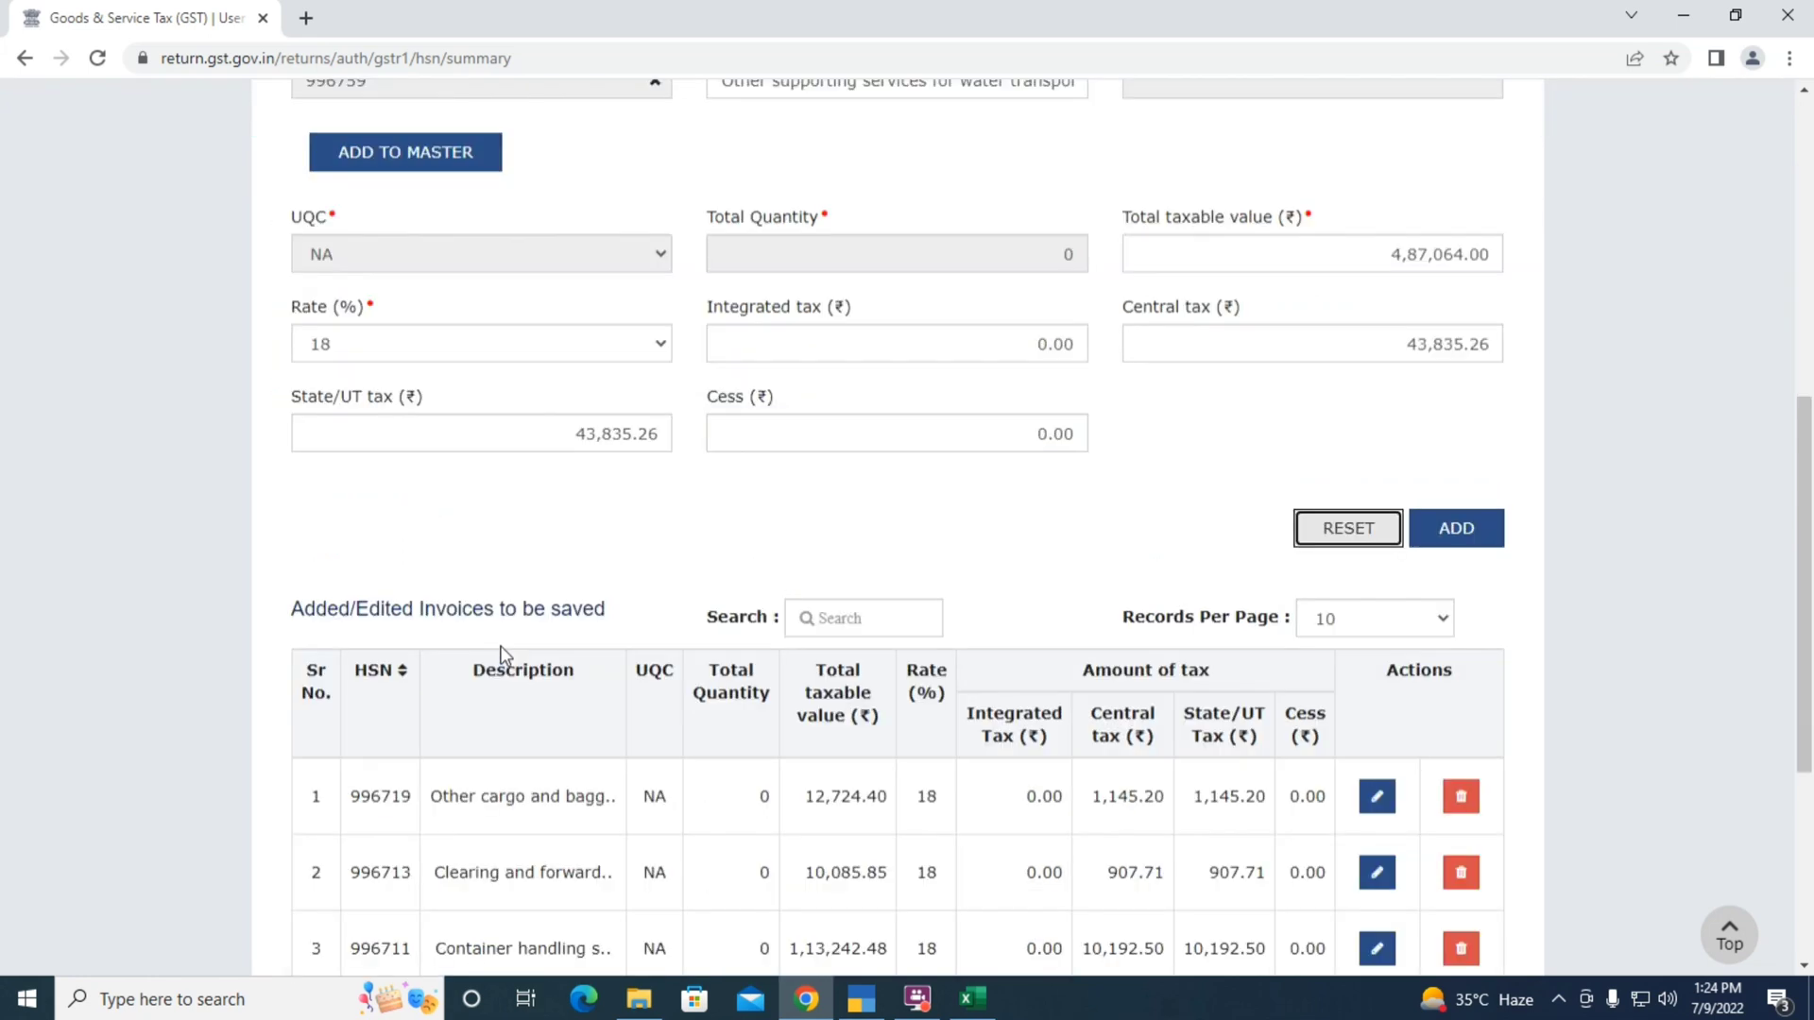
{"action": "left_click", "coordinate": [1460, 532]}
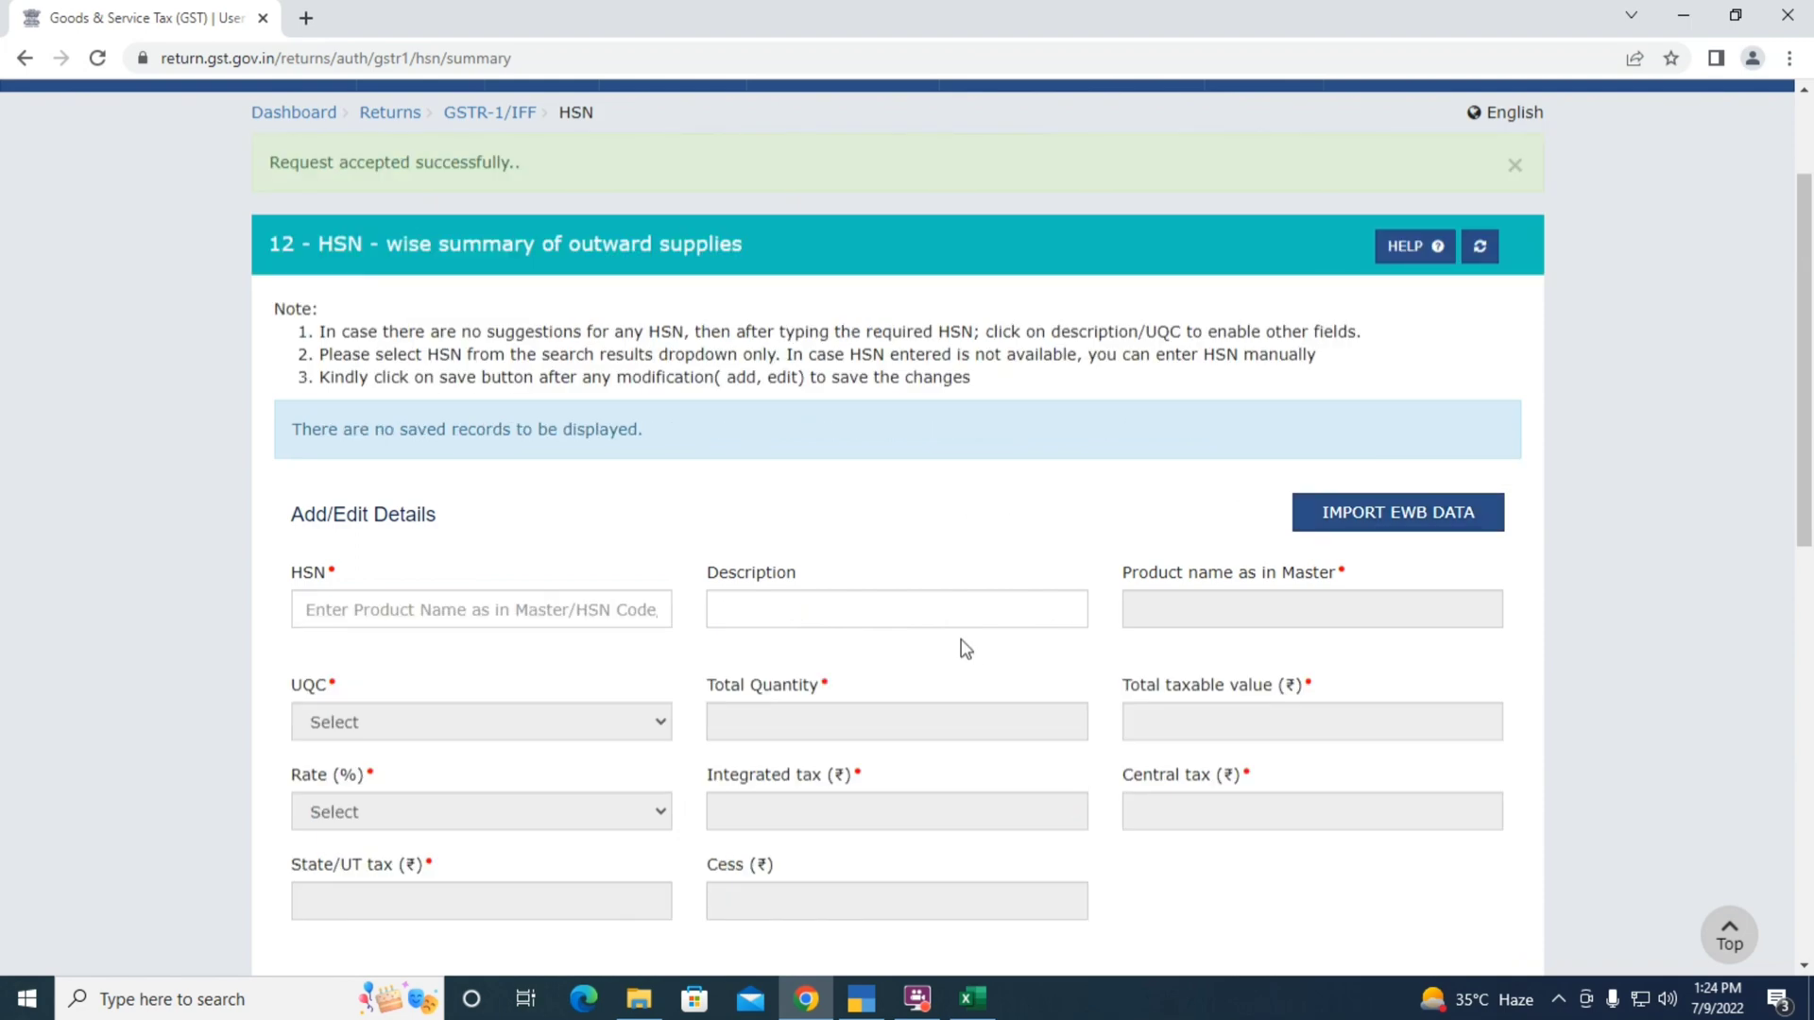
{"action": "scroll", "coordinate": [963, 643], "scroll_direction": "down", "scroll_amount": 6}
Save the five HSN rows and go back to GSTR-1, where the HSN tile shows 5 records
{"action": "scroll", "coordinate": [938, 507], "scroll_direction": "down", "scroll_amount": 4}
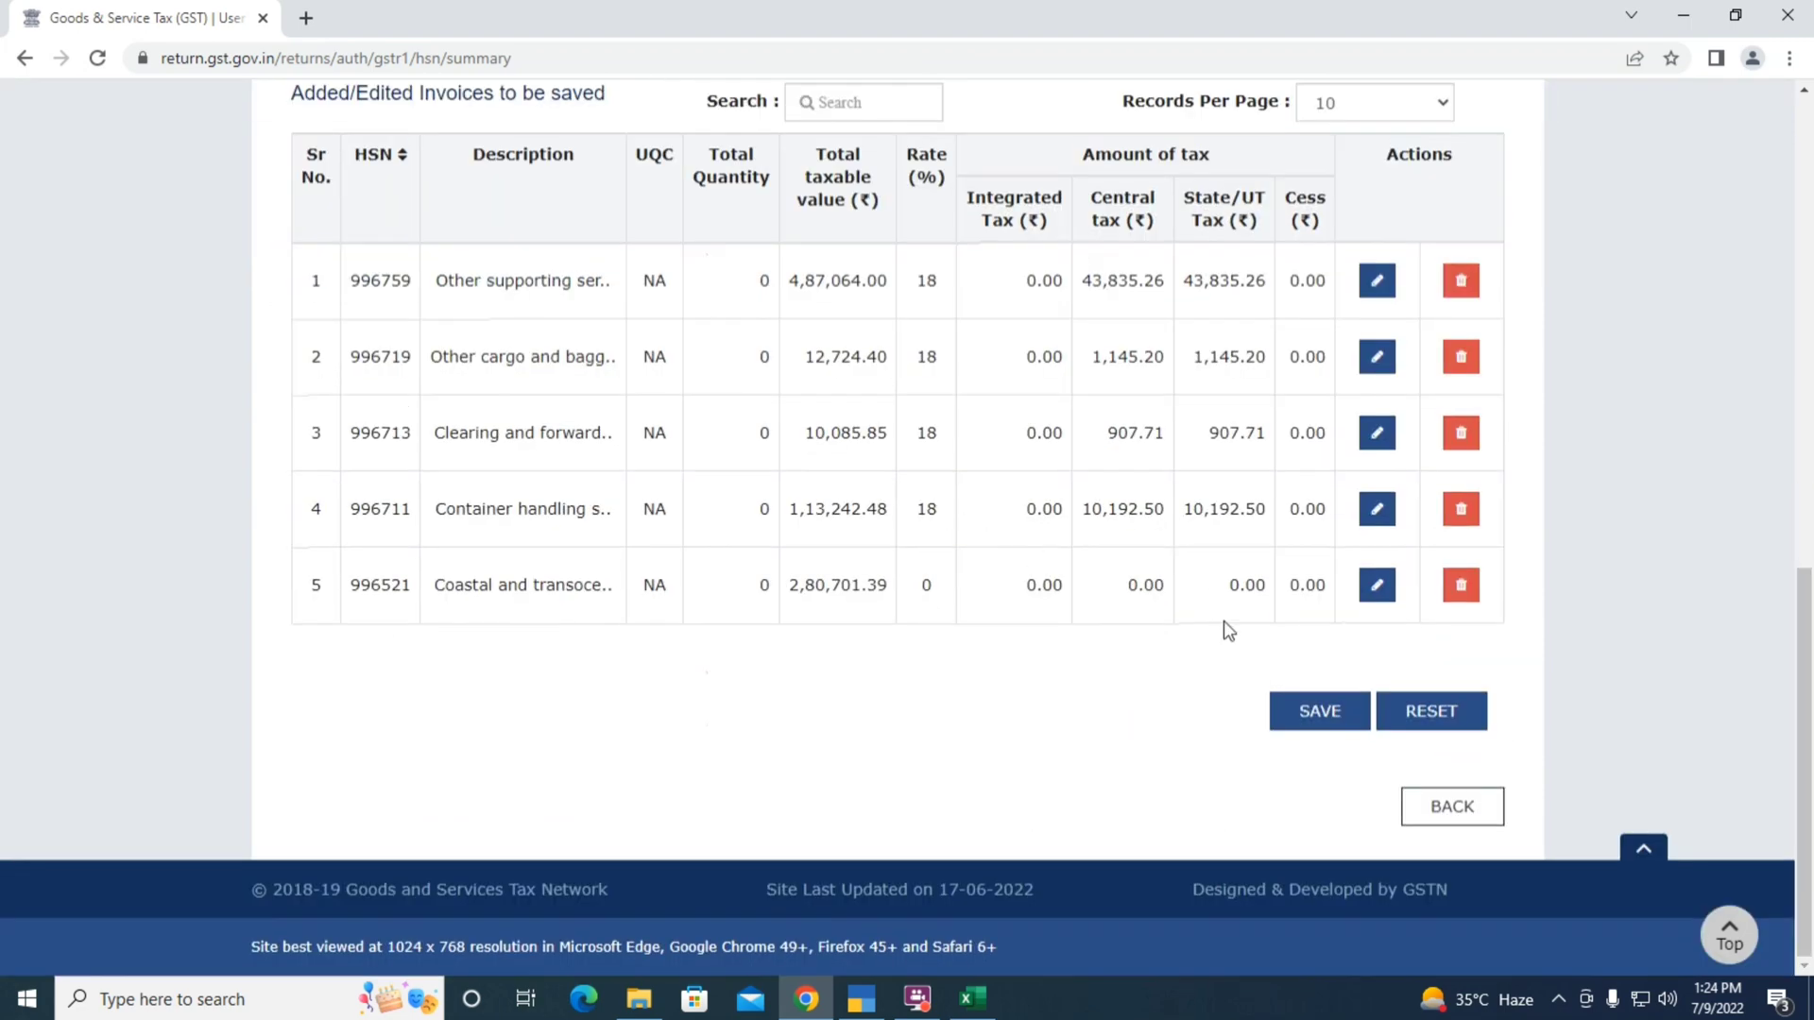
{"action": "left_click", "coordinate": [1307, 720]}
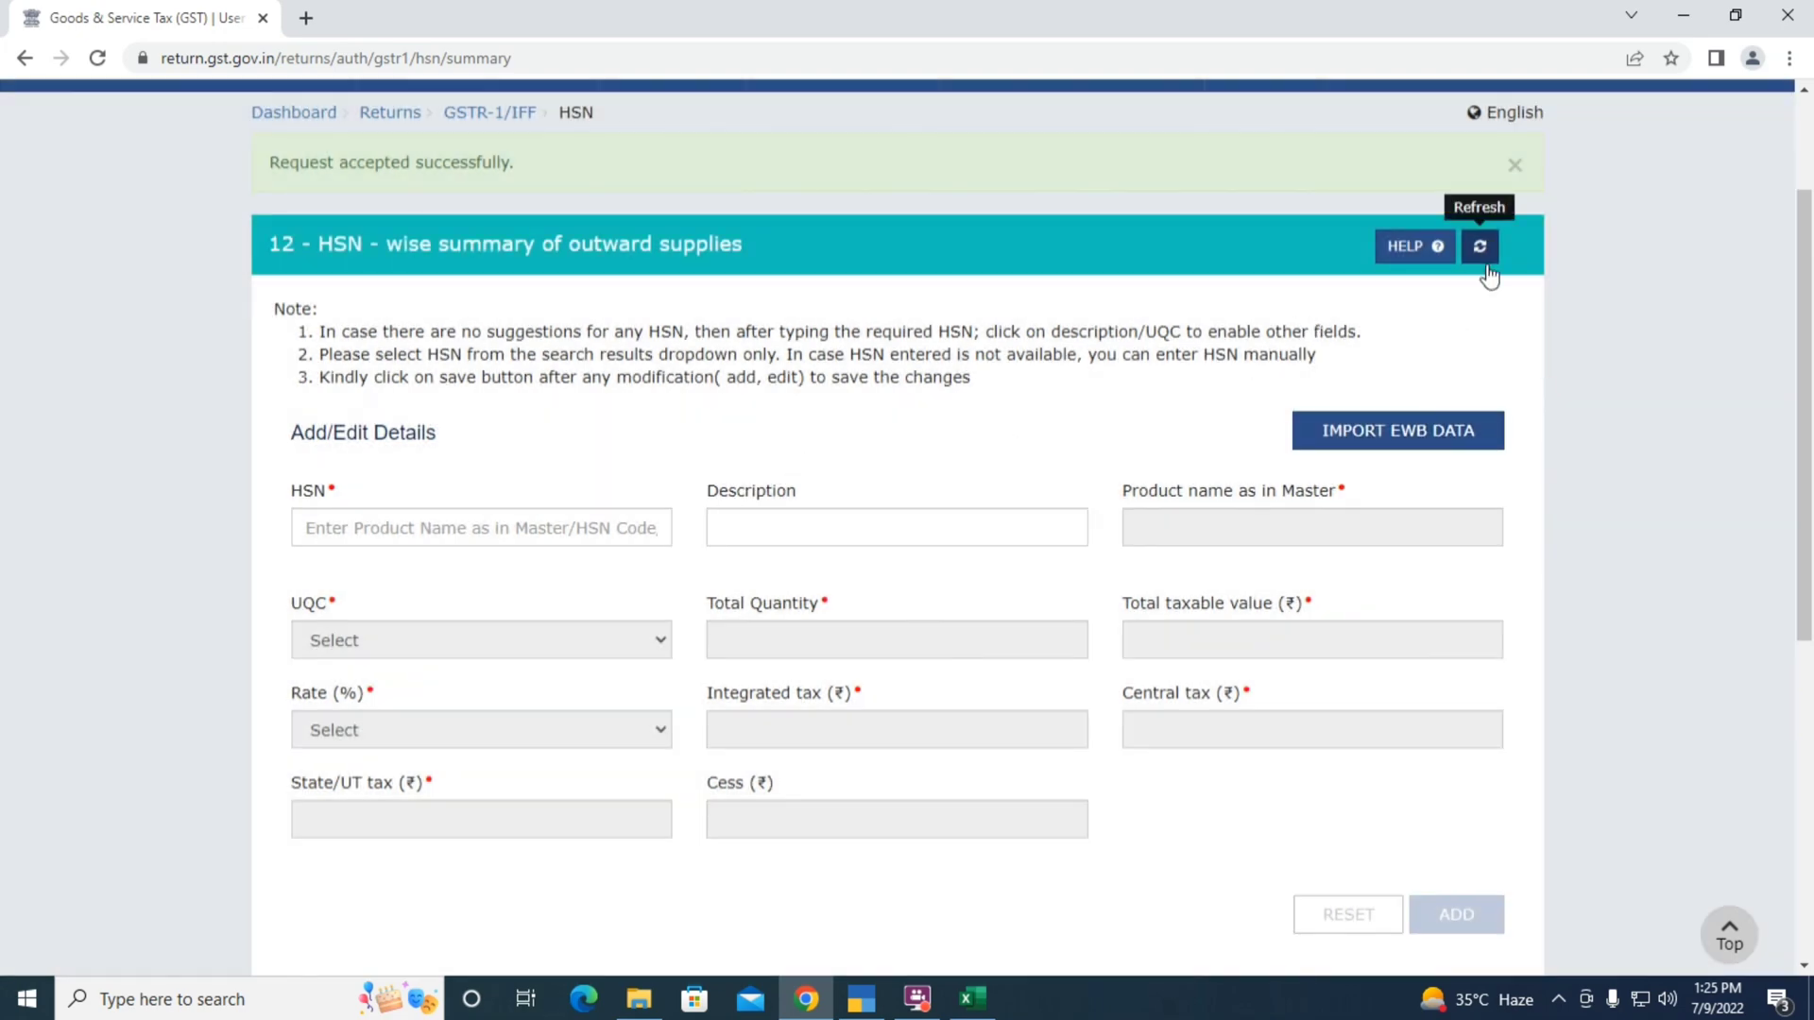
{"action": "scroll", "coordinate": [1188, 575], "scroll_direction": "down", "scroll_amount": 4}
{"action": "scroll", "coordinate": [1187, 679], "scroll_direction": "down", "scroll_amount": 3}
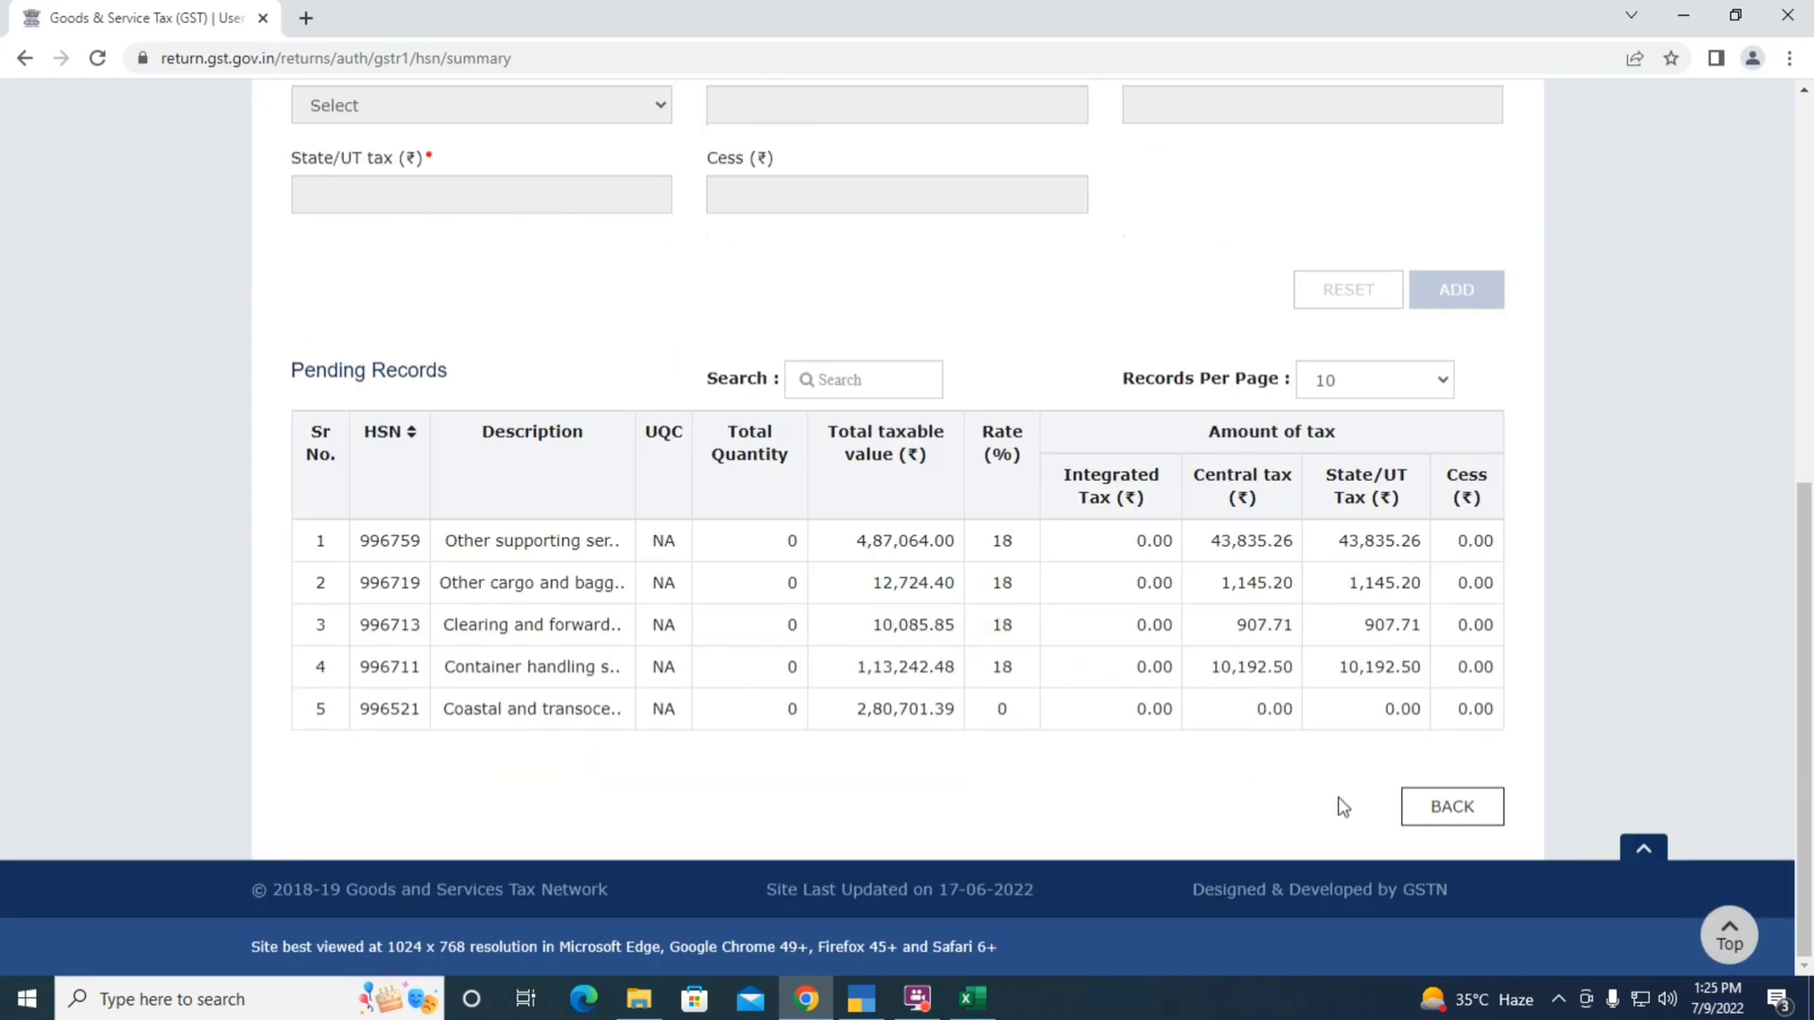
{"action": "left_click", "coordinate": [1441, 808]}
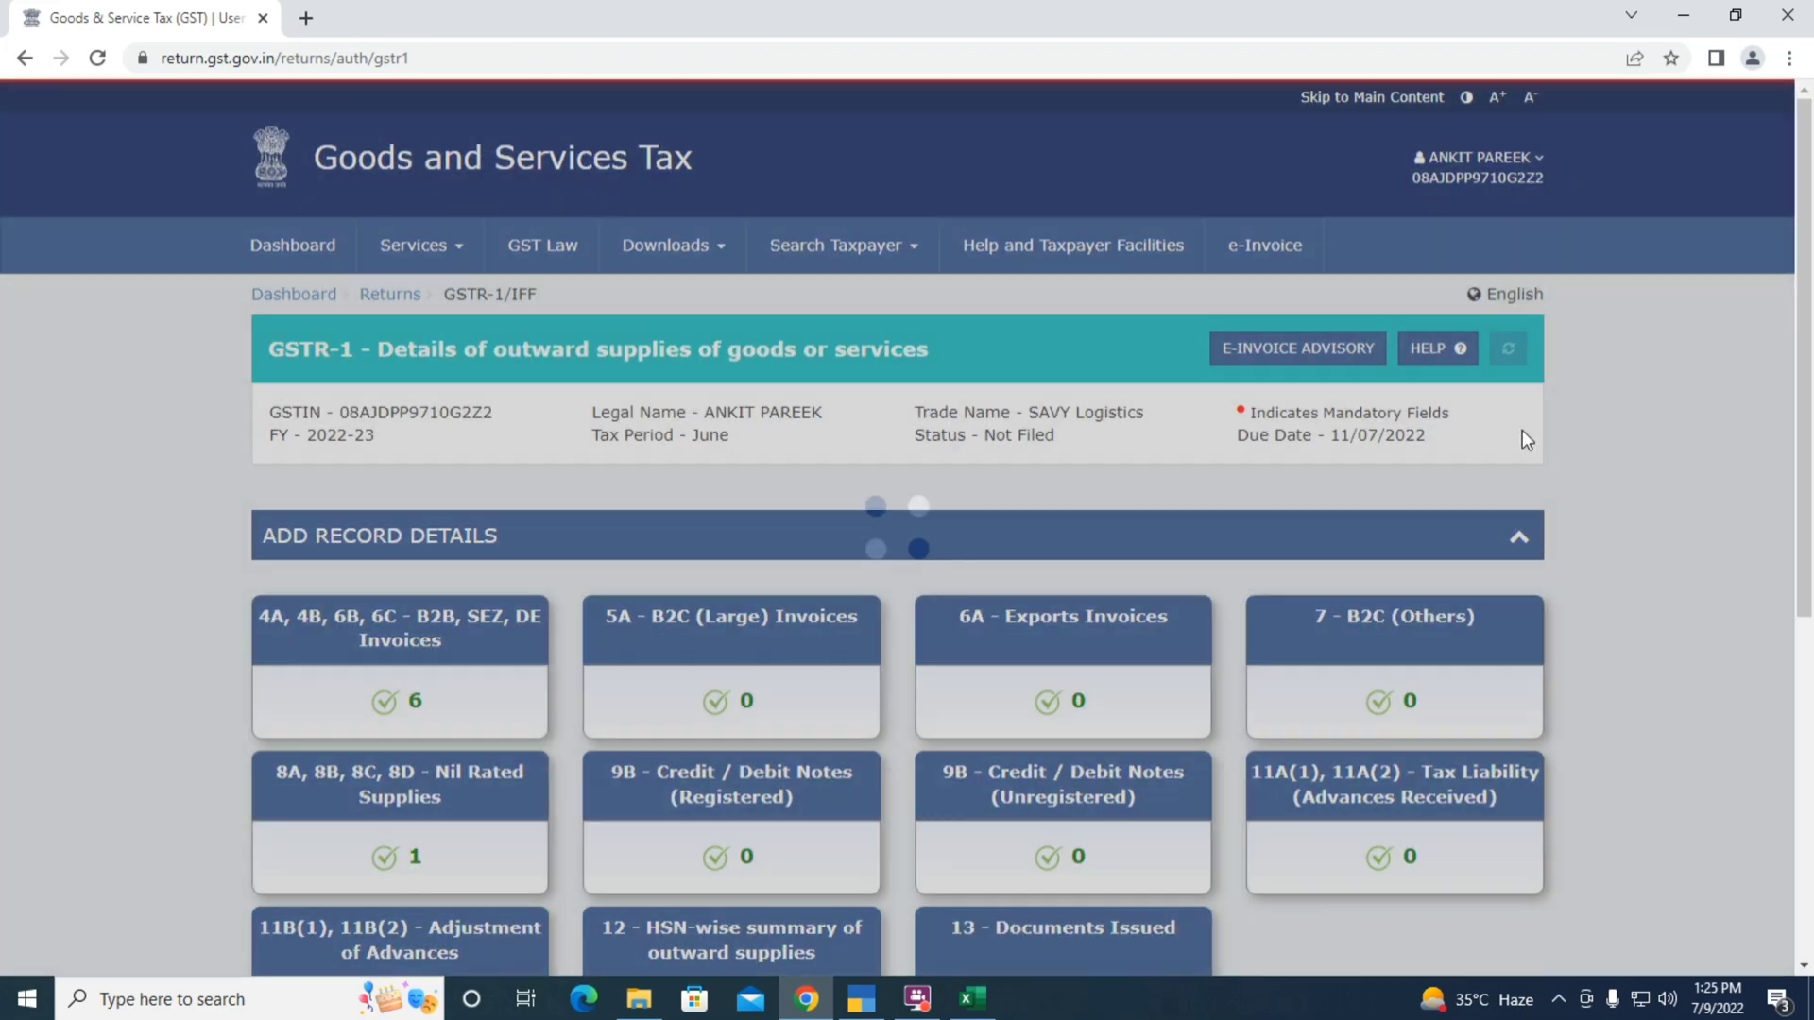
{"action": "scroll", "coordinate": [1748, 510], "scroll_direction": "down", "scroll_amount": 5}
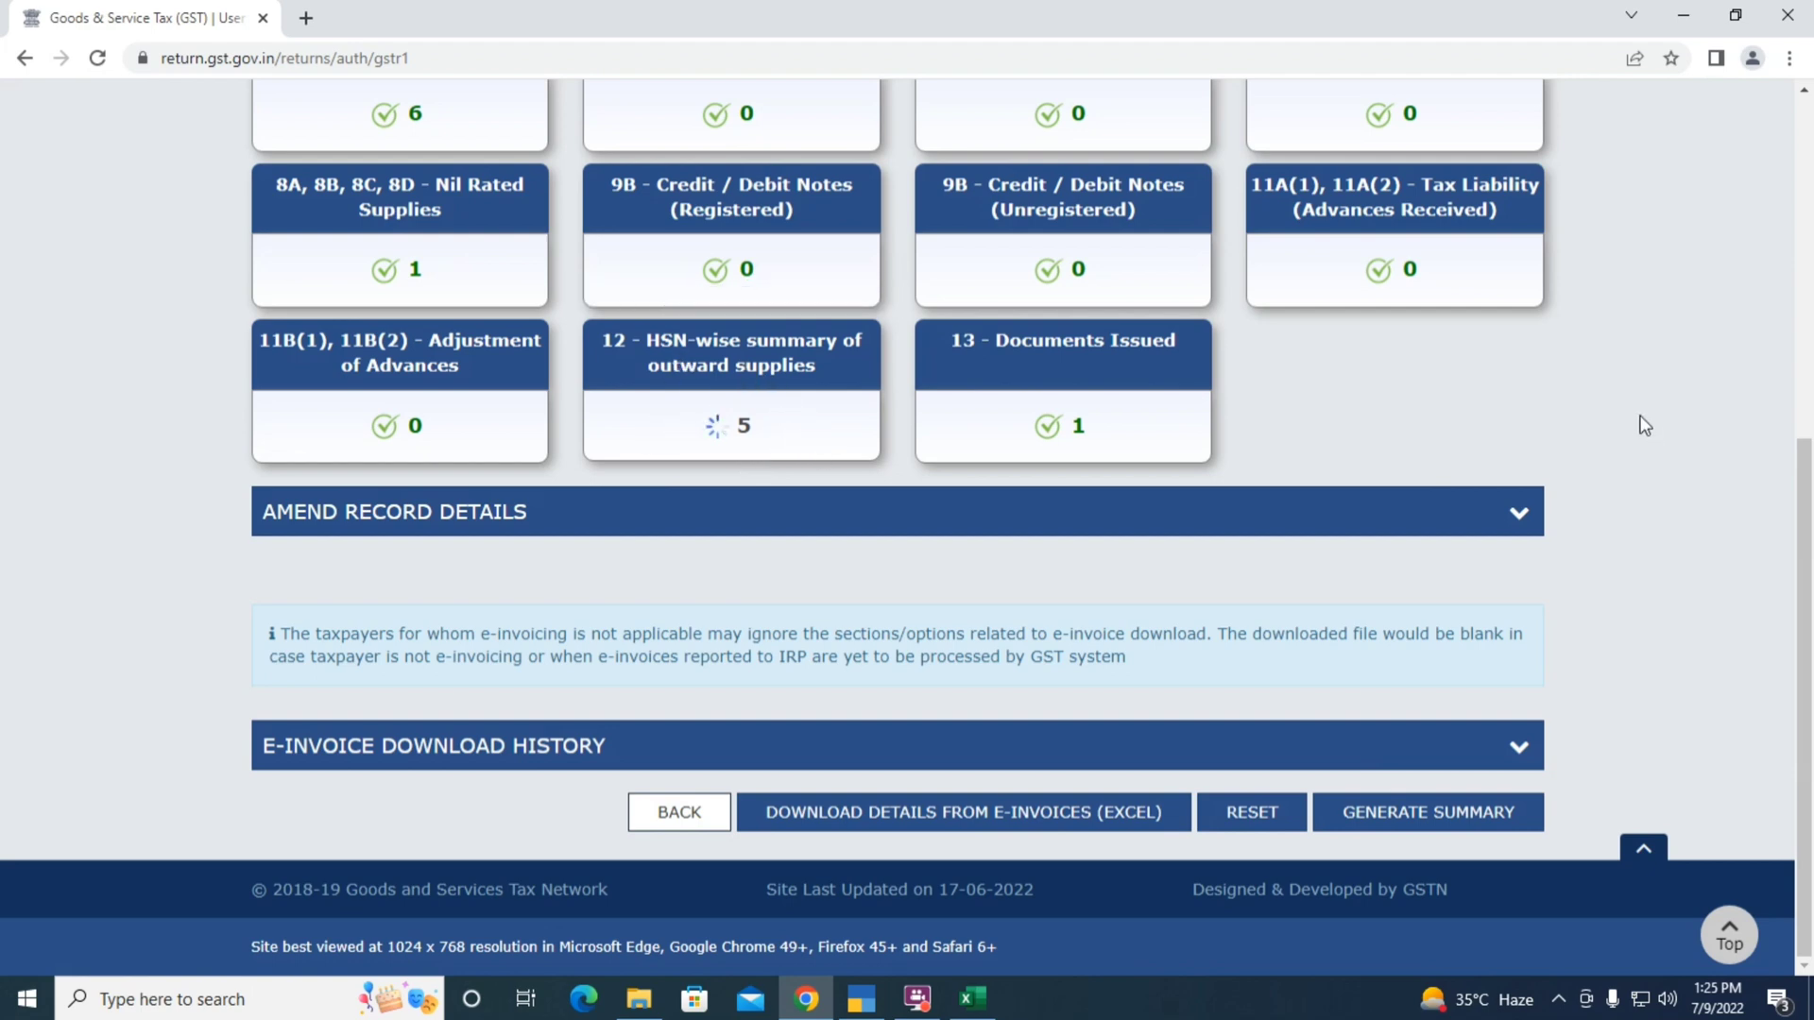
{"action": "scroll", "coordinate": [1644, 425], "scroll_direction": "up", "scroll_amount": 6}
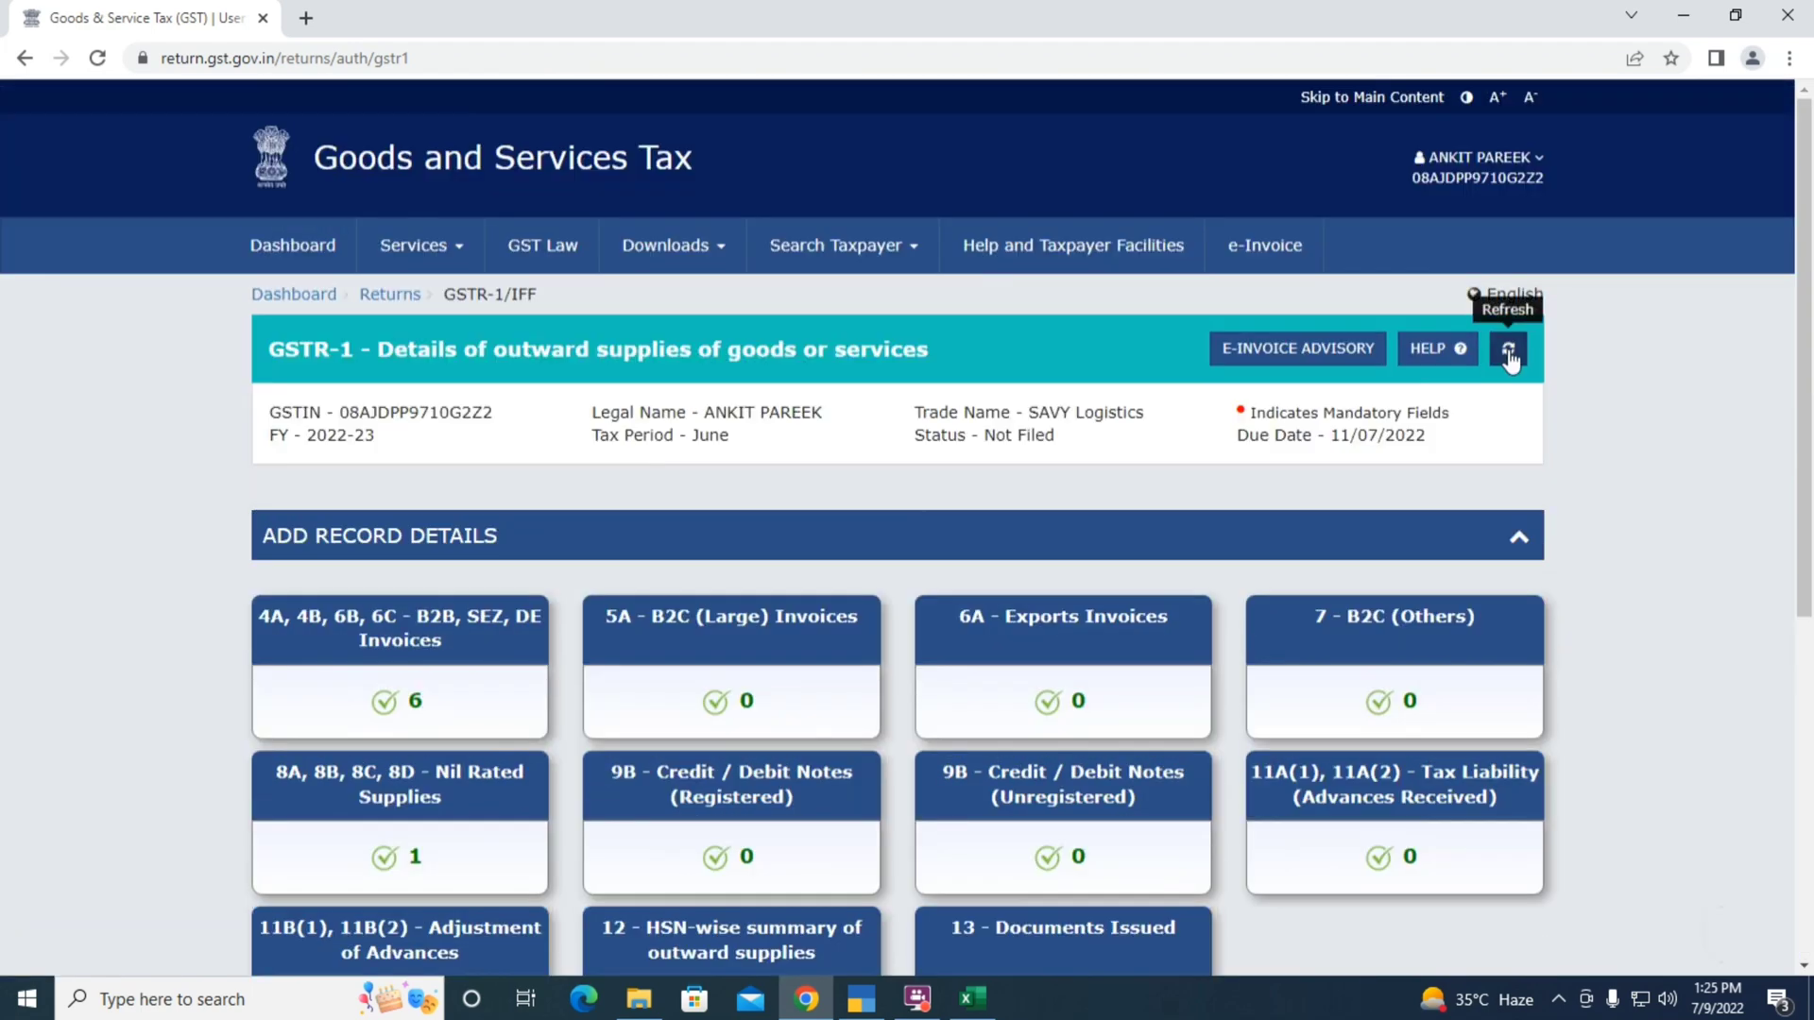
{"action": "scroll", "coordinate": [1617, 490], "scroll_direction": "down", "scroll_amount": 6}
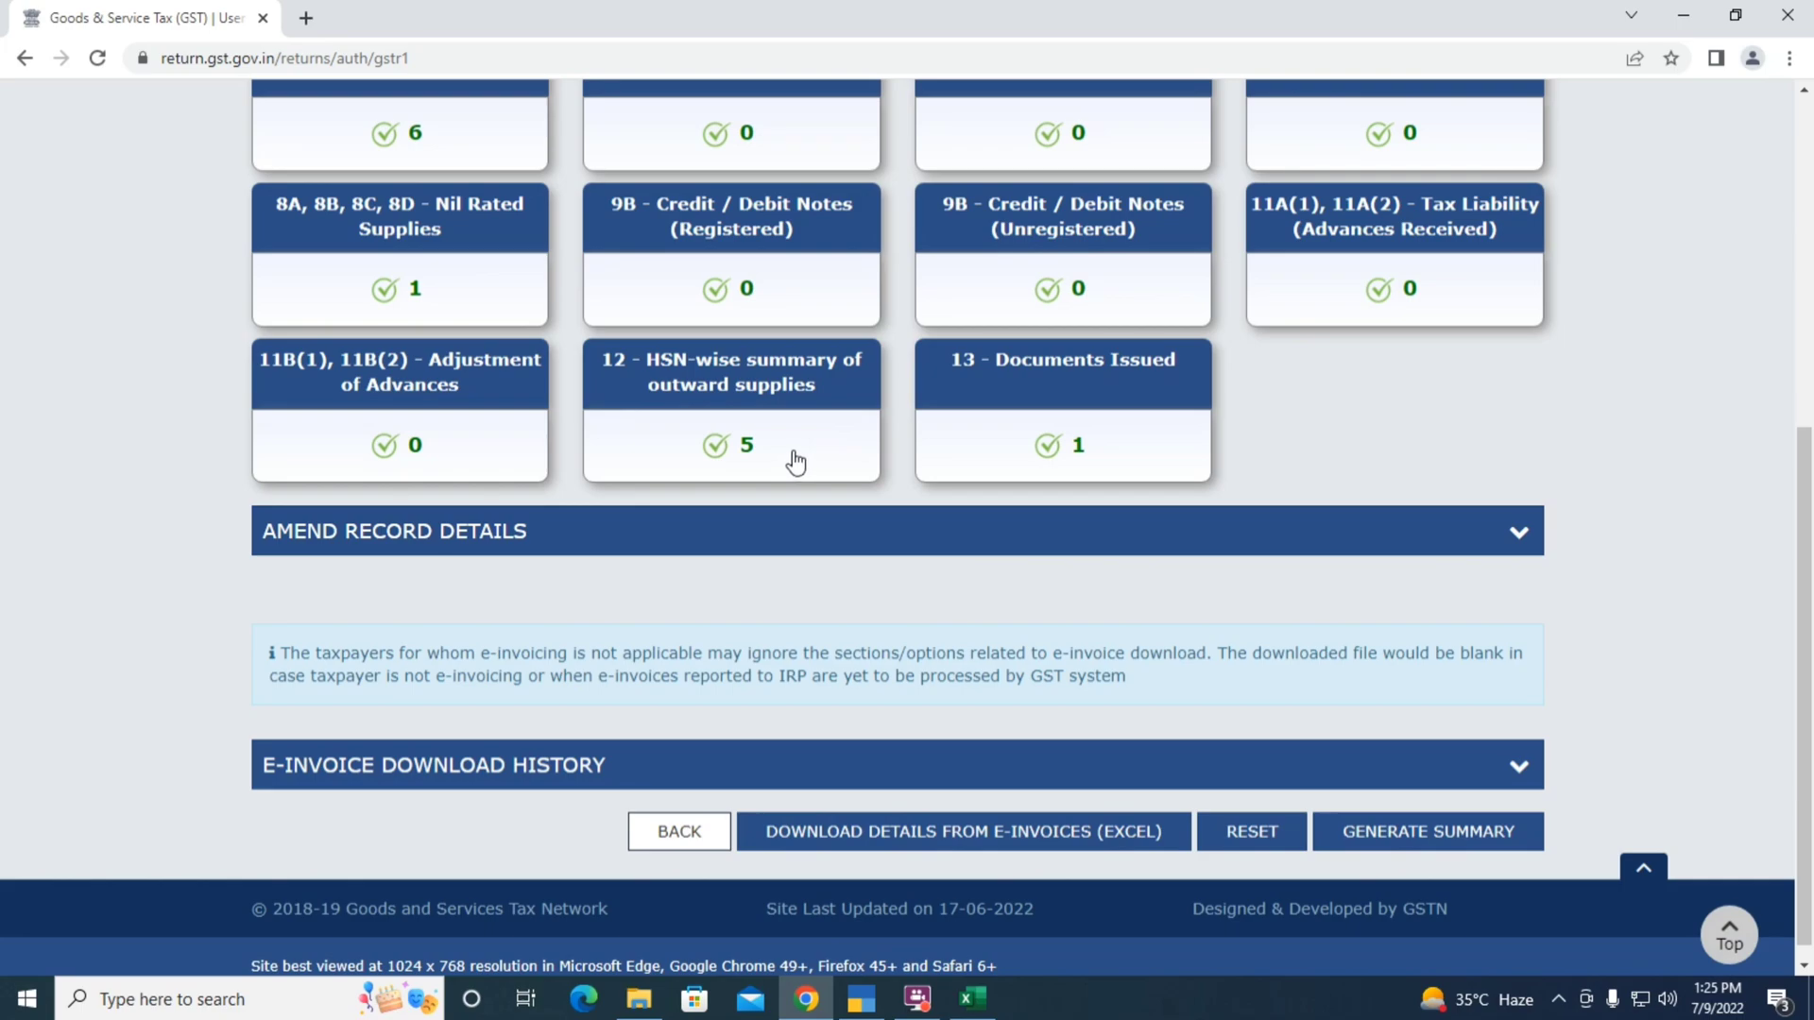
{"action": "key", "text": "alt+Tab"}
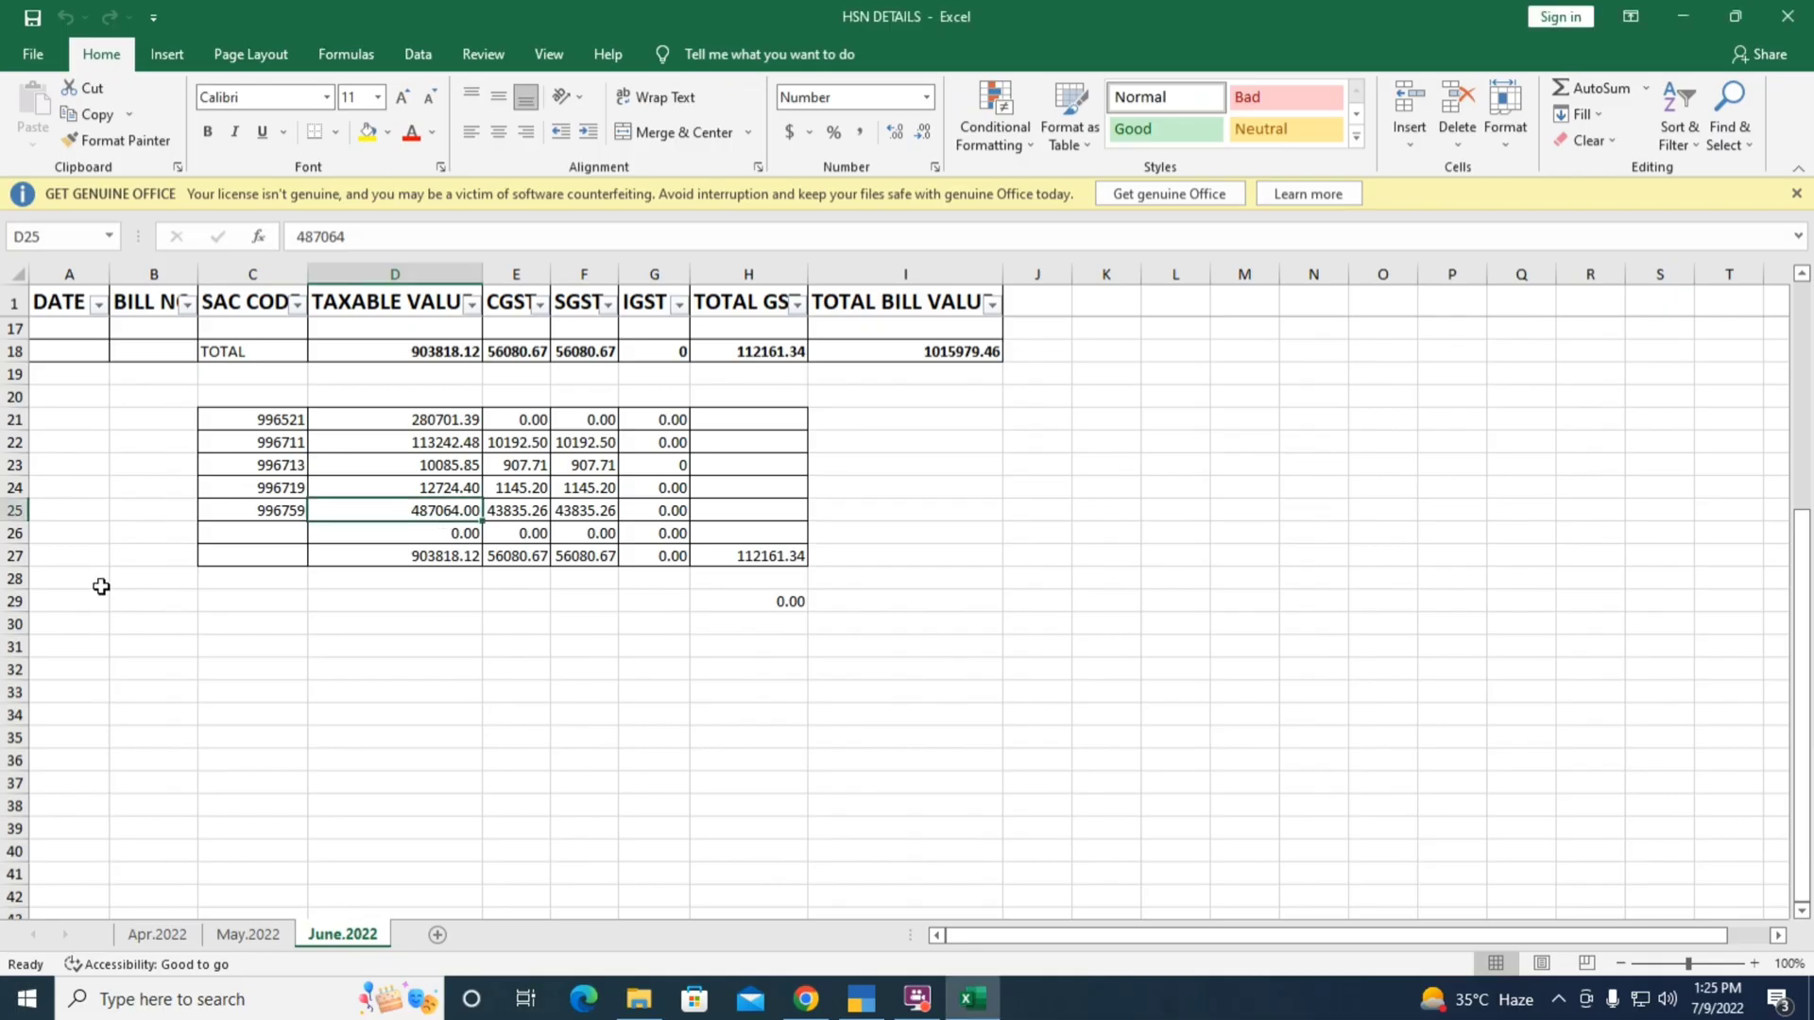
{"action": "left_click", "coordinate": [233, 413]}
{"action": "key", "text": "Down"}
{"action": "key", "text": "Down"}
{"action": "key", "text": "Down"}
{"action": "key", "text": "Down"}
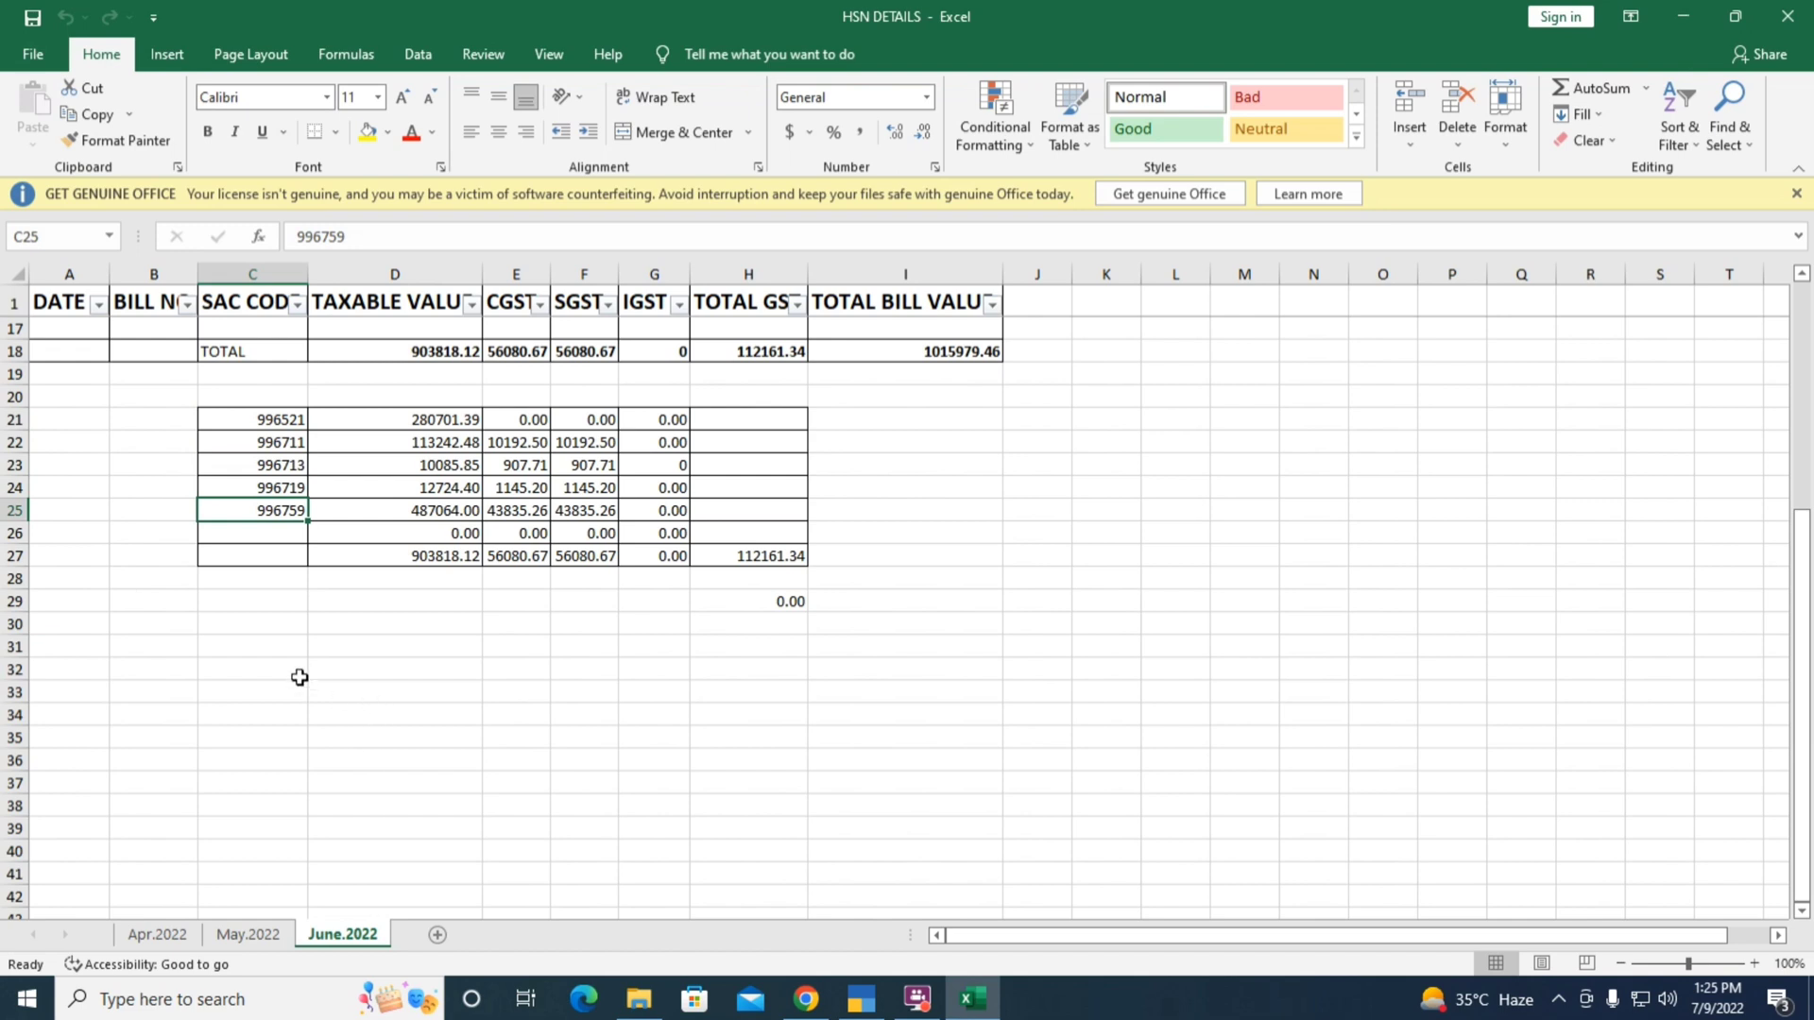
{"action": "key", "text": "alt+Tab"}
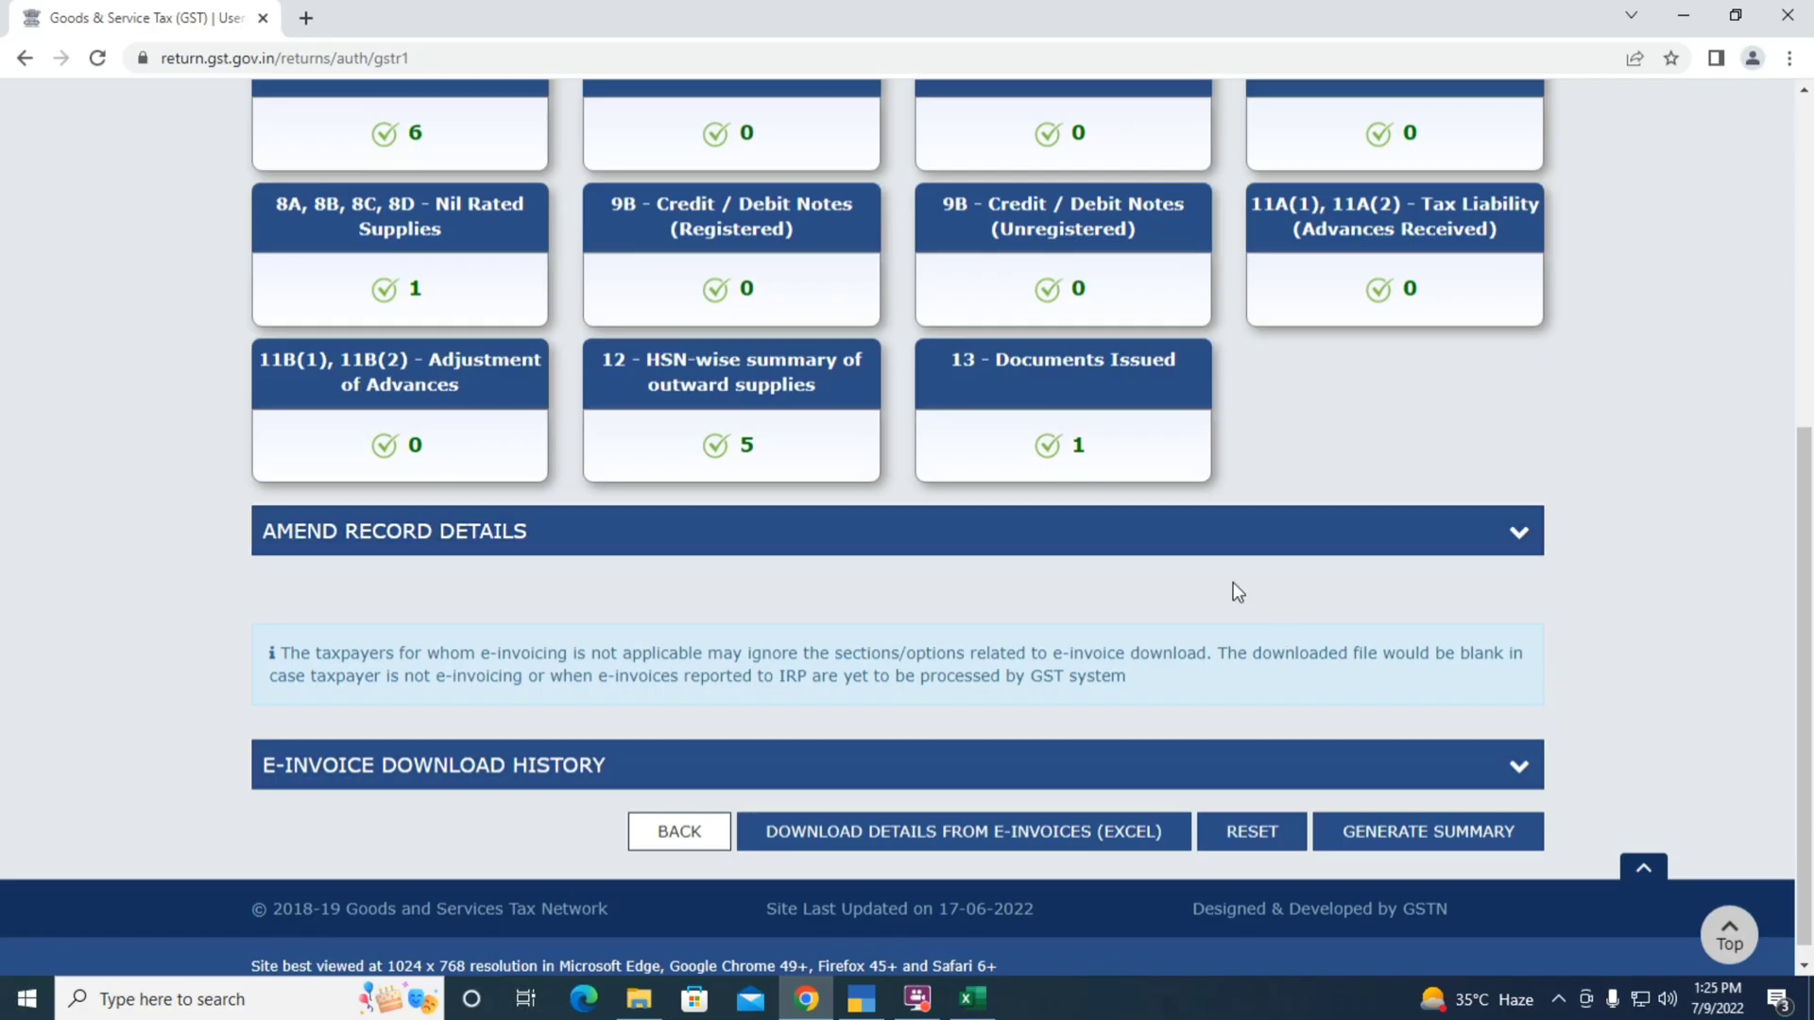
Generate the June GSTR-1 summary and refresh the tiles, still showing 6, 1, 5 and 1 records
{"action": "scroll", "coordinate": [1691, 572], "scroll_direction": "up", "scroll_amount": 3}
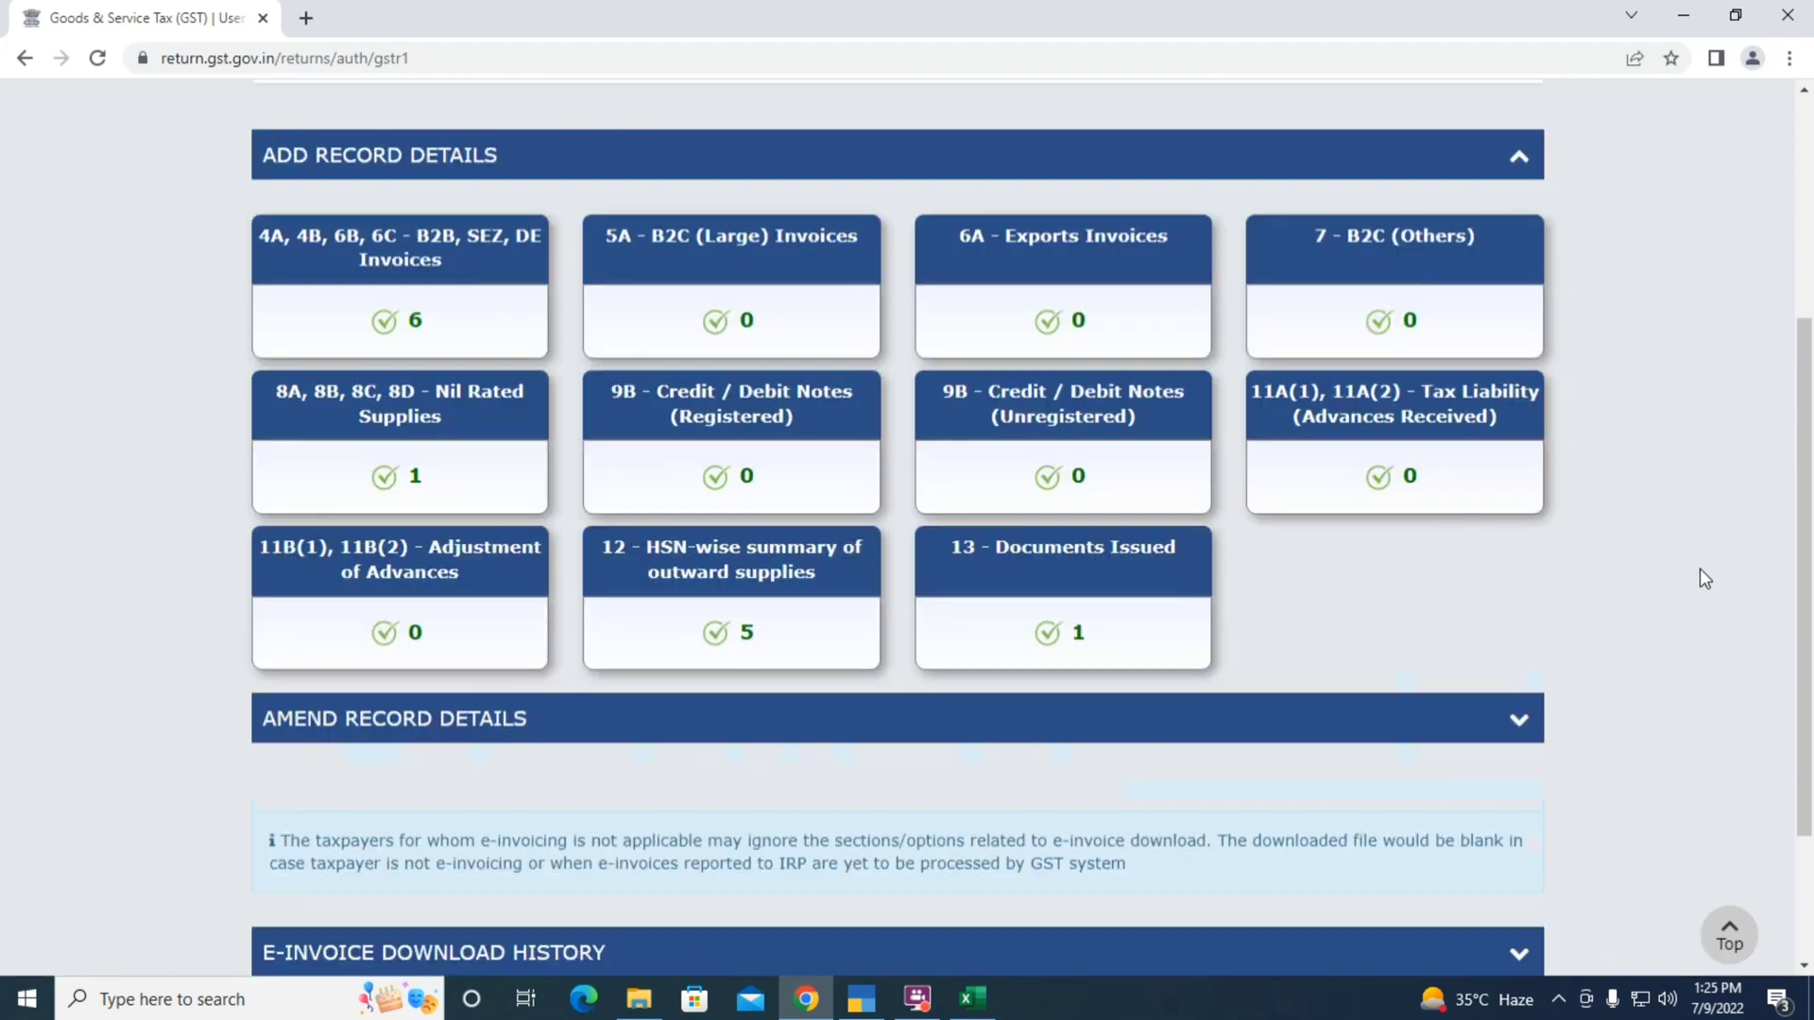
{"action": "scroll", "coordinate": [1710, 607], "scroll_direction": "up", "scroll_amount": 1}
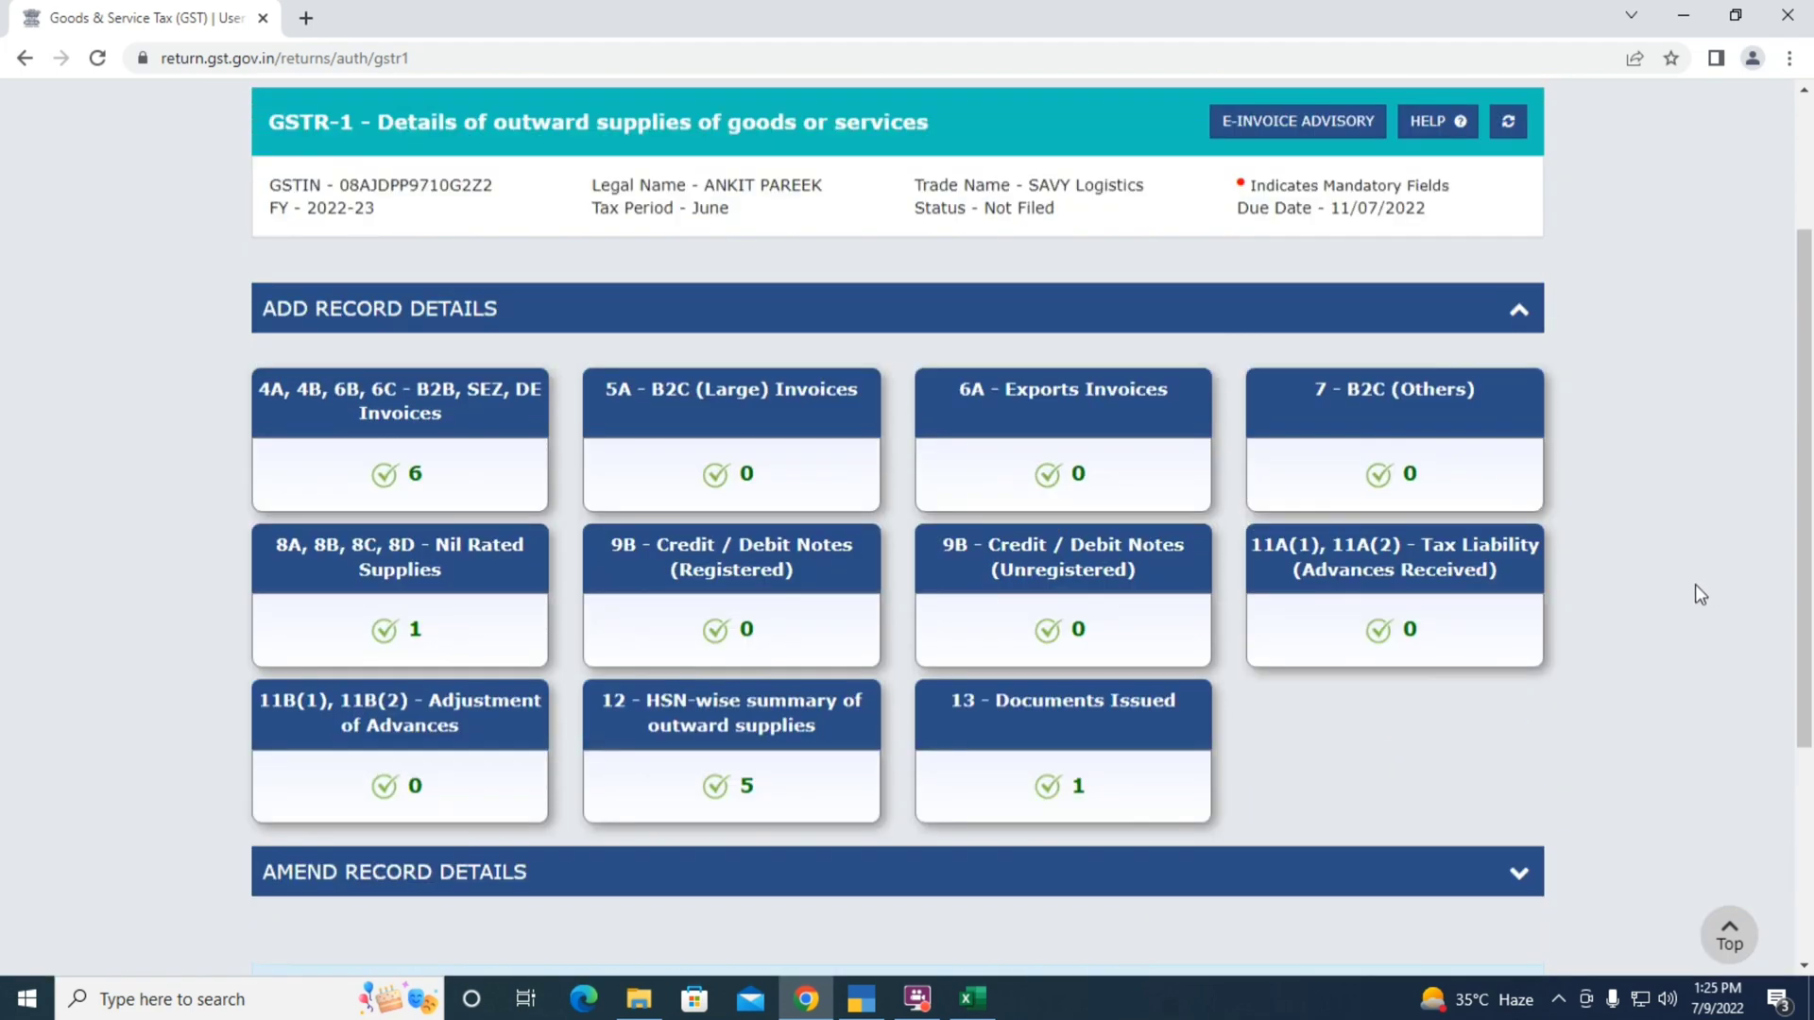
{"action": "scroll", "coordinate": [1716, 585], "scroll_direction": "down", "scroll_amount": 3}
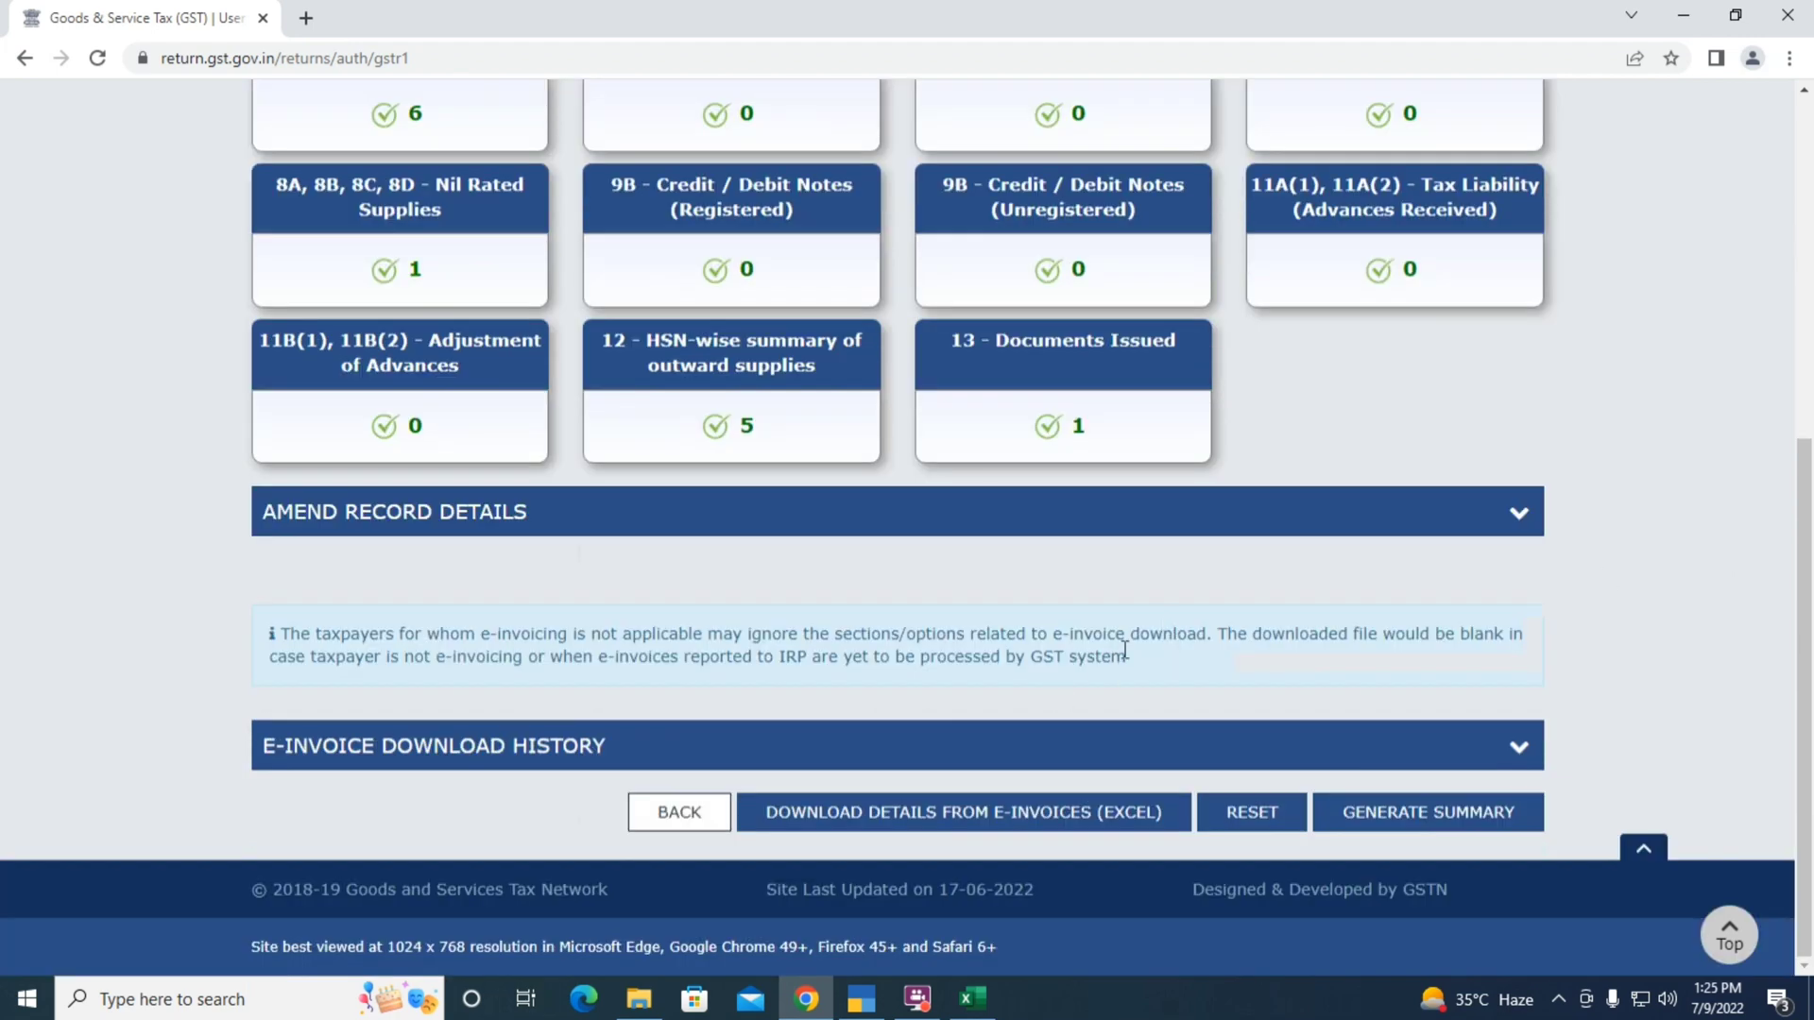
{"action": "scroll", "coordinate": [1765, 472], "scroll_direction": "up", "scroll_amount": 1}
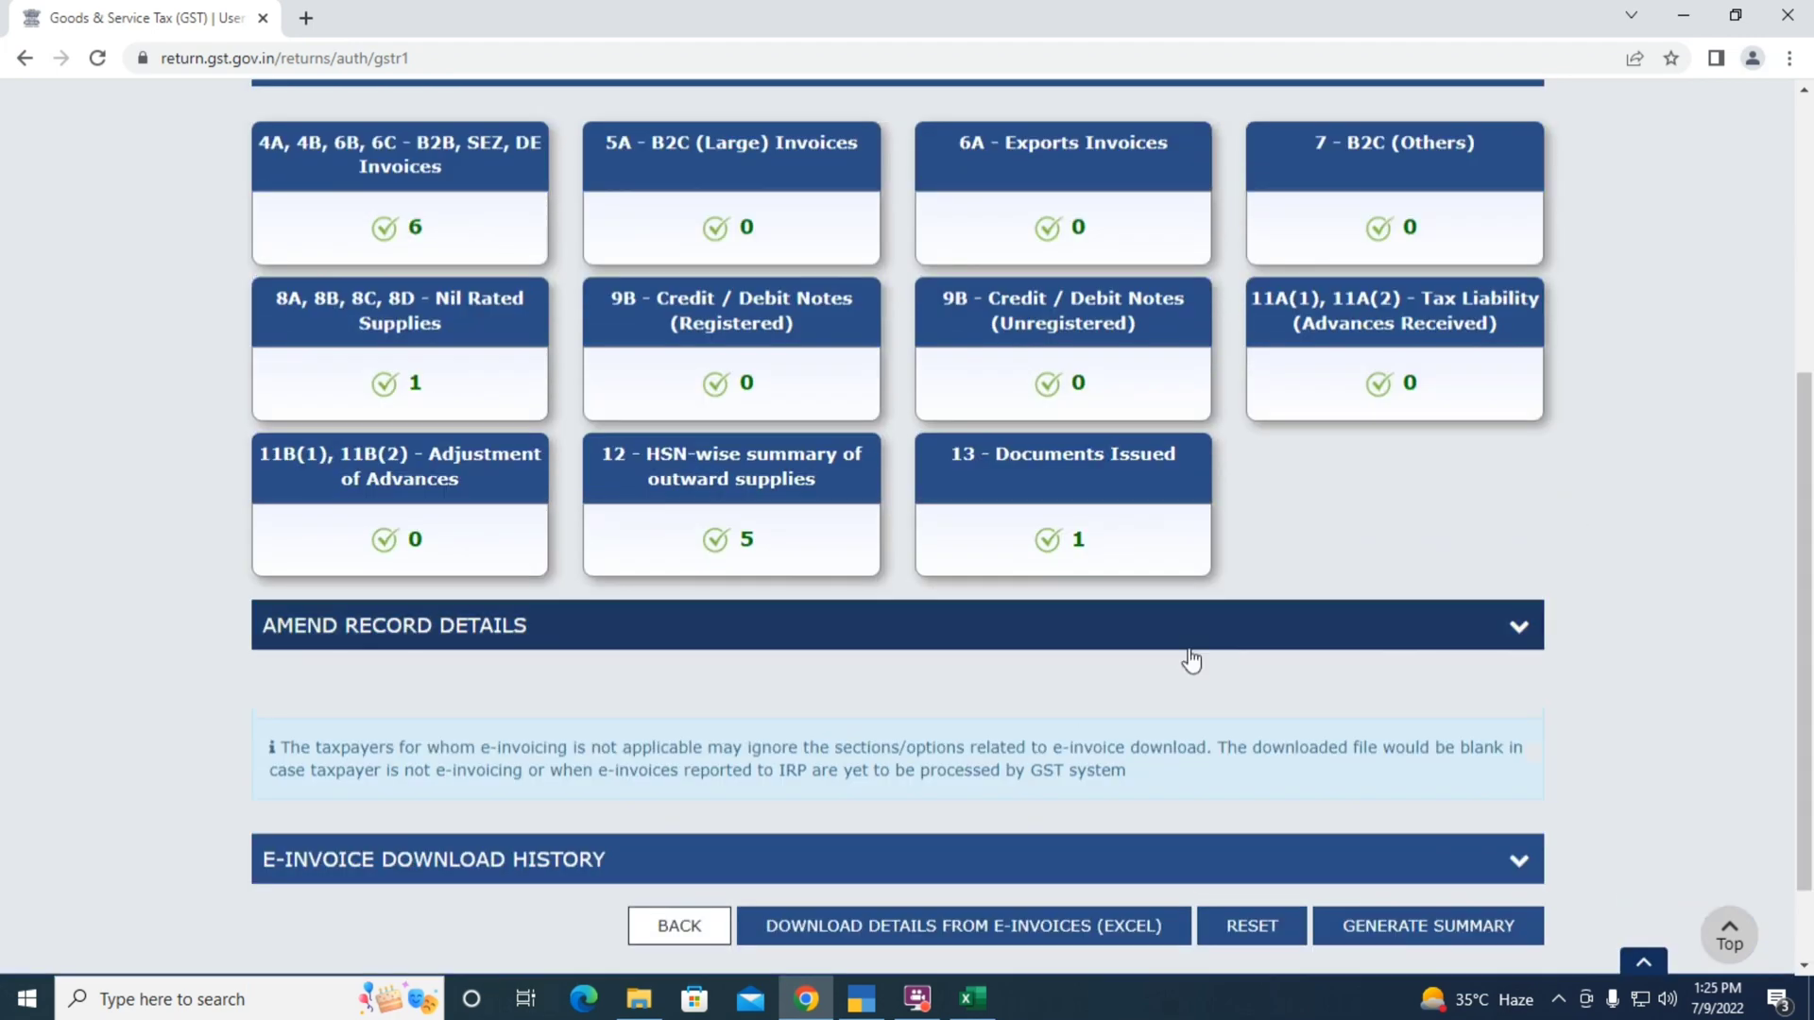
{"action": "scroll", "coordinate": [1718, 587], "scroll_direction": "up", "scroll_amount": 1}
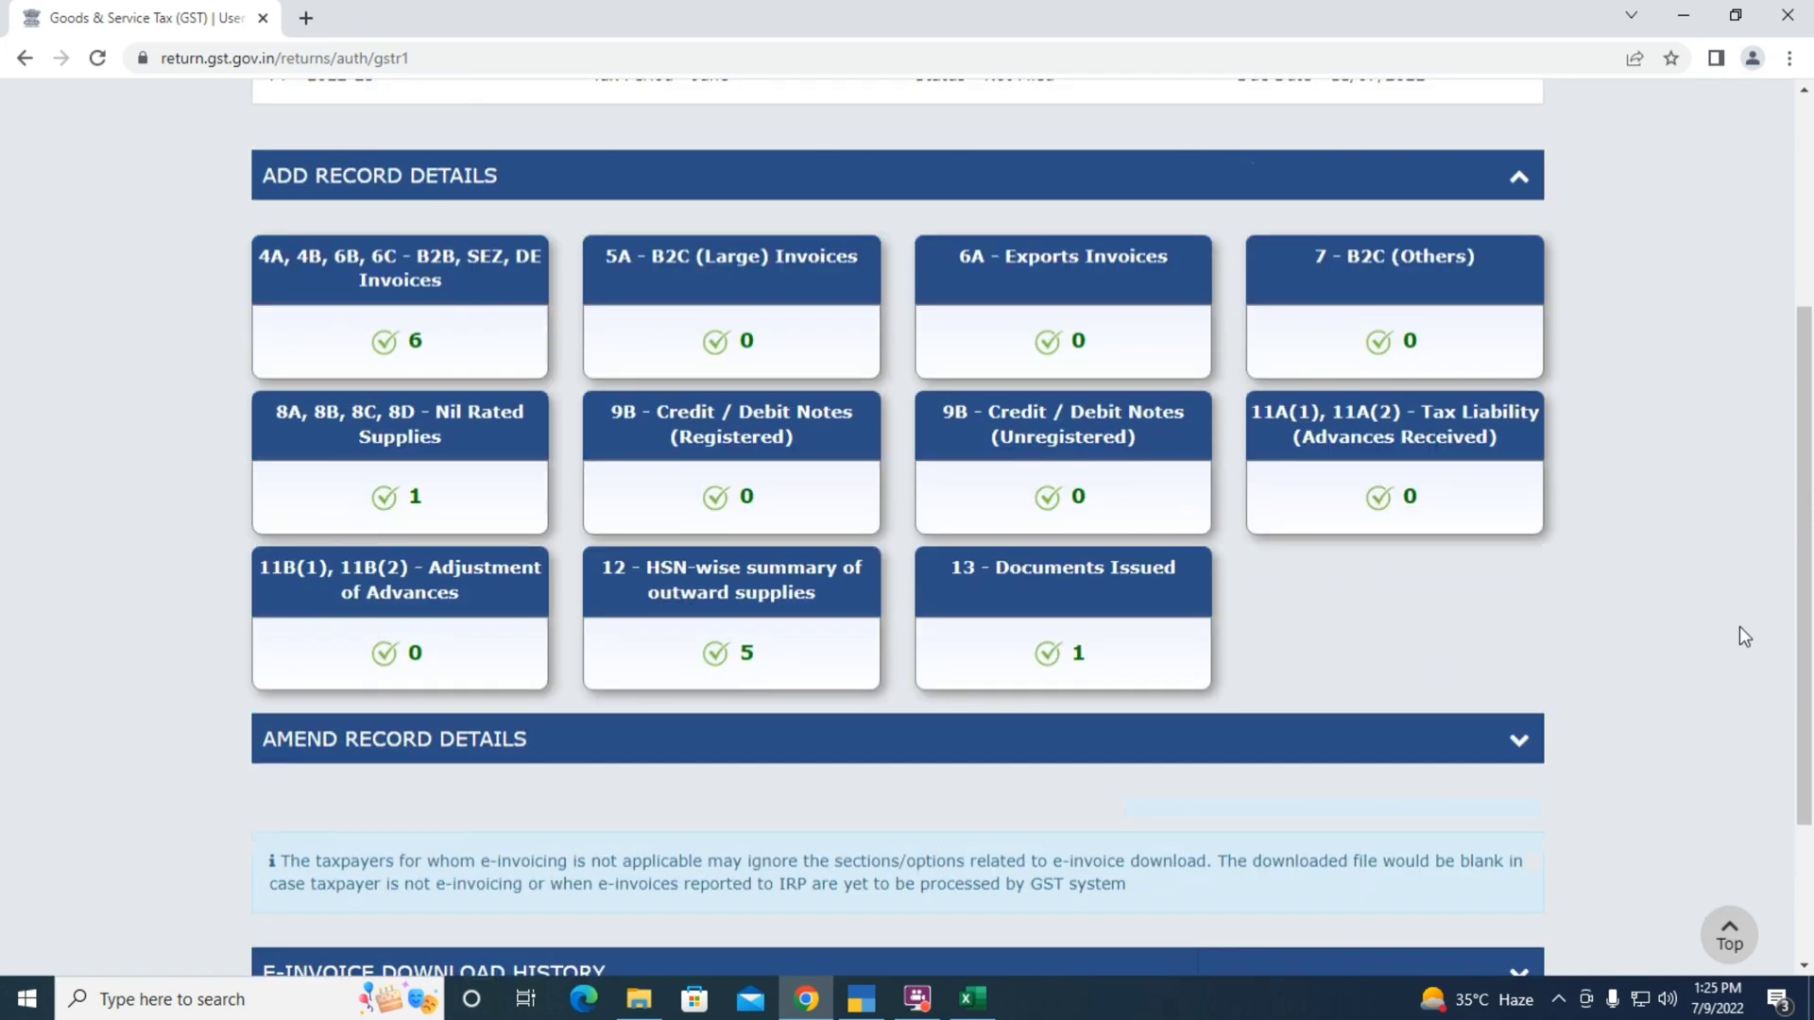
{"action": "scroll", "coordinate": [1720, 636], "scroll_direction": "down", "scroll_amount": 2}
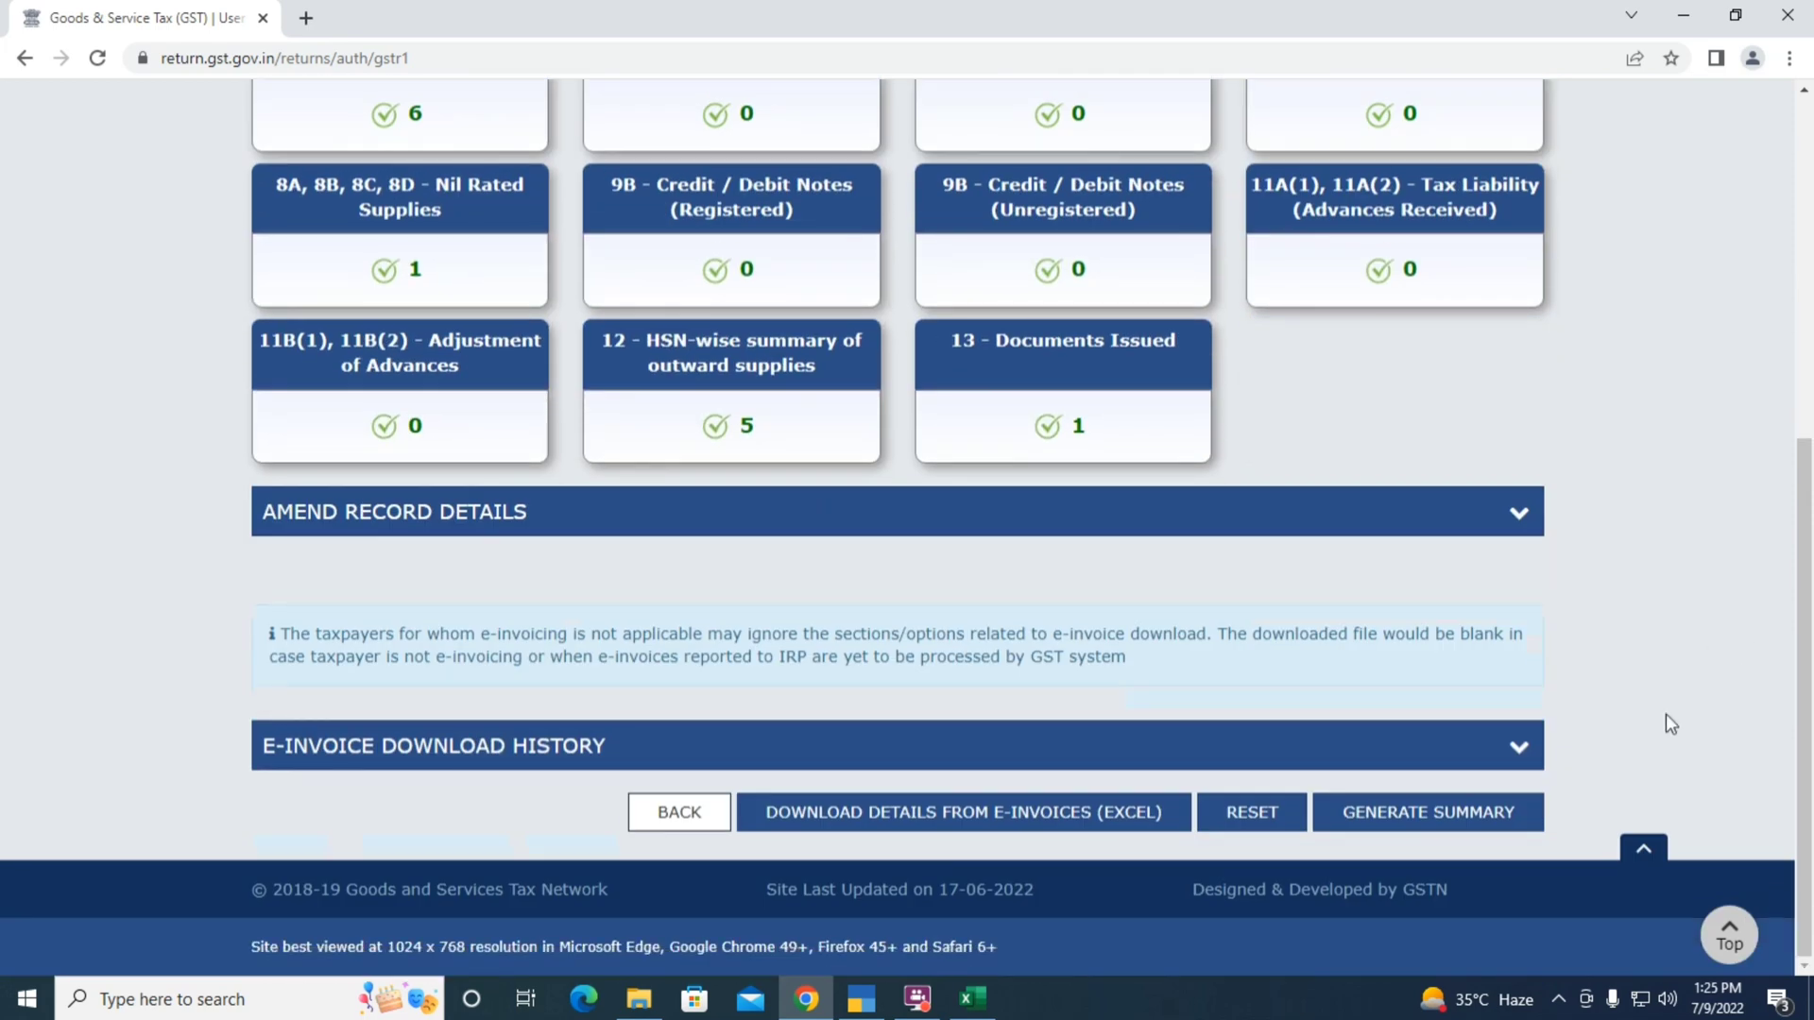
{"action": "left_click", "coordinate": [1382, 818]}
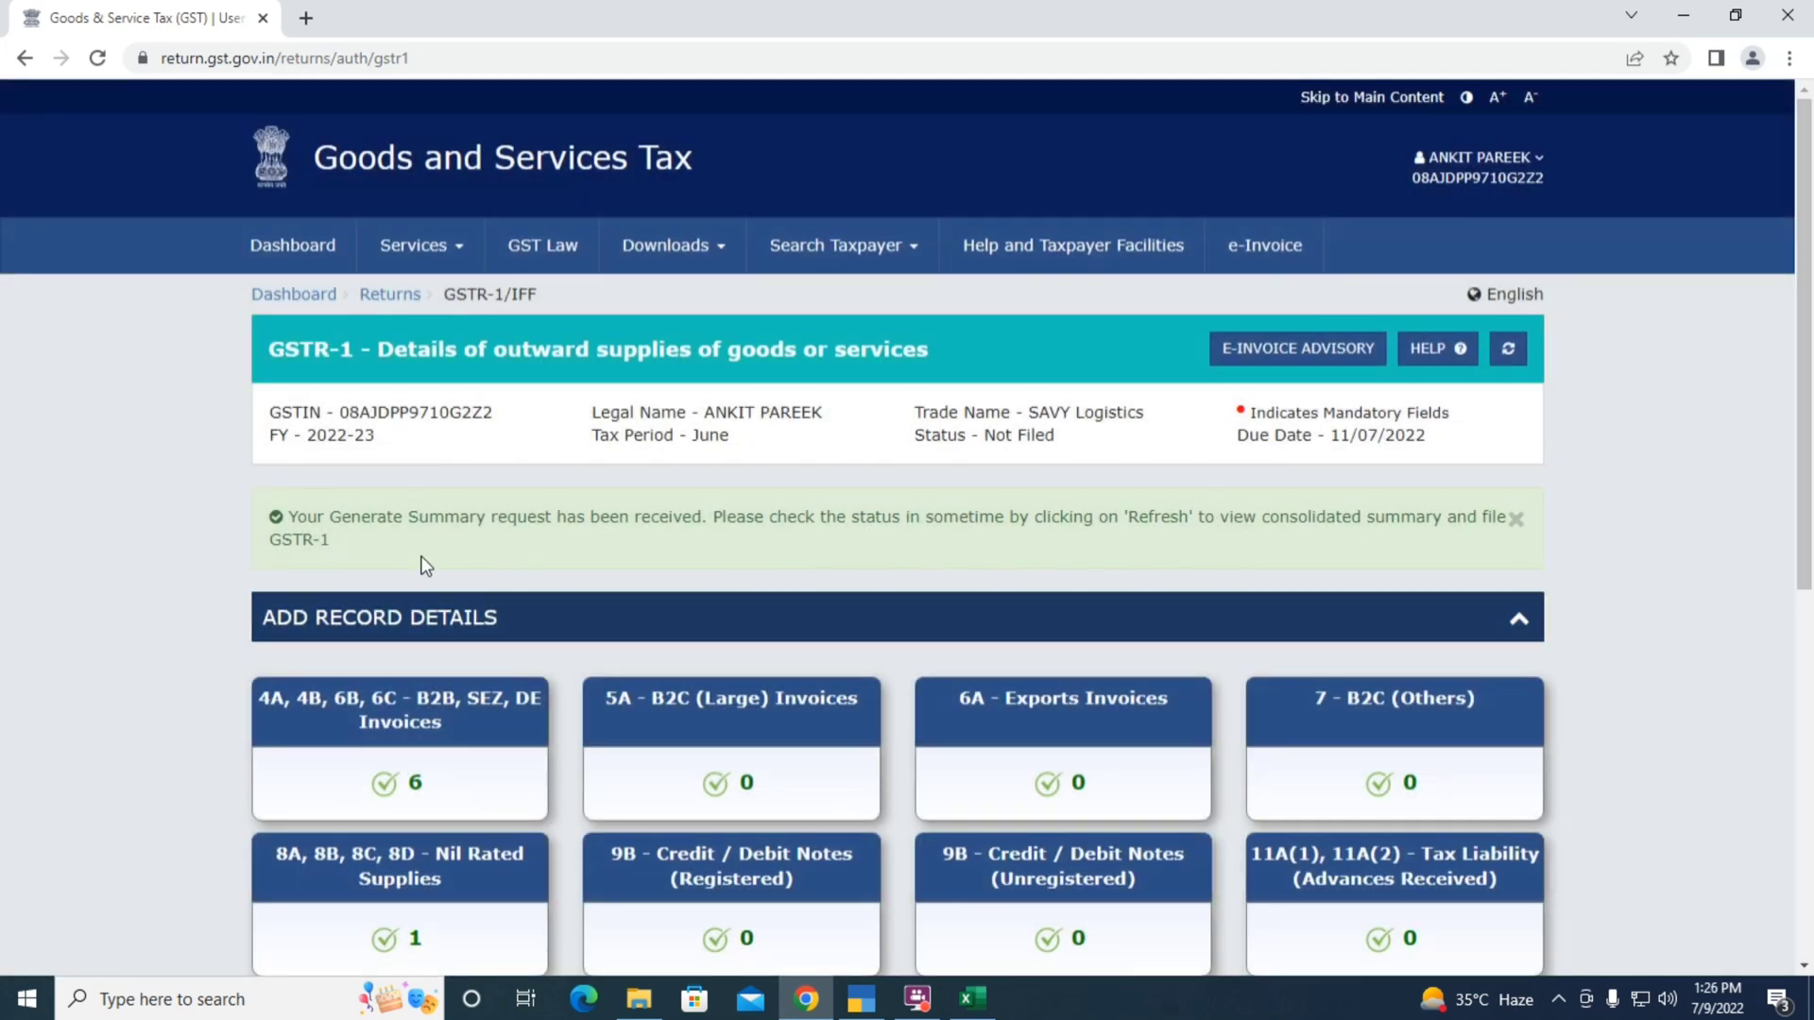
{"action": "left_click", "coordinate": [1508, 352]}
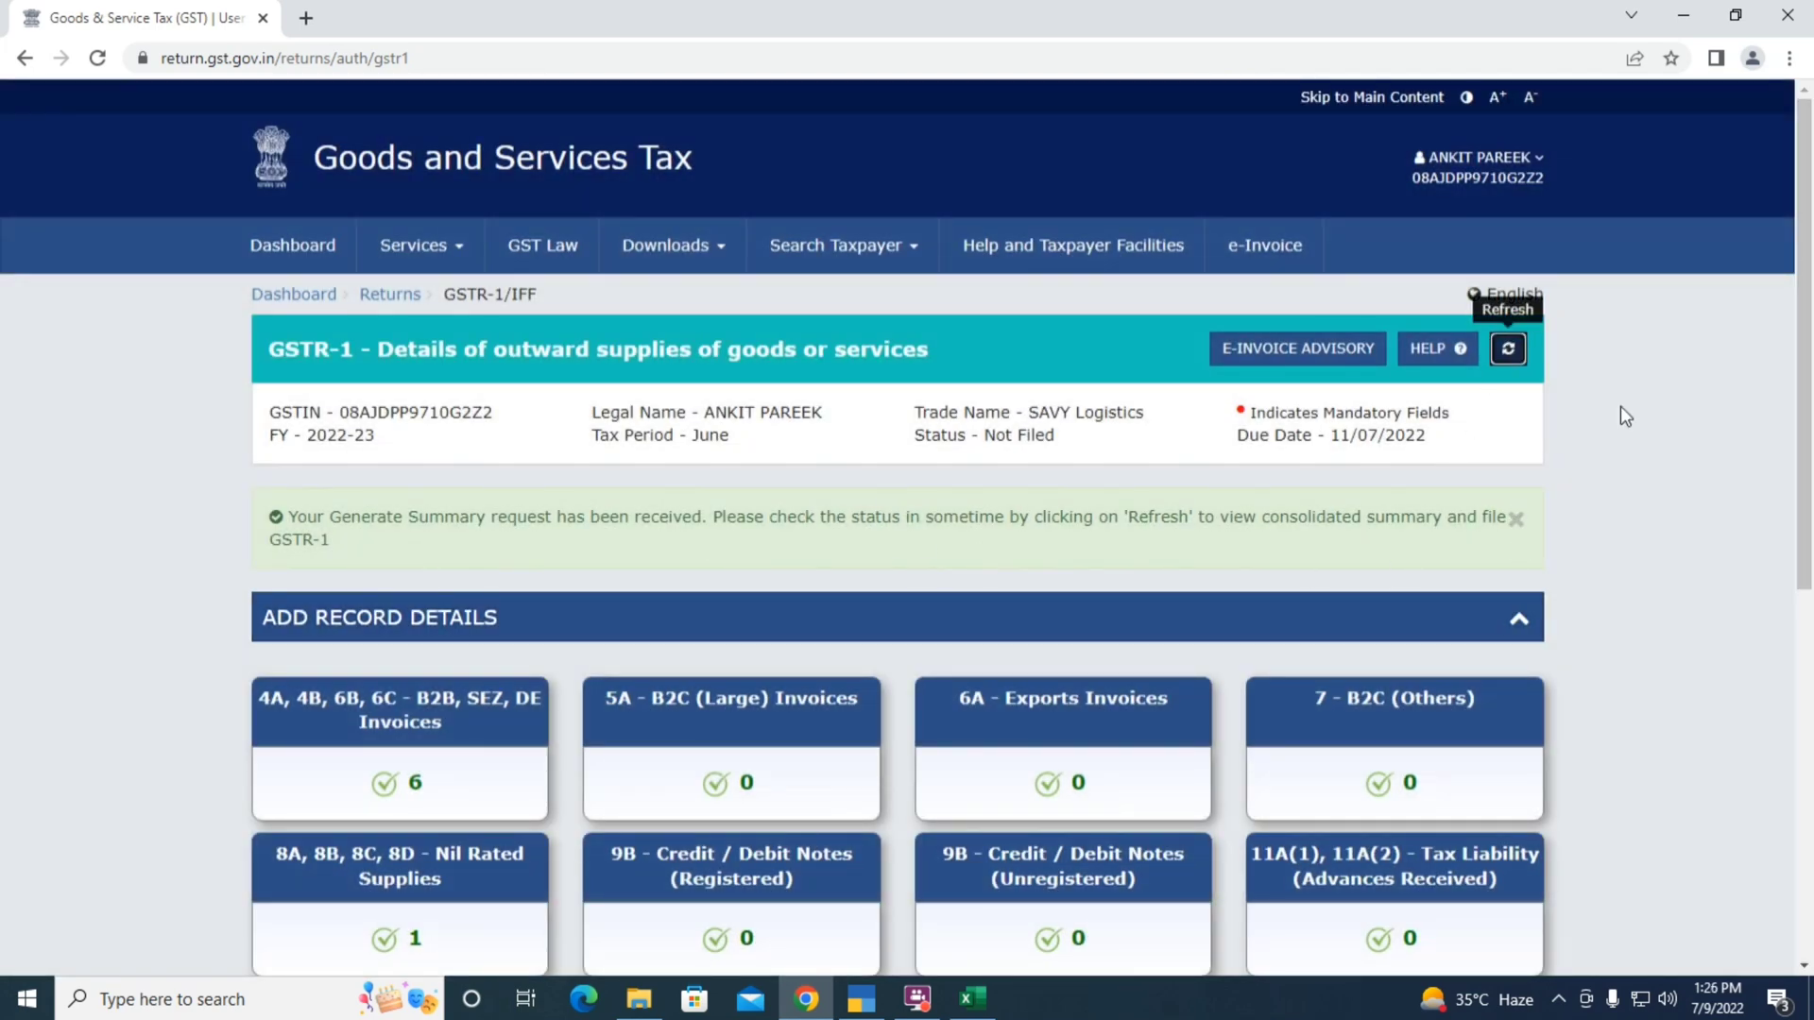
{"action": "scroll", "coordinate": [1659, 440], "scroll_direction": "down", "scroll_amount": 4}
{"action": "scroll", "coordinate": [1661, 460], "scroll_direction": "down", "scroll_amount": 3}
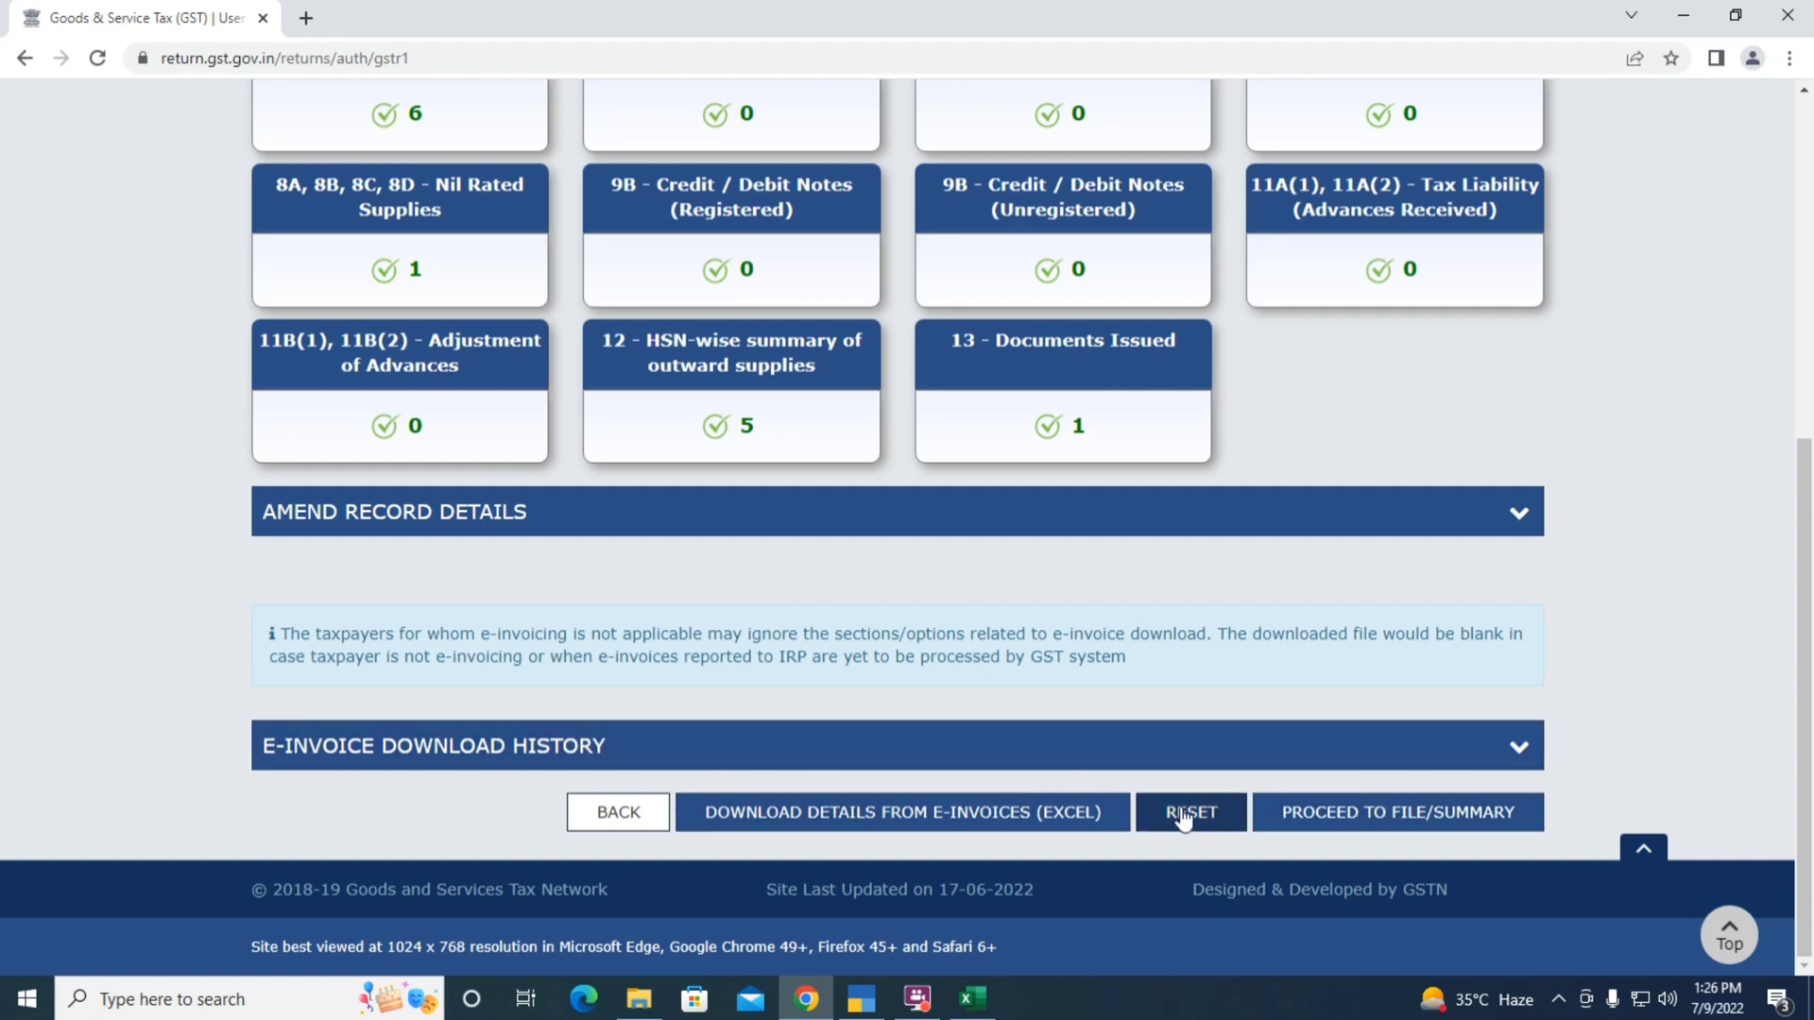
Open the GSTR-1 consolidated summary and highlight B2B Invoices in TallyPrime's GSTR-1 report
{"action": "left_click", "coordinate": [1369, 825]}
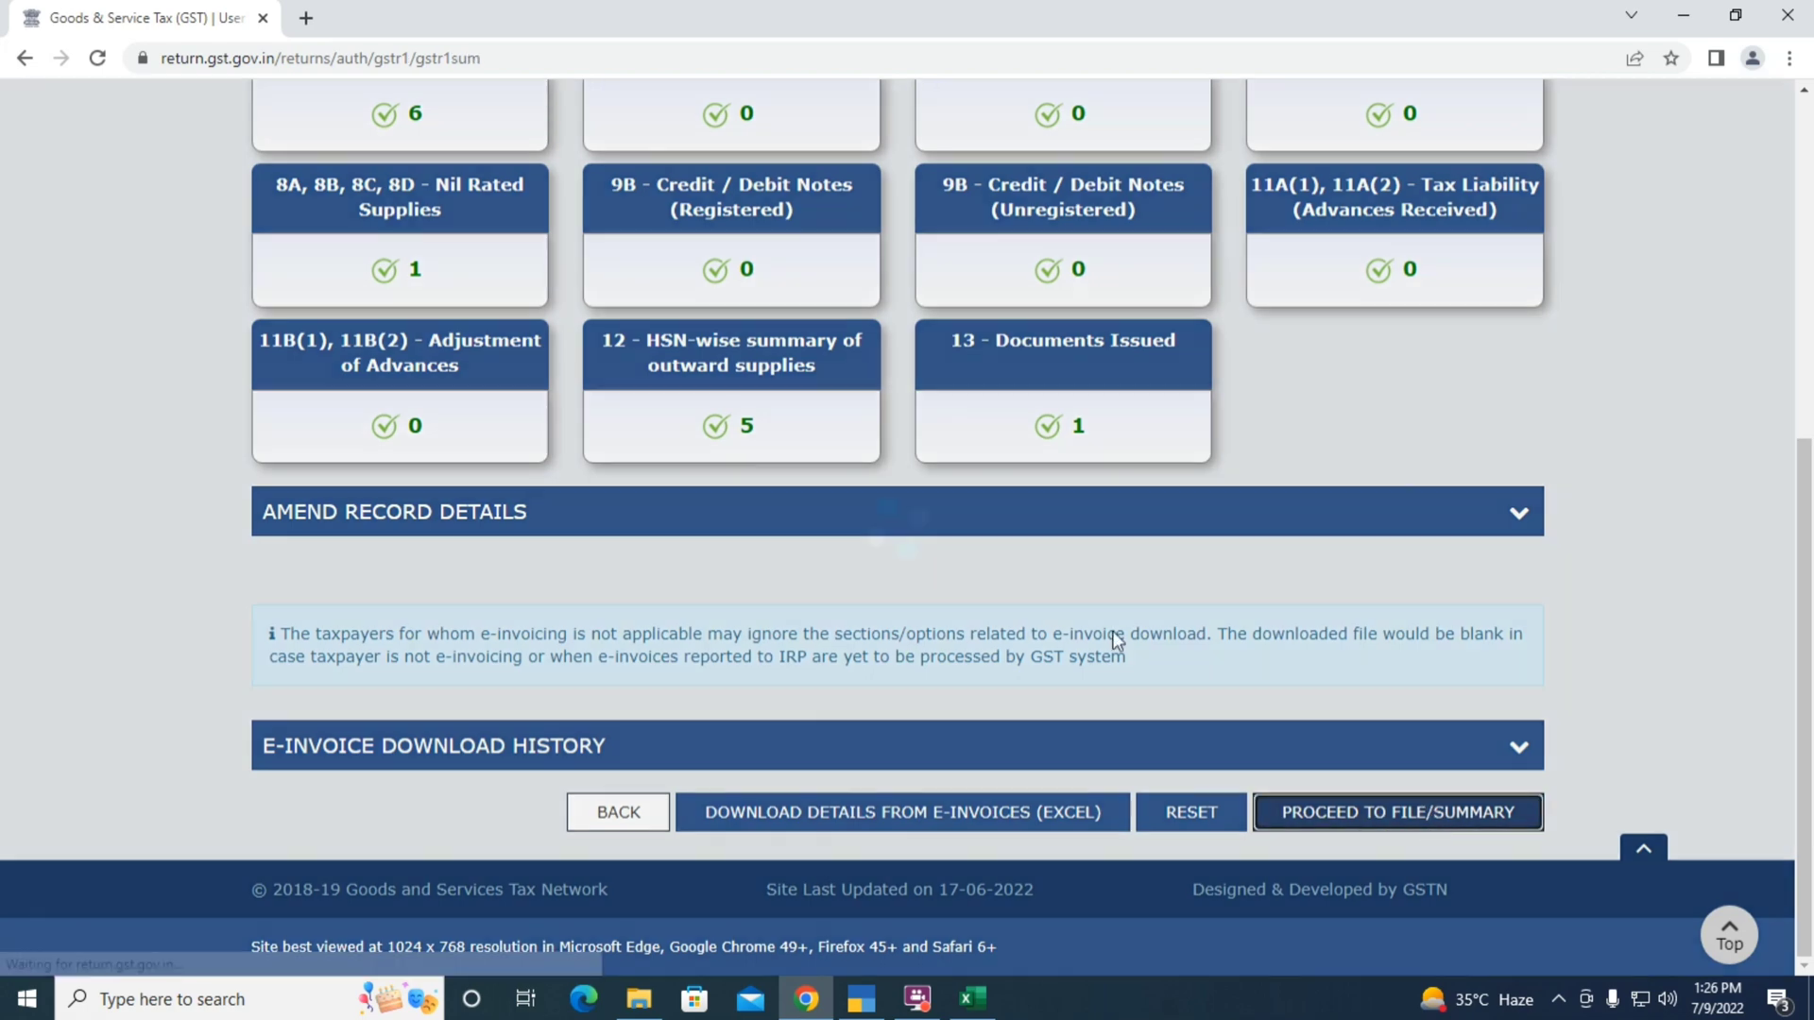
{"action": "scroll", "coordinate": [518, 465], "scroll_direction": "down", "scroll_amount": 3}
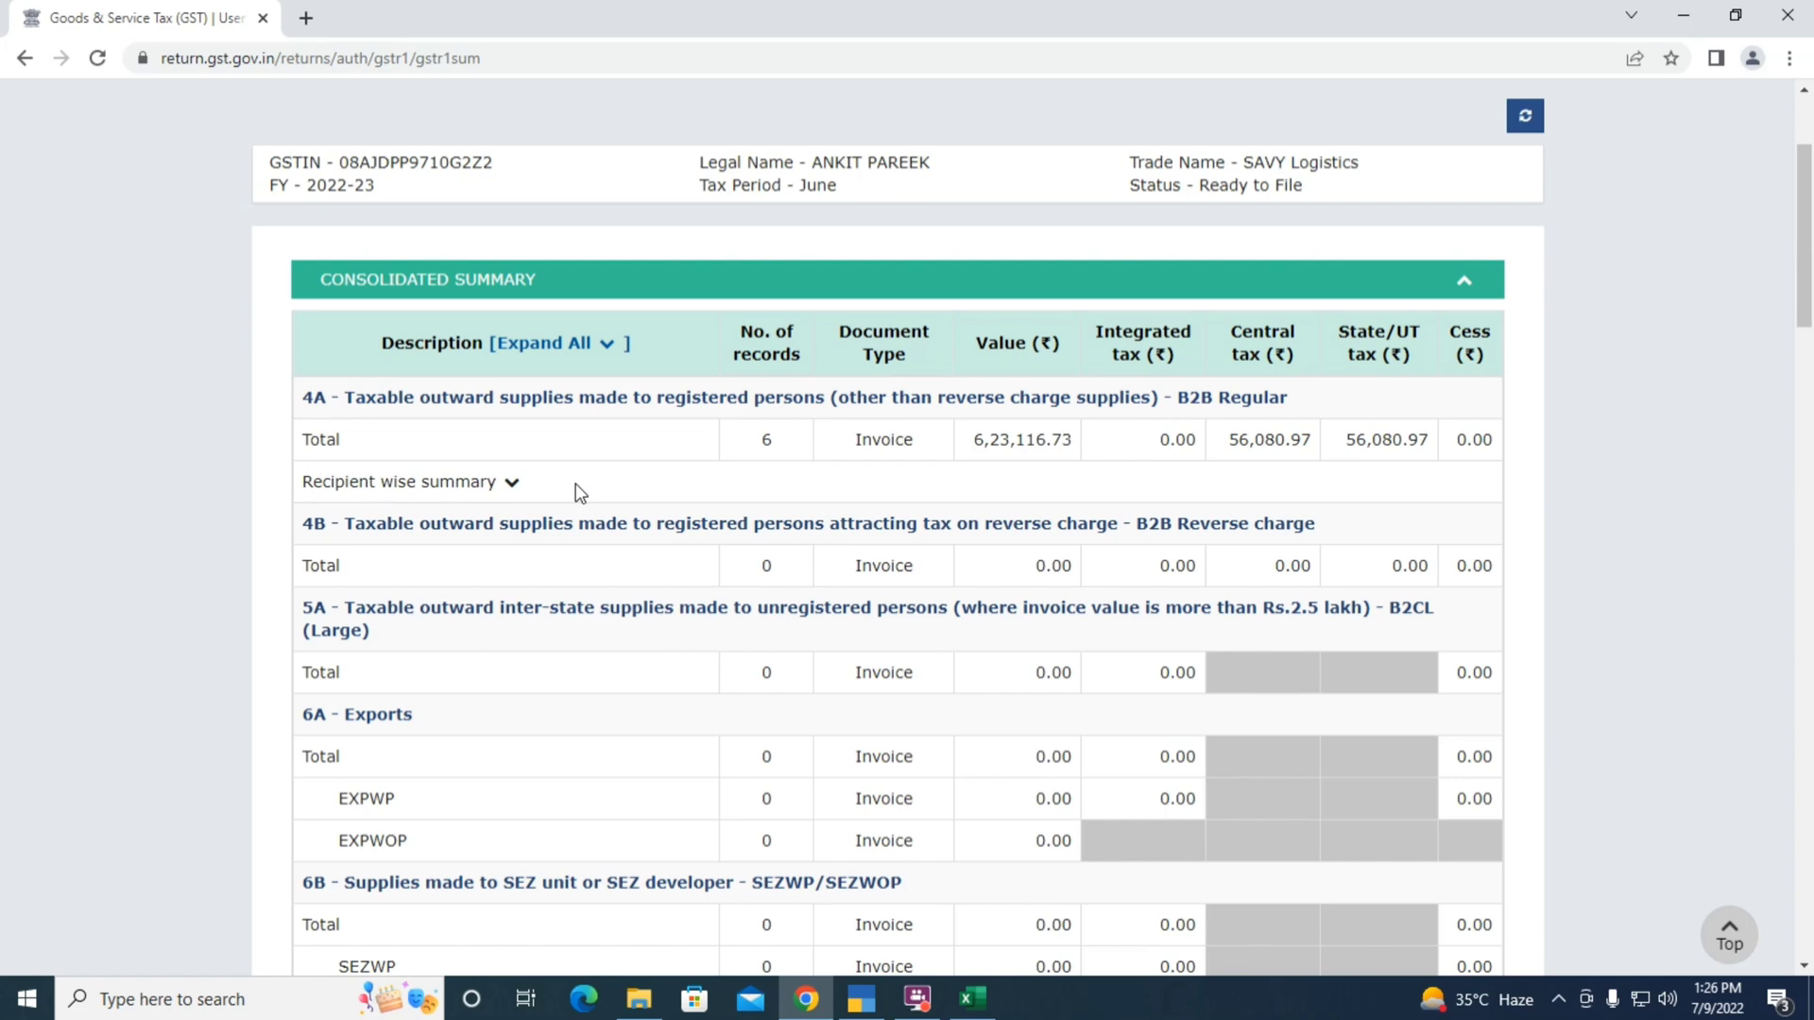
{"action": "key", "text": "alt+Tab"}
{"action": "key", "text": "alt+Tab"}
{"action": "key", "text": "alt+Tab"}
{"action": "key", "text": "Tab"}
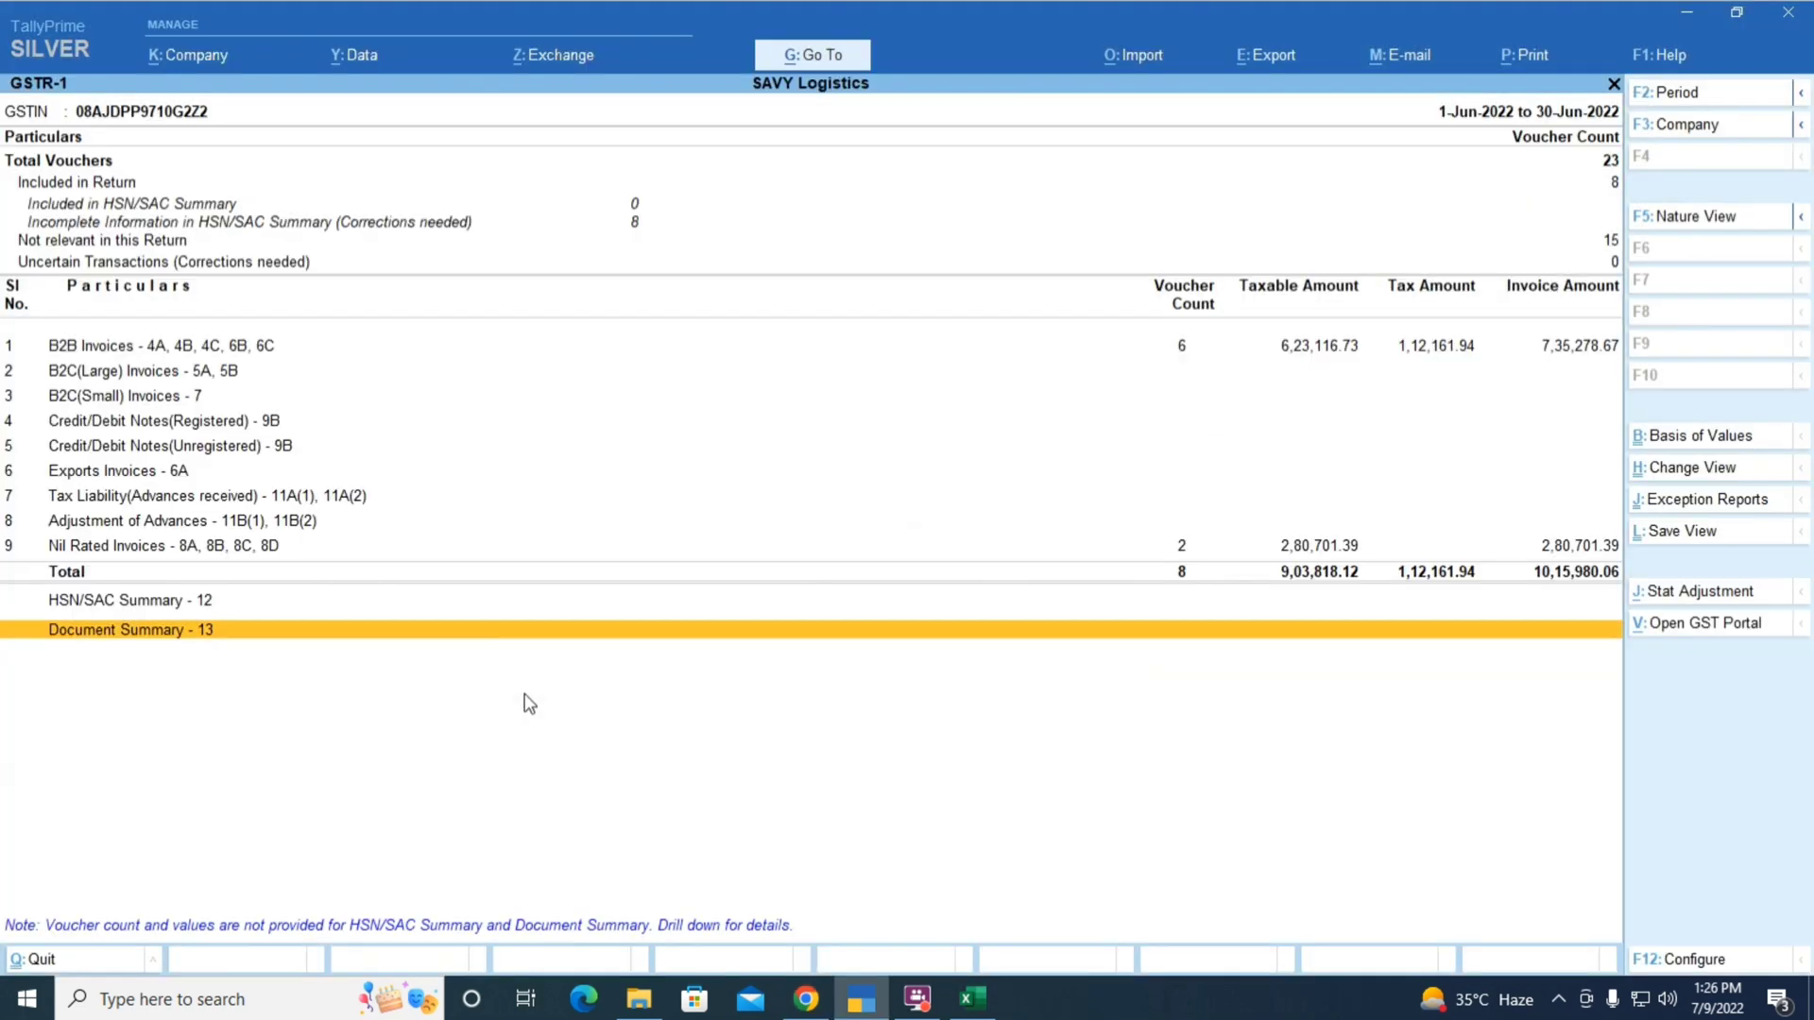
{"action": "key", "text": "Up"}
{"action": "key", "text": "Up"}
{"action": "key", "text": "Up"}
{"action": "key", "text": "Up"}
{"action": "key", "text": "Up"}
{"action": "key", "text": "Up"}
{"action": "key", "text": "Up"}
{"action": "key", "text": "Up"}
{"action": "key", "text": "Up"}
{"action": "key", "text": "Up"}
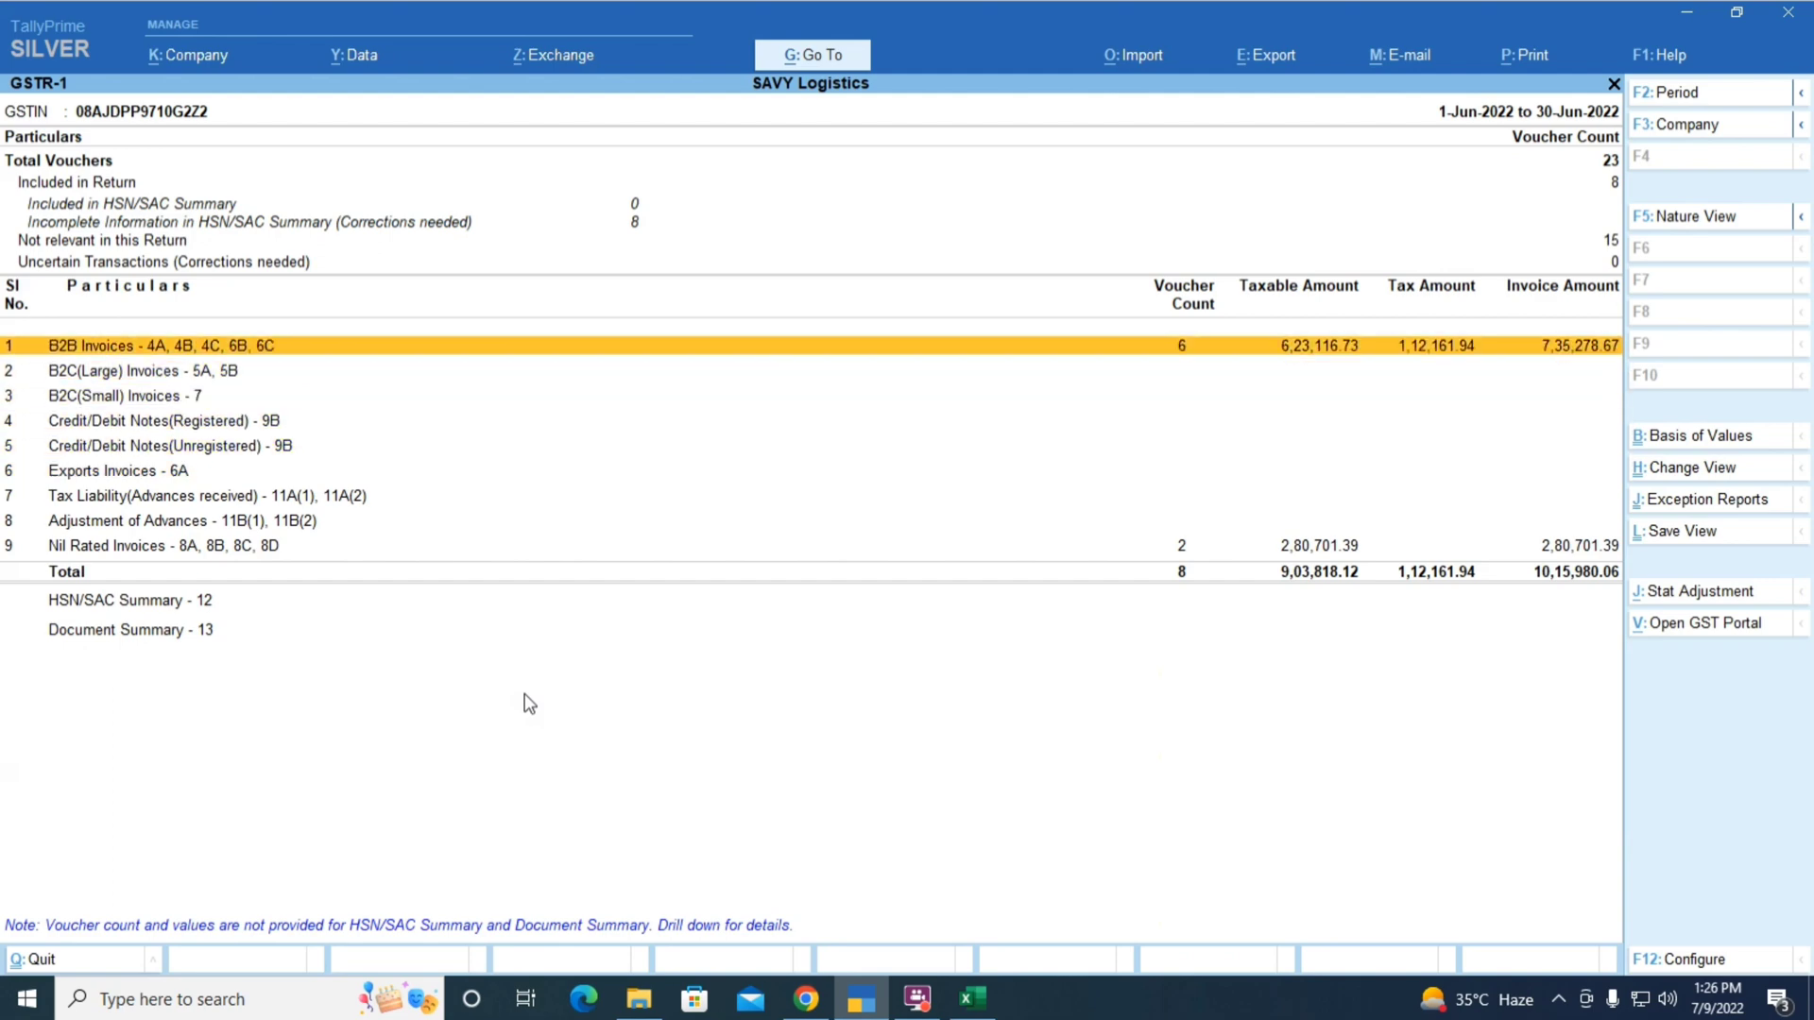
Compare the B2B total of 6,23,116.73 with TallyPrime and open its B2B voucher register
{"action": "key", "text": "alt+Tab"}
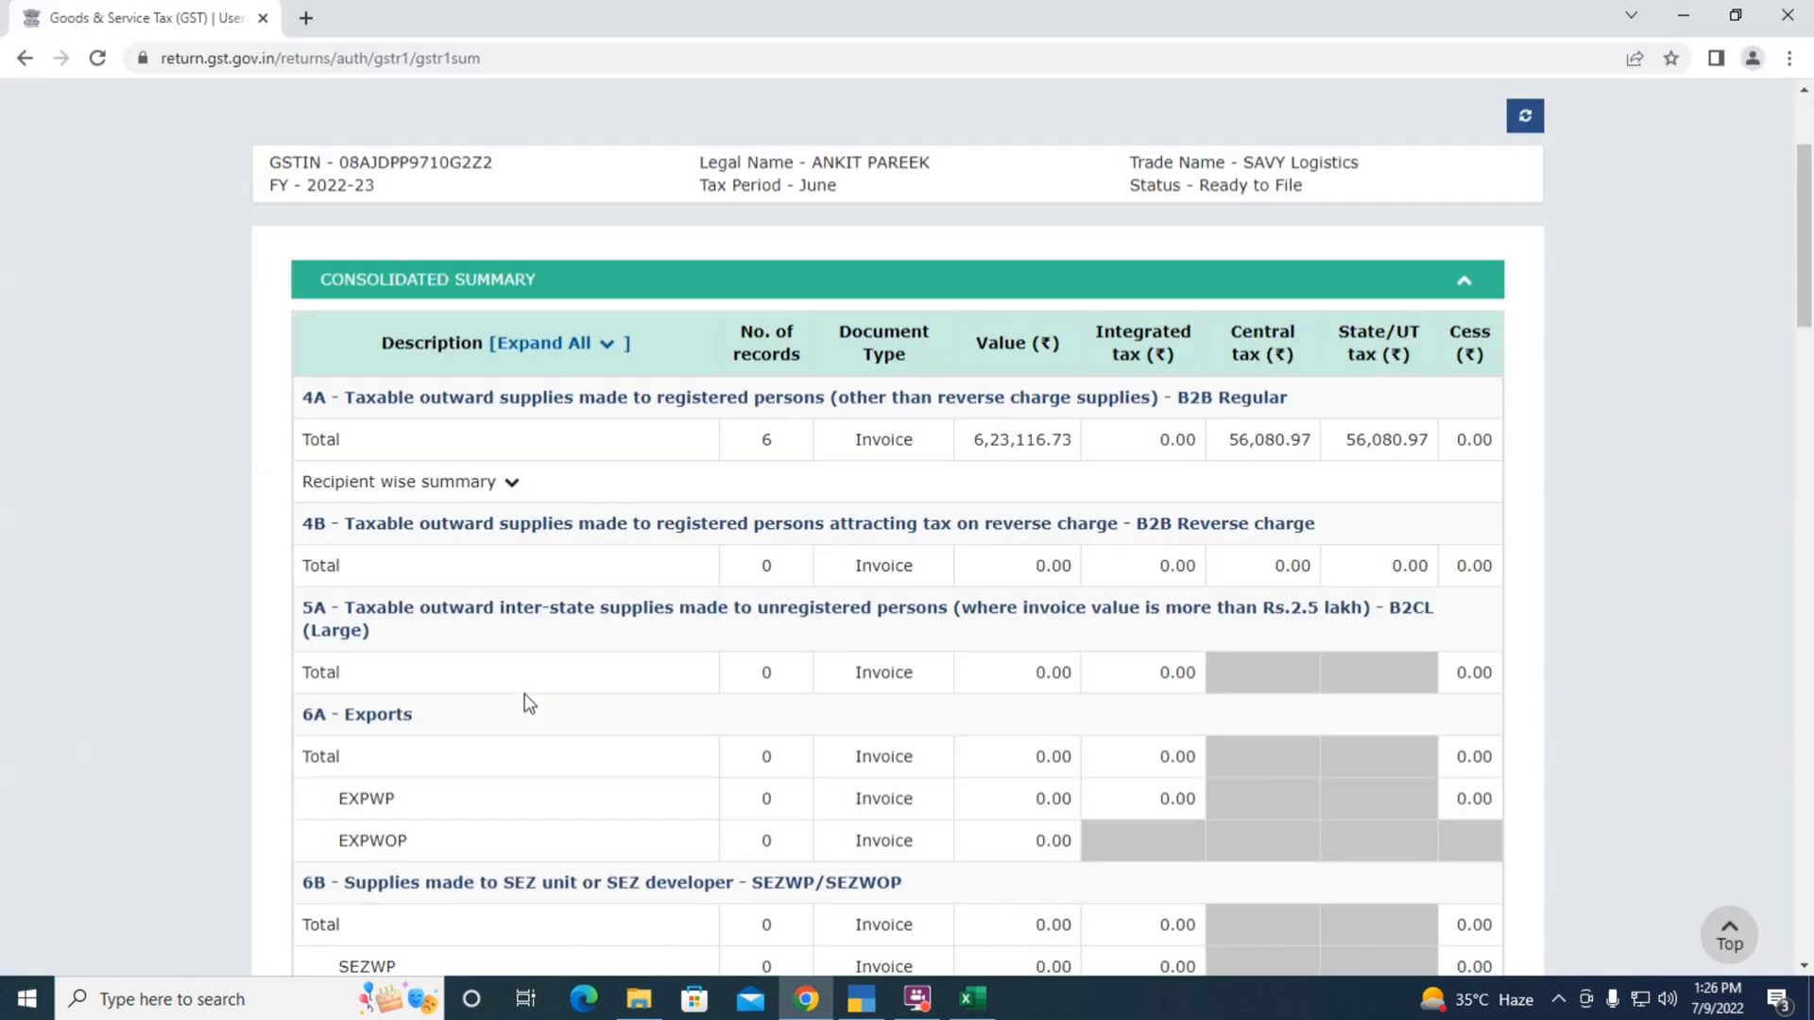
{"action": "key", "text": "alt+Tab"}
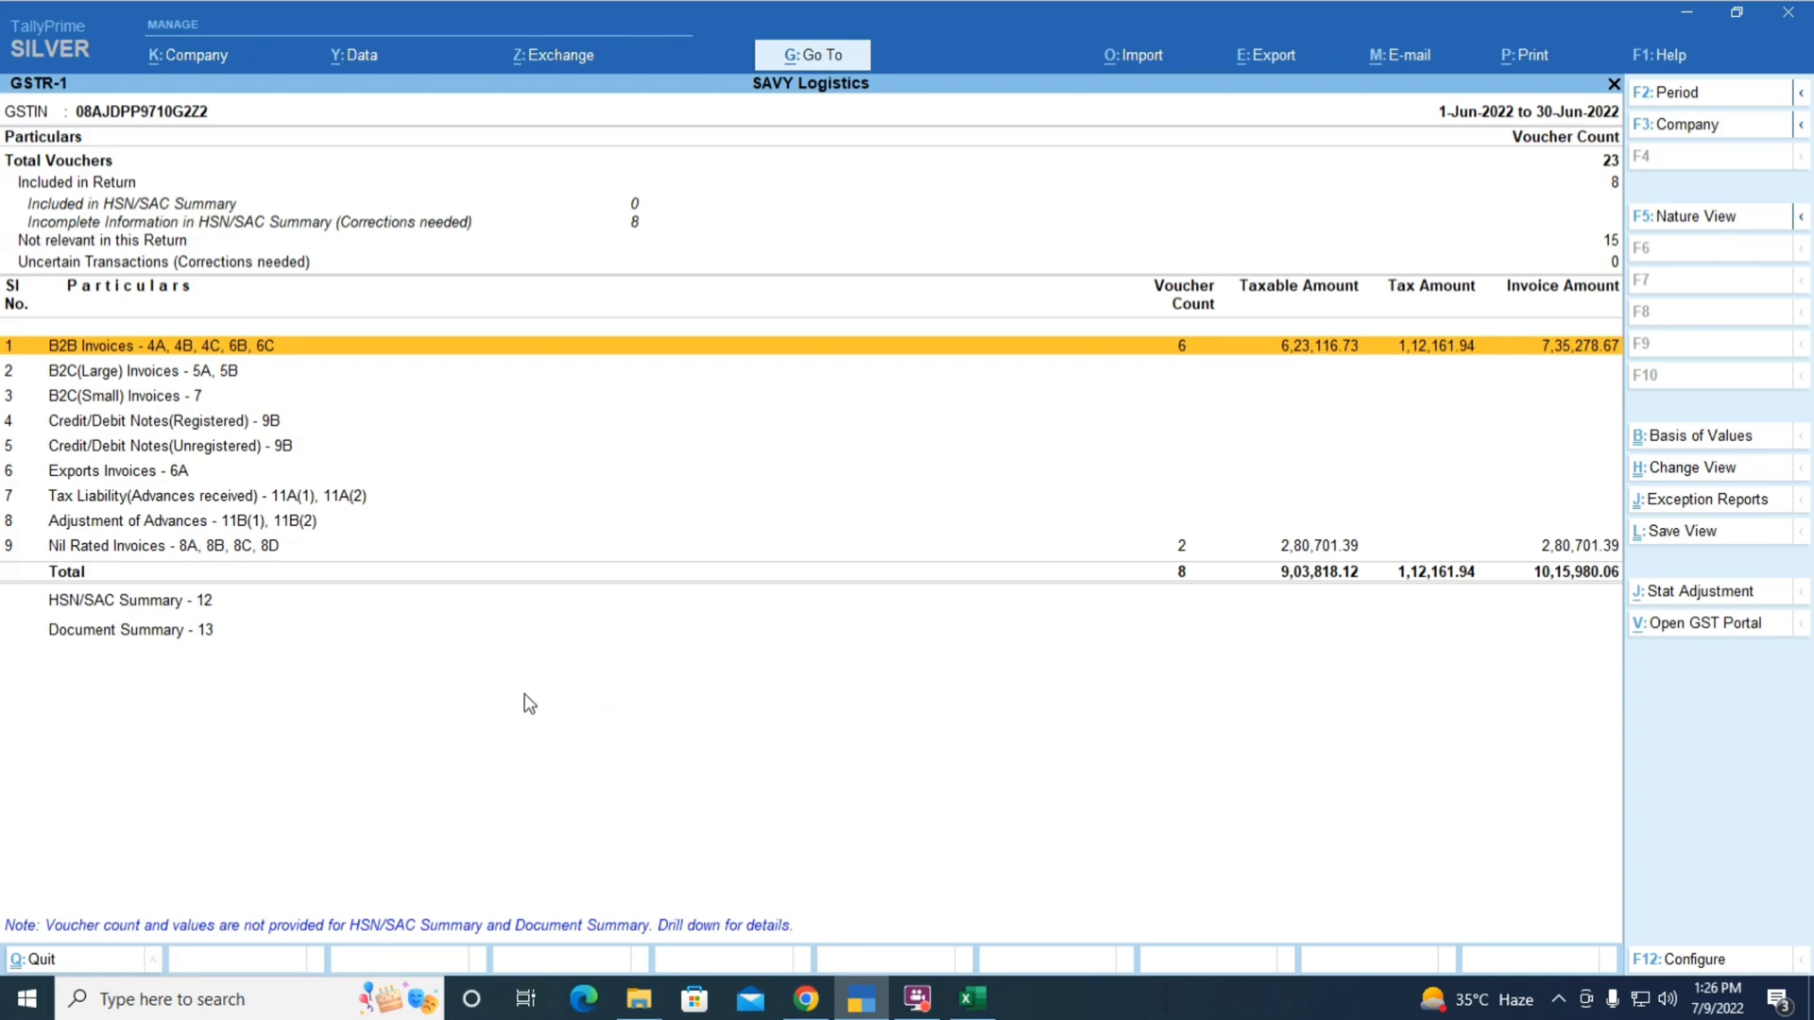
{"action": "key", "text": "alt+Tab"}
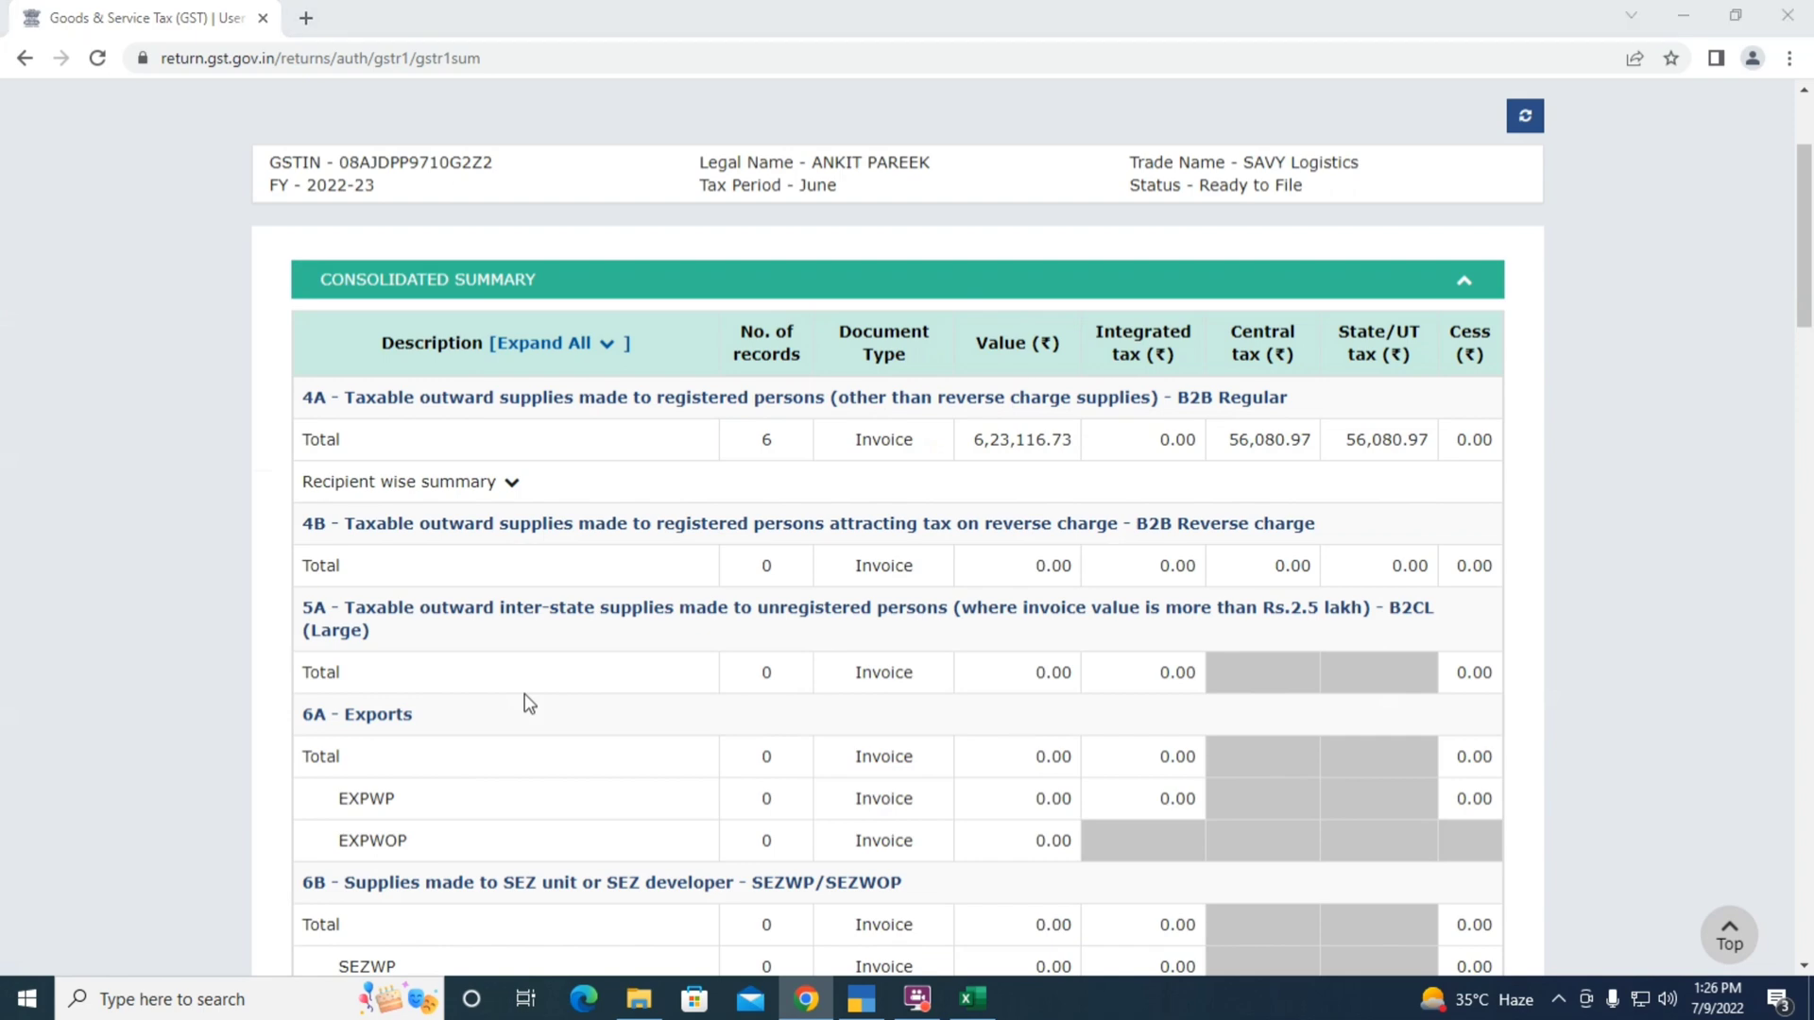
{"action": "key", "text": "alt+Tab"}
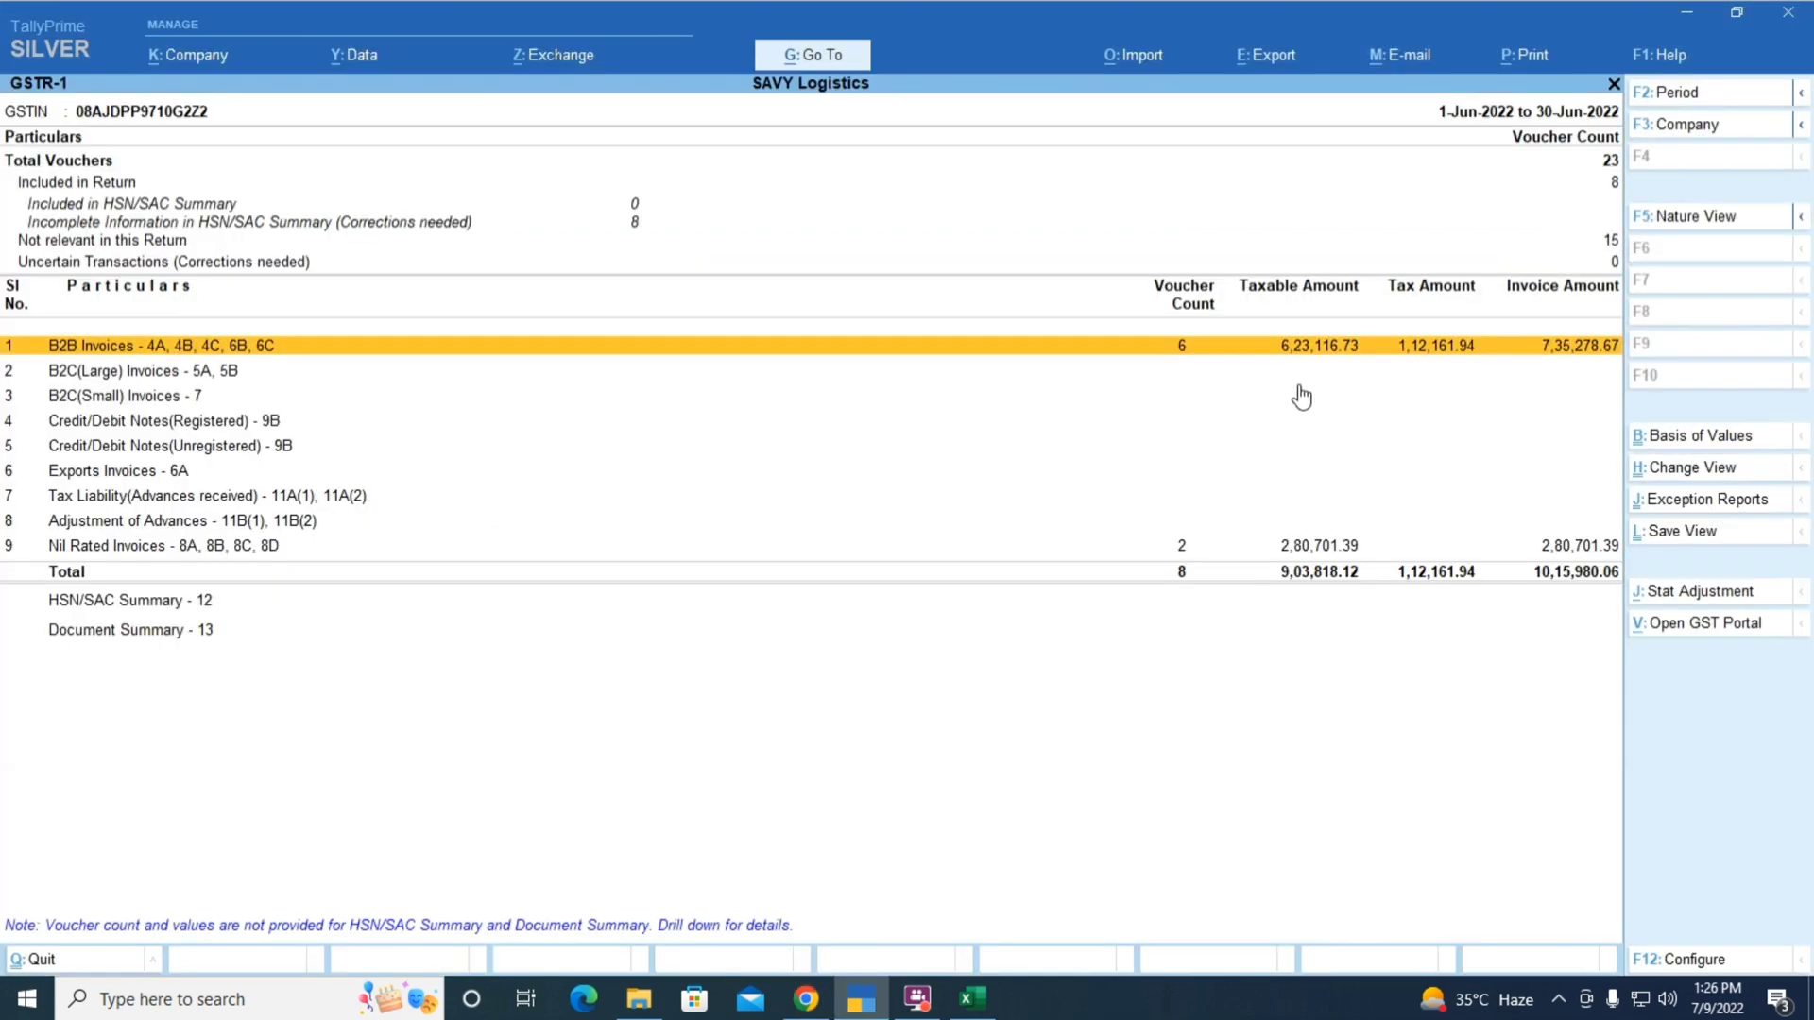
{"action": "key", "text": "alt+Tab"}
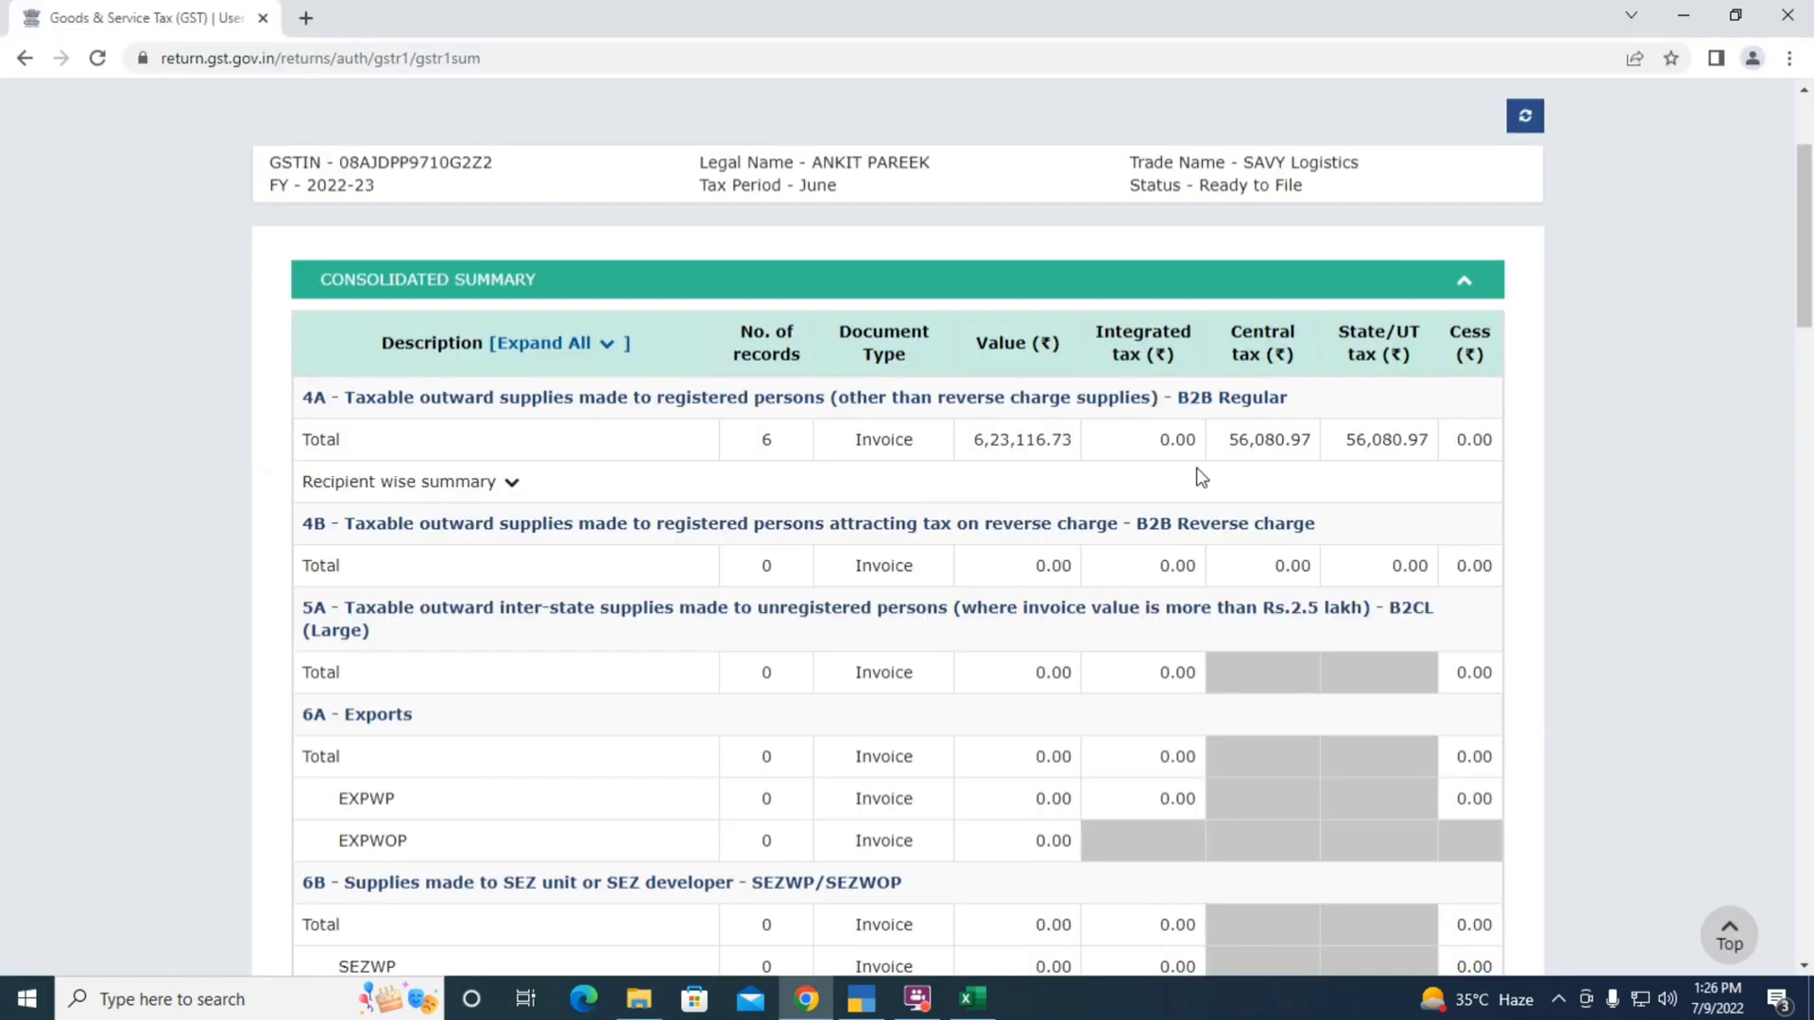
{"action": "key", "text": "alt+Tab"}
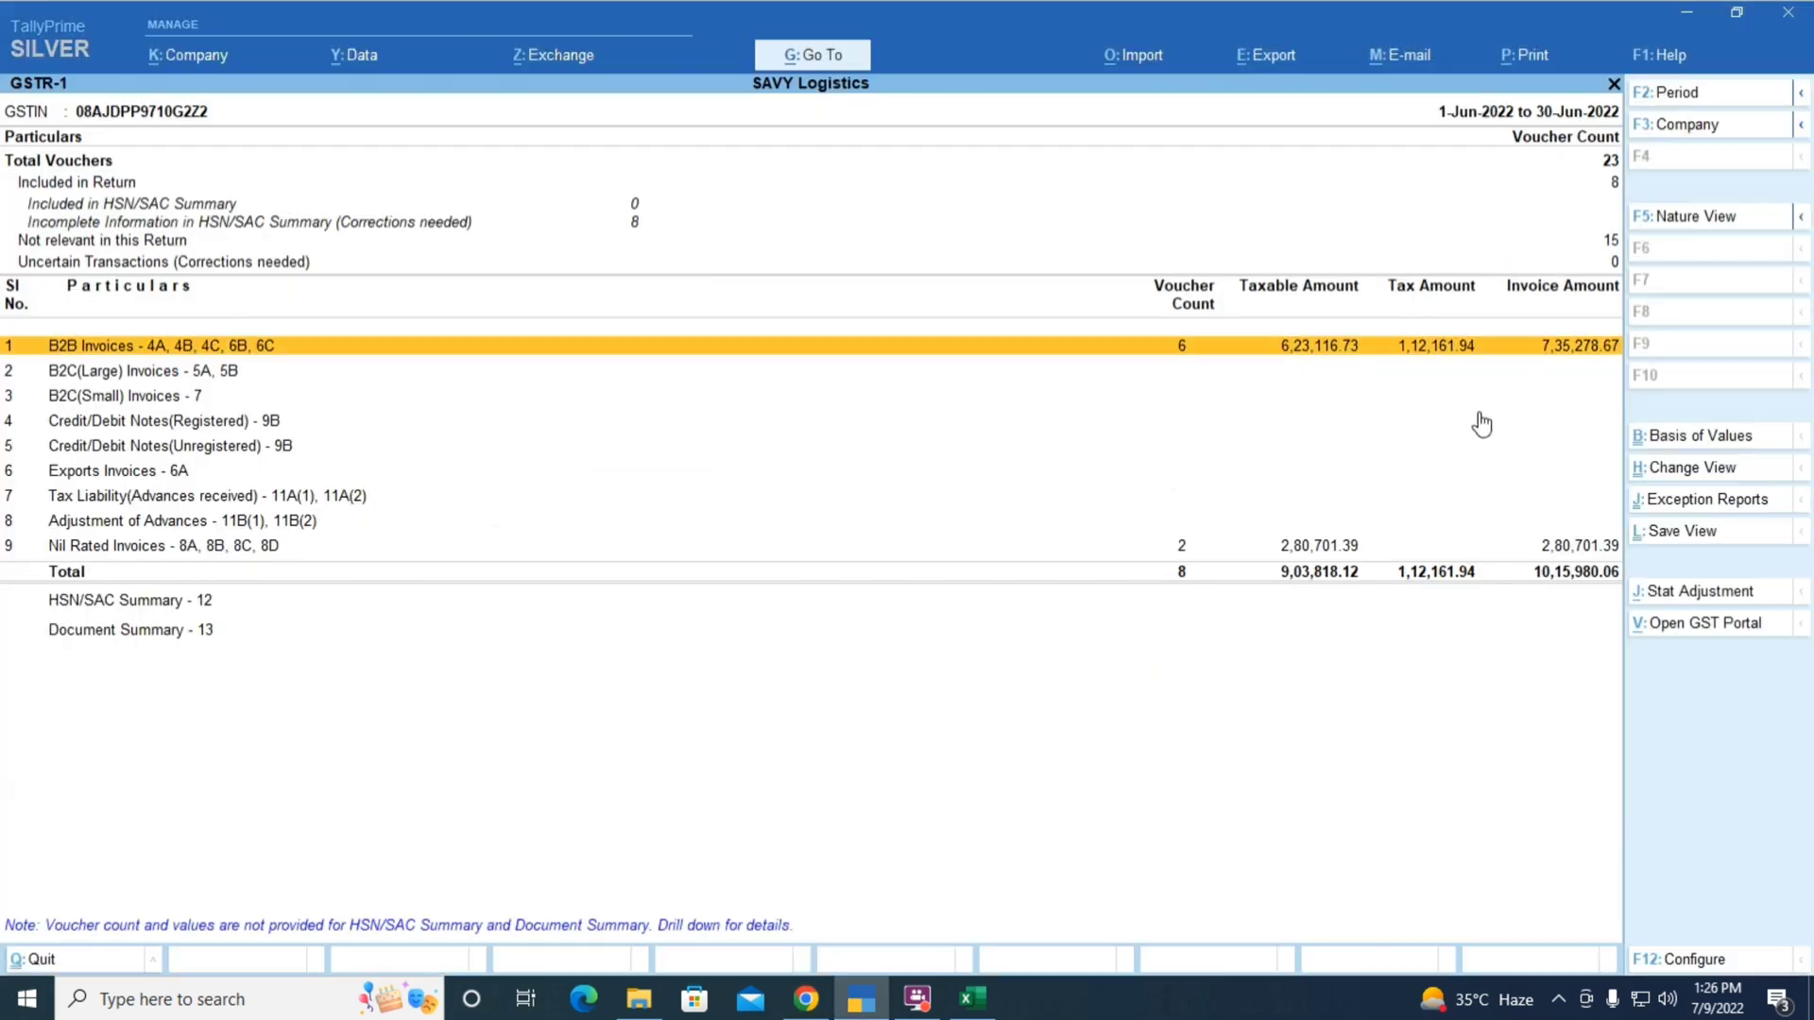
{"action": "key", "text": "Return"}
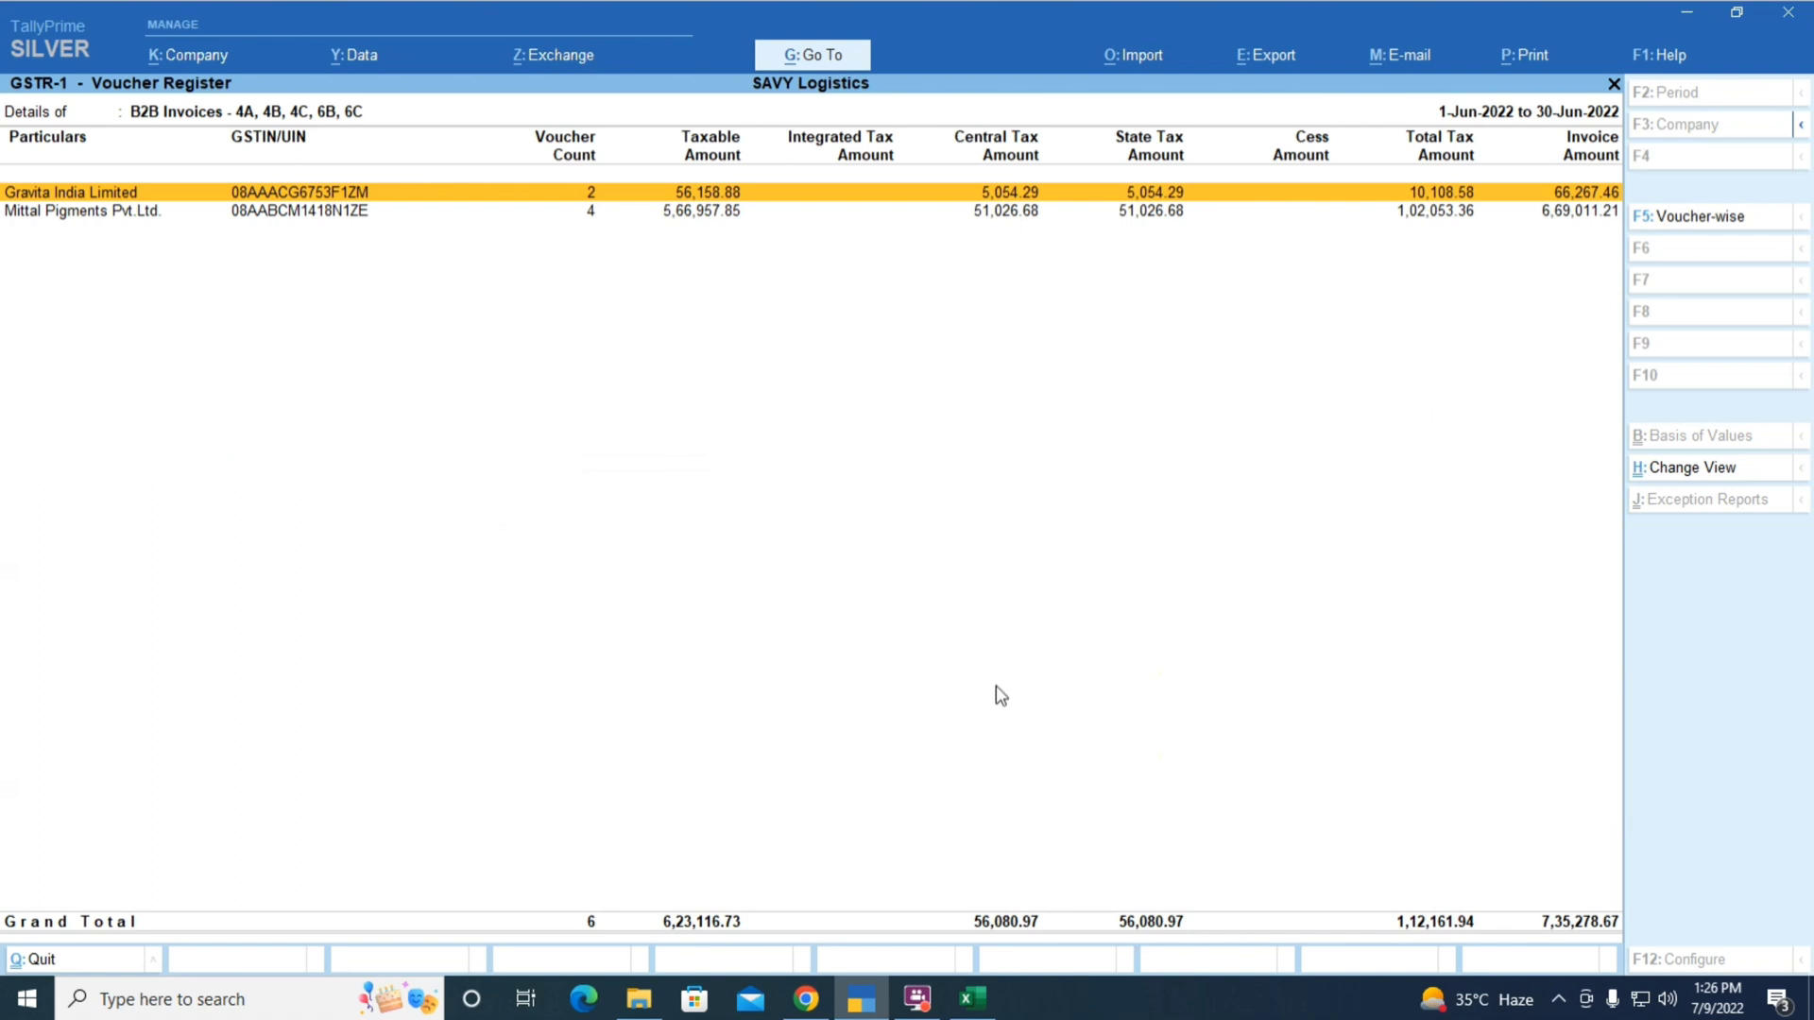
Expand the portal's recipient-wise B2B summary and compare each party with Tally's voucher register
{"action": "key", "text": "alt+Tab"}
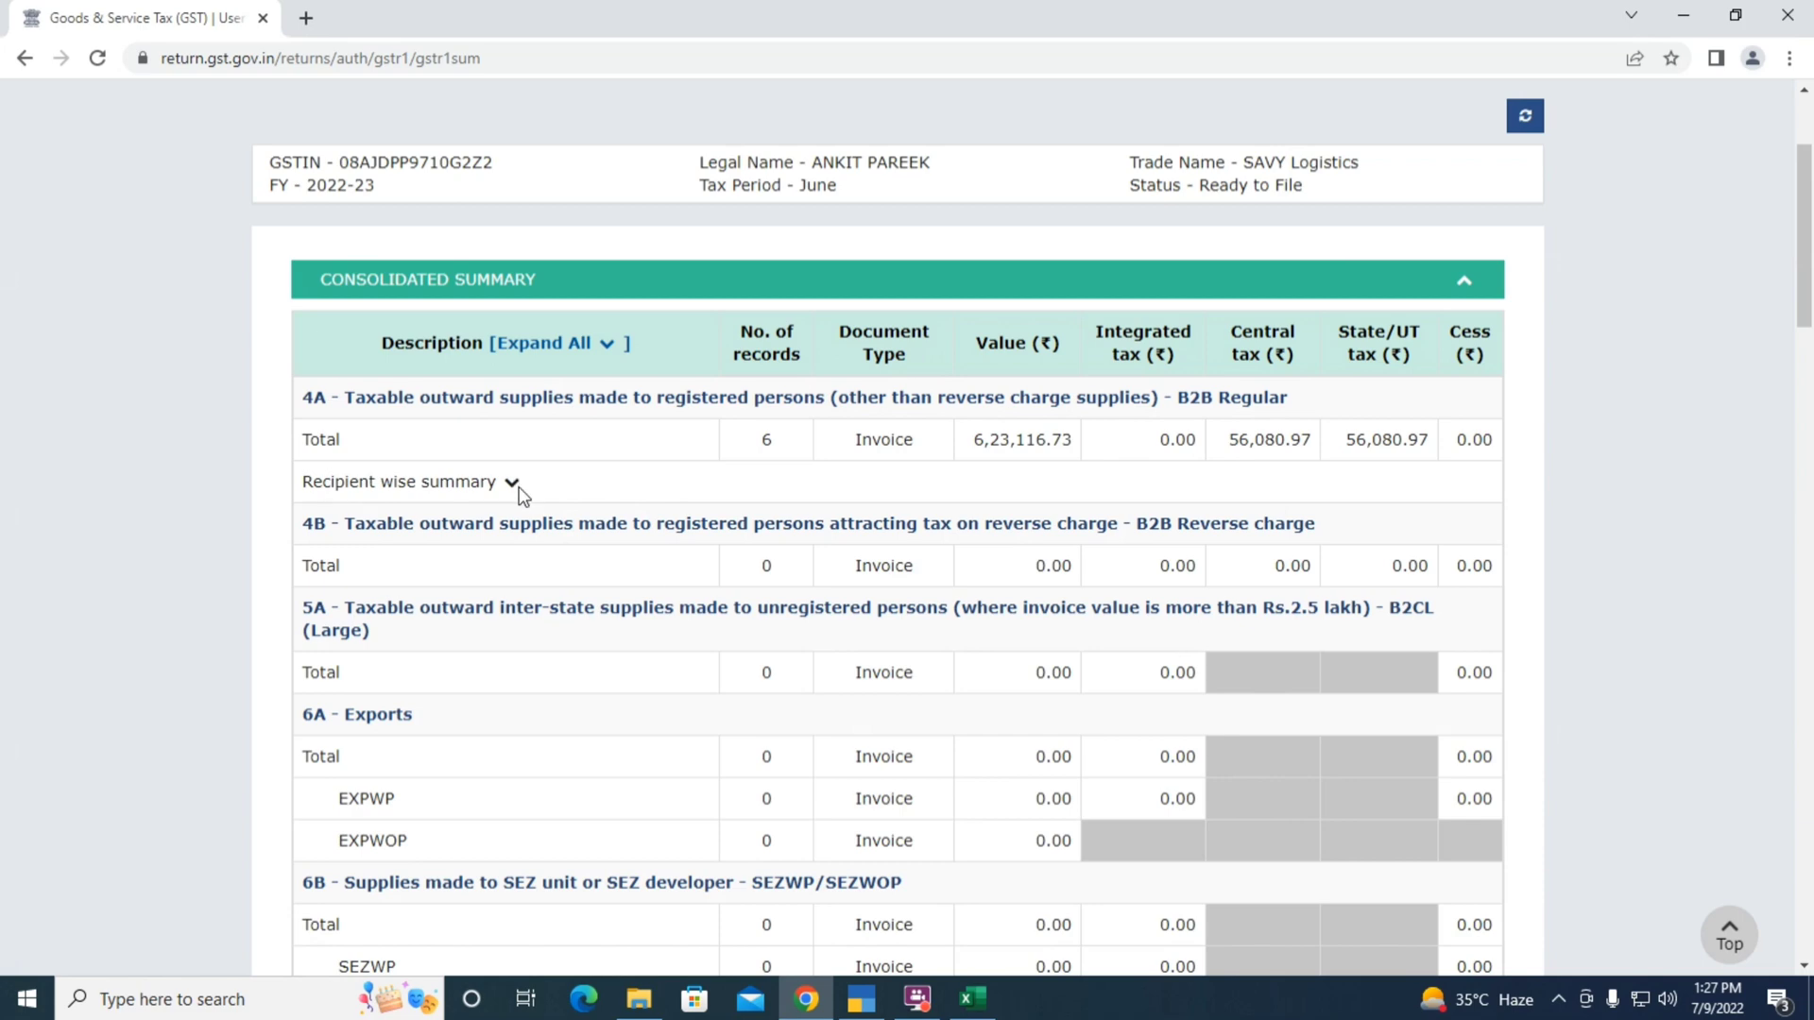
{"action": "left_click", "coordinate": [509, 484]}
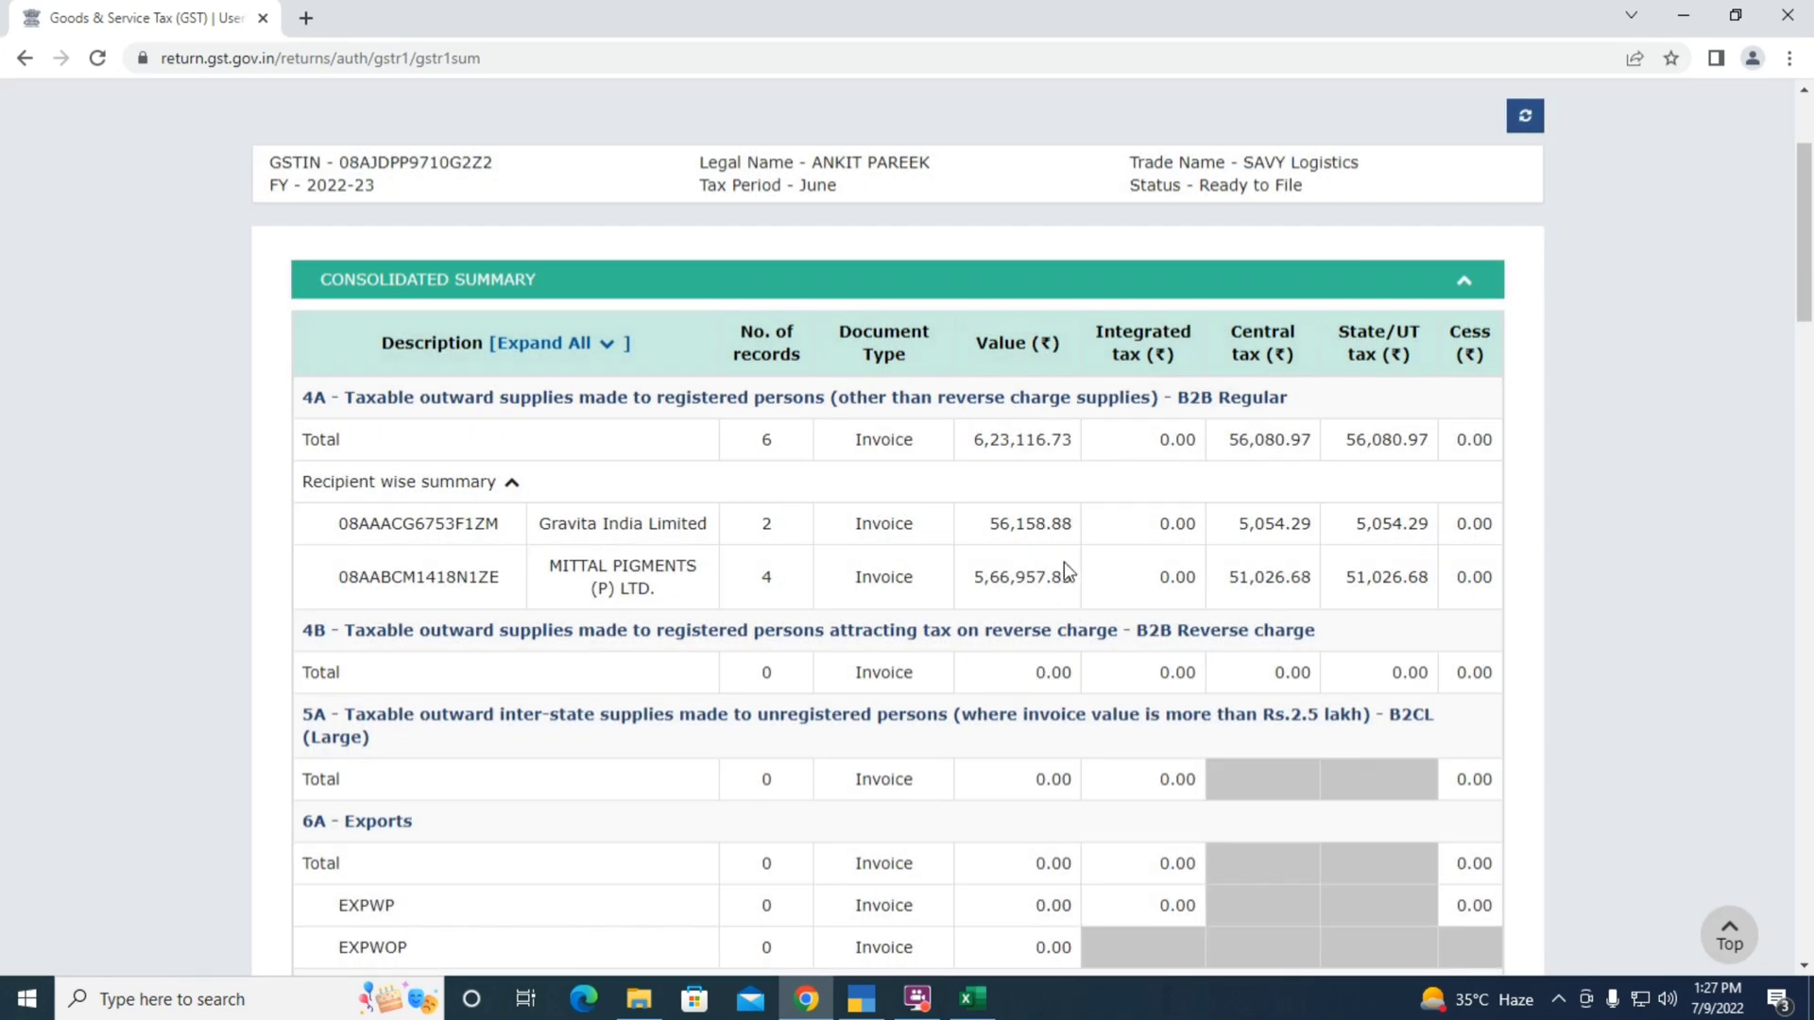
{"action": "key", "text": "alt+Tab"}
{"action": "key", "text": "alt+Tab"}
{"action": "key", "text": "alt+Tab"}
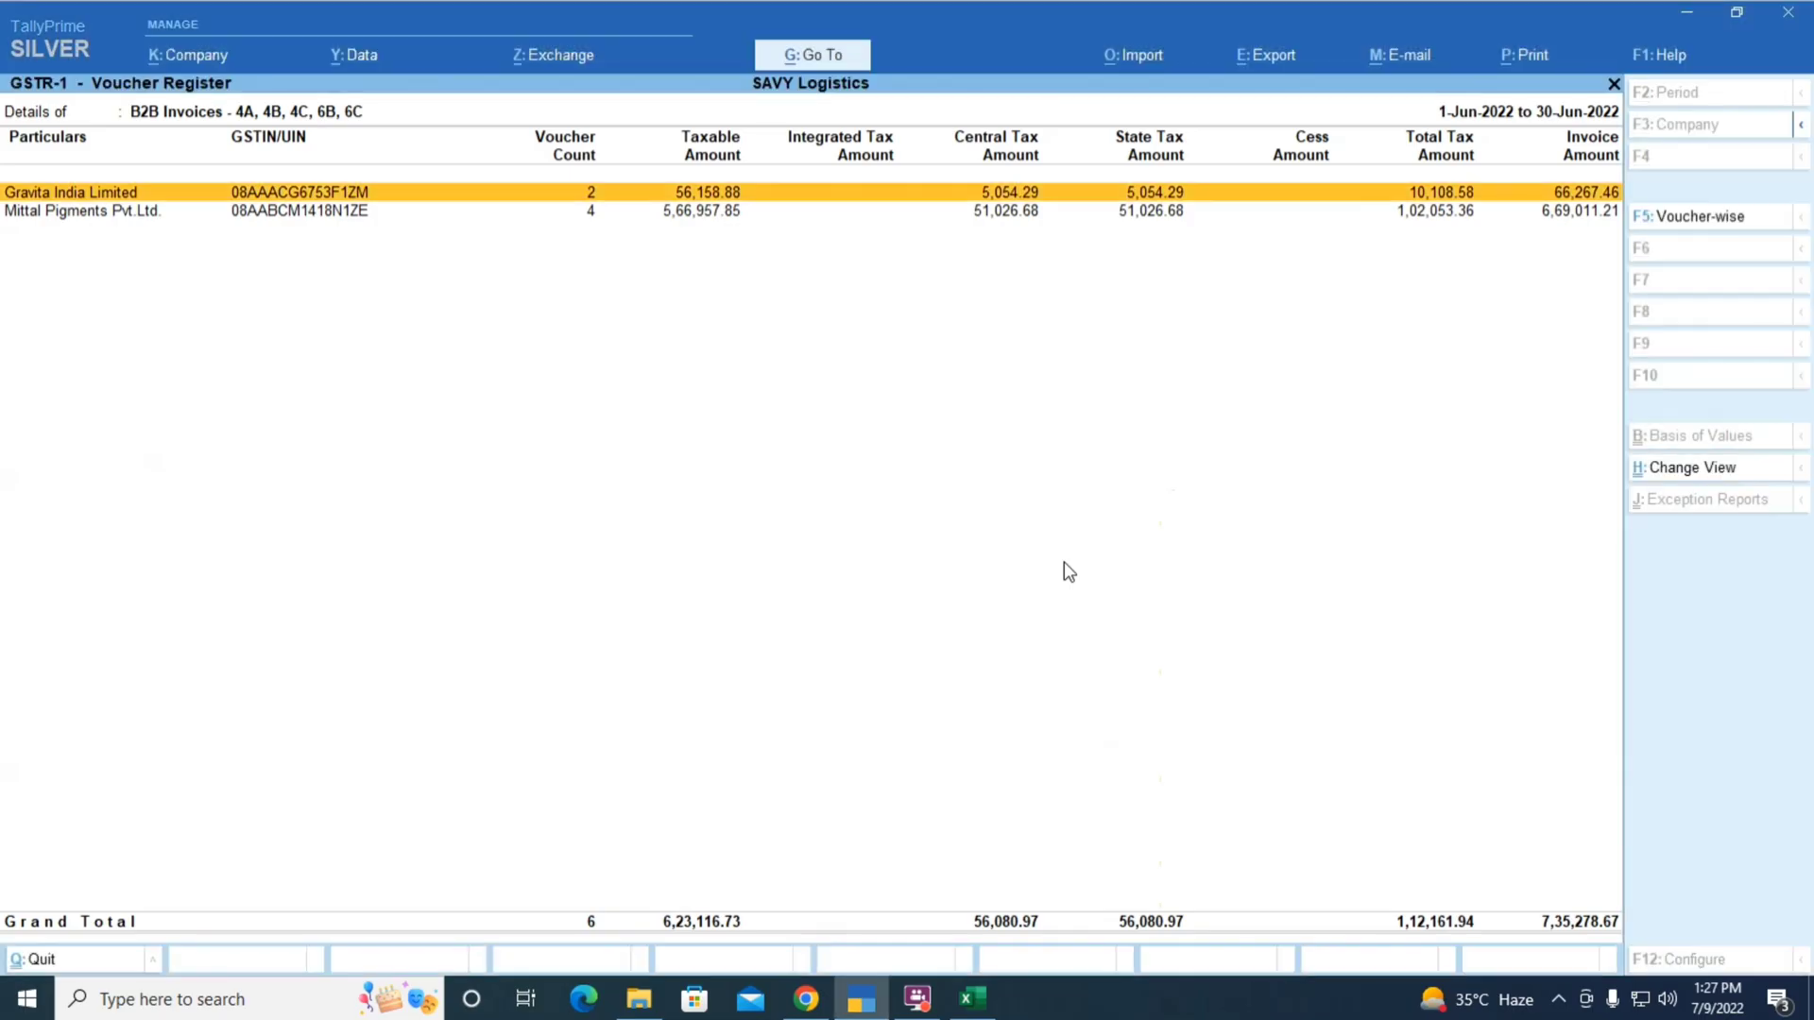
{"action": "key", "text": "alt+Tab"}
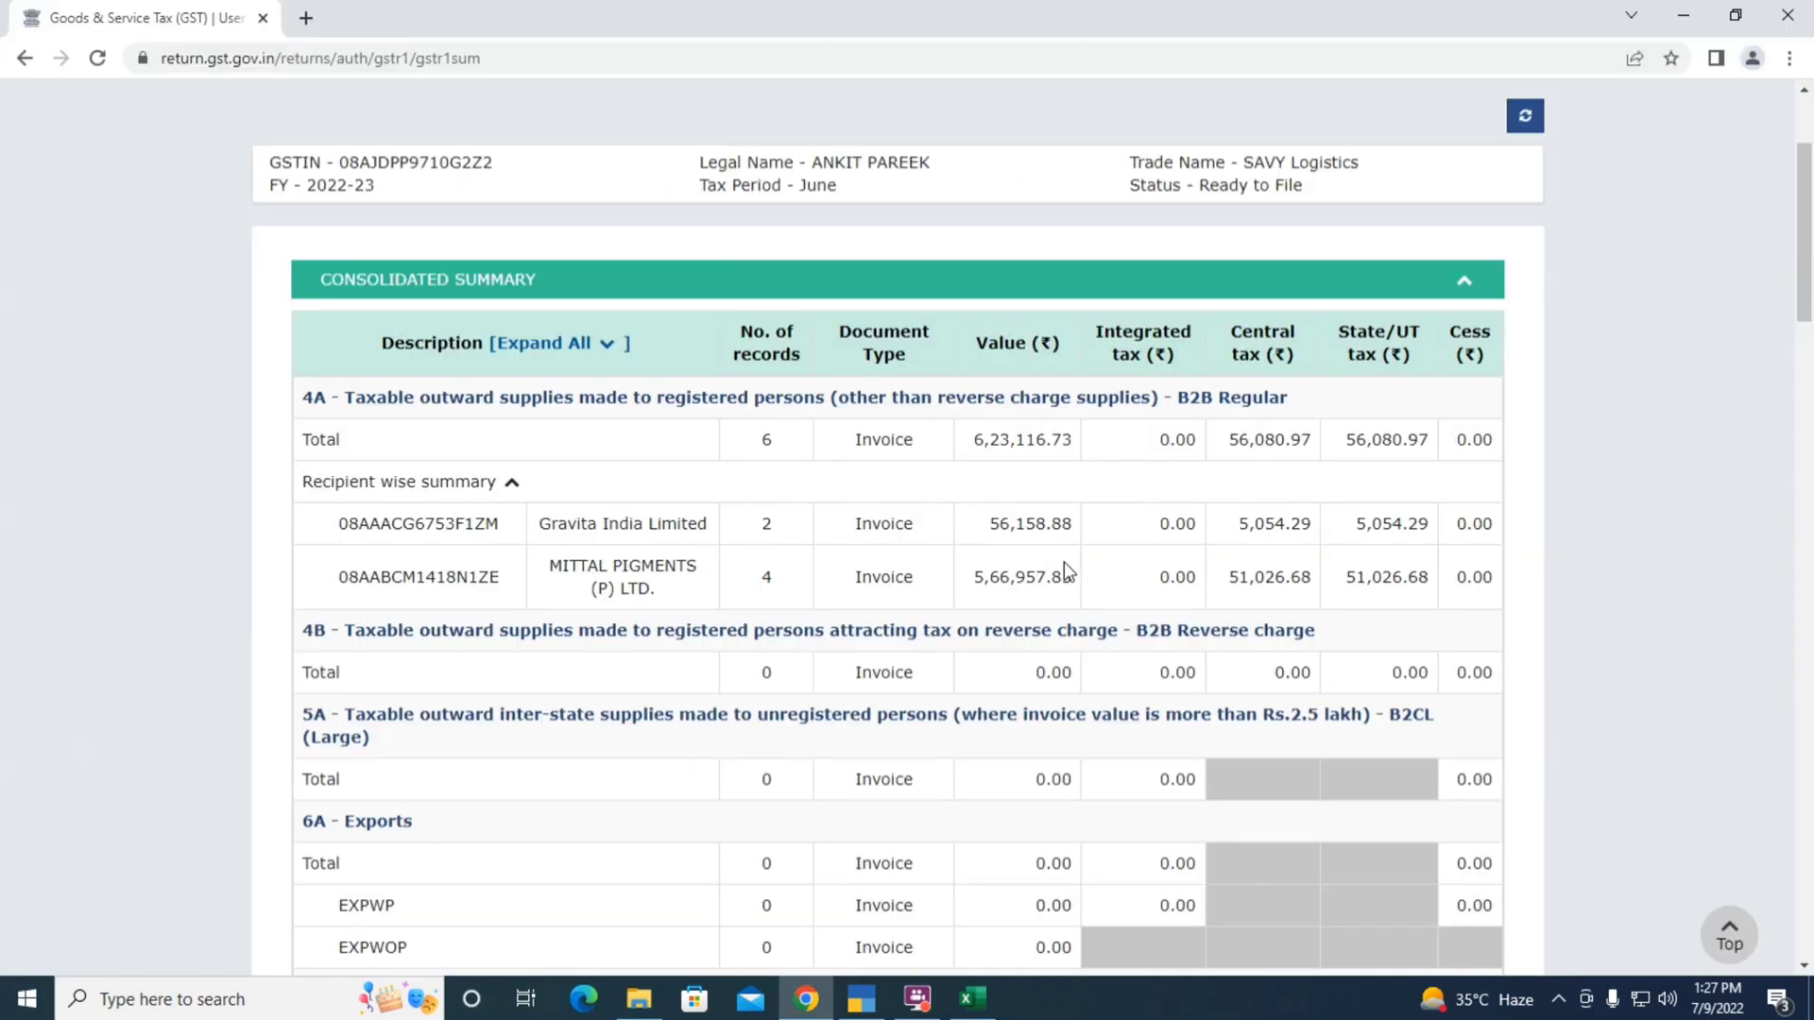
{"action": "key", "text": "alt+Tab"}
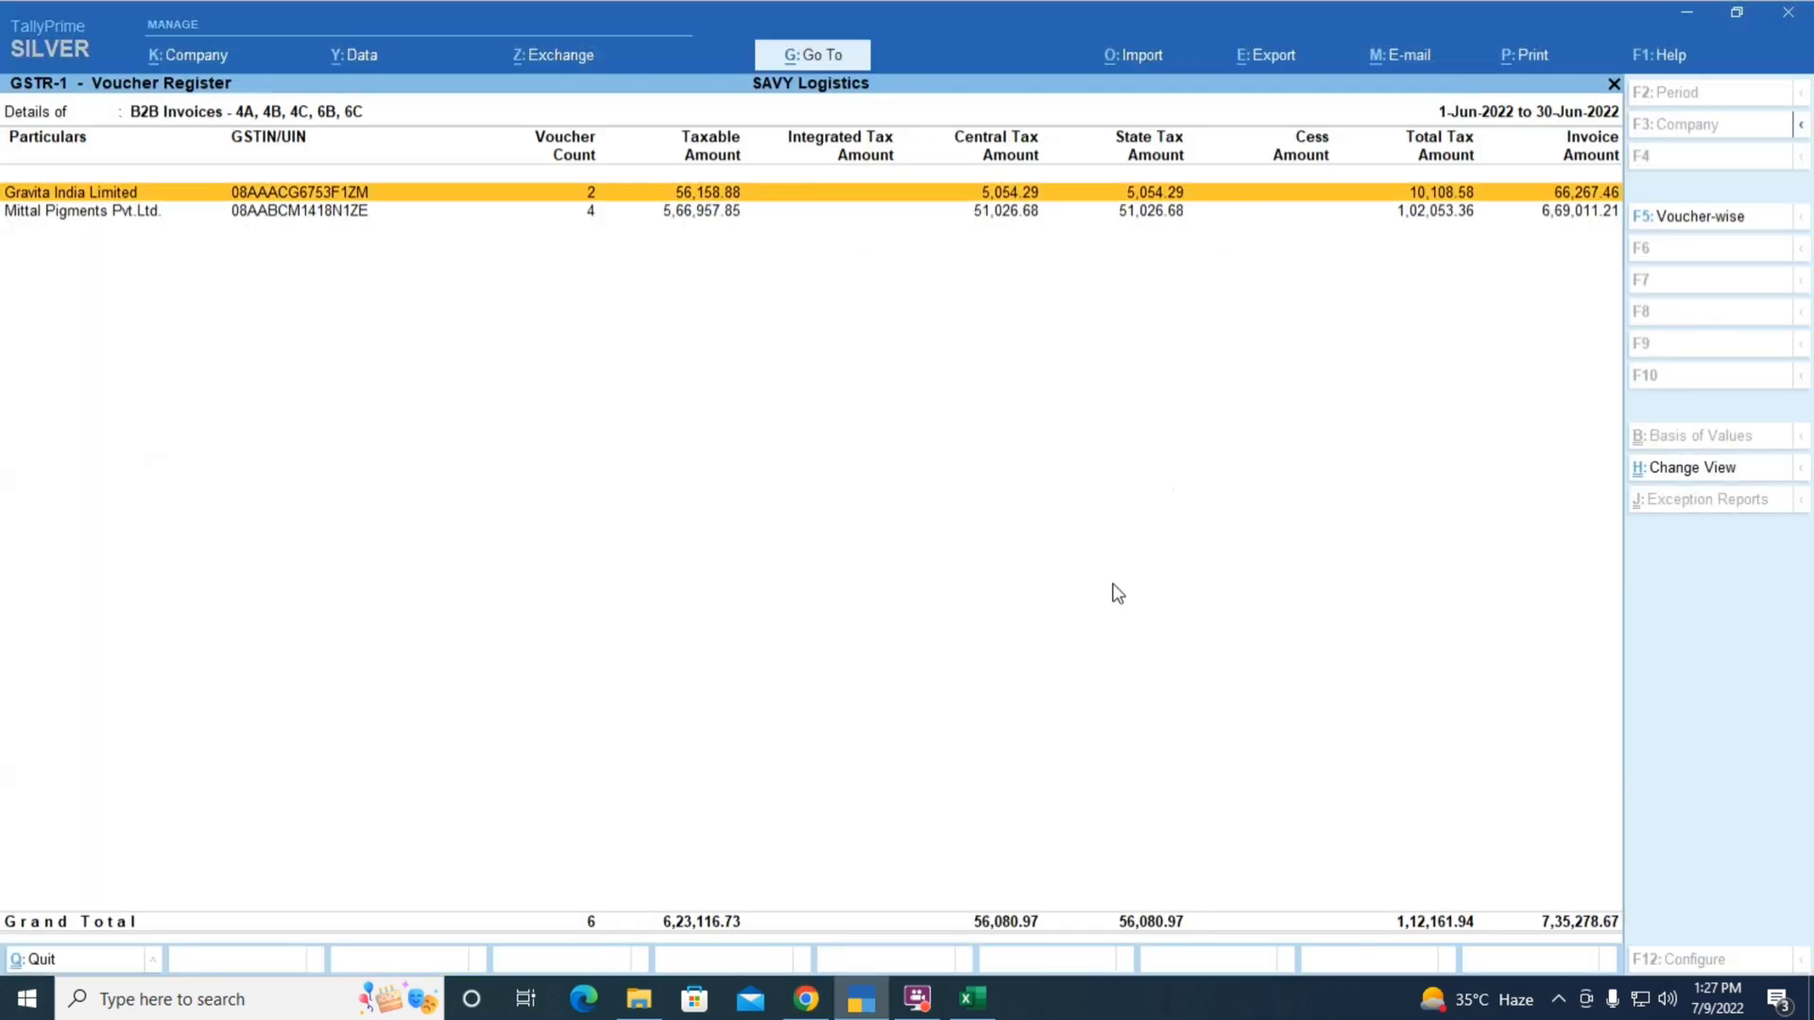
{"action": "key", "text": "alt+Tab"}
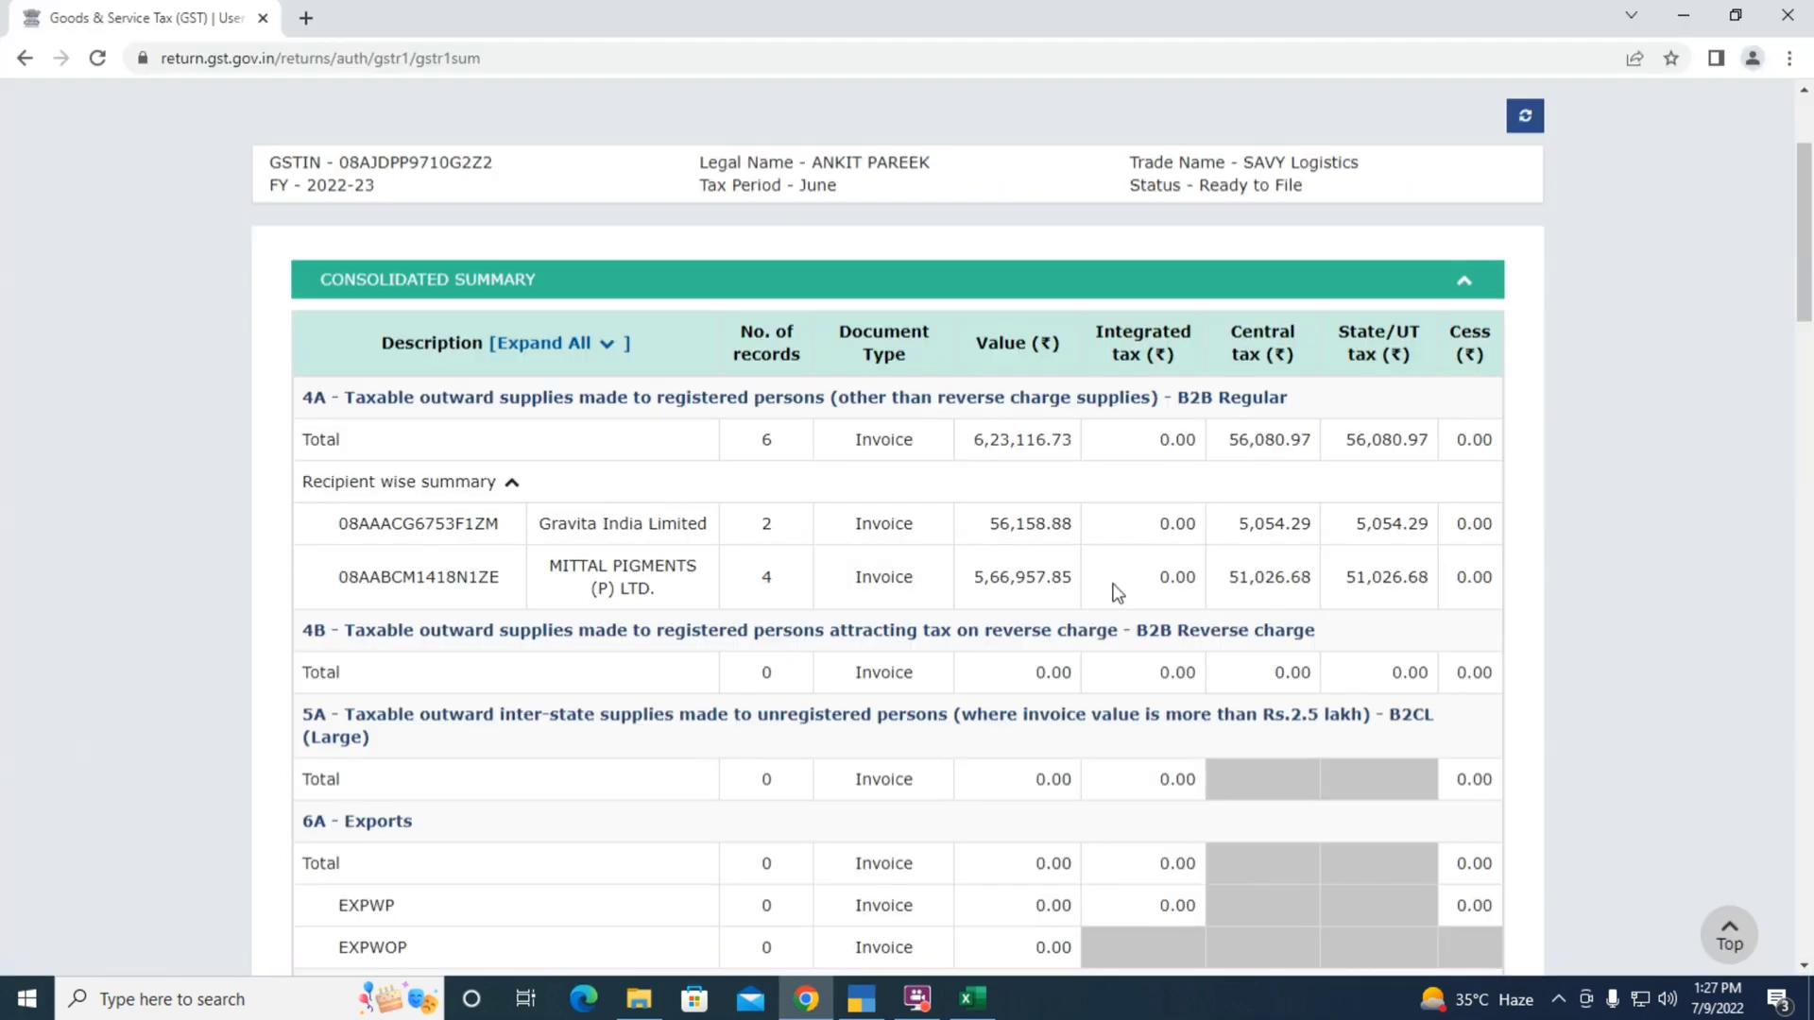
{"action": "scroll", "coordinate": [637, 515], "scroll_direction": "down", "scroll_amount": 7}
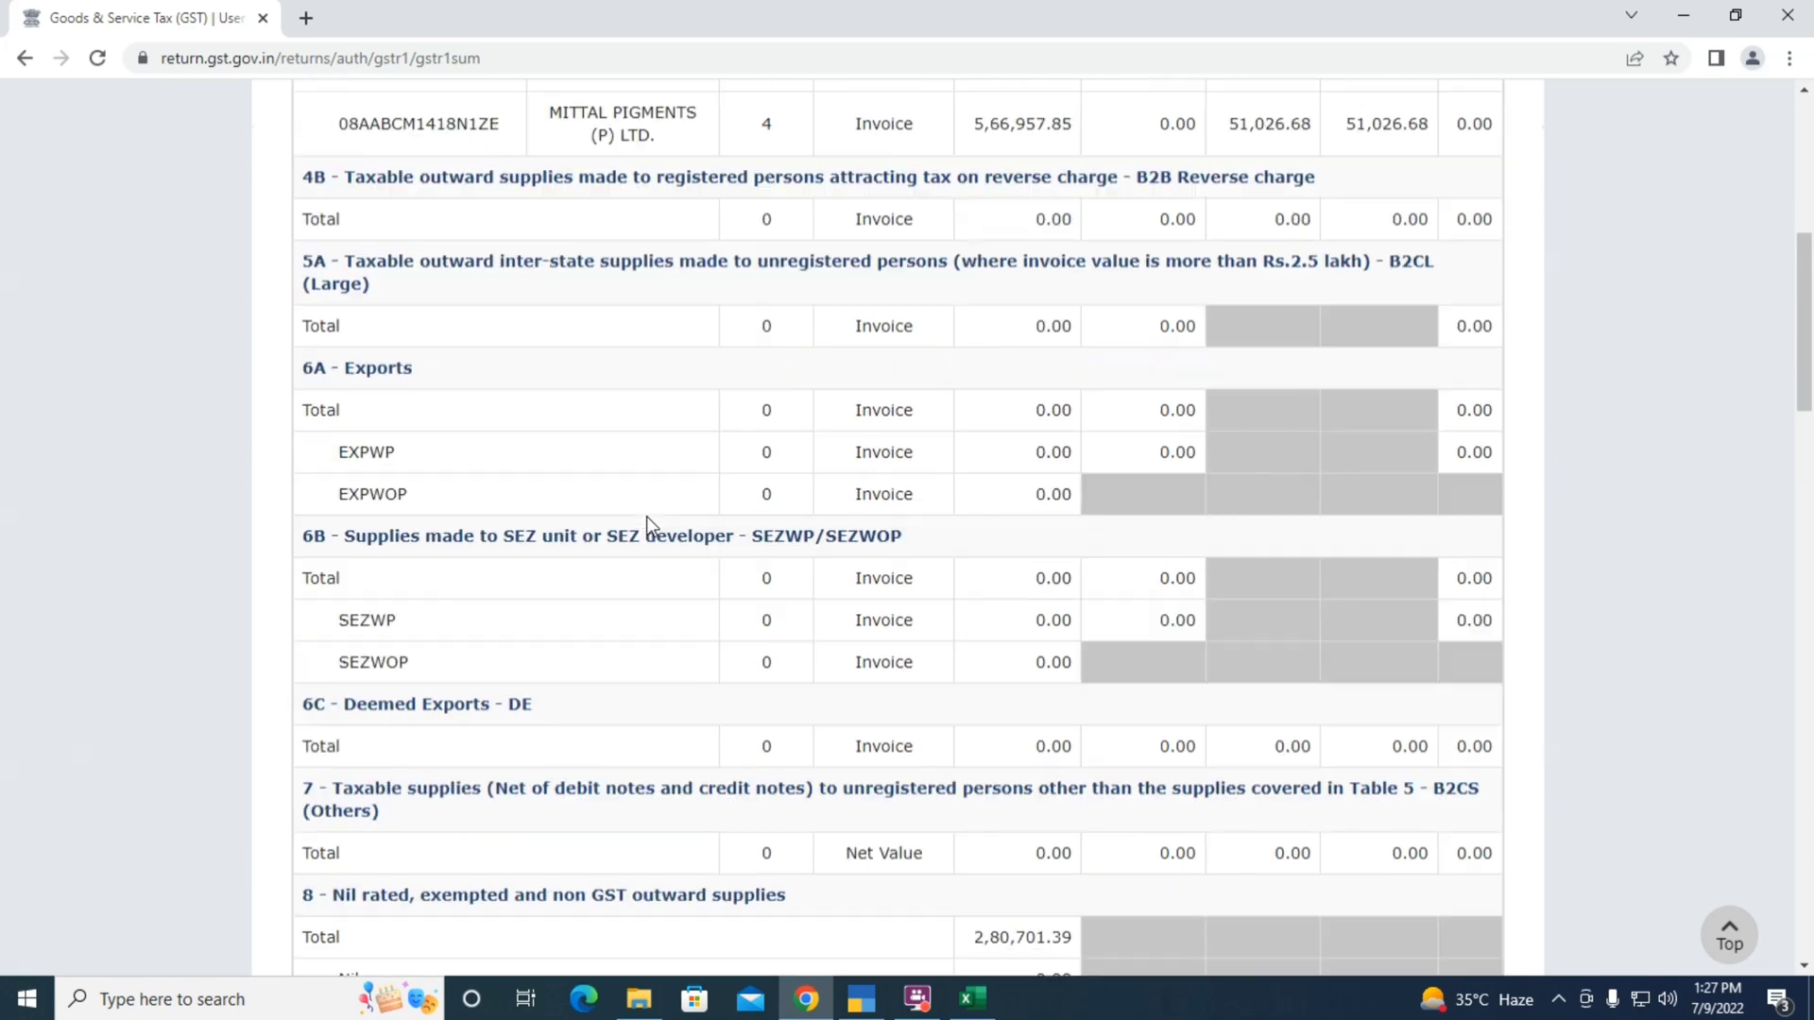
{"action": "scroll", "coordinate": [457, 518], "scroll_direction": "down", "scroll_amount": 1}
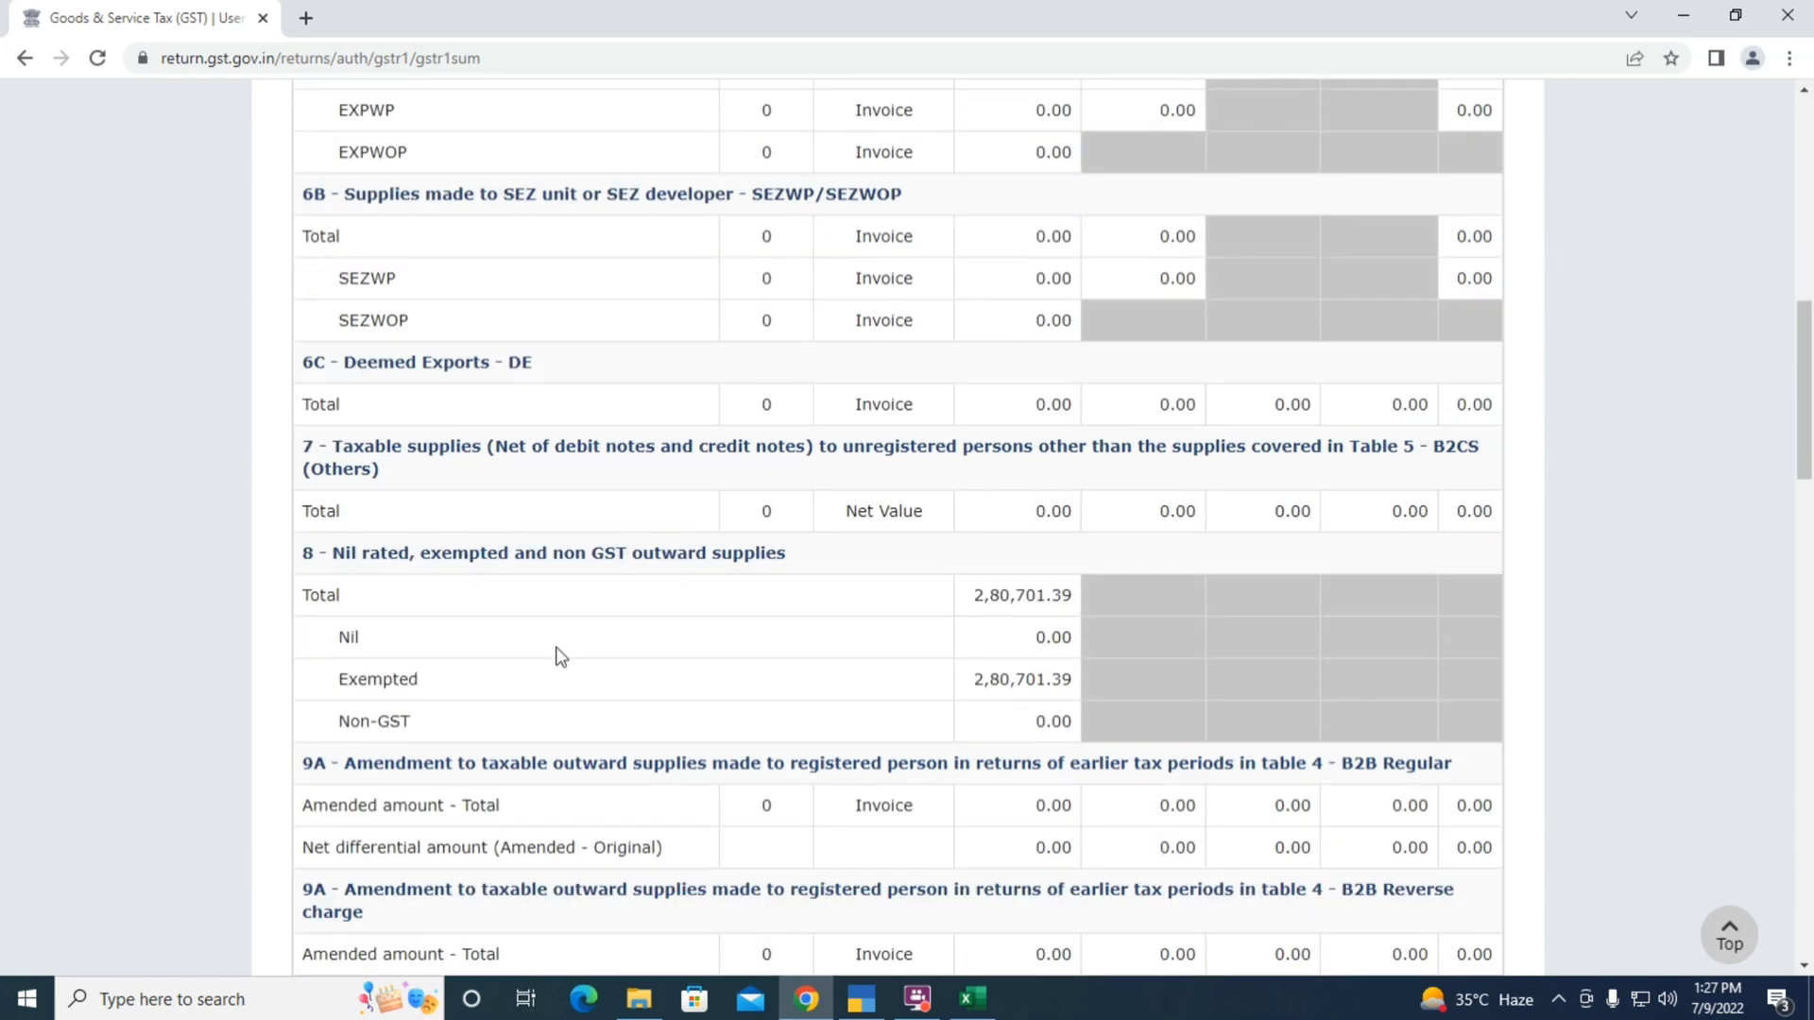
Return to Tally's GSTR-1 overview and move to the Nil Rated Invoices line
{"action": "key", "text": "alt+Tab"}
{"action": "key", "text": "Escape"}
{"action": "key", "text": "Down"}
{"action": "key", "text": "Down"}
{"action": "key", "text": "Down"}
{"action": "key", "text": "Down"}
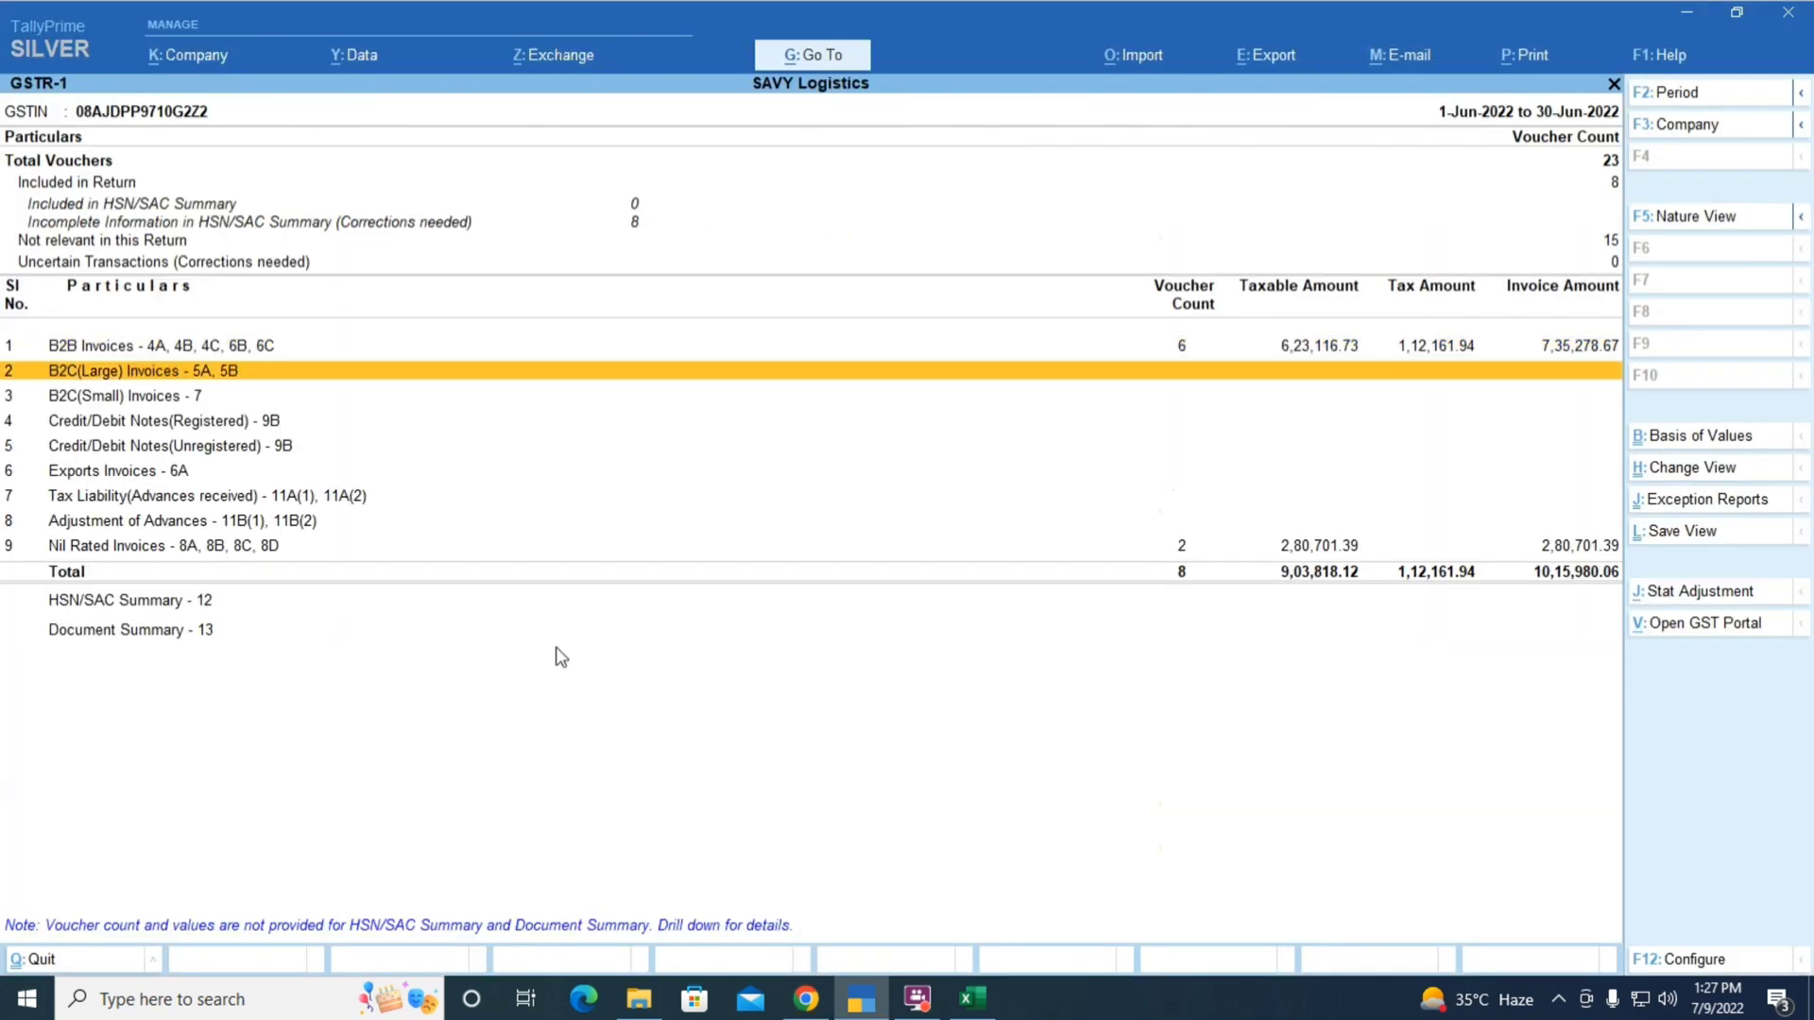
{"action": "key", "text": "Down"}
{"action": "key", "text": "Down"}
{"action": "key", "text": "Down"}
{"action": "key", "text": "Down"}
{"action": "key", "text": "alt+Tab"}
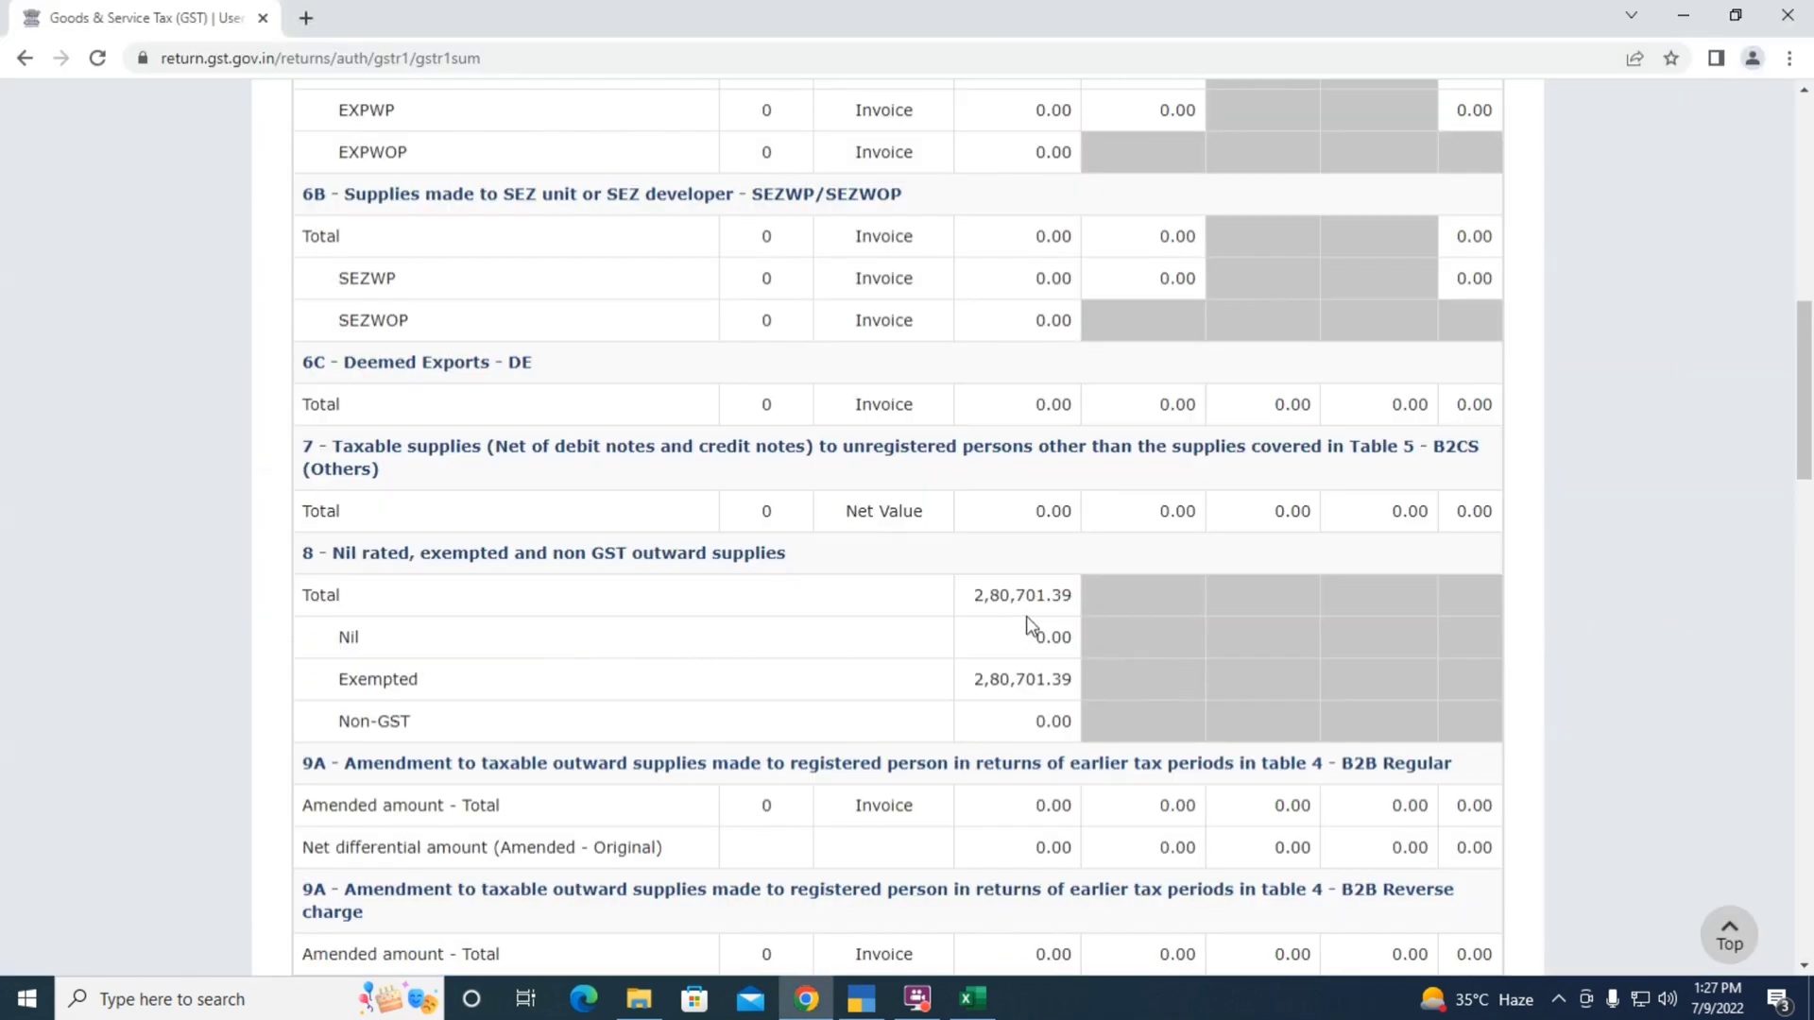
Confirm nil rated 2,80,701.39 matches Tally, then review the summary to total liability 9,03,818.12
{"action": "key", "text": "alt+Tab"}
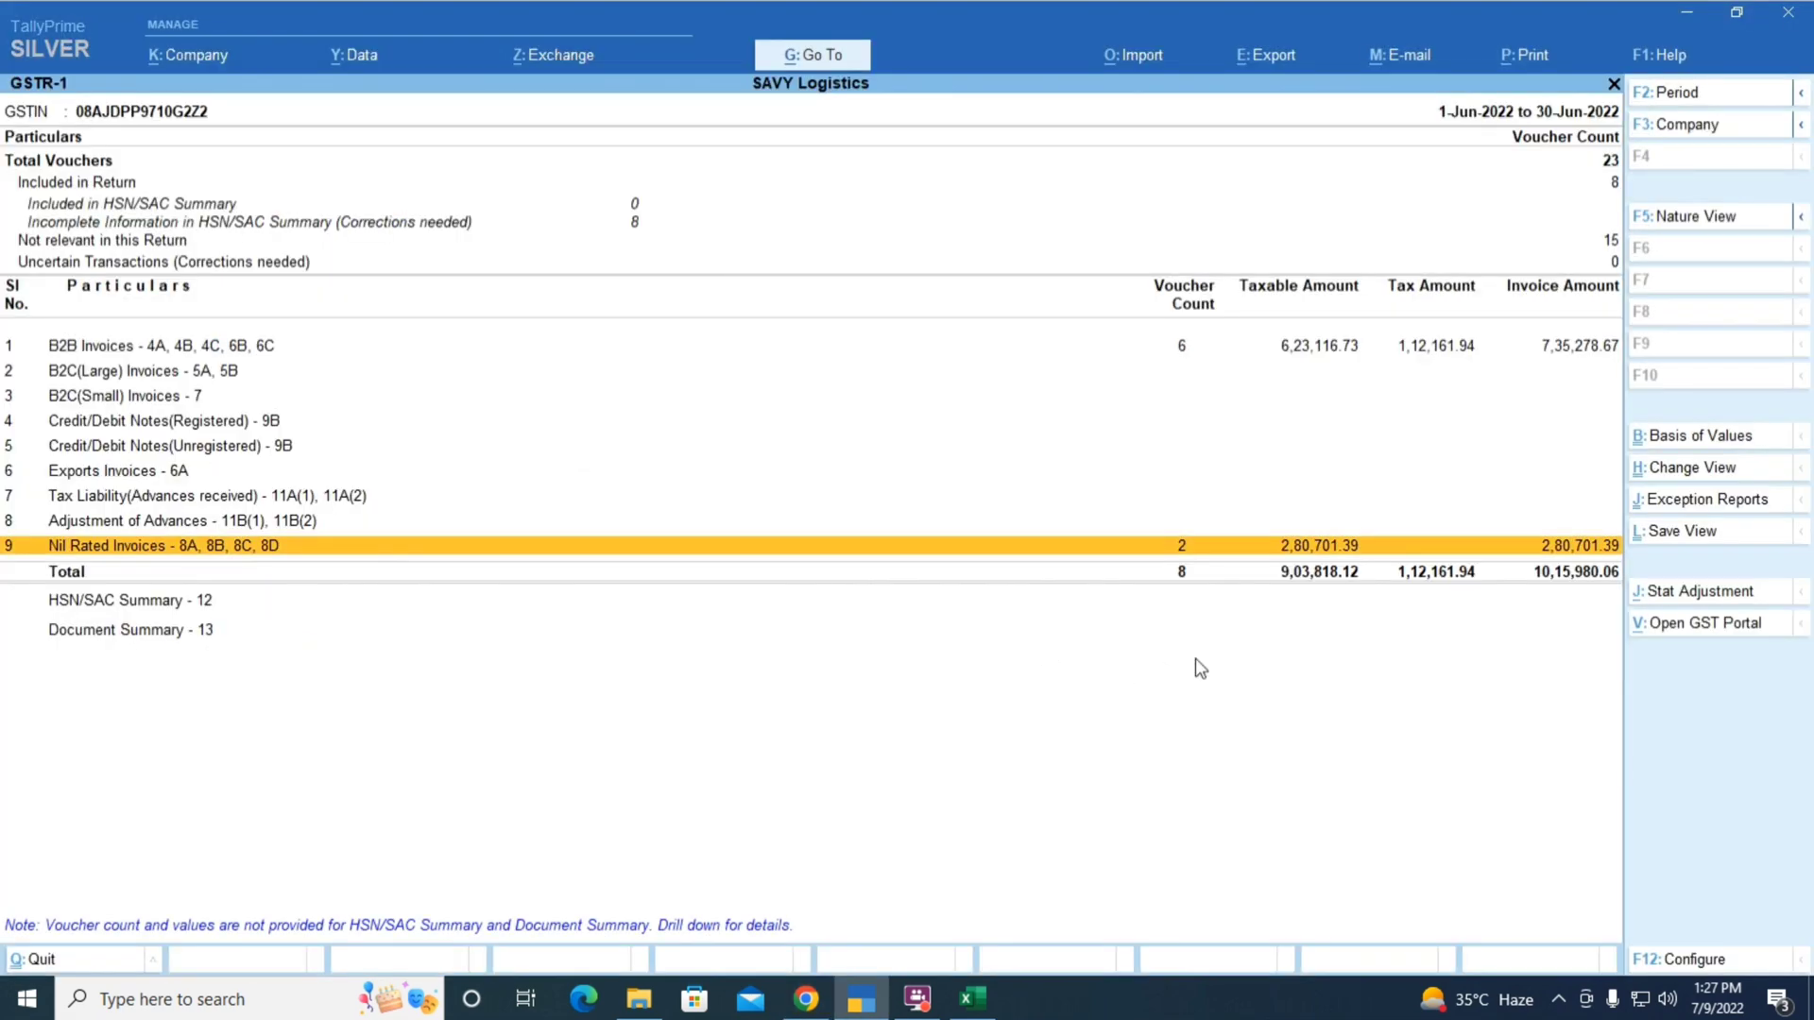
{"action": "key", "text": "alt+Tab"}
{"action": "scroll", "coordinate": [735, 643], "scroll_direction": "down", "scroll_amount": 2}
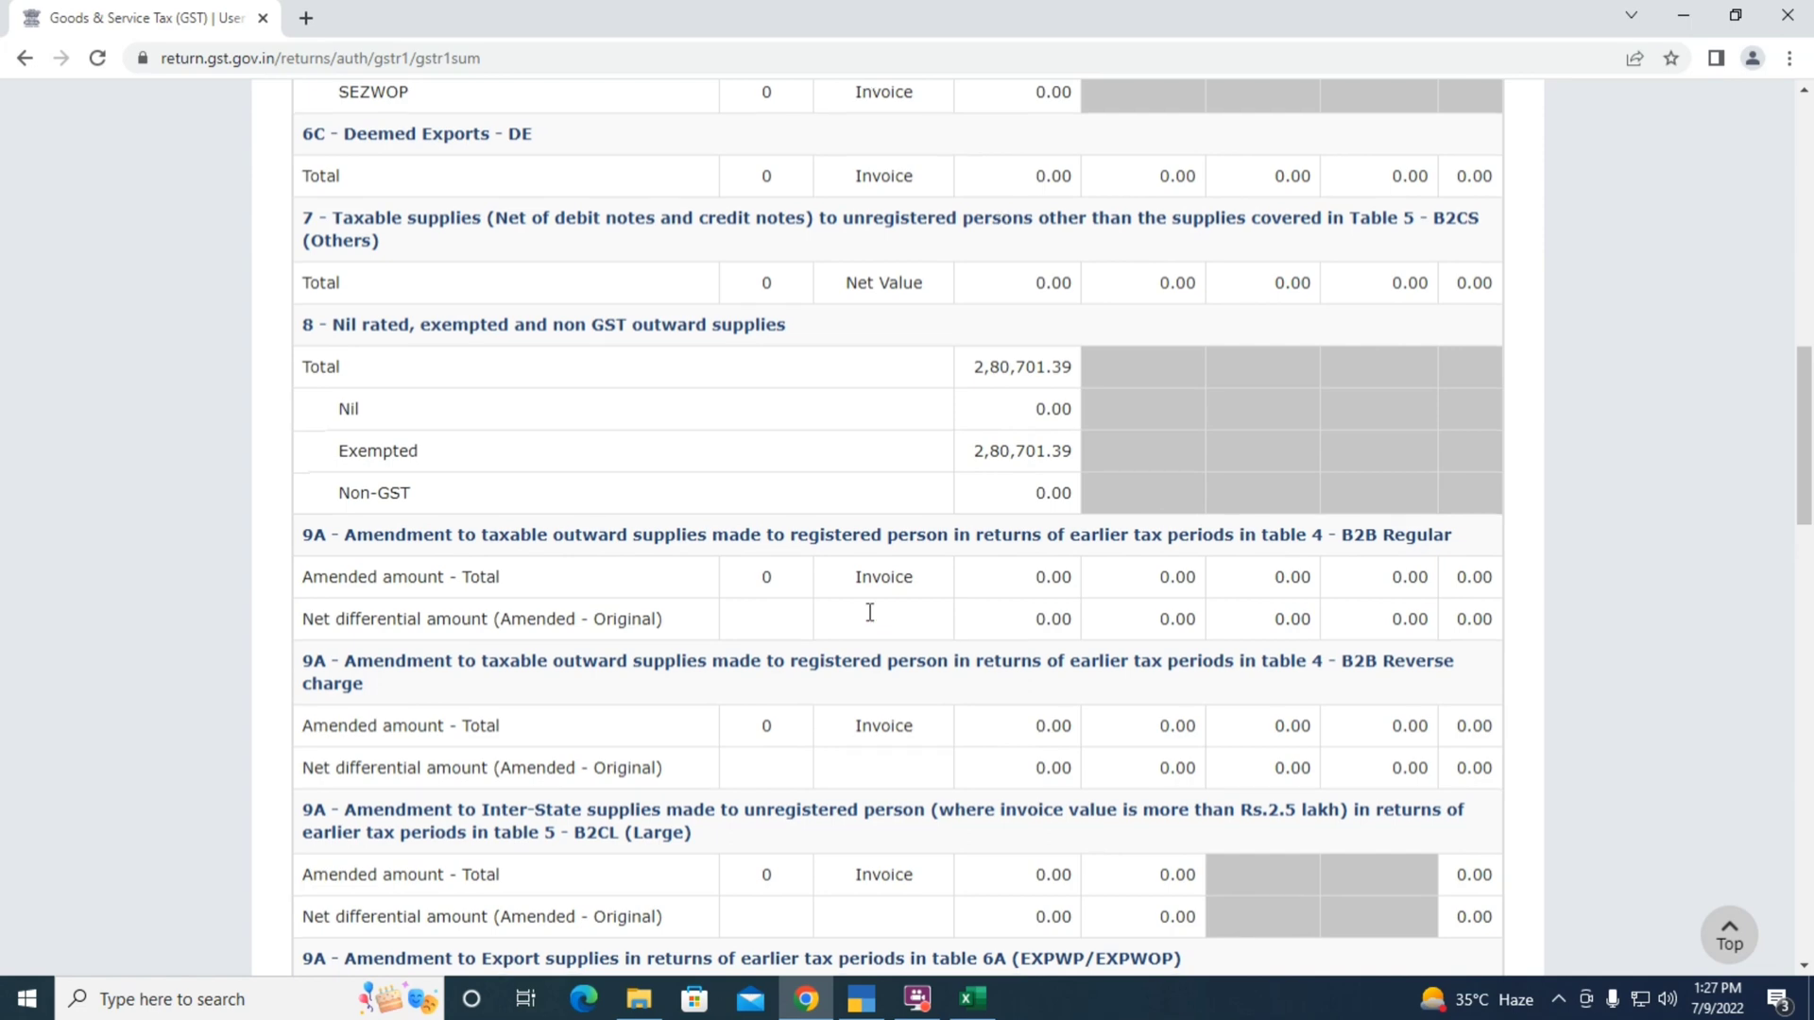
{"action": "scroll", "coordinate": [869, 616], "scroll_direction": "down", "scroll_amount": 2}
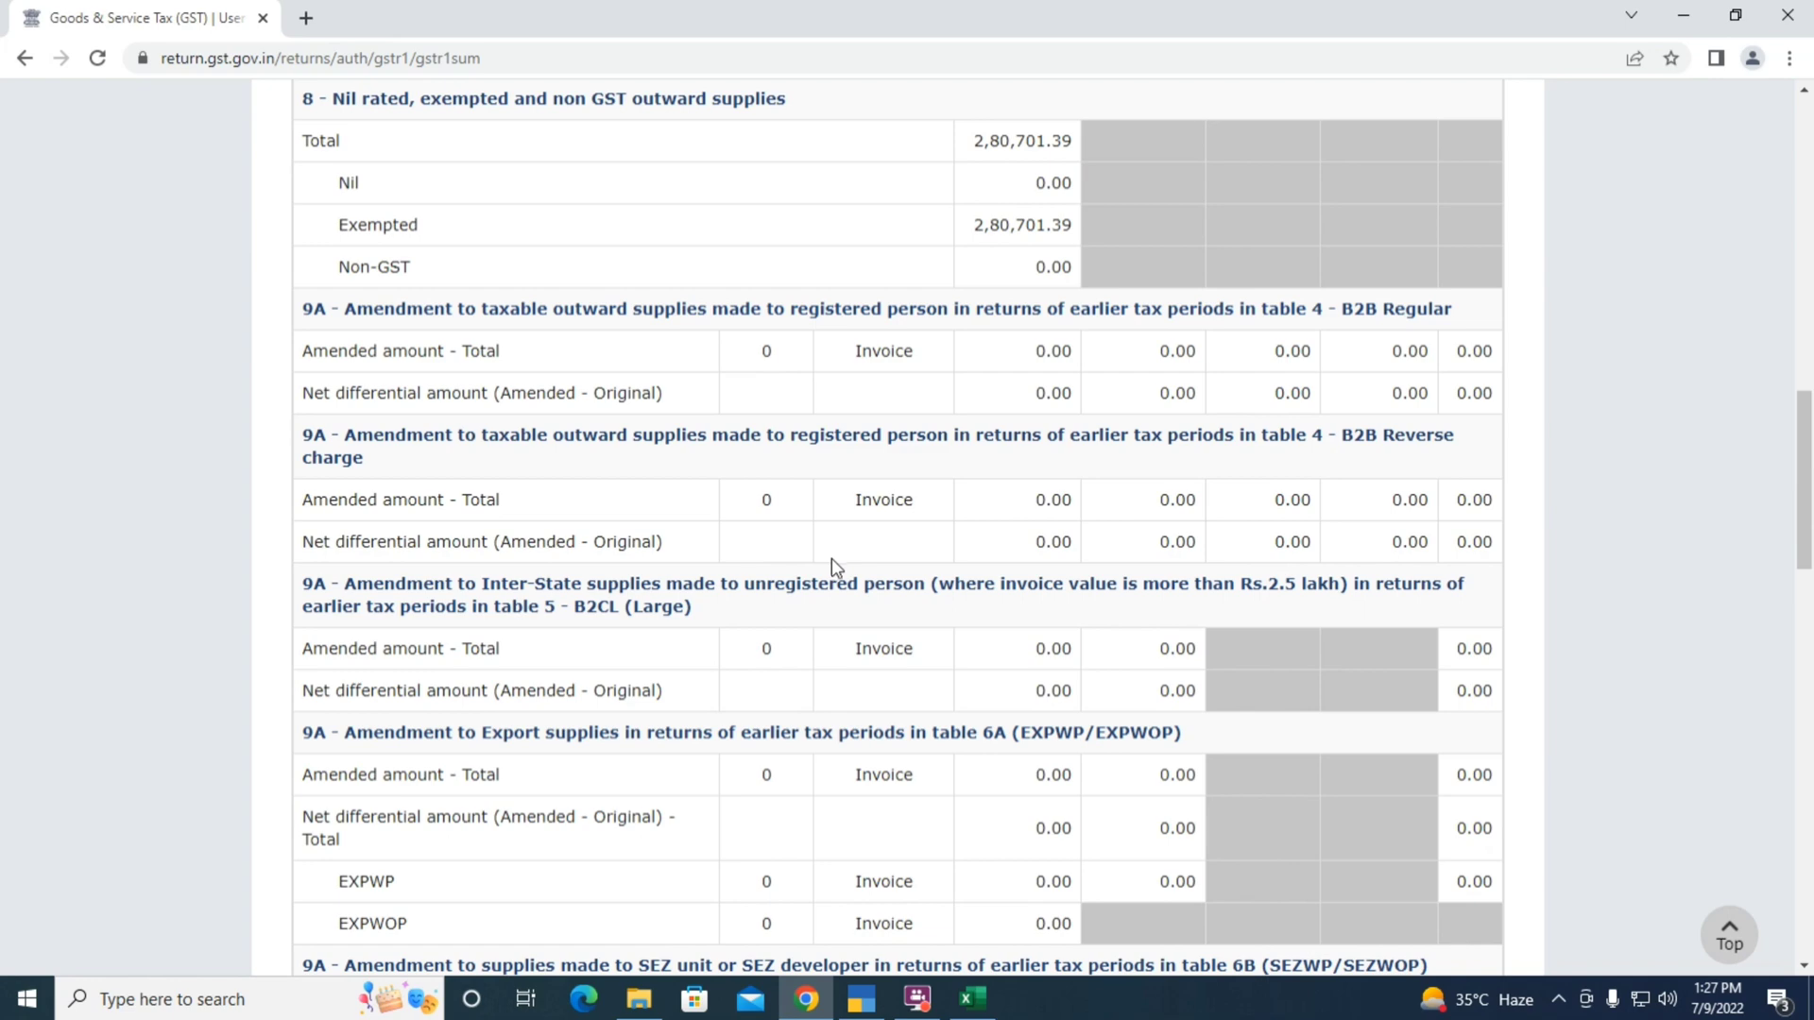
{"action": "scroll", "coordinate": [797, 532], "scroll_direction": "down", "scroll_amount": 3}
{"action": "scroll", "coordinate": [796, 532], "scroll_direction": "down", "scroll_amount": 6}
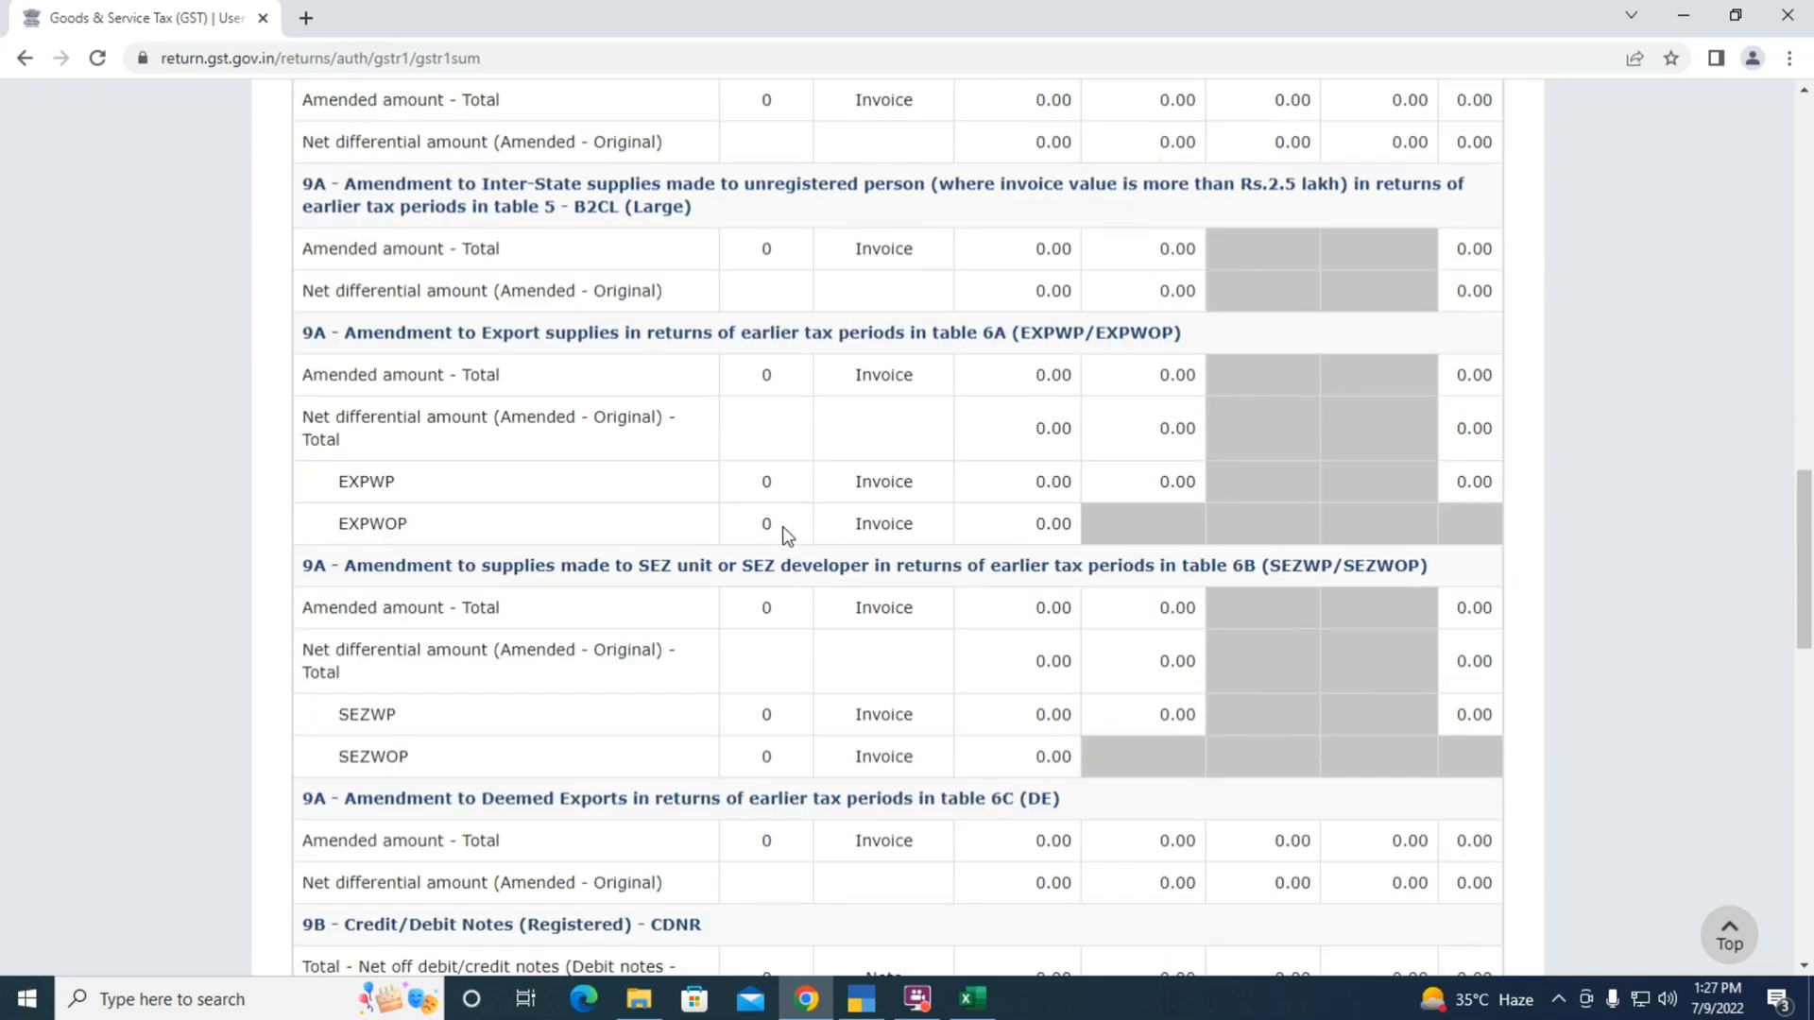
{"action": "scroll", "coordinate": [694, 593], "scroll_direction": "down", "scroll_amount": 7}
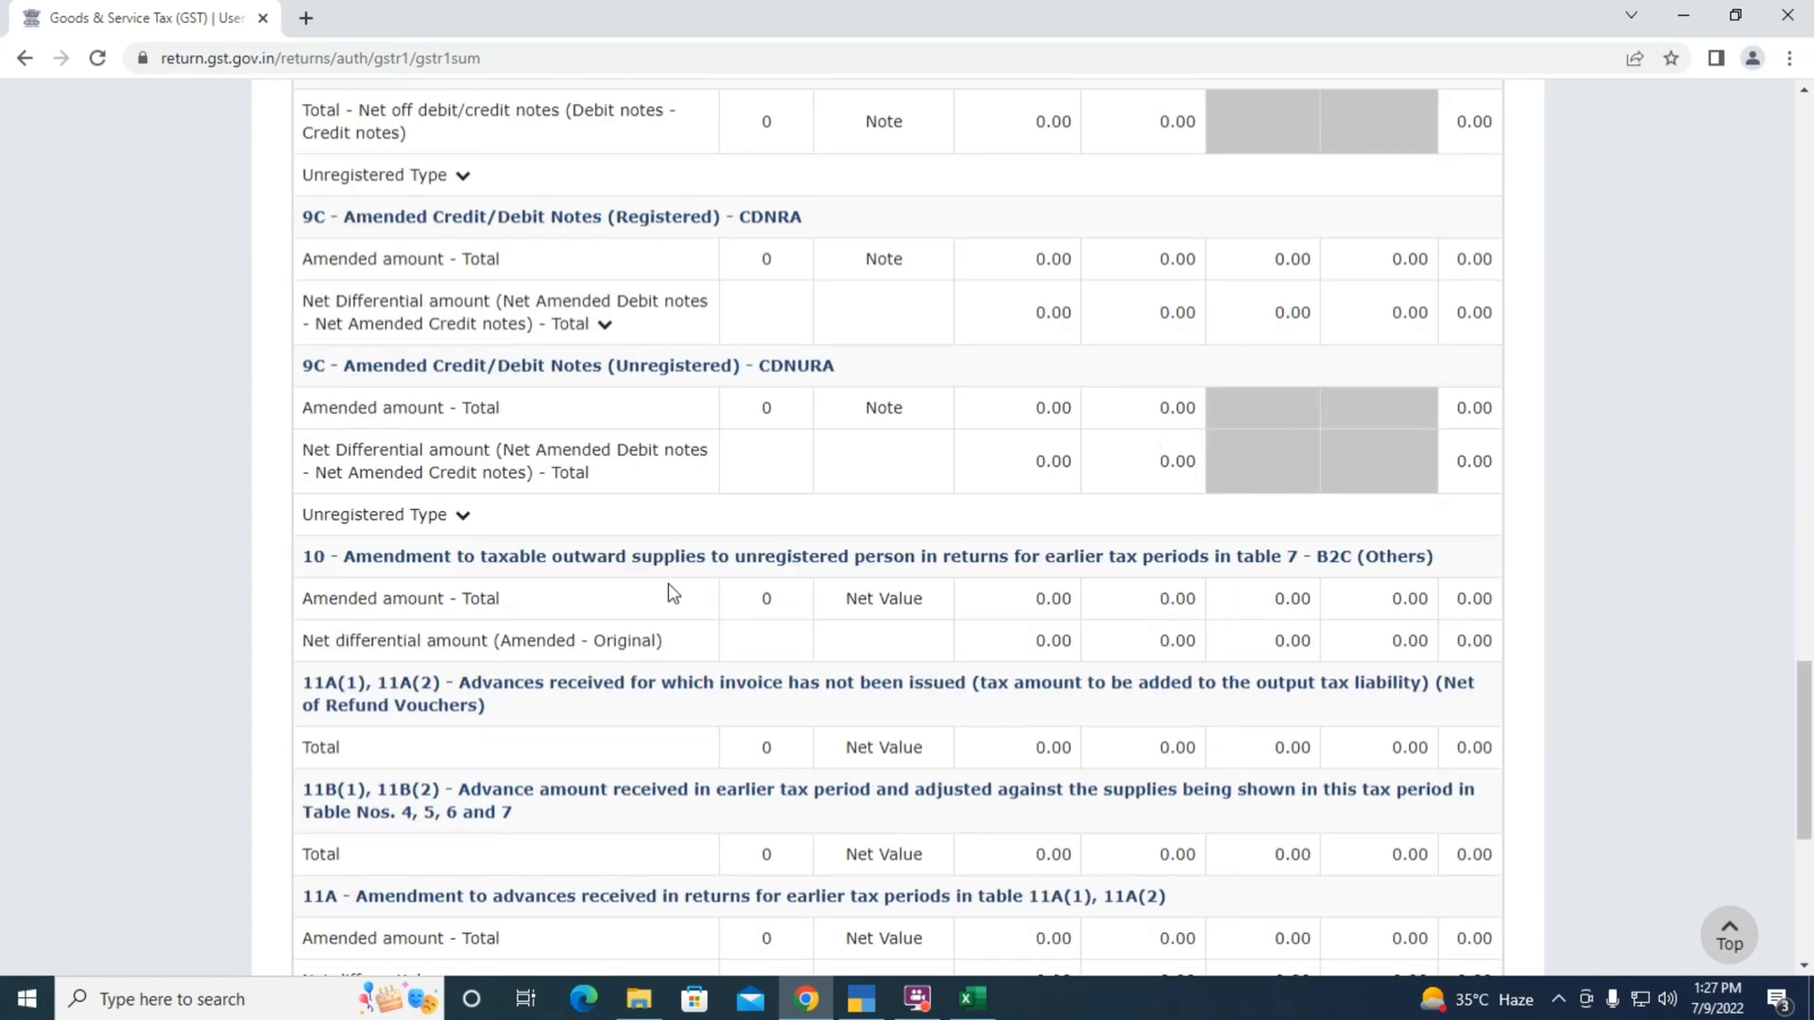
{"action": "scroll", "coordinate": [631, 636], "scroll_direction": "down", "scroll_amount": 3}
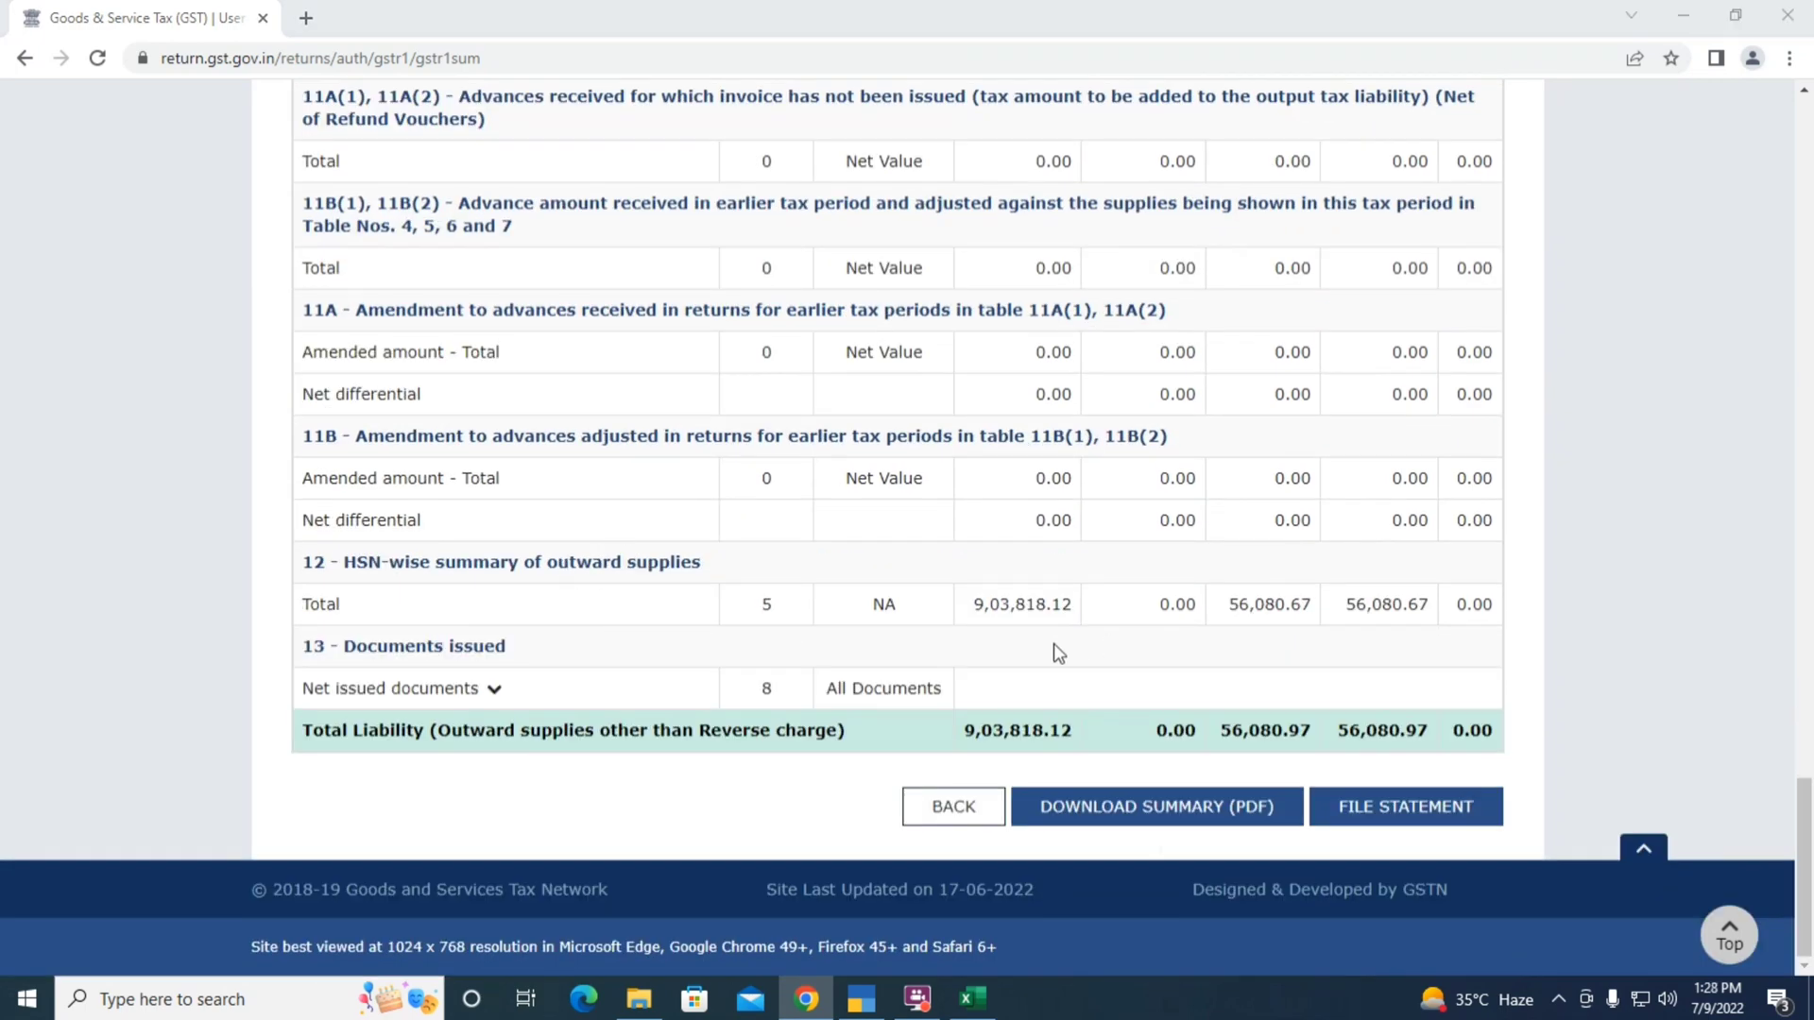
{"action": "key", "text": "alt+Tab"}
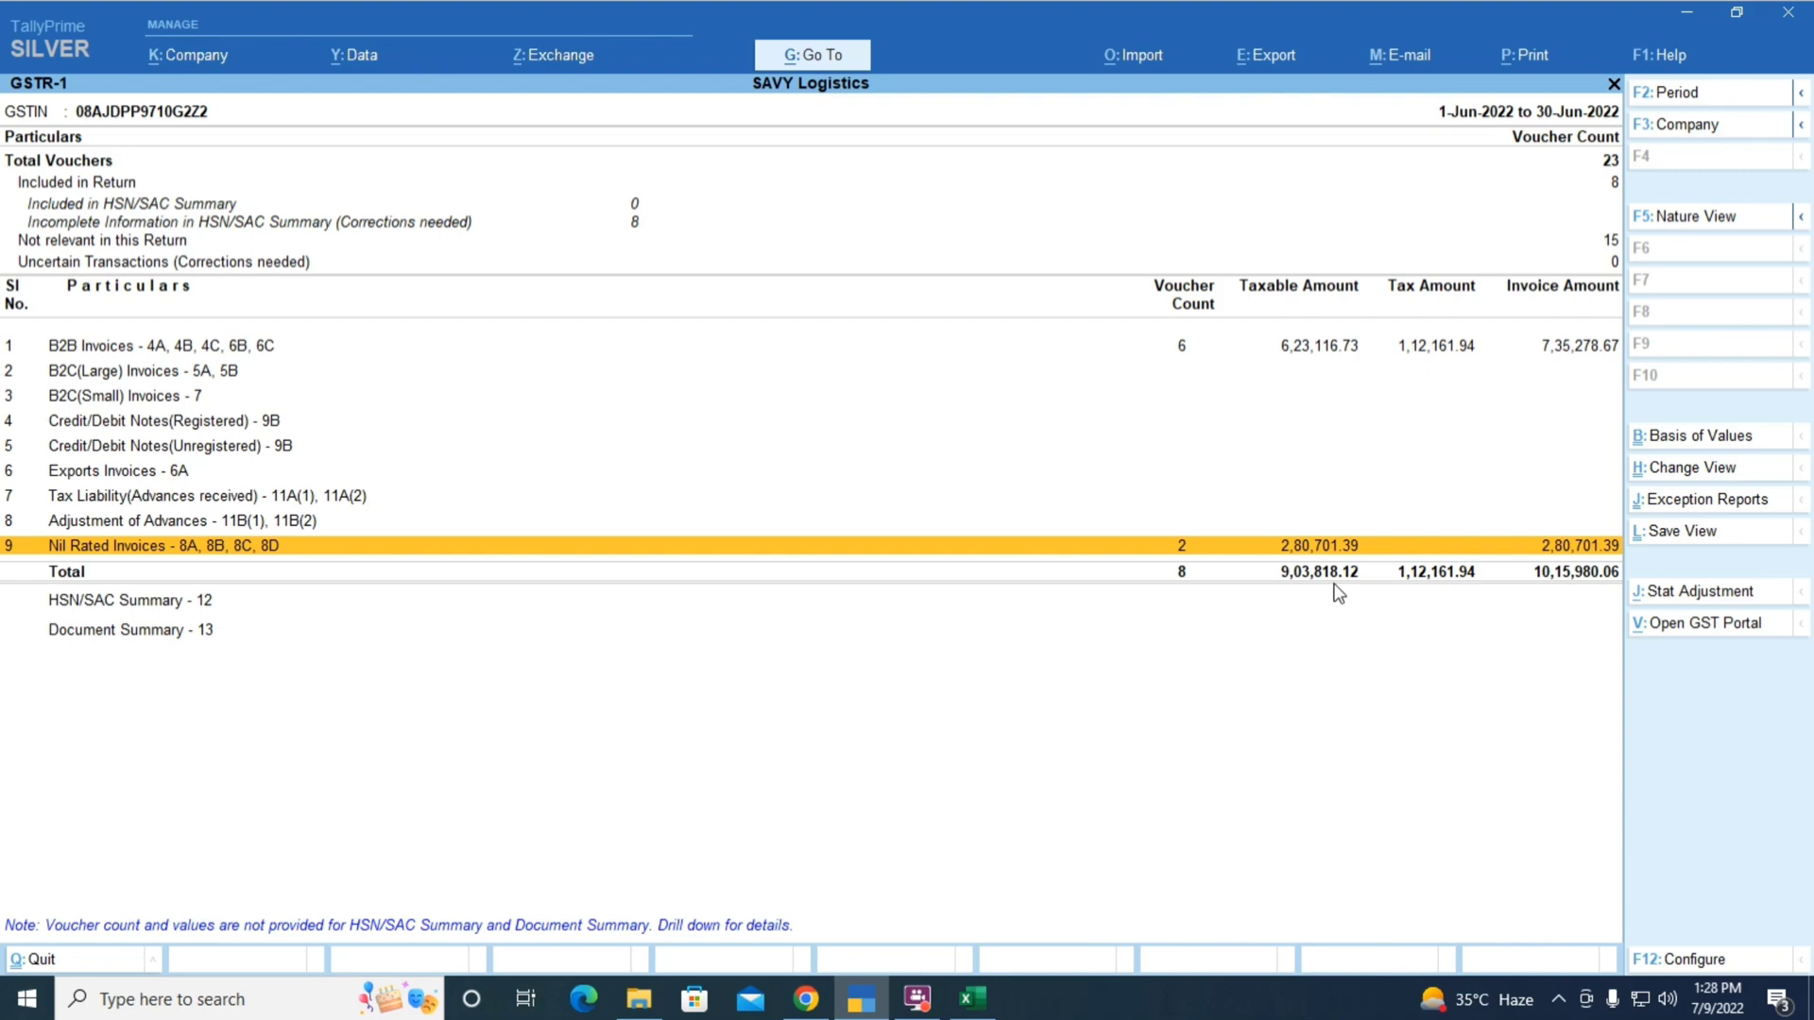
{"action": "key", "text": "alt+Tab"}
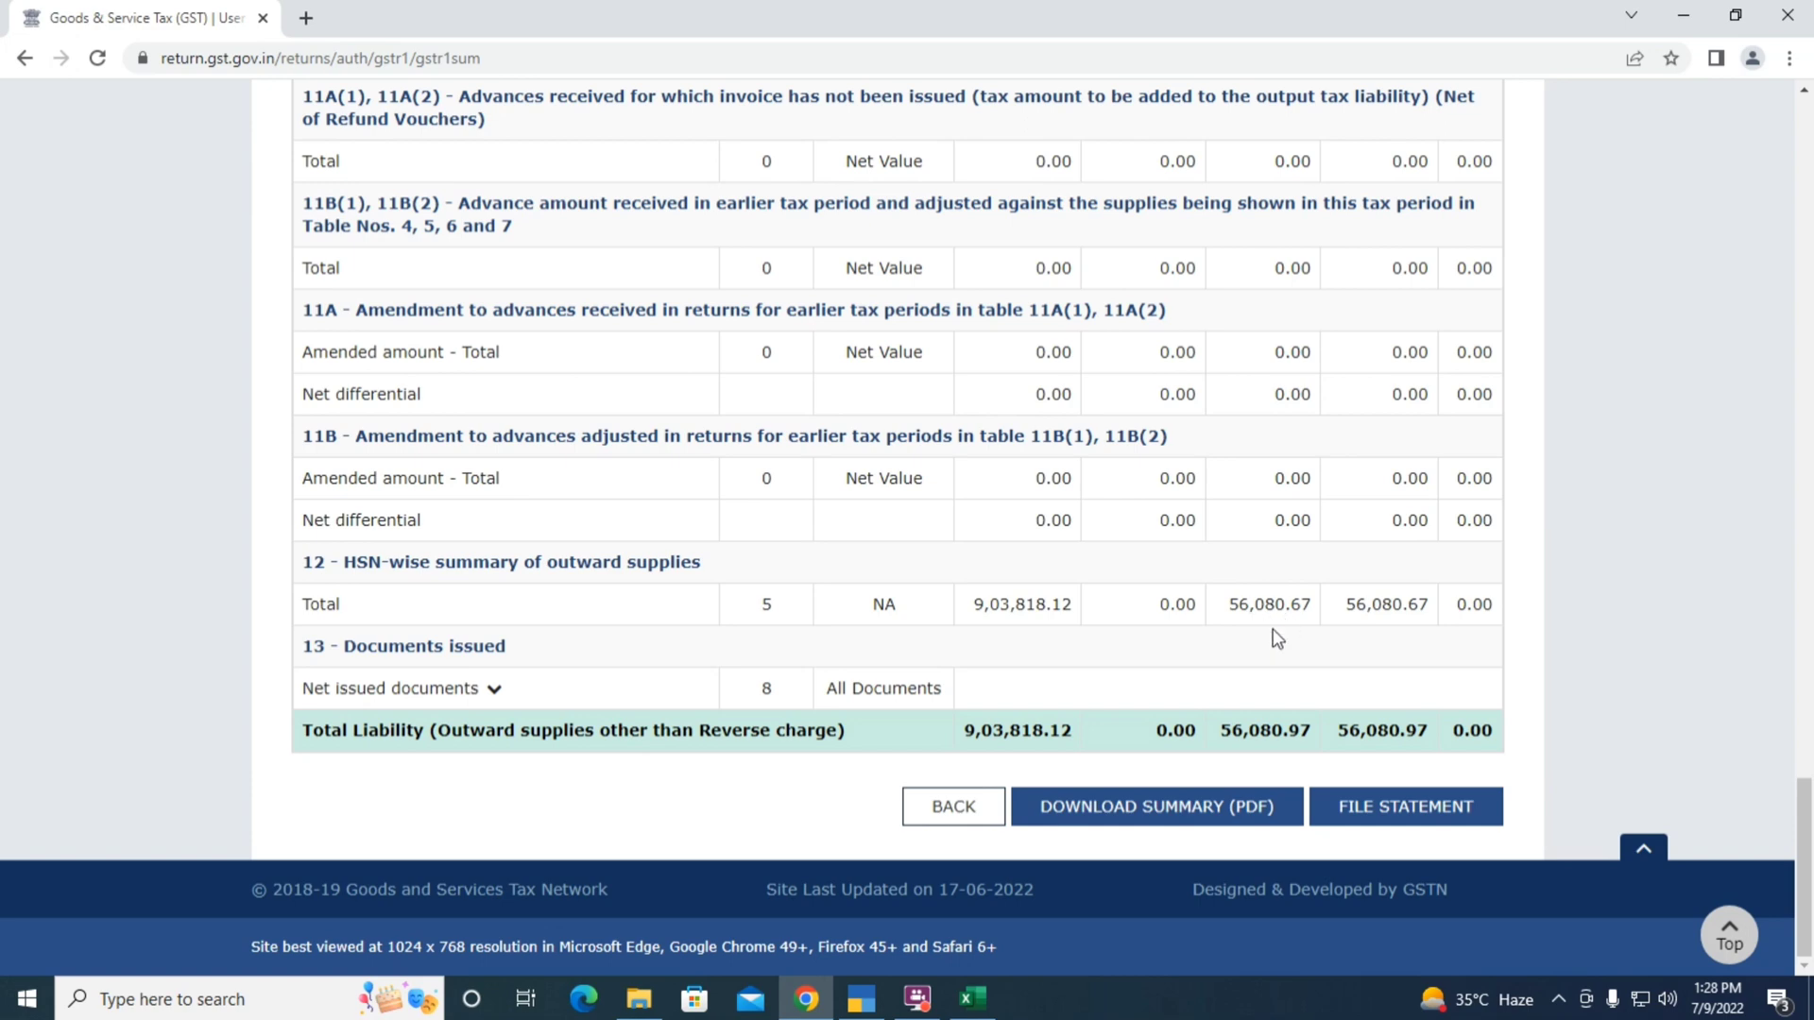
{"action": "key", "text": "alt+Tab"}
{"action": "key", "text": "Up"}
{"action": "key", "text": "Up"}
{"action": "key", "text": "Up"}
{"action": "key", "text": "Up"}
{"action": "key", "text": "Up"}
{"action": "key", "text": "Up"}
{"action": "key", "text": "Up"}
{"action": "key", "text": "Up"}
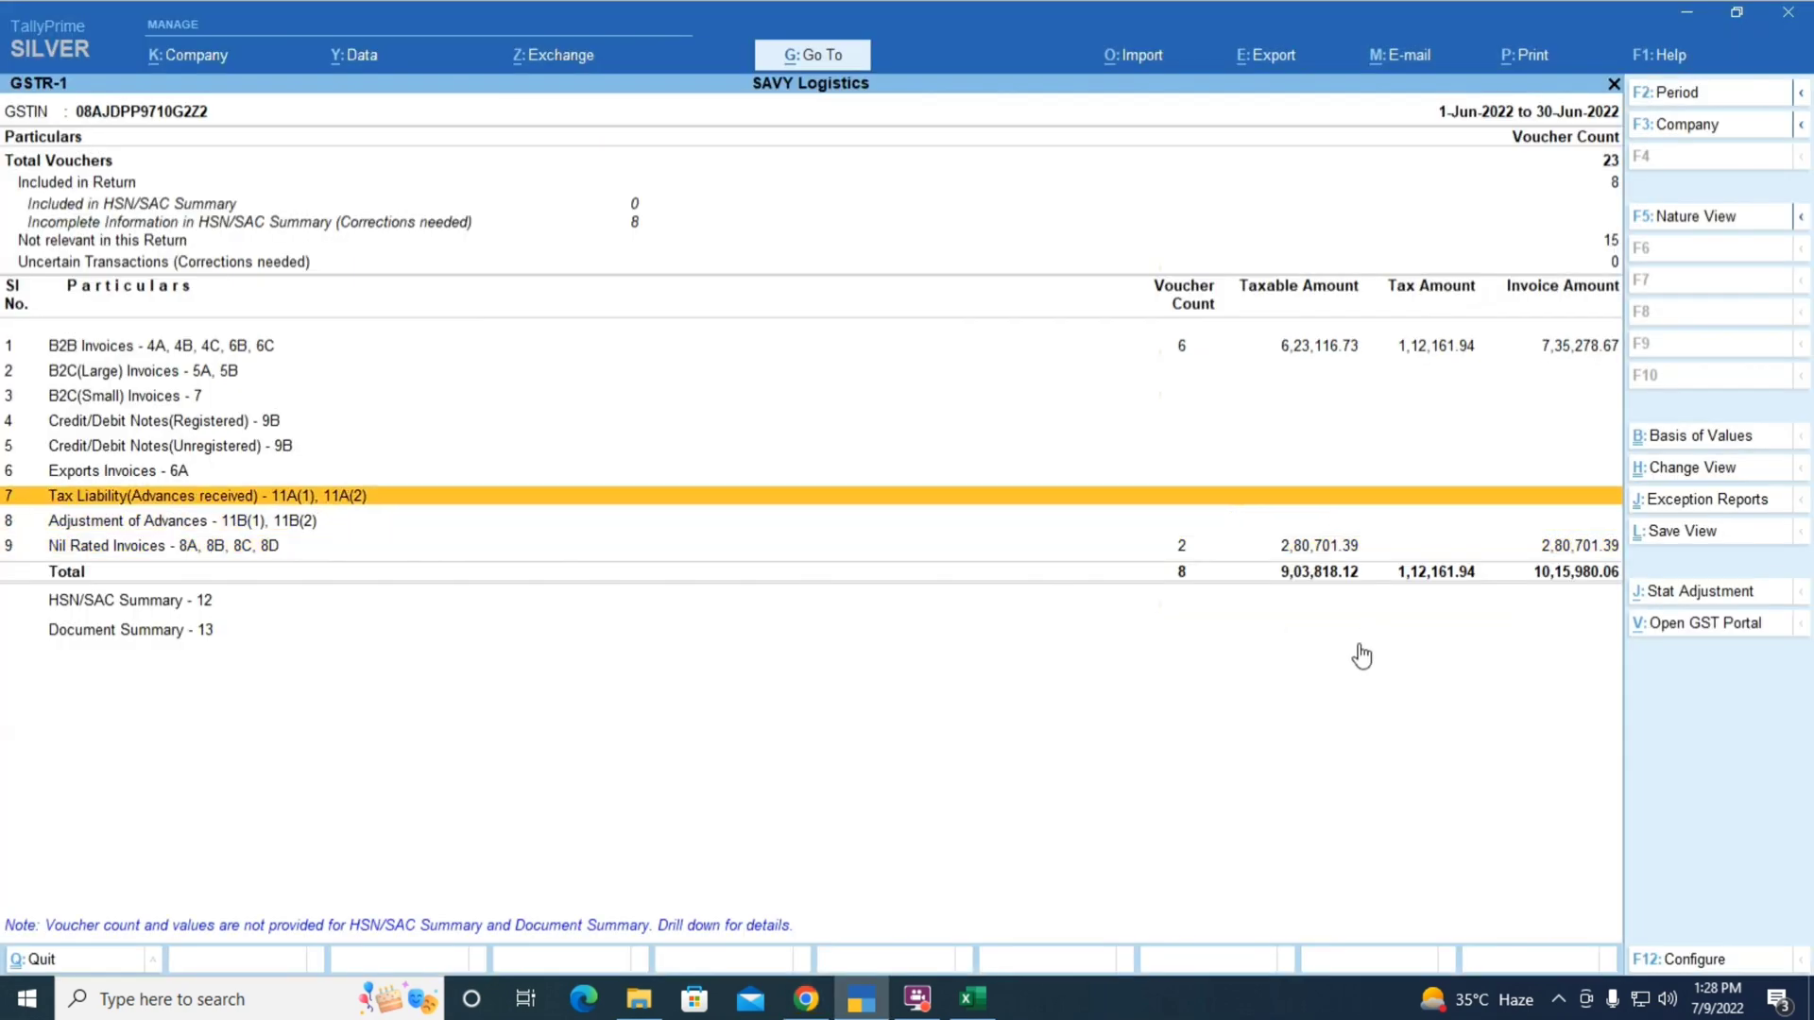
{"action": "key", "text": "Return"}
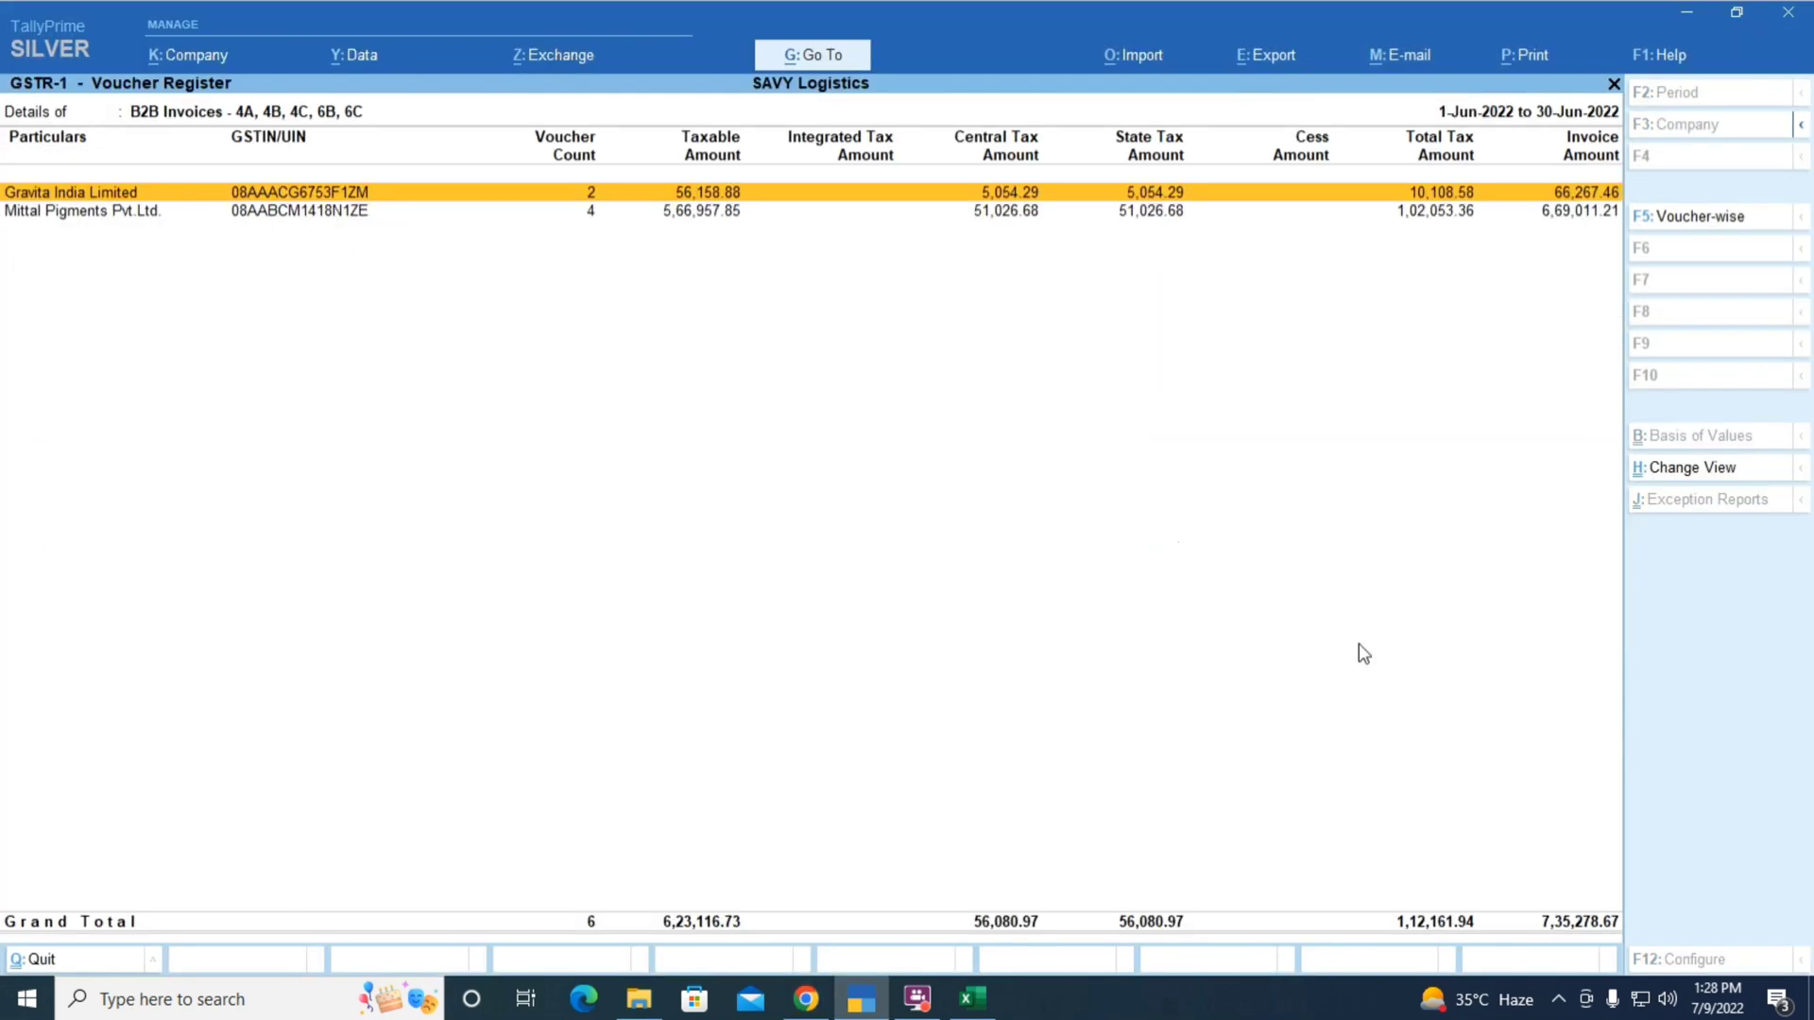
{"action": "key", "text": "Escape"}
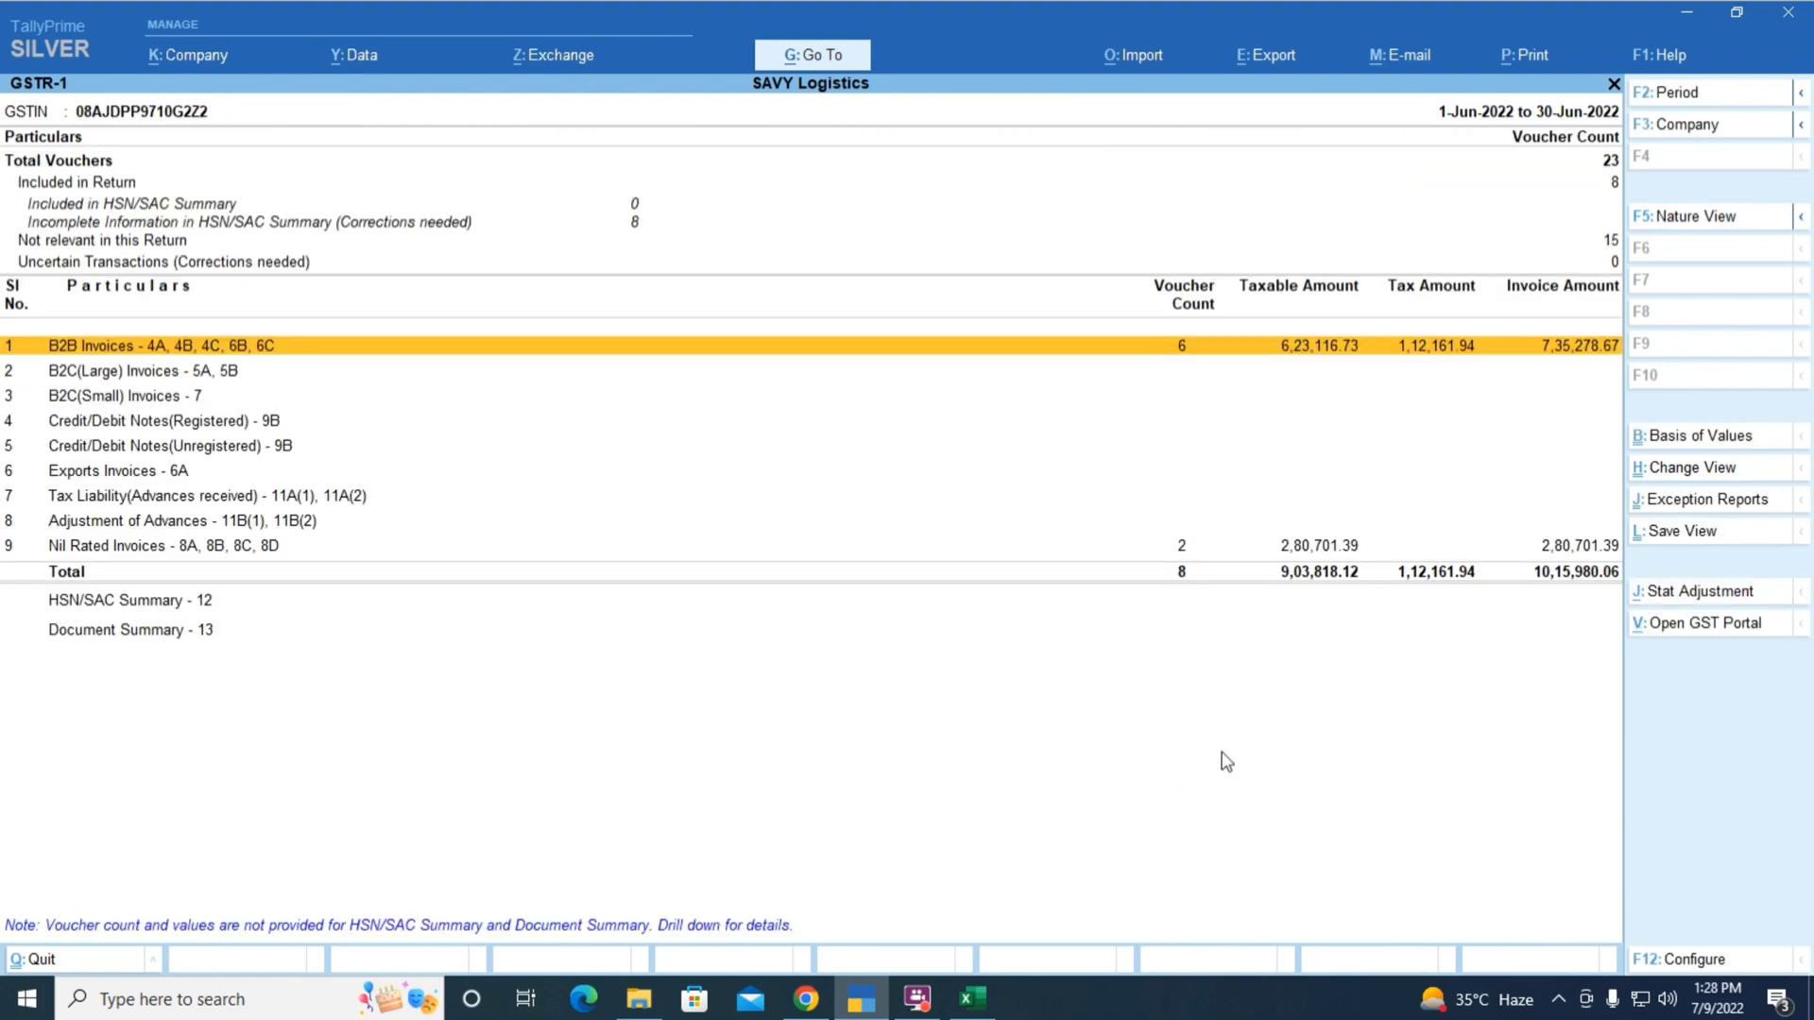
{"action": "key", "text": "alt+Tab"}
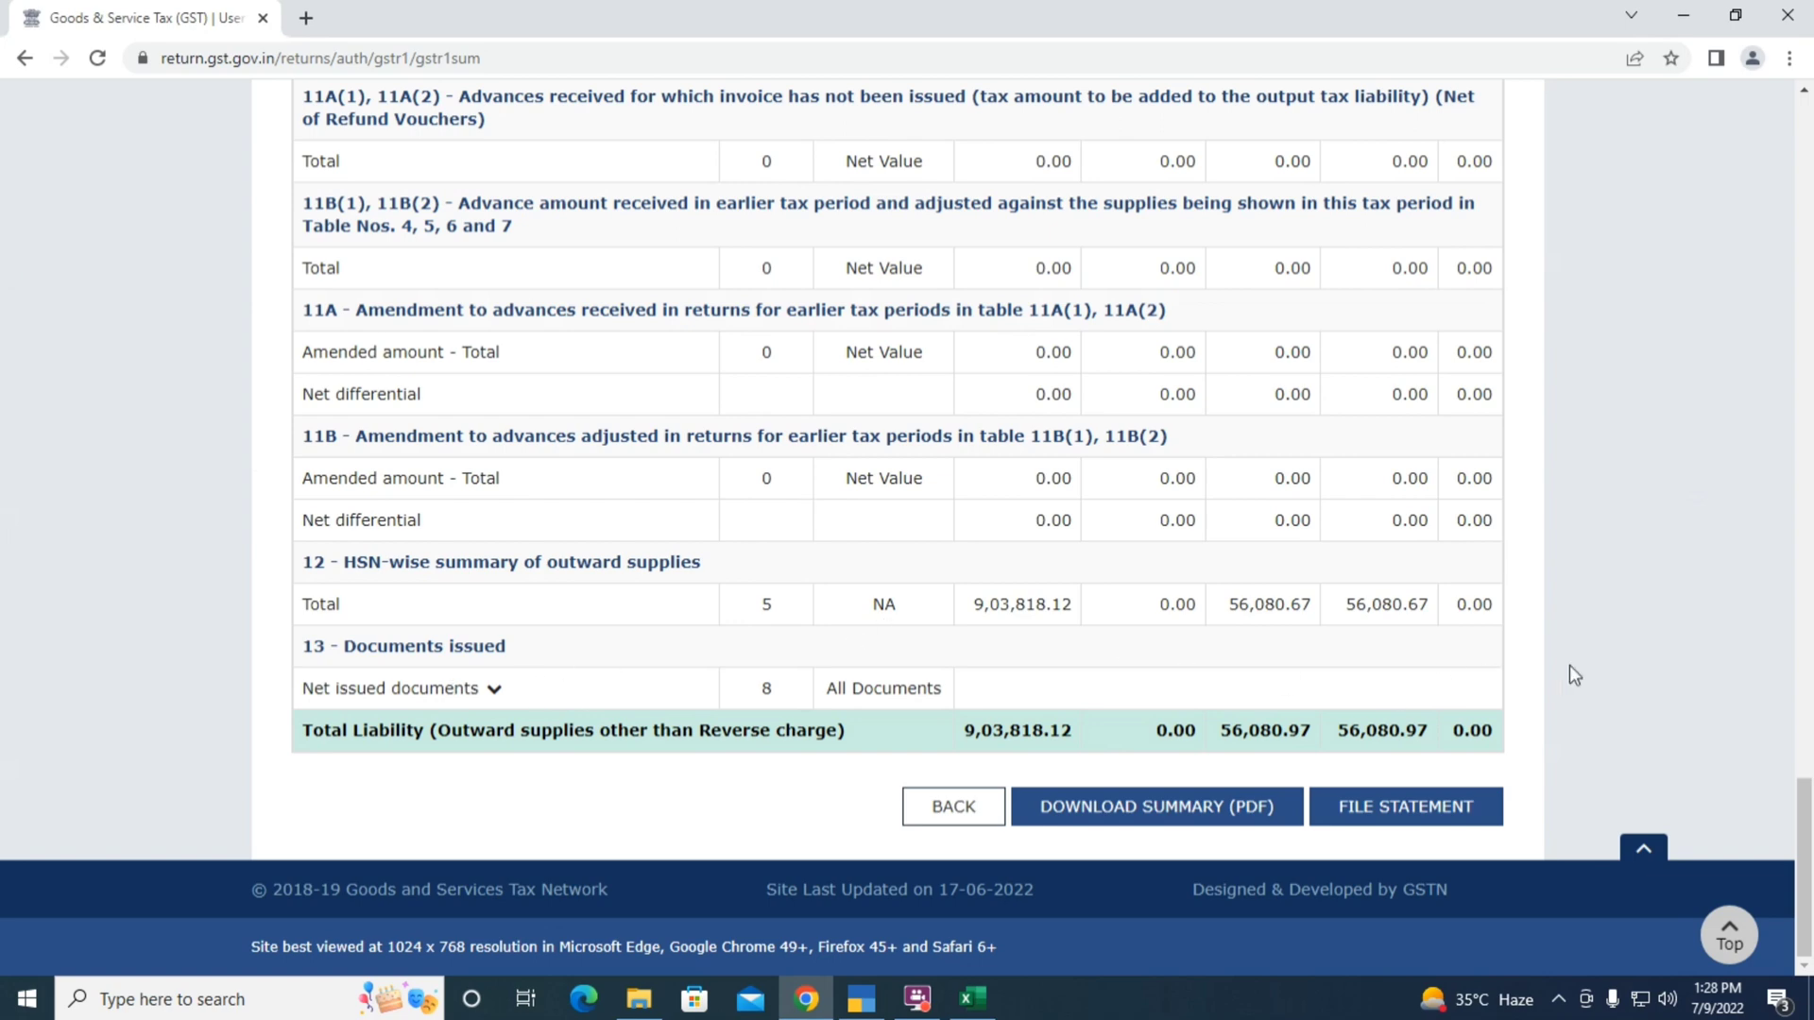
Open the June GSTR-1 filing page, affirm the declaration and choose the taxpayer as authorised signatory
{"action": "left_click", "coordinate": [1436, 818]}
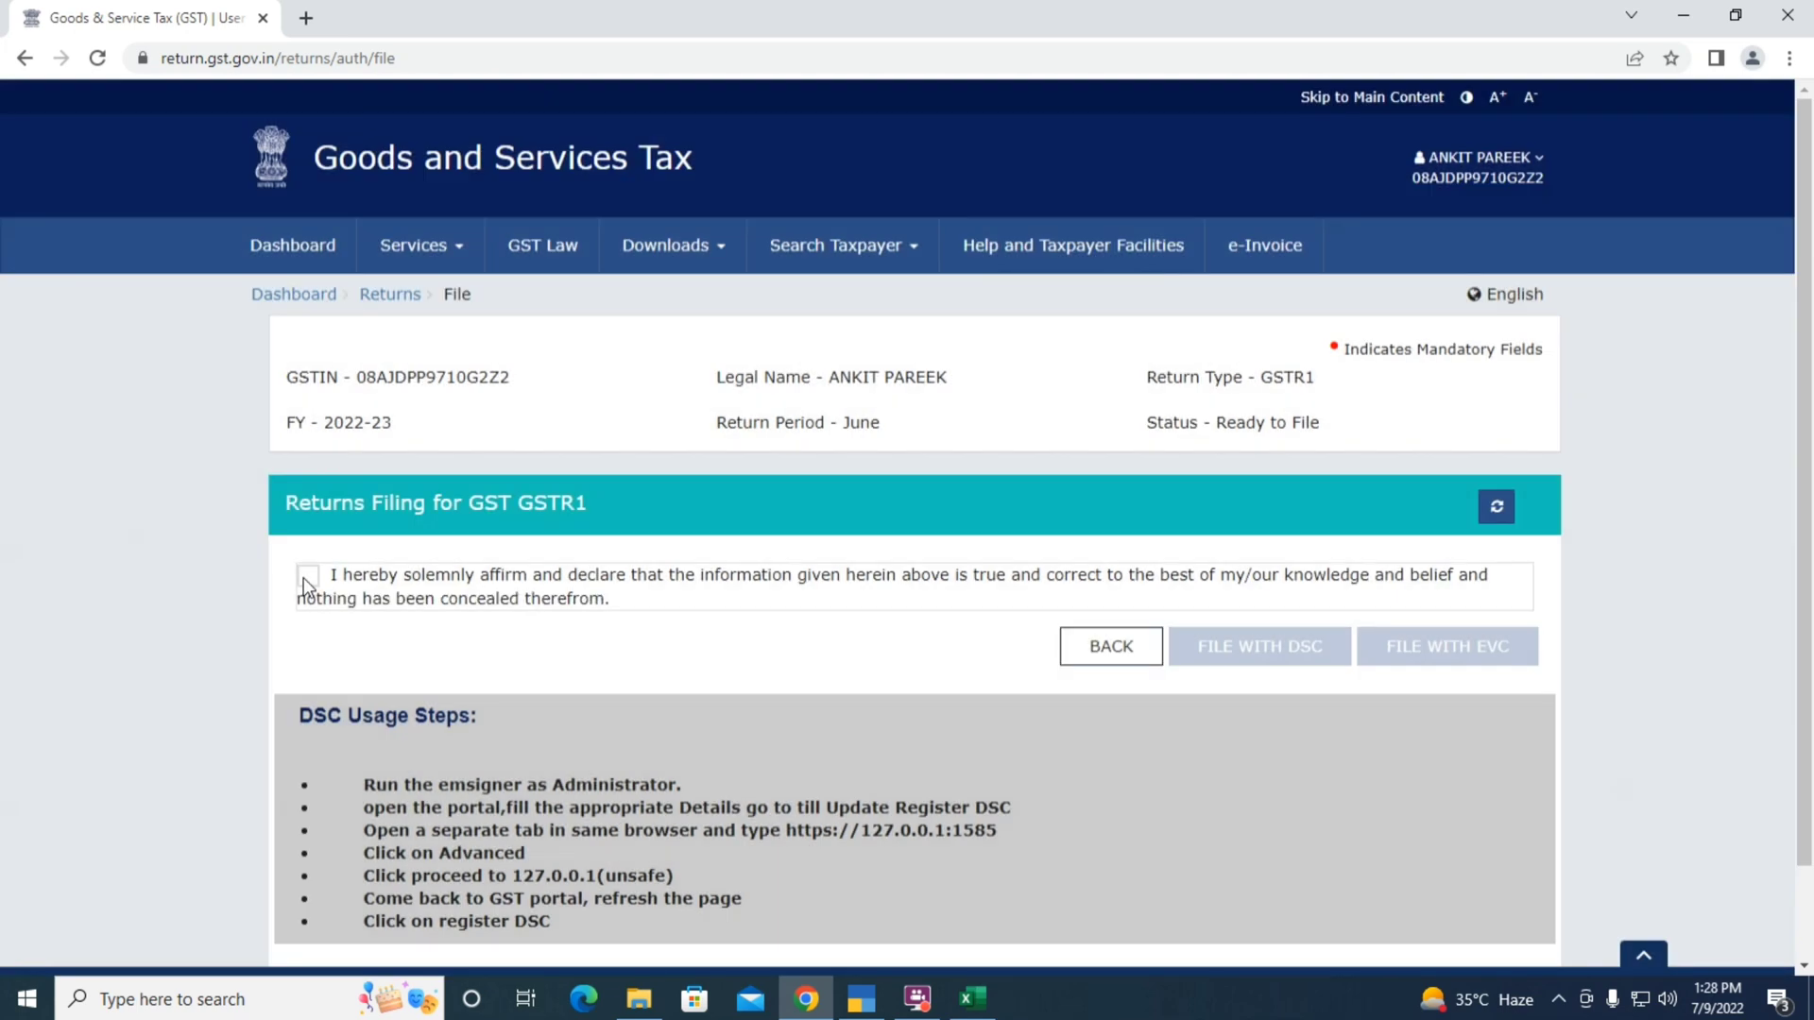
{"action": "left_click", "coordinate": [306, 576]}
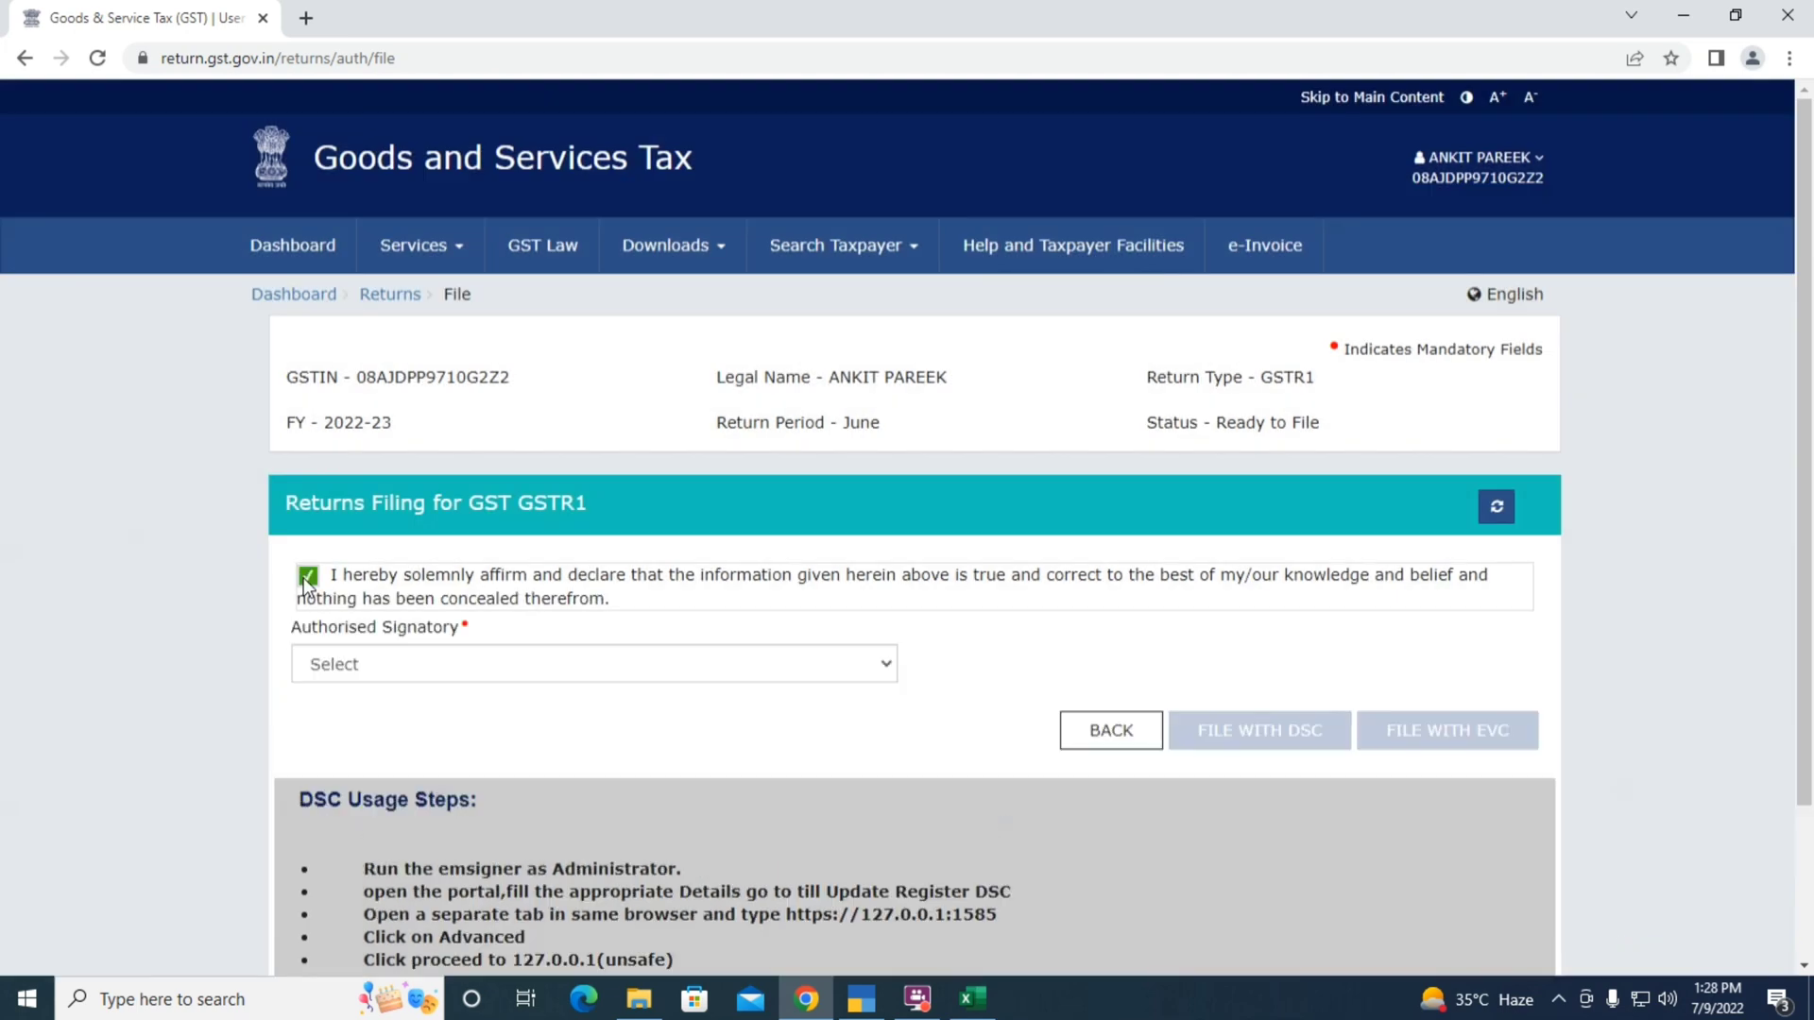
{"action": "left_click", "coordinate": [361, 667]}
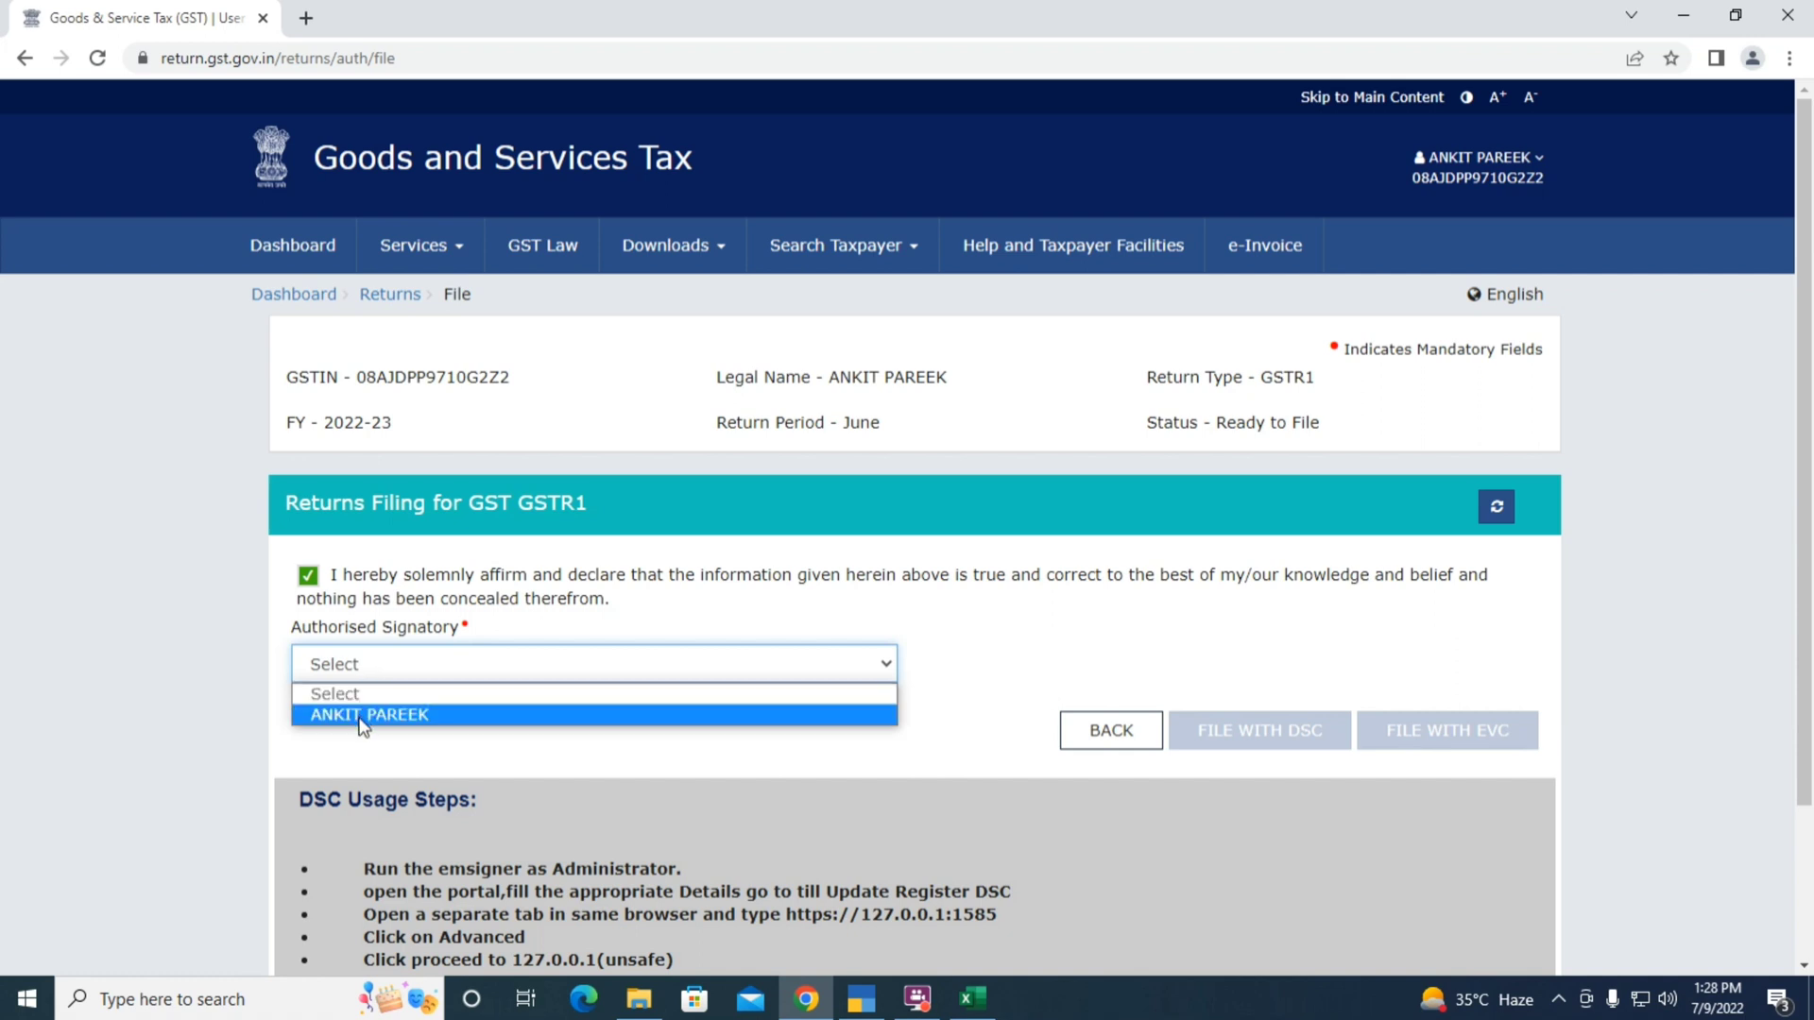
{"action": "left_click", "coordinate": [363, 714]}
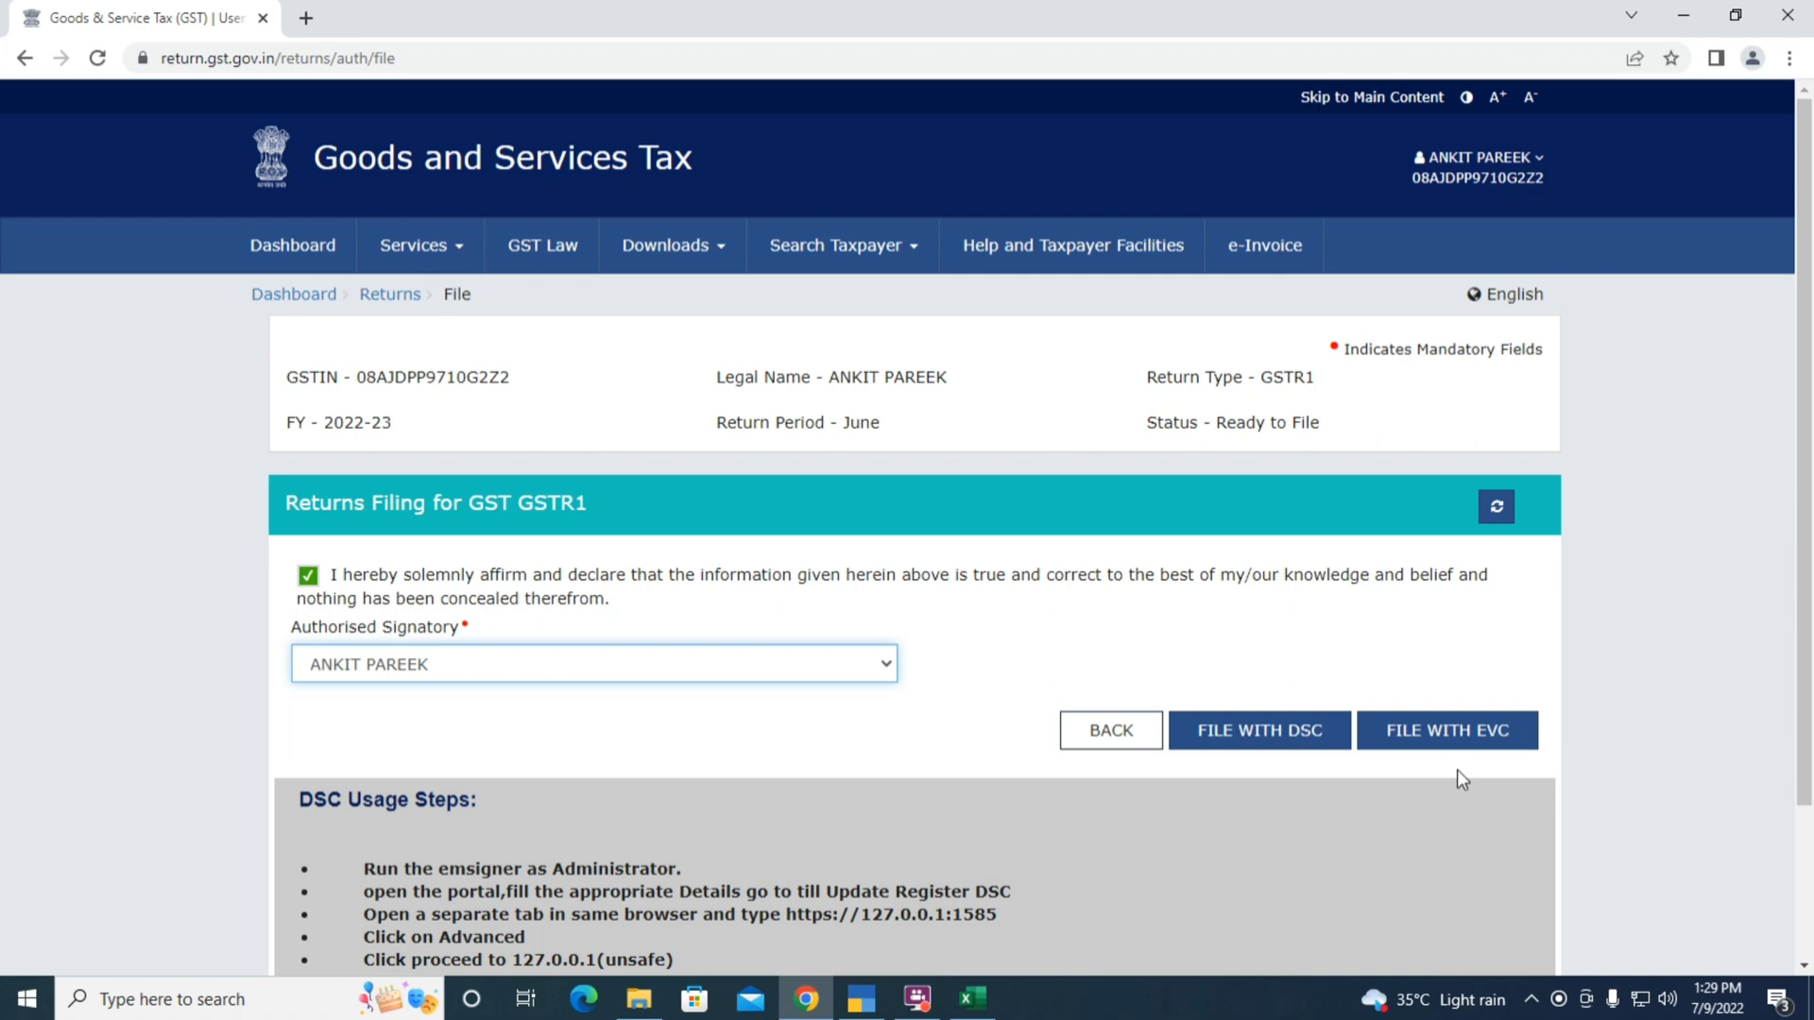
Go back from the GSTR-1 filing page to the returns dashboard
{"action": "left_click", "coordinate": [1088, 747]}
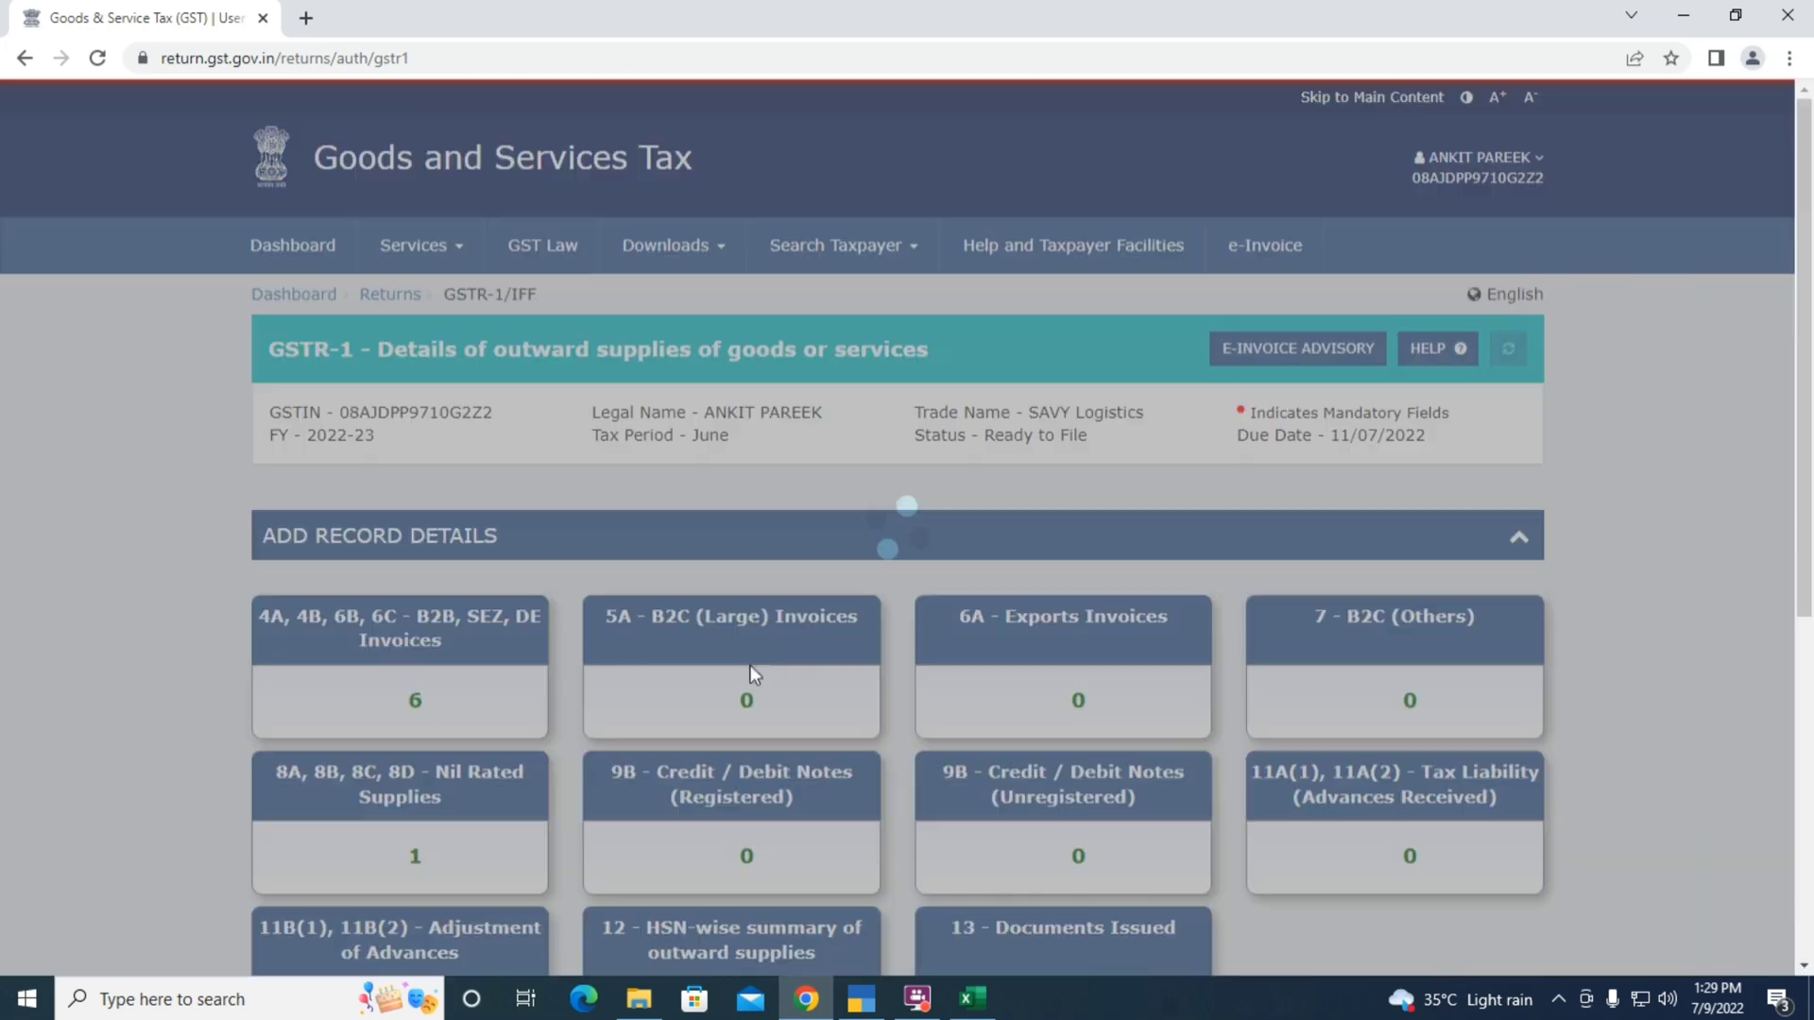
{"action": "scroll", "coordinate": [1654, 709], "scroll_direction": "down", "scroll_amount": 5}
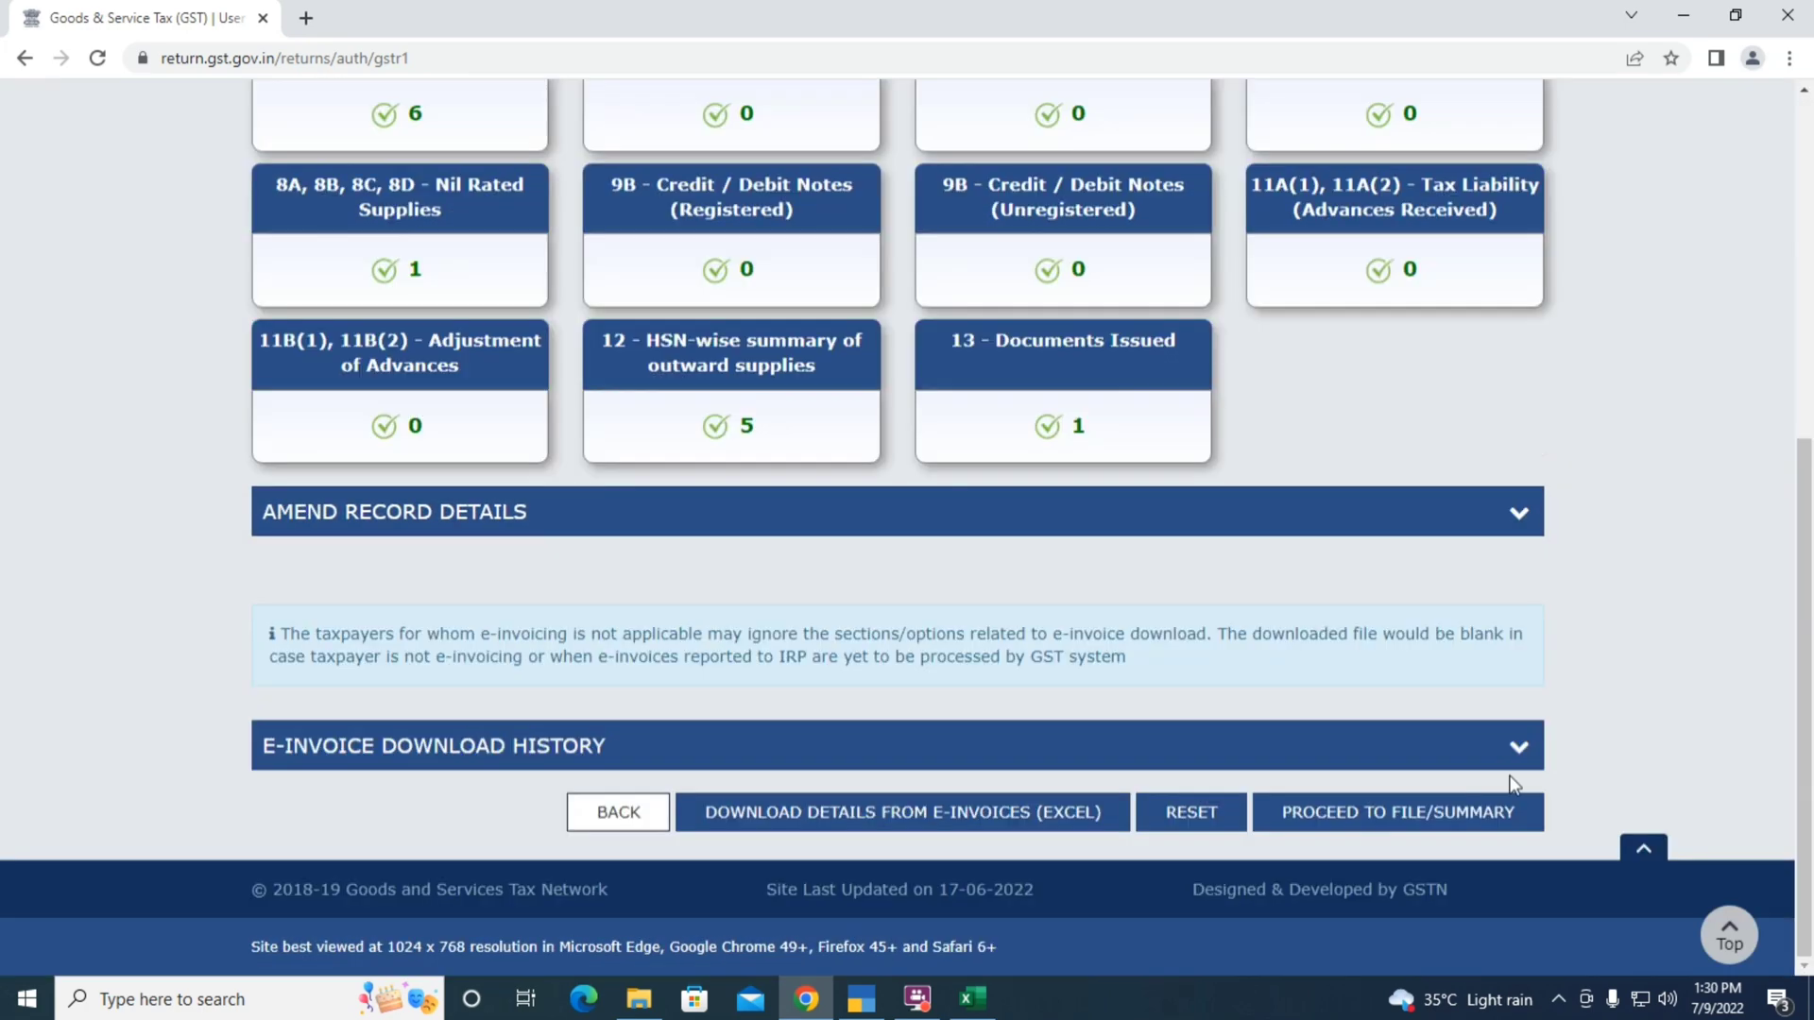
{"action": "left_click", "coordinate": [608, 818]}
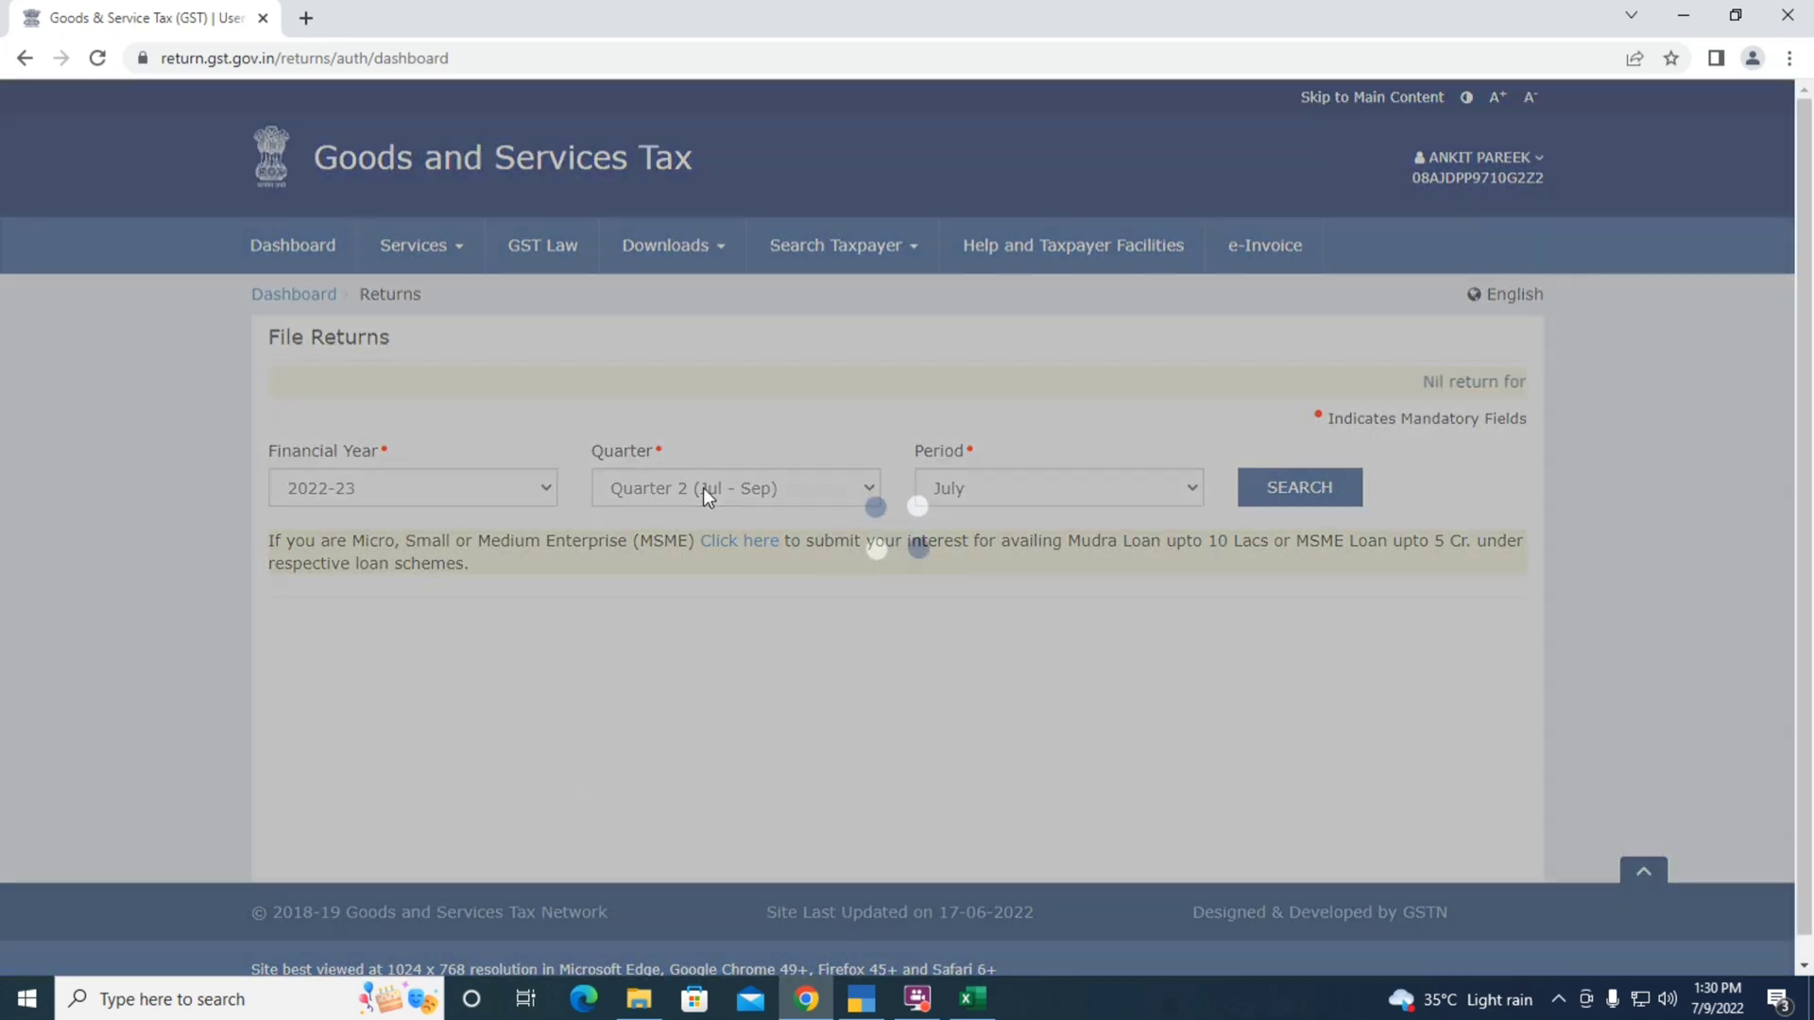
Search Quarter 1 (Apr - Jun) returns for June 2022 and start preparing GSTR-3B online
{"action": "left_click", "coordinate": [703, 488]}
{"action": "left_click", "coordinate": [695, 516]}
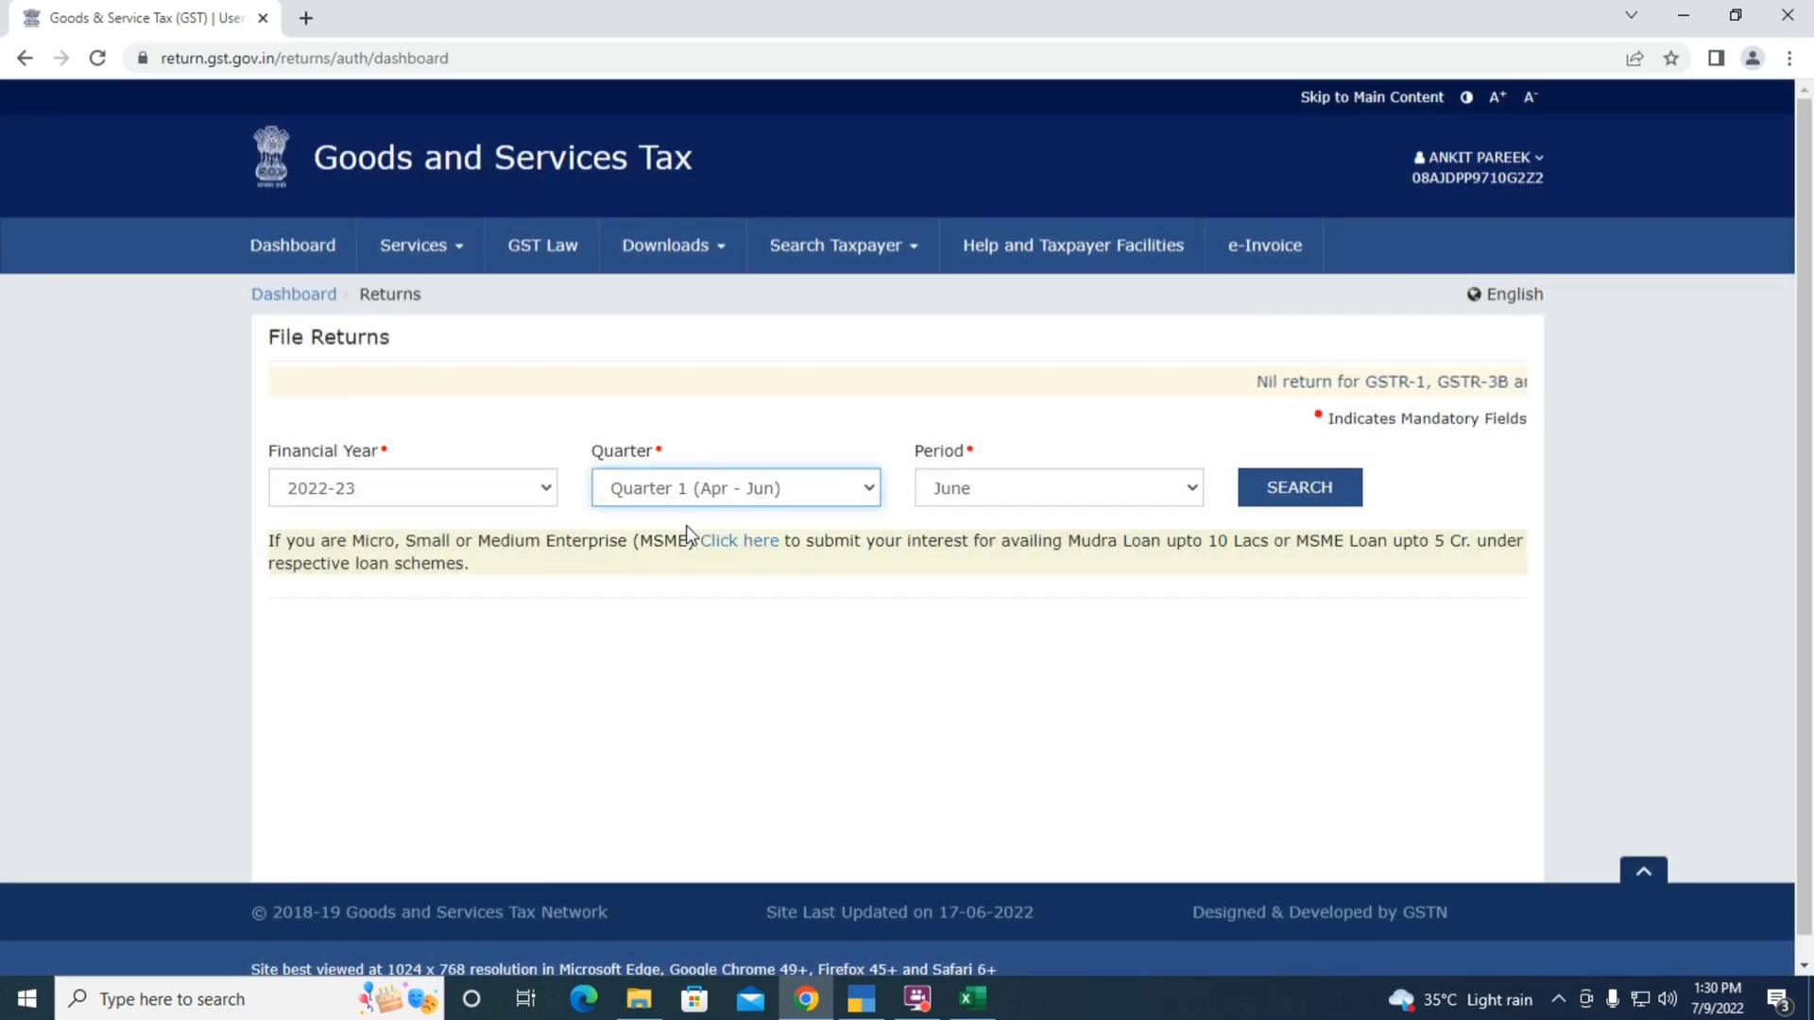
{"action": "left_click", "coordinate": [1281, 487]}
{"action": "scroll", "coordinate": [1300, 635], "scroll_direction": "down", "scroll_amount": 6}
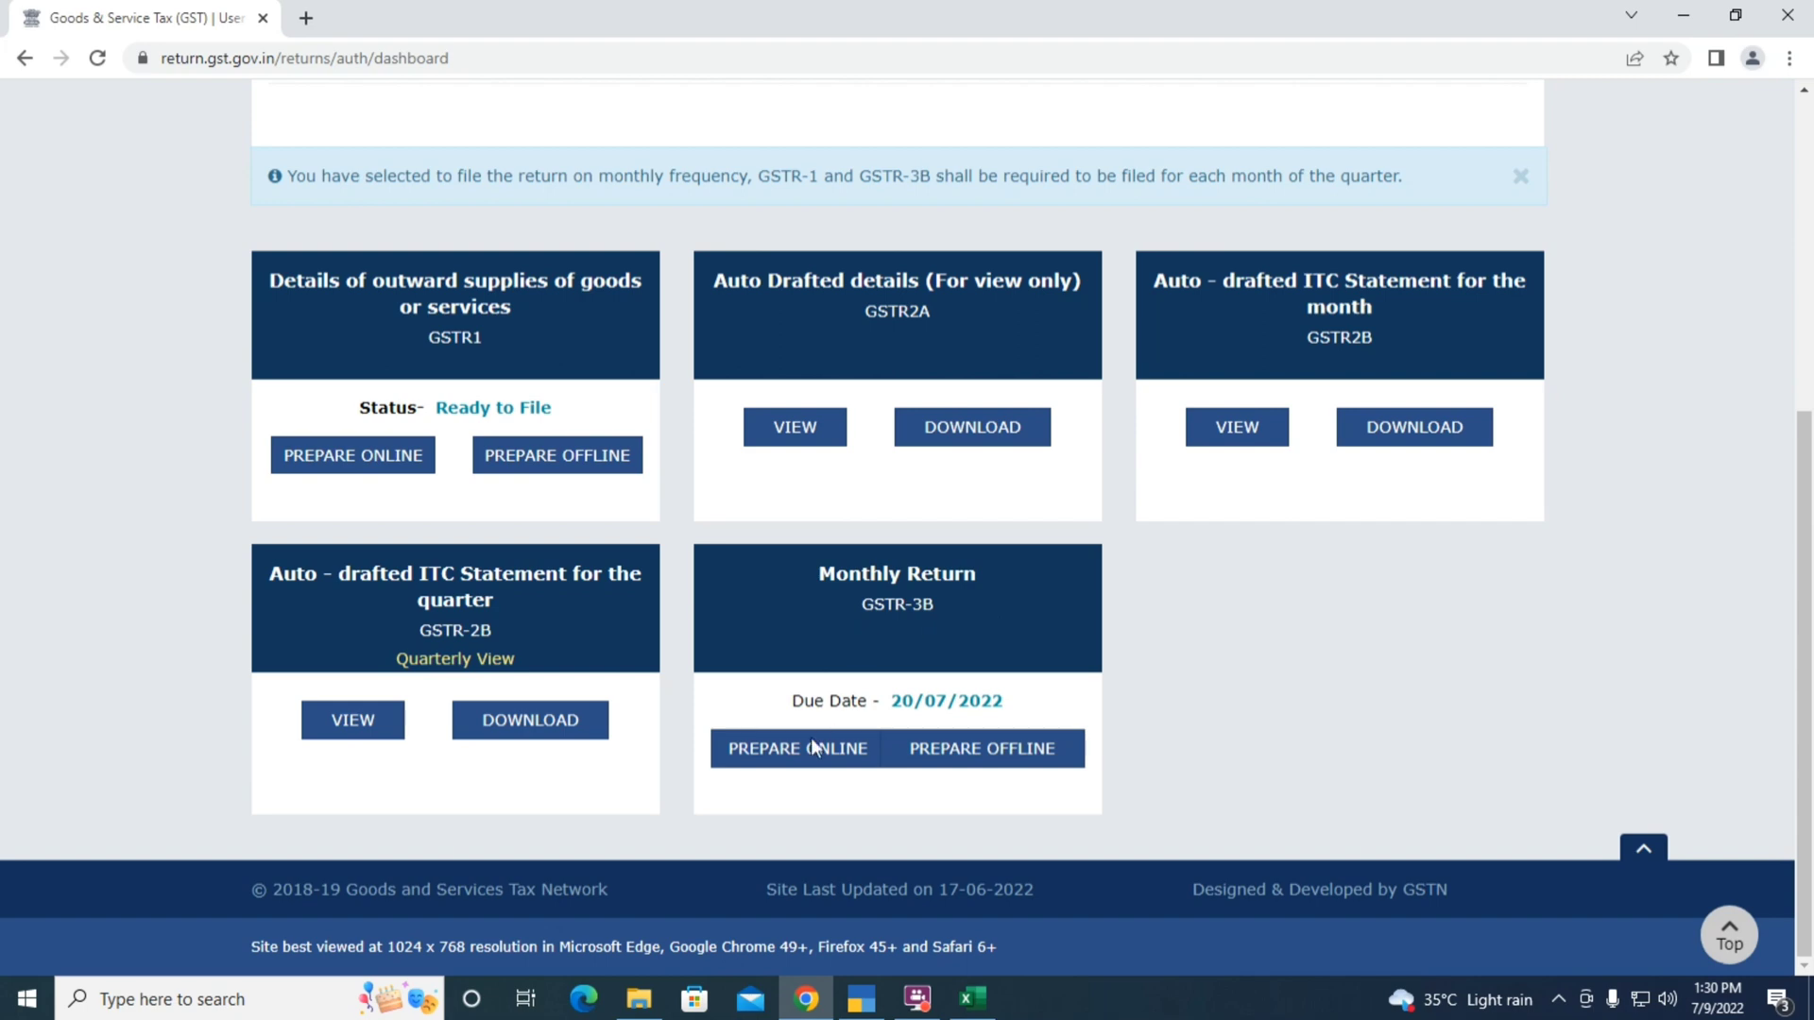
{"action": "left_click", "coordinate": [782, 760]}
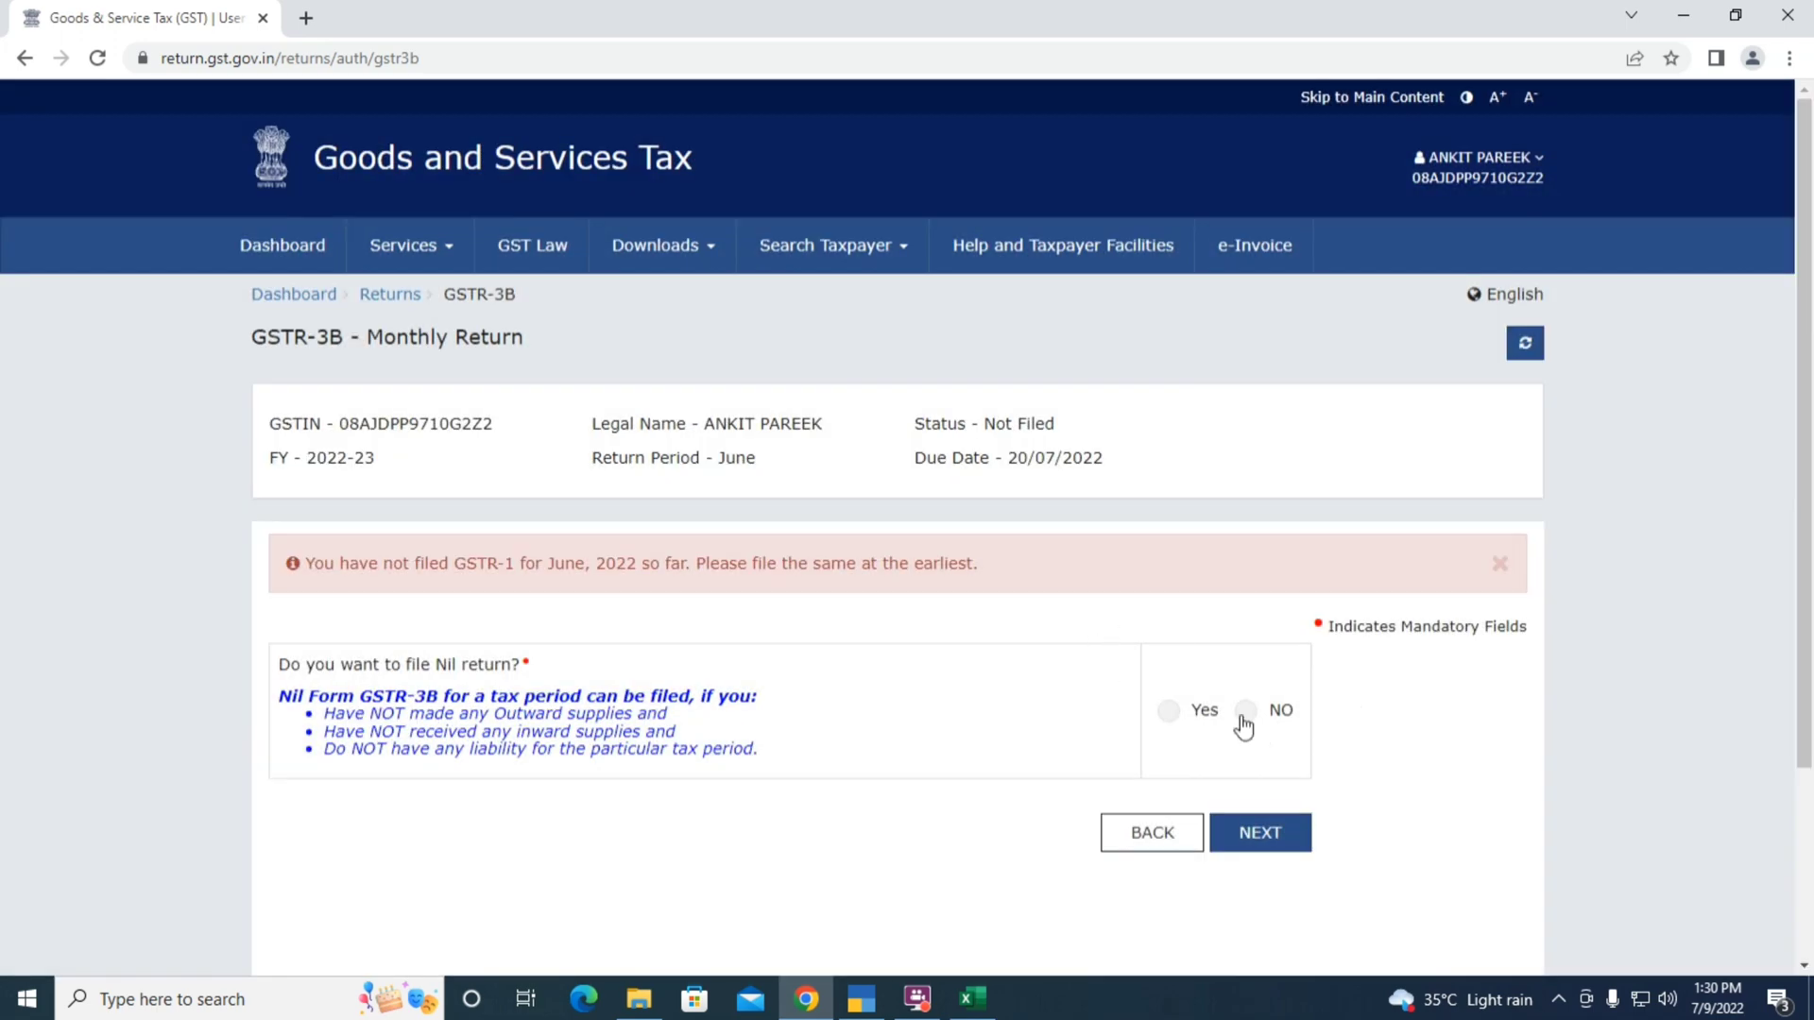
Answer No to the Nil return question, dismiss the summary notice, and view the ₹0.00 tiles
{"action": "left_click", "coordinate": [1246, 712]}
{"action": "left_click", "coordinate": [1264, 835]}
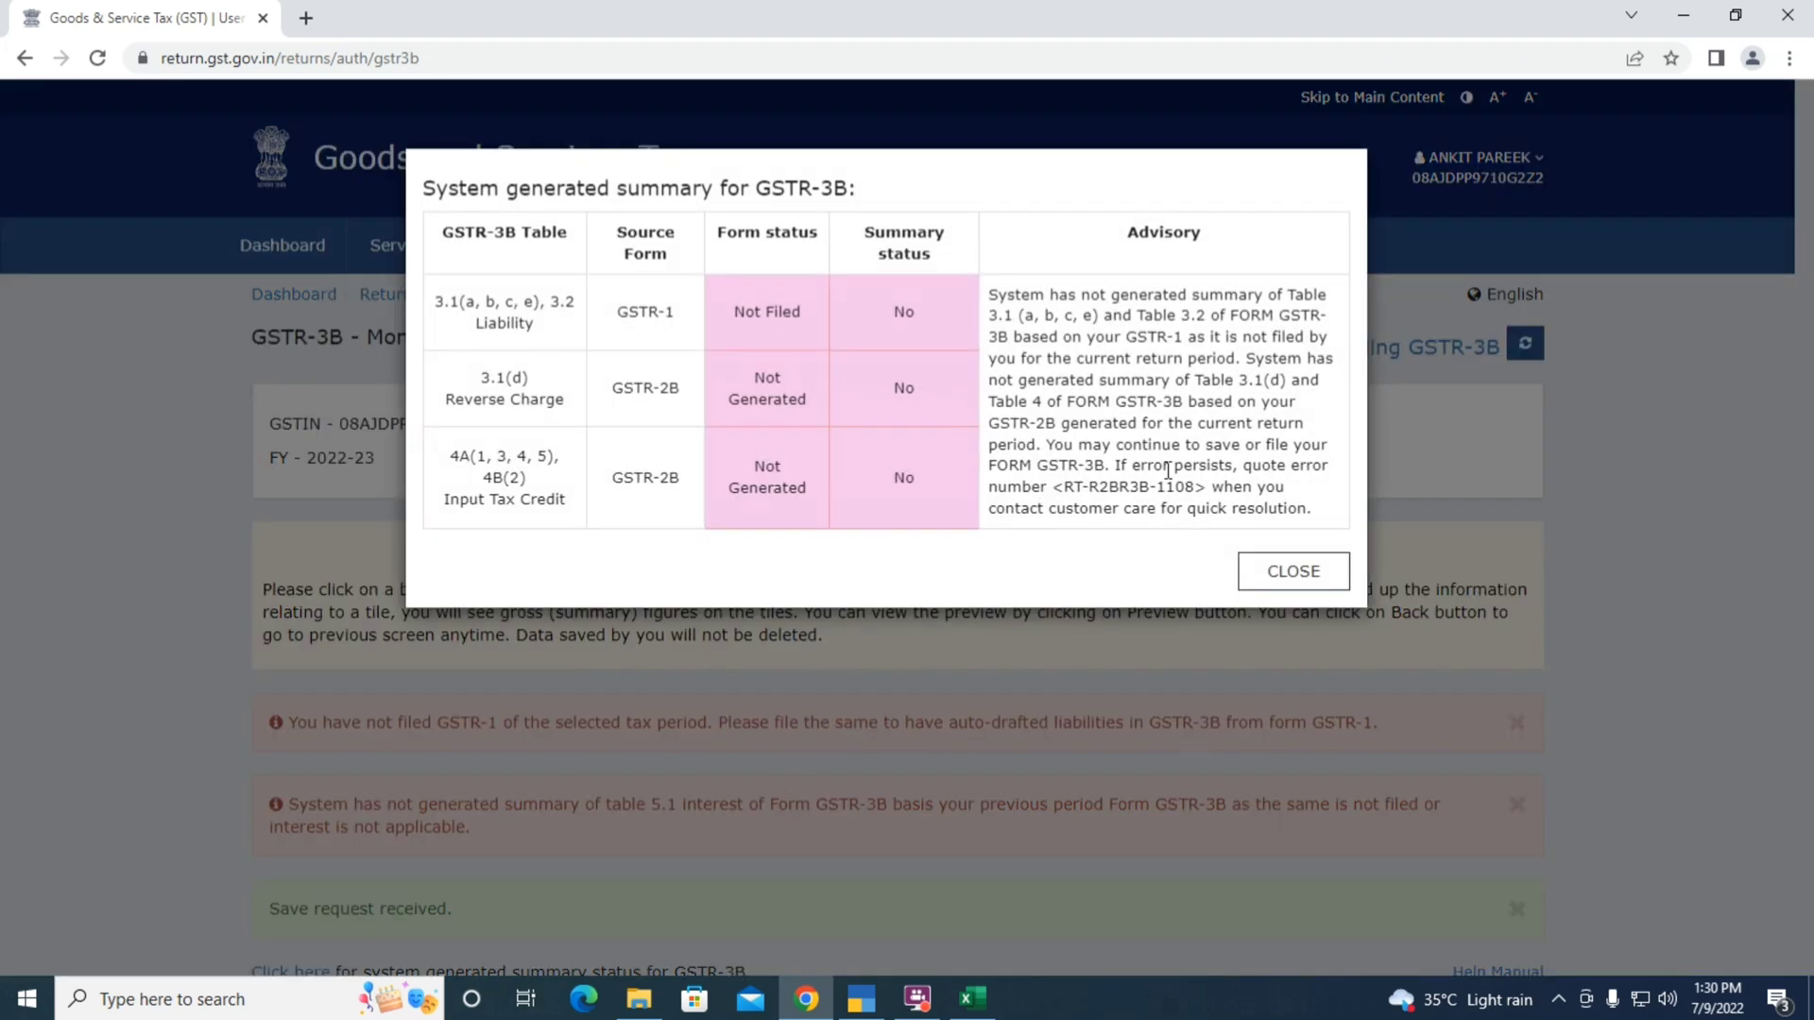
{"action": "left_click", "coordinate": [1293, 571]}
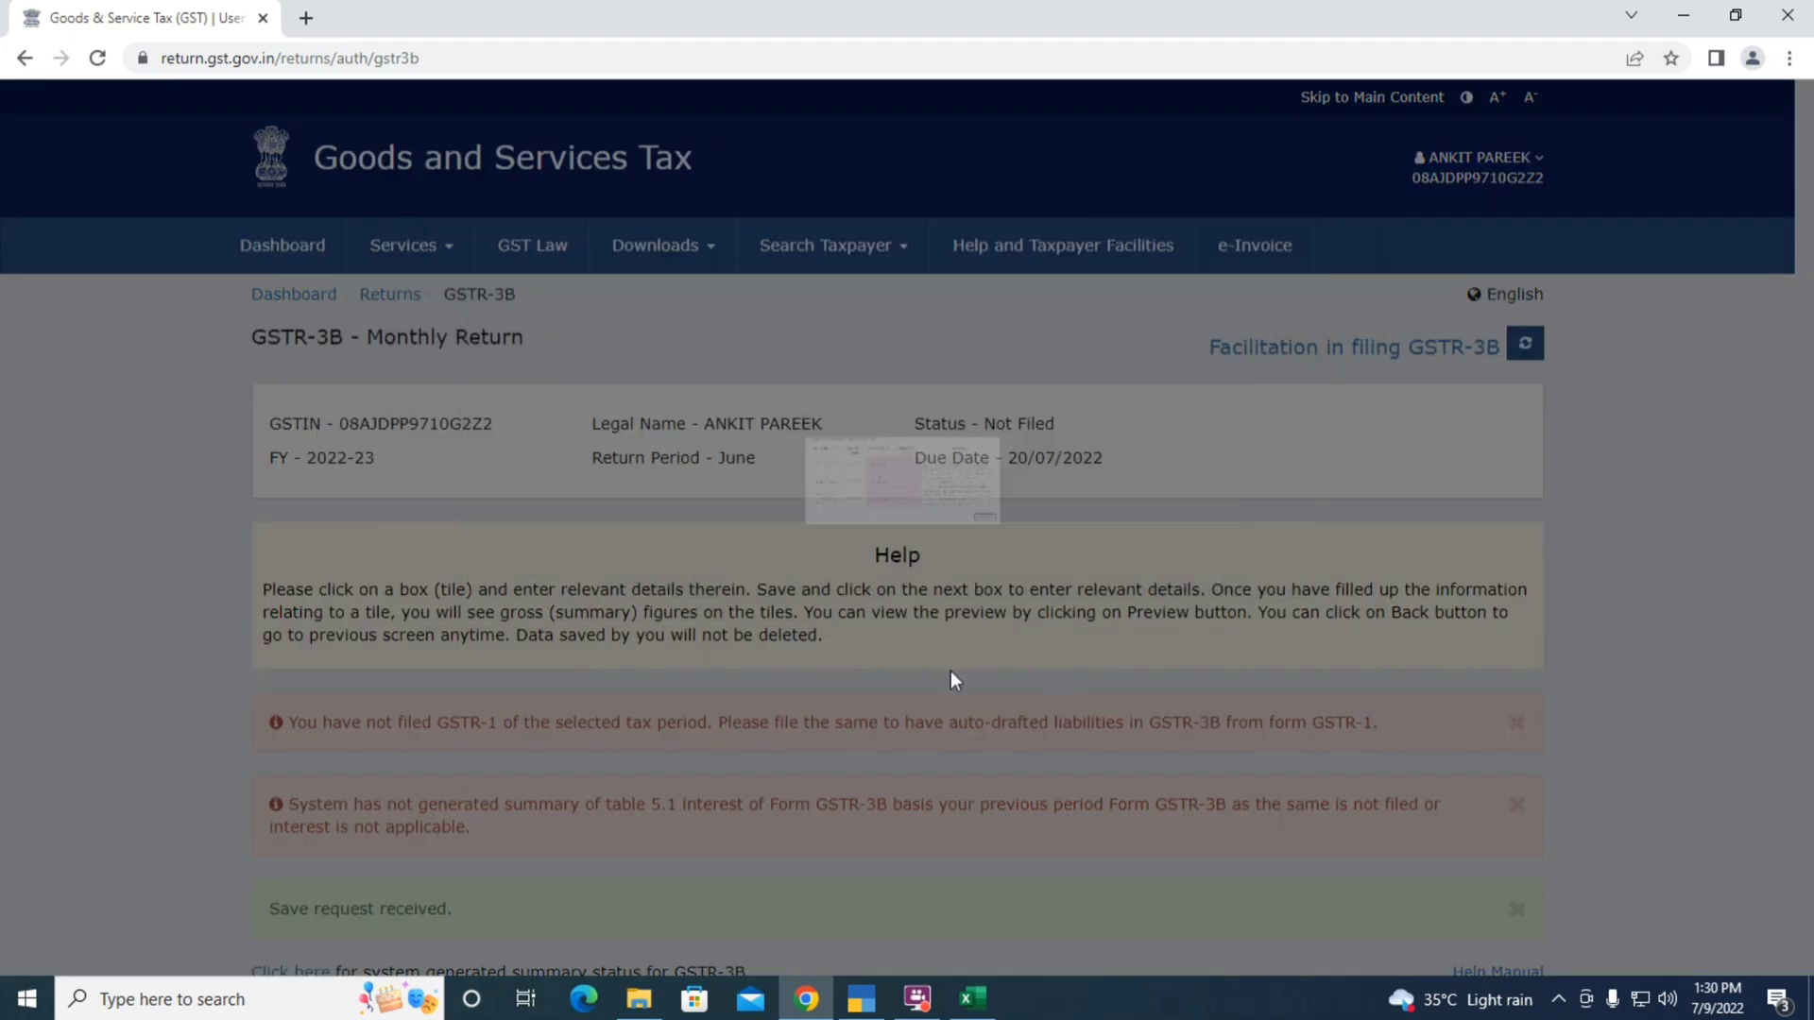
{"action": "scroll", "coordinate": [535, 601], "scroll_direction": "down", "scroll_amount": 6}
{"action": "scroll", "coordinate": [534, 601], "scroll_direction": "down", "scroll_amount": 3}
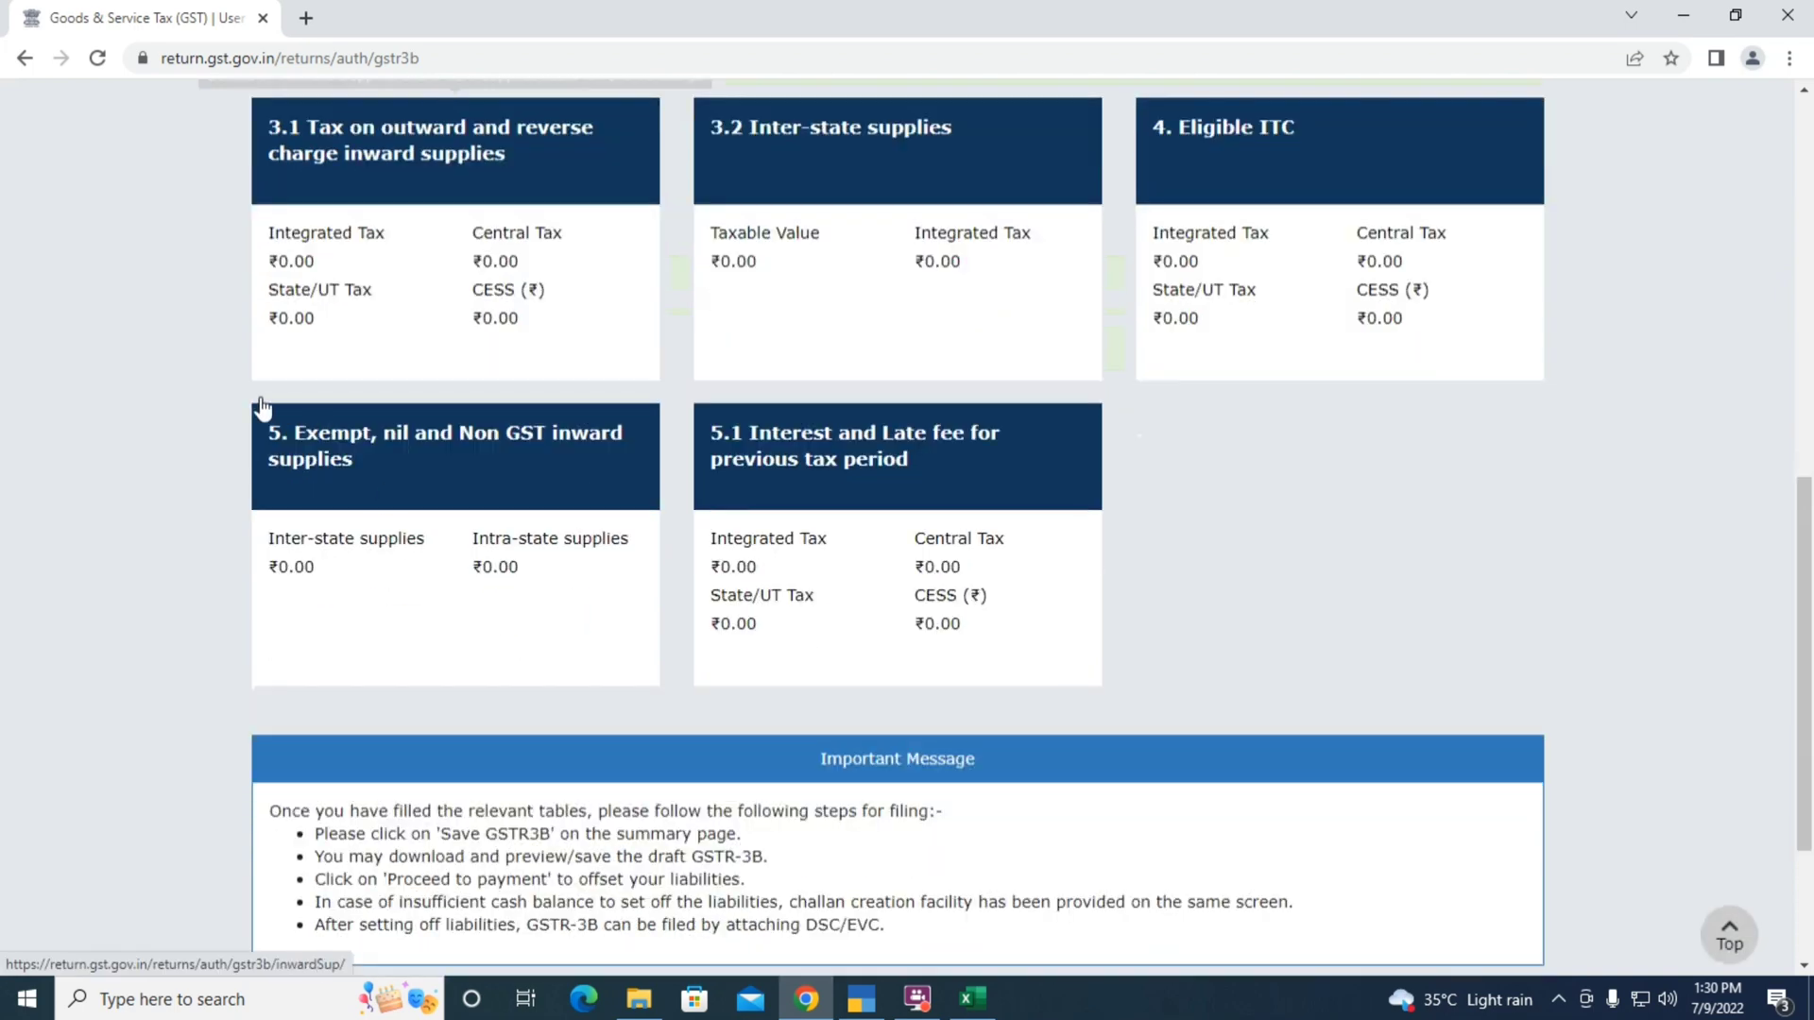
{"action": "scroll", "coordinate": [134, 370], "scroll_direction": "up", "scroll_amount": 1}
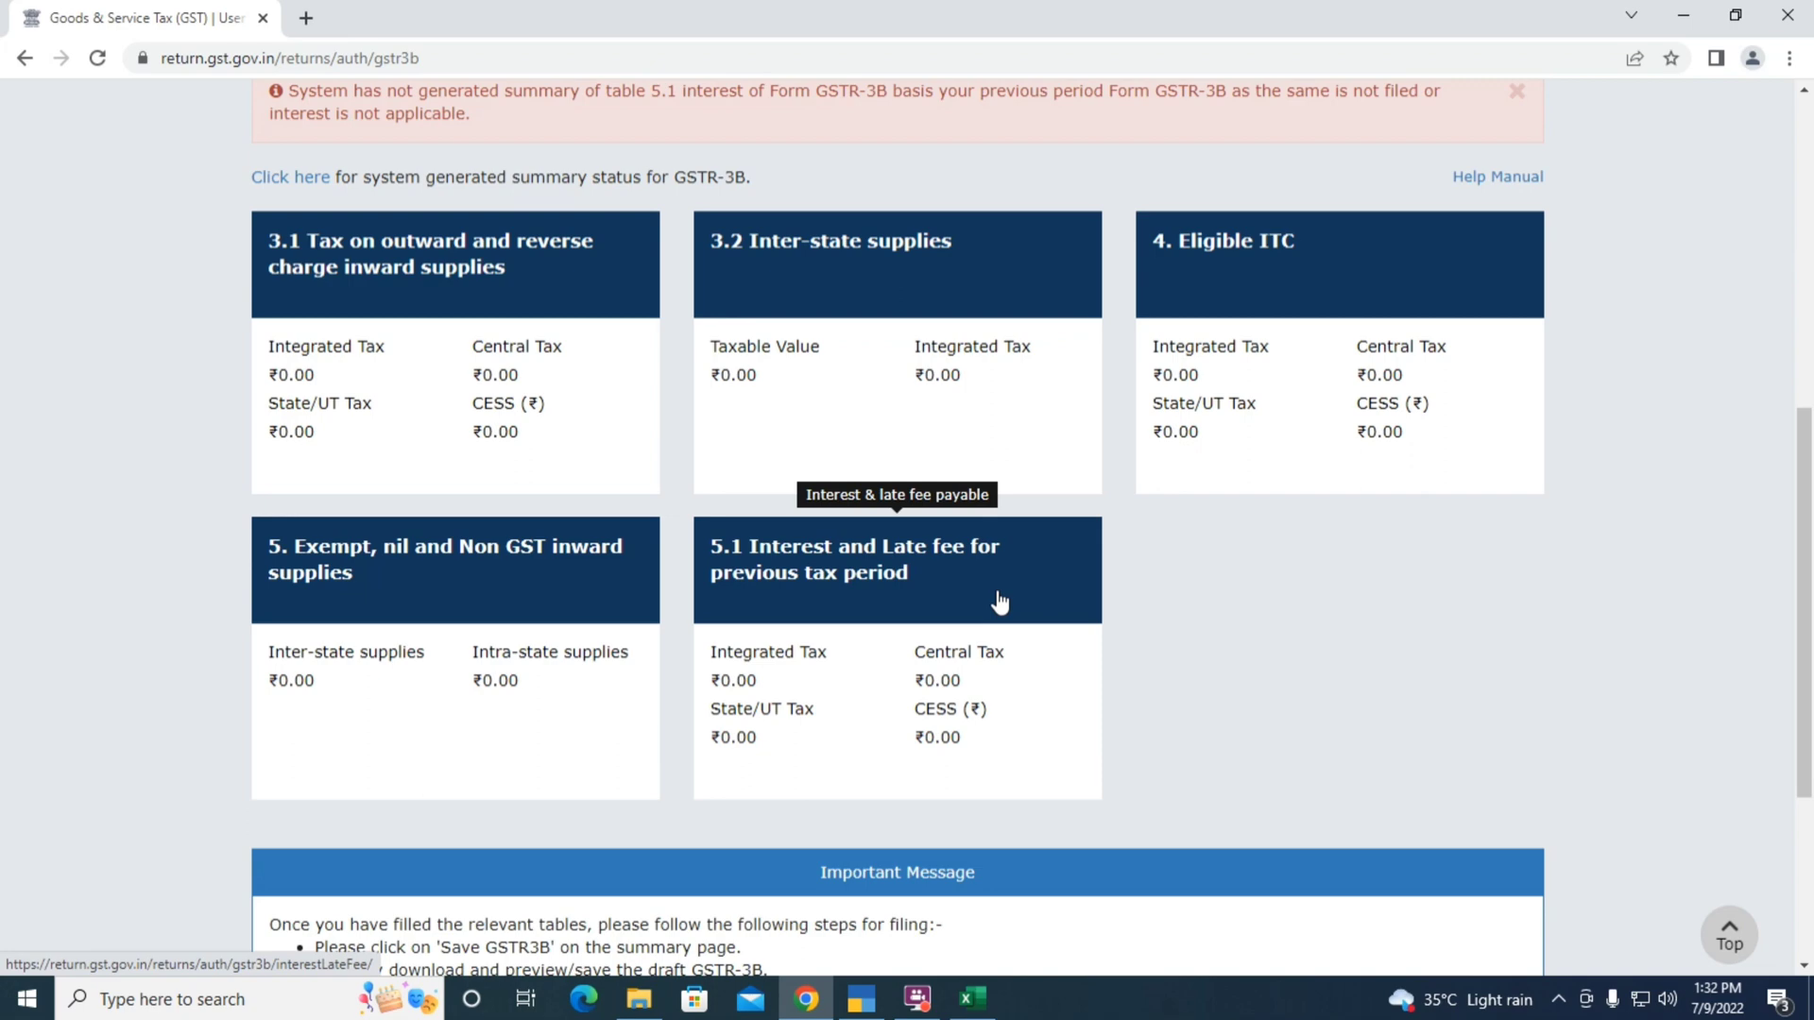
Back out of the GSTR-3B and nil-return pages to the returns dashboard
{"action": "scroll", "coordinate": [1610, 579], "scroll_direction": "down", "scroll_amount": 4}
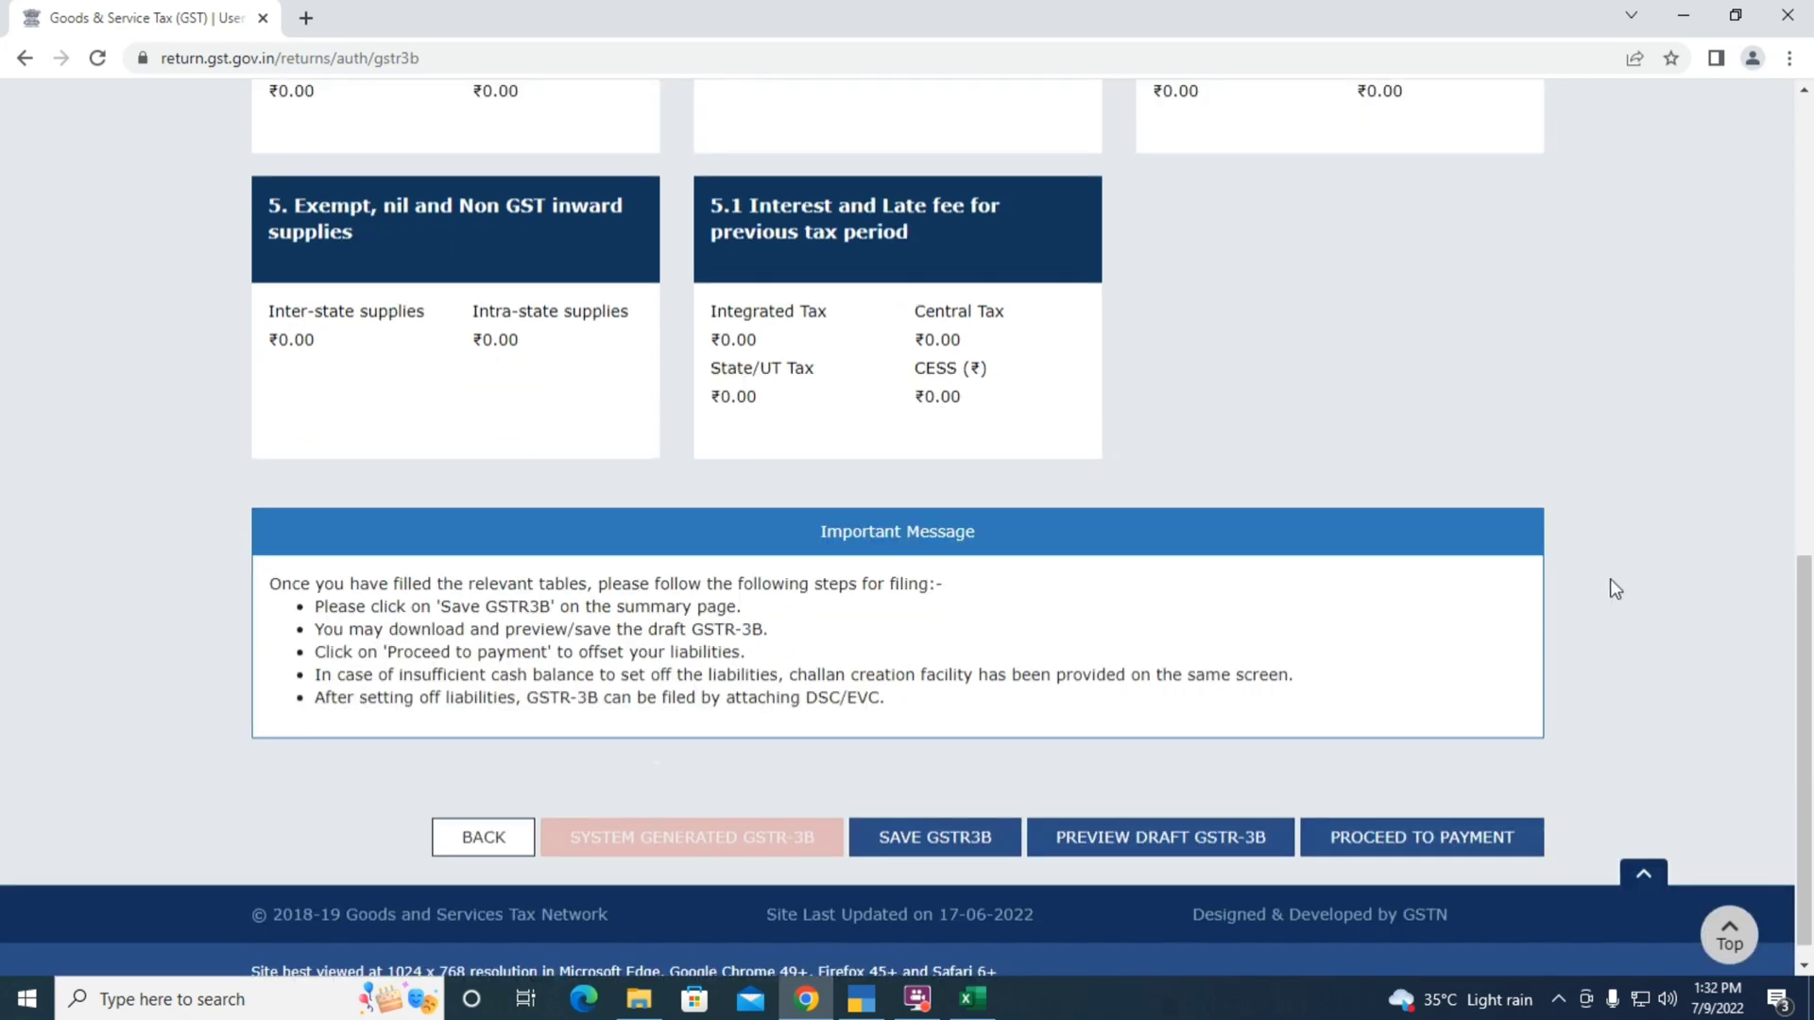
{"action": "left_click", "coordinate": [469, 820]}
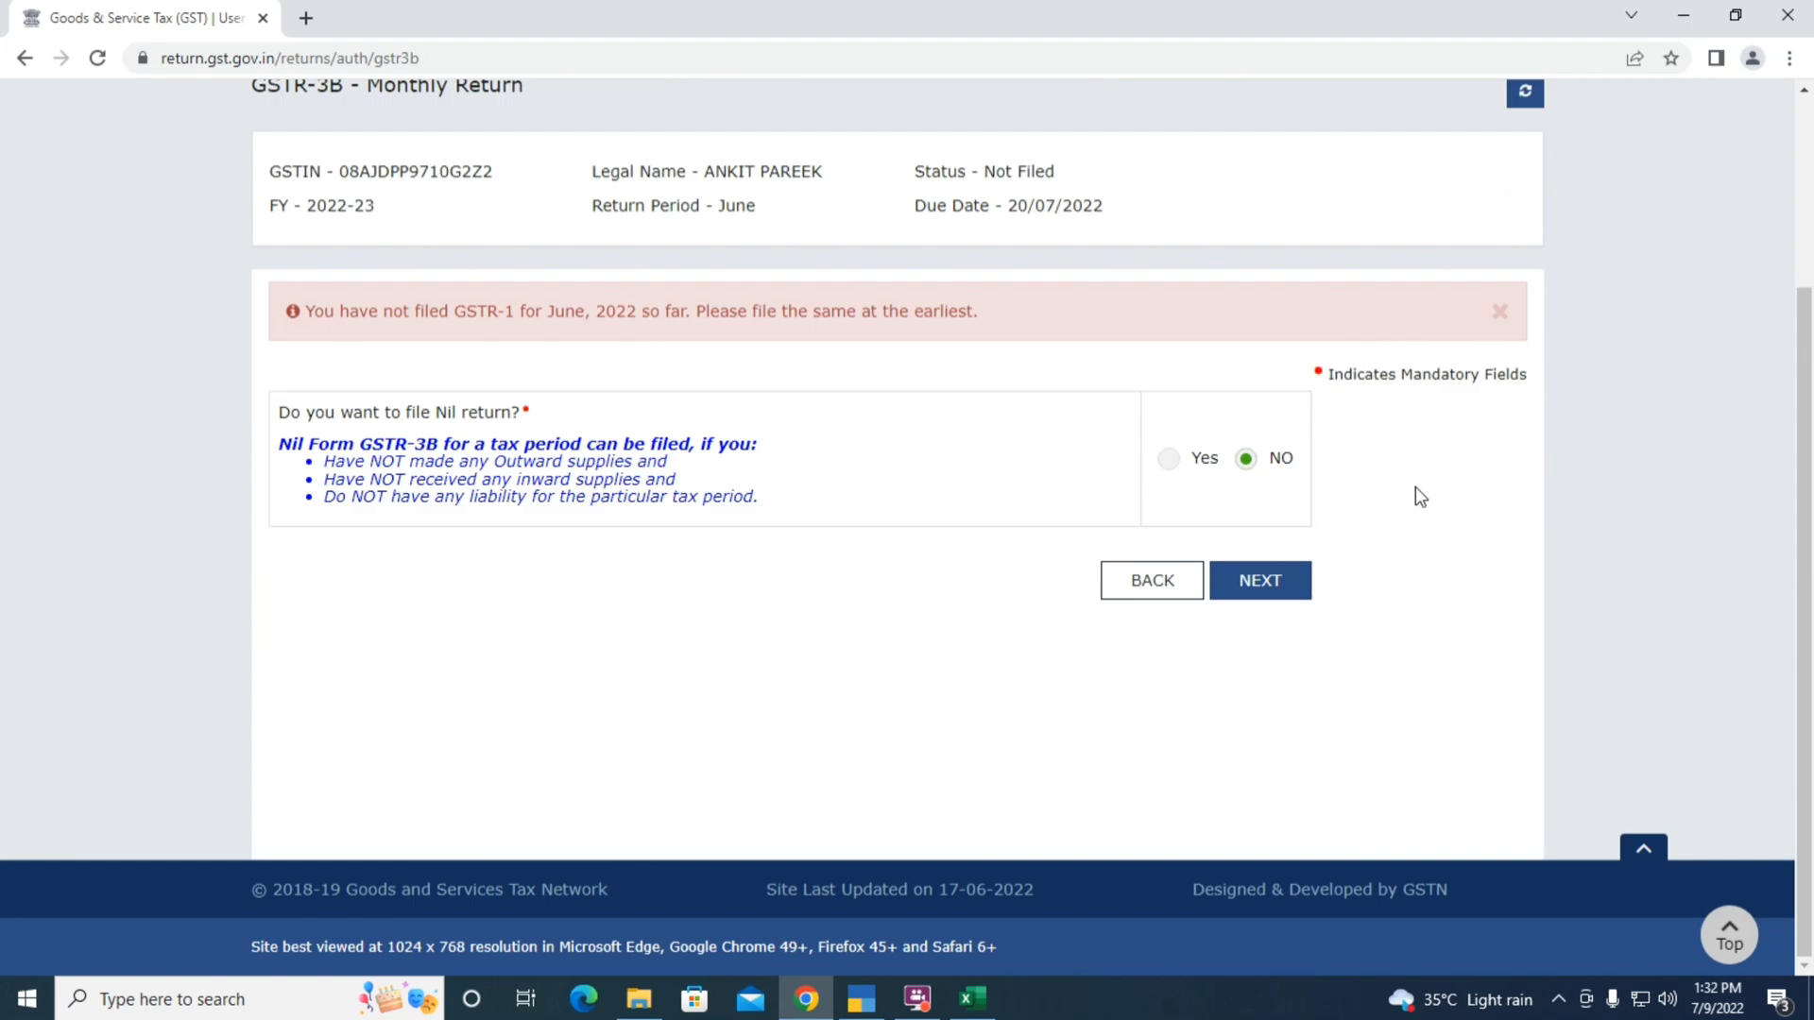
{"action": "left_click", "coordinate": [1141, 591]}
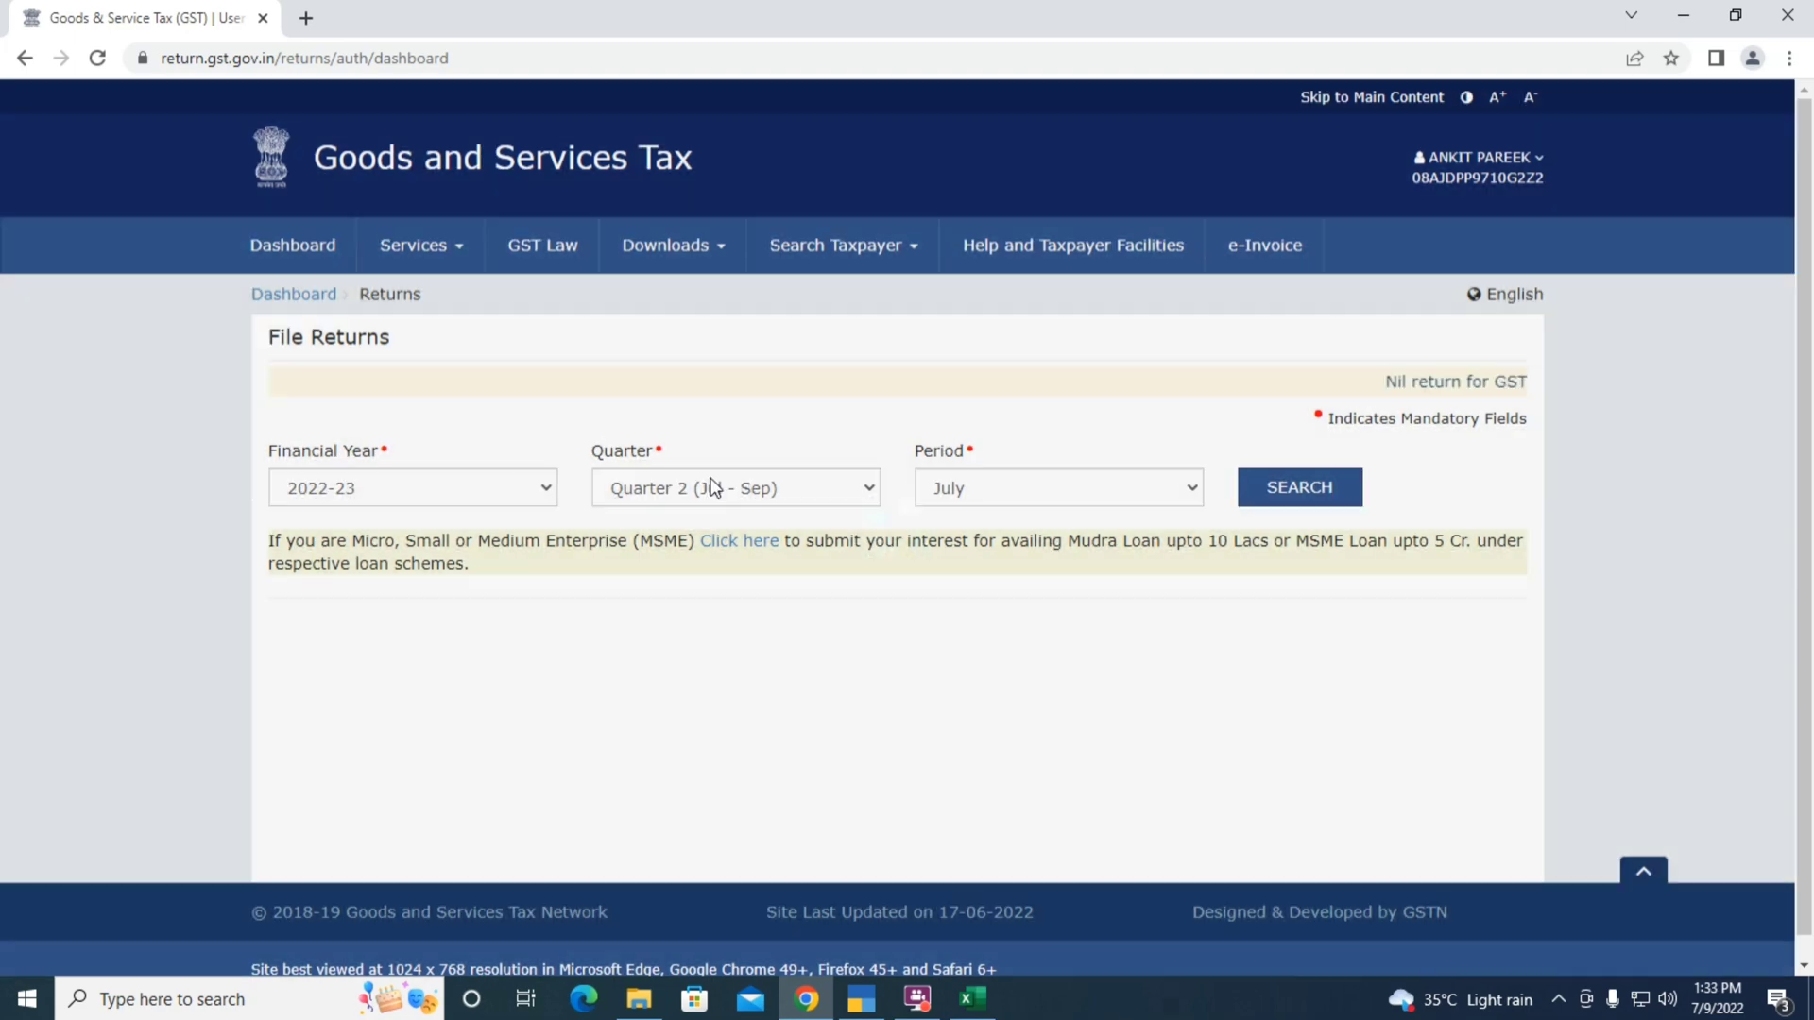
List returns for Quarter 1 (Apr - Jun), June 2022, then stop the screen recording
{"action": "left_click", "coordinate": [708, 493]}
{"action": "left_click", "coordinate": [690, 520]}
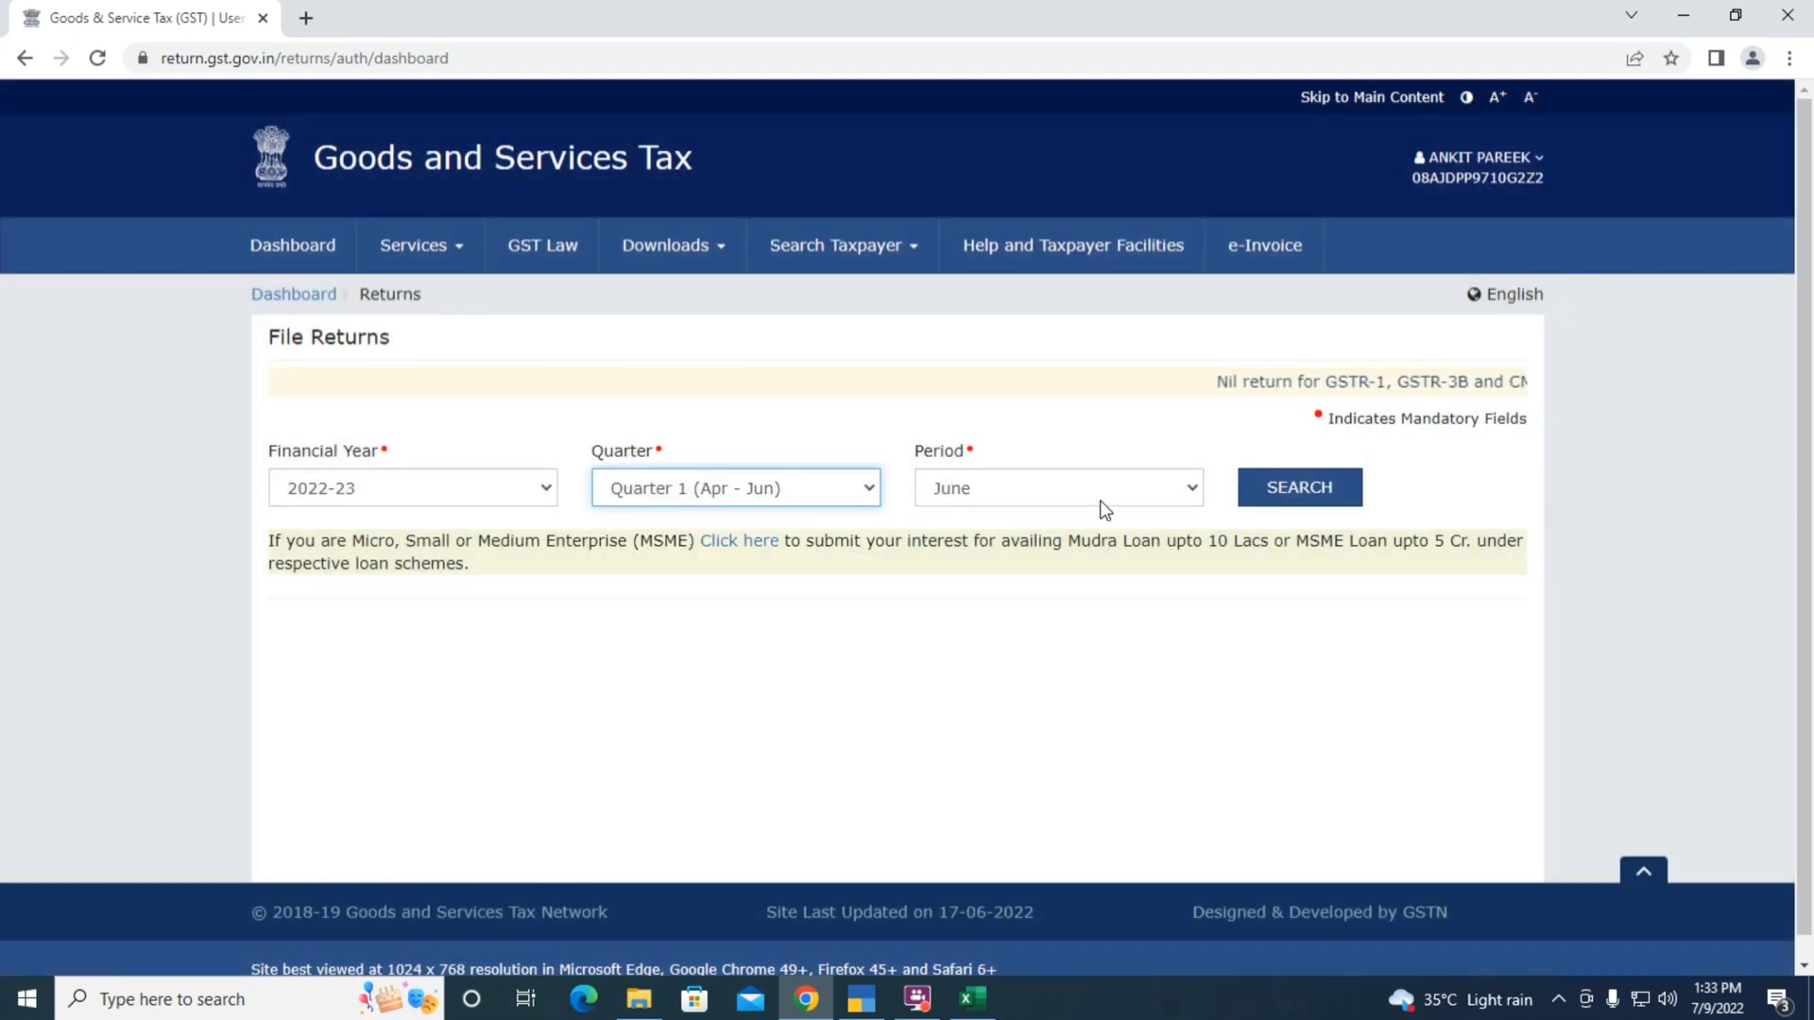
{"action": "left_click", "coordinate": [1280, 499]}
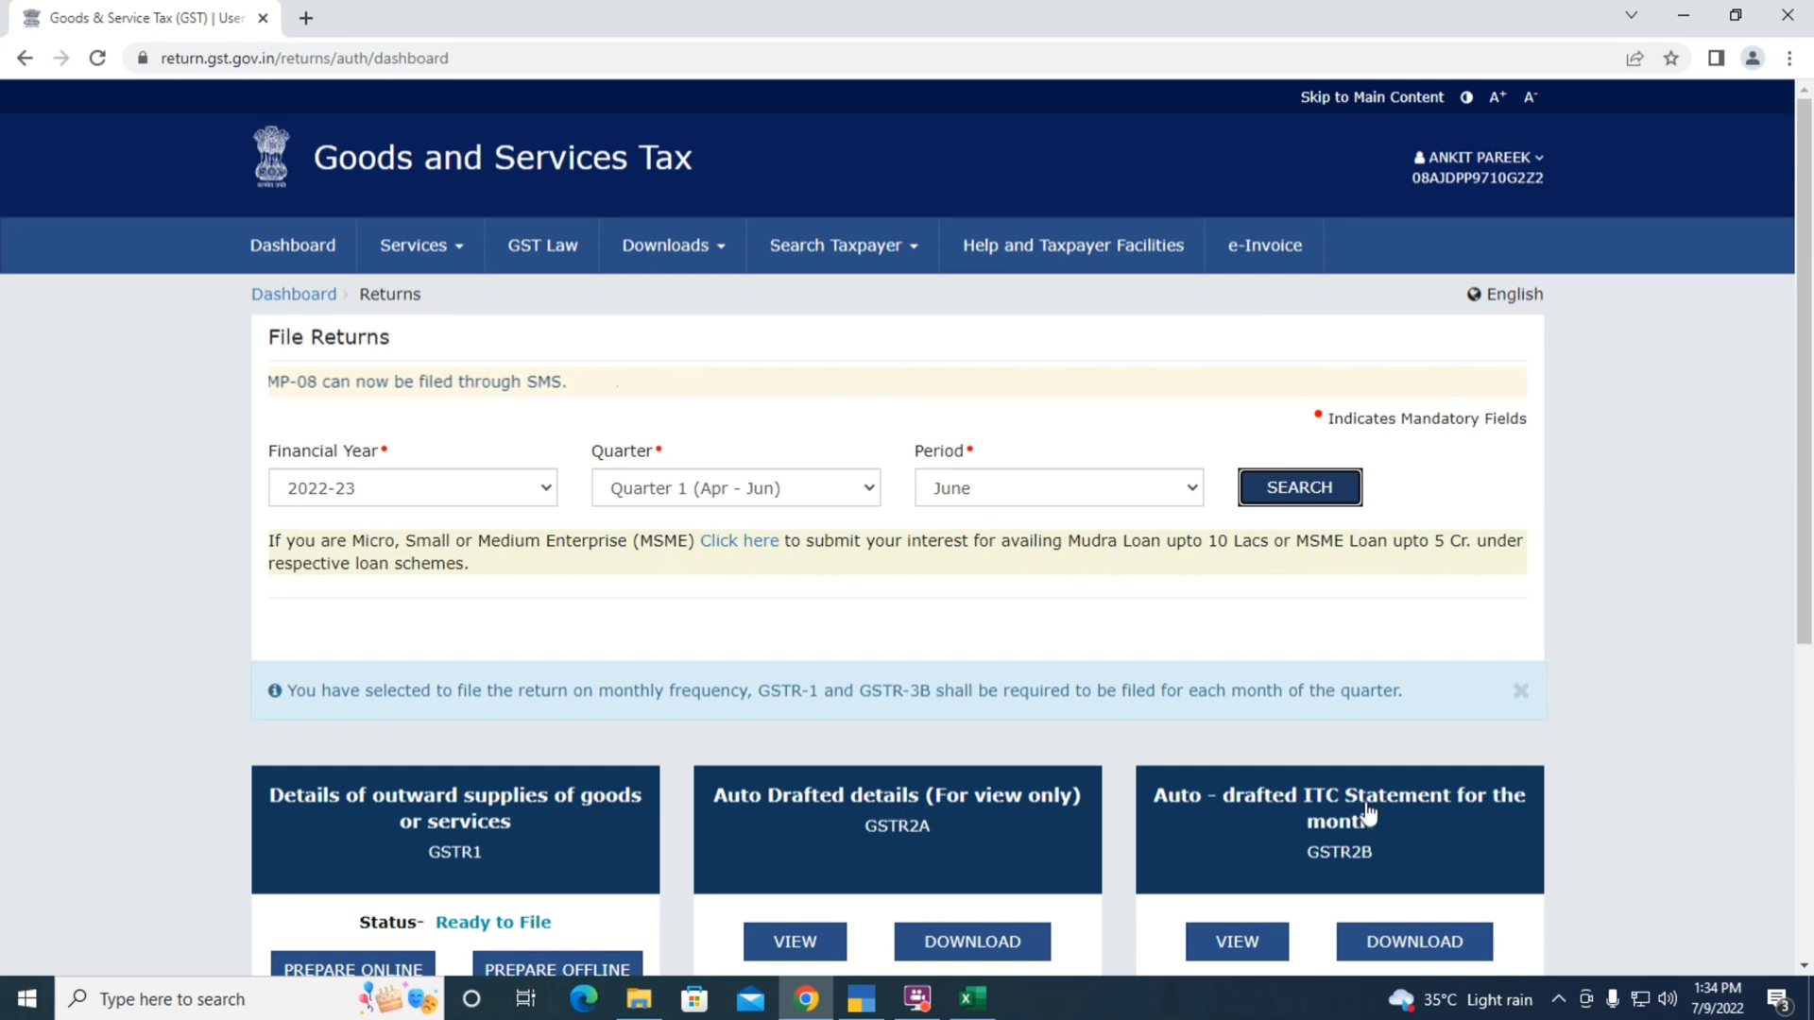
{"action": "left_click", "coordinate": [917, 999]}
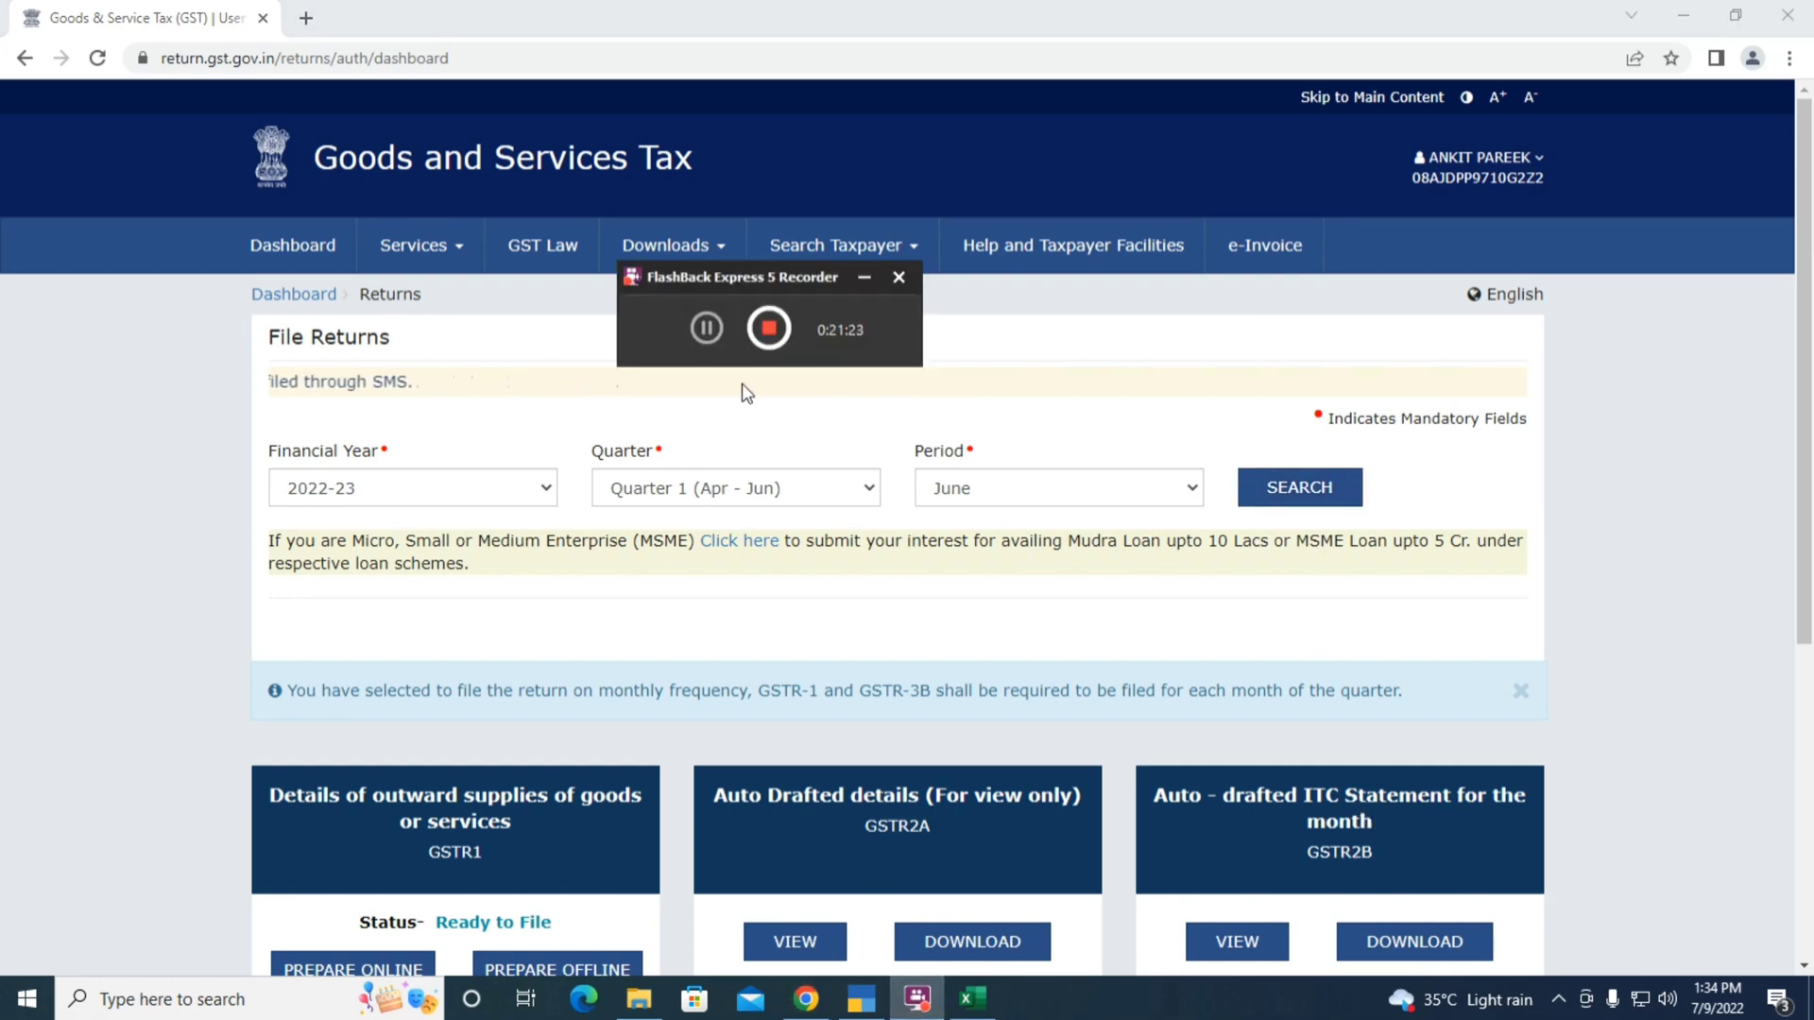
{"action": "left_click", "coordinate": [768, 327]}
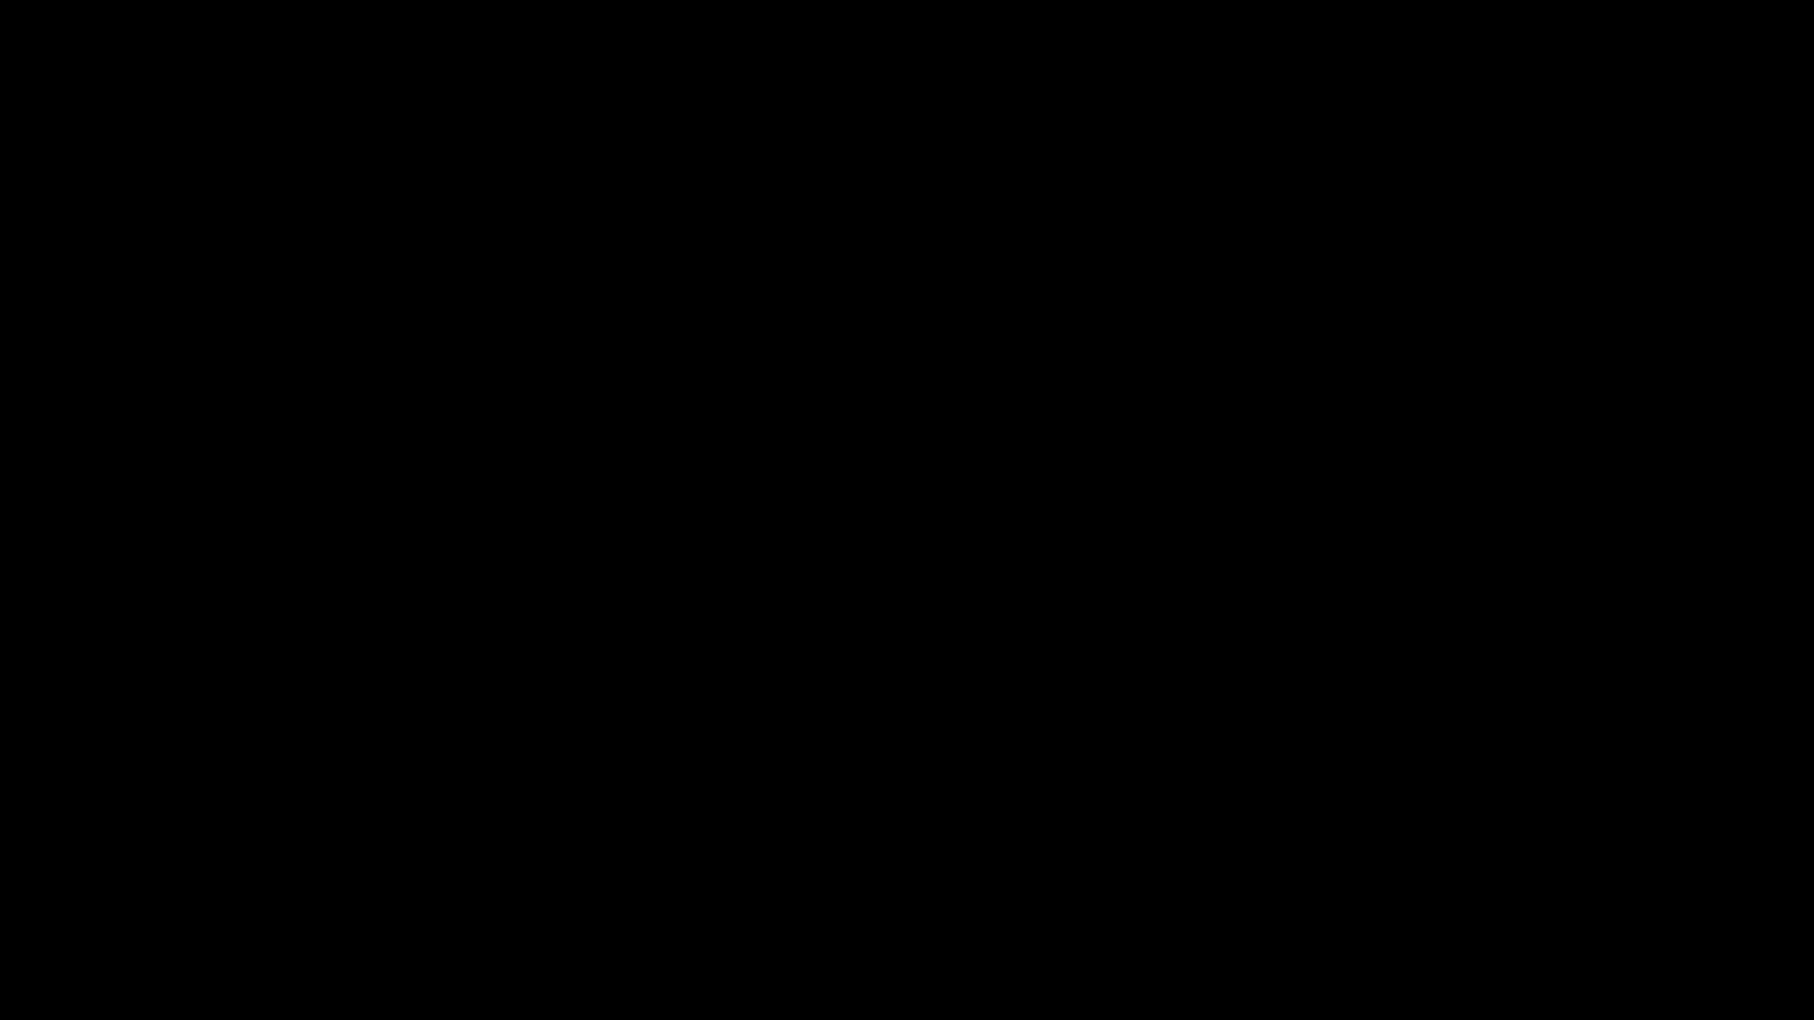